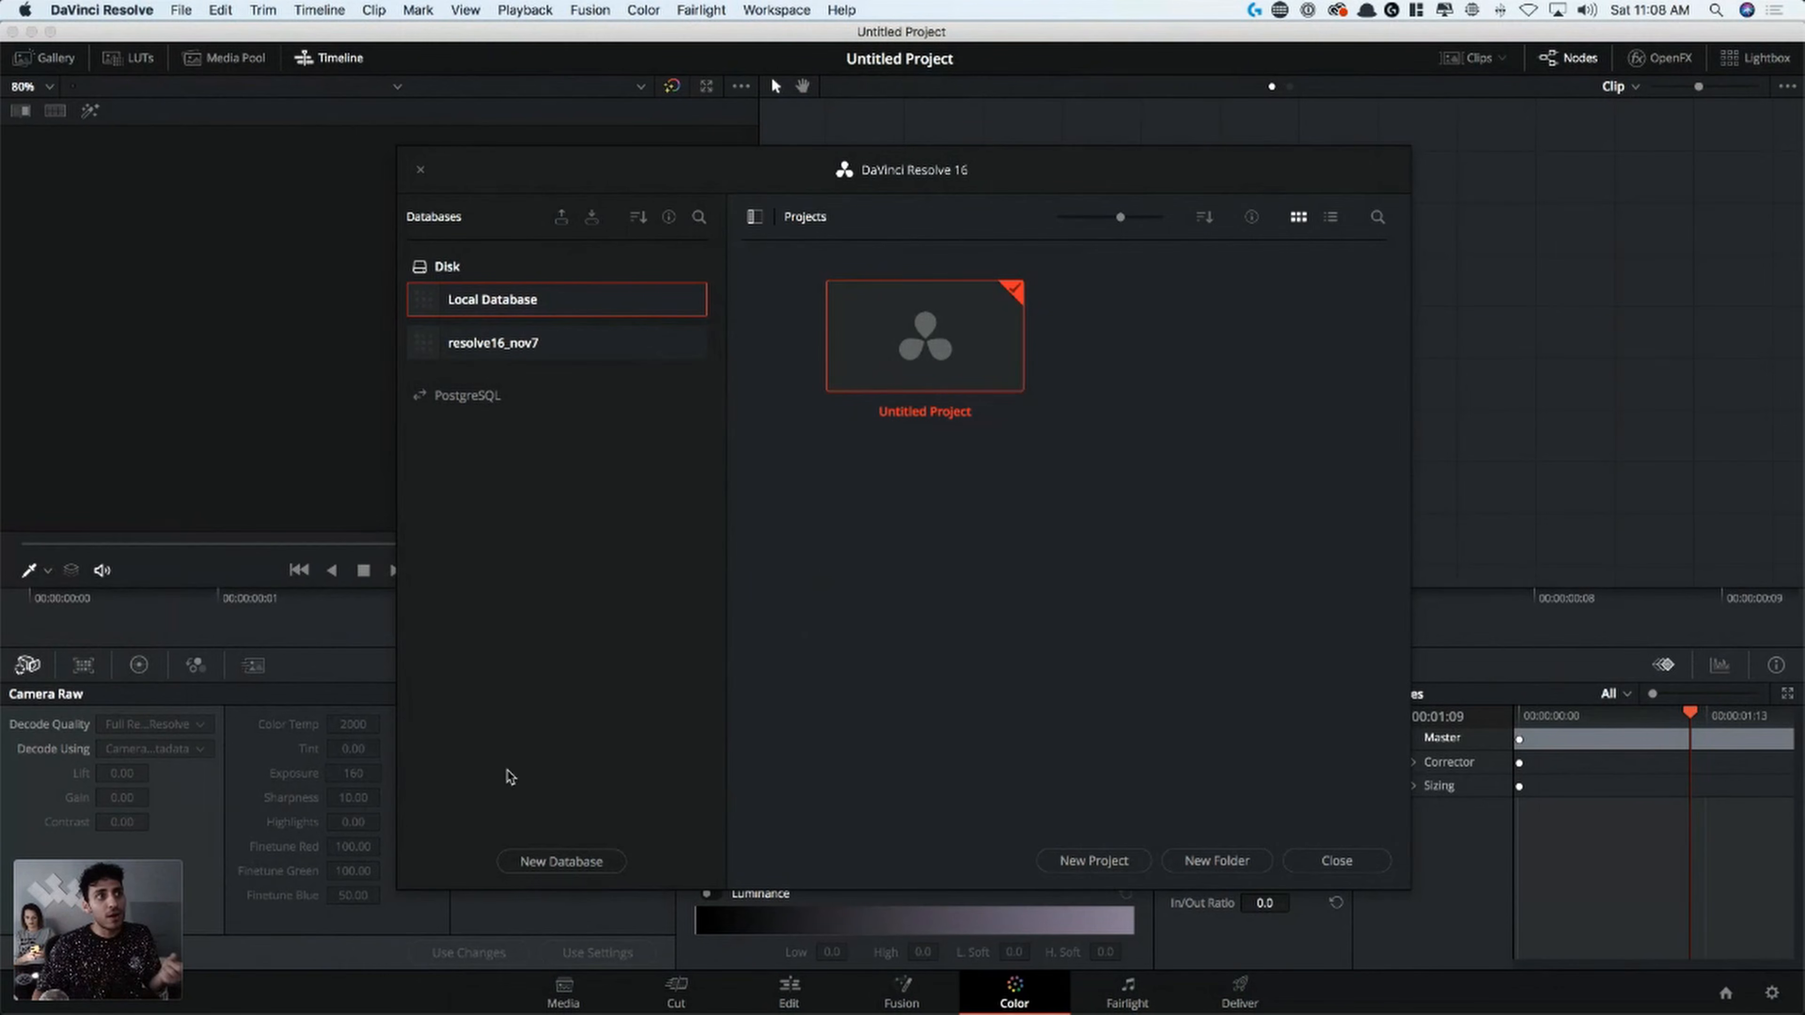
pyautogui.click(604, 860)
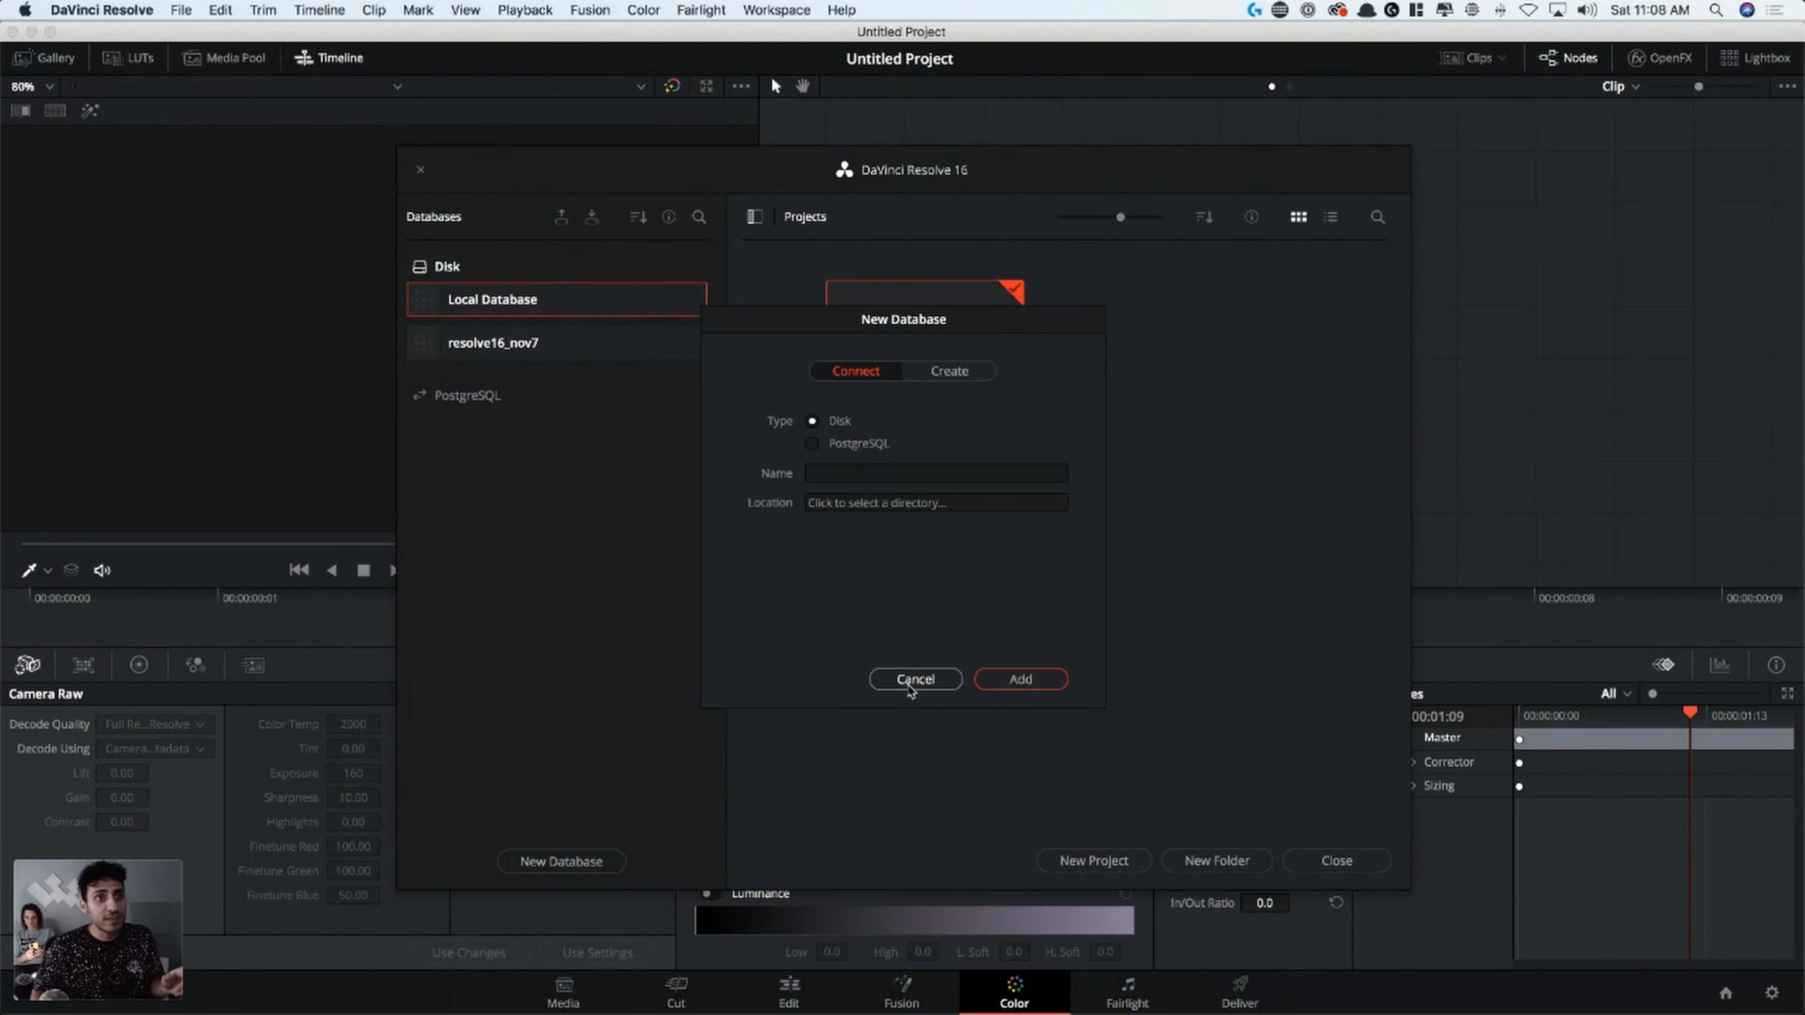
pyautogui.click(913, 680)
pyautogui.click(584, 862)
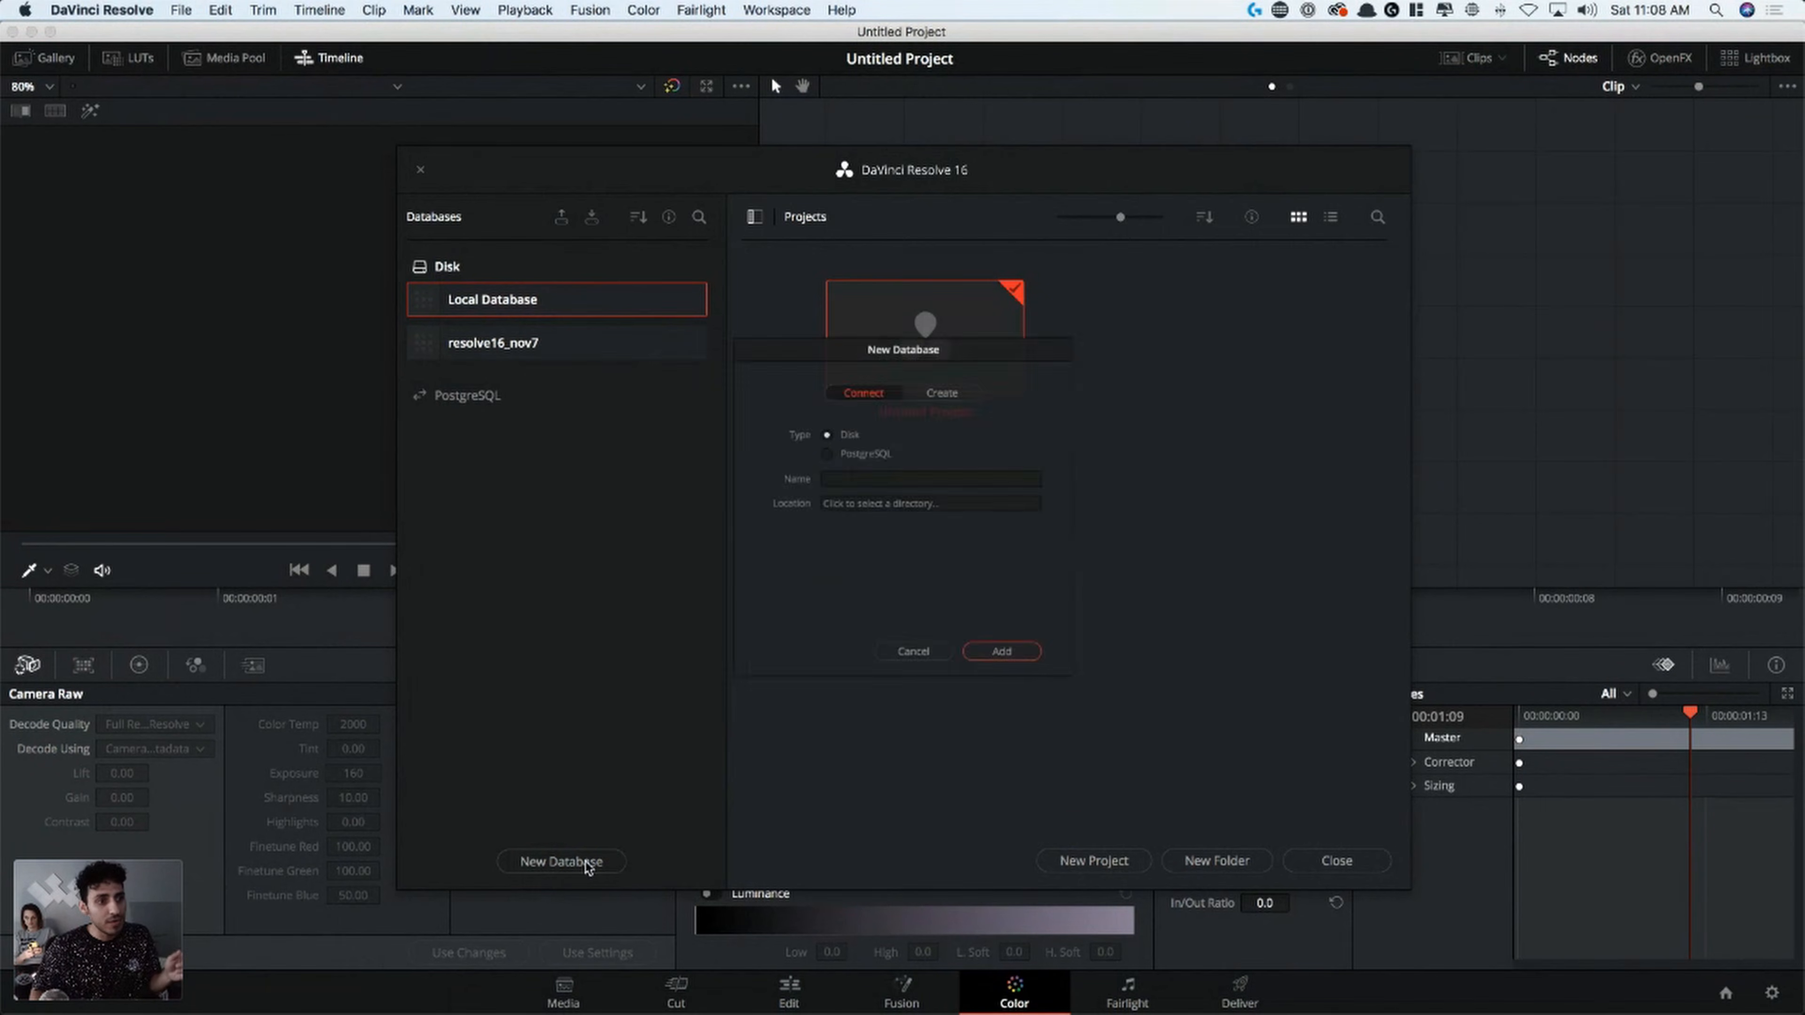
pyautogui.click(914, 679)
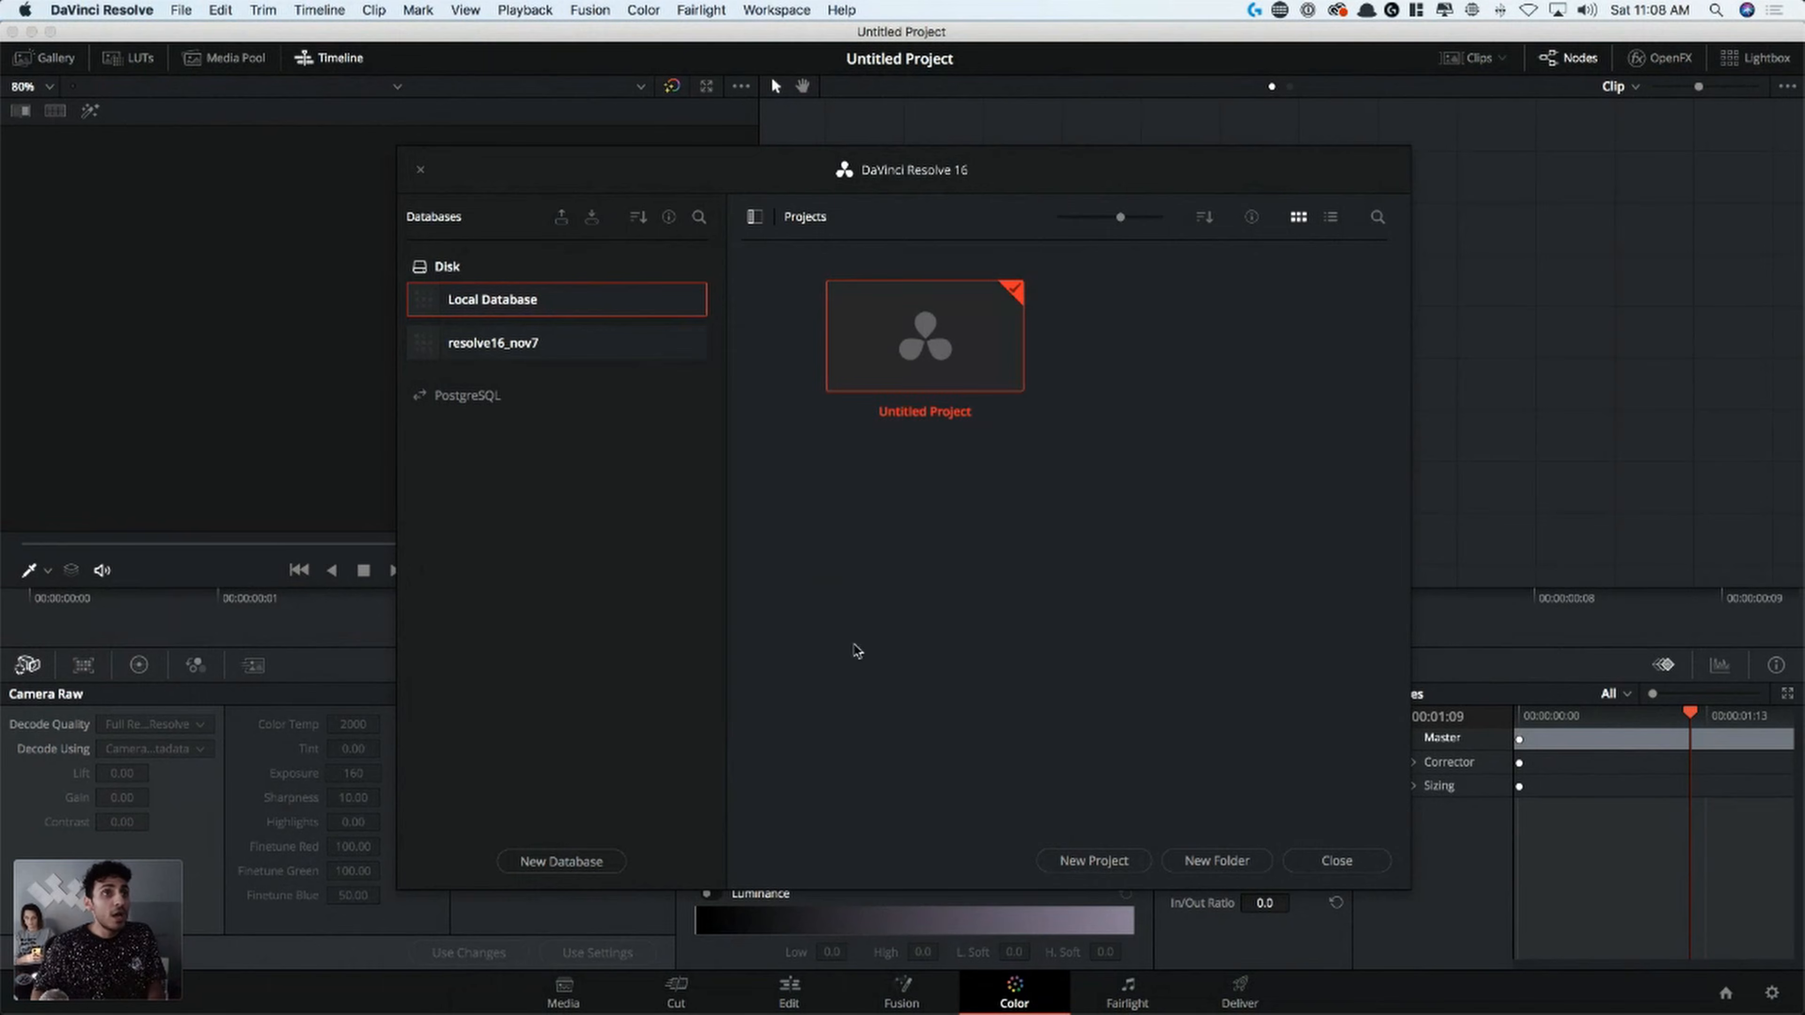
pyautogui.click(755, 218)
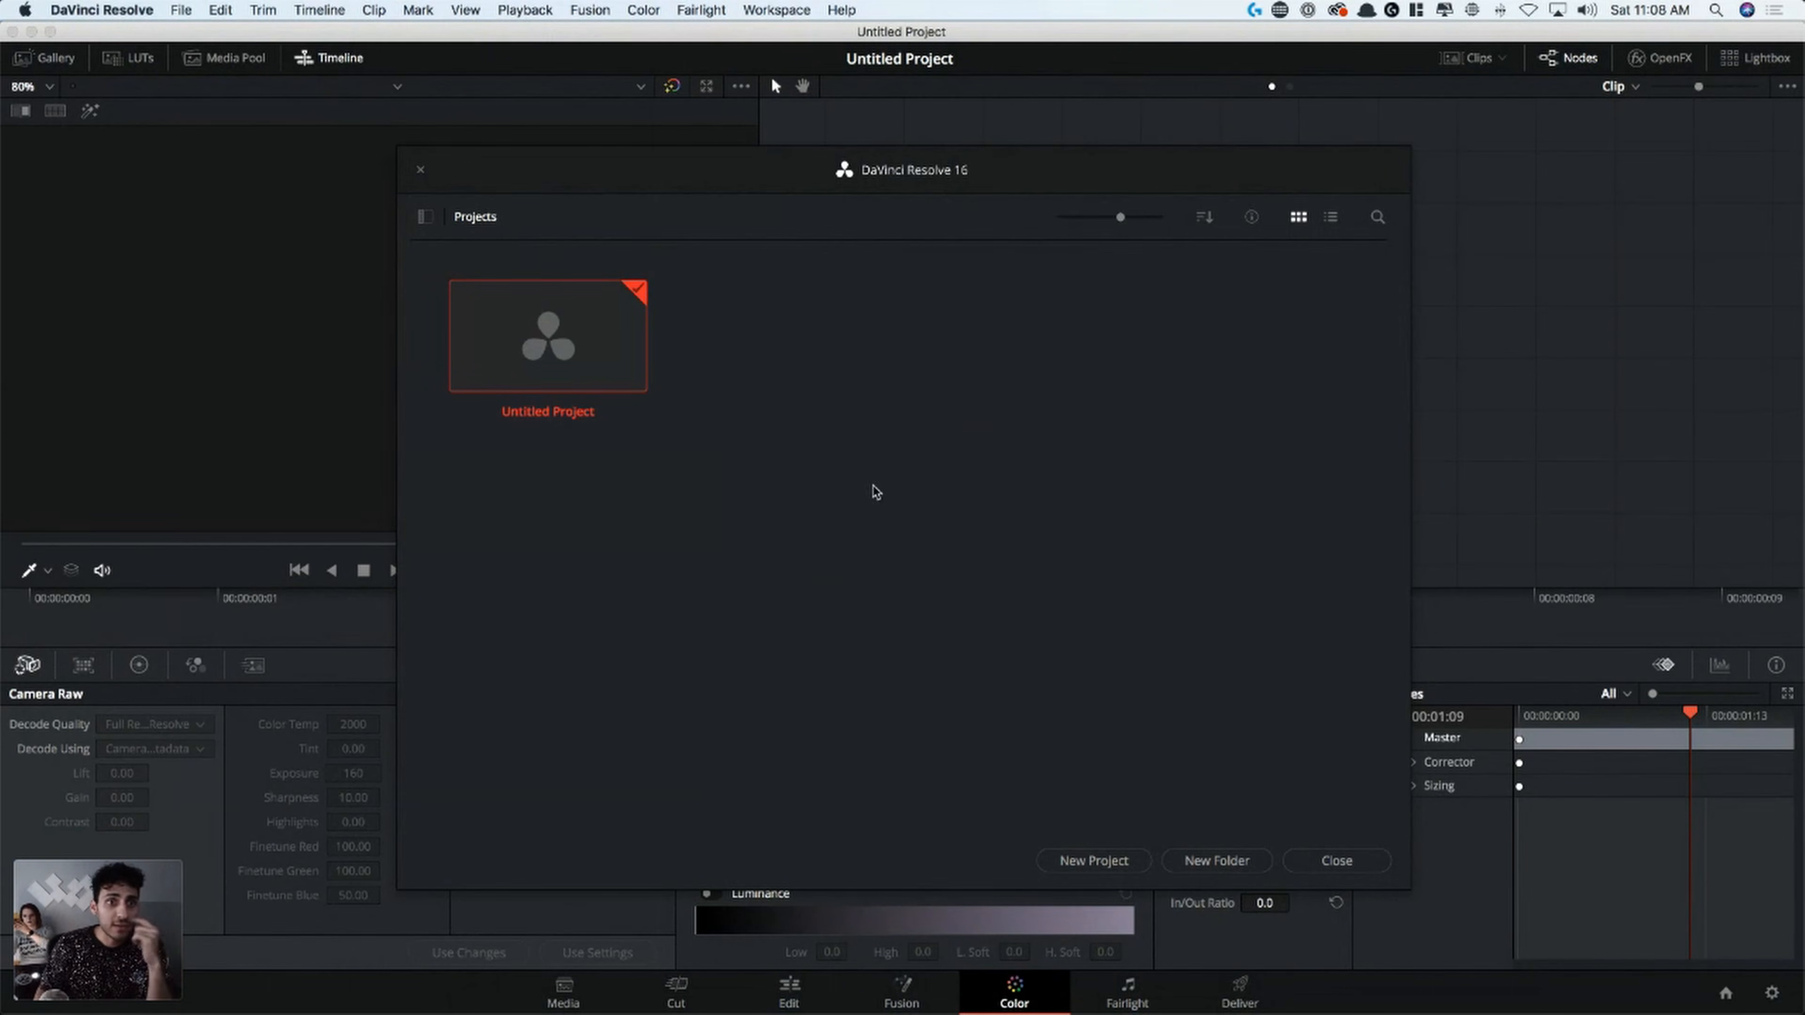
pyautogui.click(426, 220)
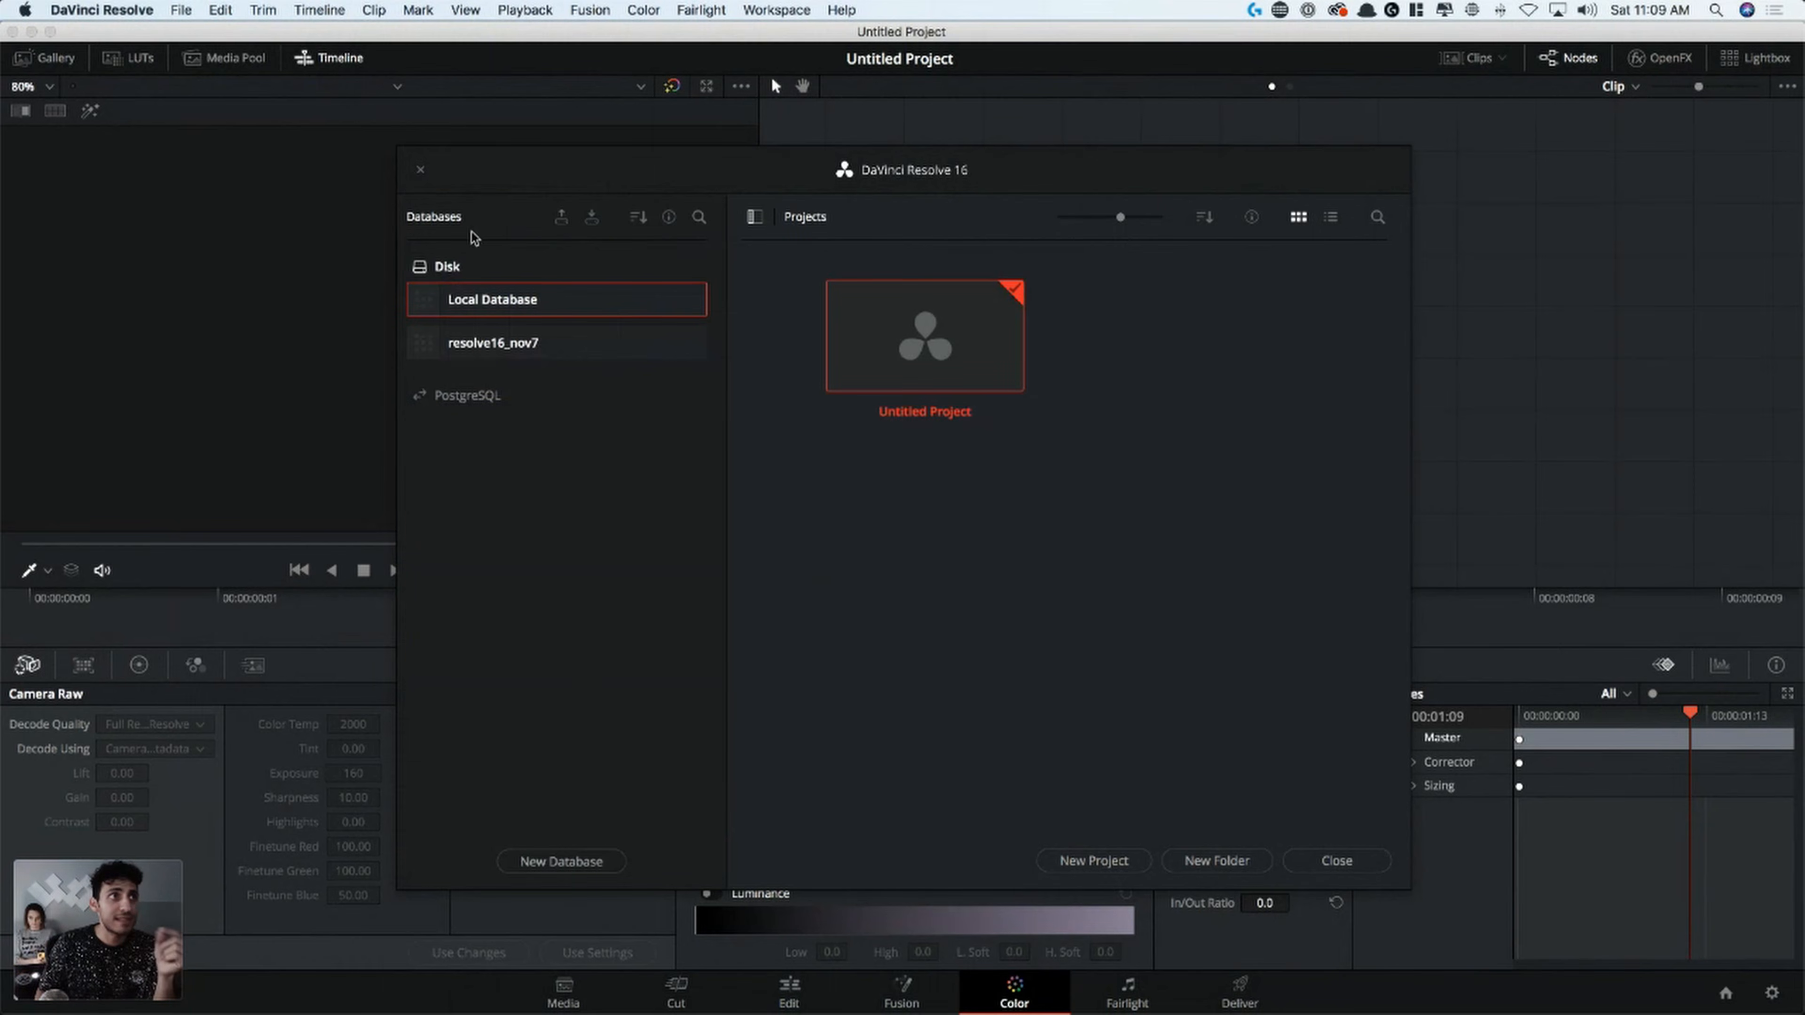
# Set up a new disk database in Create mode and name it studio_ten_db
pyautogui.click(561, 861)
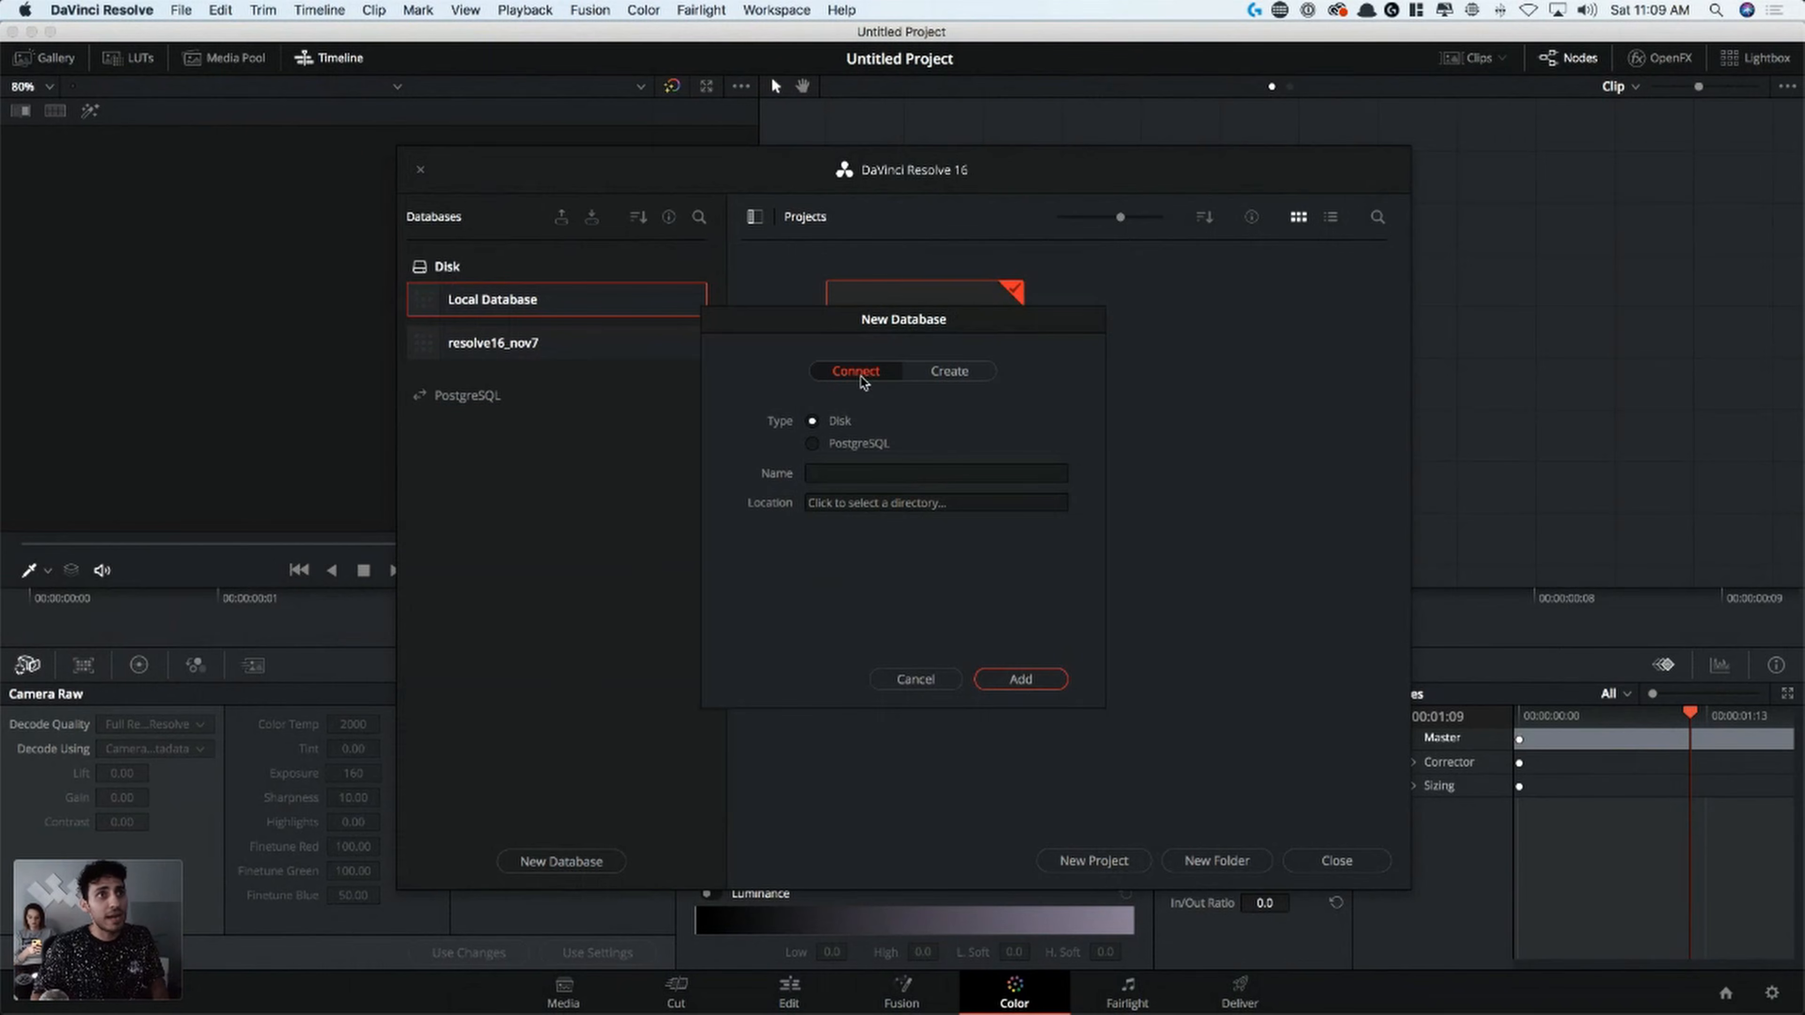
pyautogui.click(966, 375)
pyautogui.click(936, 540)
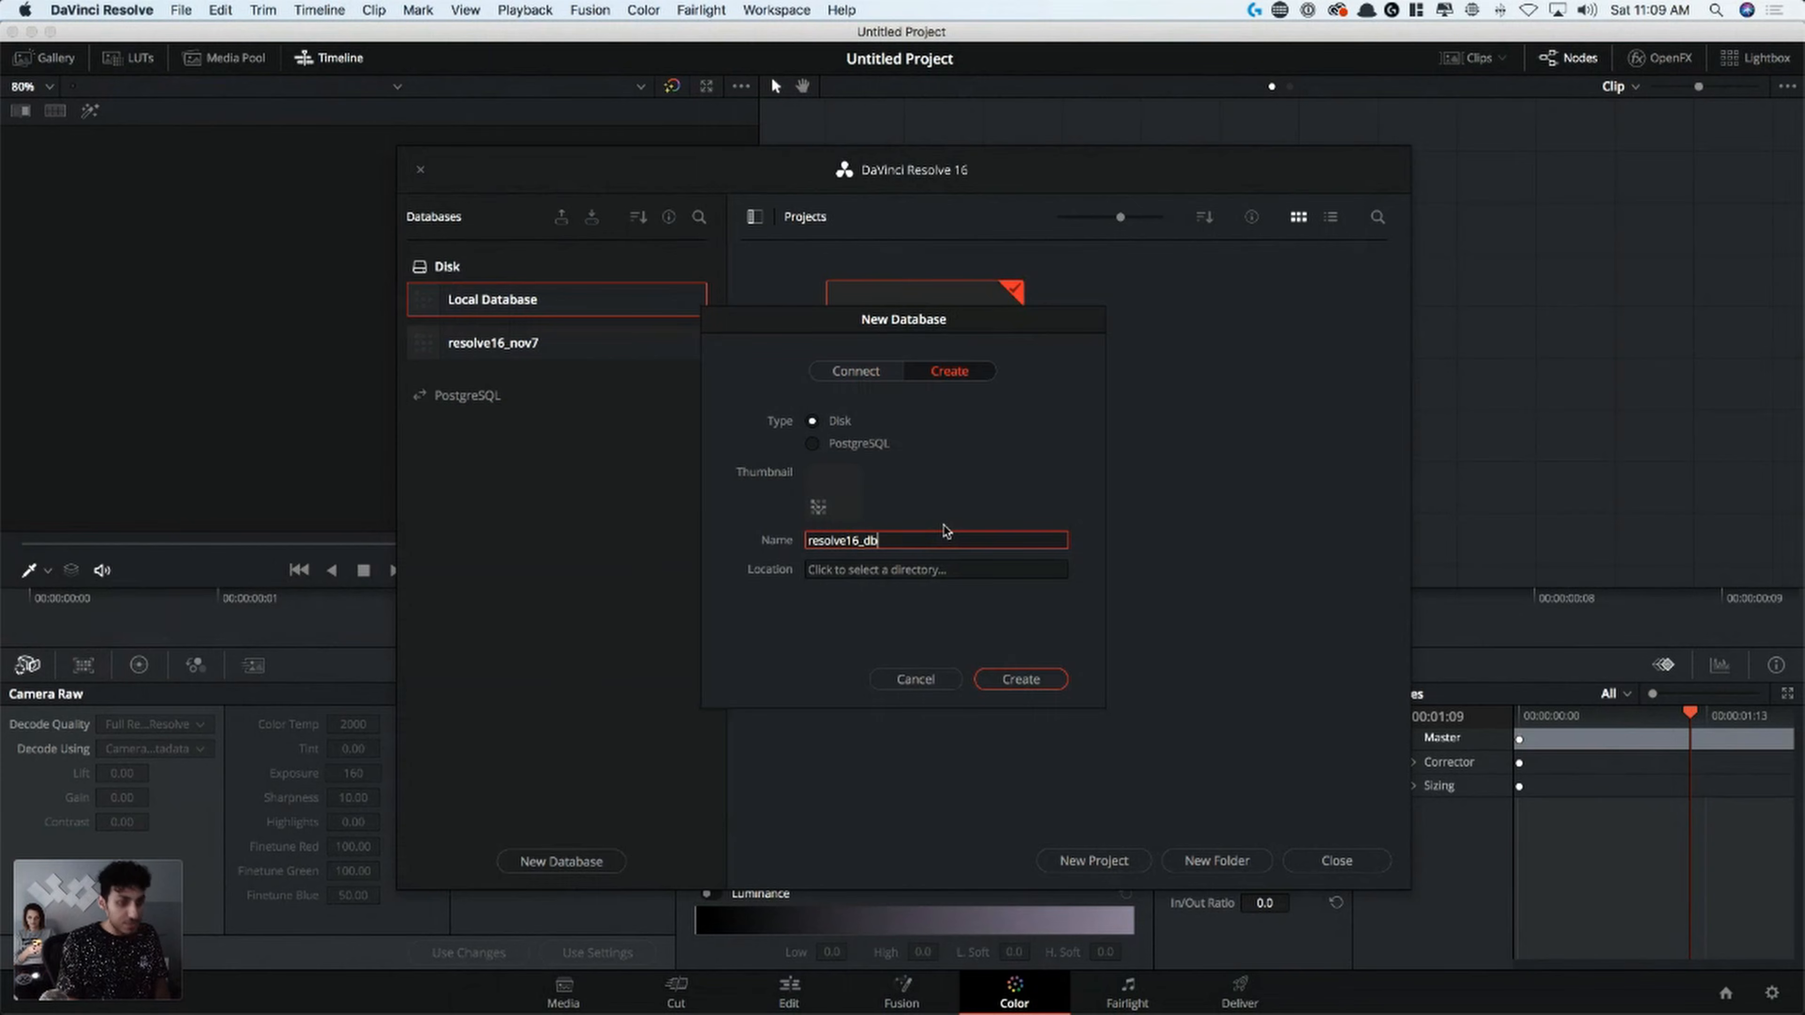
pyautogui.moveTo(924, 542); pyautogui.dragTo(704, 541)
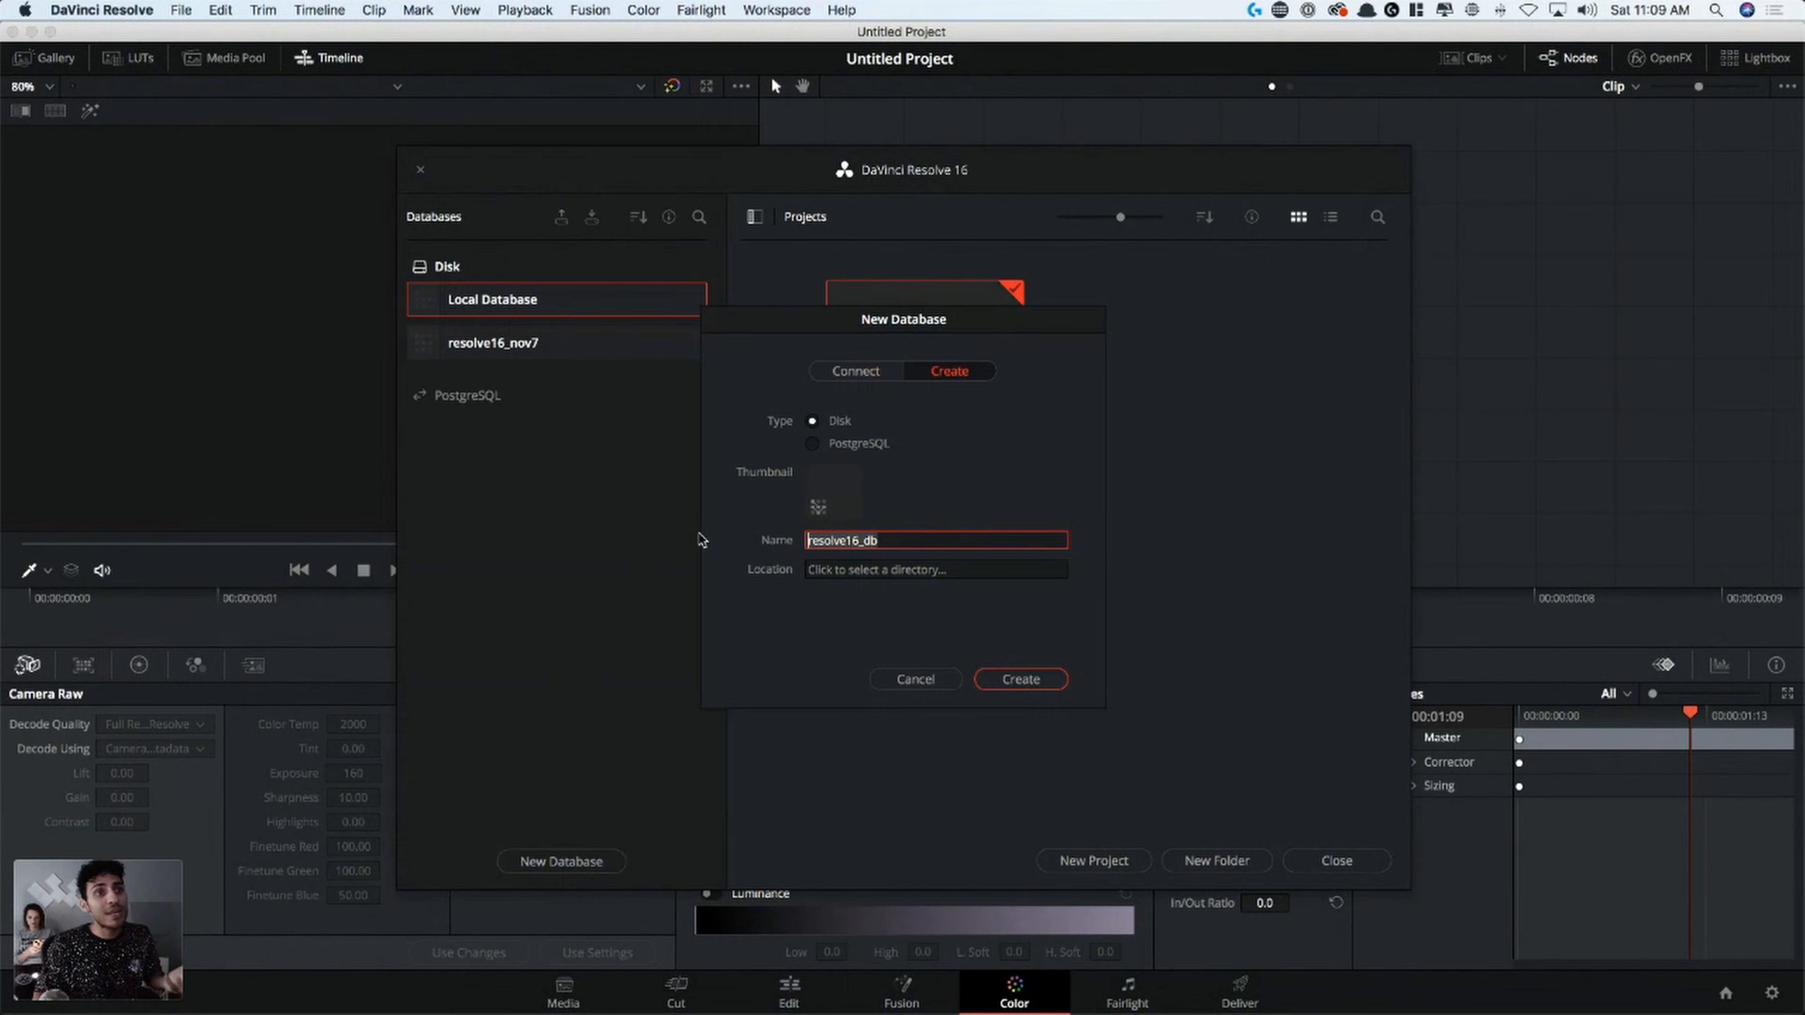
pyautogui.write('studio')
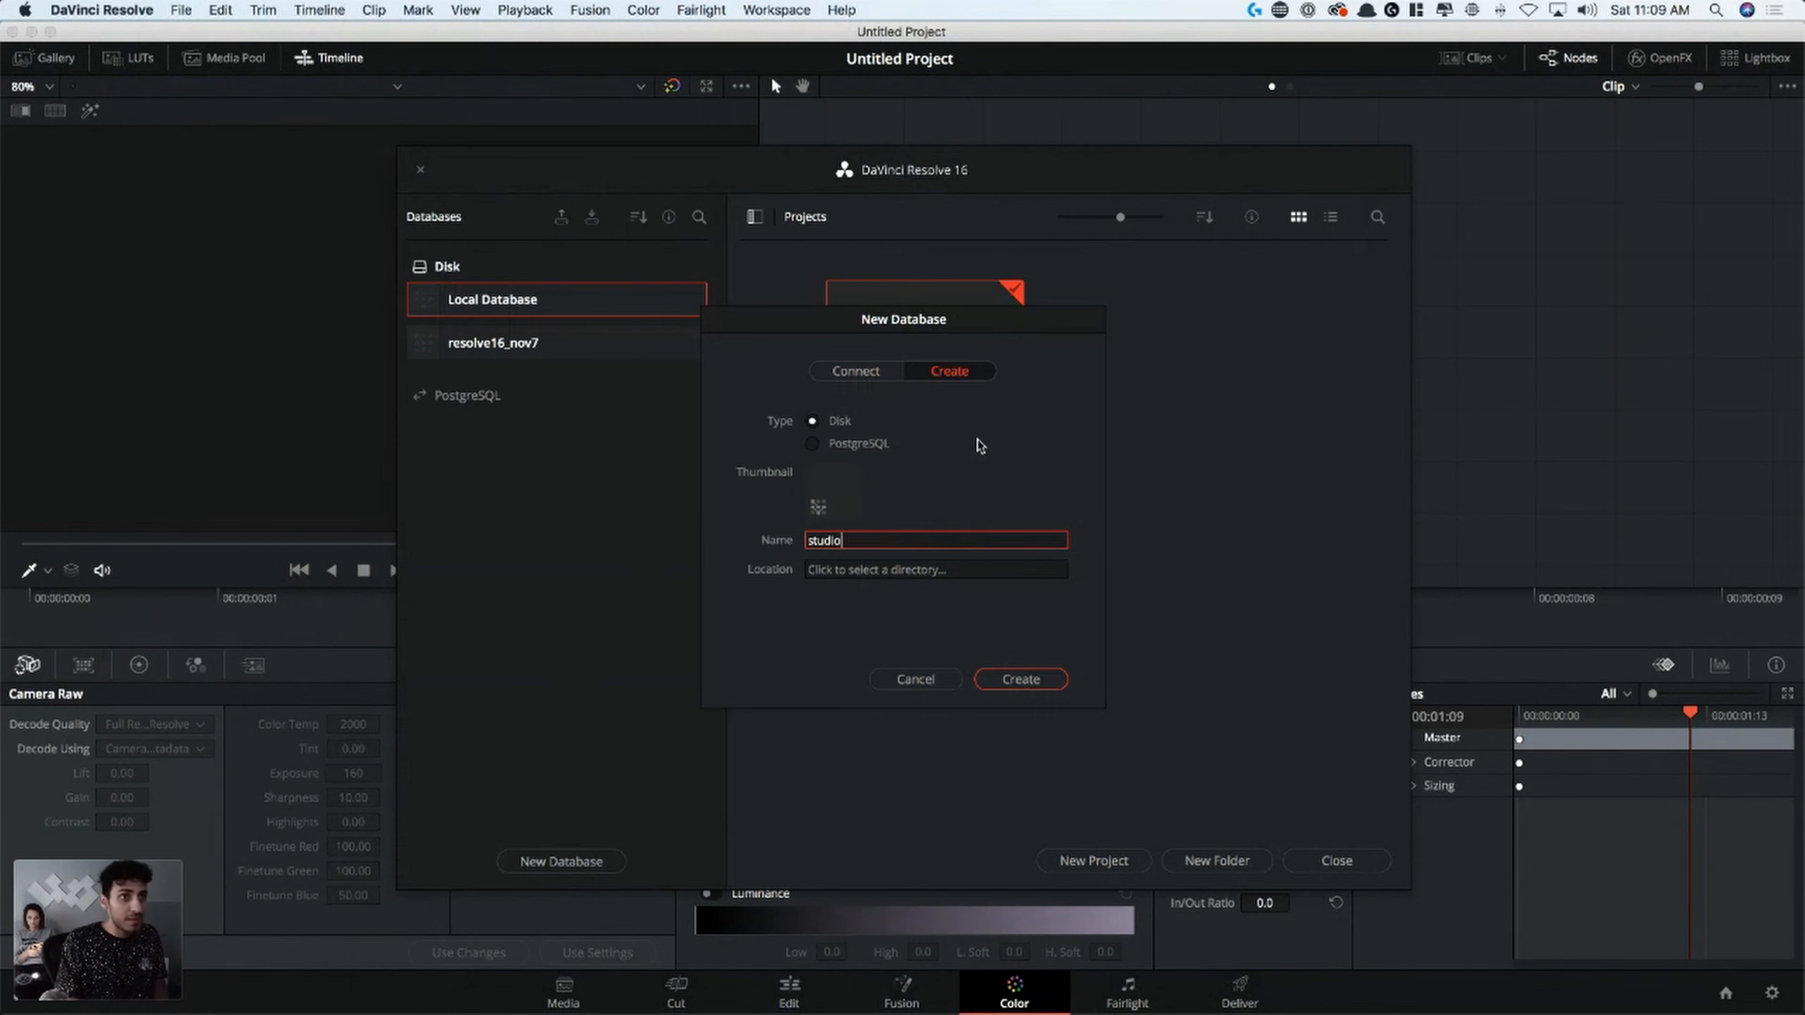
pyautogui.write('_ten_db')
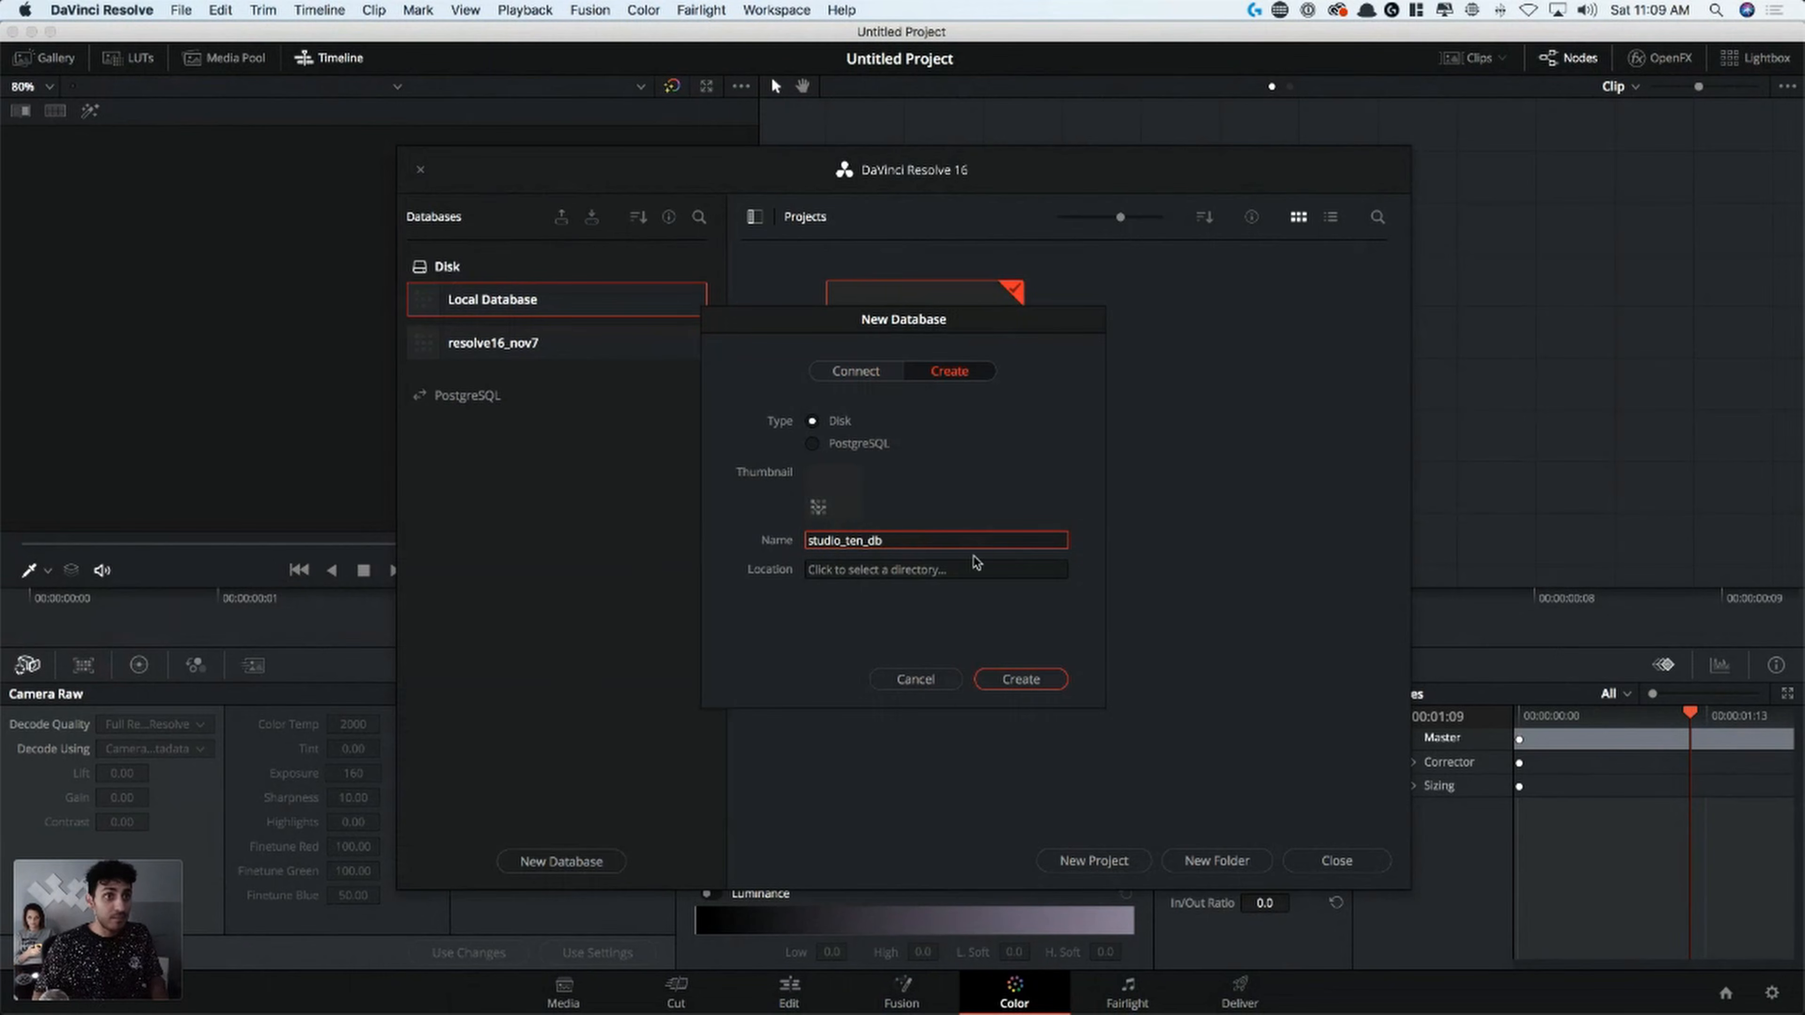
# Make a dr_live_training_db folder on the StudioTEN RAID drive, use it as the database location, and create the database
pyautogui.click(889, 578)
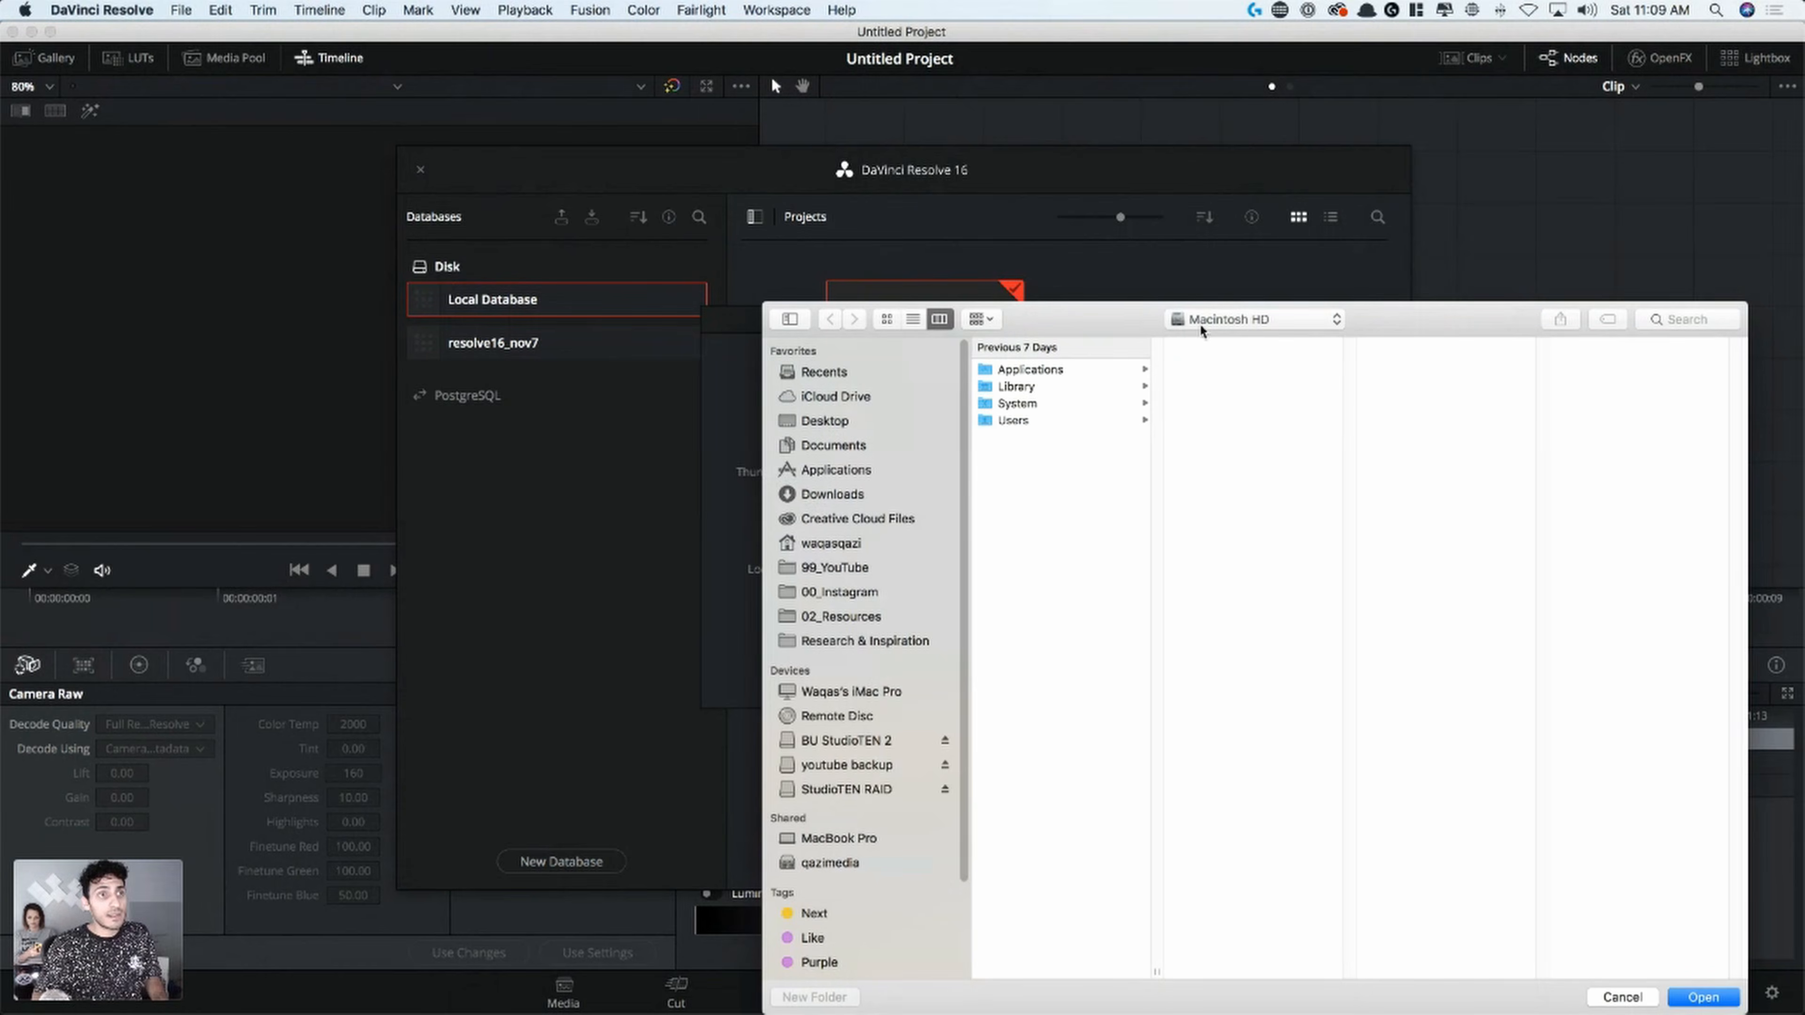
pyautogui.click(792, 628)
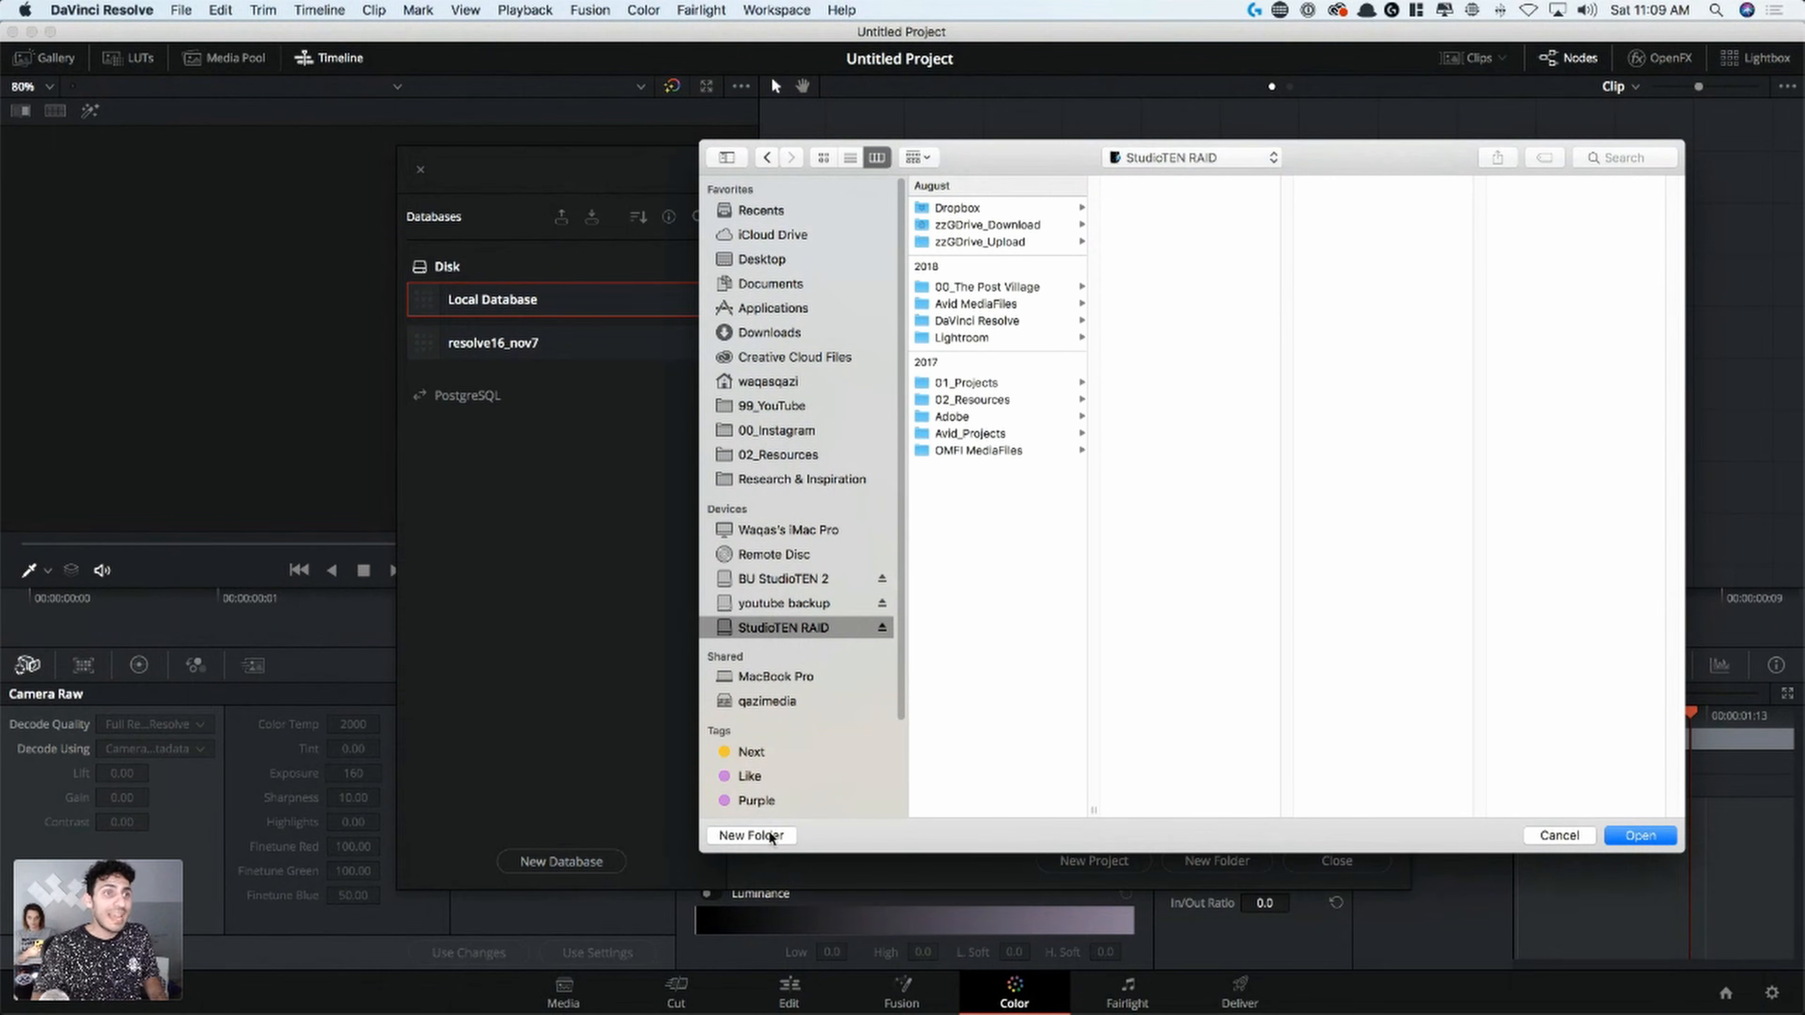
pyautogui.click(755, 842)
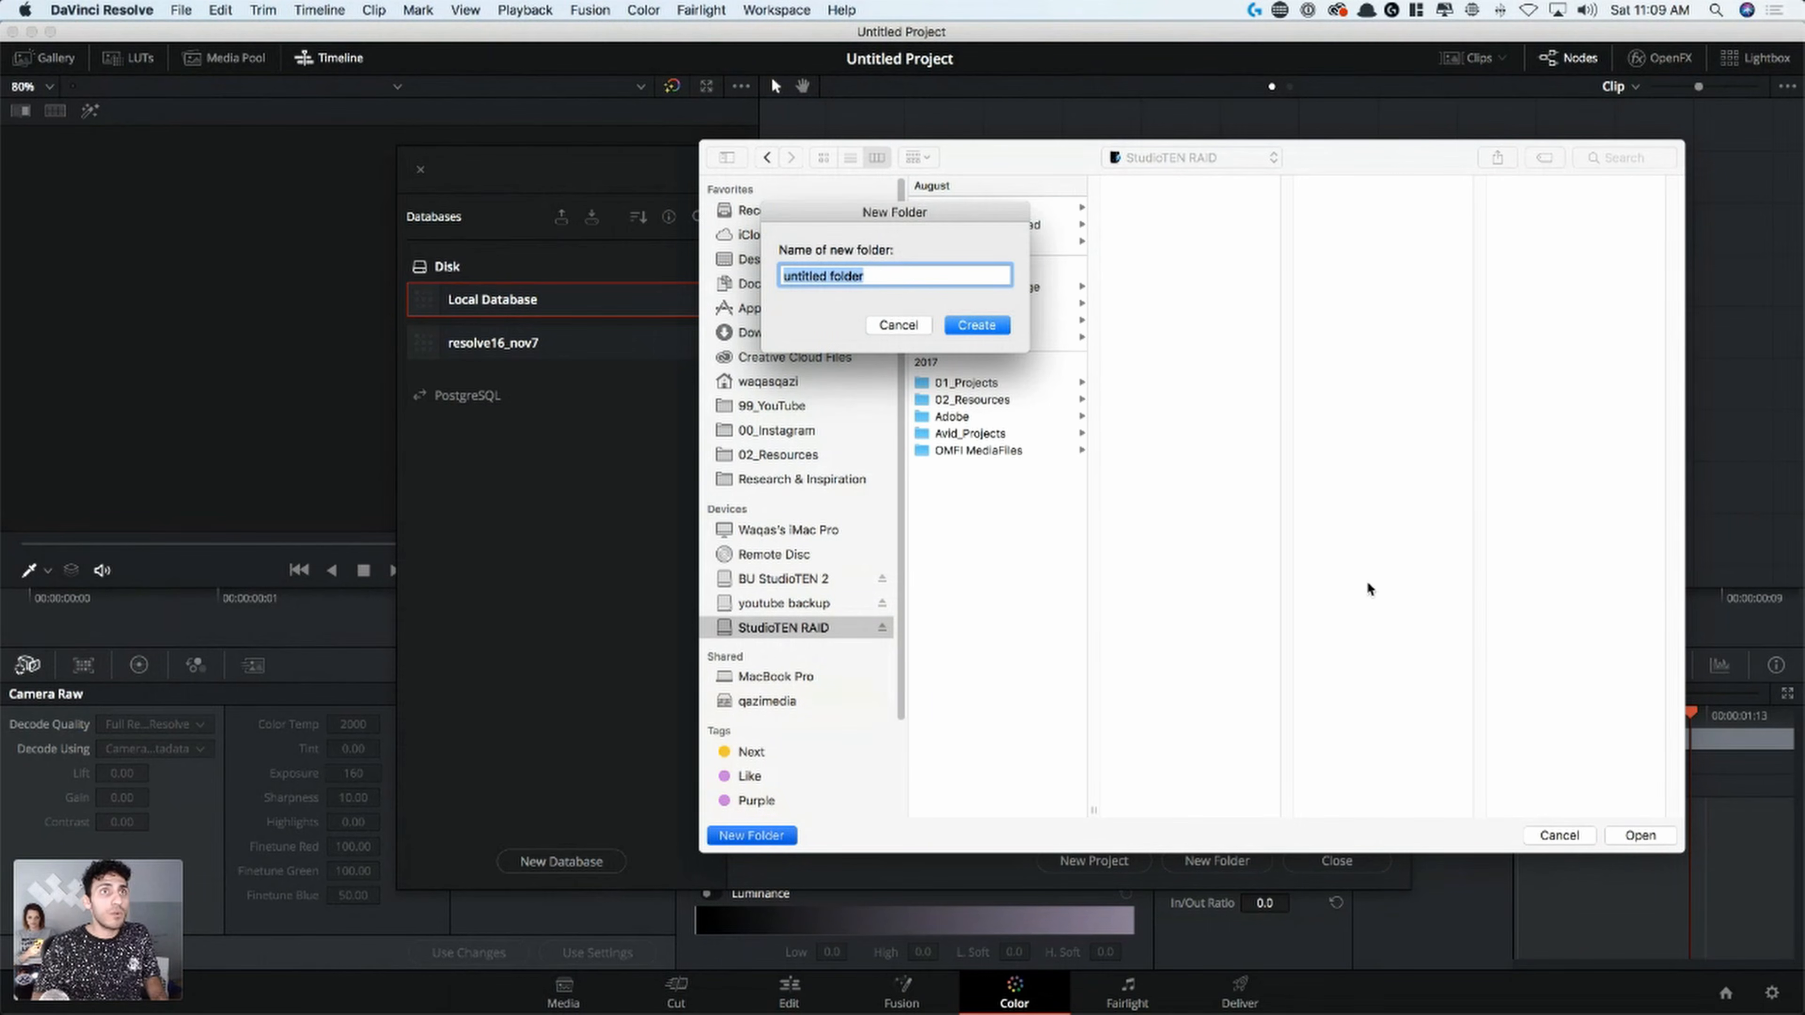
pyautogui.press('BackSpace')
pyautogui.write('dr_liv')
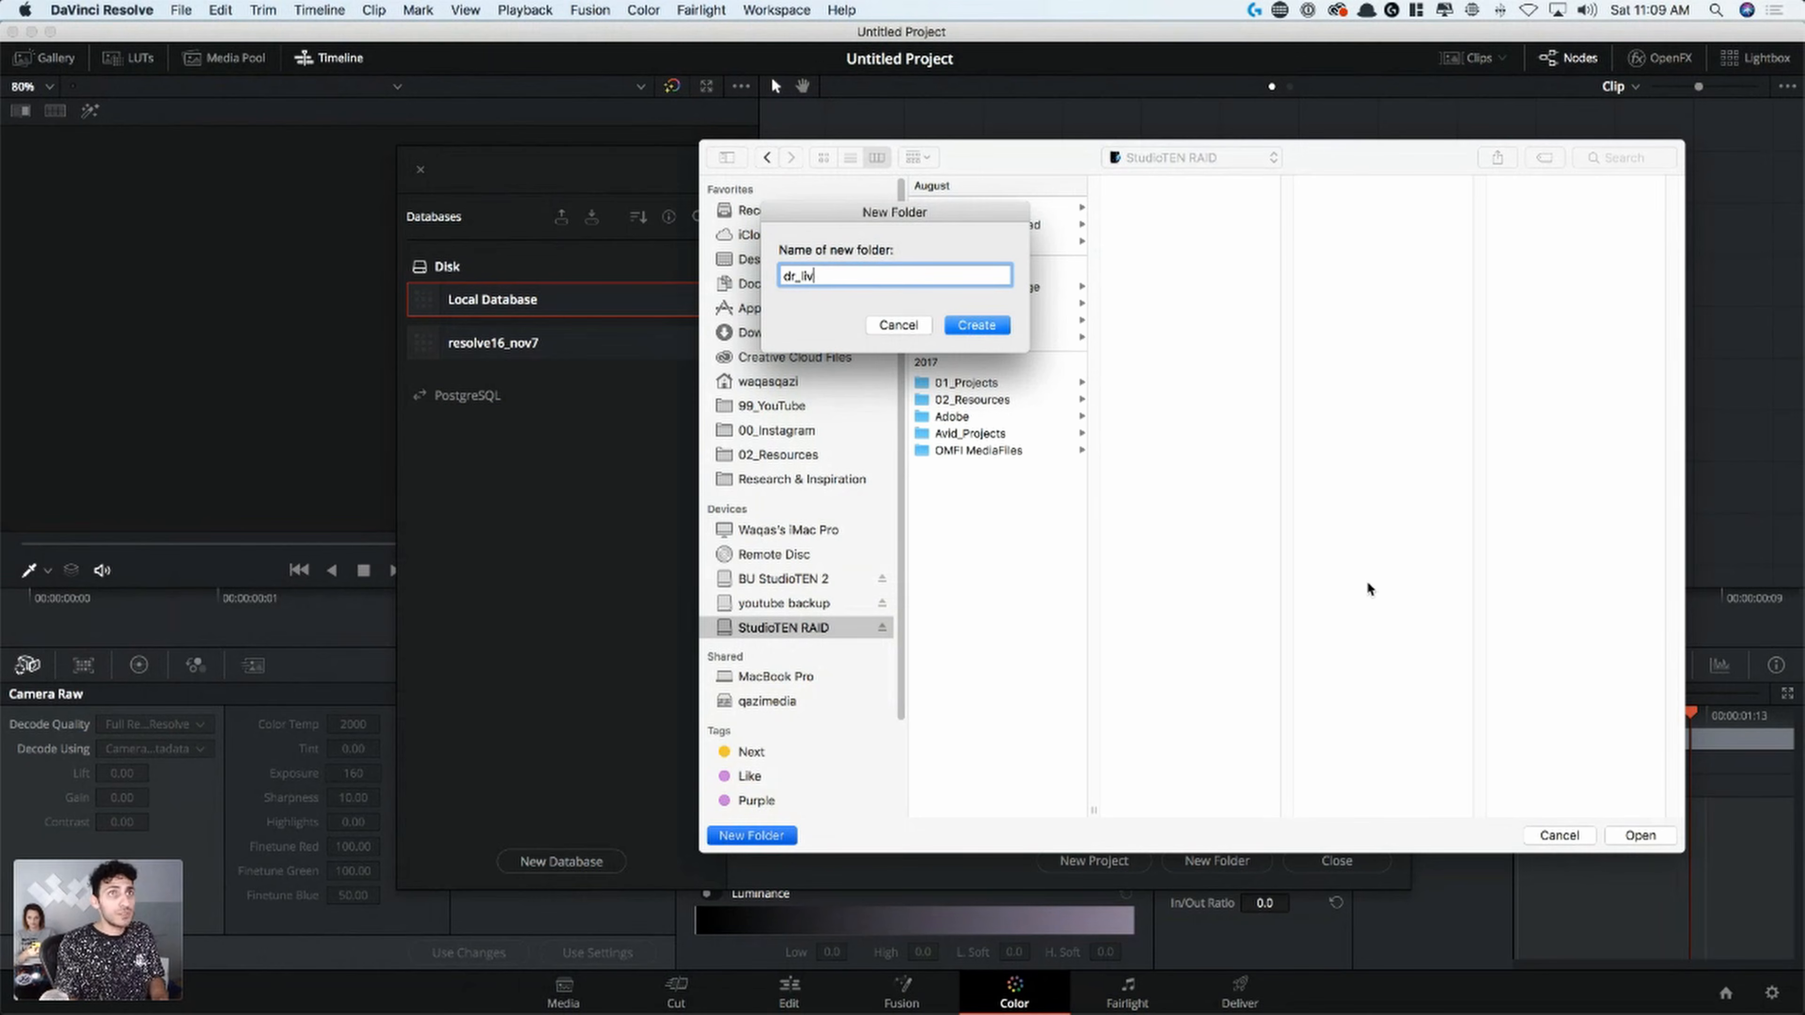
pyautogui.write('e_training_db')
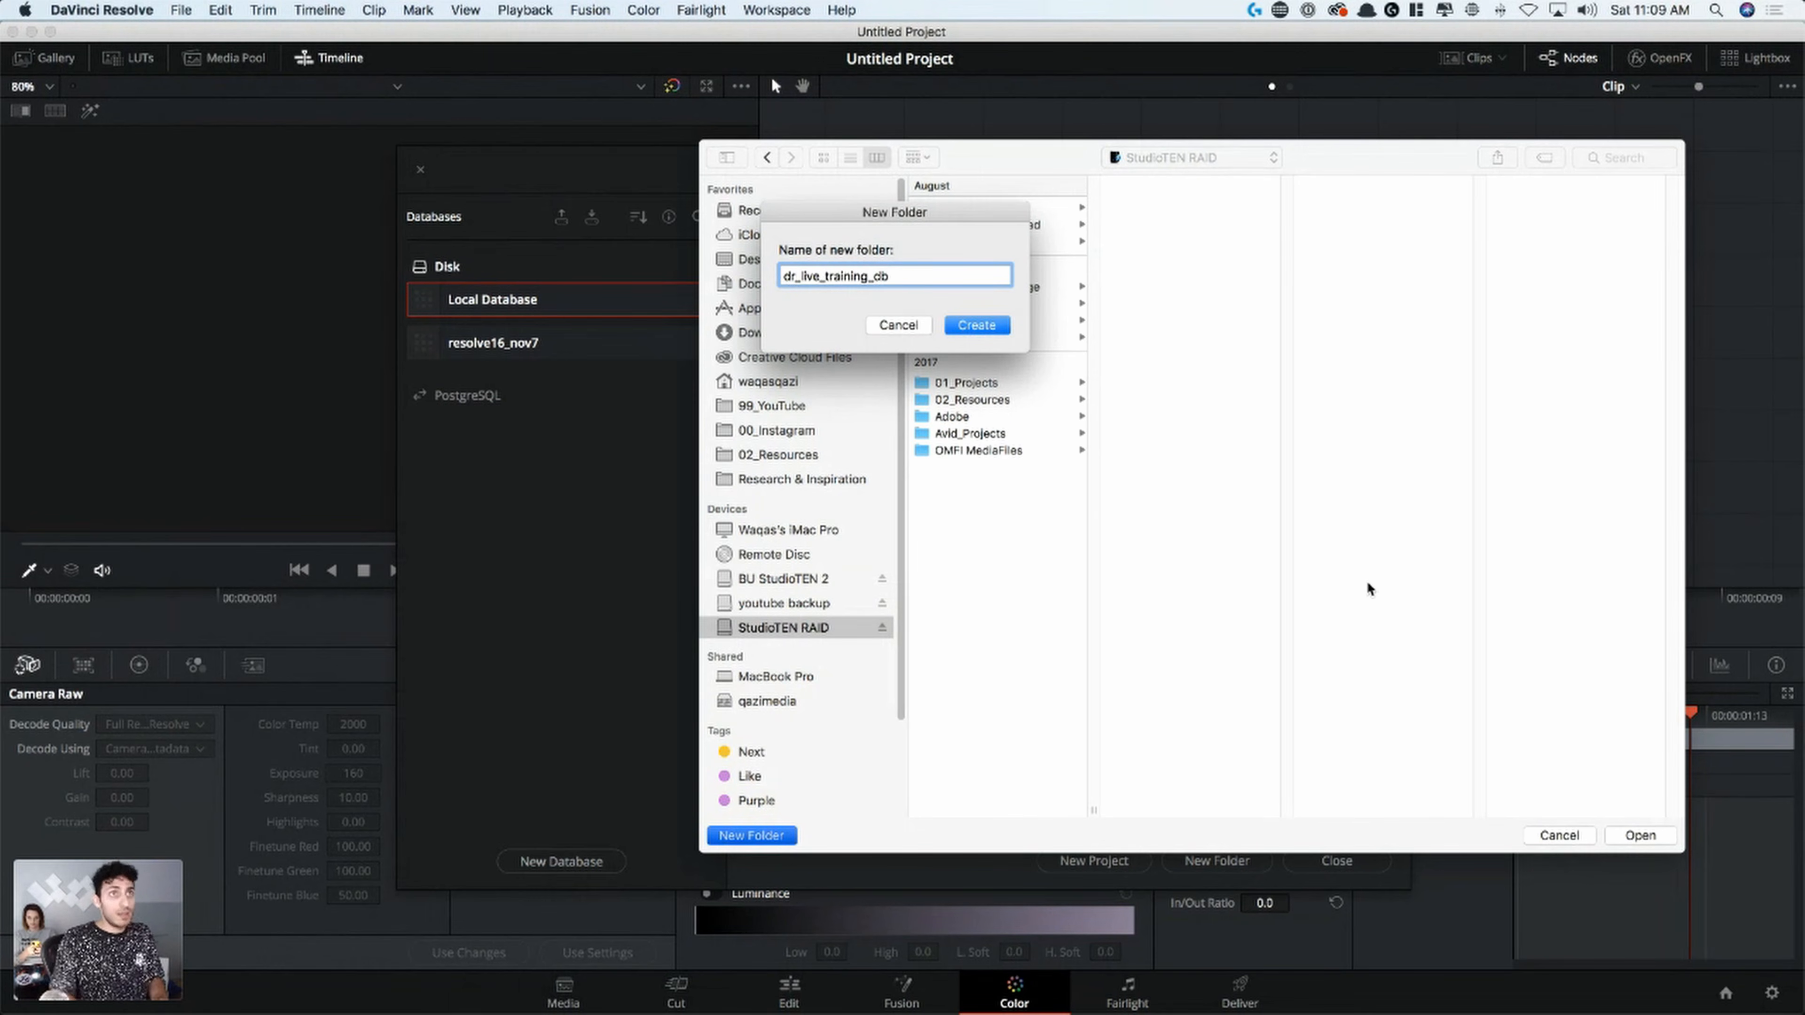
pyautogui.press('Return')
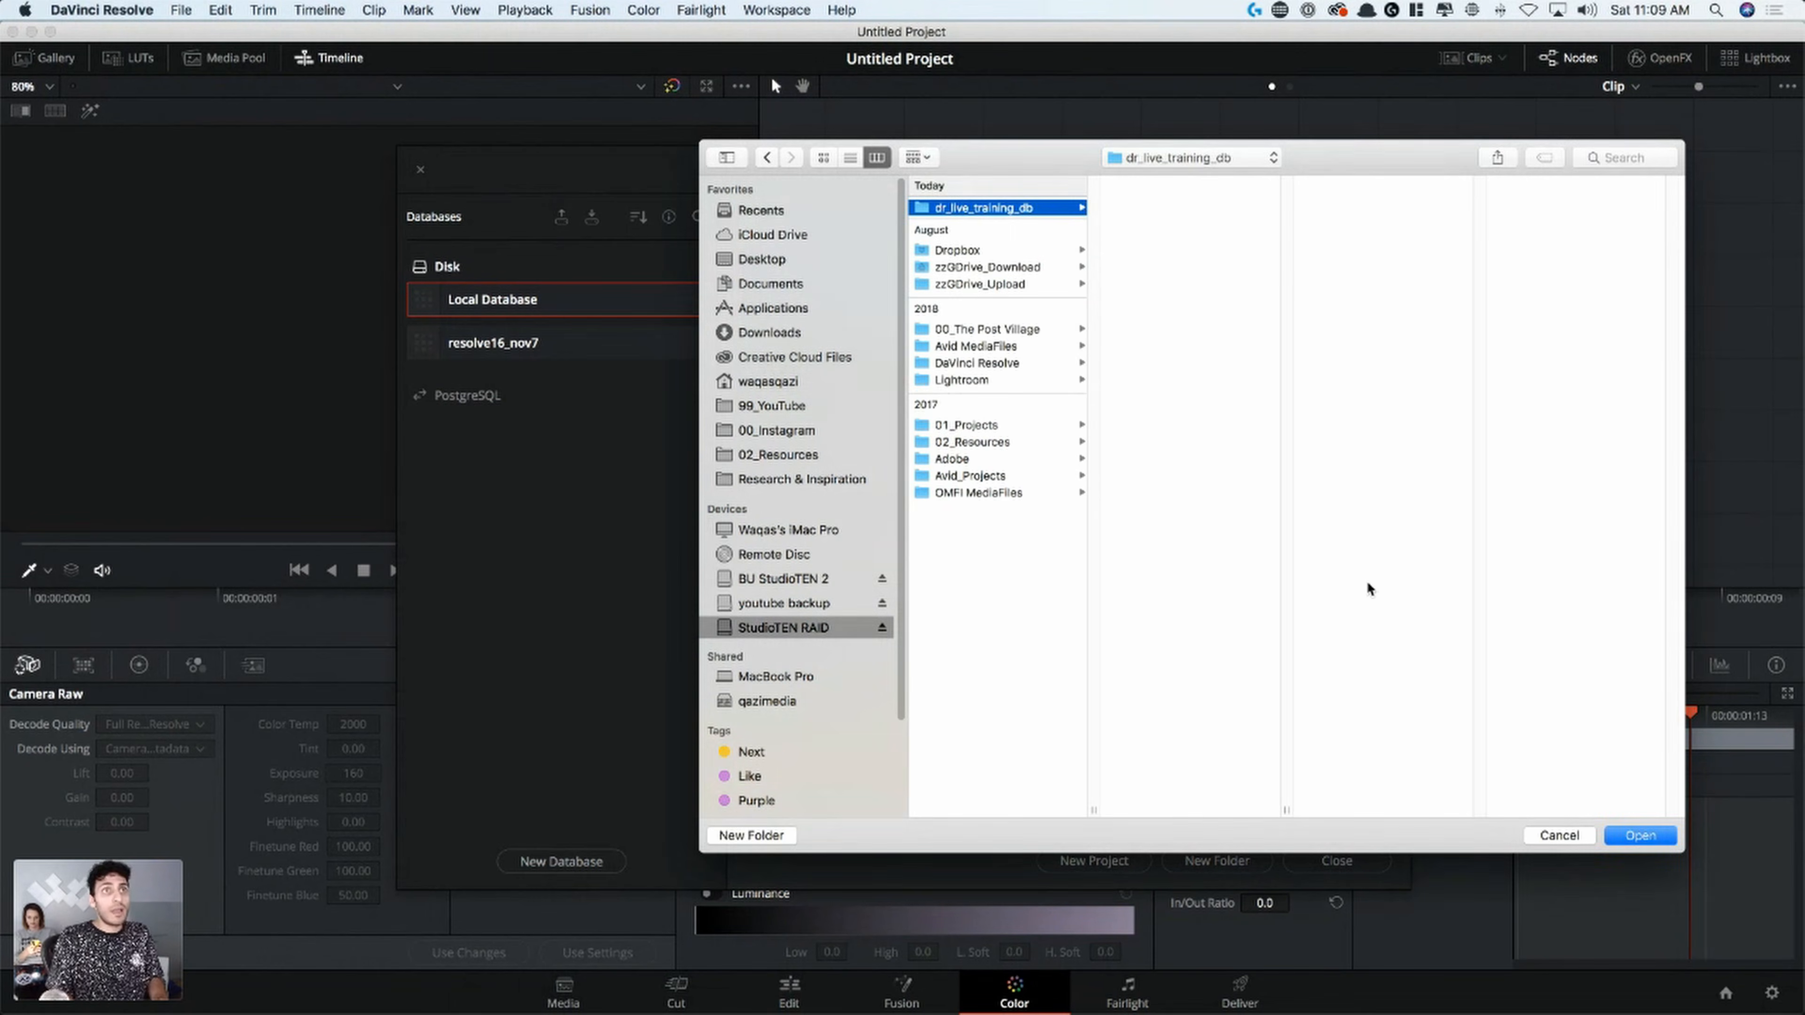
pyautogui.click(1642, 835)
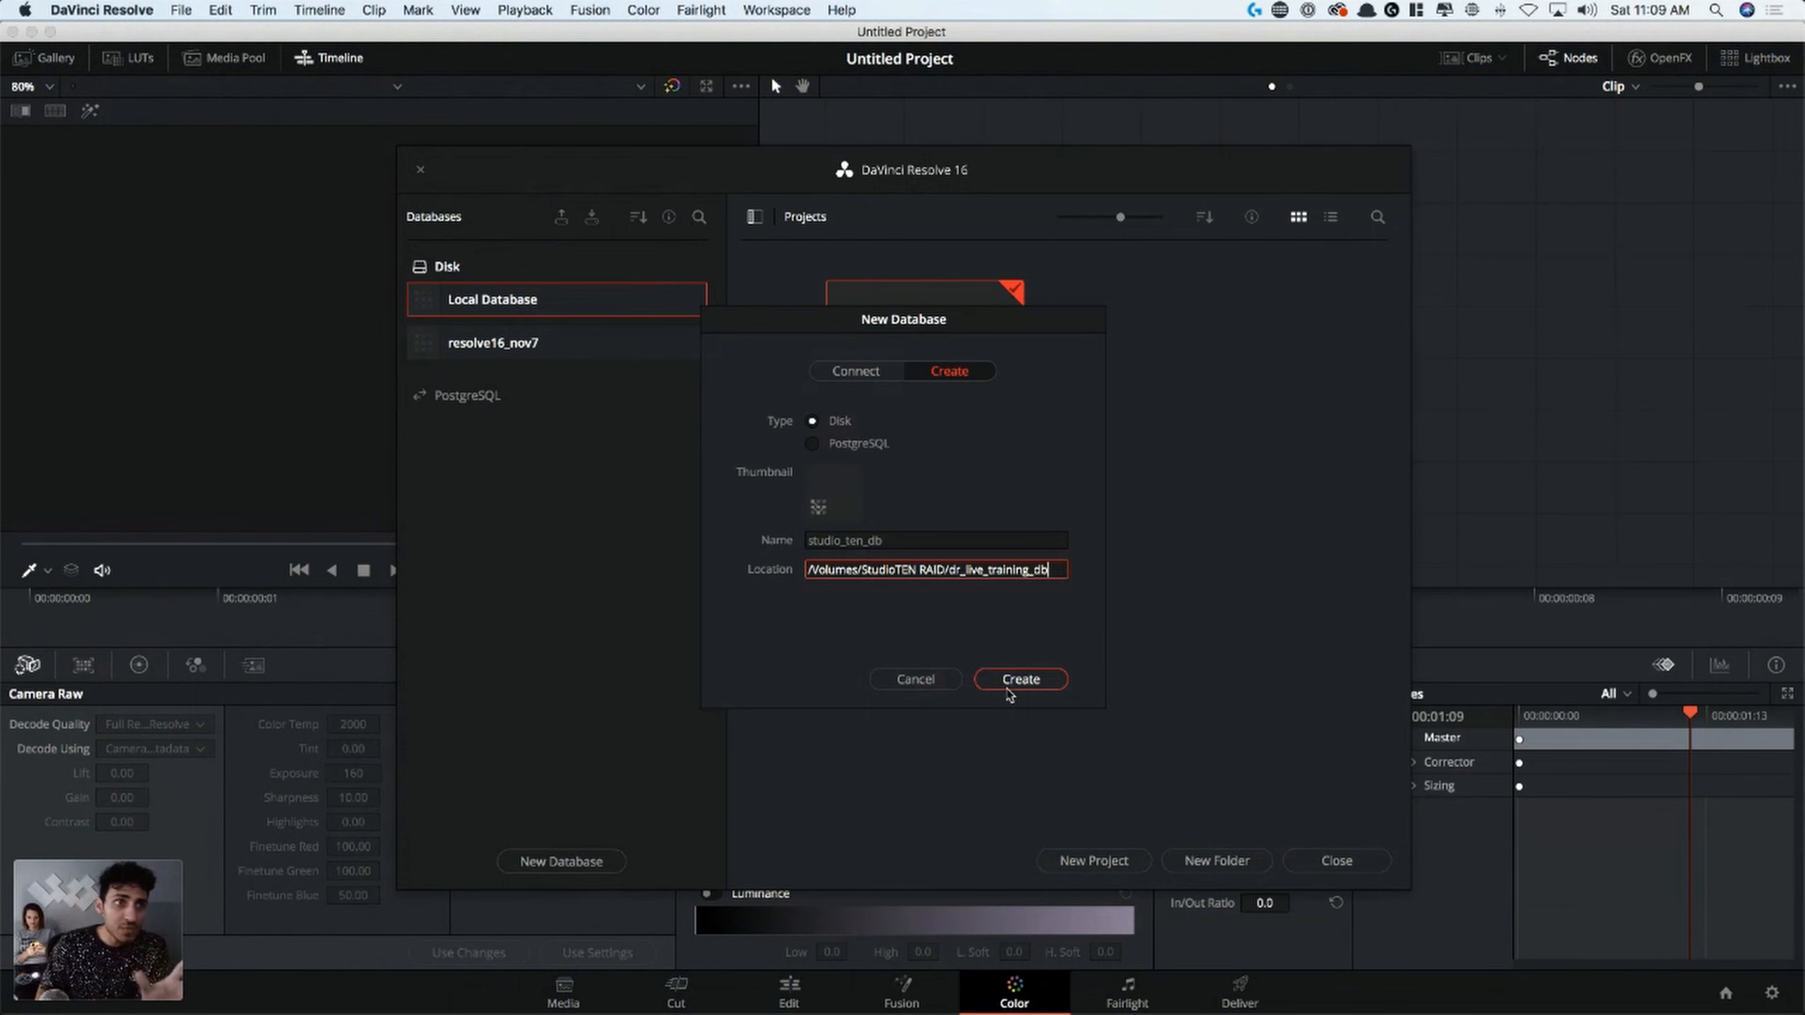
pyautogui.click(1023, 681)
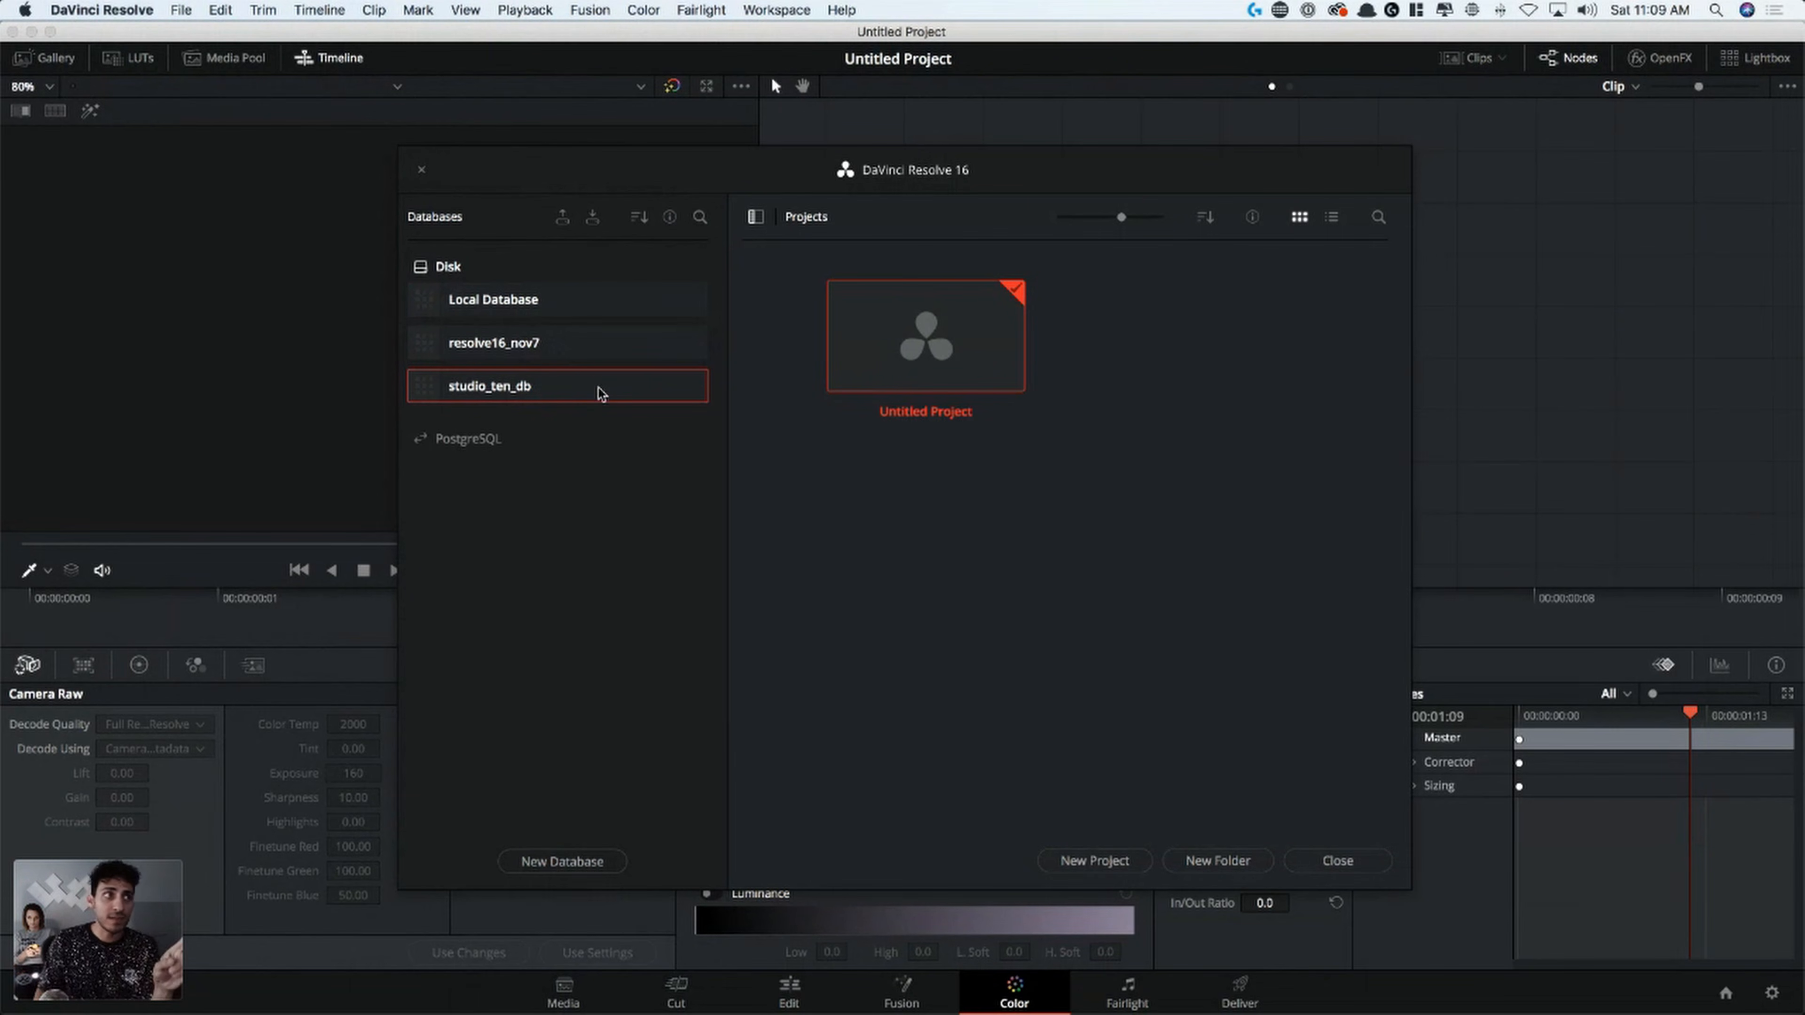
# Hide the database list, open the Untitled Project and switch to the Media page
pyautogui.click(755, 217)
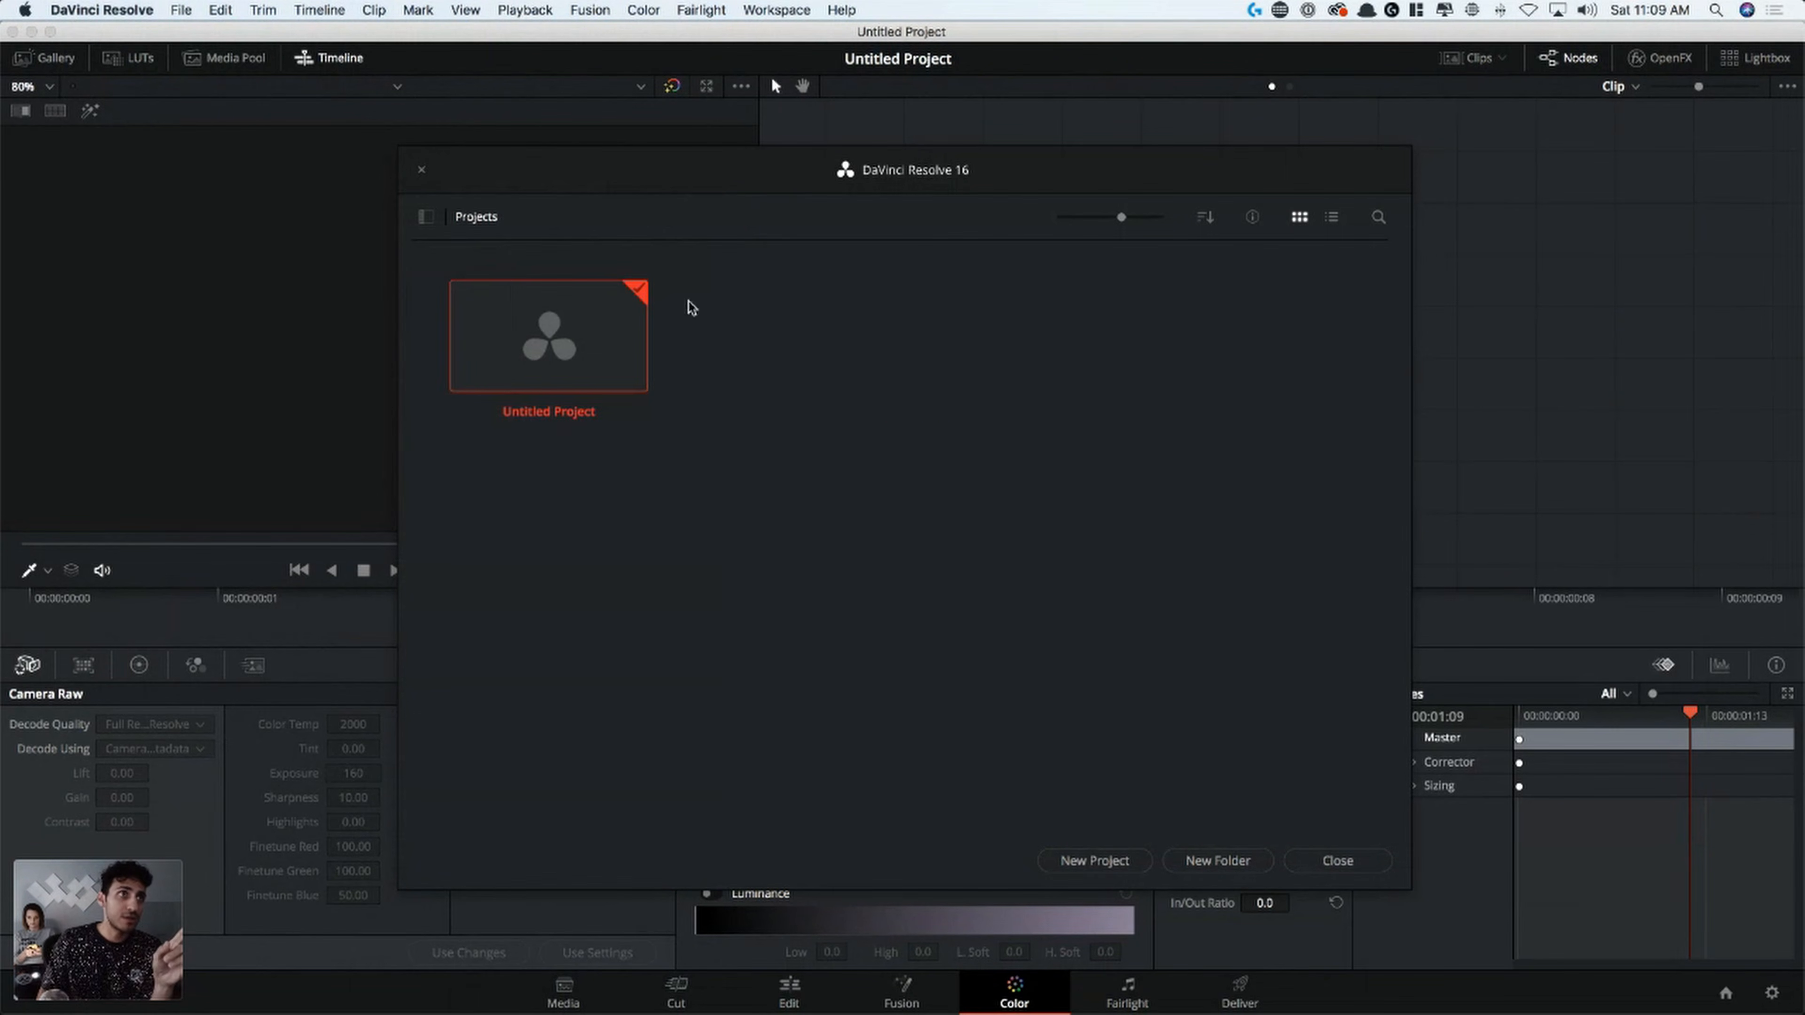
pyautogui.rightClick(593, 364)
pyautogui.click(931, 361)
pyautogui.doubleClick(538, 319)
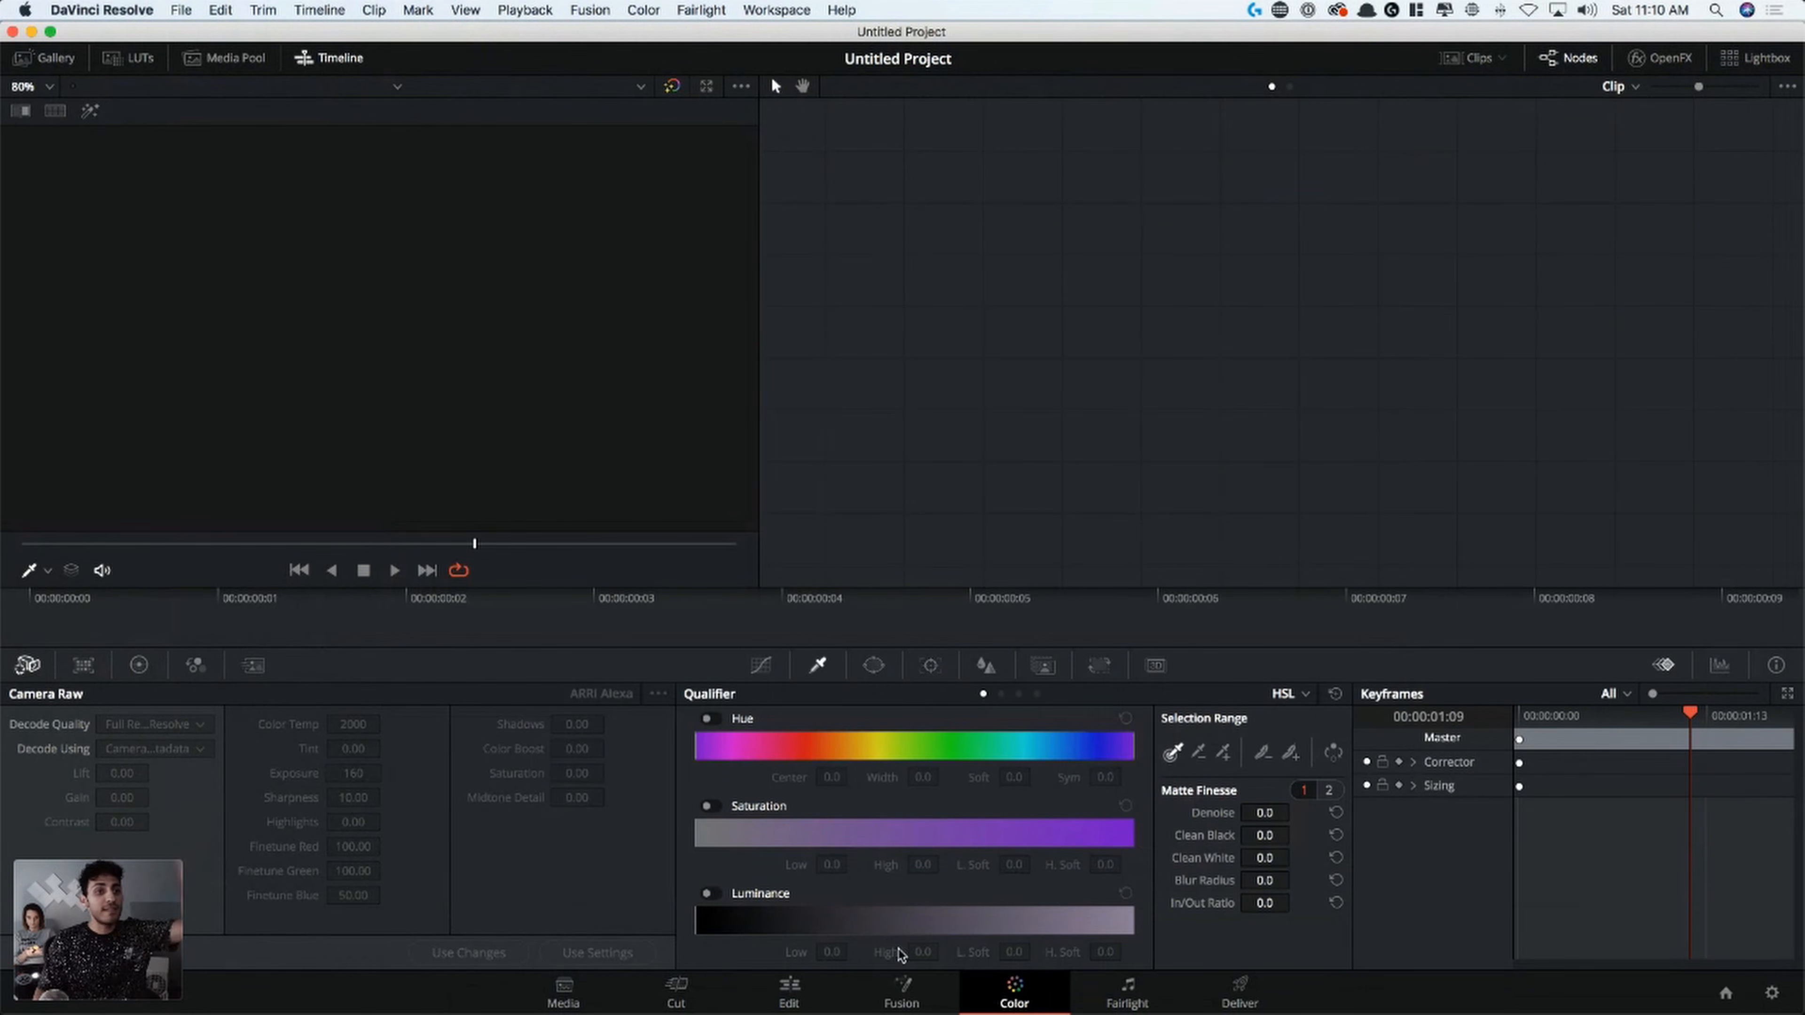
pyautogui.click(577, 989)
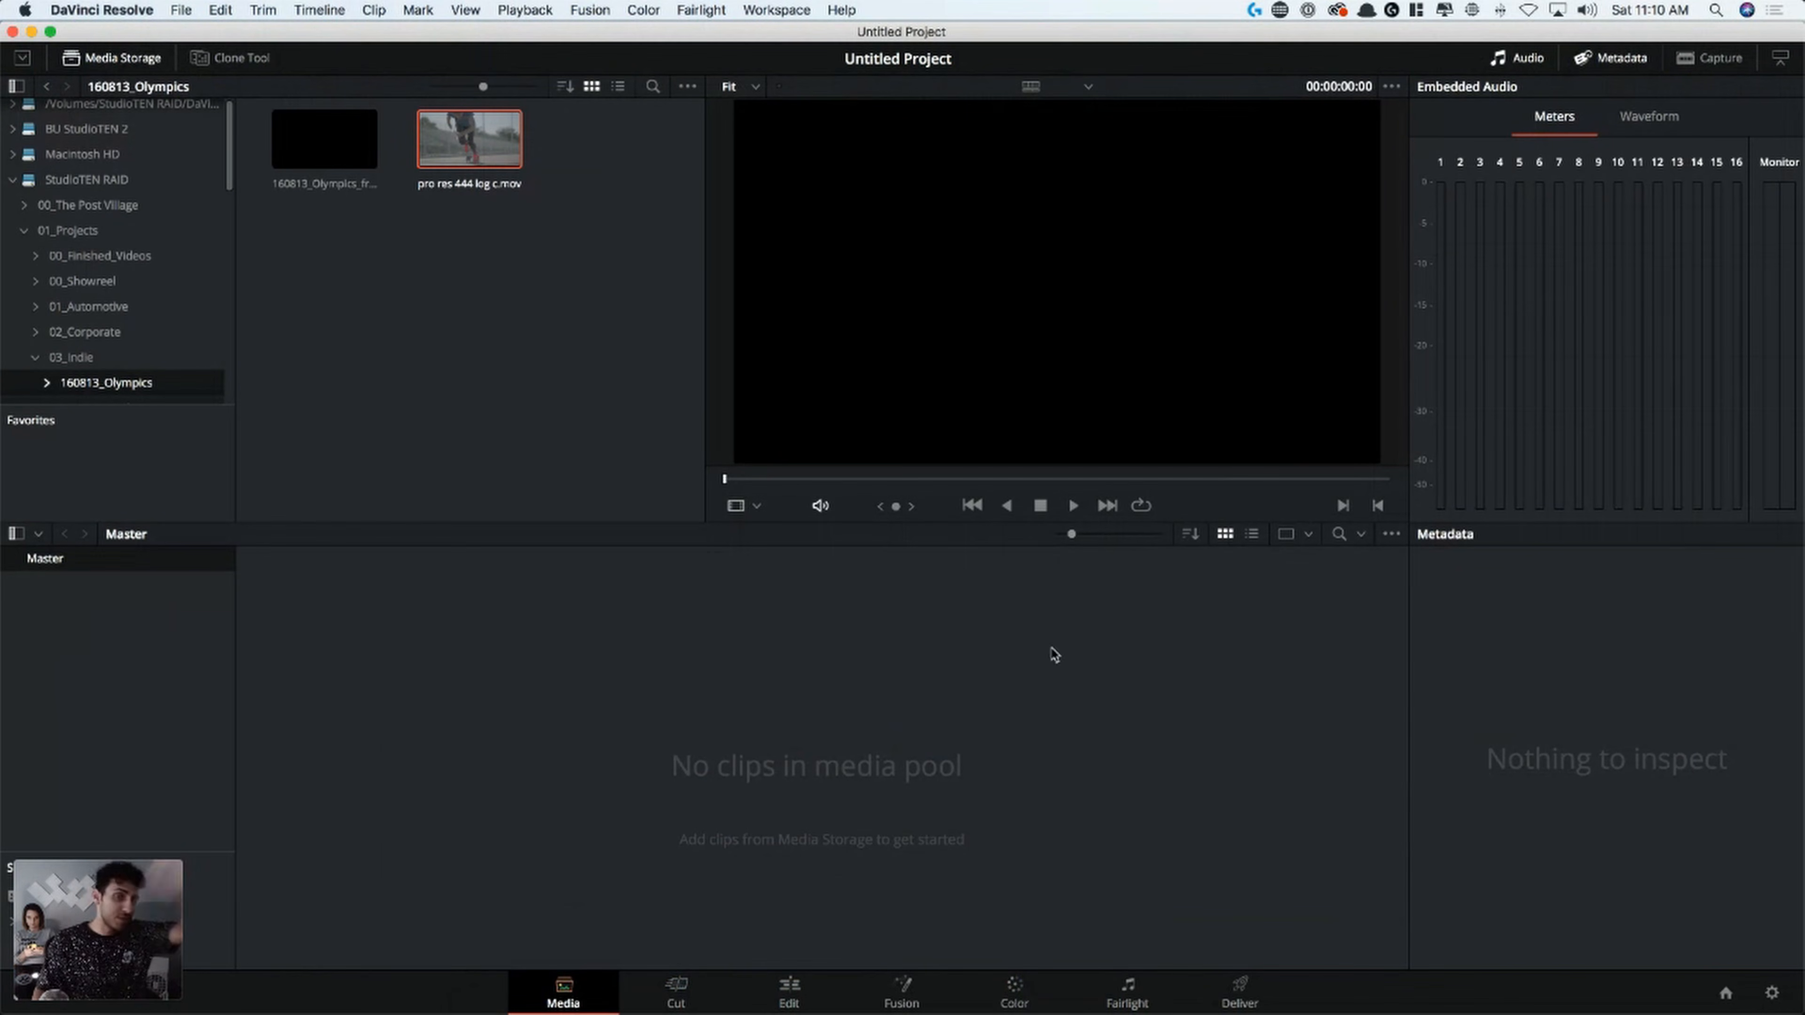
# In the project's master settings, set the video monitoring format to HD 1080p 23.976
pyautogui.click(1772, 995)
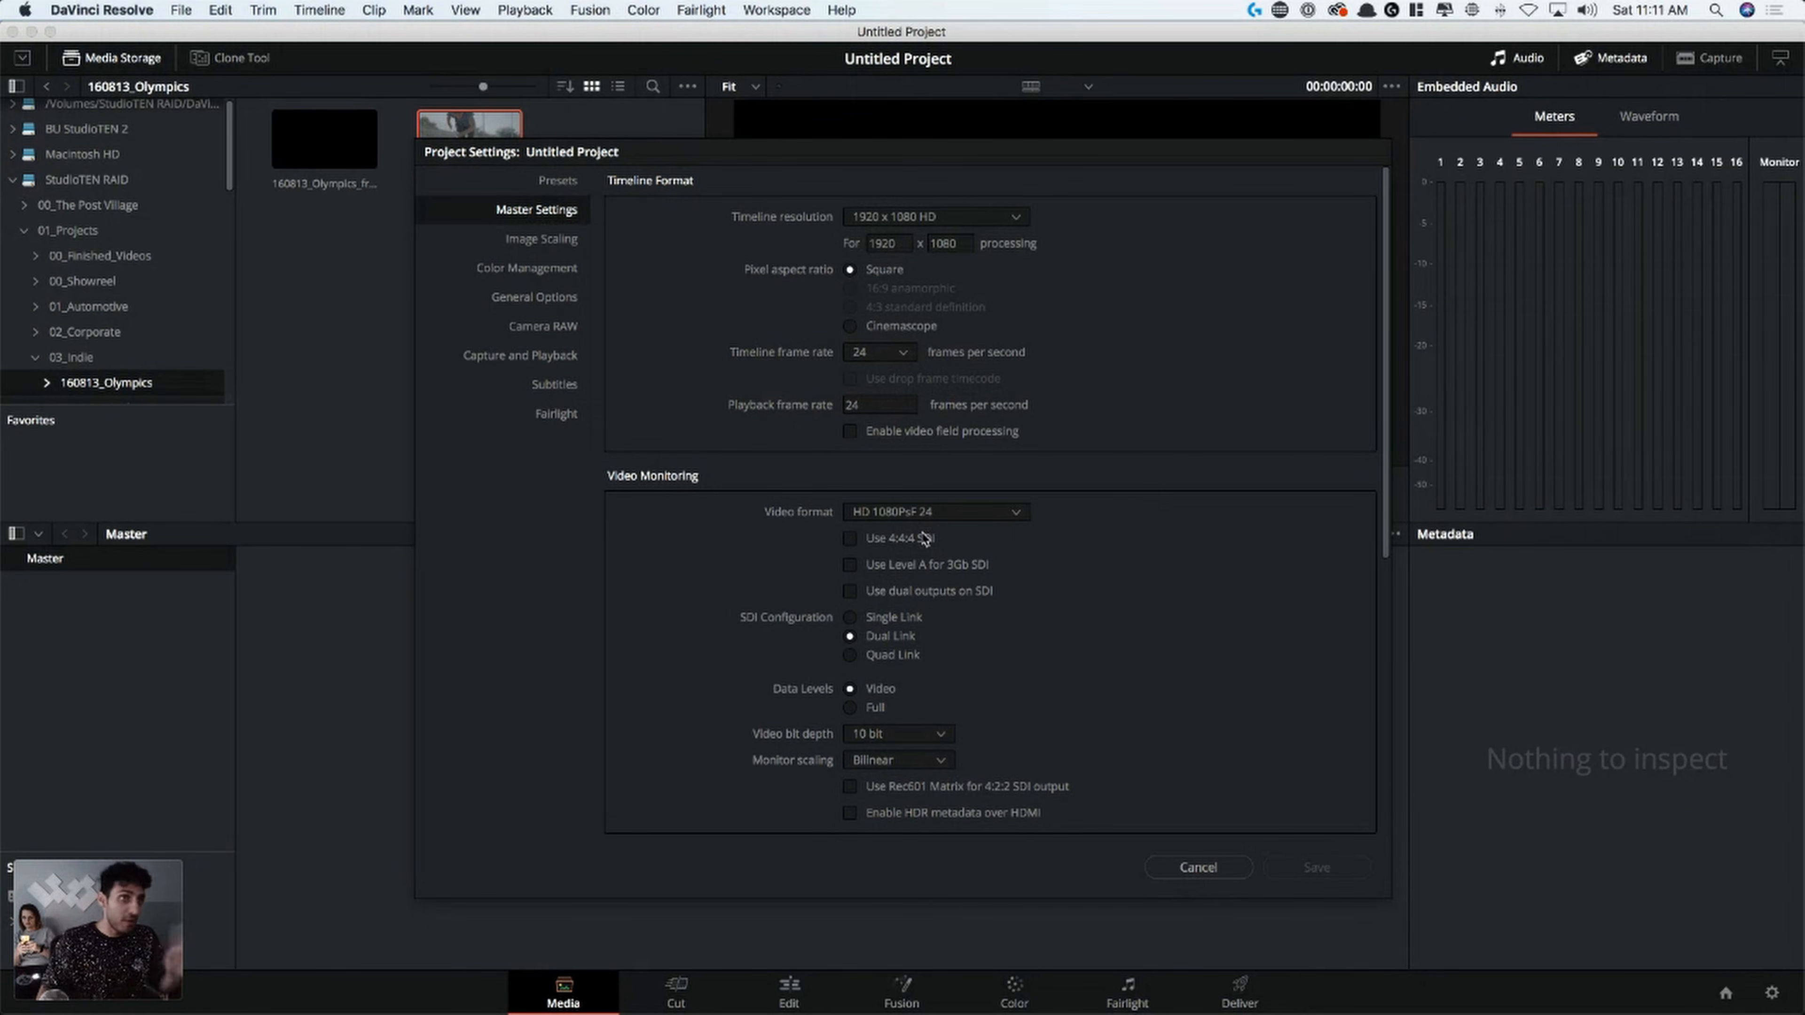
pyautogui.click(1002, 514)
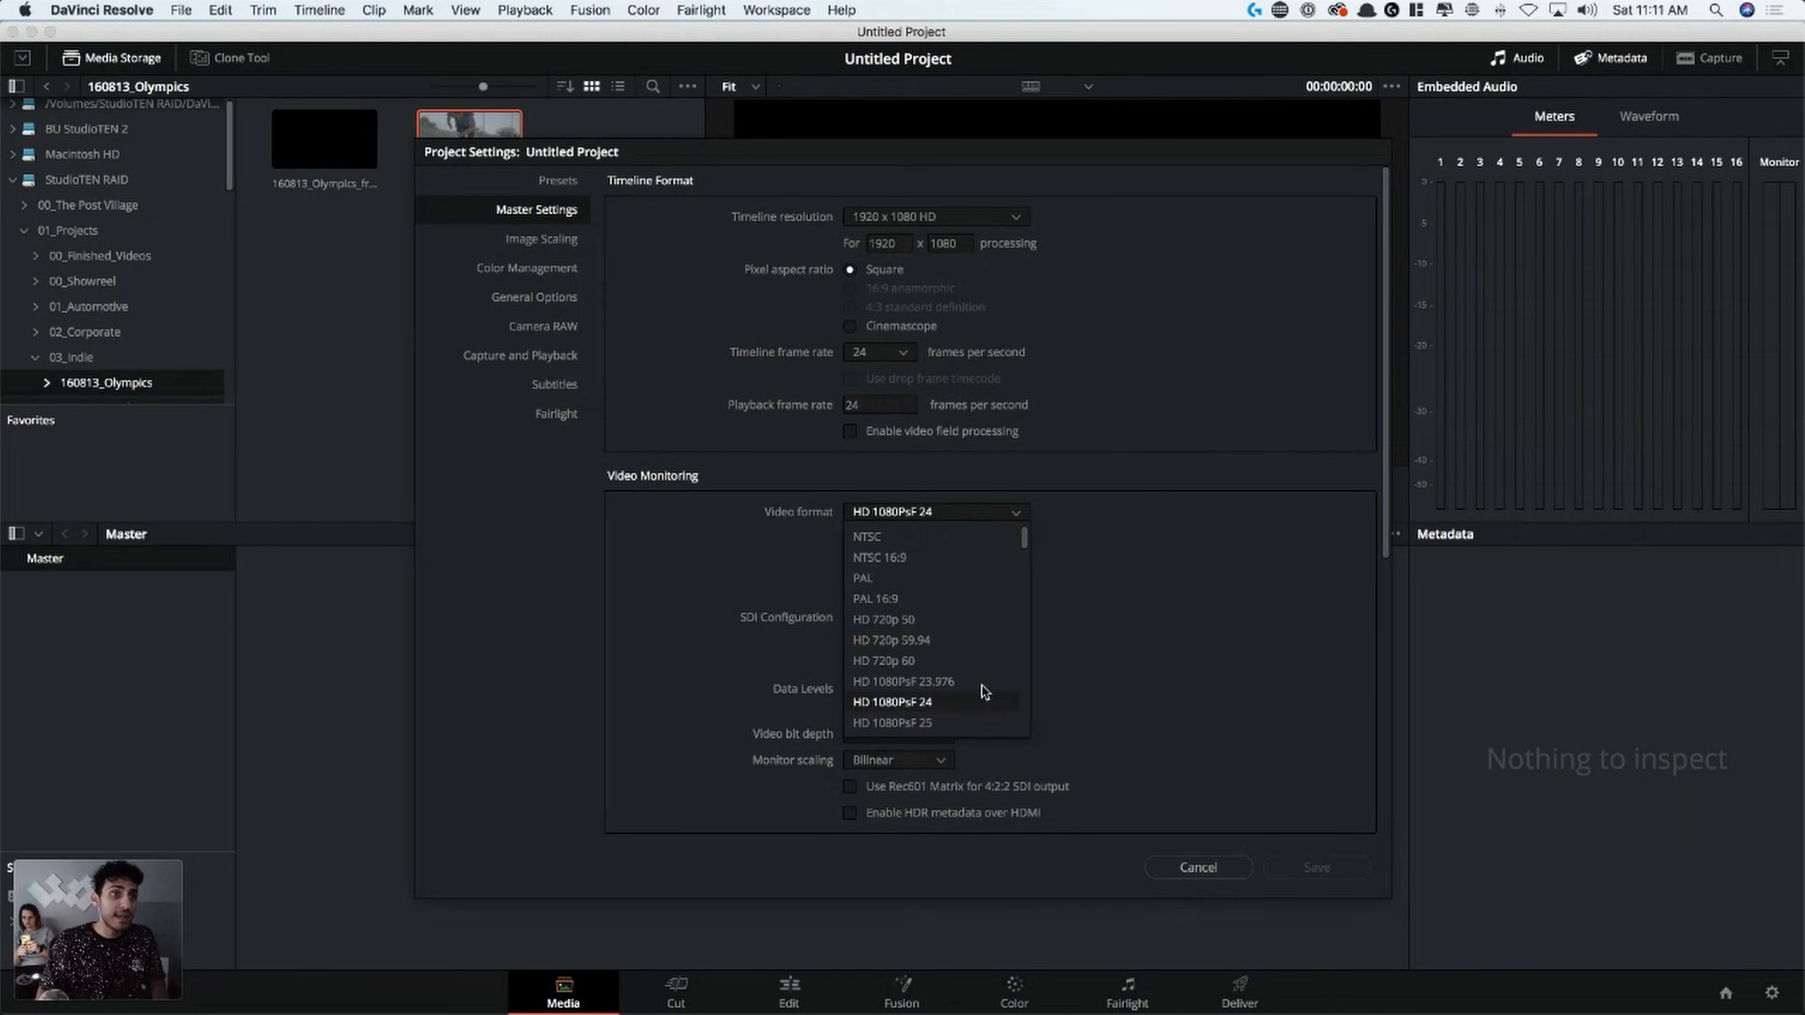
pyautogui.click(916, 682)
pyautogui.click(1018, 514)
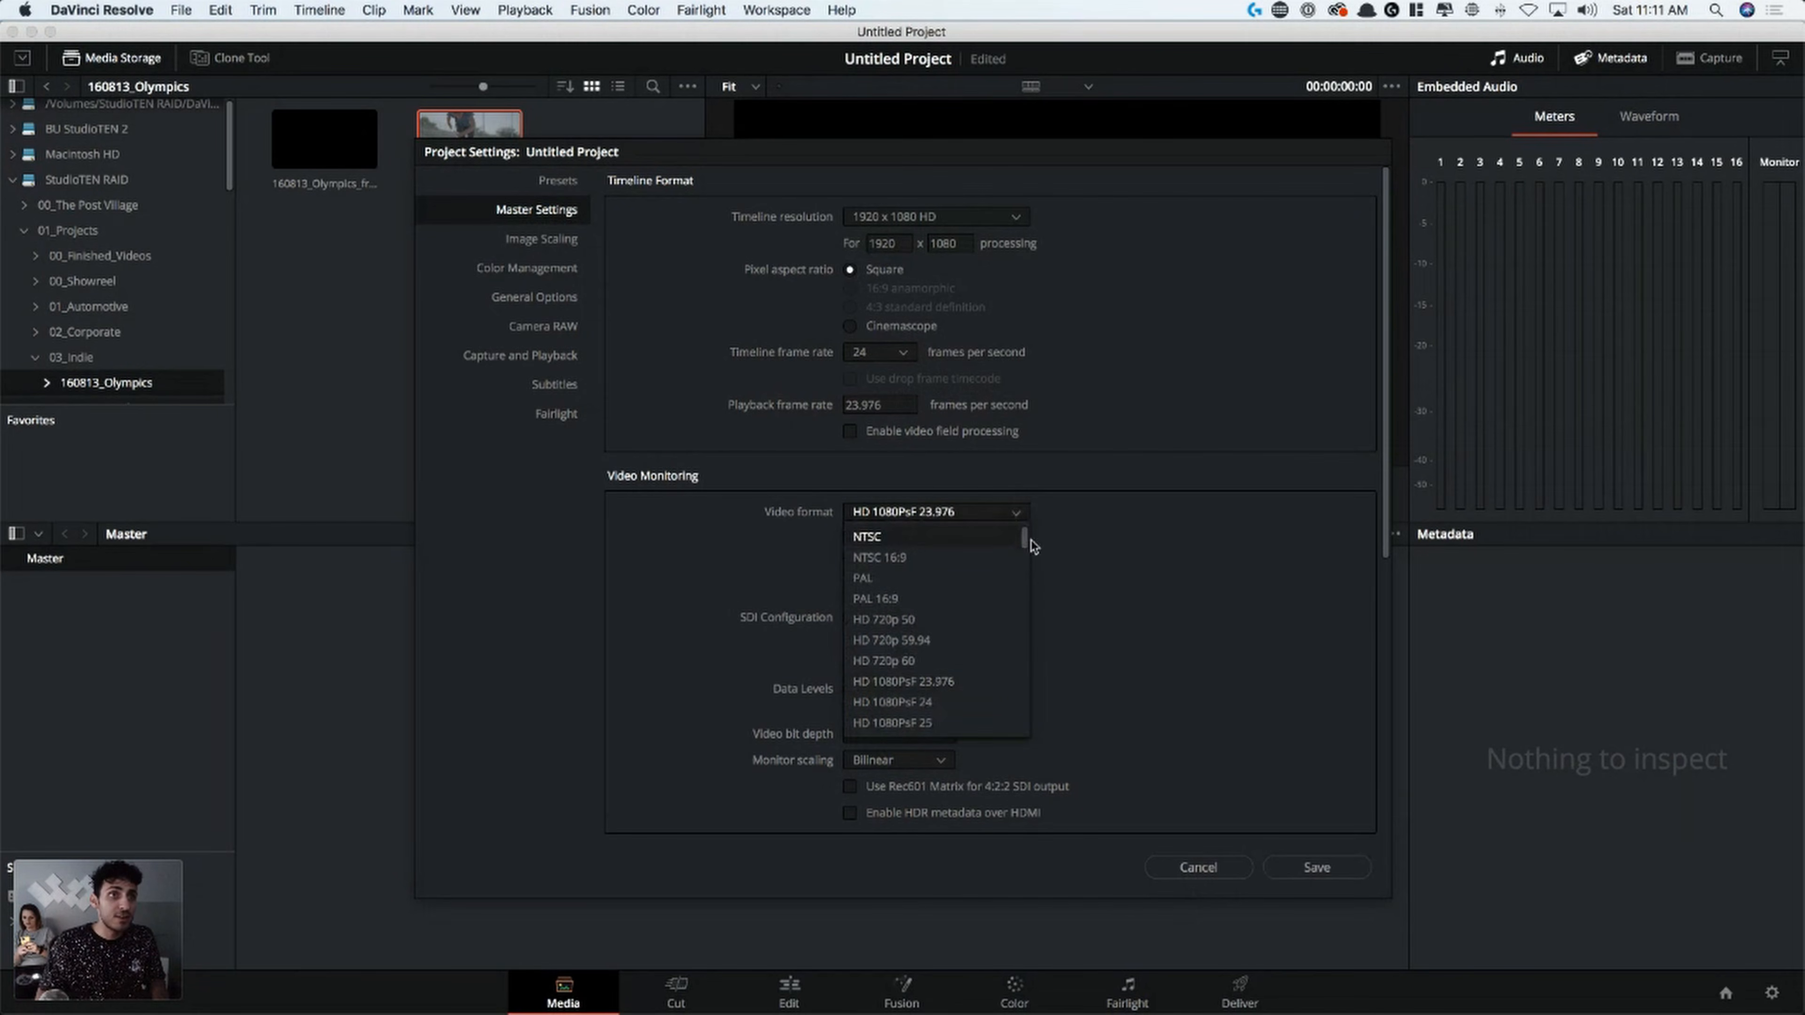
pyautogui.scroll(-2, 968, 697)
pyautogui.click(968, 683)
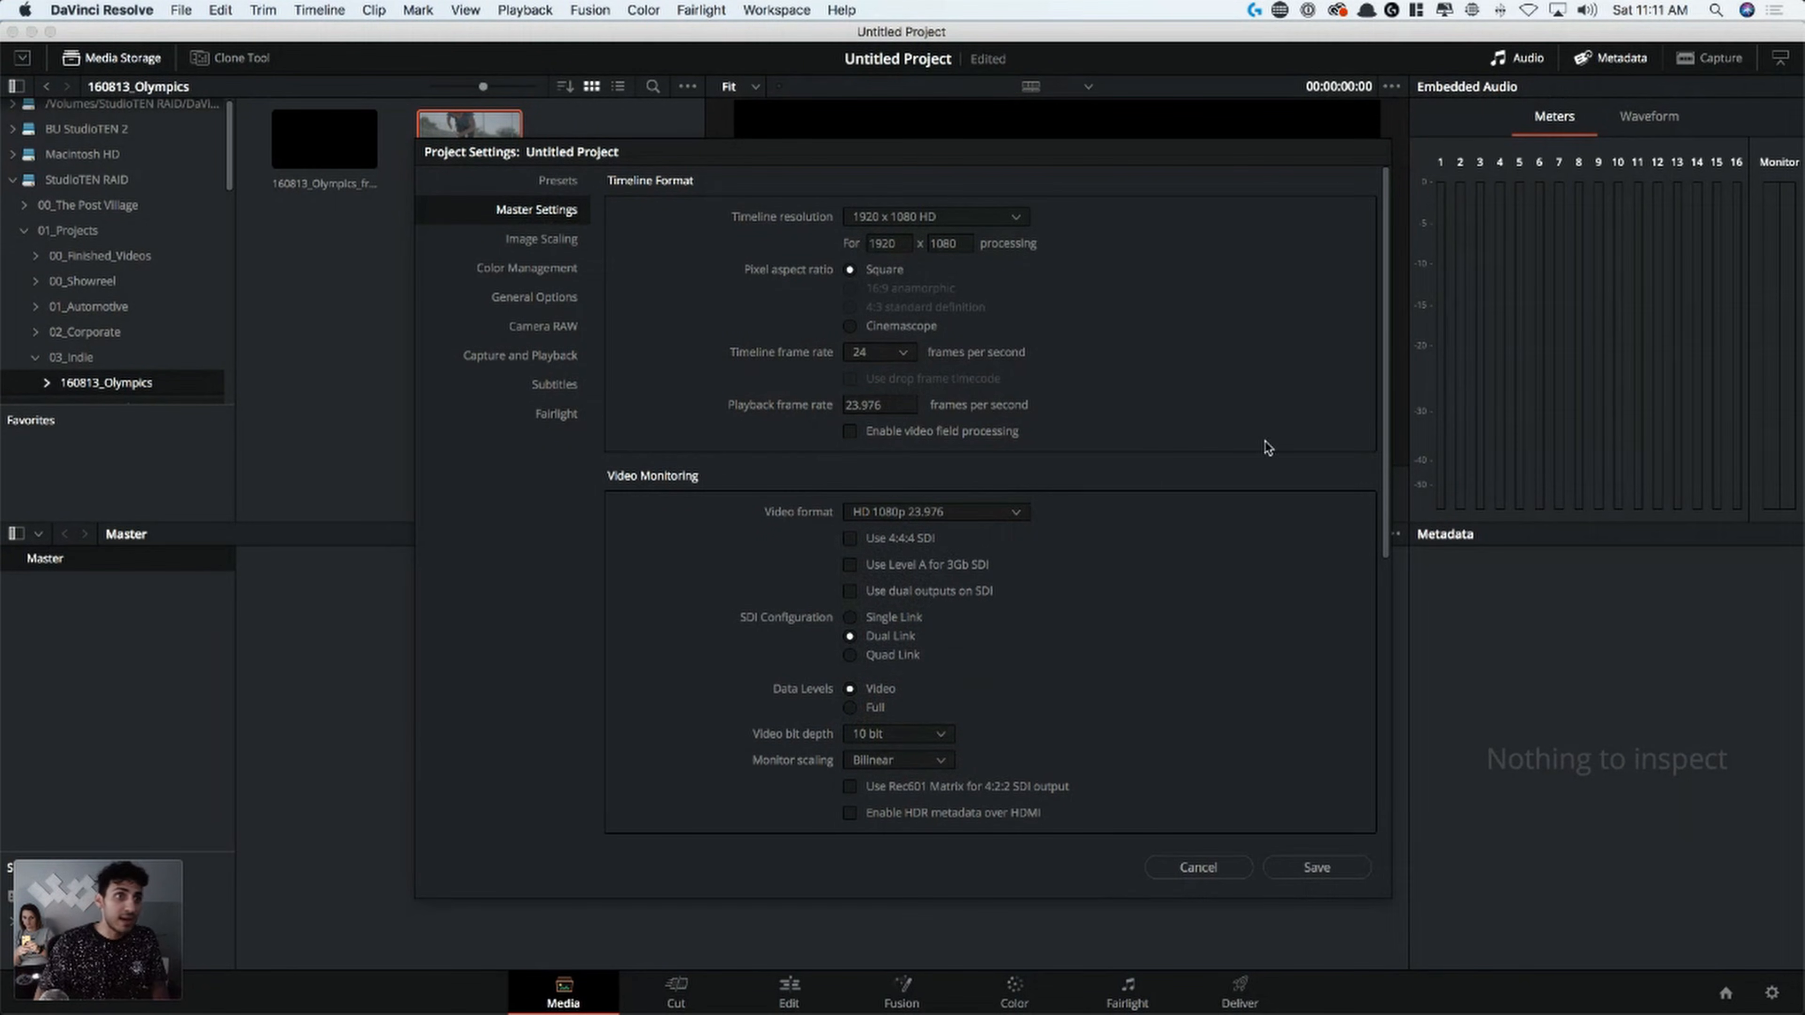
pyautogui.moveTo(1383, 424); pyautogui.dragTo(1407, 761)
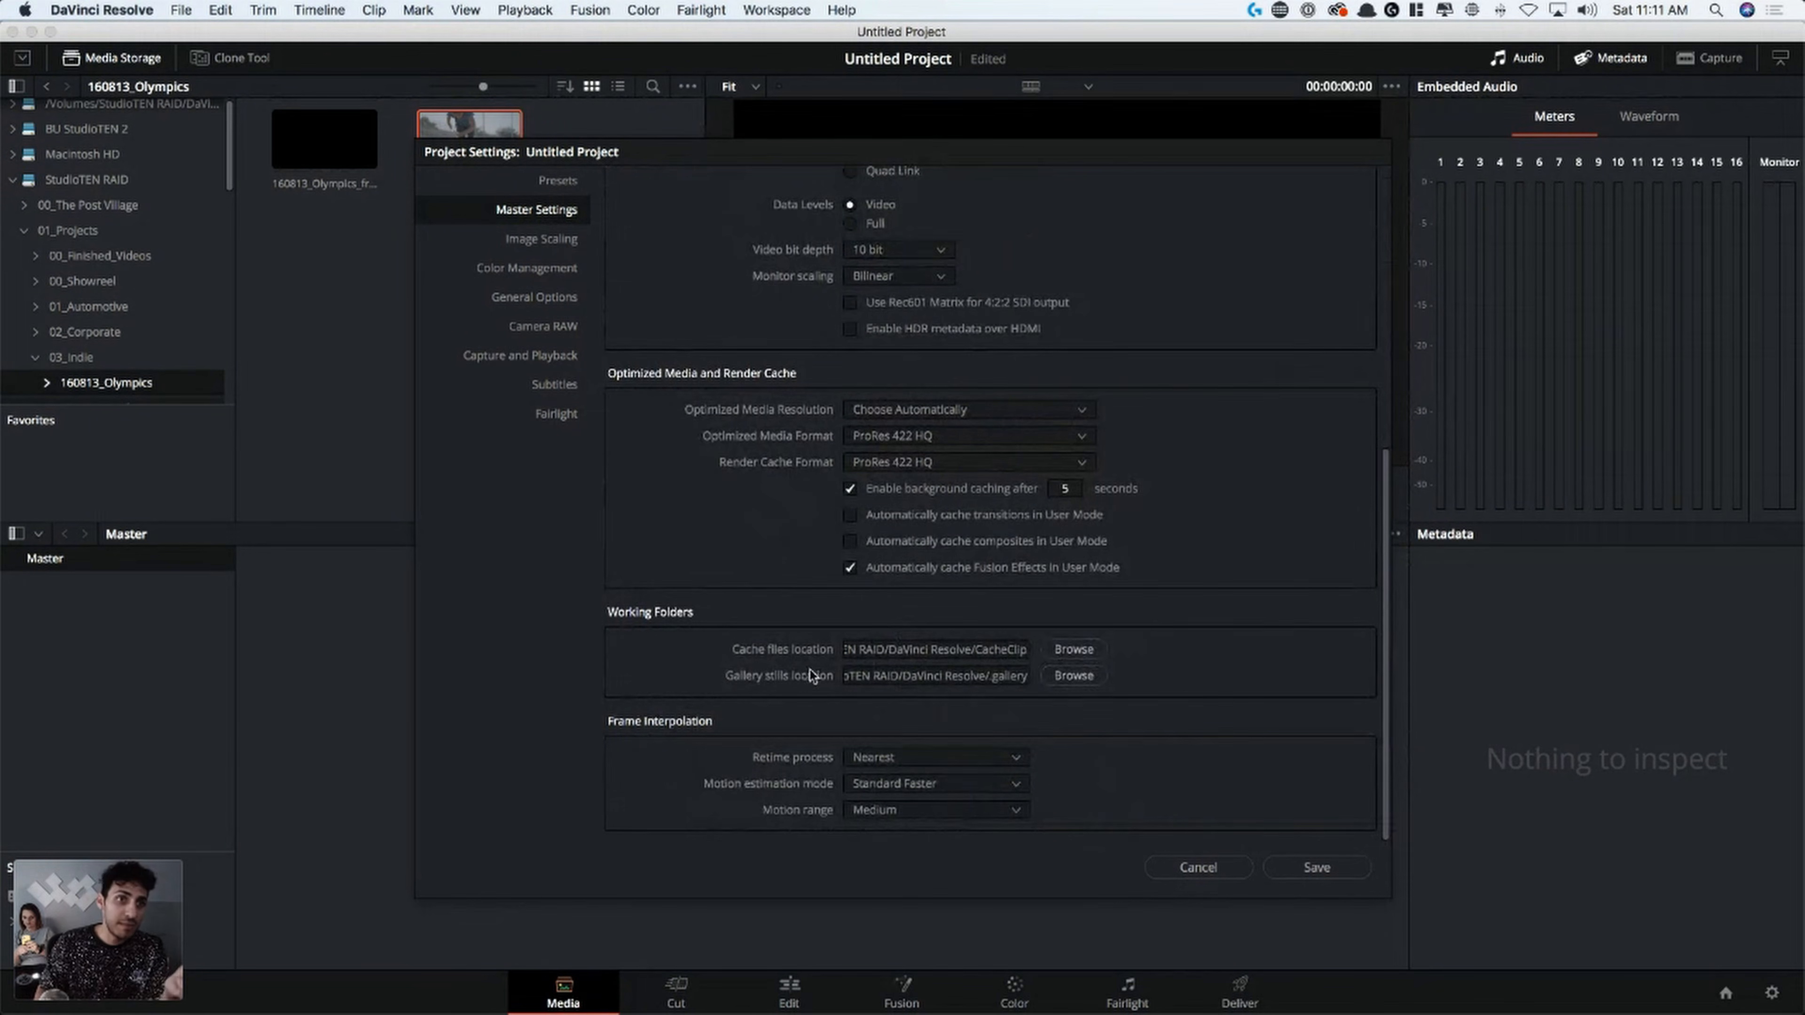
# Try Center crop with no resizing for mismatched resolution files under input scaling, and return the option to Scale entire image to fit
pyautogui.click(541, 242)
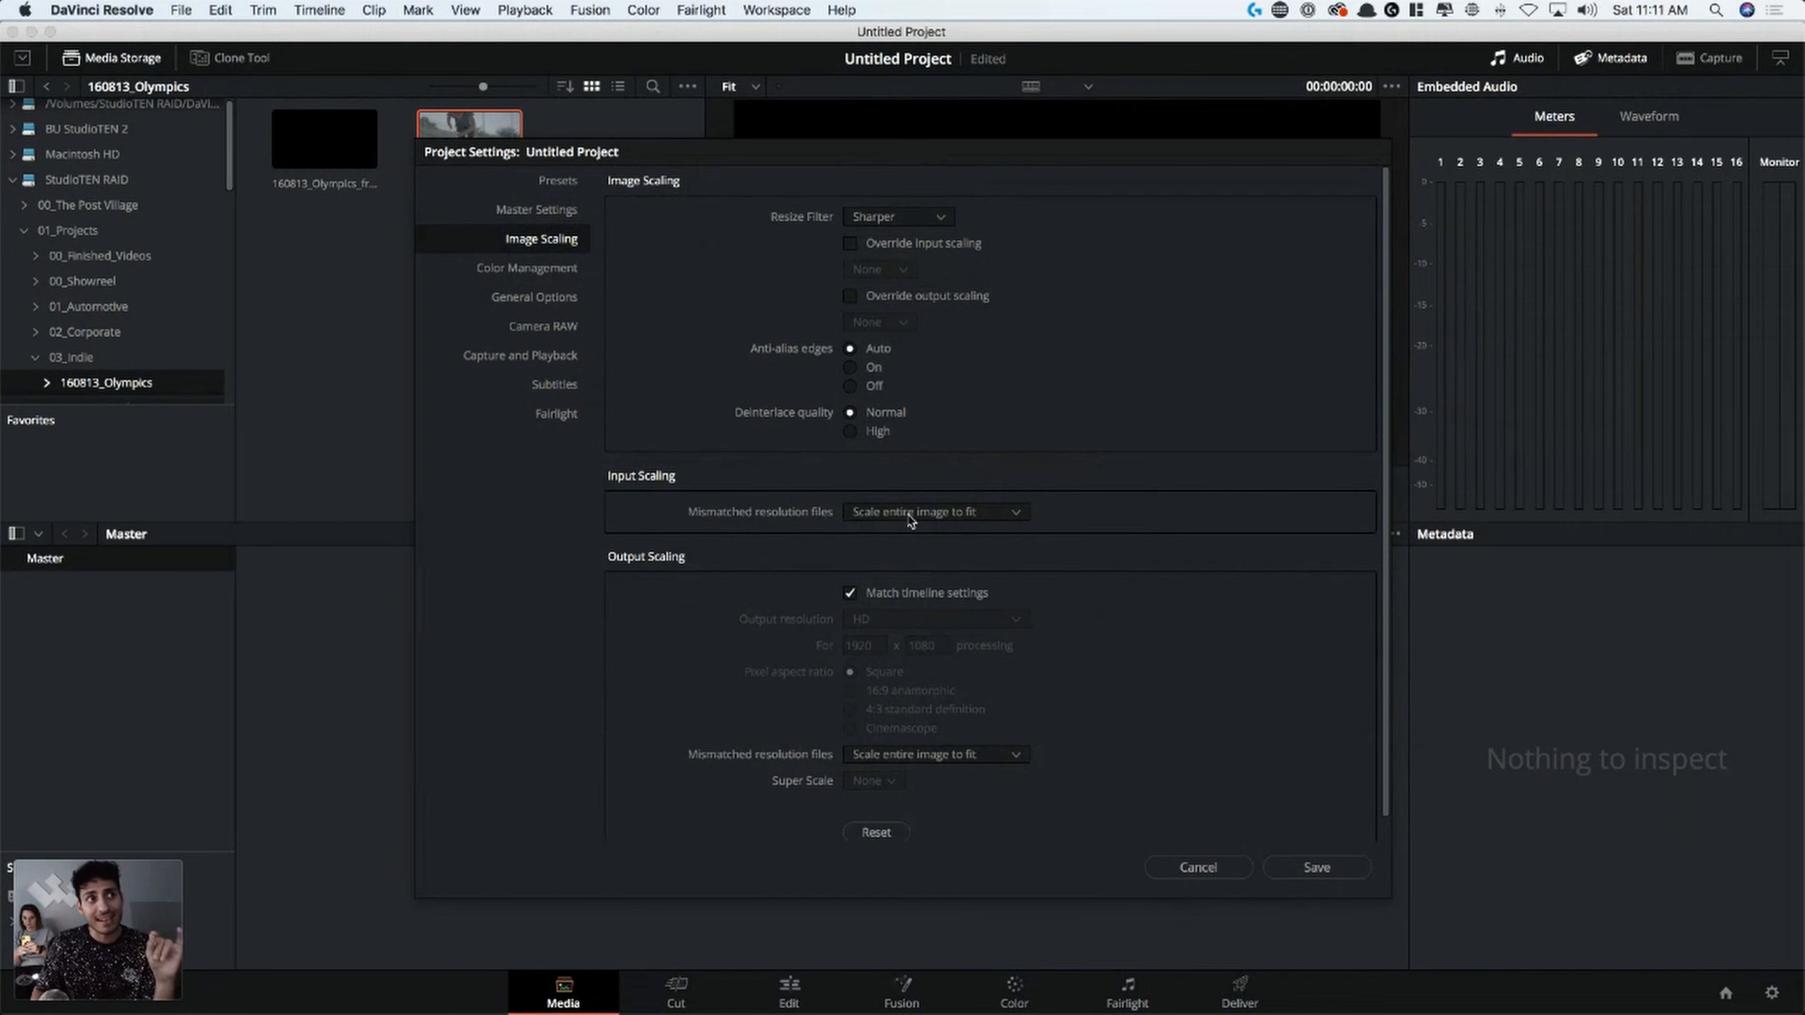
pyautogui.click(996, 517)
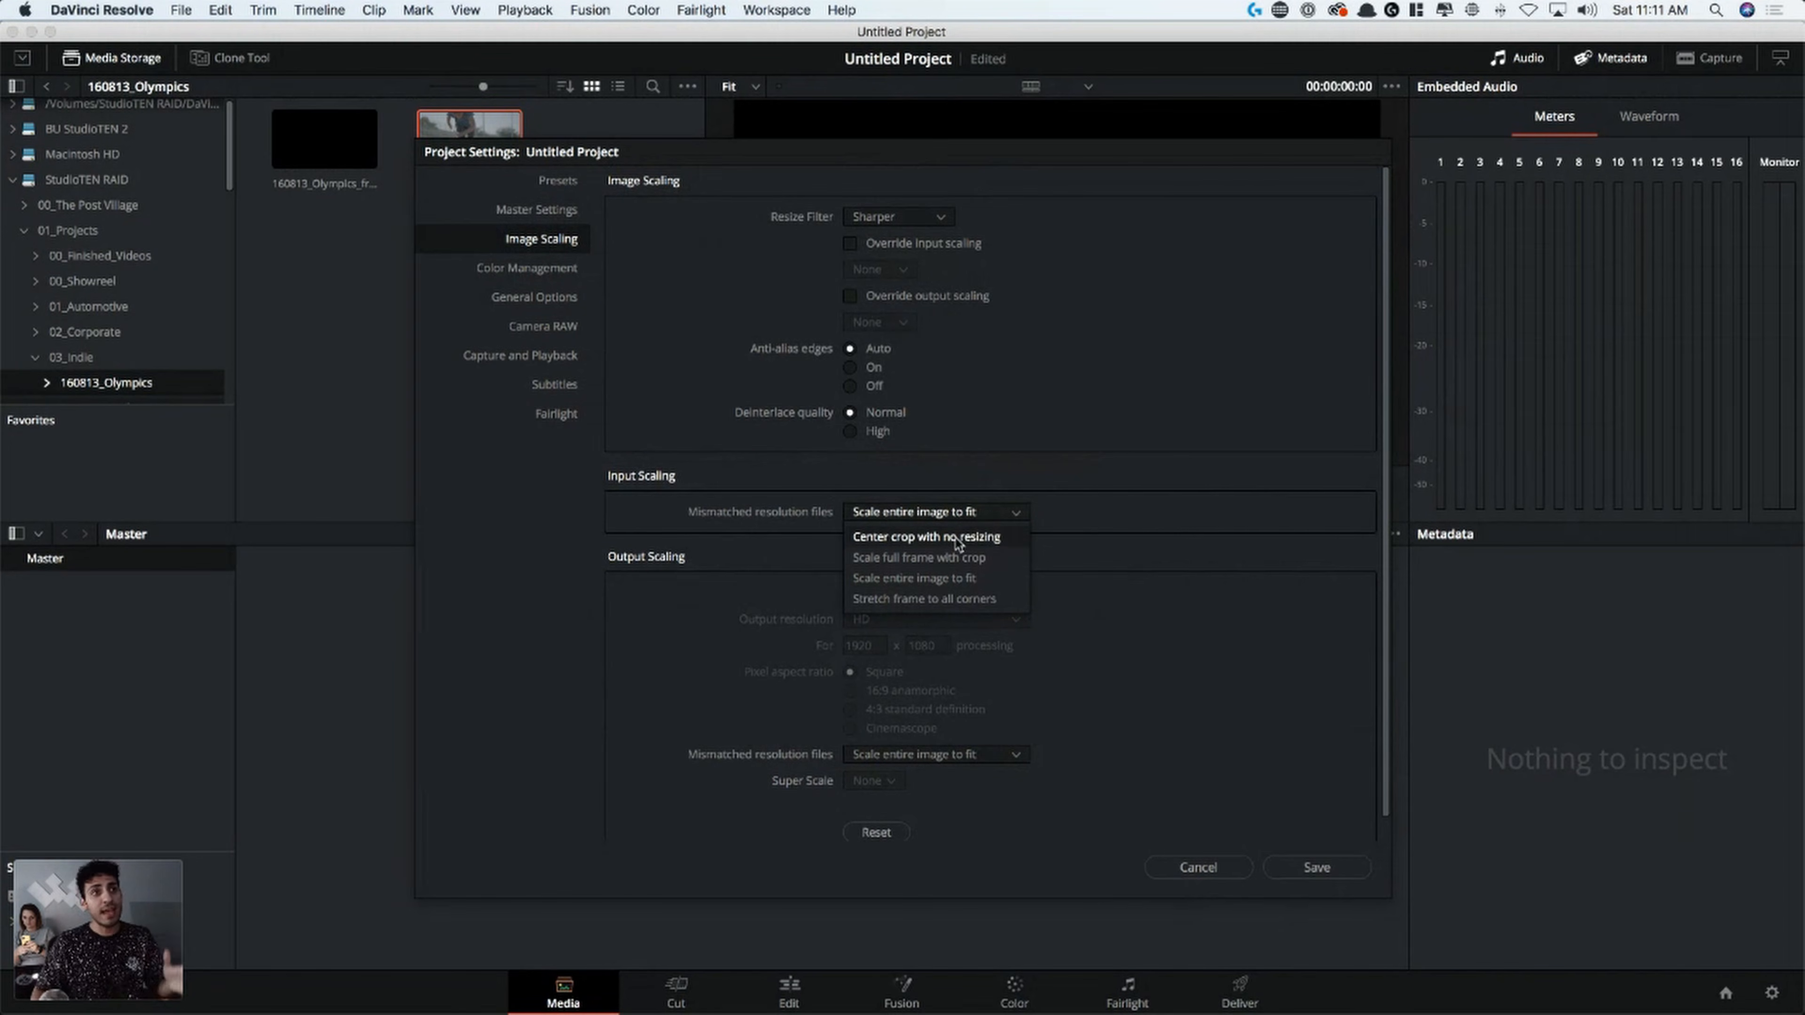
pyautogui.click(970, 542)
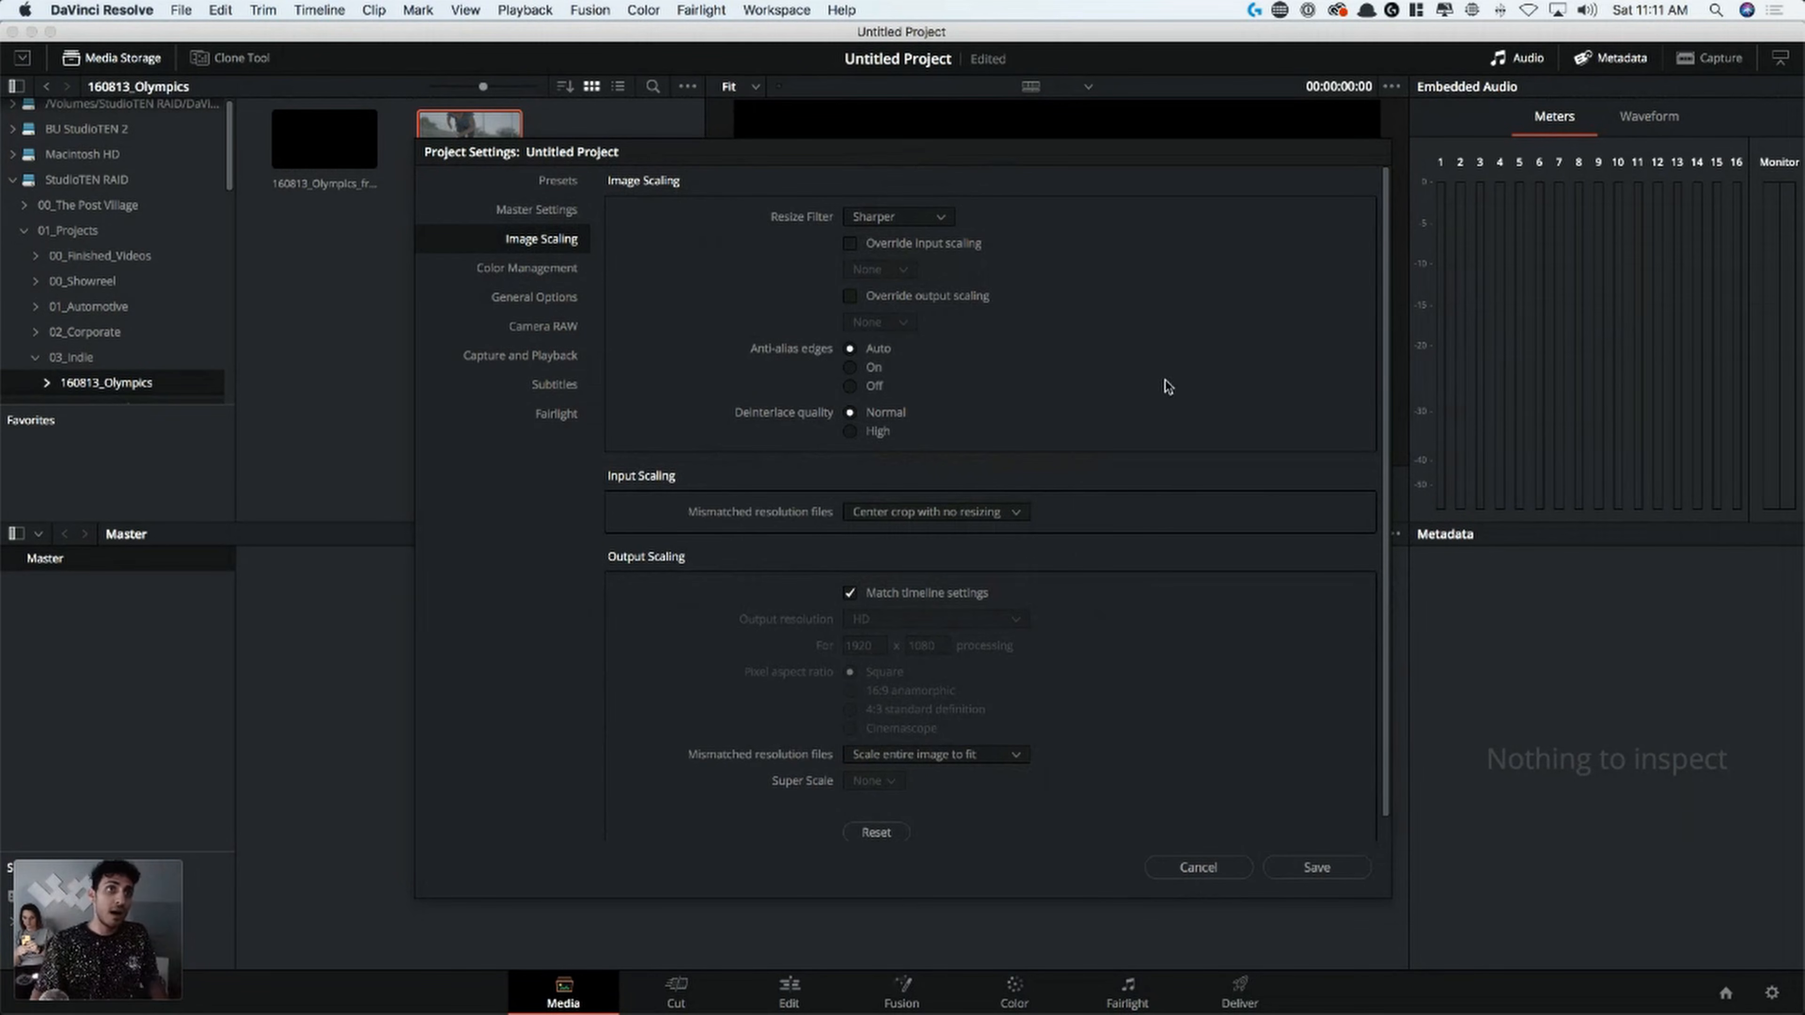
pyautogui.click(956, 517)
pyautogui.click(958, 519)
pyautogui.click(960, 523)
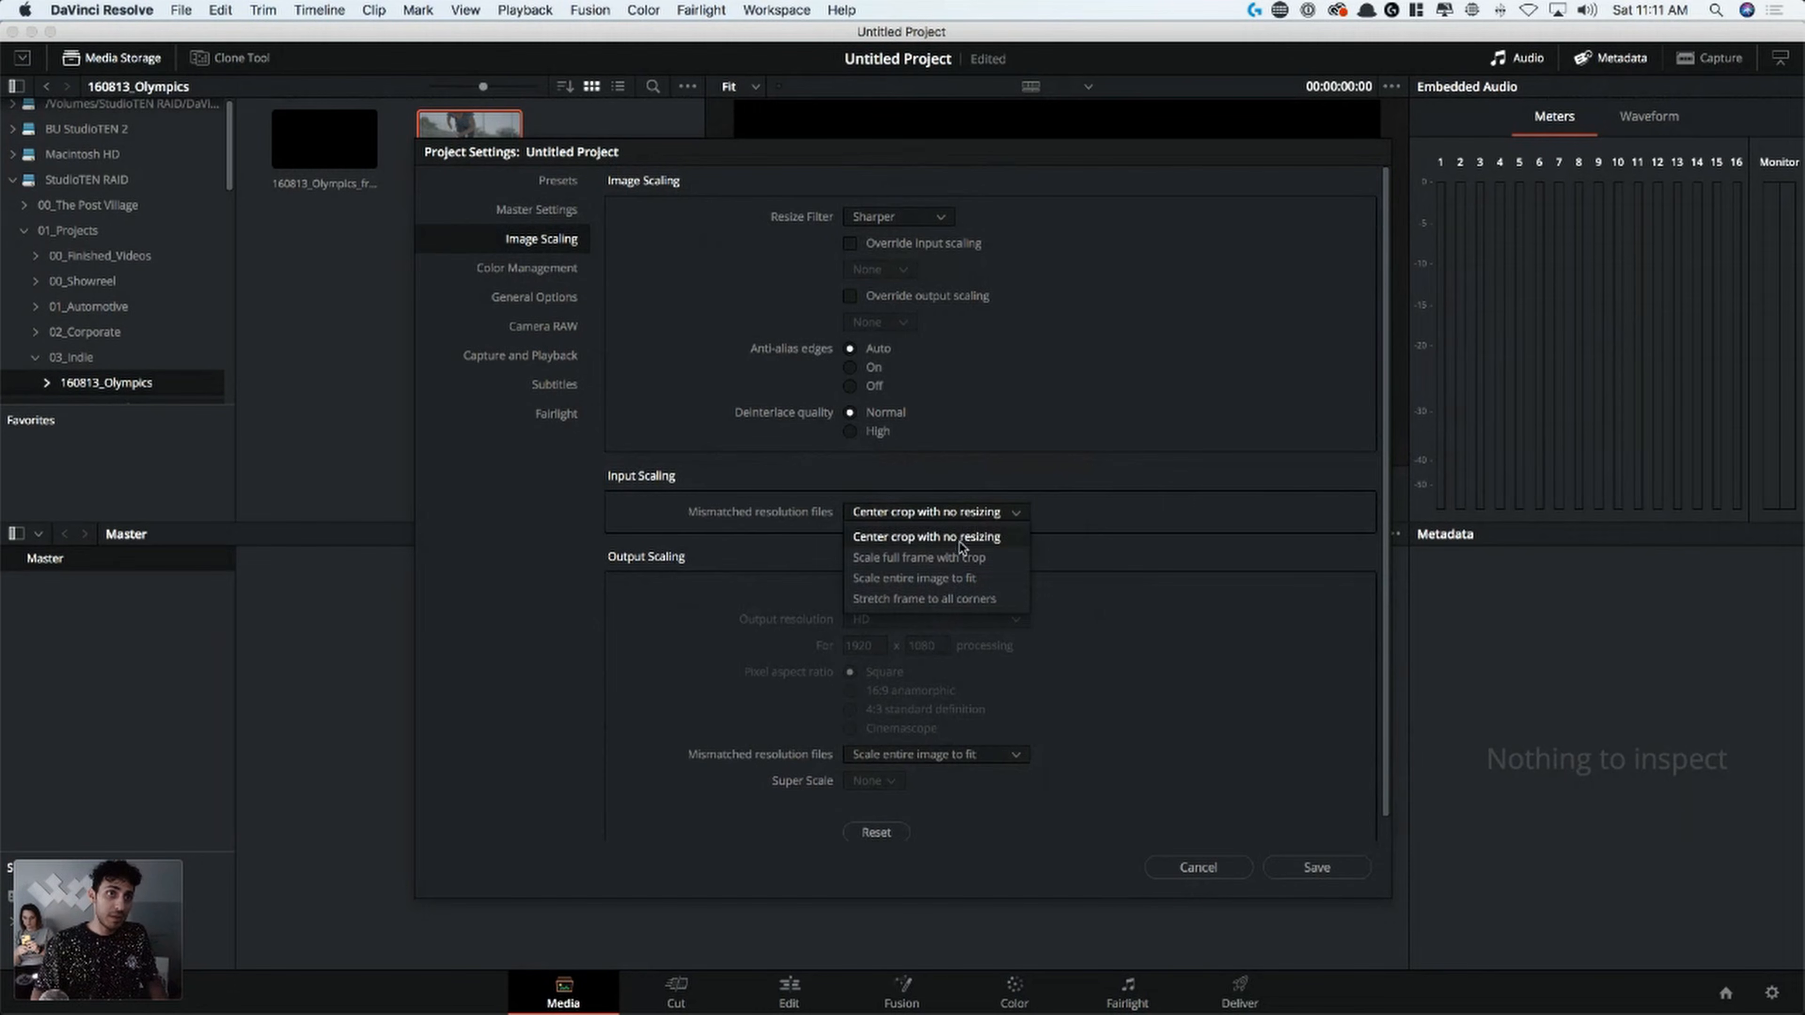
pyautogui.click(943, 579)
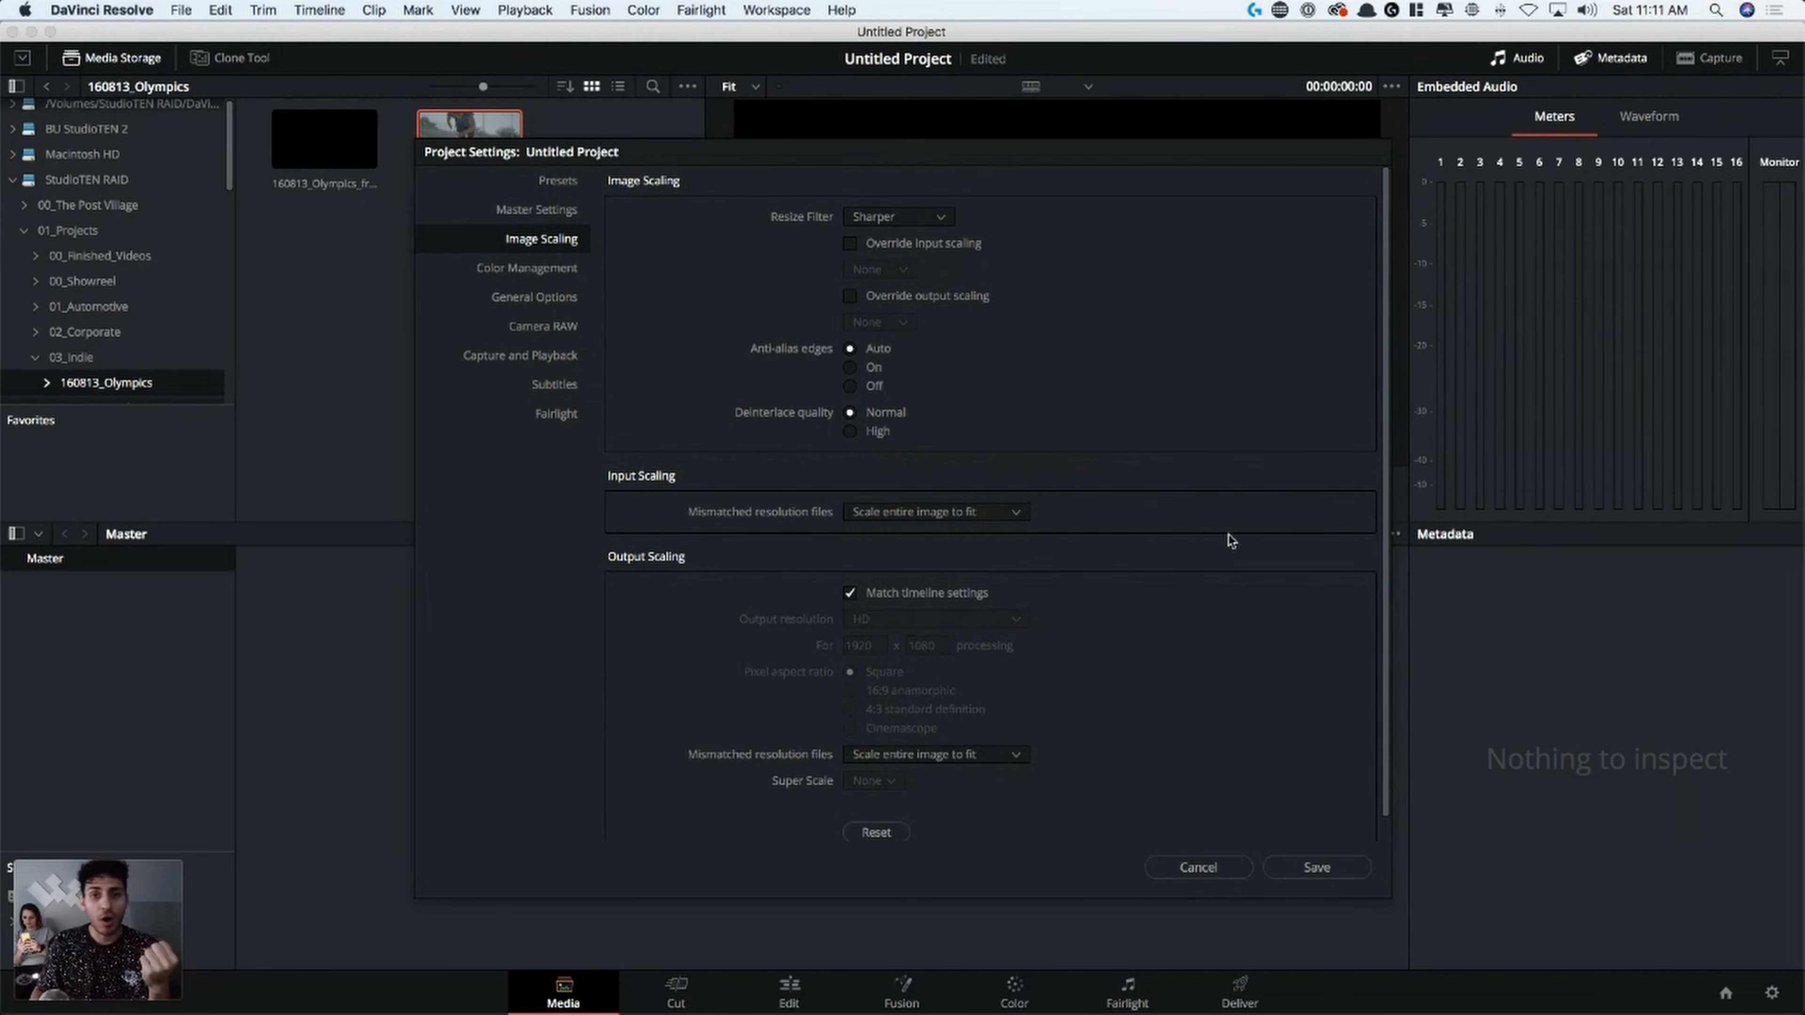
# Enable Make Broadcast safe in the project's color management settings
pyautogui.click(512, 268)
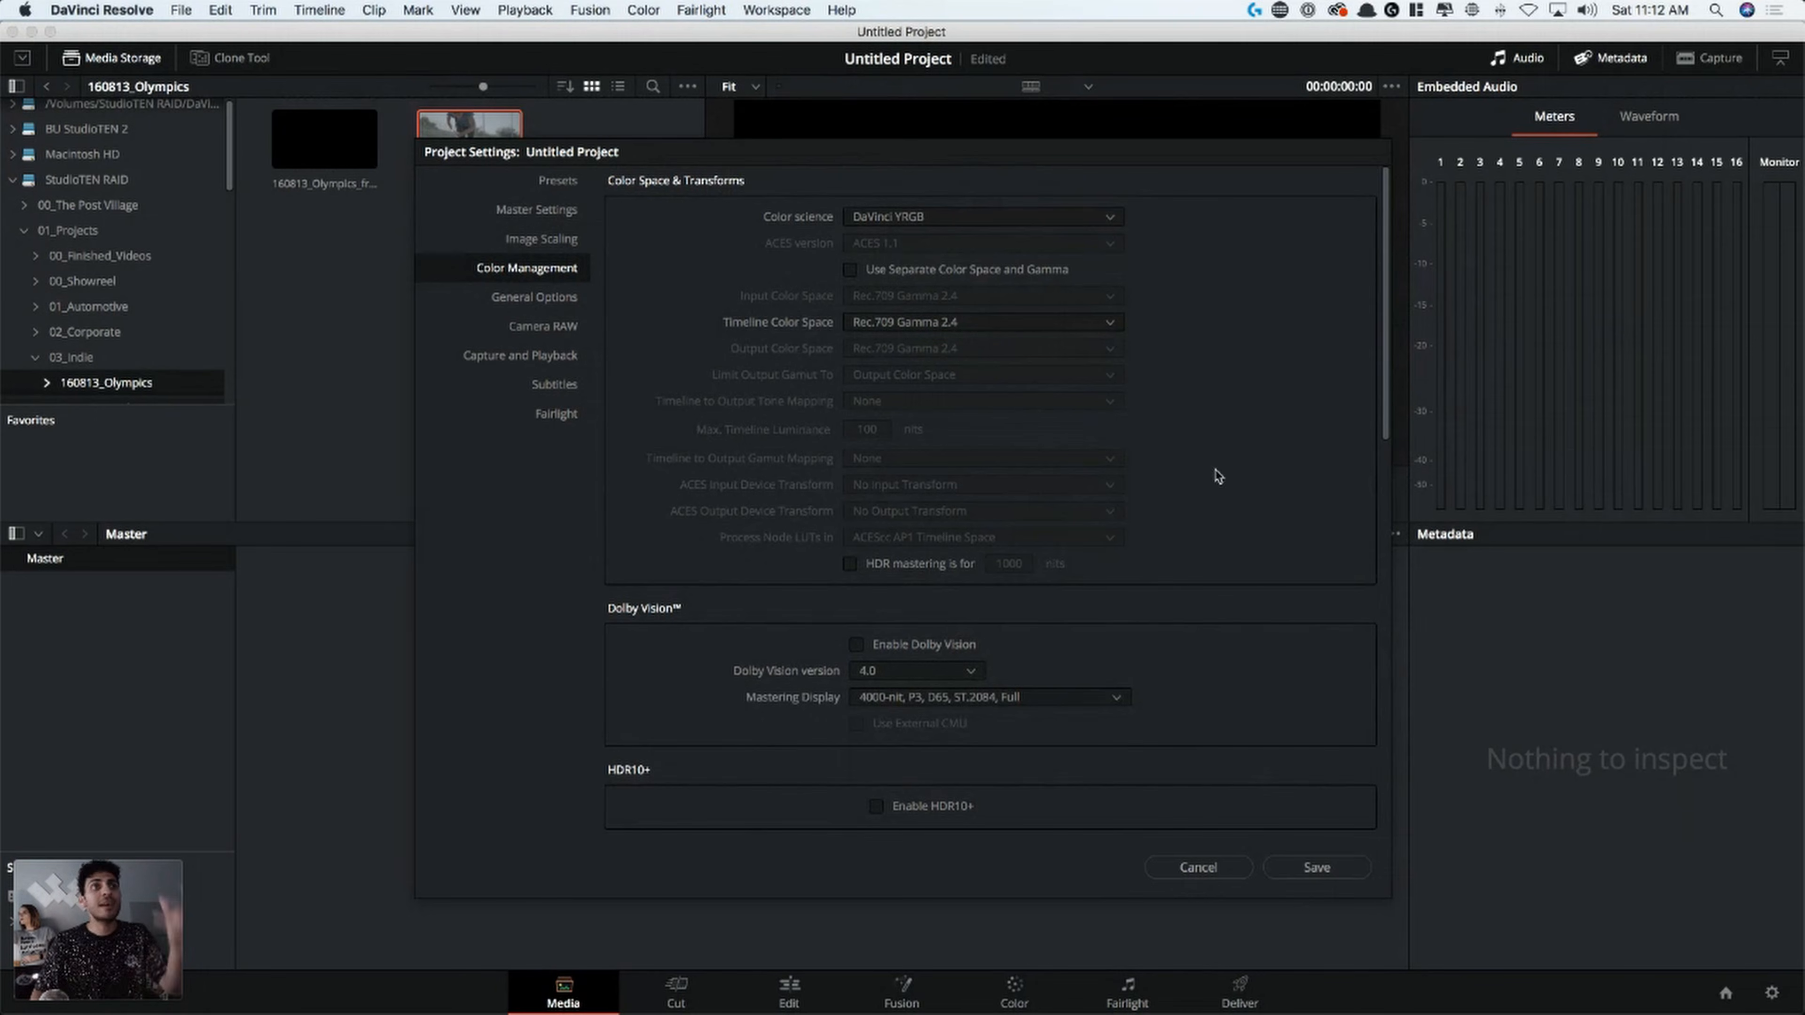
pyautogui.moveTo(1388, 370); pyautogui.dragTo(1416, 655)
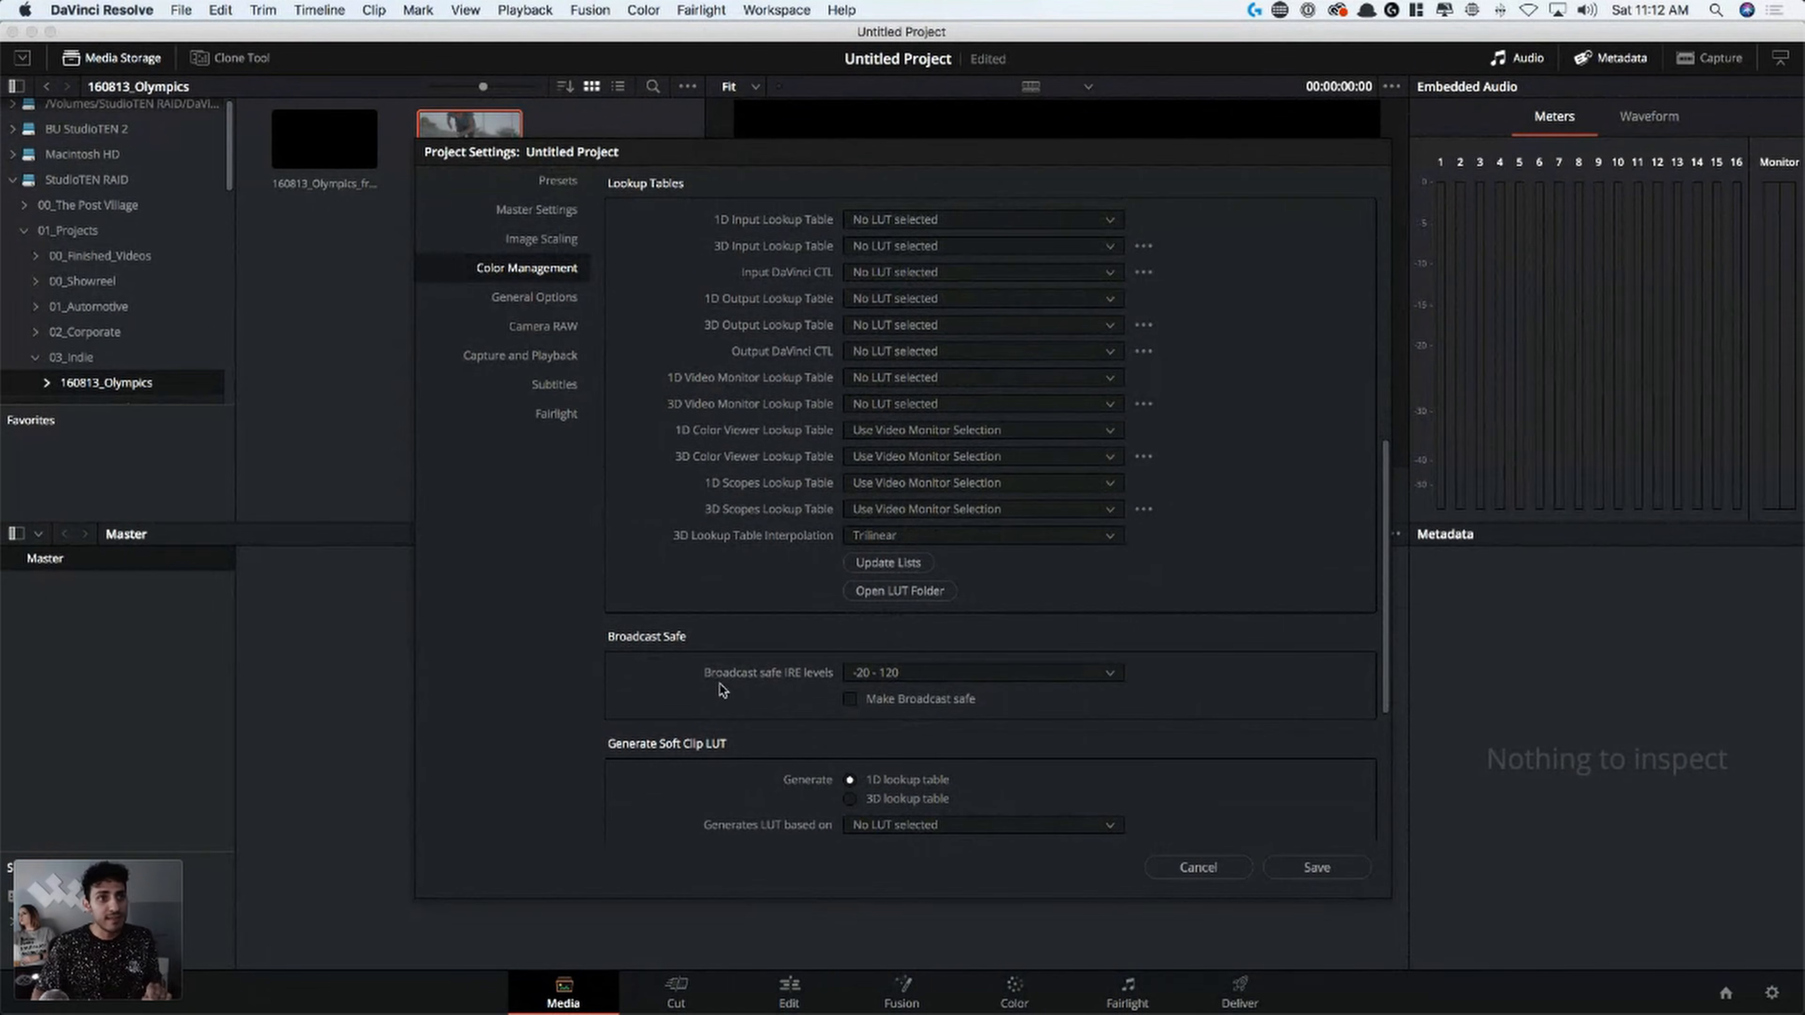
pyautogui.click(854, 706)
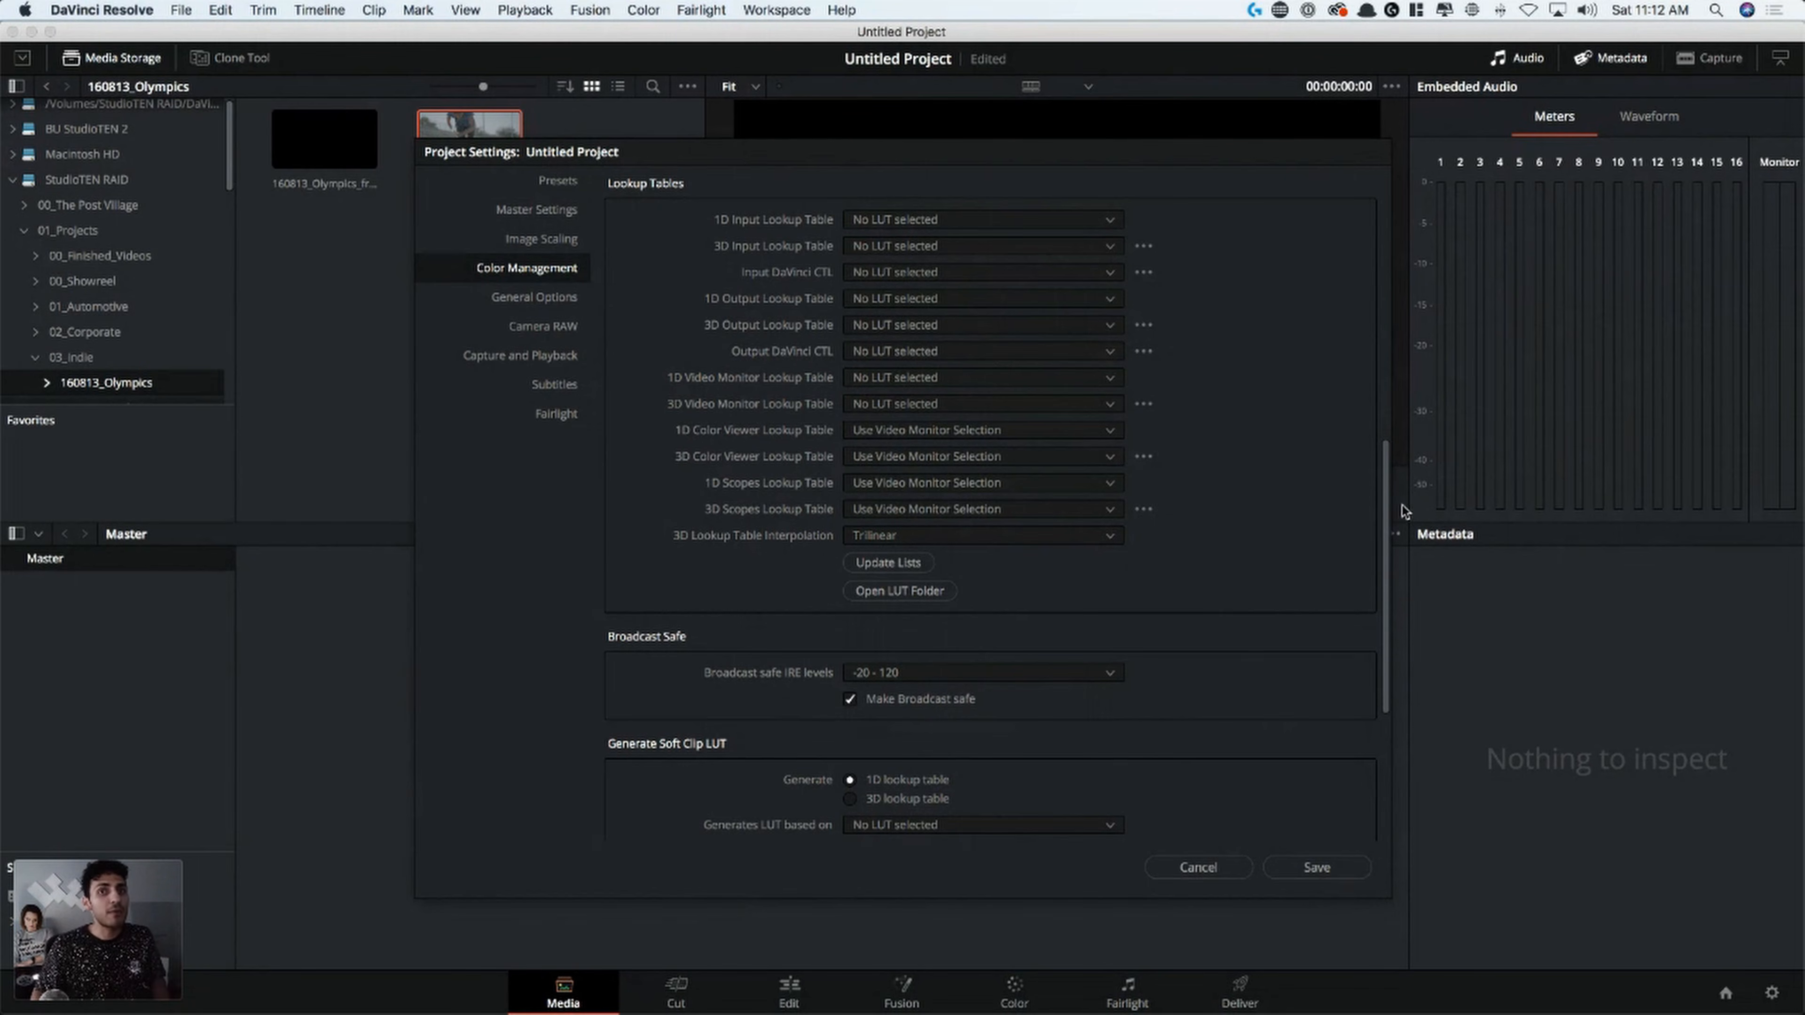
pyautogui.moveTo(1388, 522); pyautogui.dragTo(1378, 674)
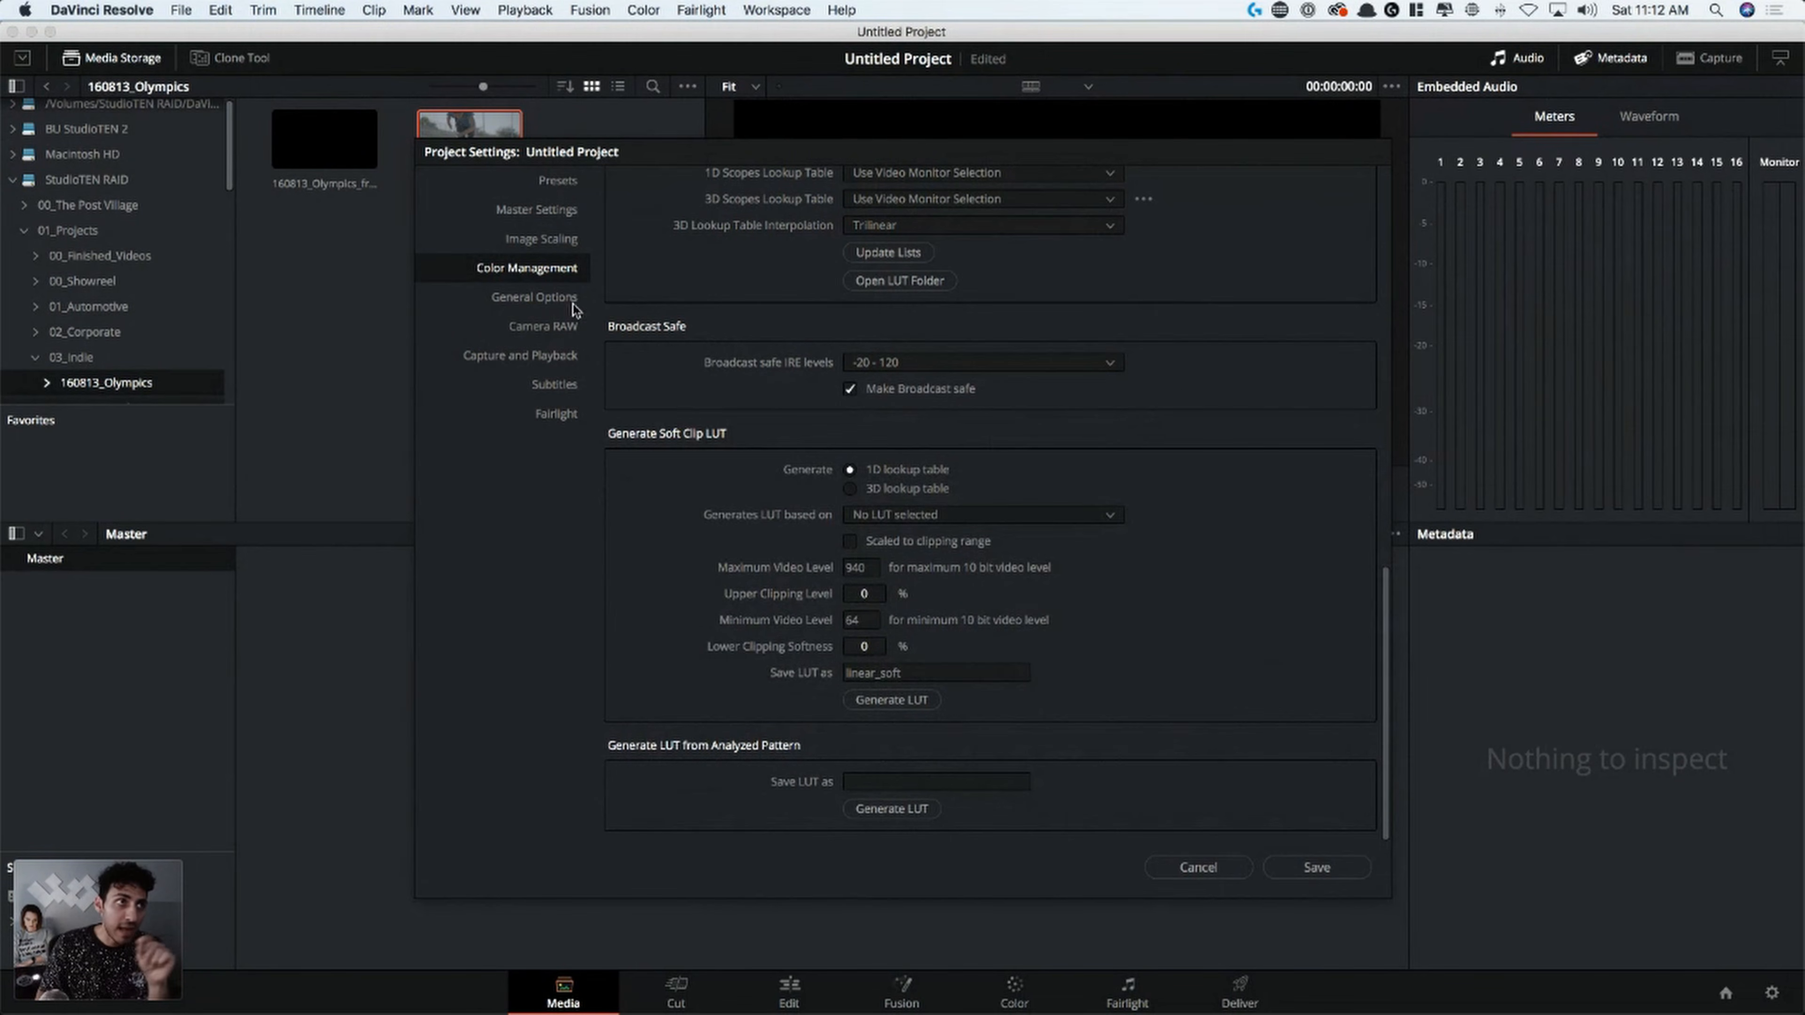
# Review the project settings from General Options through Camera RAW, Capture and Playback, Subtitles and Fairlight, and save the project settings
pyautogui.click(558, 302)
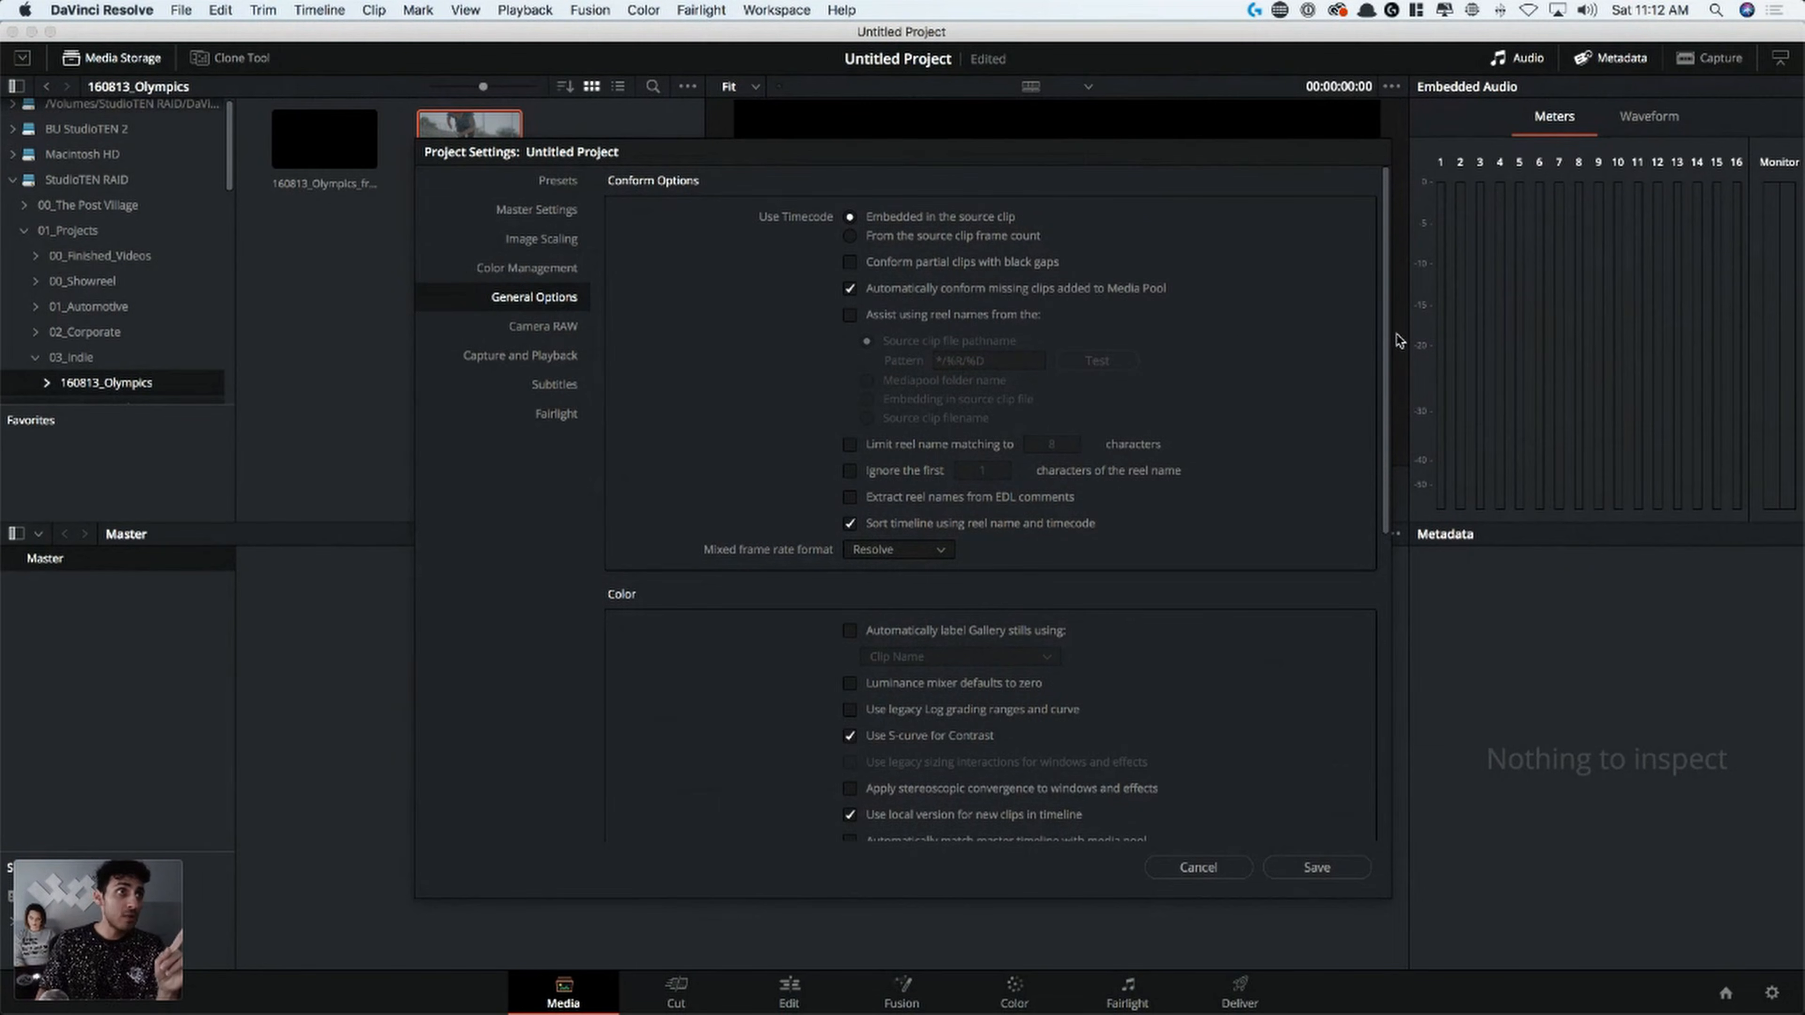
pyautogui.scroll(-10, 1323, 693)
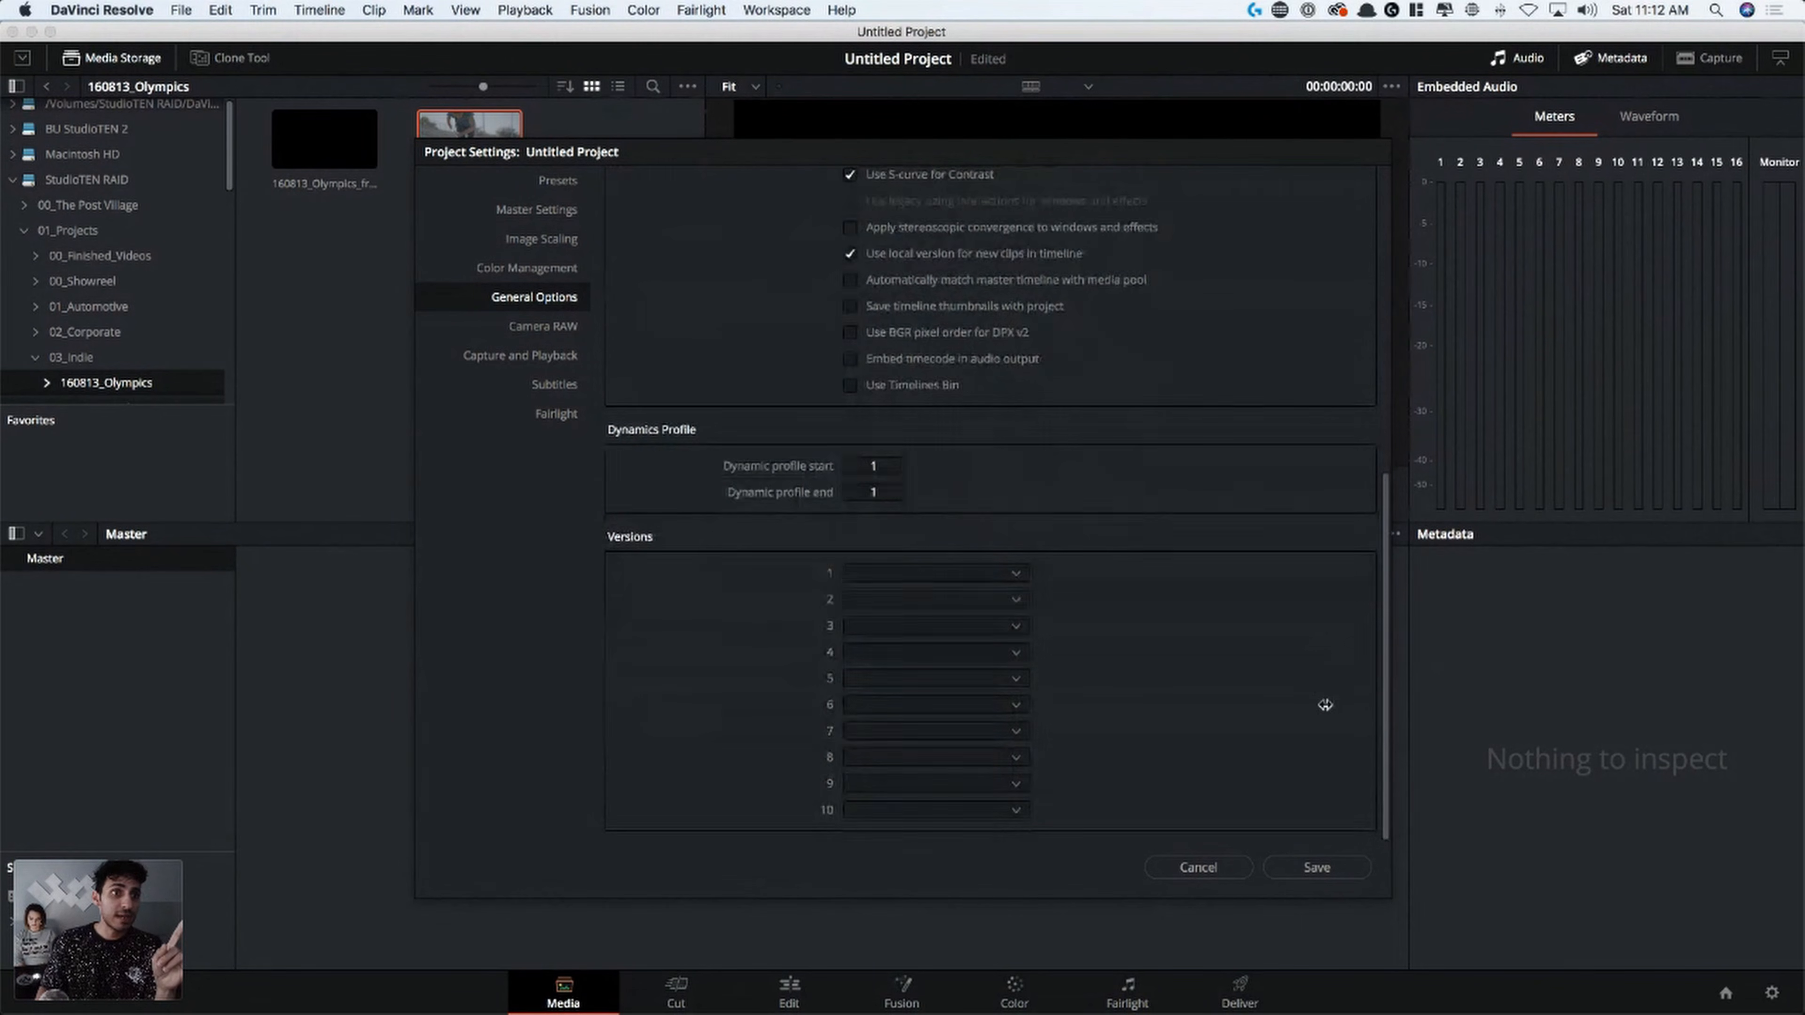
pyautogui.click(528, 328)
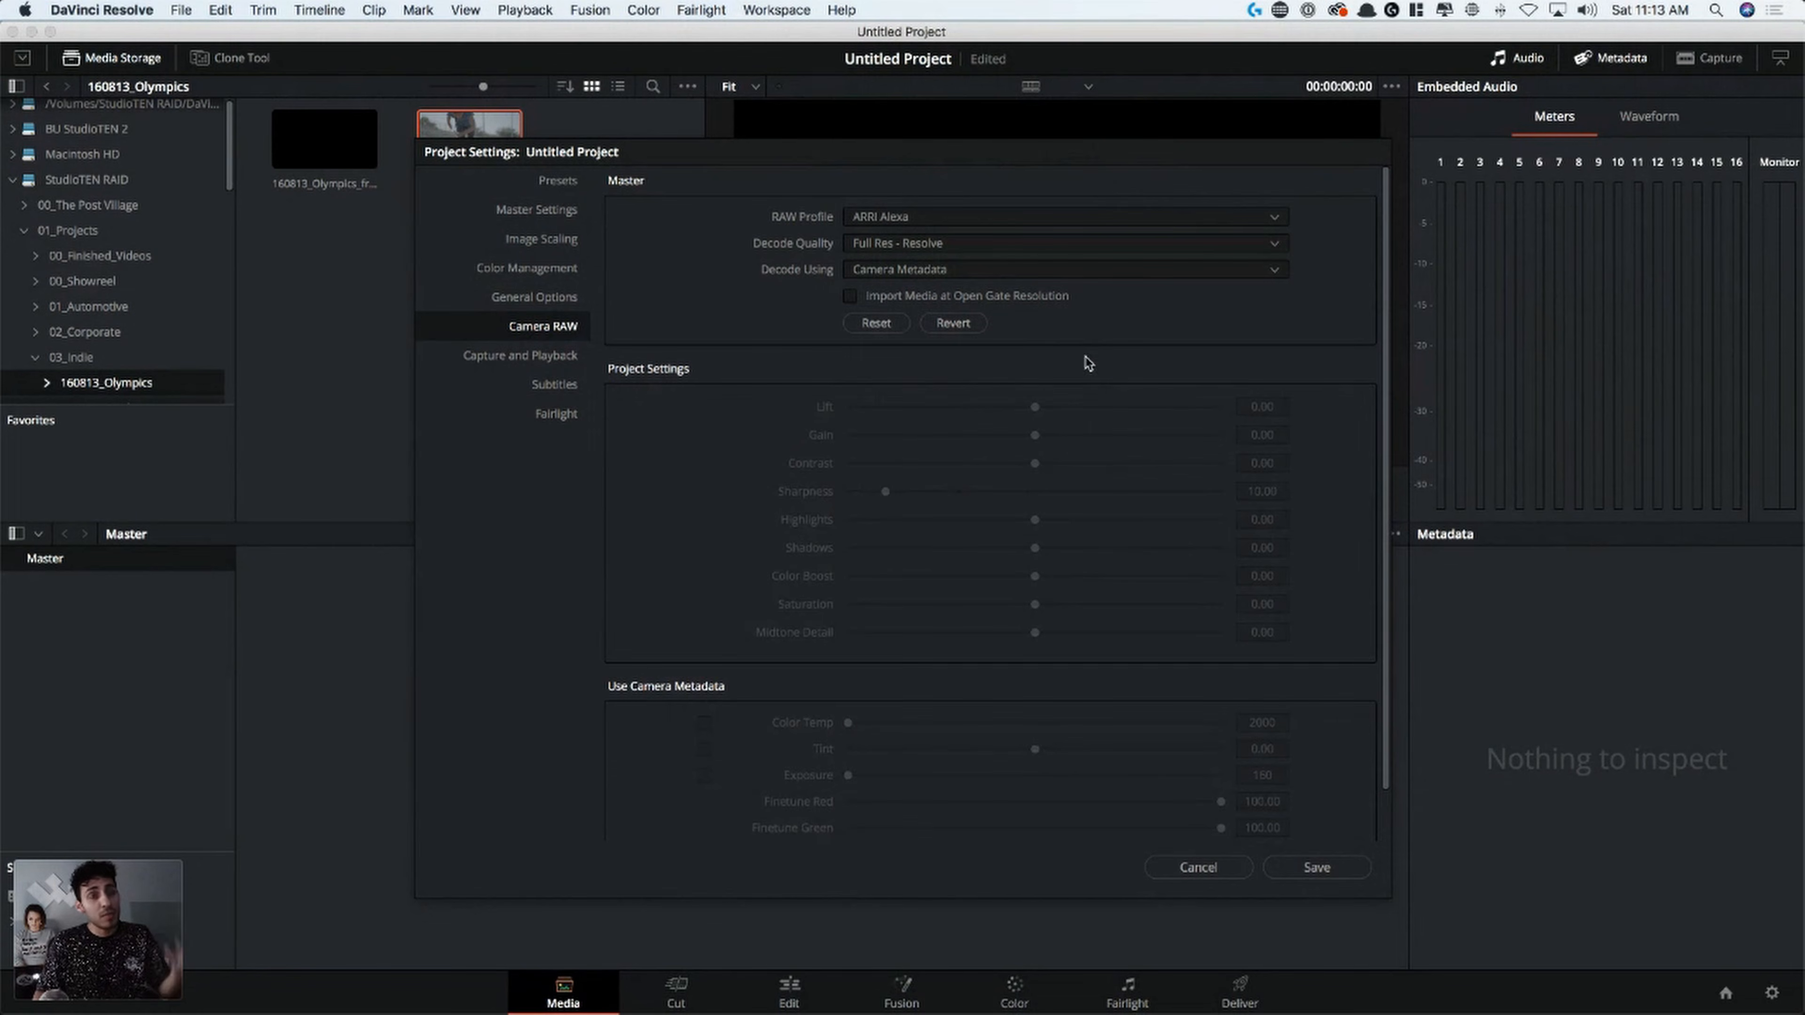
pyautogui.click(547, 359)
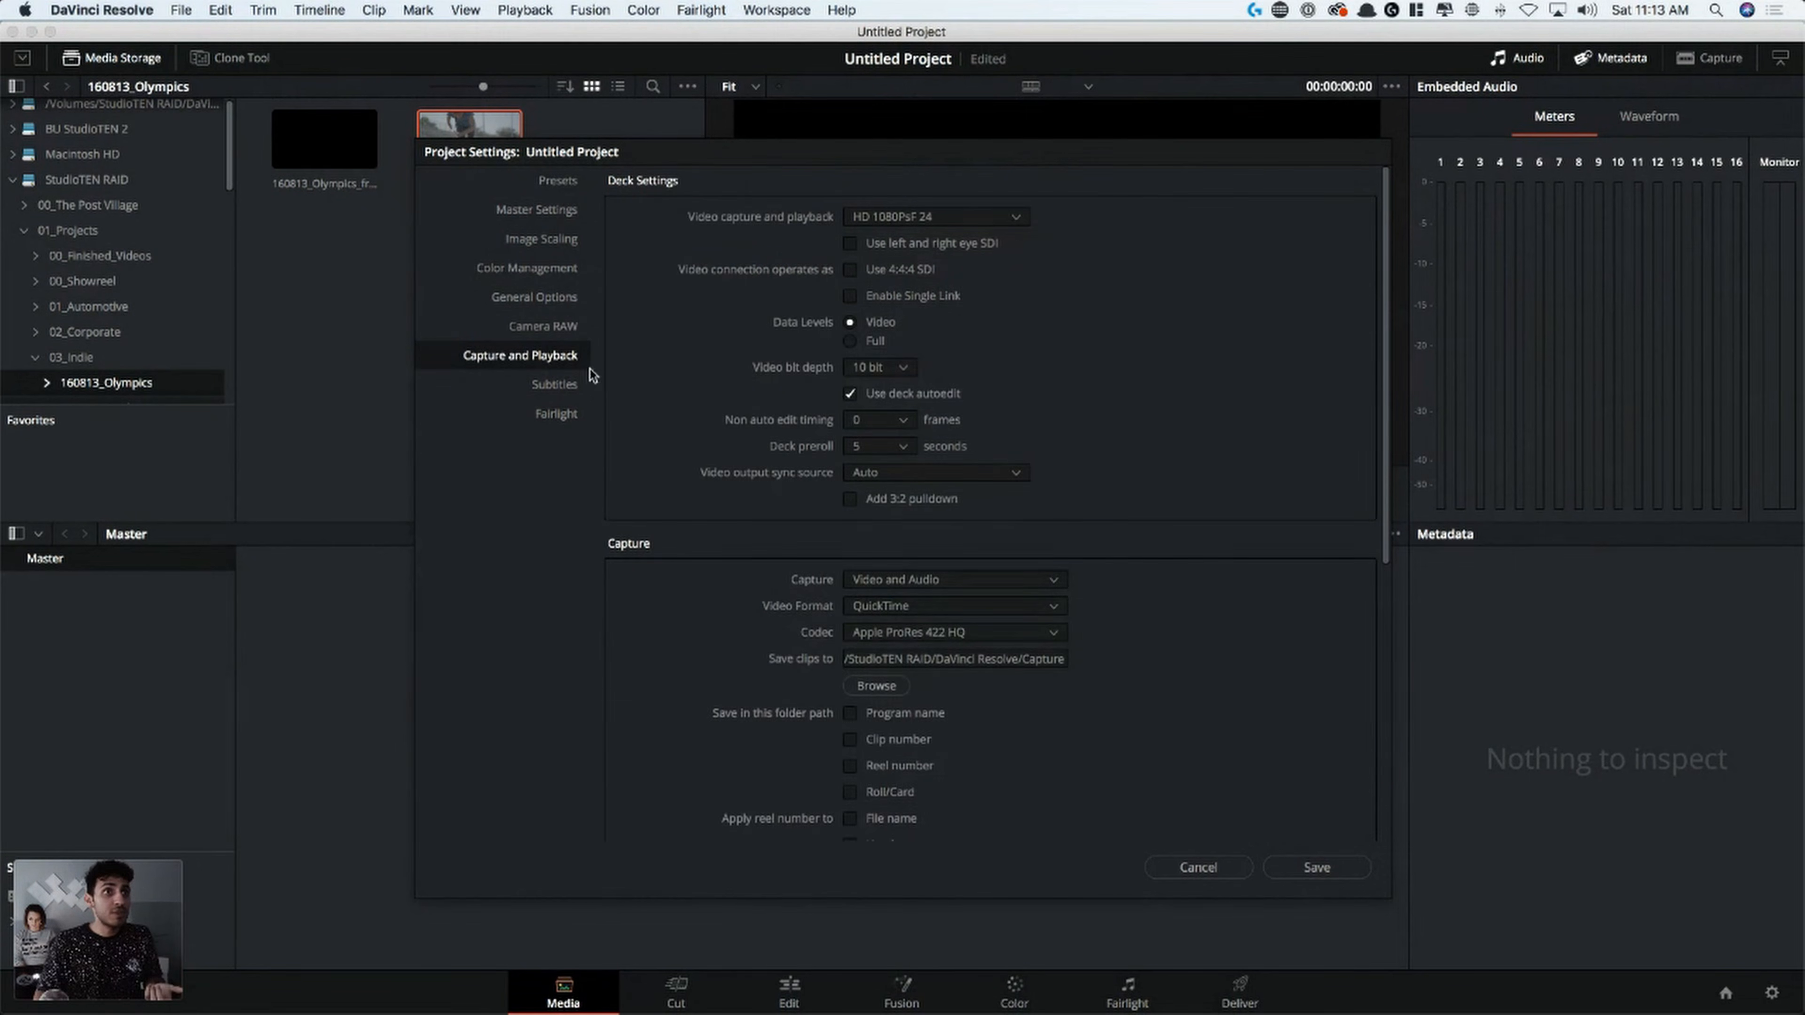
pyautogui.click(554, 385)
pyautogui.click(557, 415)
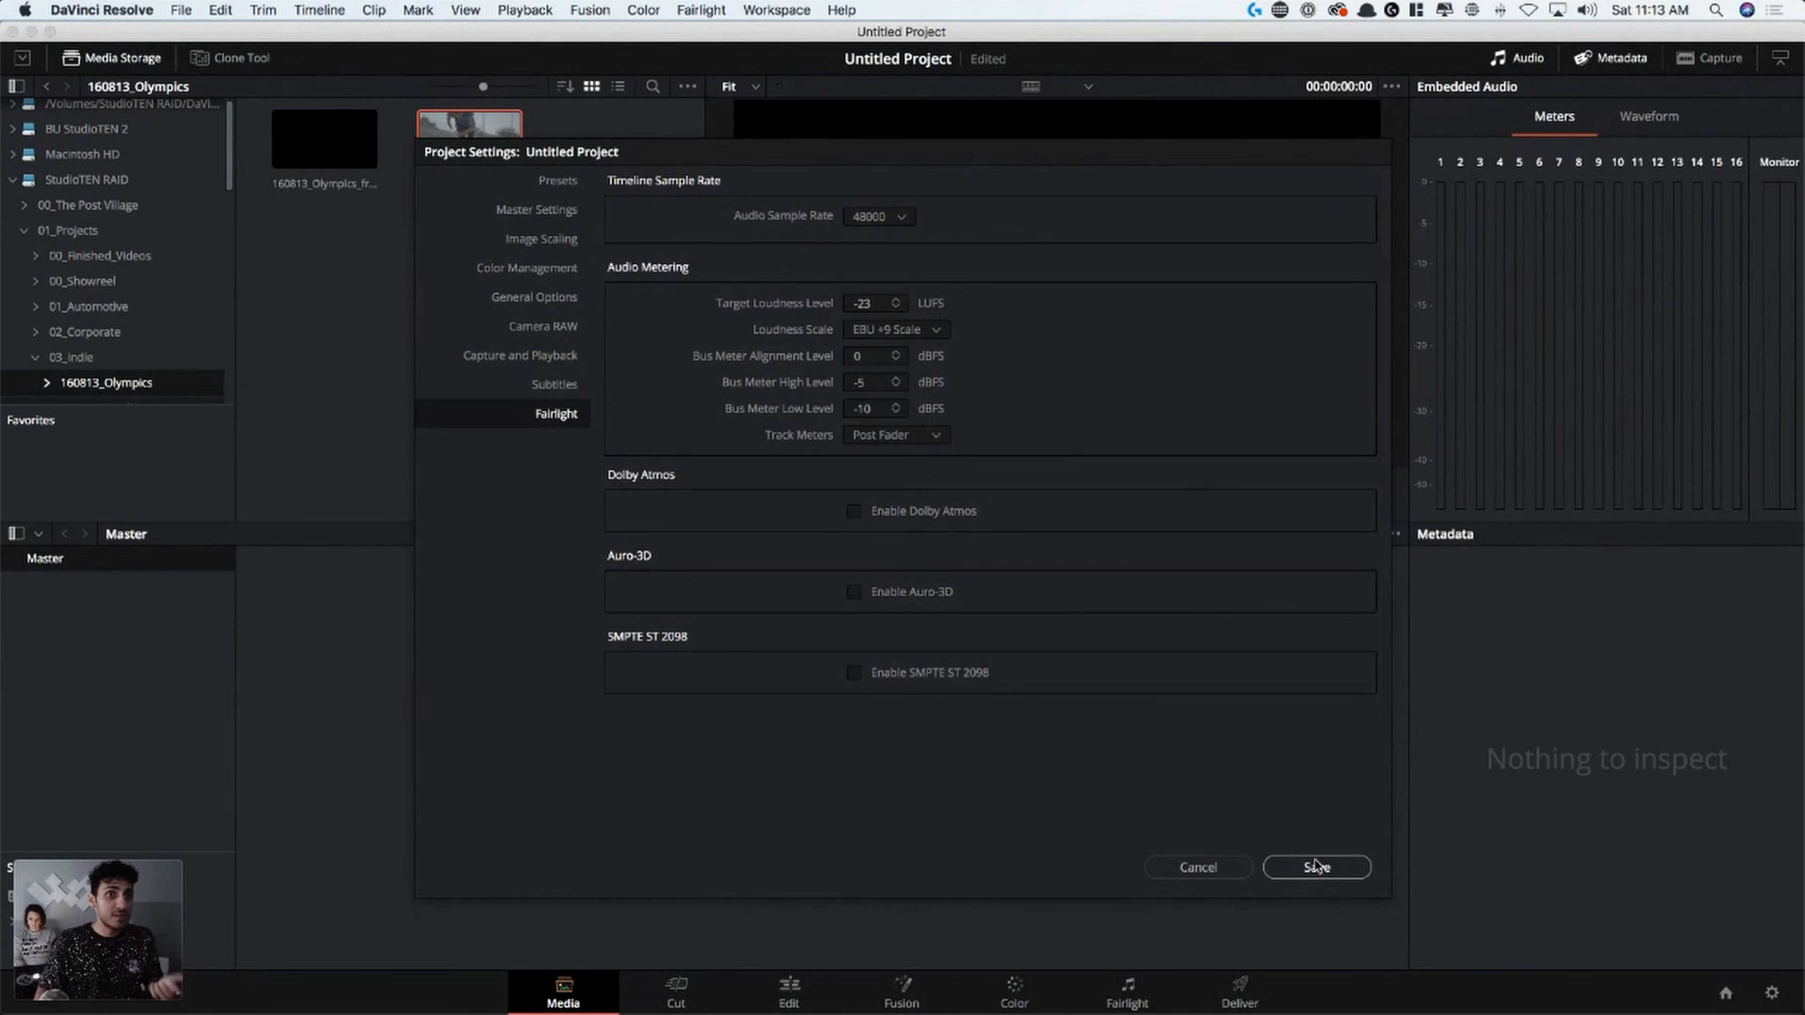
pyautogui.click(1341, 873)
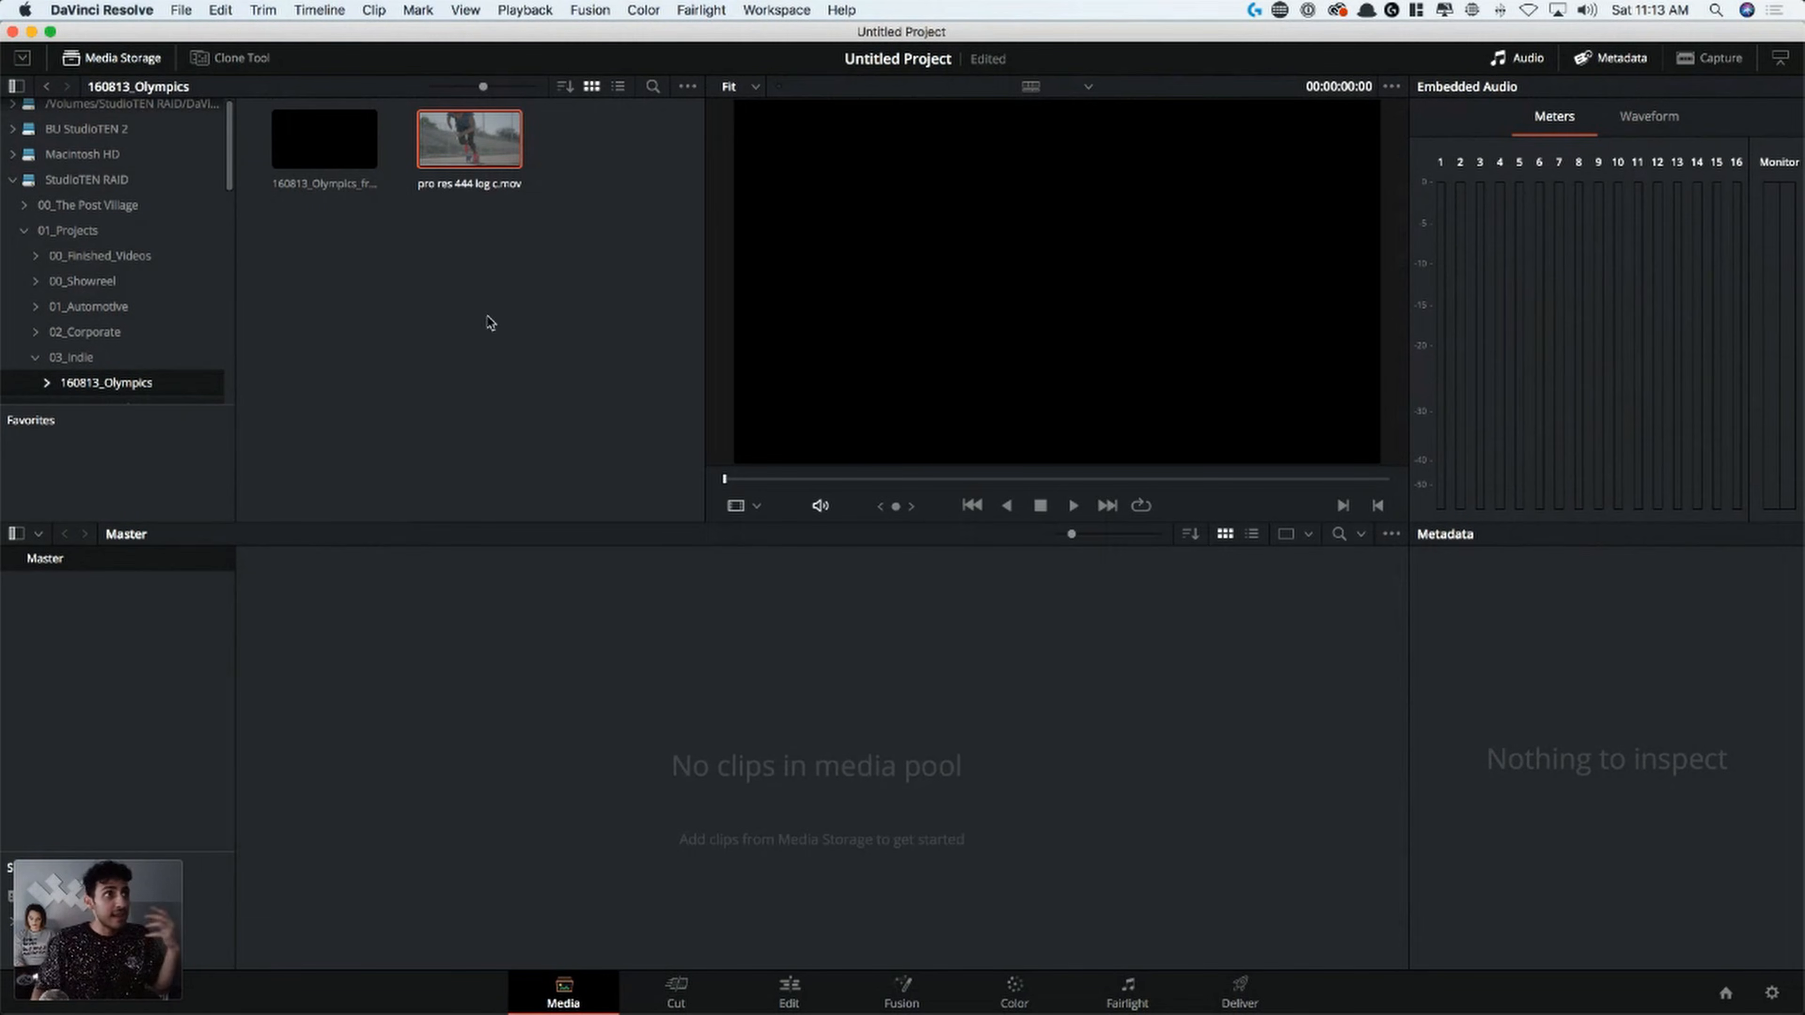
# Preview pro res 444 log c.mov from the 160813_Olympics folder, scrubbing through its shots and checking its metadata
pyautogui.click(465, 147)
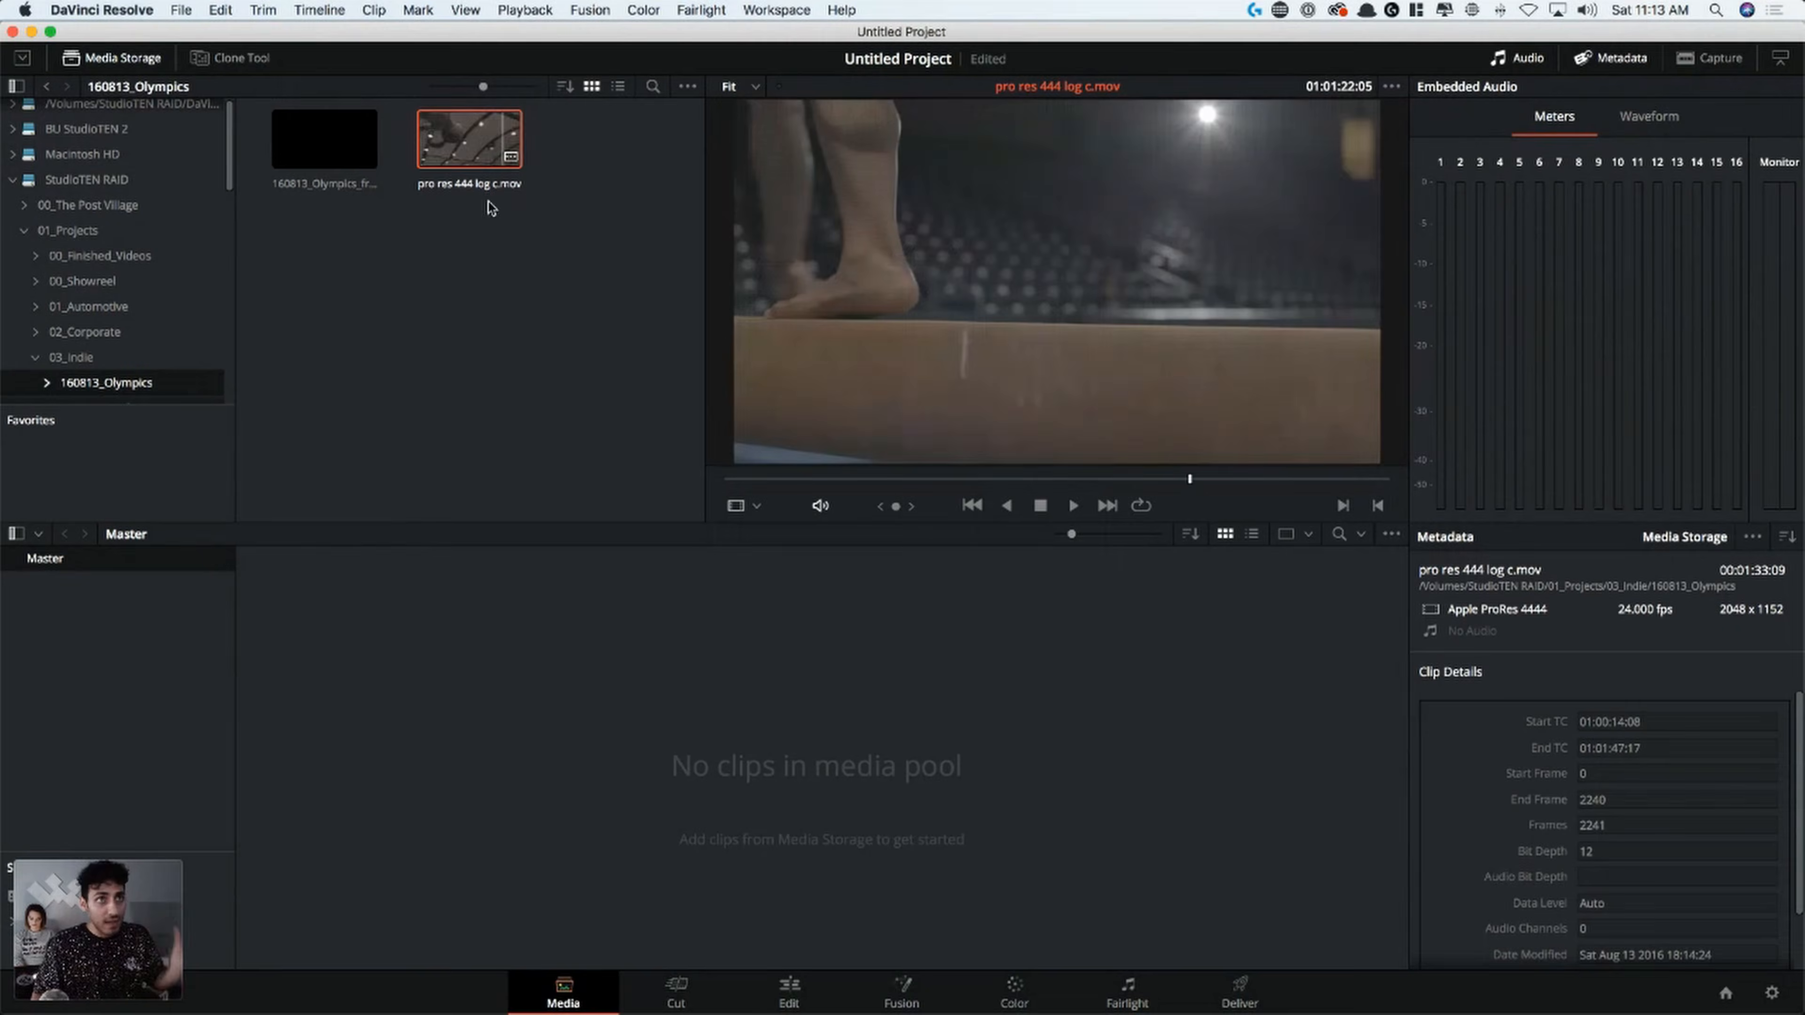
pyautogui.click(448, 272)
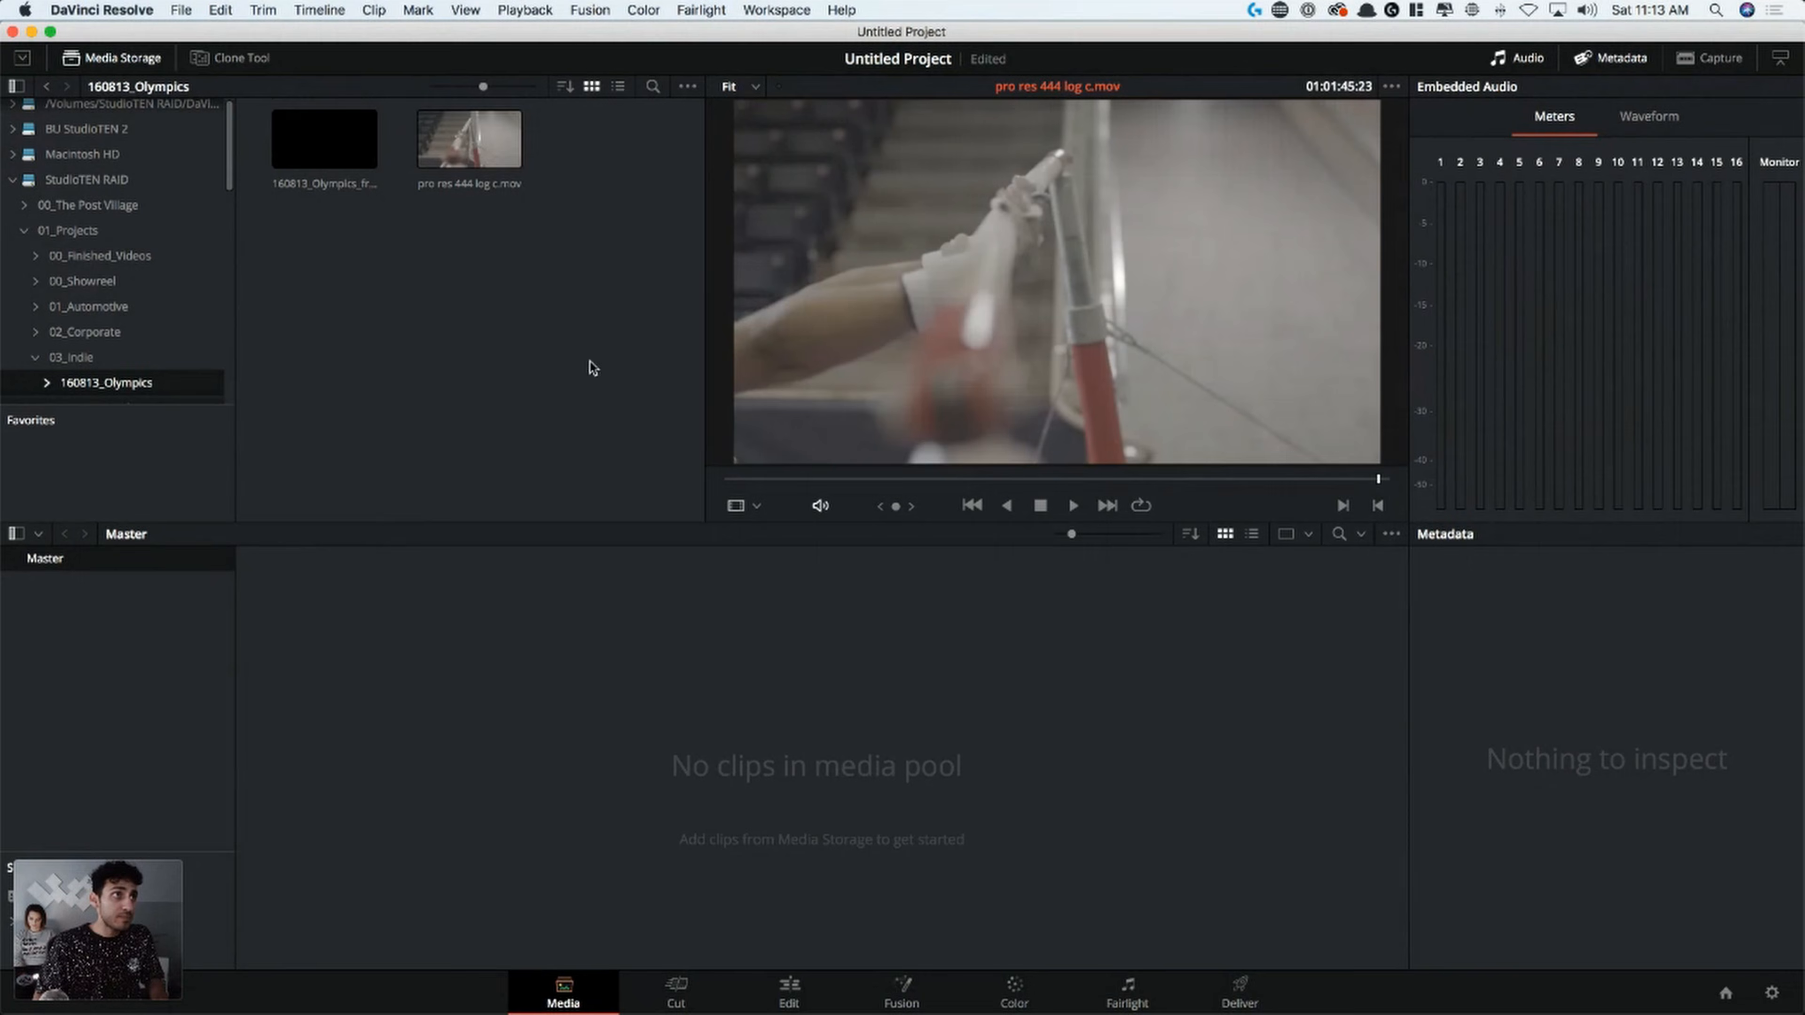
pyautogui.moveTo(794, 477); pyautogui.dragTo(657, 477)
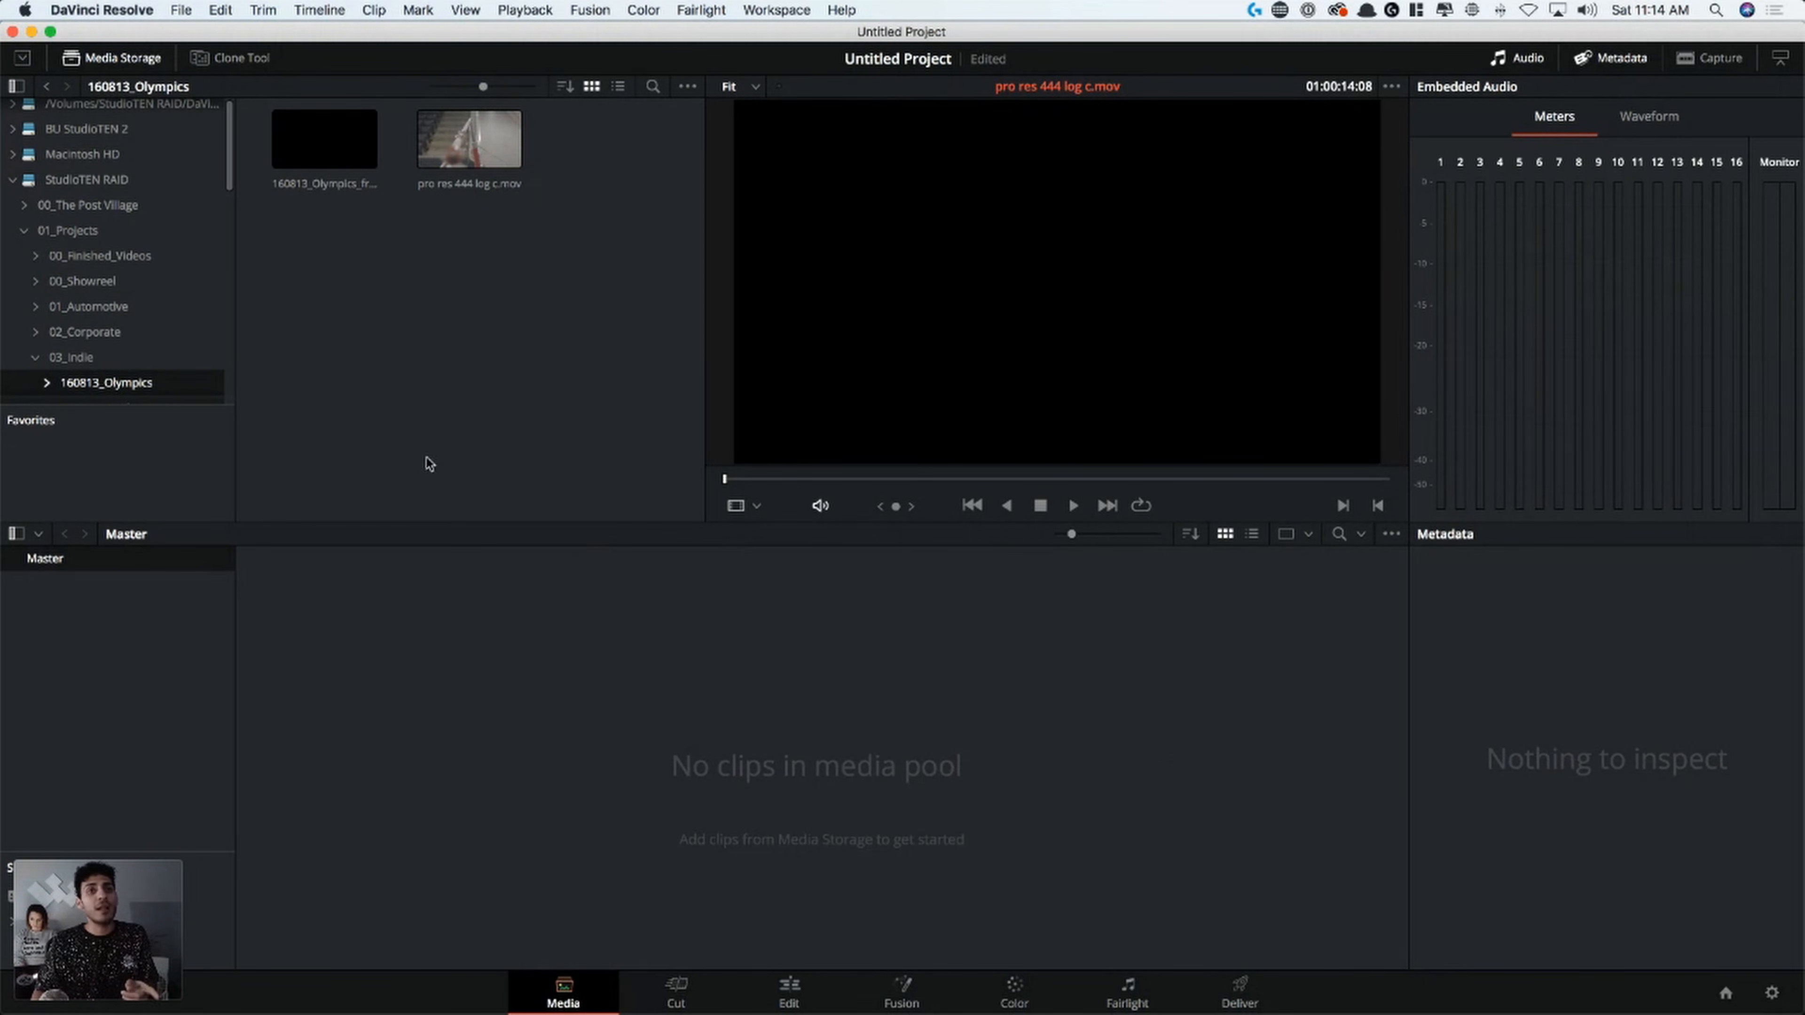
pyautogui.click(476, 145)
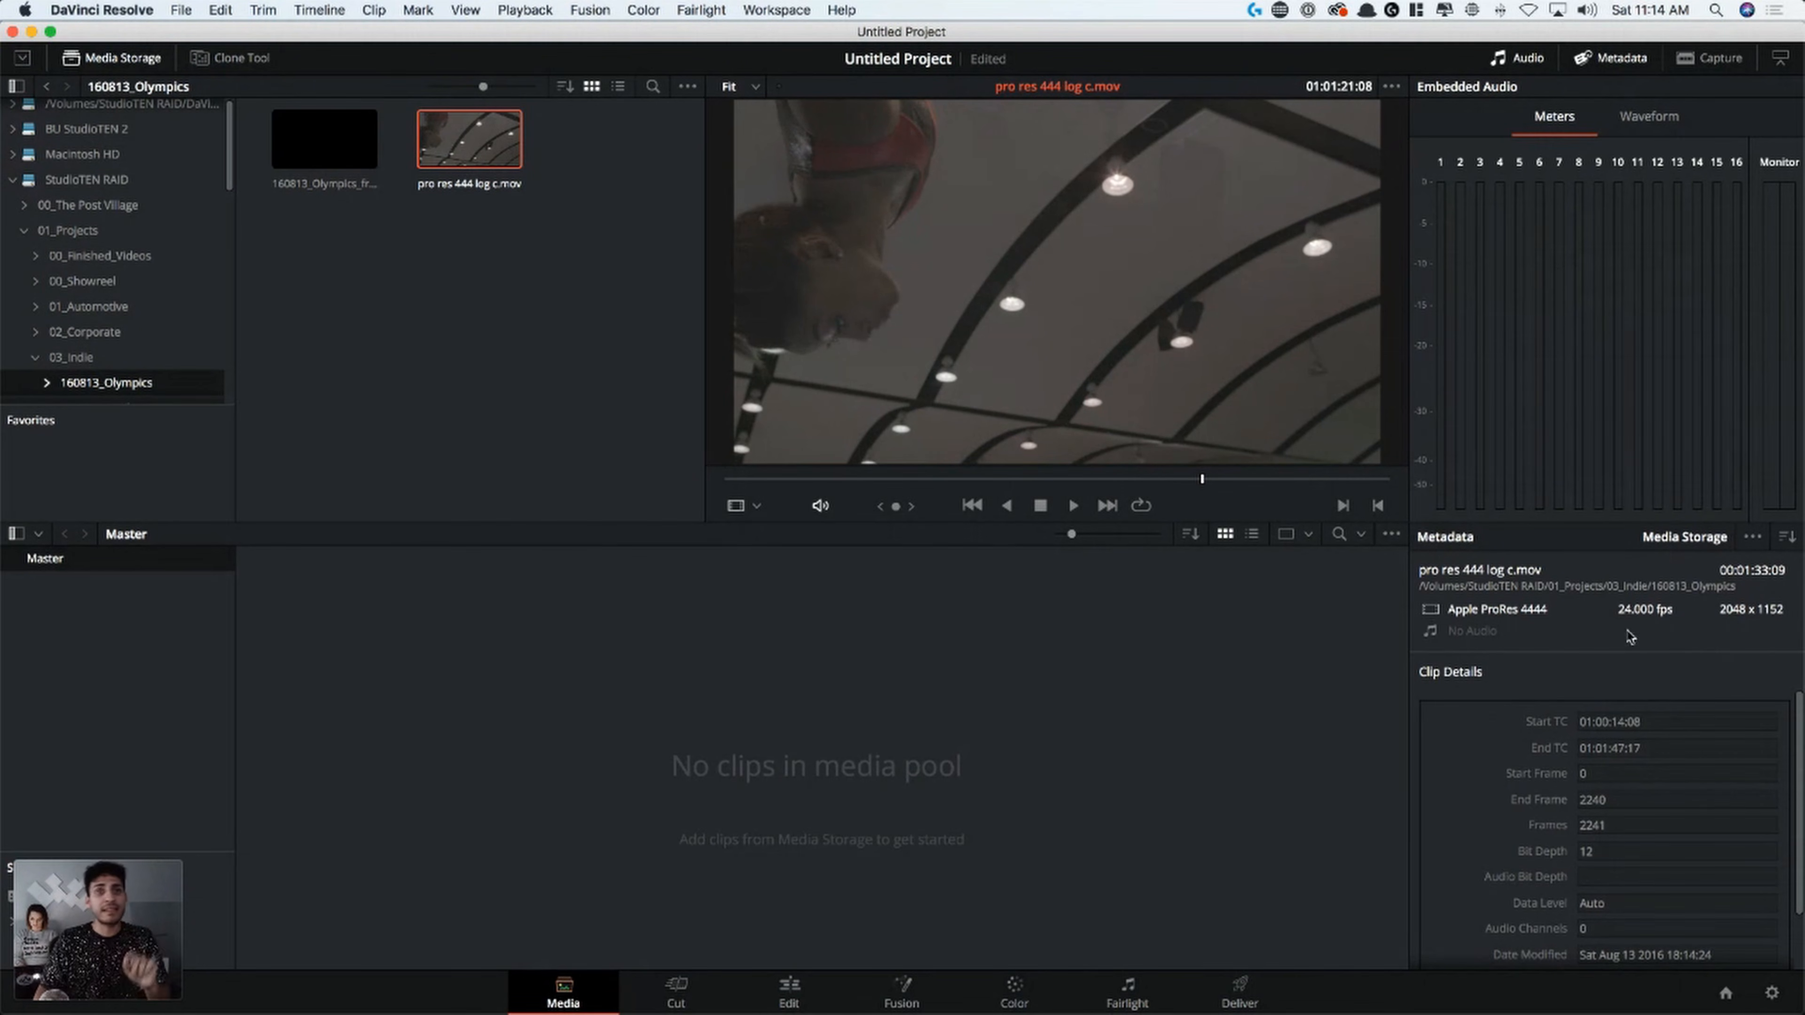
pyautogui.moveTo(1057, 482); pyautogui.dragTo(894, 482)
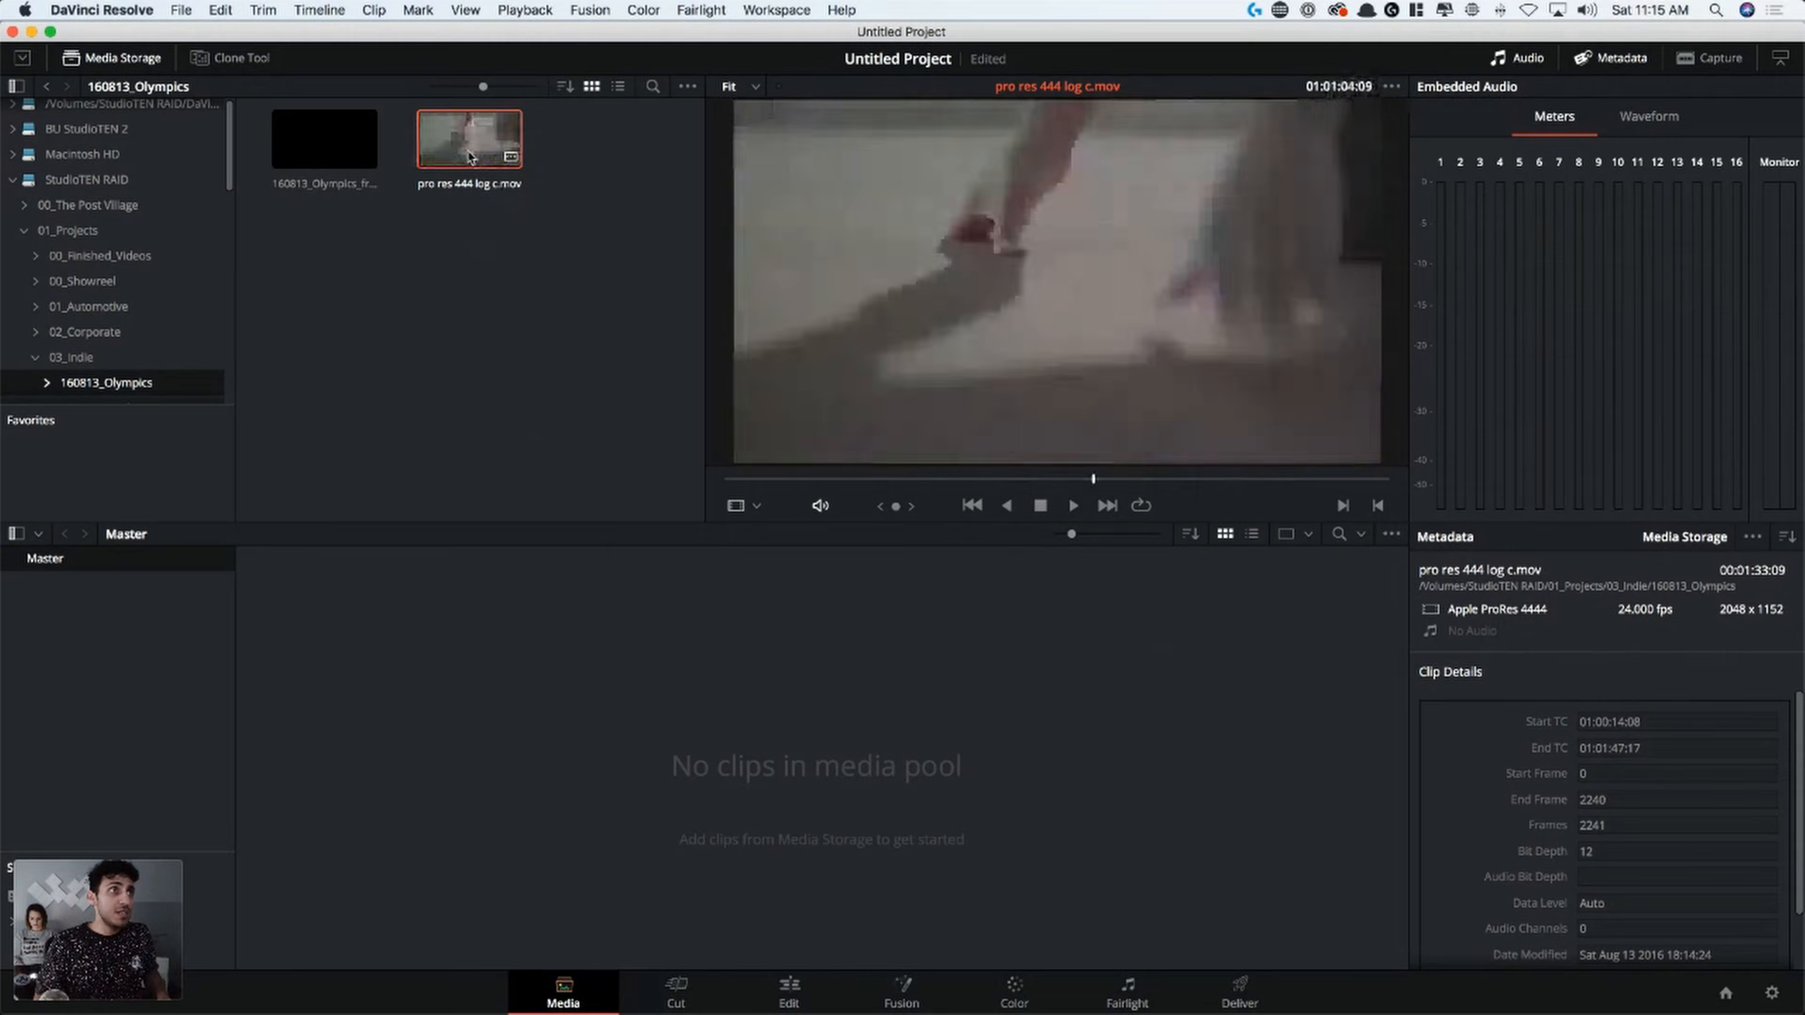
# Try adding pro res 444 log c.mov to the media pool as a single clip, scrub through it and remove it
pyautogui.moveTo(470, 151); pyautogui.dragTo(495, 660)
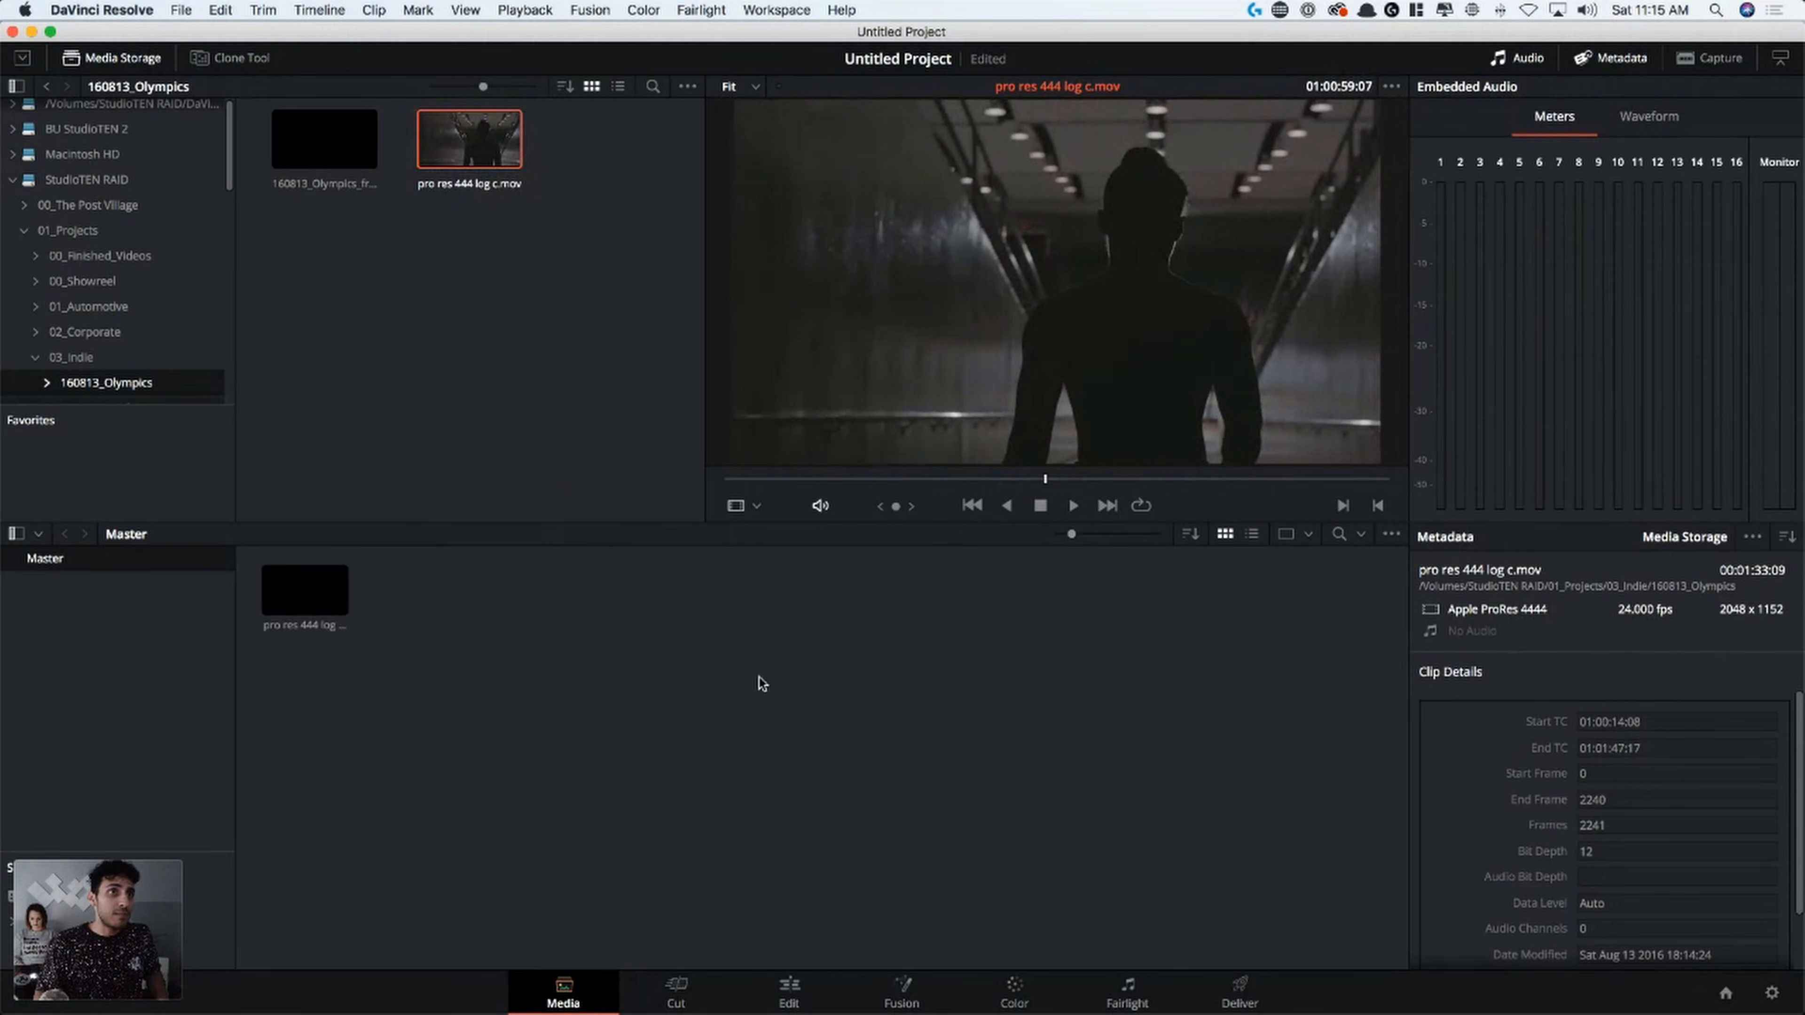
pyautogui.click(948, 478)
pyautogui.moveTo(965, 491); pyautogui.dragTo(1237, 482)
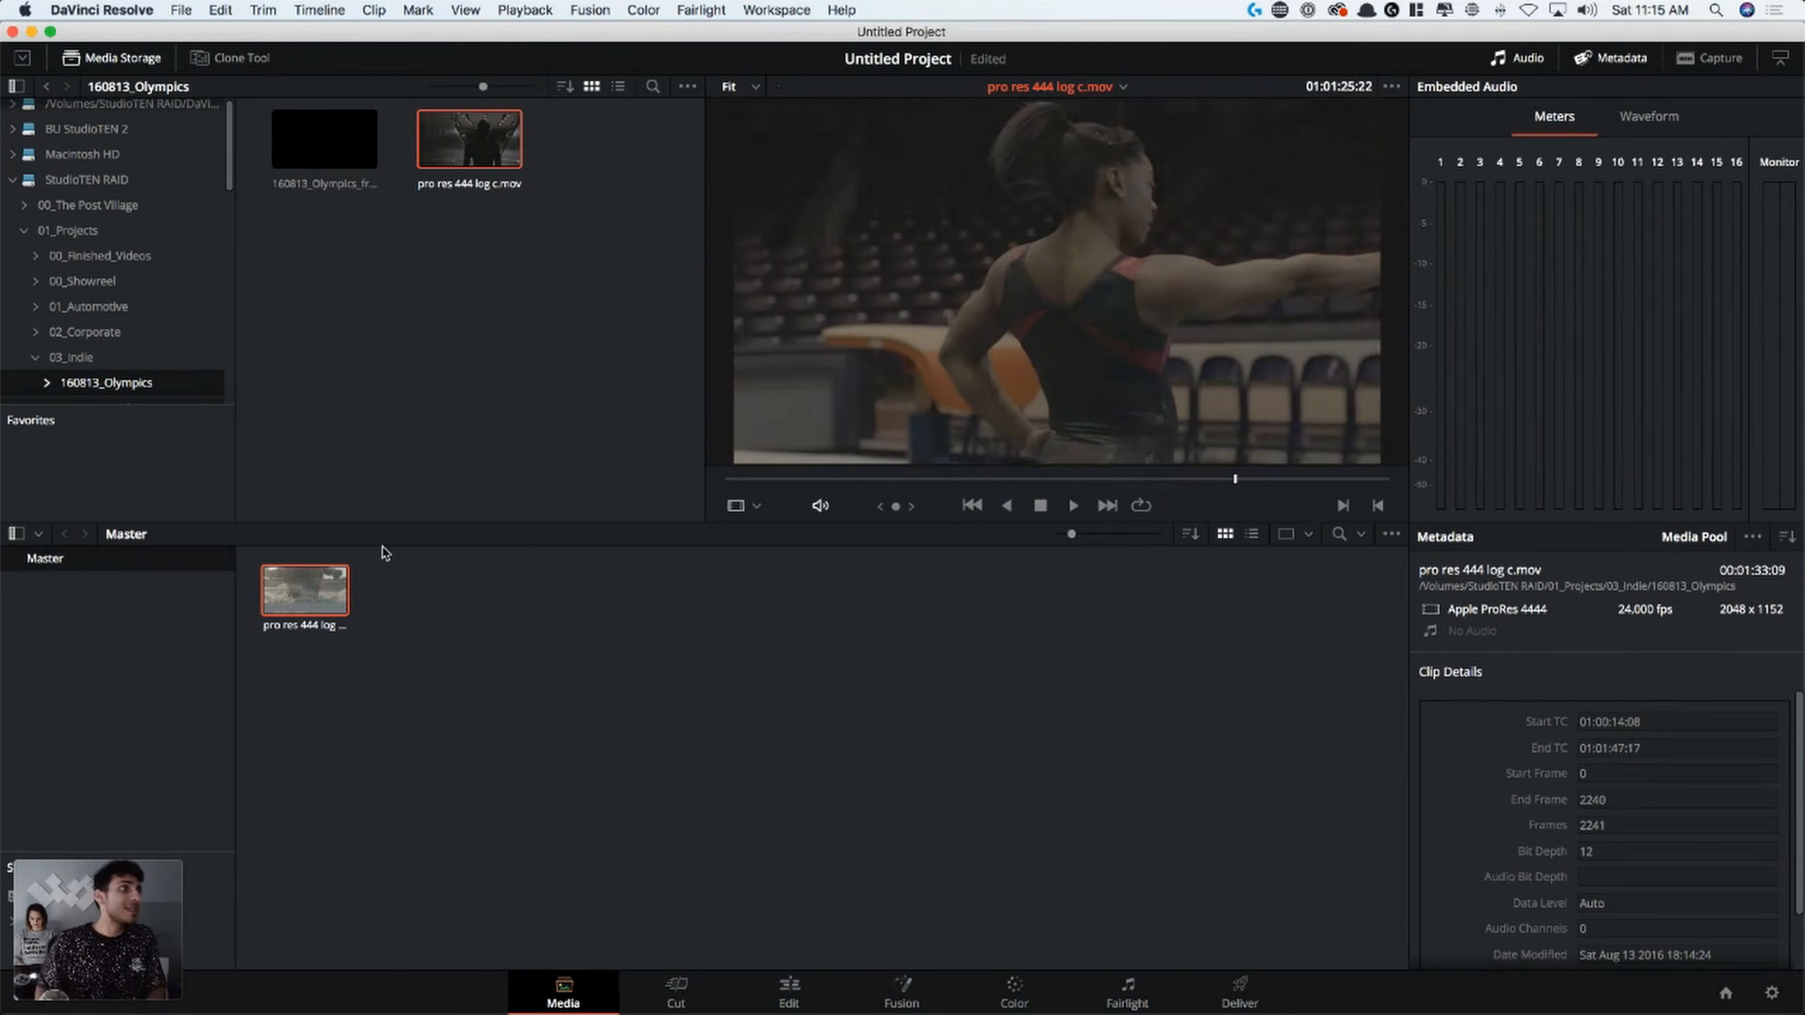
pyautogui.press('BackSpace')
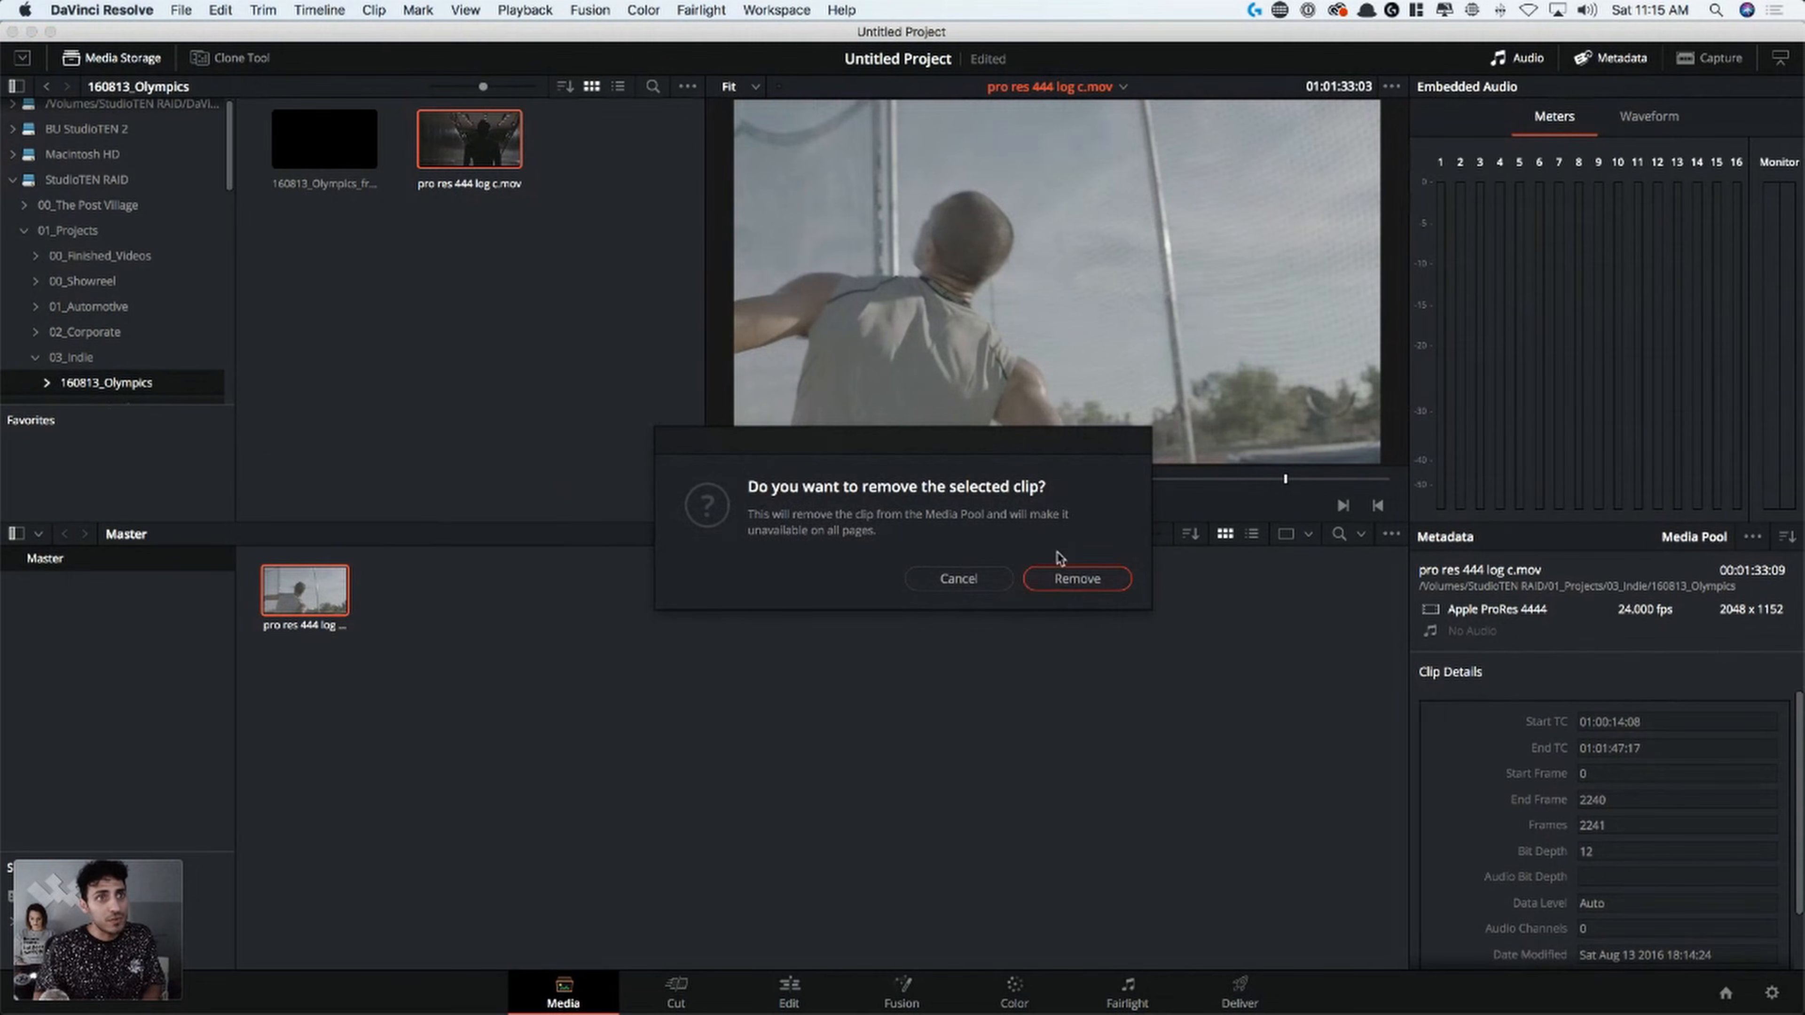
pyautogui.click(1075, 579)
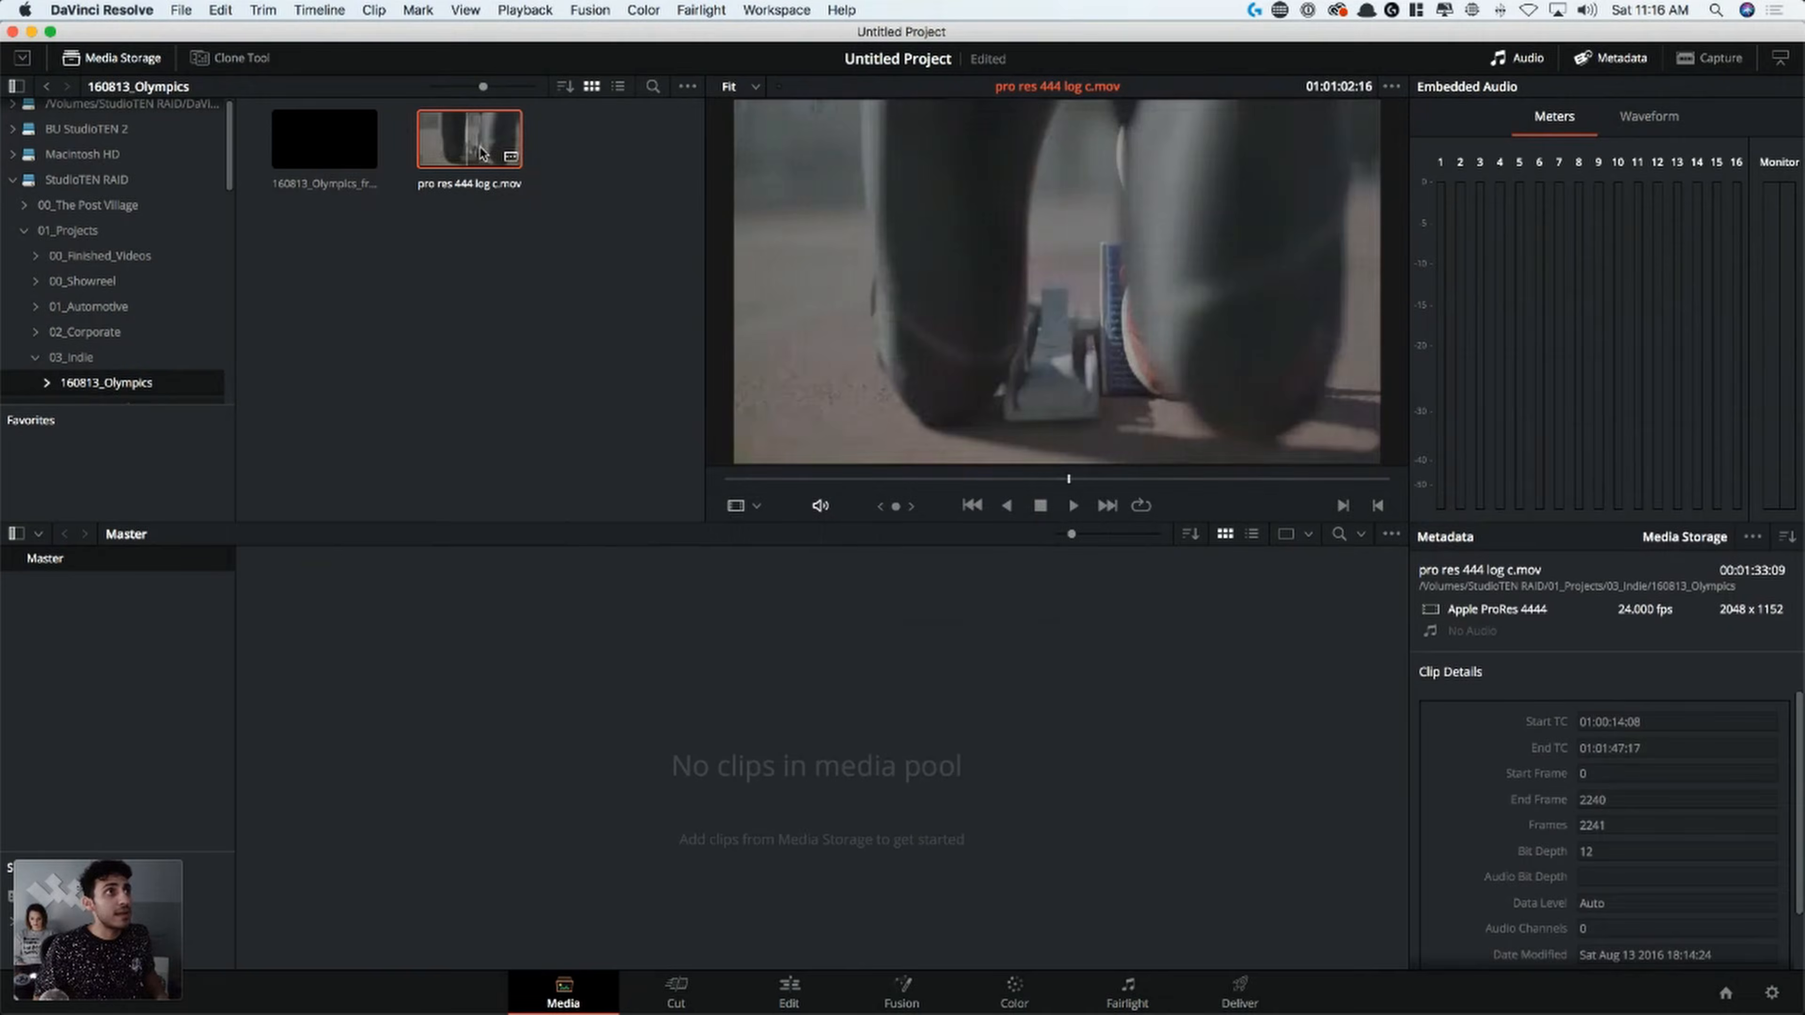
# Open Scene Cut Detection for pro res 444 log c.mov and run Auto Scene Detect on it
pyautogui.rightClick(478, 141)
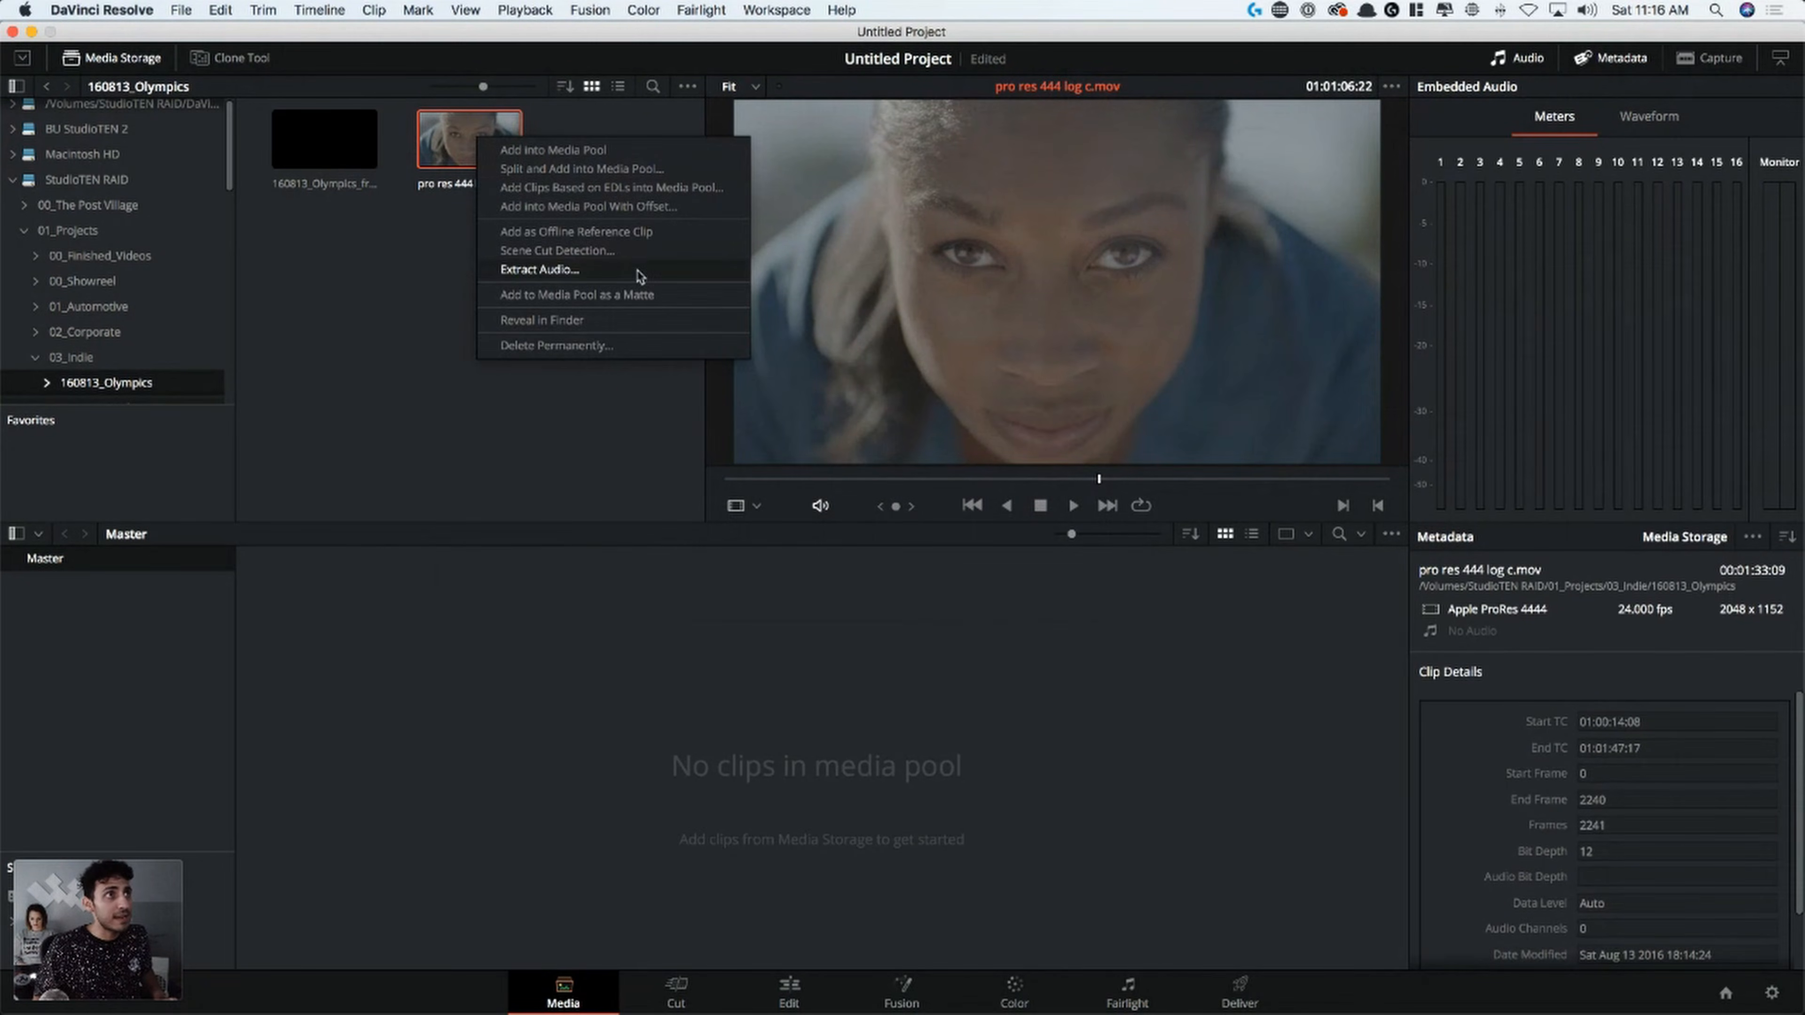
pyautogui.click(643, 251)
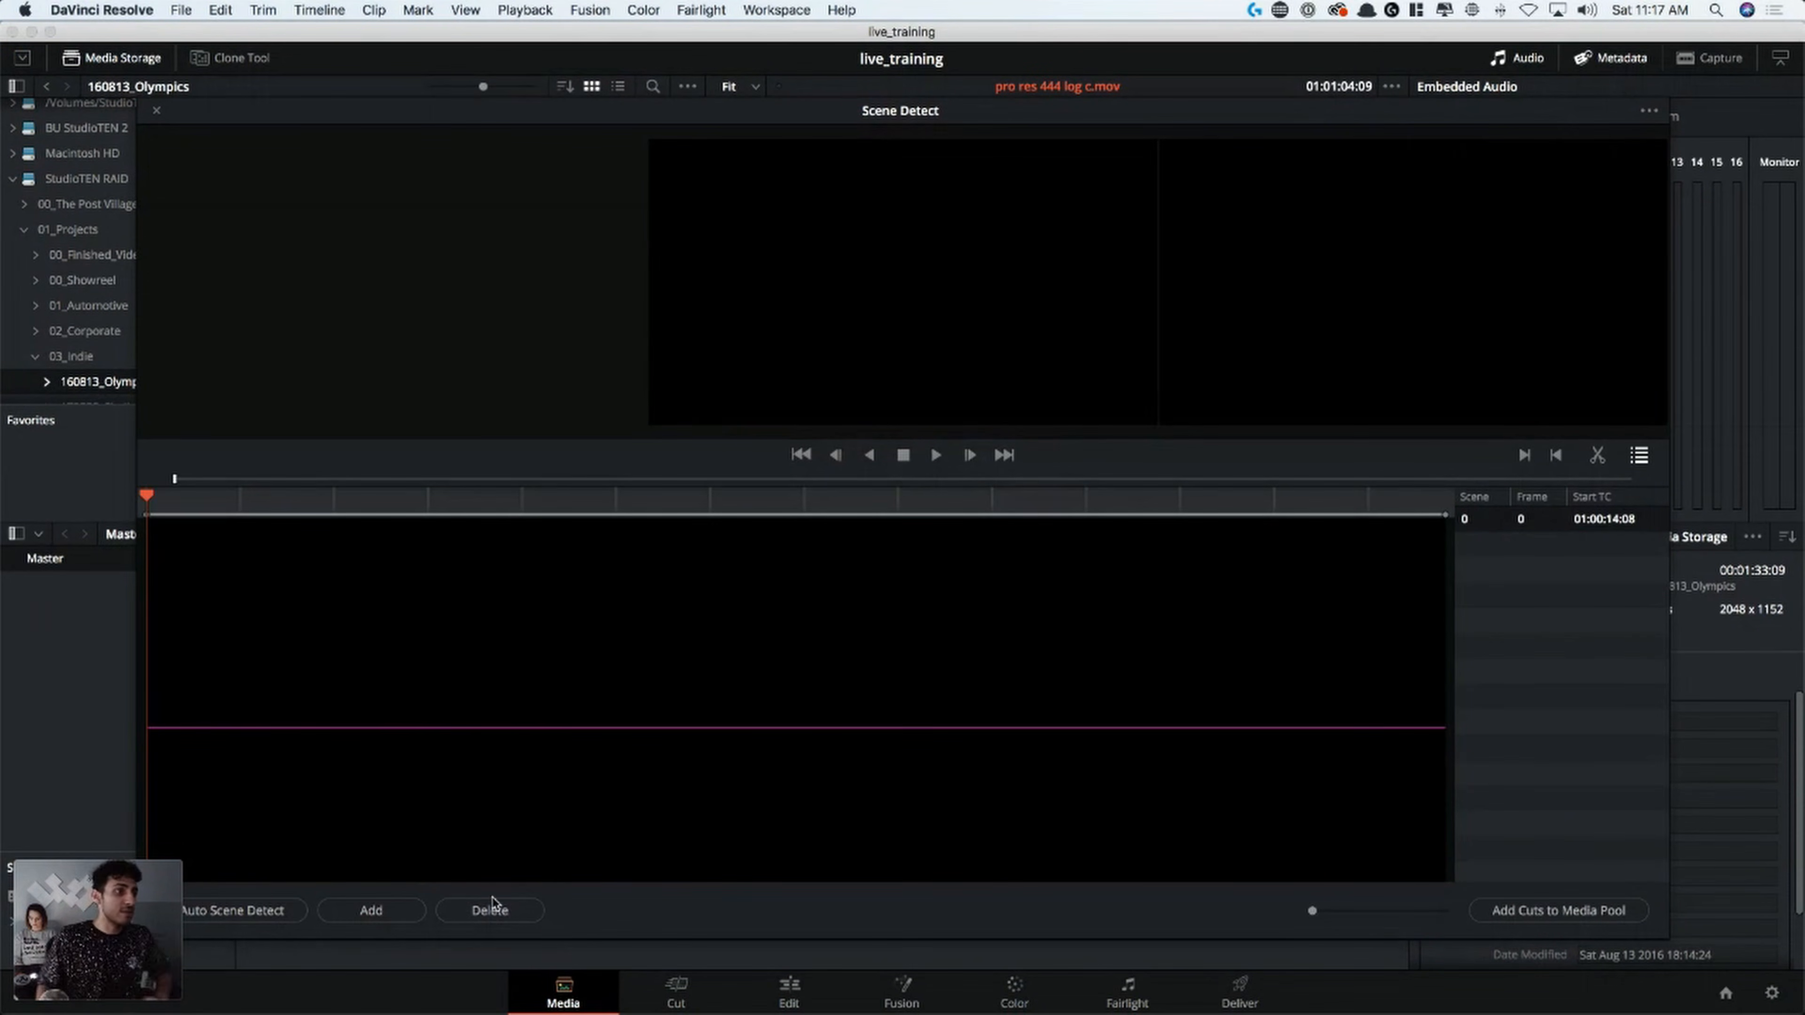
pyautogui.click(237, 912)
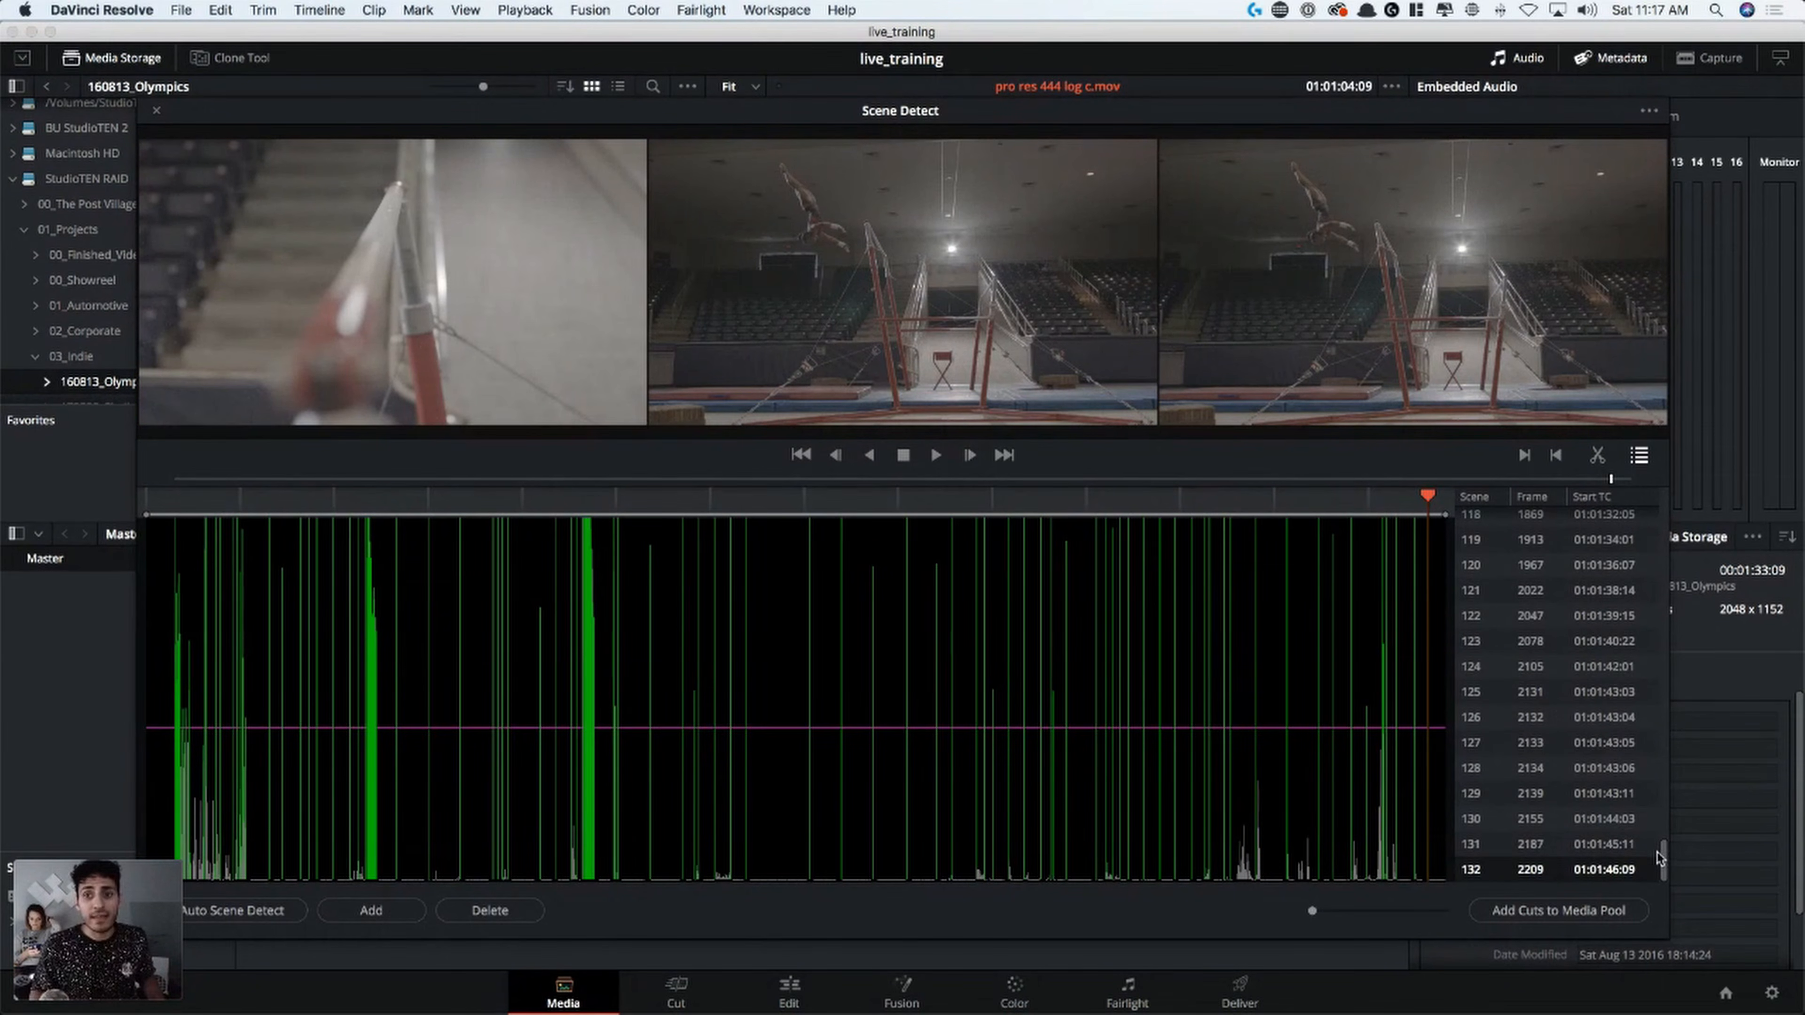
# Examine the detected scenes in the cut list and the dense clusters of cuts on the detection graph
pyautogui.moveTo(1664, 866); pyautogui.dragTo(1638, 479)
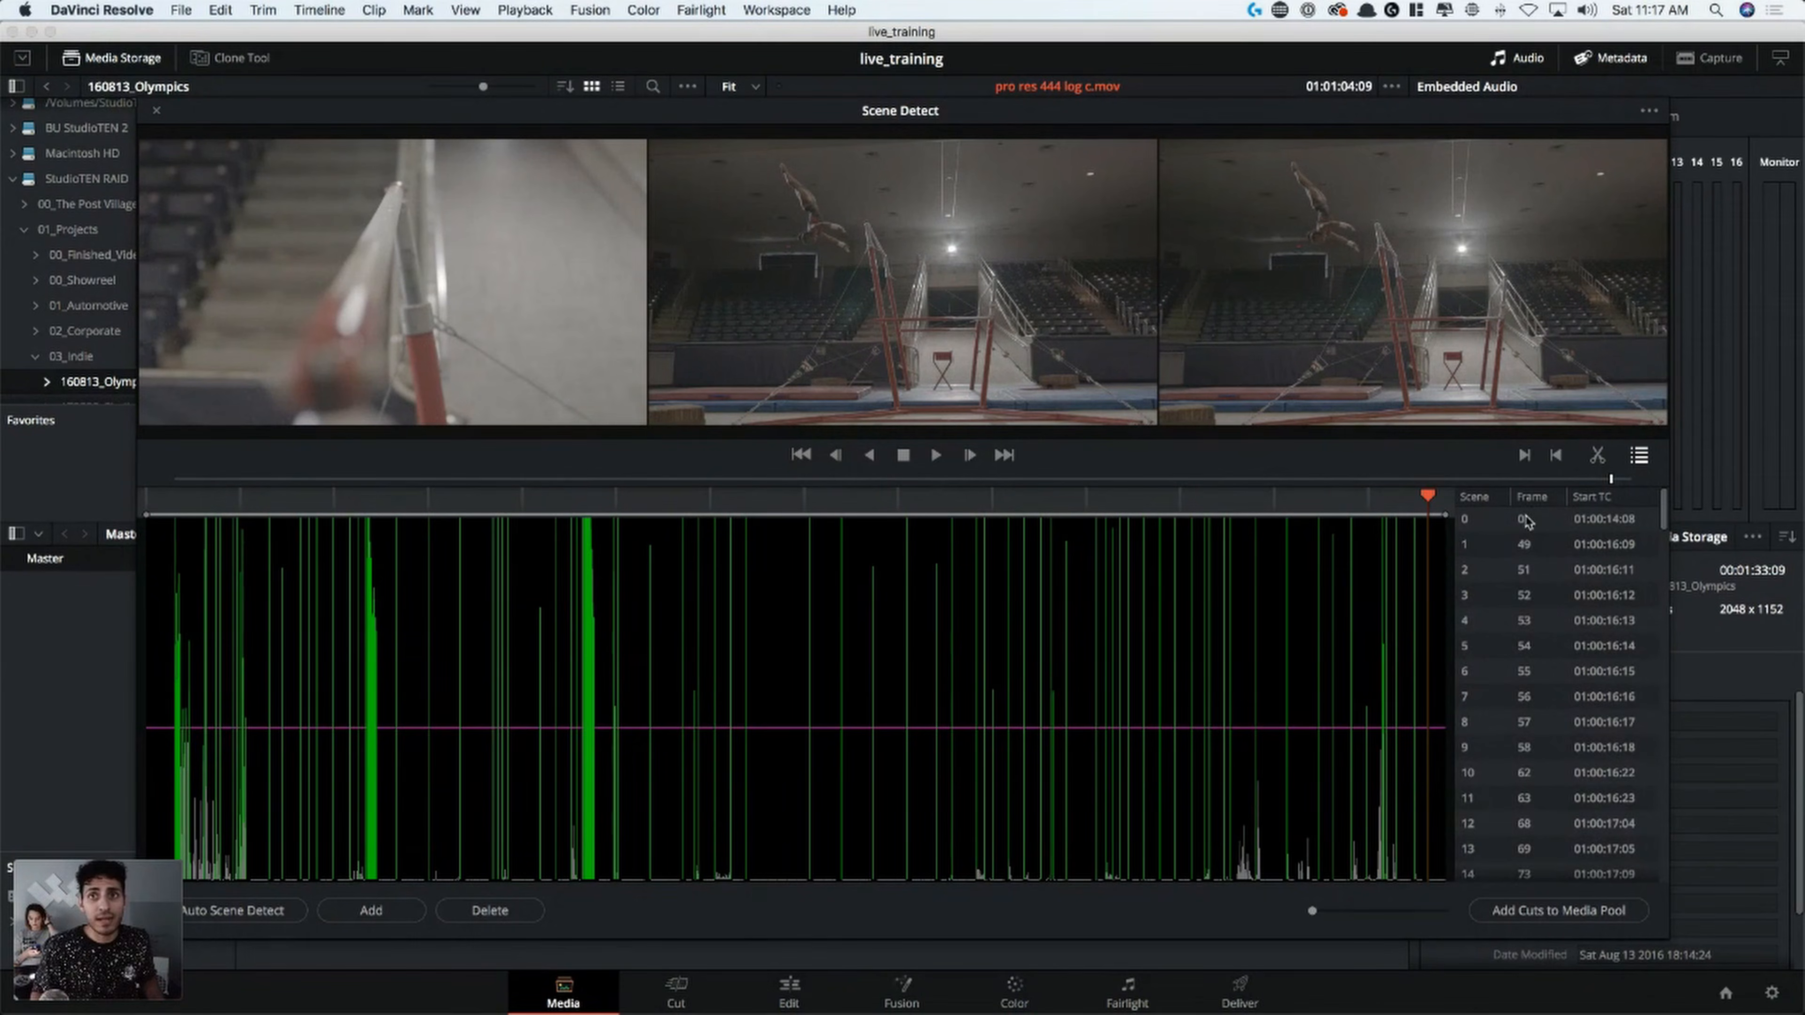
pyautogui.click(1525, 518)
pyautogui.click(1557, 694)
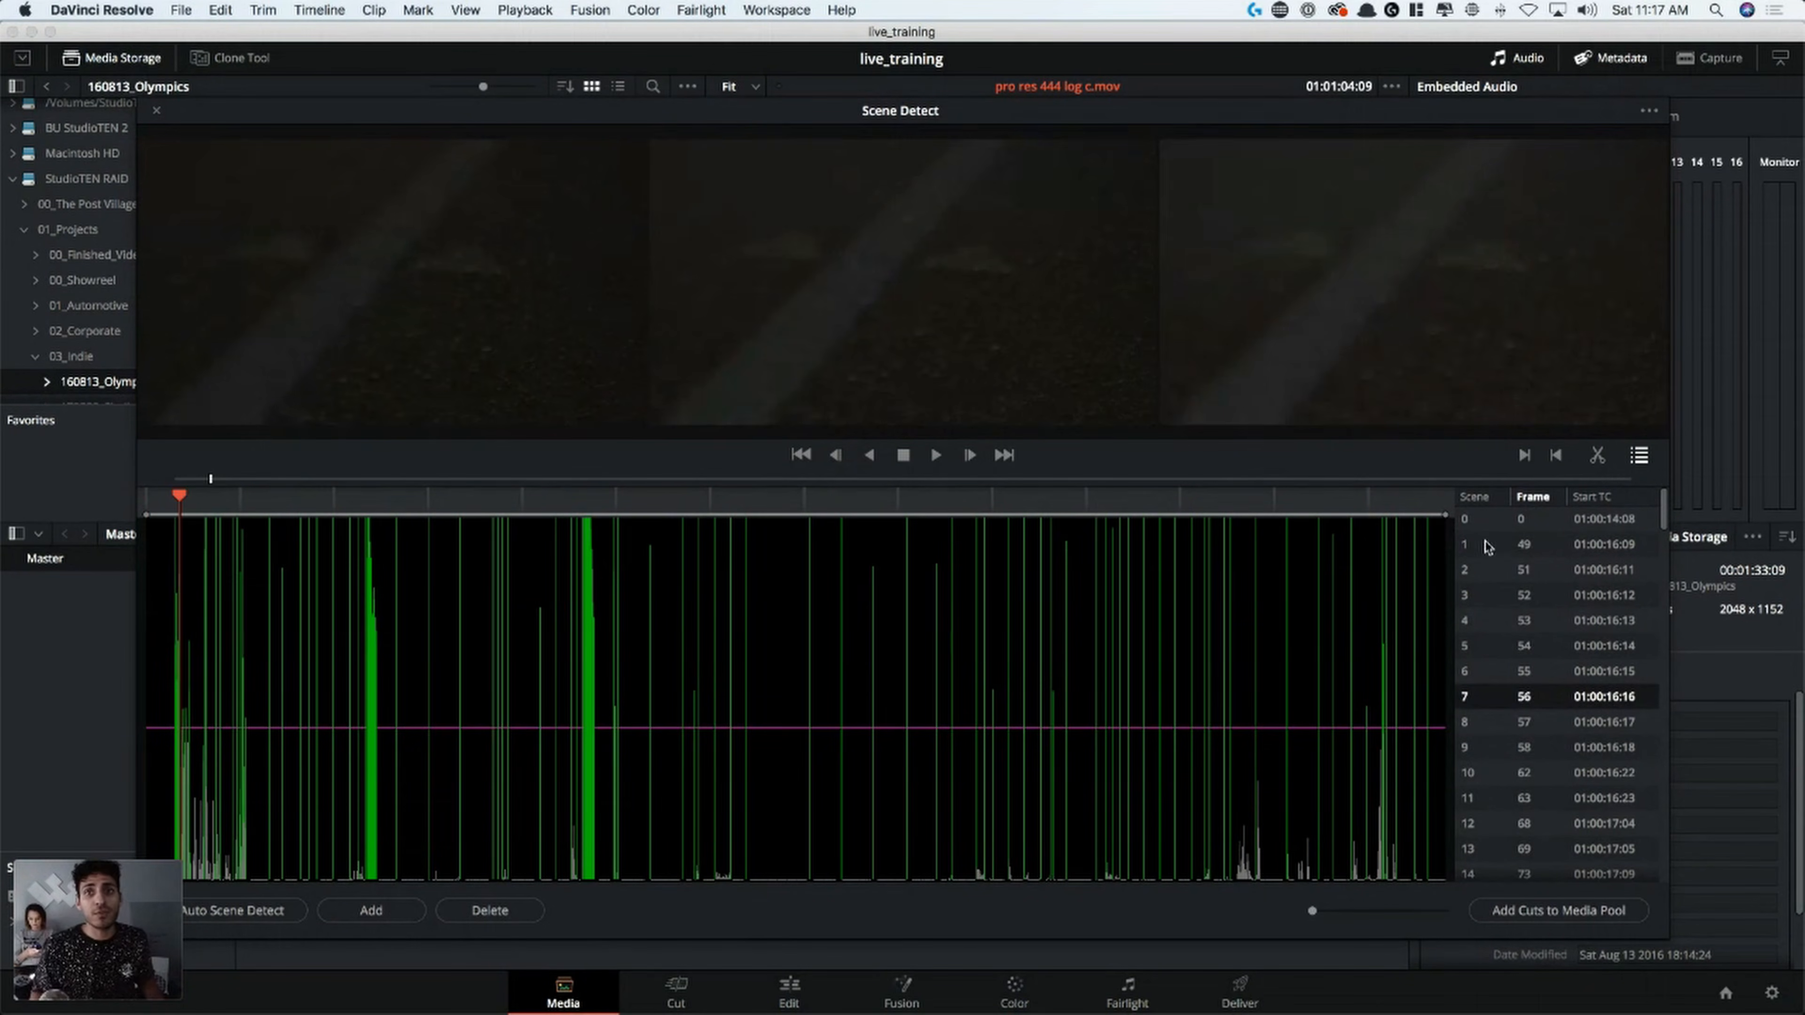
pyautogui.click(375, 710)
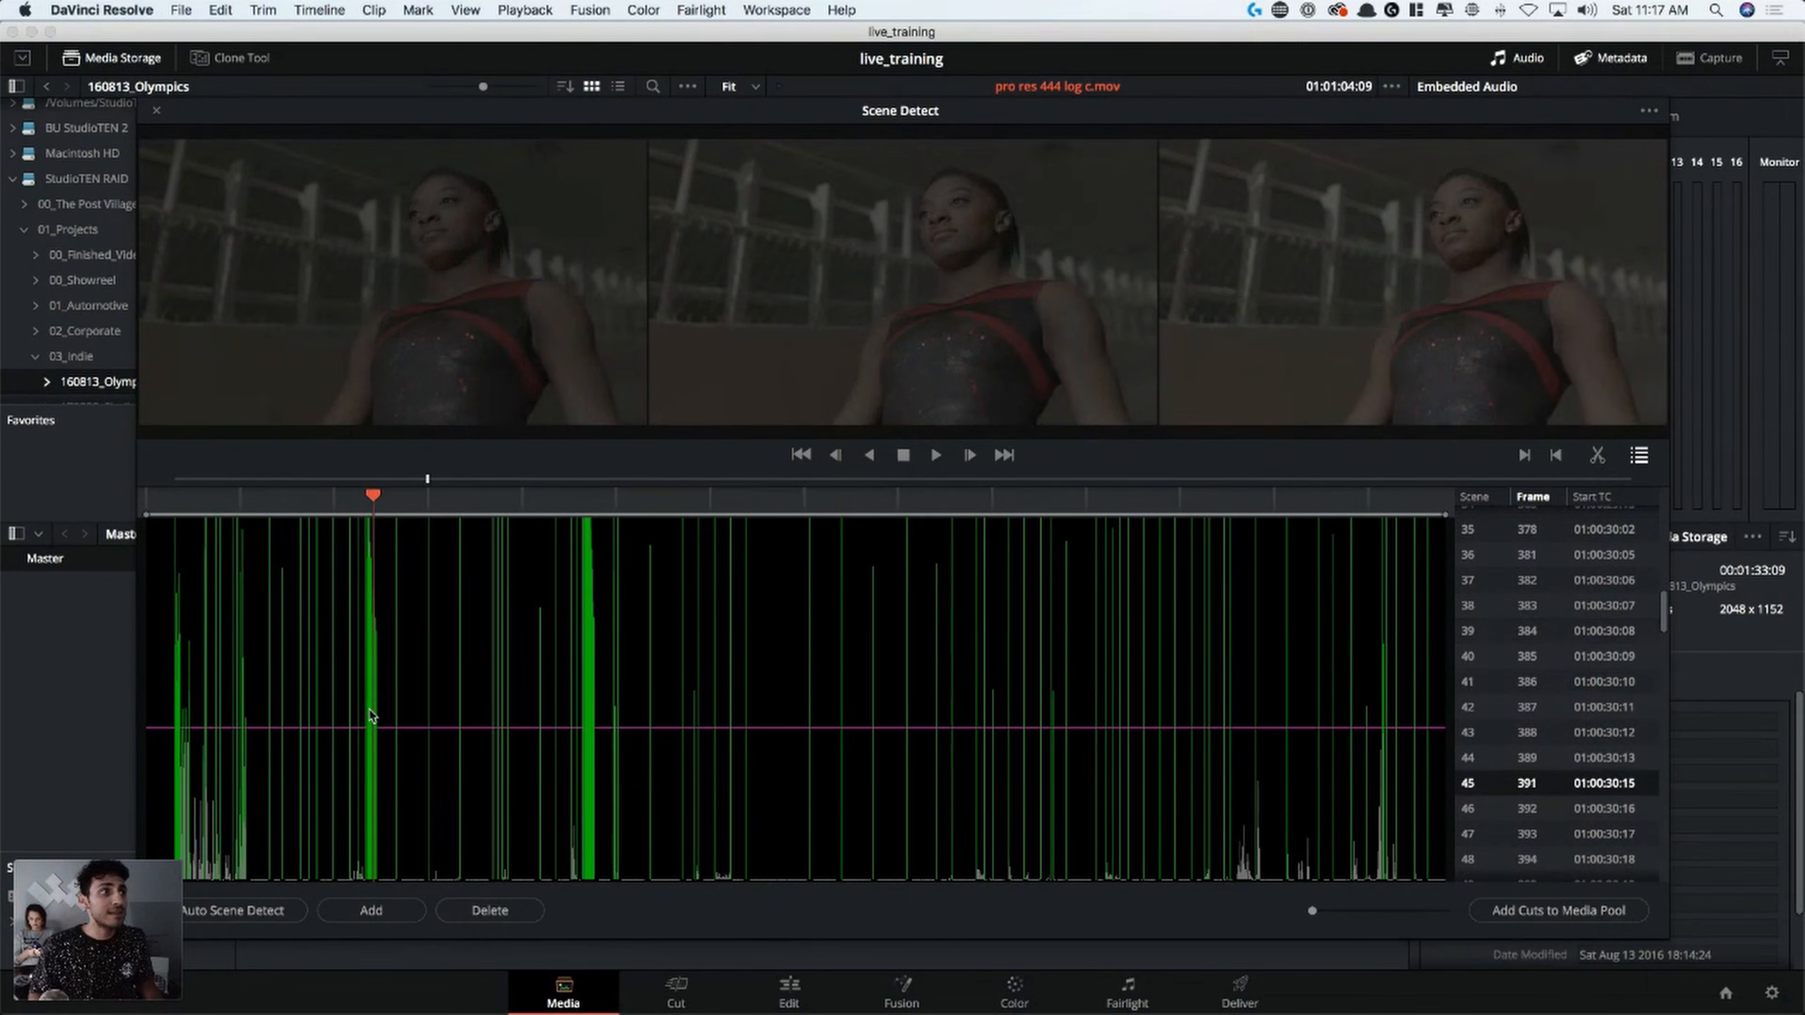
pyautogui.click(589, 718)
pyautogui.moveTo(588, 713); pyautogui.dragTo(118, 699)
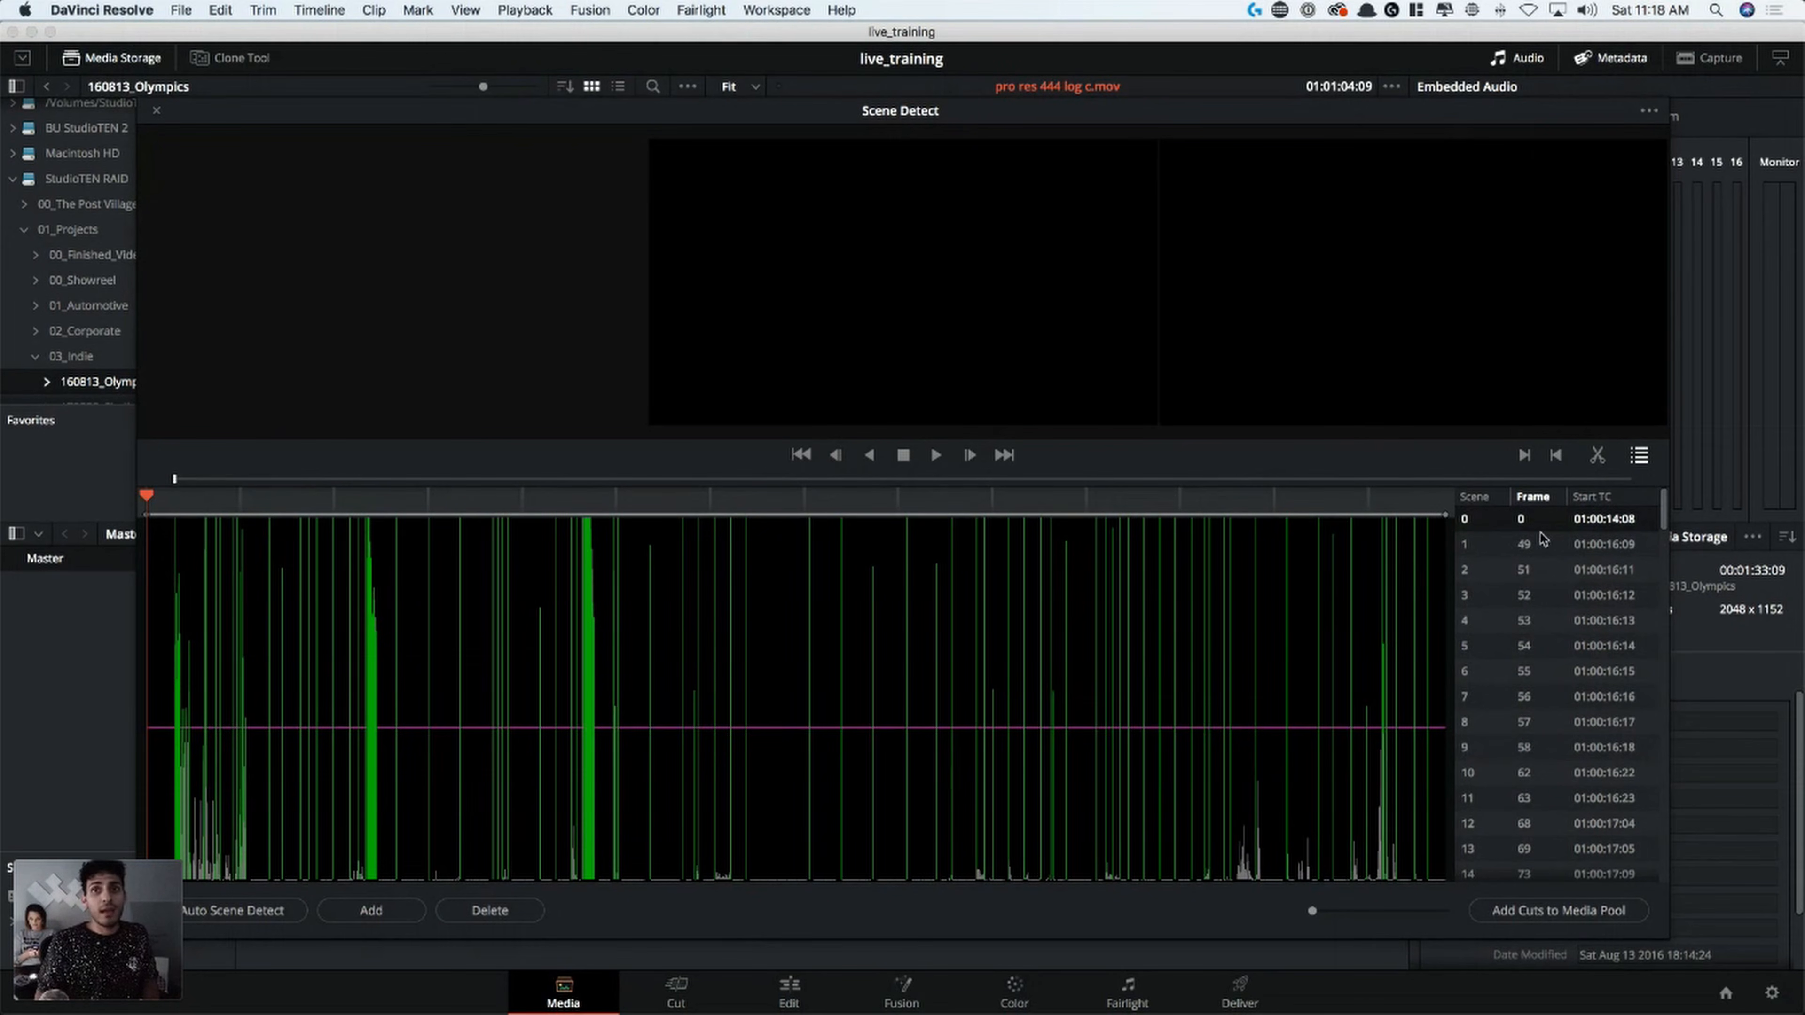
pyautogui.click(1549, 545)
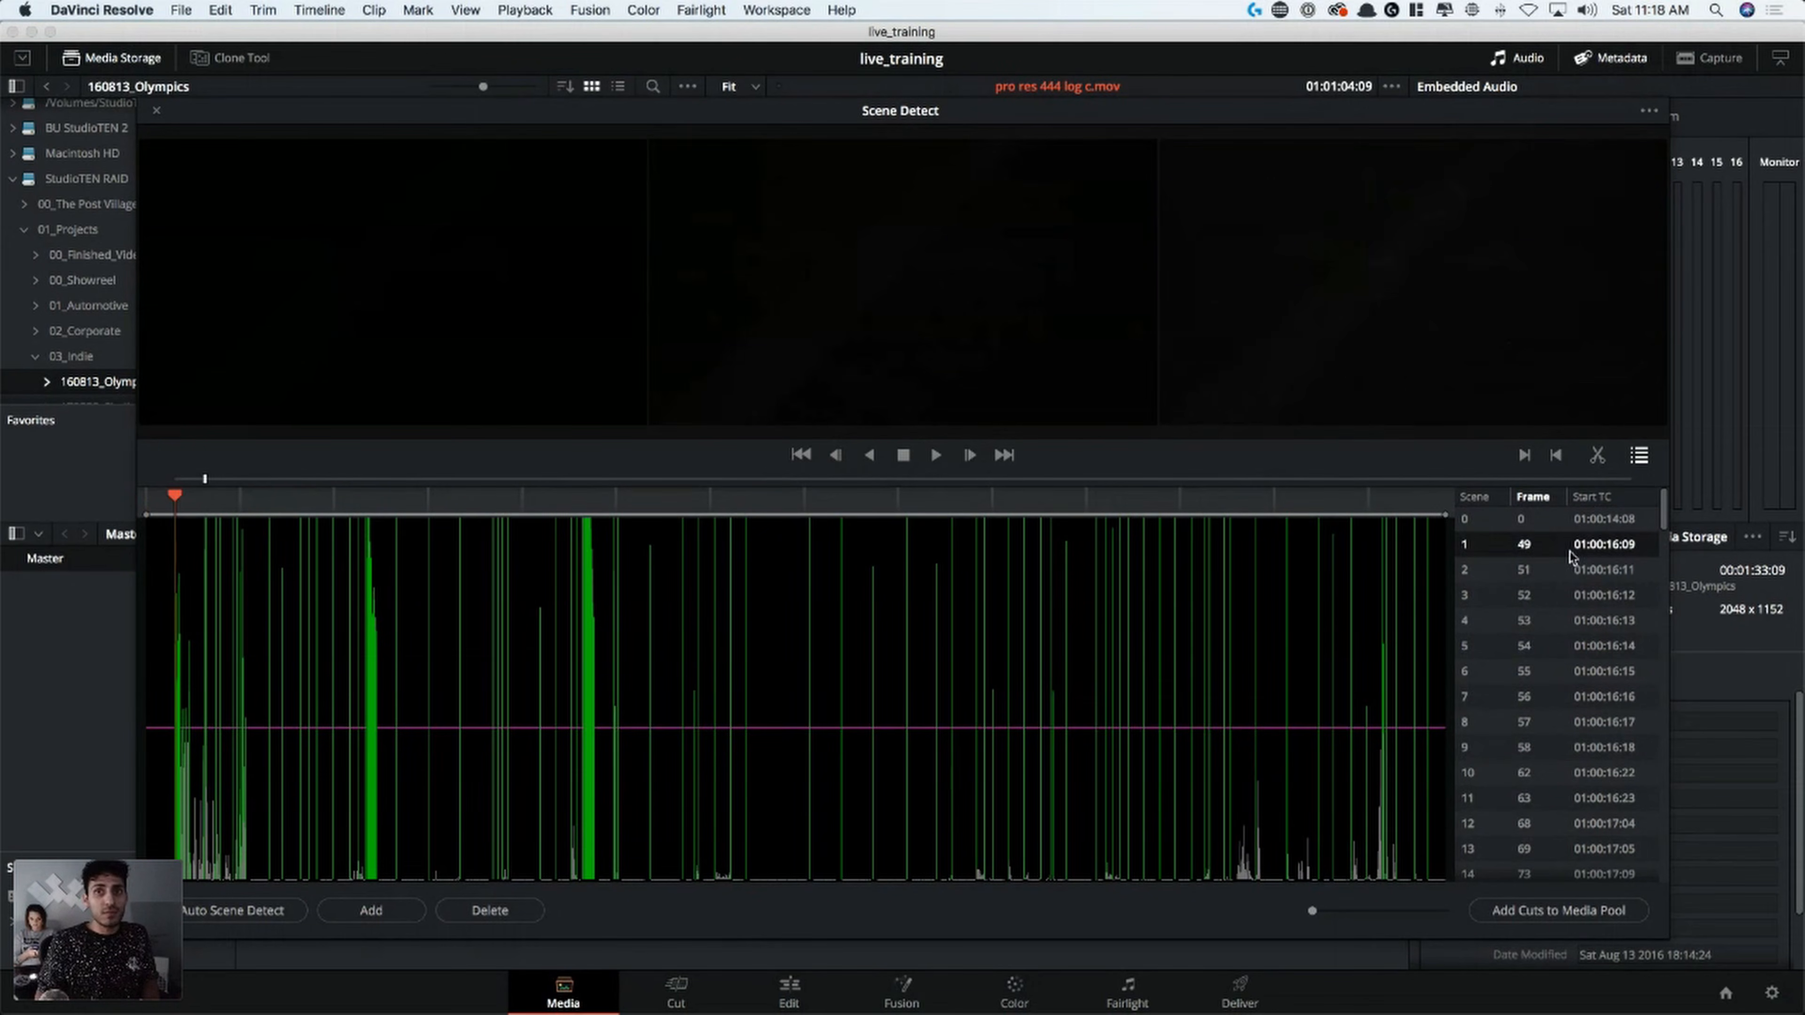
pyautogui.press('super+Tab')
pyautogui.press('super+Tab')
pyautogui.press('super+Tab')
pyautogui.press('super+Tab')
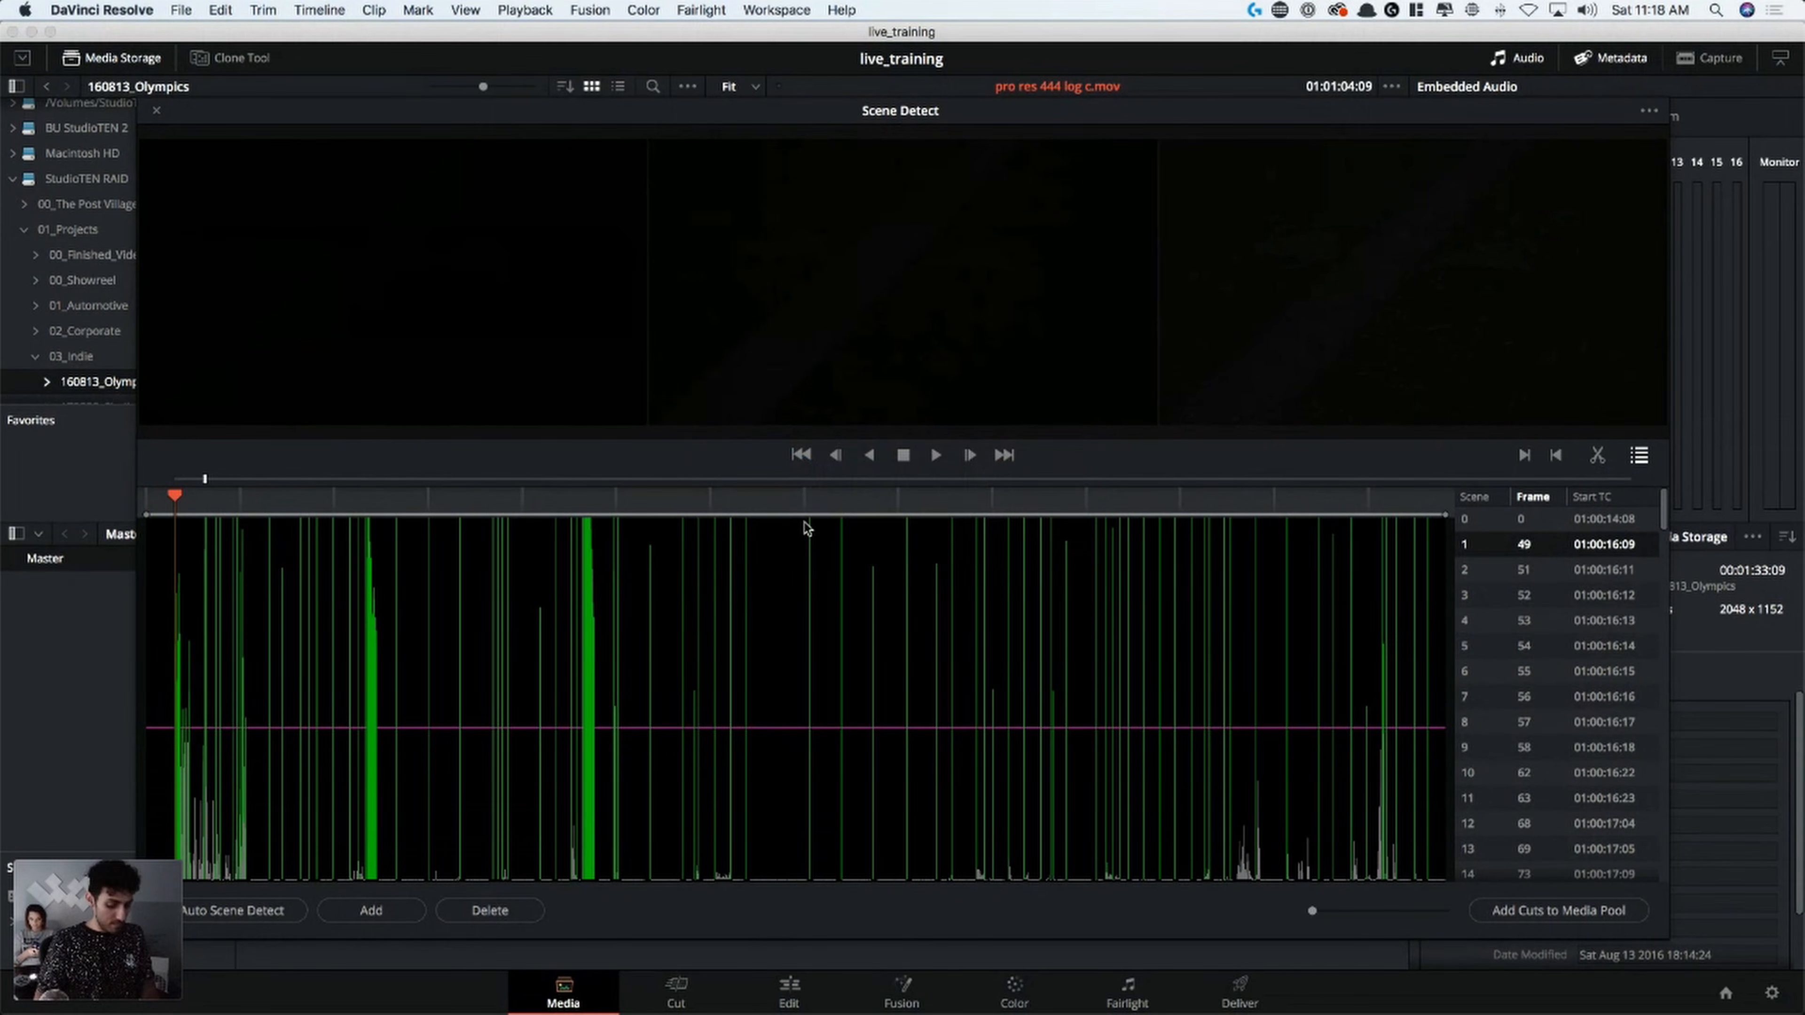
# Move back and forth through the first detected cuts, comparing the three preview frames to identify false cuts in the fade-in
pyautogui.press('Down')
pyautogui.press('Up')
pyautogui.press('Up')
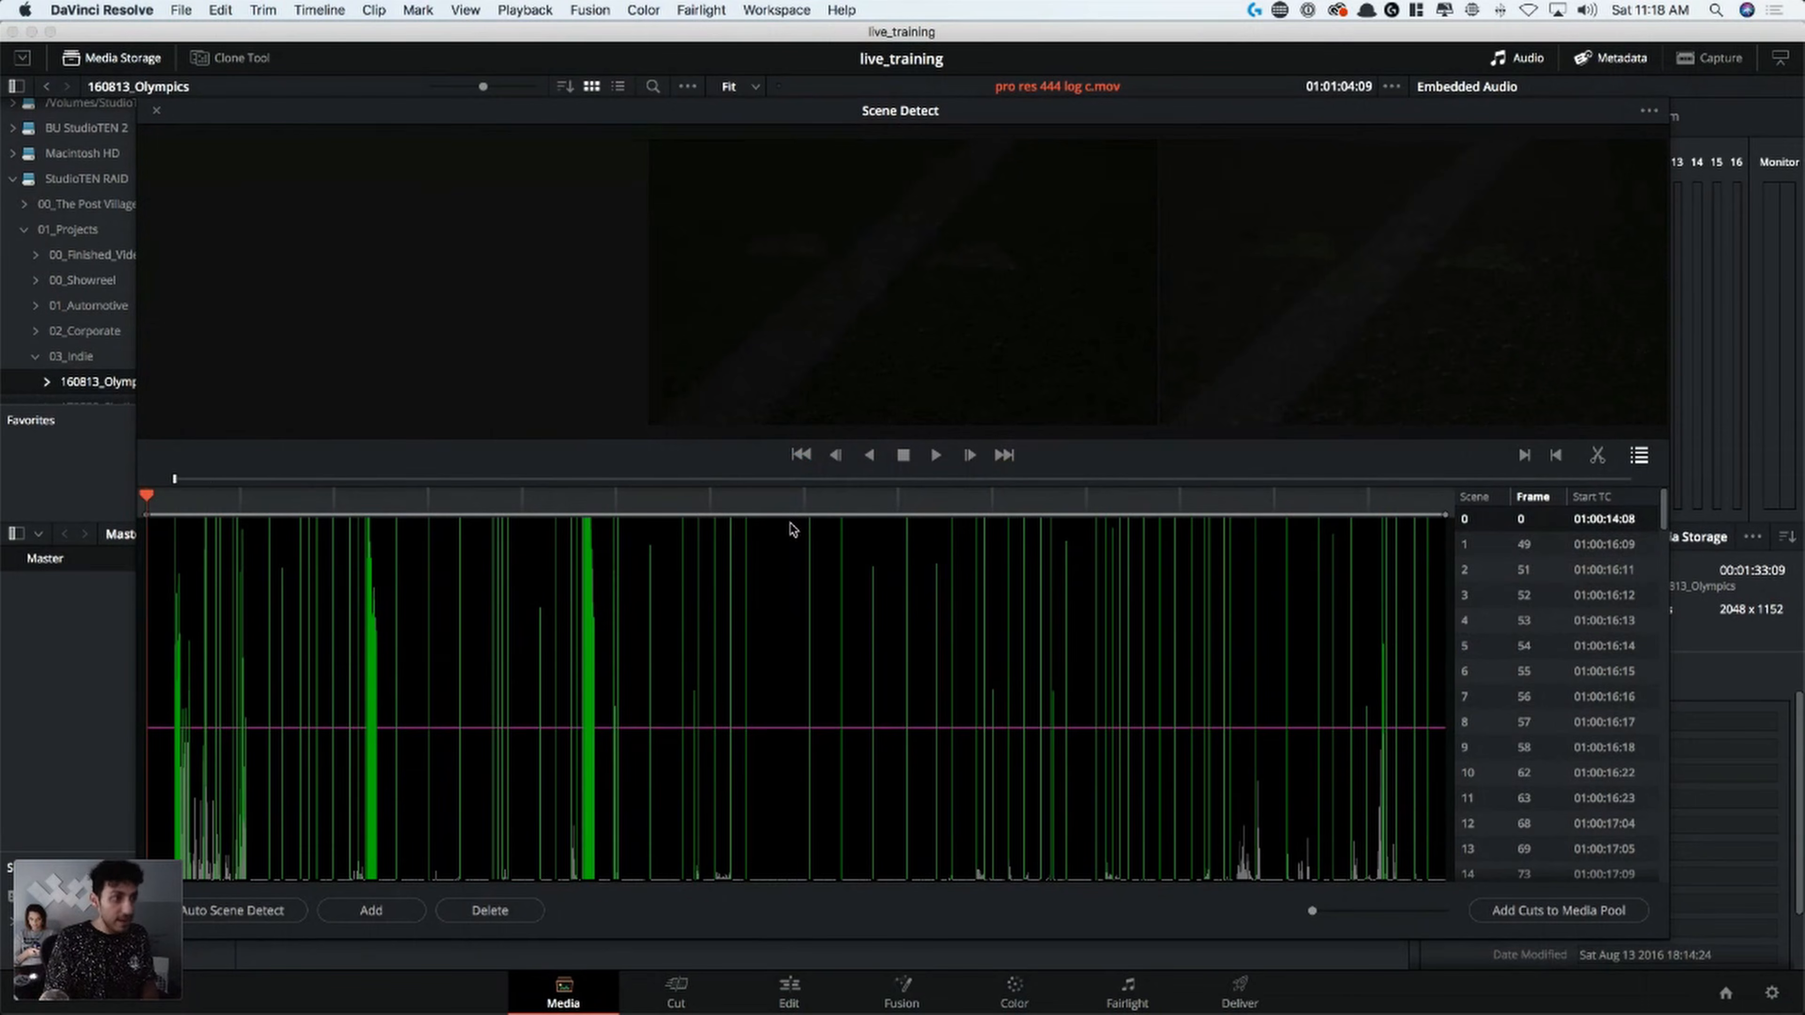
pyautogui.press('Down')
pyautogui.press('Down')
pyautogui.press('Down')
pyautogui.press('Down')
pyautogui.press('Down')
pyautogui.press('Down')
pyautogui.press('Up')
pyautogui.press('Up')
pyautogui.press('Up')
pyautogui.press('Up')
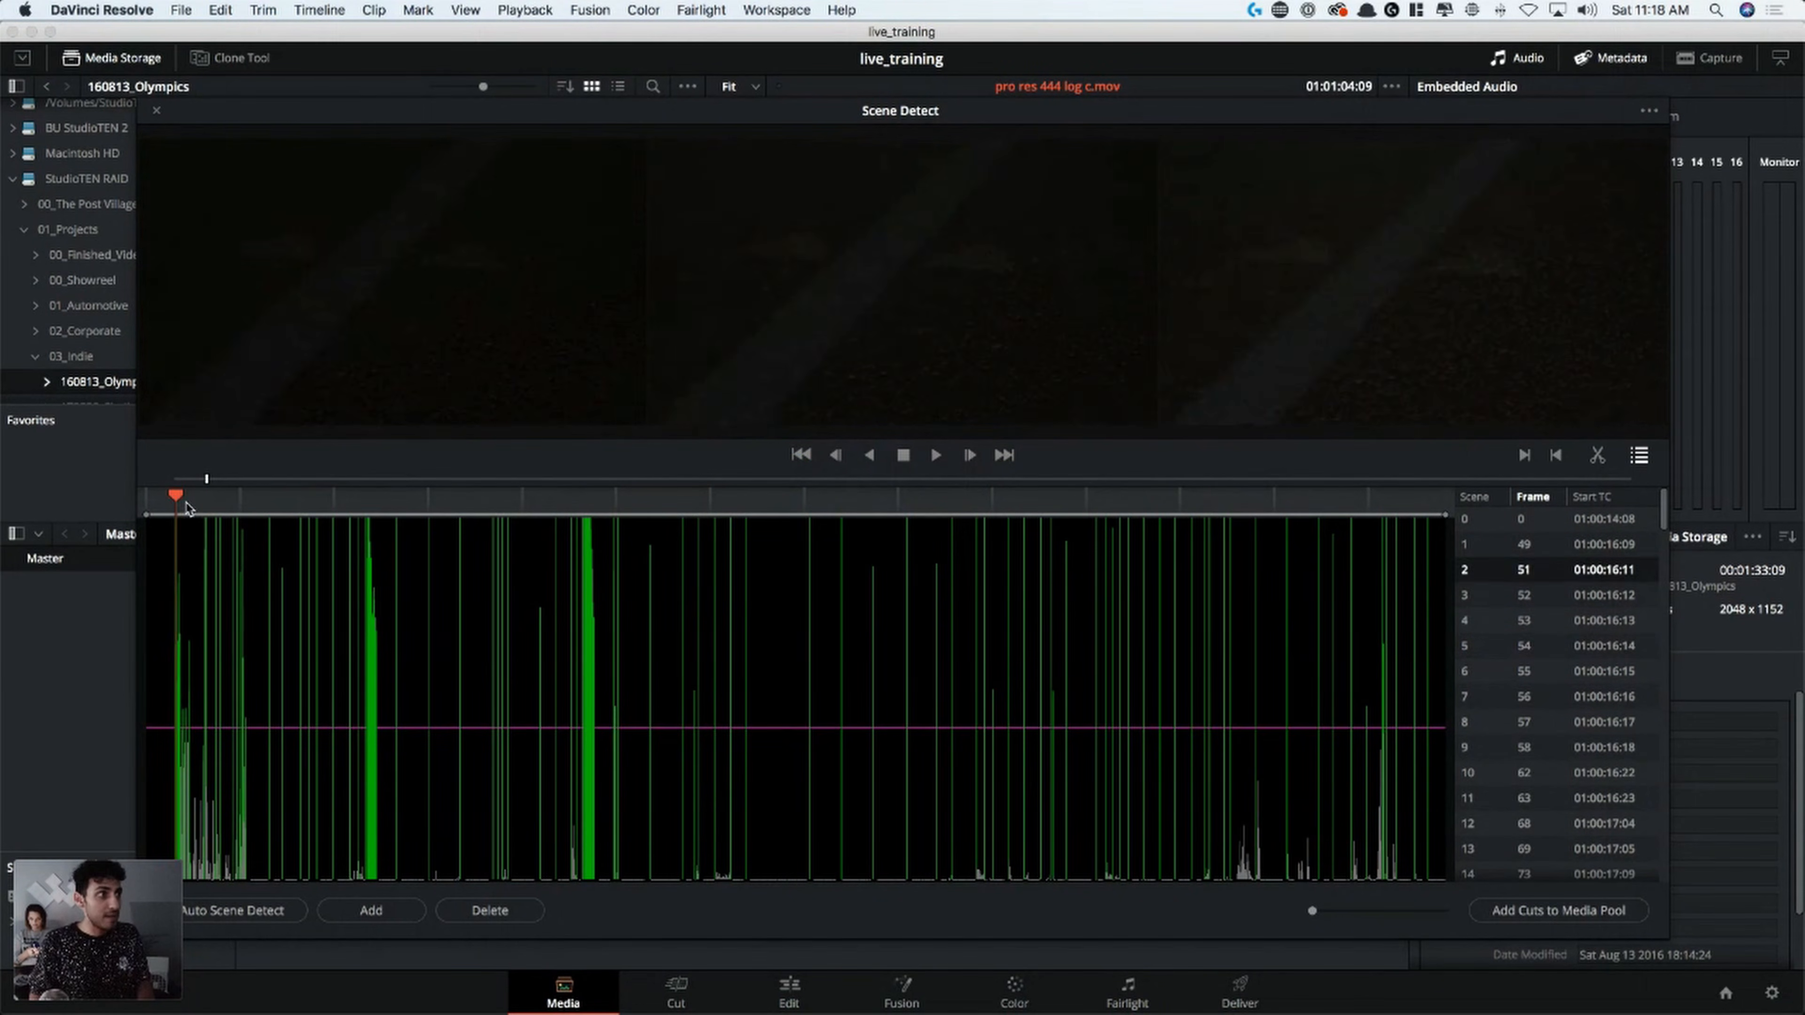
pyautogui.press('Up')
pyautogui.press('Up')
pyautogui.press('Down')
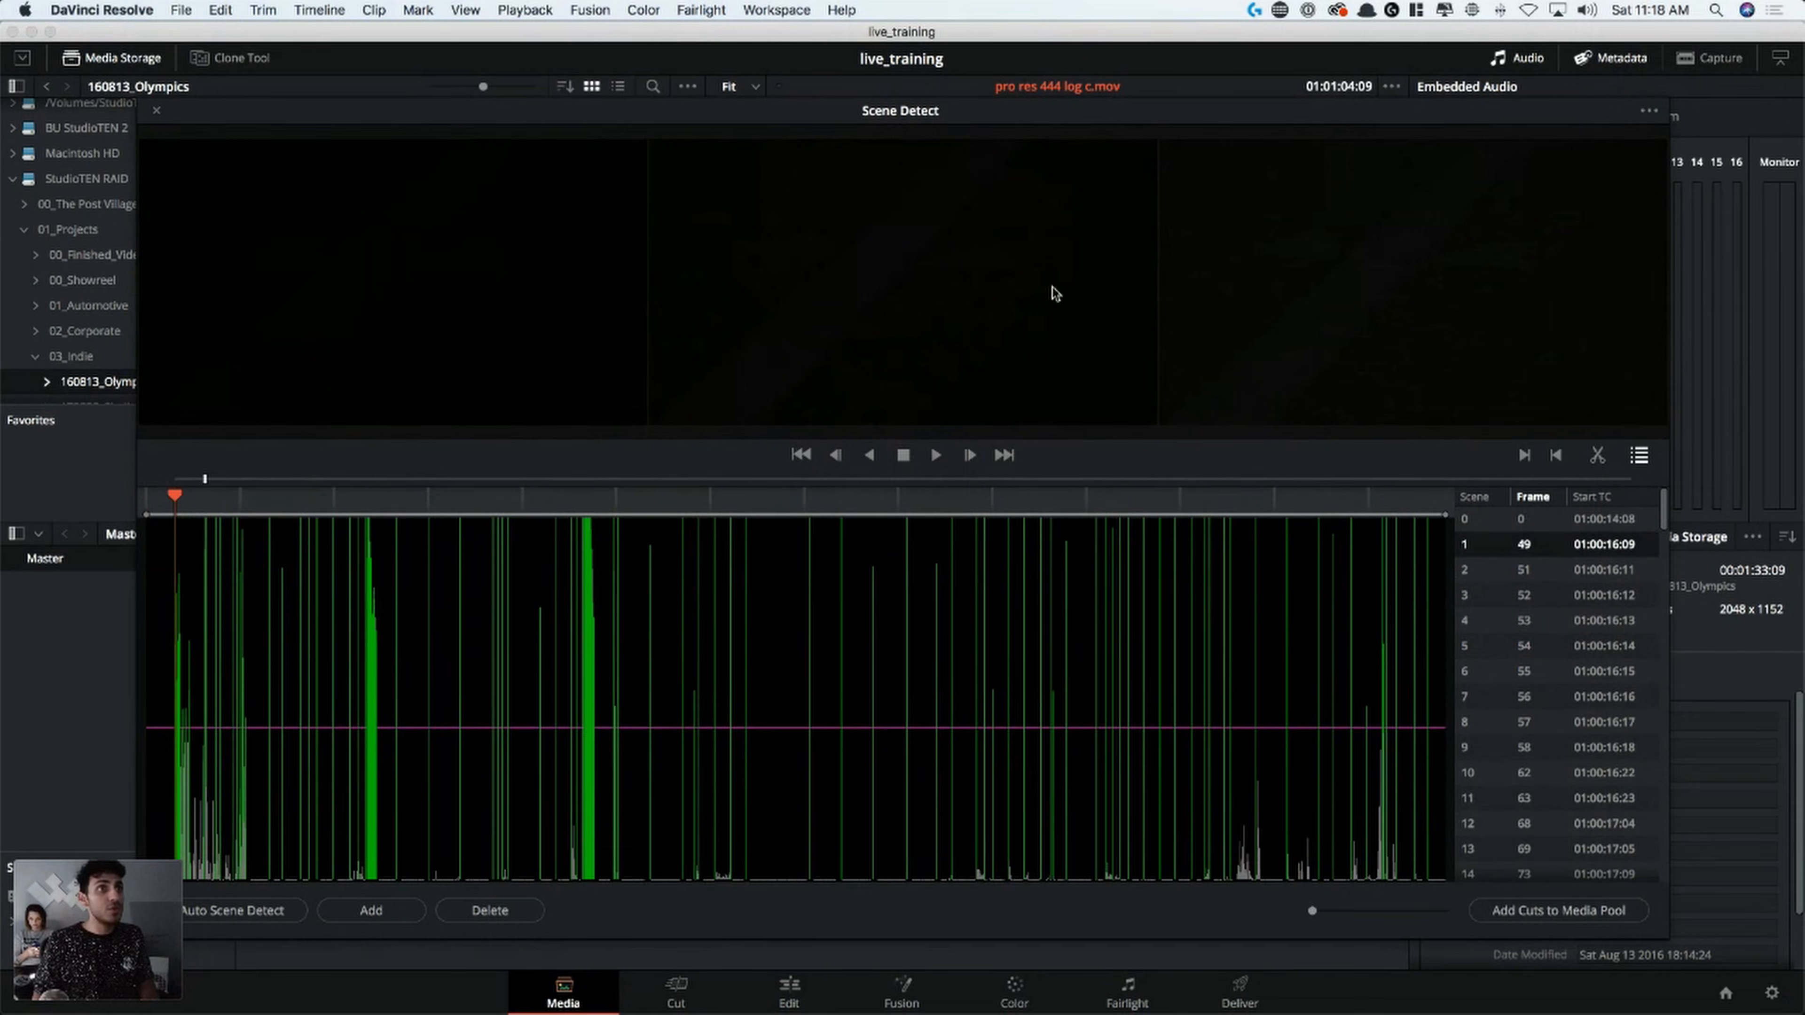
pyautogui.press('Down')
pyautogui.press('Down')
pyautogui.press('Down')
pyautogui.press('Down')
pyautogui.press('Down')
pyautogui.press('Down')
pyautogui.press('Down')
pyautogui.press('Down')
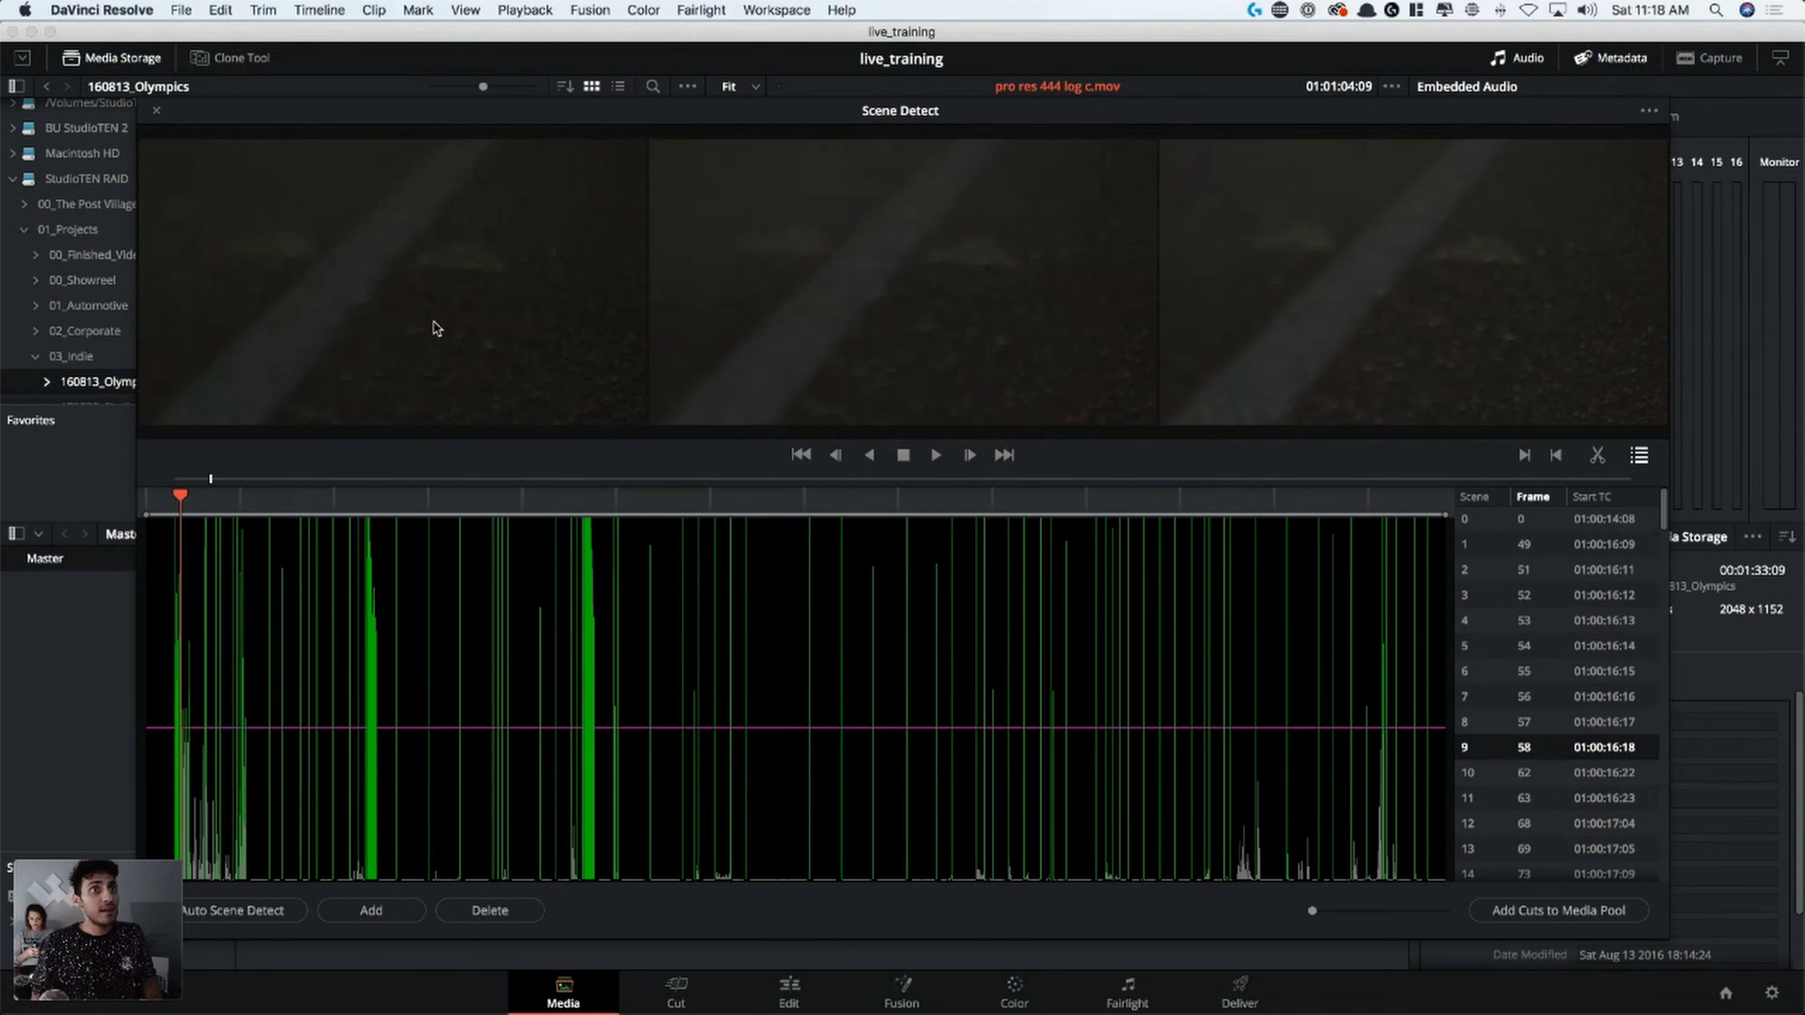
pyautogui.press('Up')
pyautogui.press('Up')
pyautogui.press('Up')
pyautogui.press('Up')
pyautogui.press('Up')
pyautogui.press('Up')
pyautogui.press('Up')
pyautogui.press('Up')
pyautogui.press('Up')
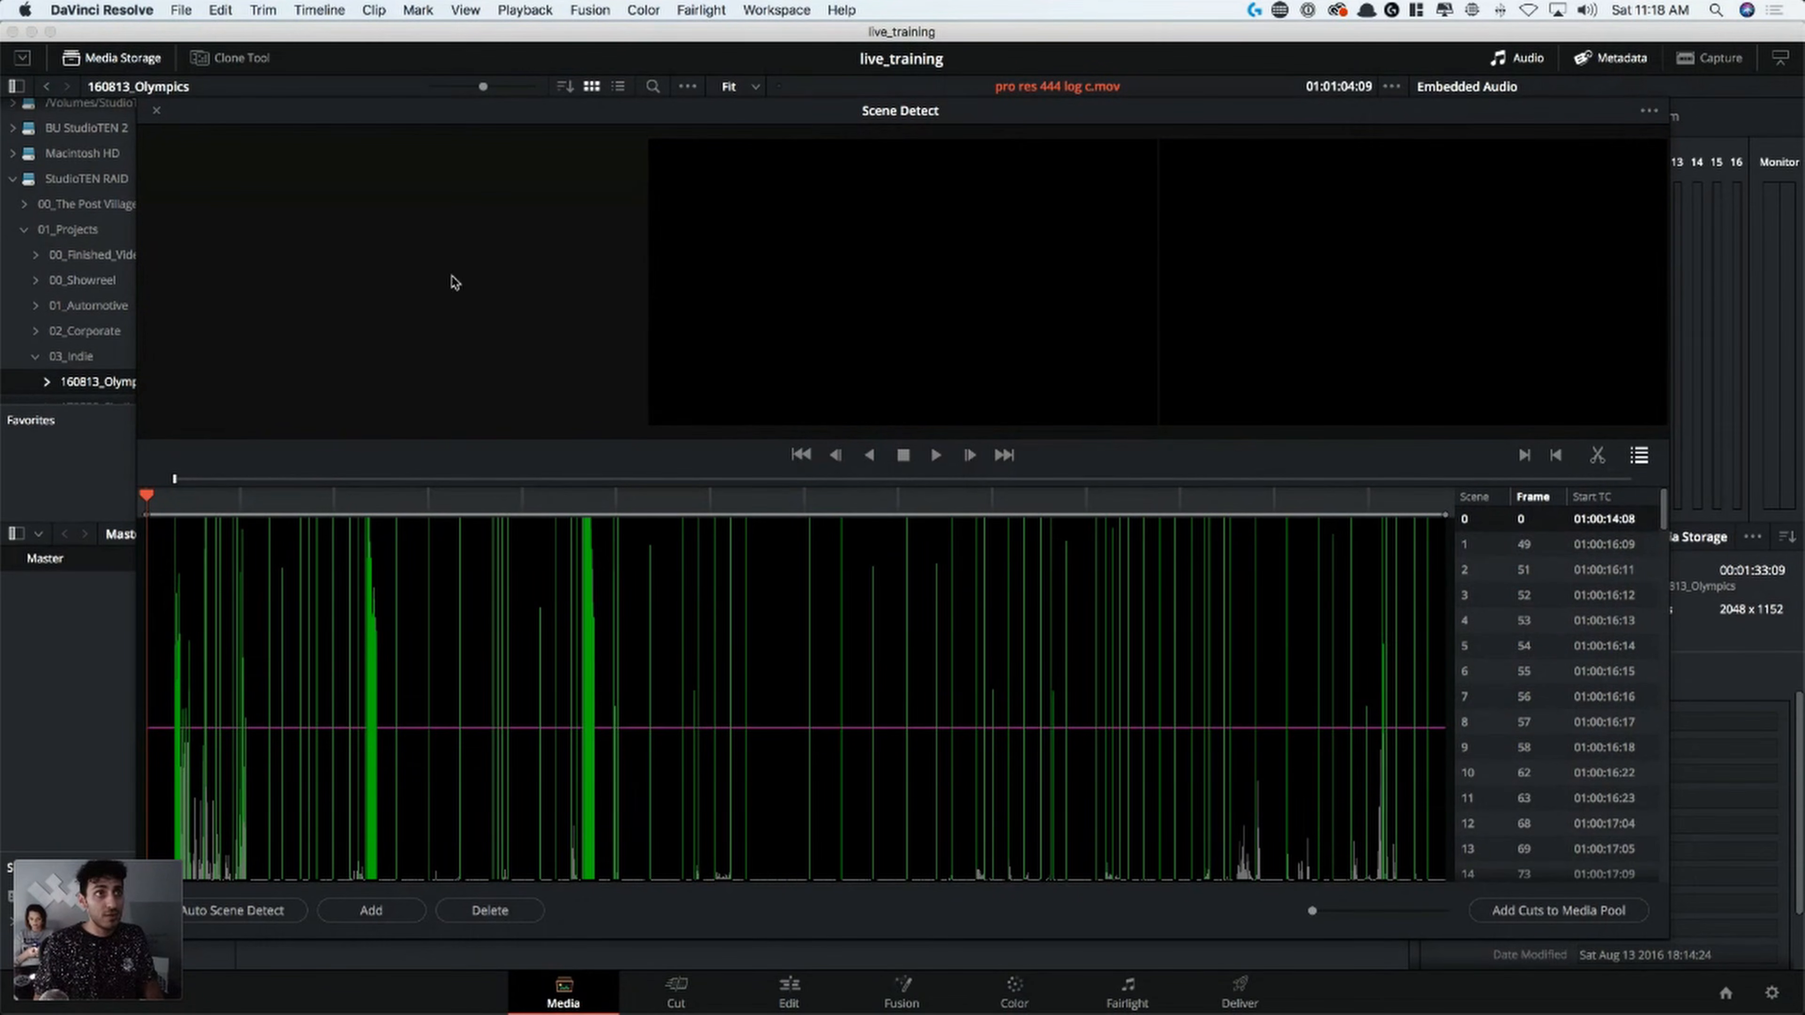
# Delete the false scene cuts at the start of the clip, from frame 49 through frame 101
pyautogui.press('Down')
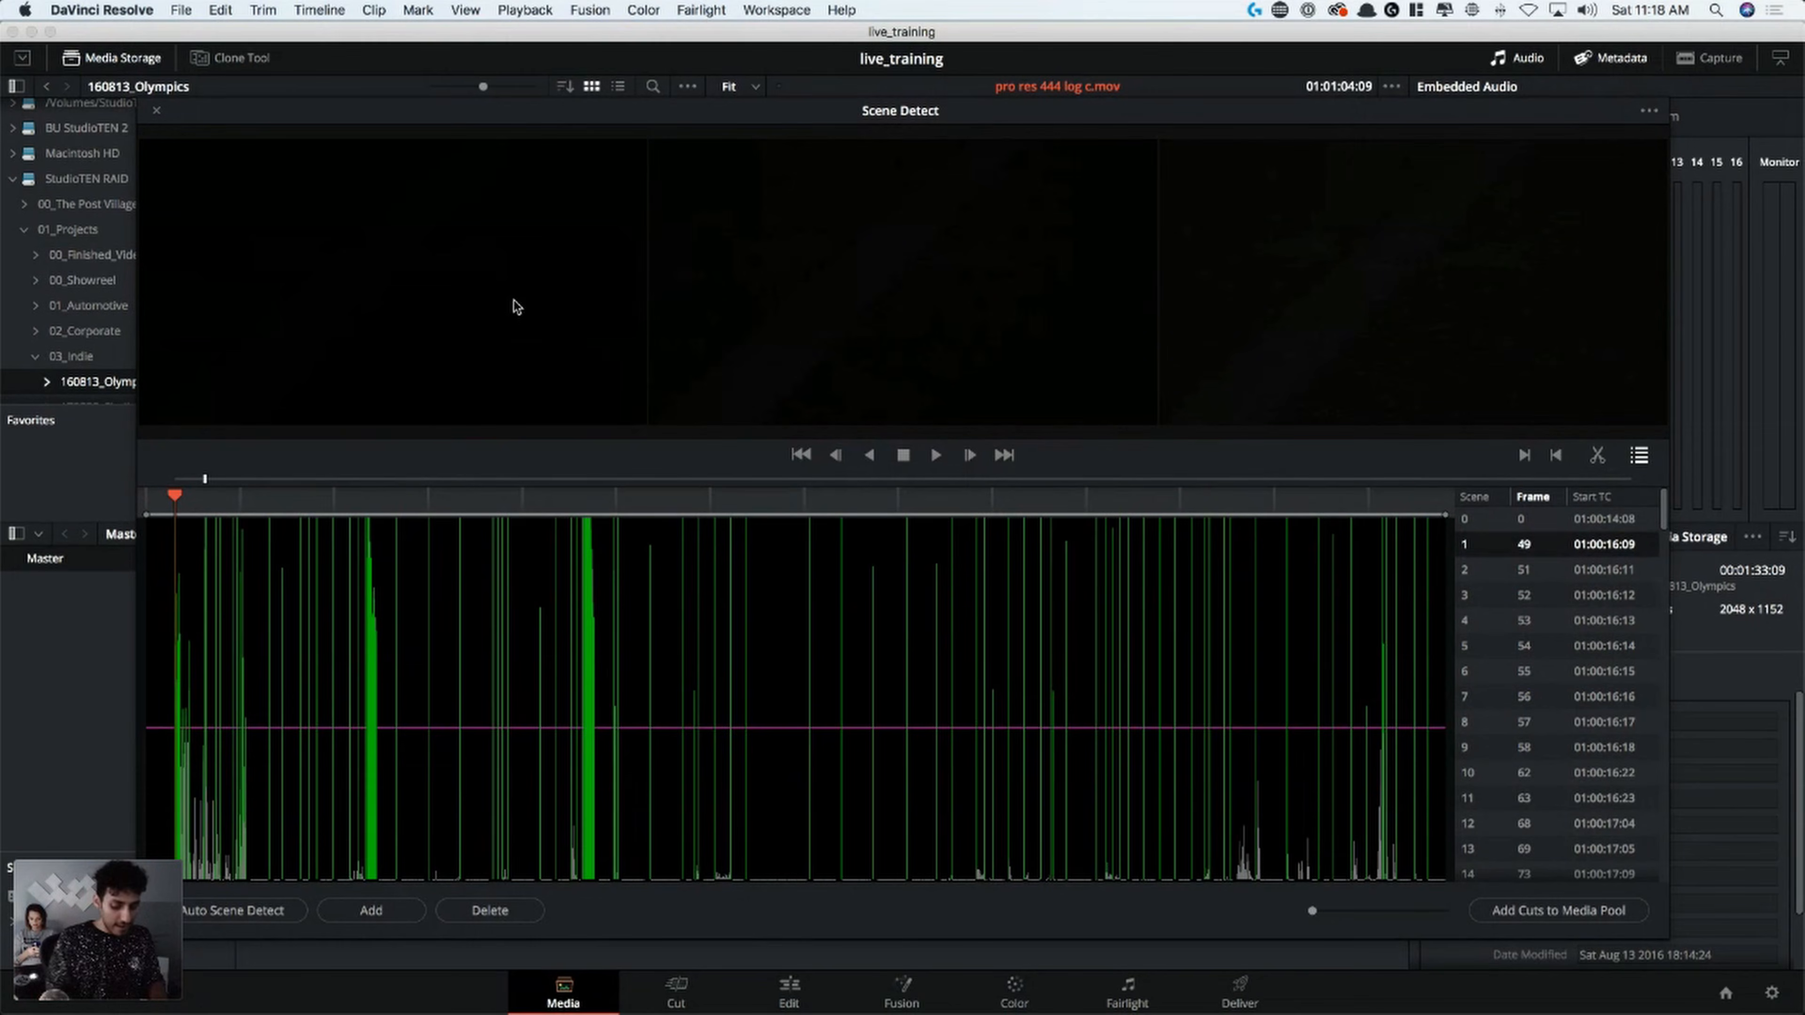
pyautogui.press('BackSpace')
pyautogui.press('BackSpace')
pyautogui.press('BackSpace')
pyautogui.press('BackSpace')
pyautogui.press('BackSpace')
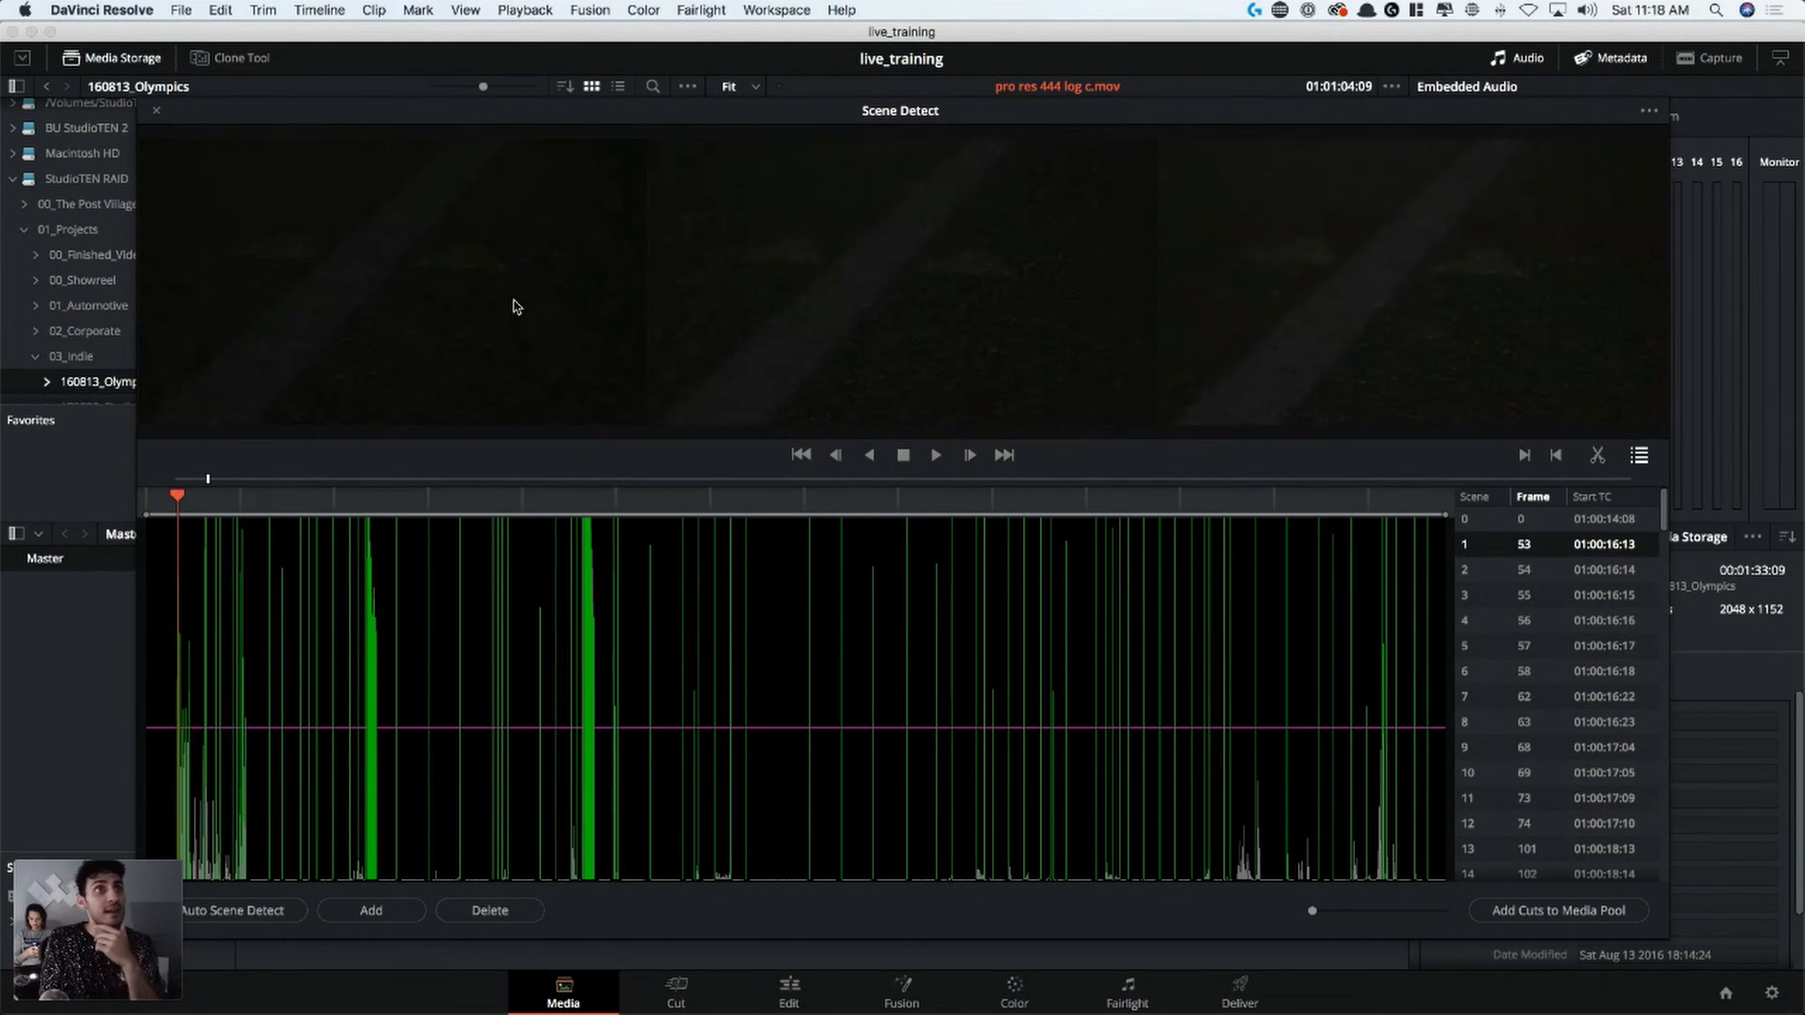
pyautogui.press('BackSpace')
pyautogui.press('BackSpace')
pyautogui.press('BackSpace')
pyautogui.press('BackSpace')
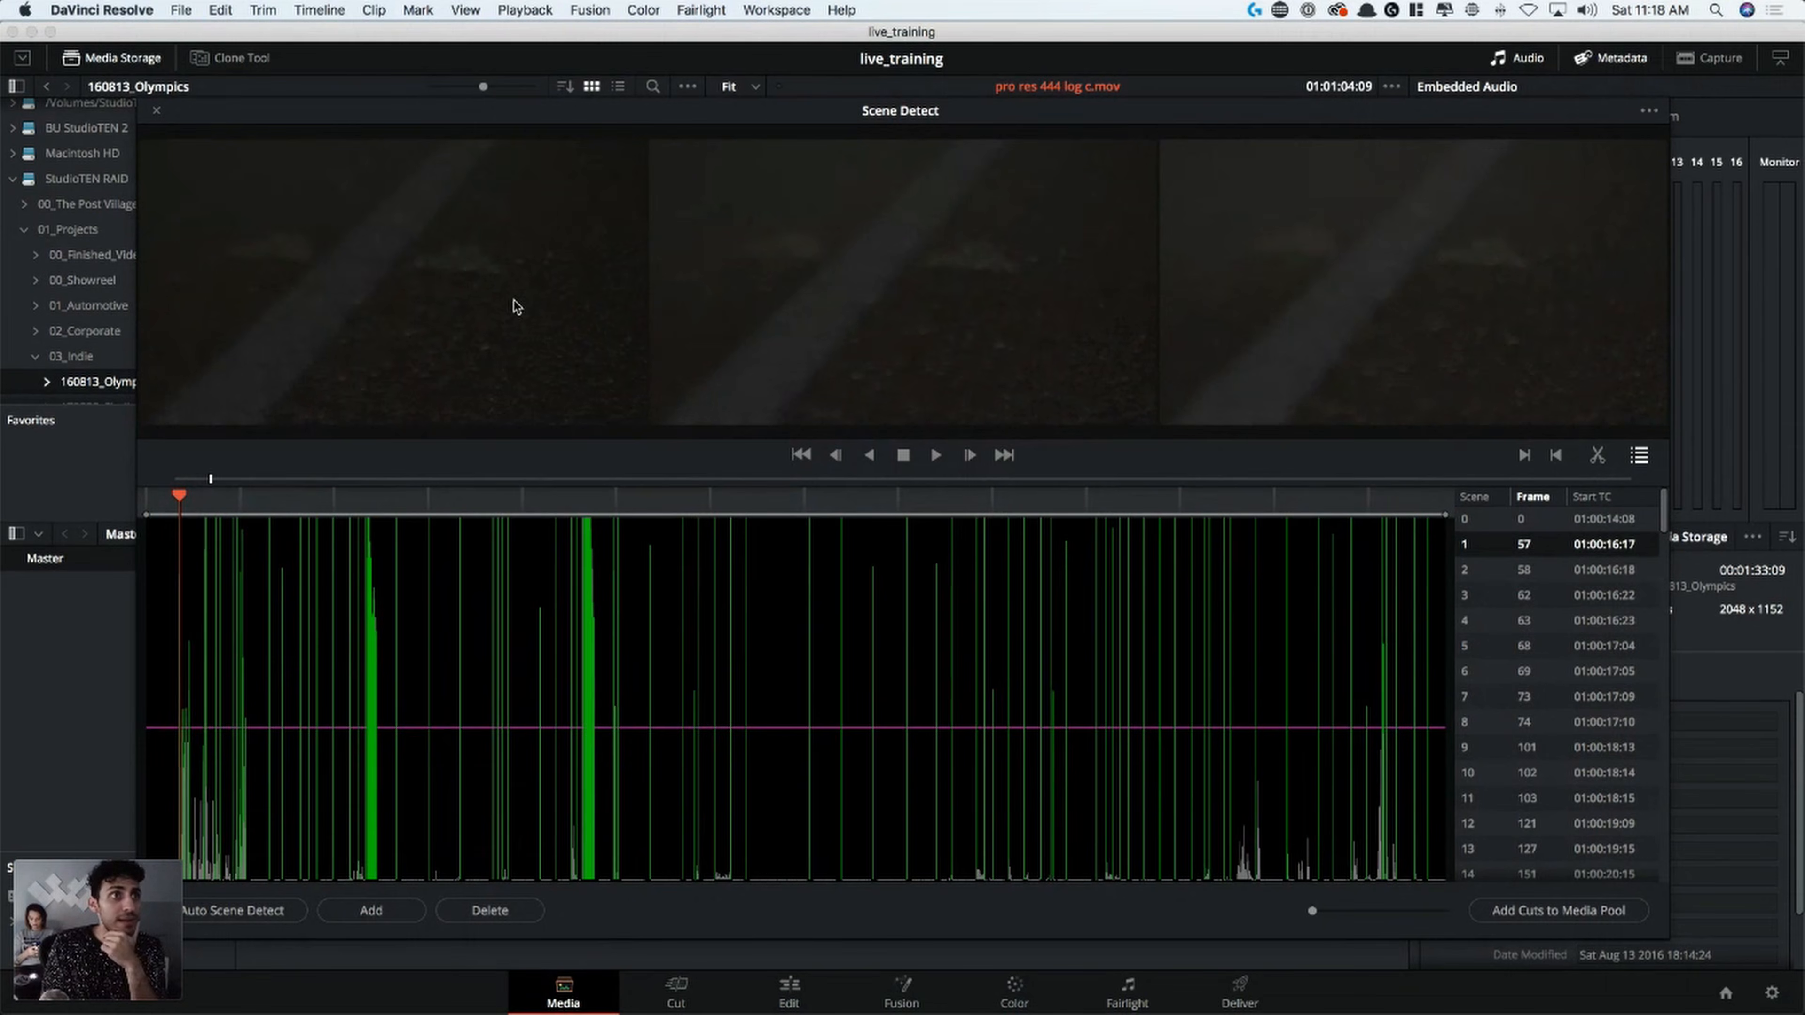
pyautogui.press('BackSpace')
pyautogui.press('BackSpace')
pyautogui.press('BackSpace')
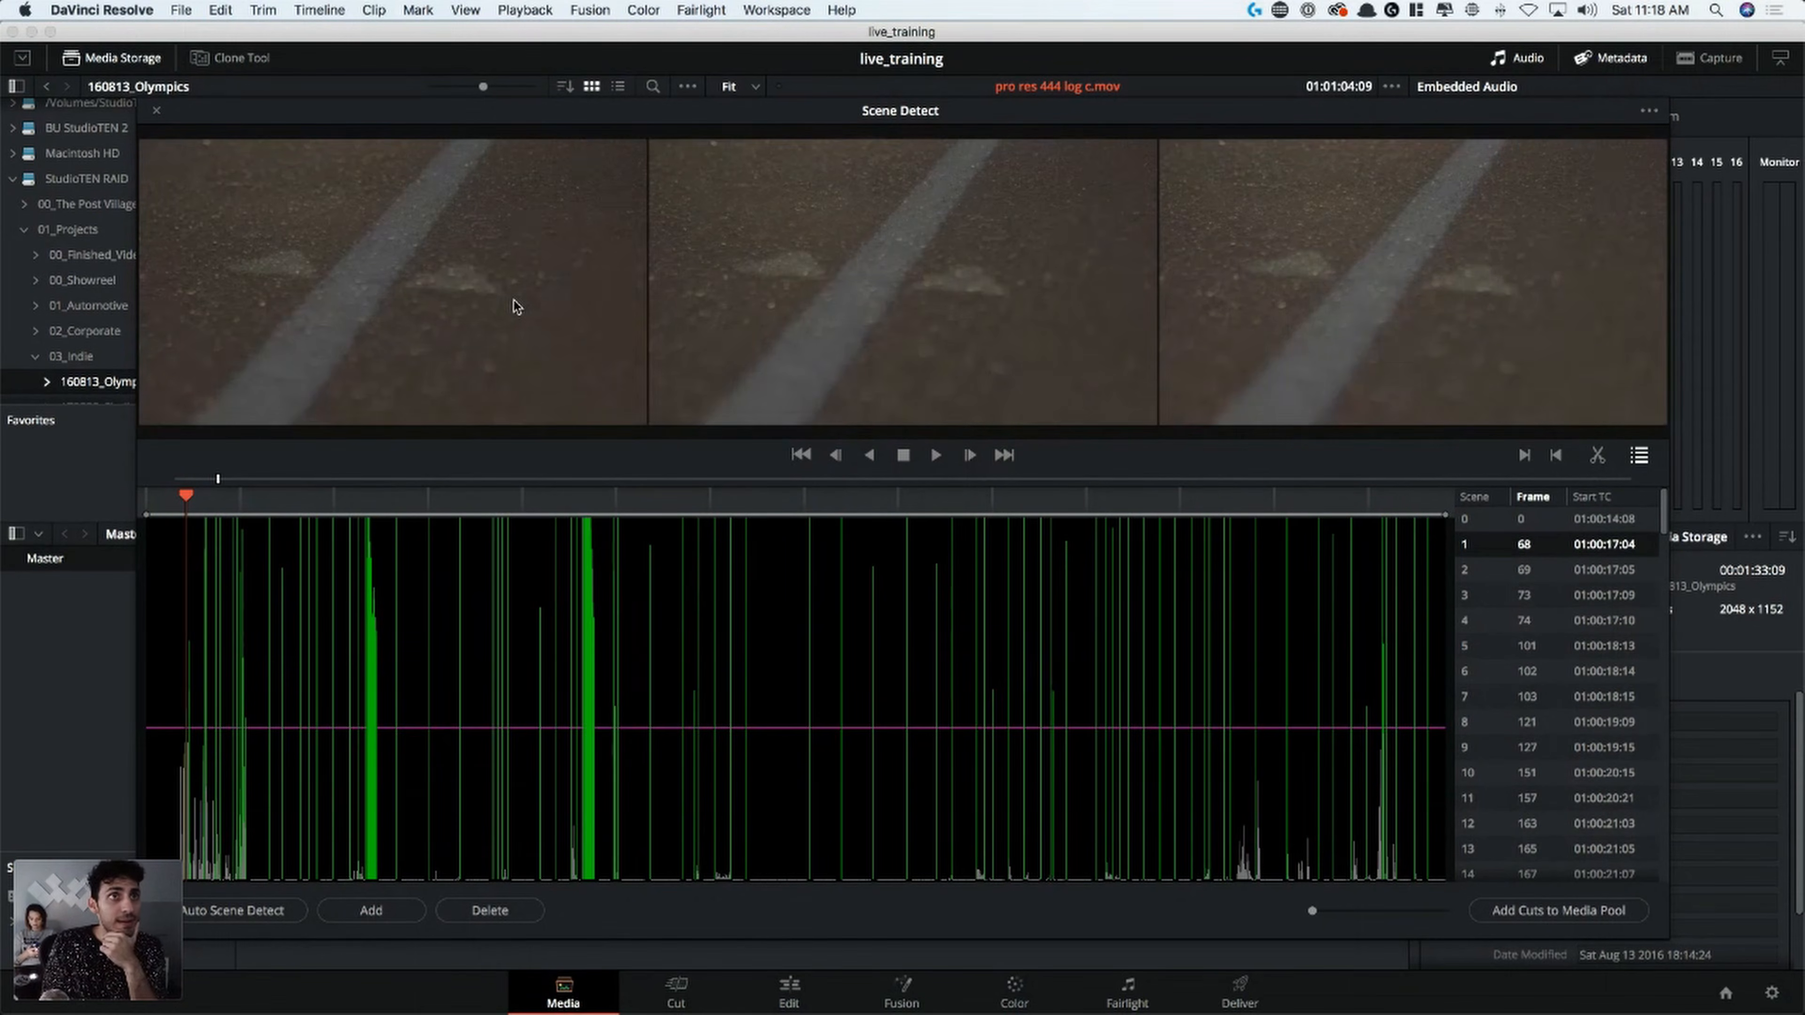
pyautogui.press('BackSpace')
pyautogui.press('BackSpace')
pyautogui.press('BackSpace')
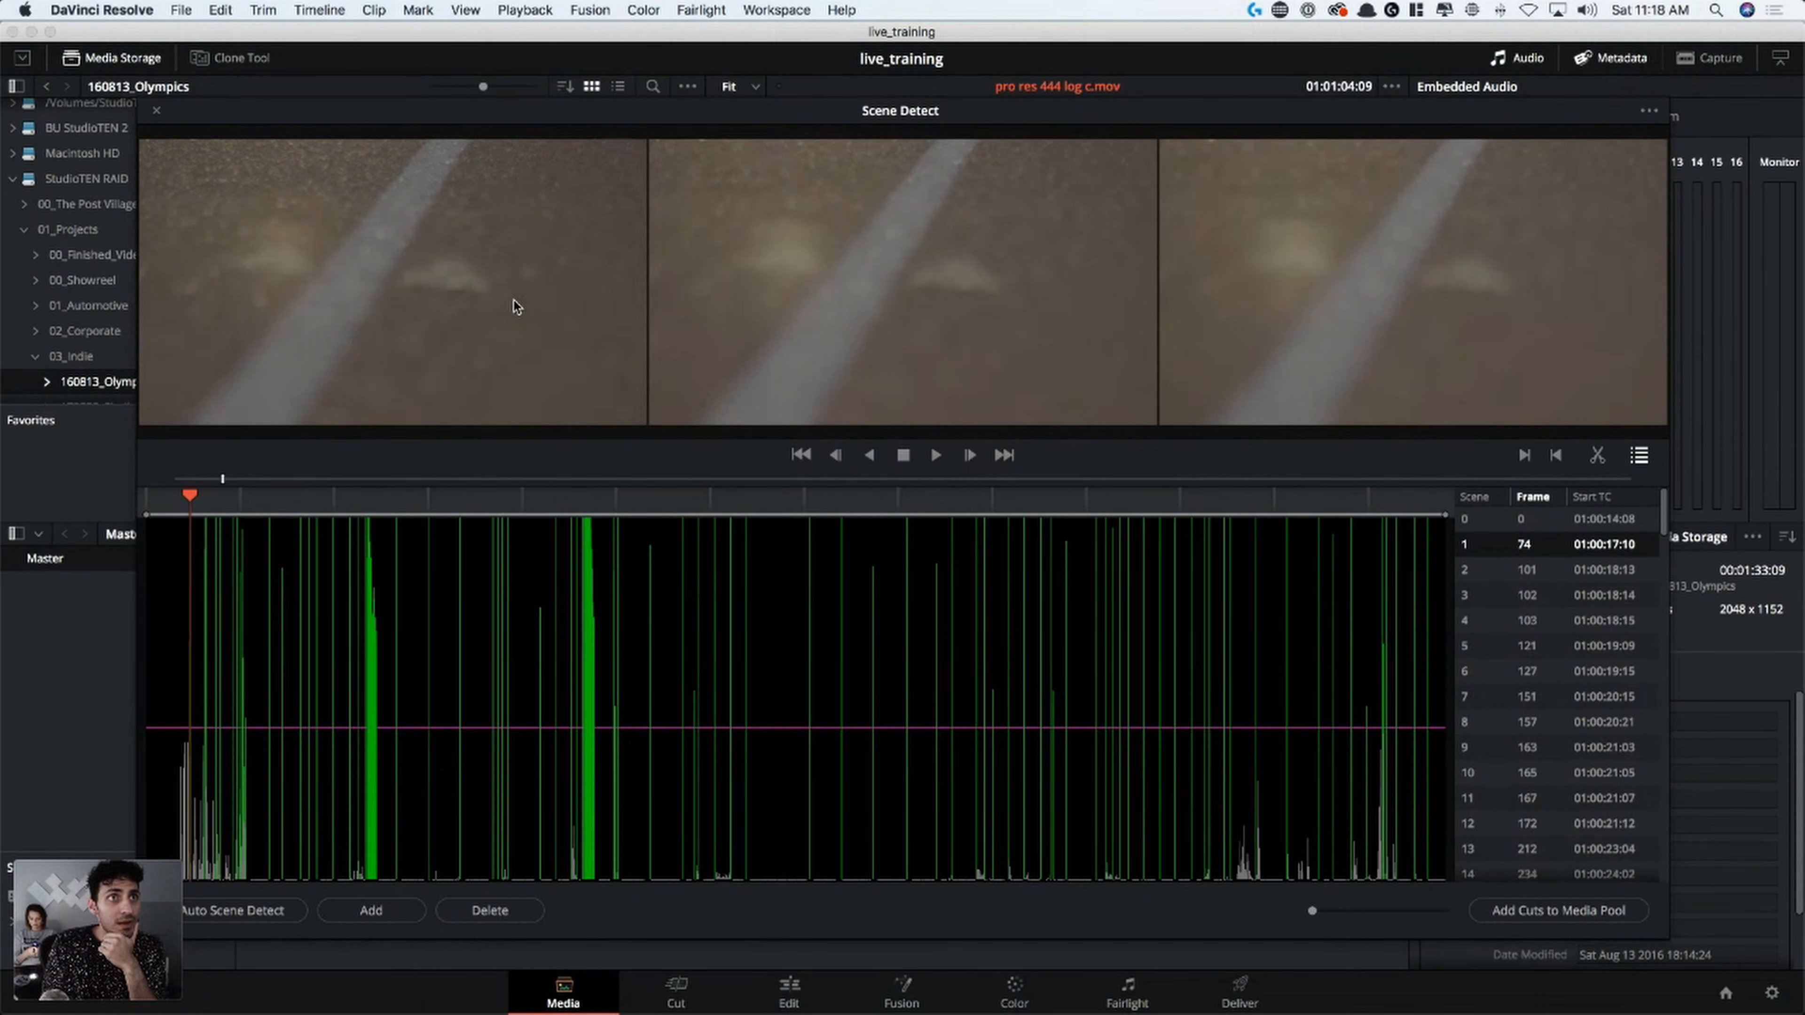
pyautogui.press('BackSpace')
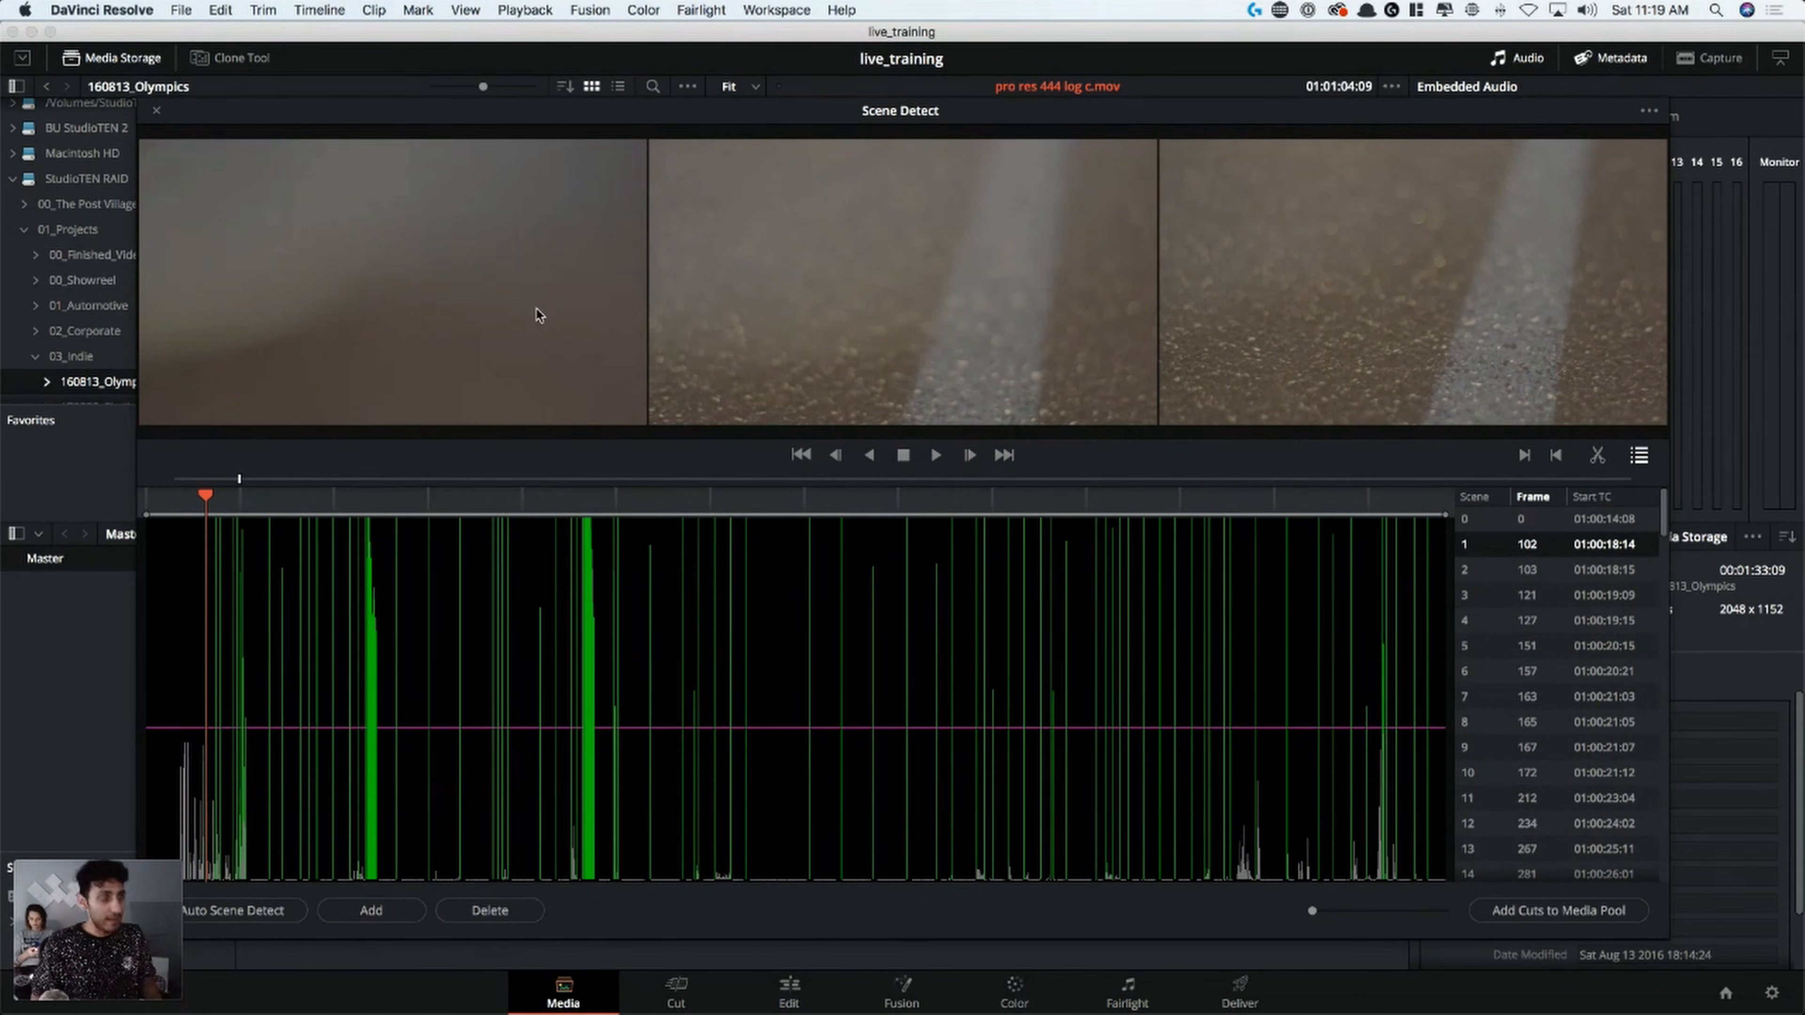
# Delete the false scene cuts at frame 103 and from frame 163 through frame 172 in the fade-in of the locker-room shot
pyautogui.press('Down')
pyautogui.press('BackSpace')
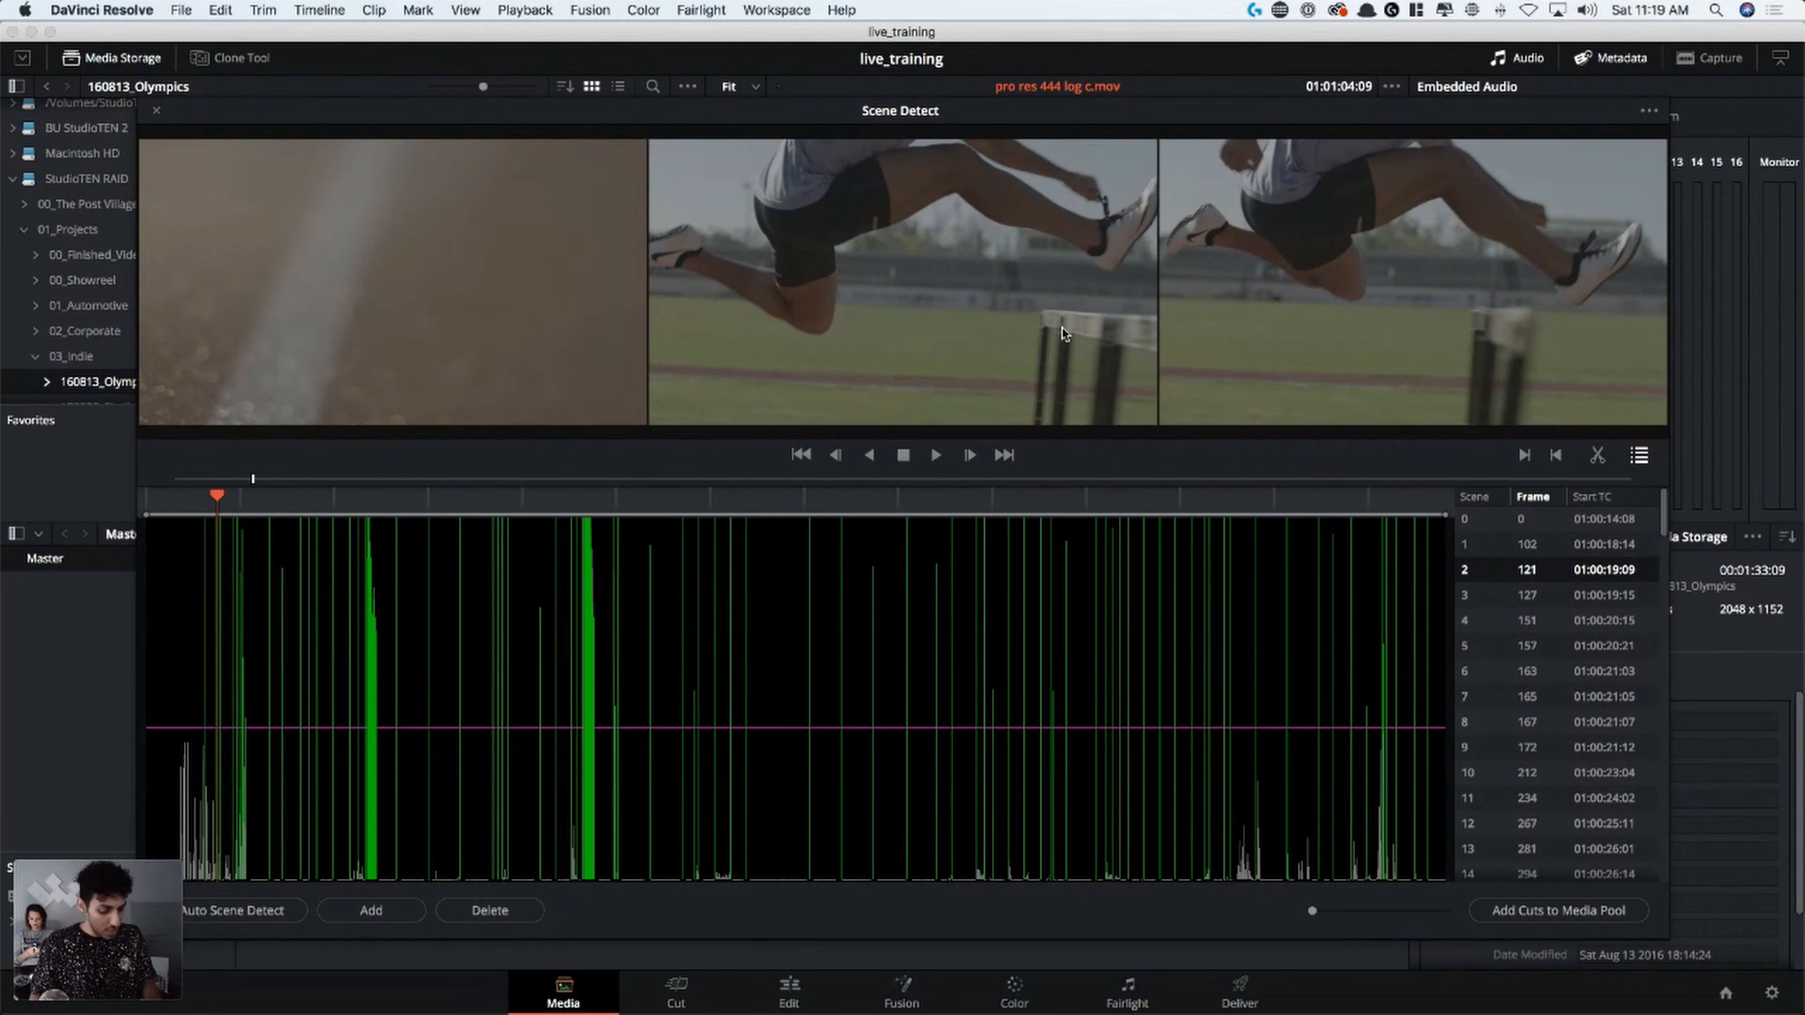
pyautogui.press('Down')
pyautogui.press('Down')
pyautogui.press('Down')
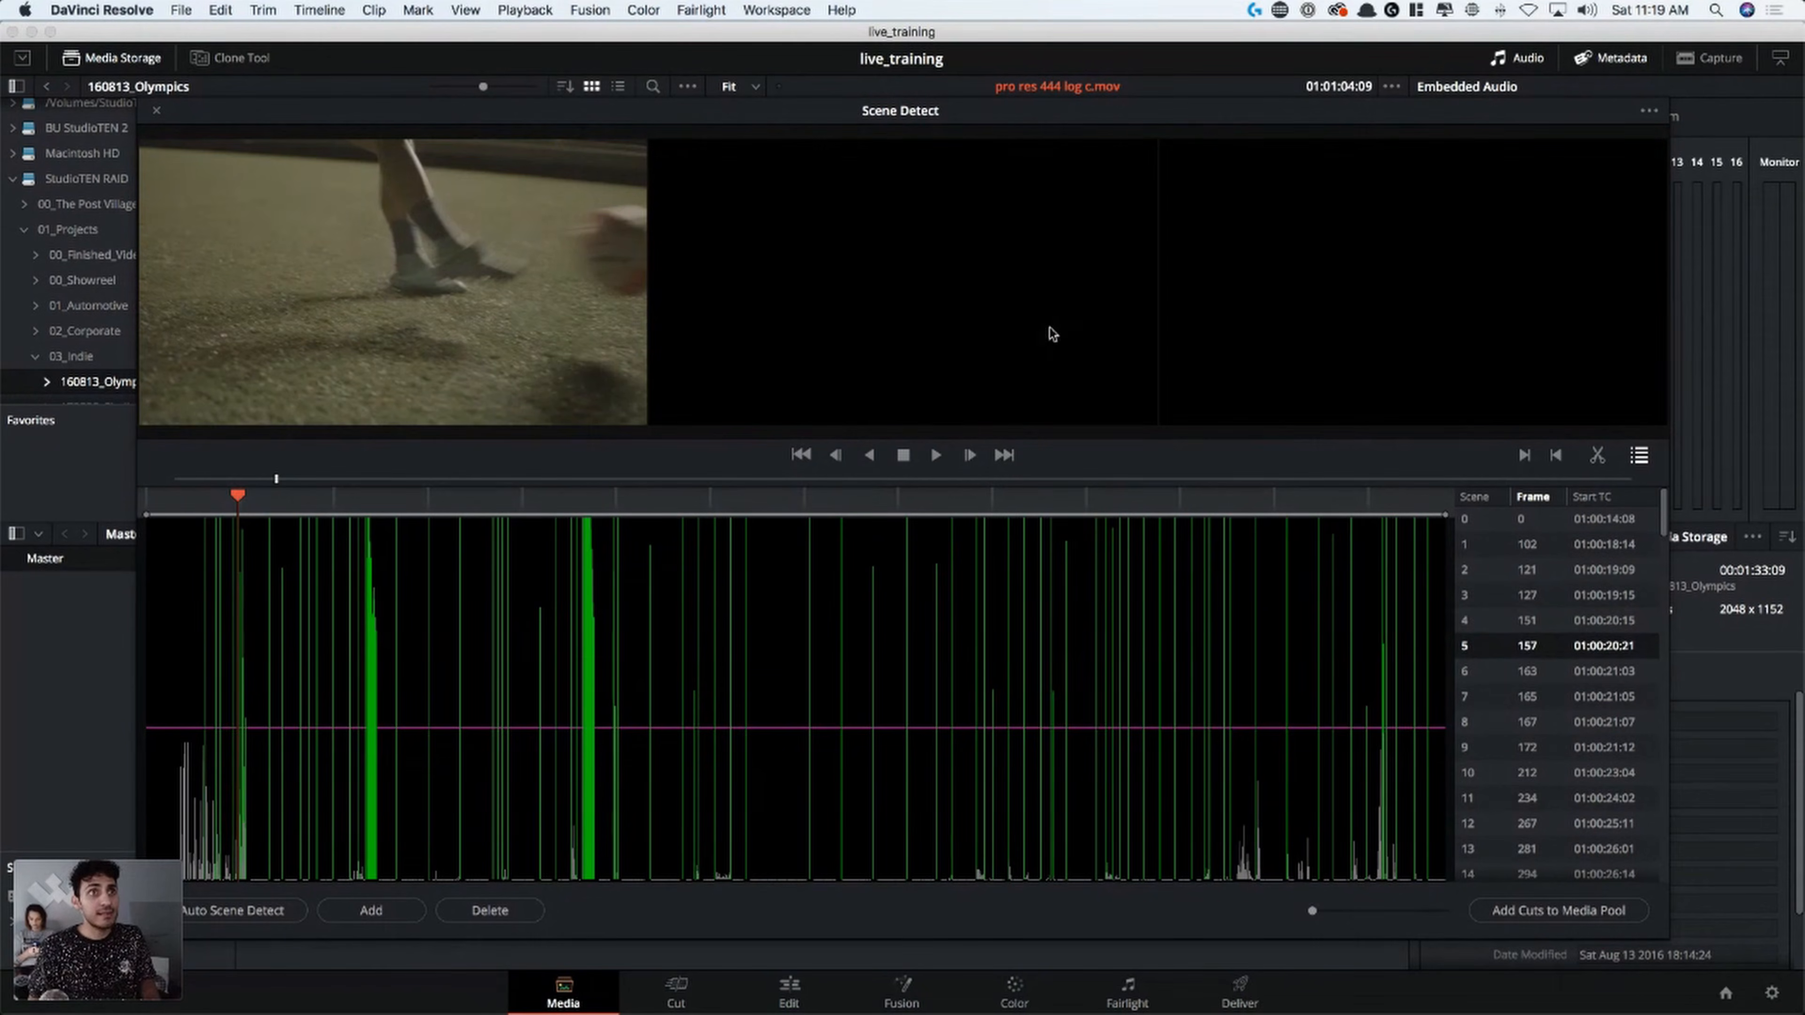
pyautogui.press('Down')
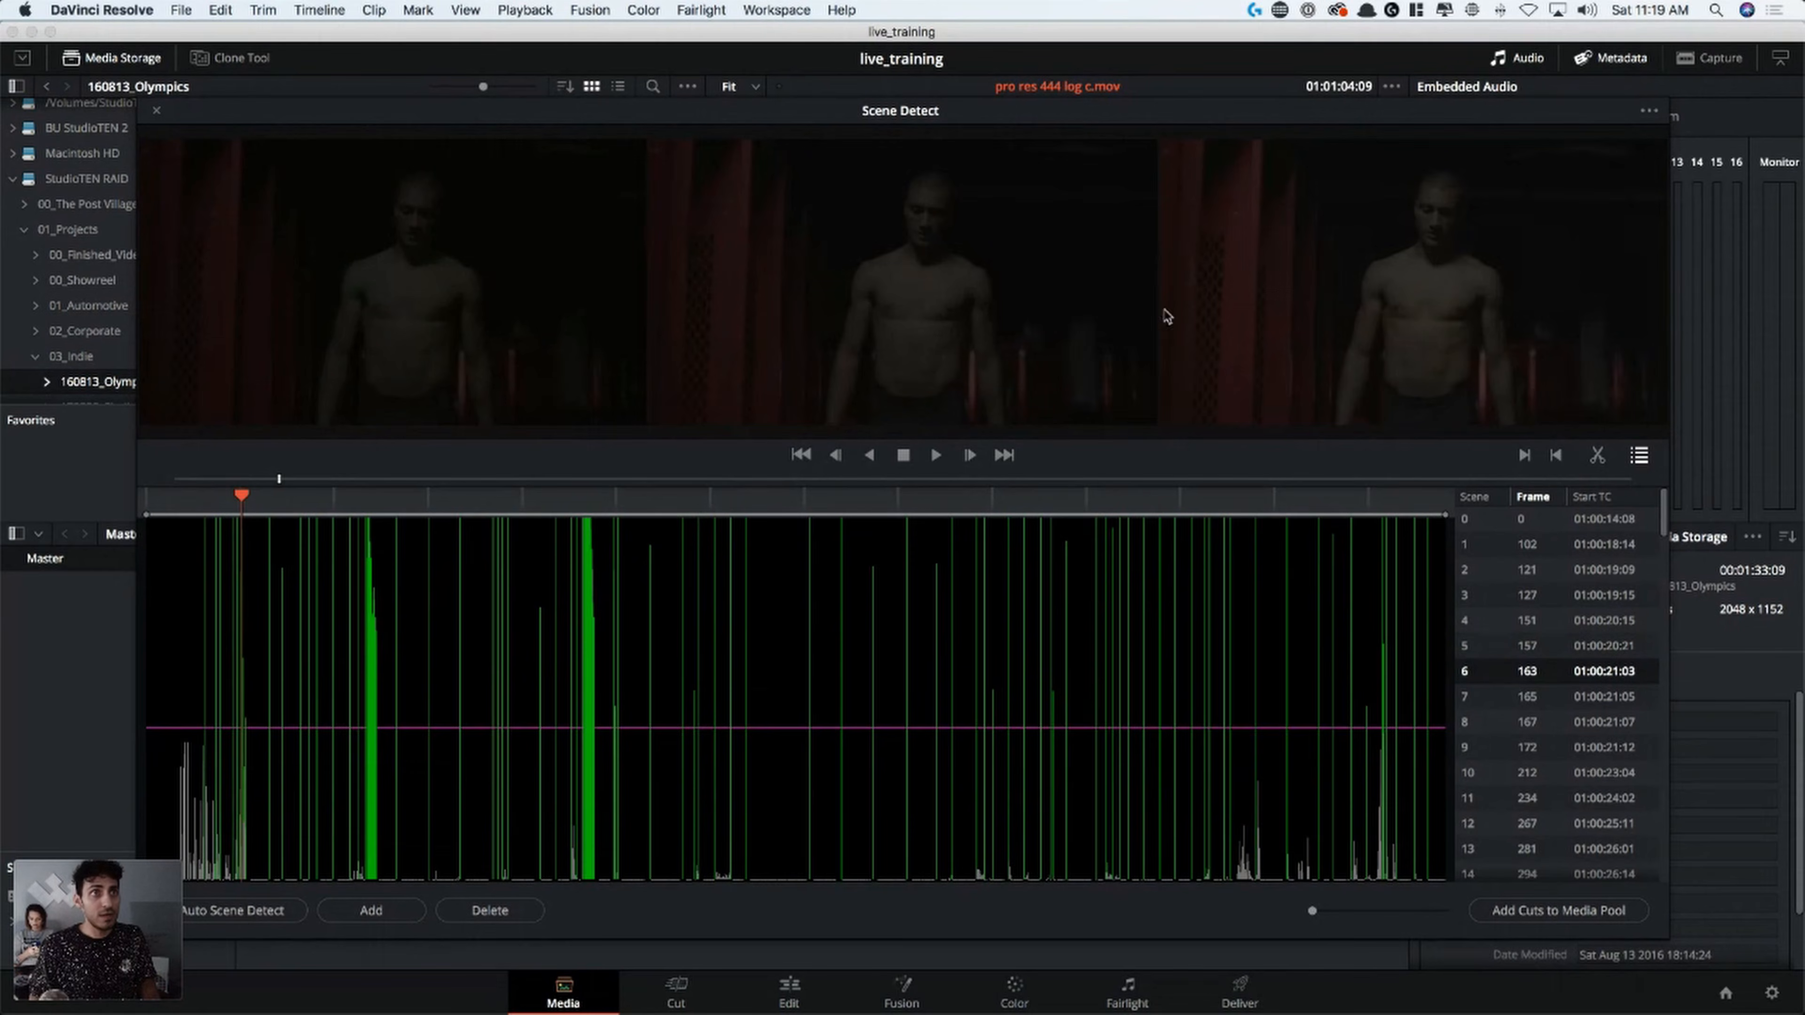
pyautogui.press('Delete')
pyautogui.press('Delete')
pyautogui.press('Delete')
pyautogui.press('Delete')
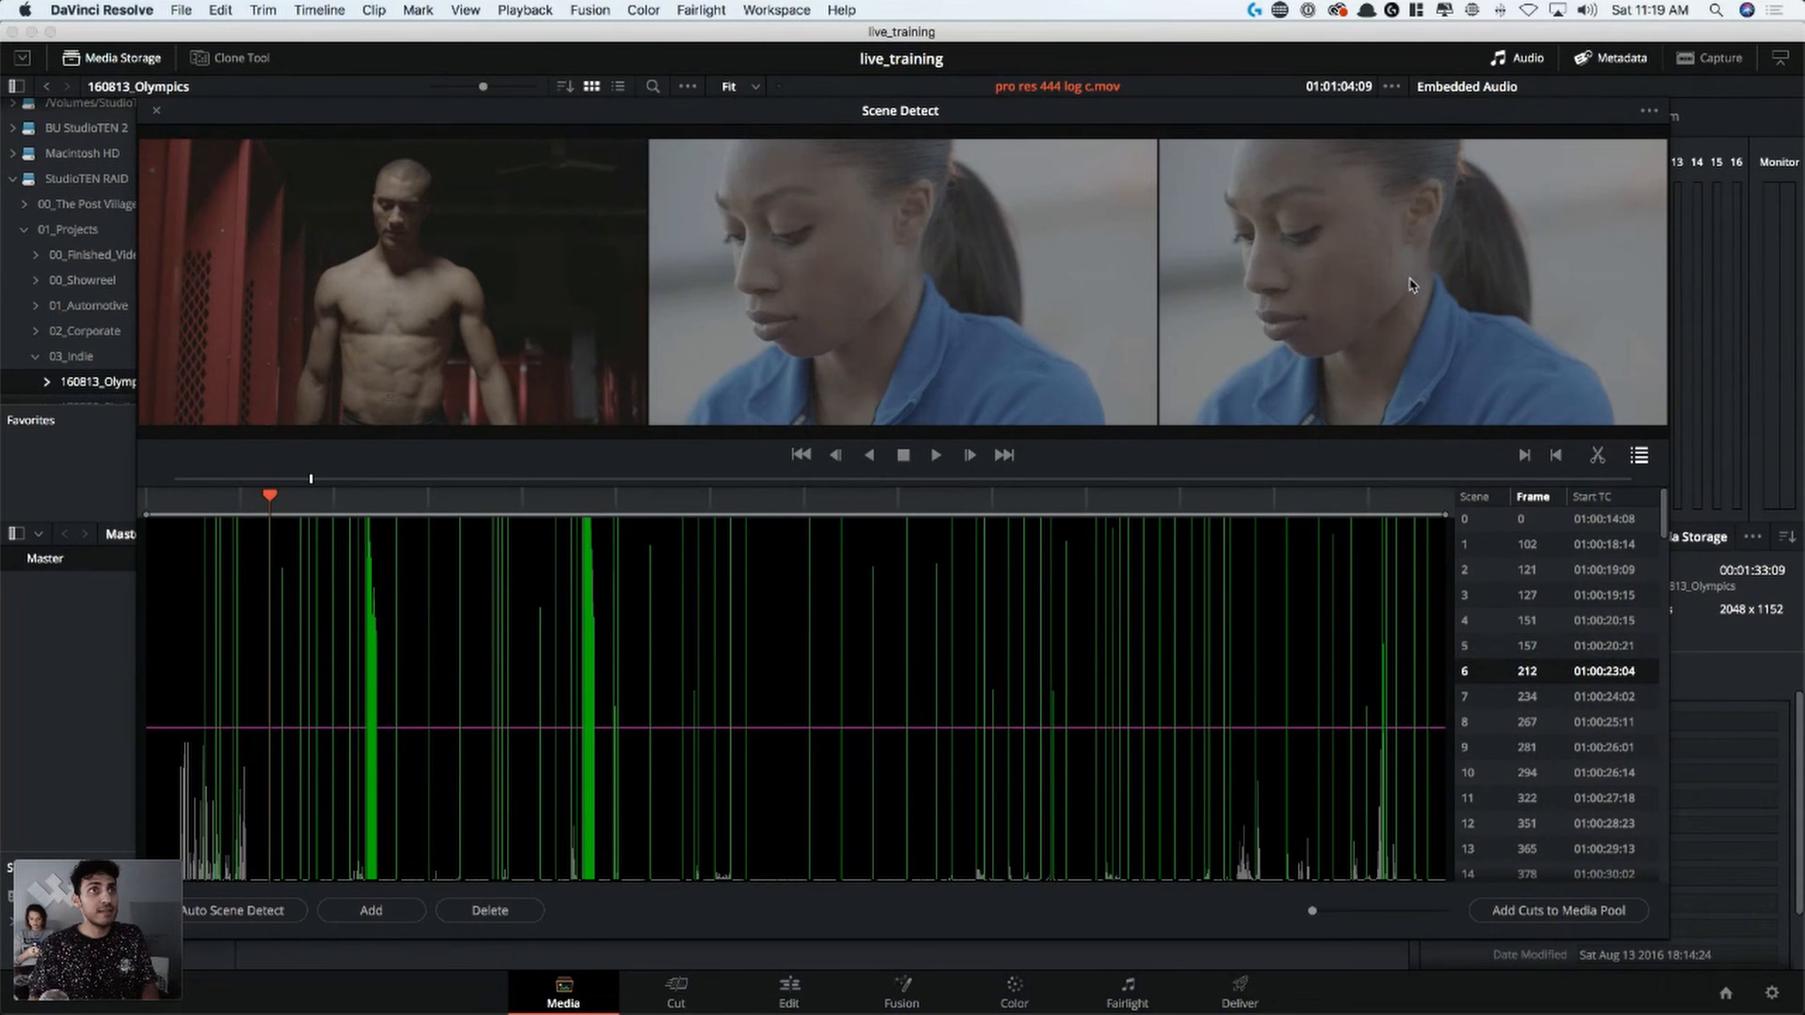
# Check the detected cuts from frame 212 to frame 381 by comparing their three preview frames
pyautogui.press('Down')
pyautogui.press('Down')
pyautogui.press('Down')
pyautogui.press('Down')
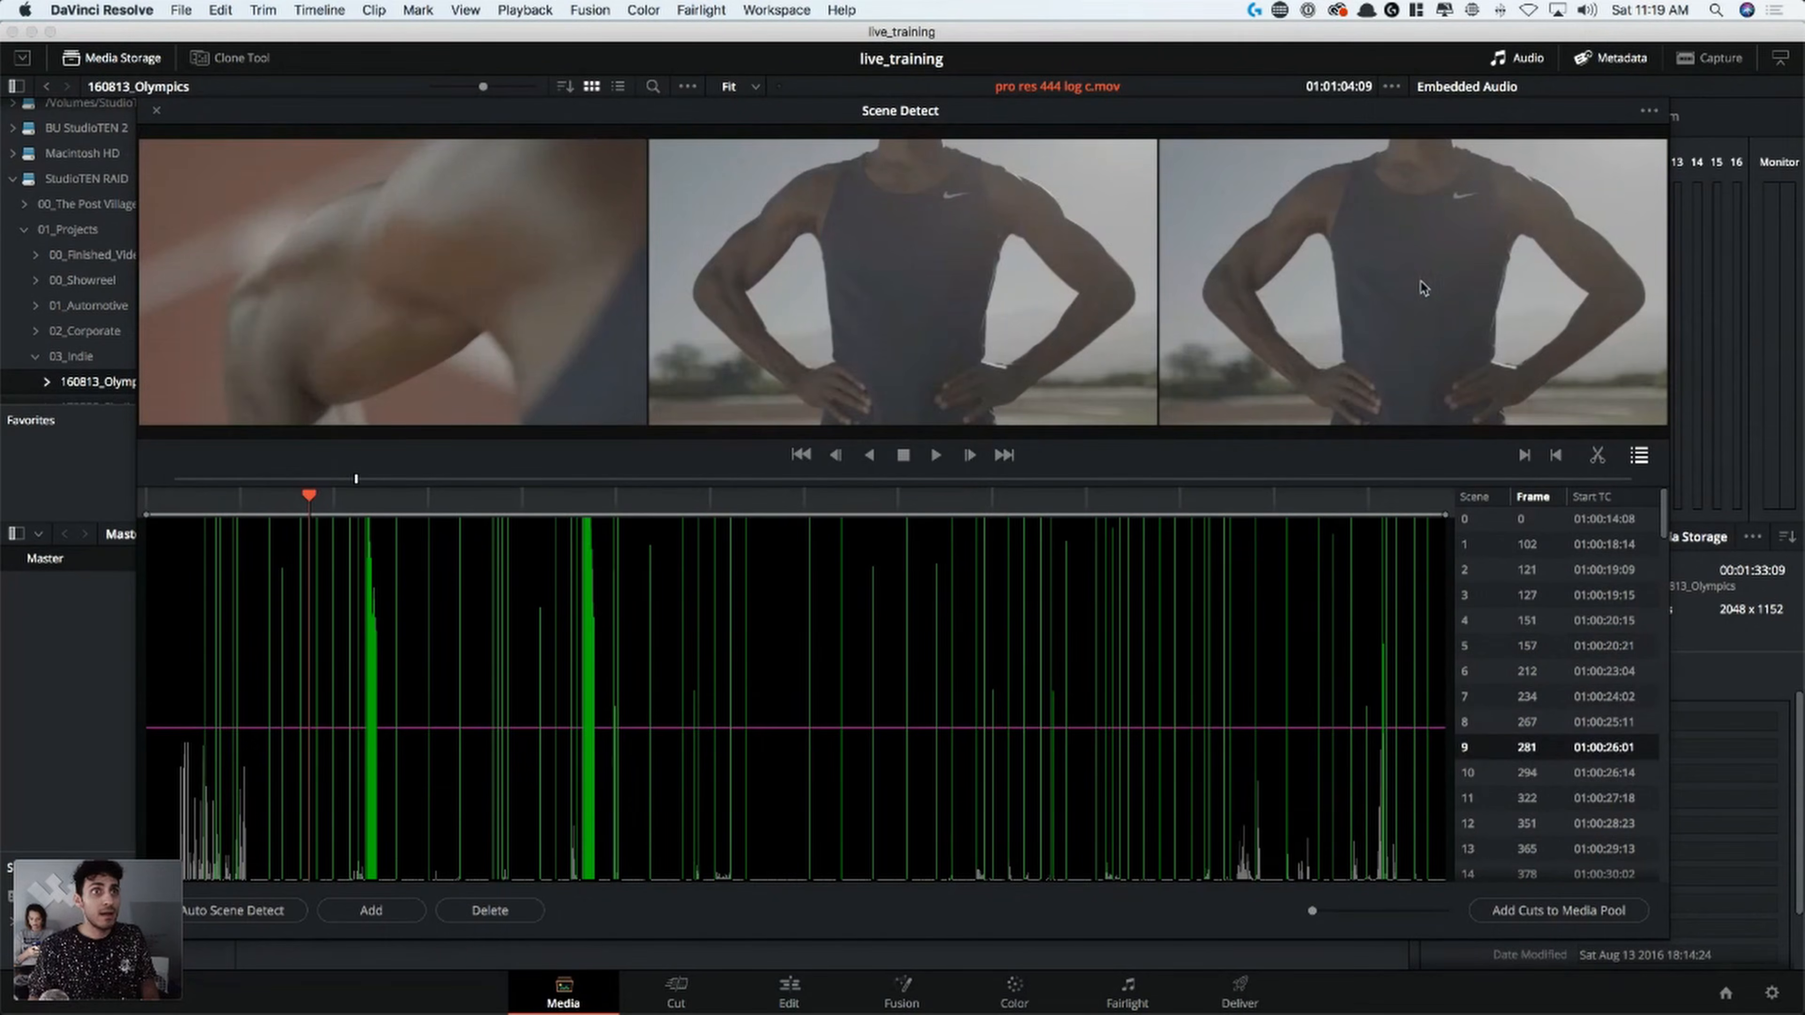
pyautogui.press('Down')
pyautogui.press('Down')
pyautogui.press('Down')
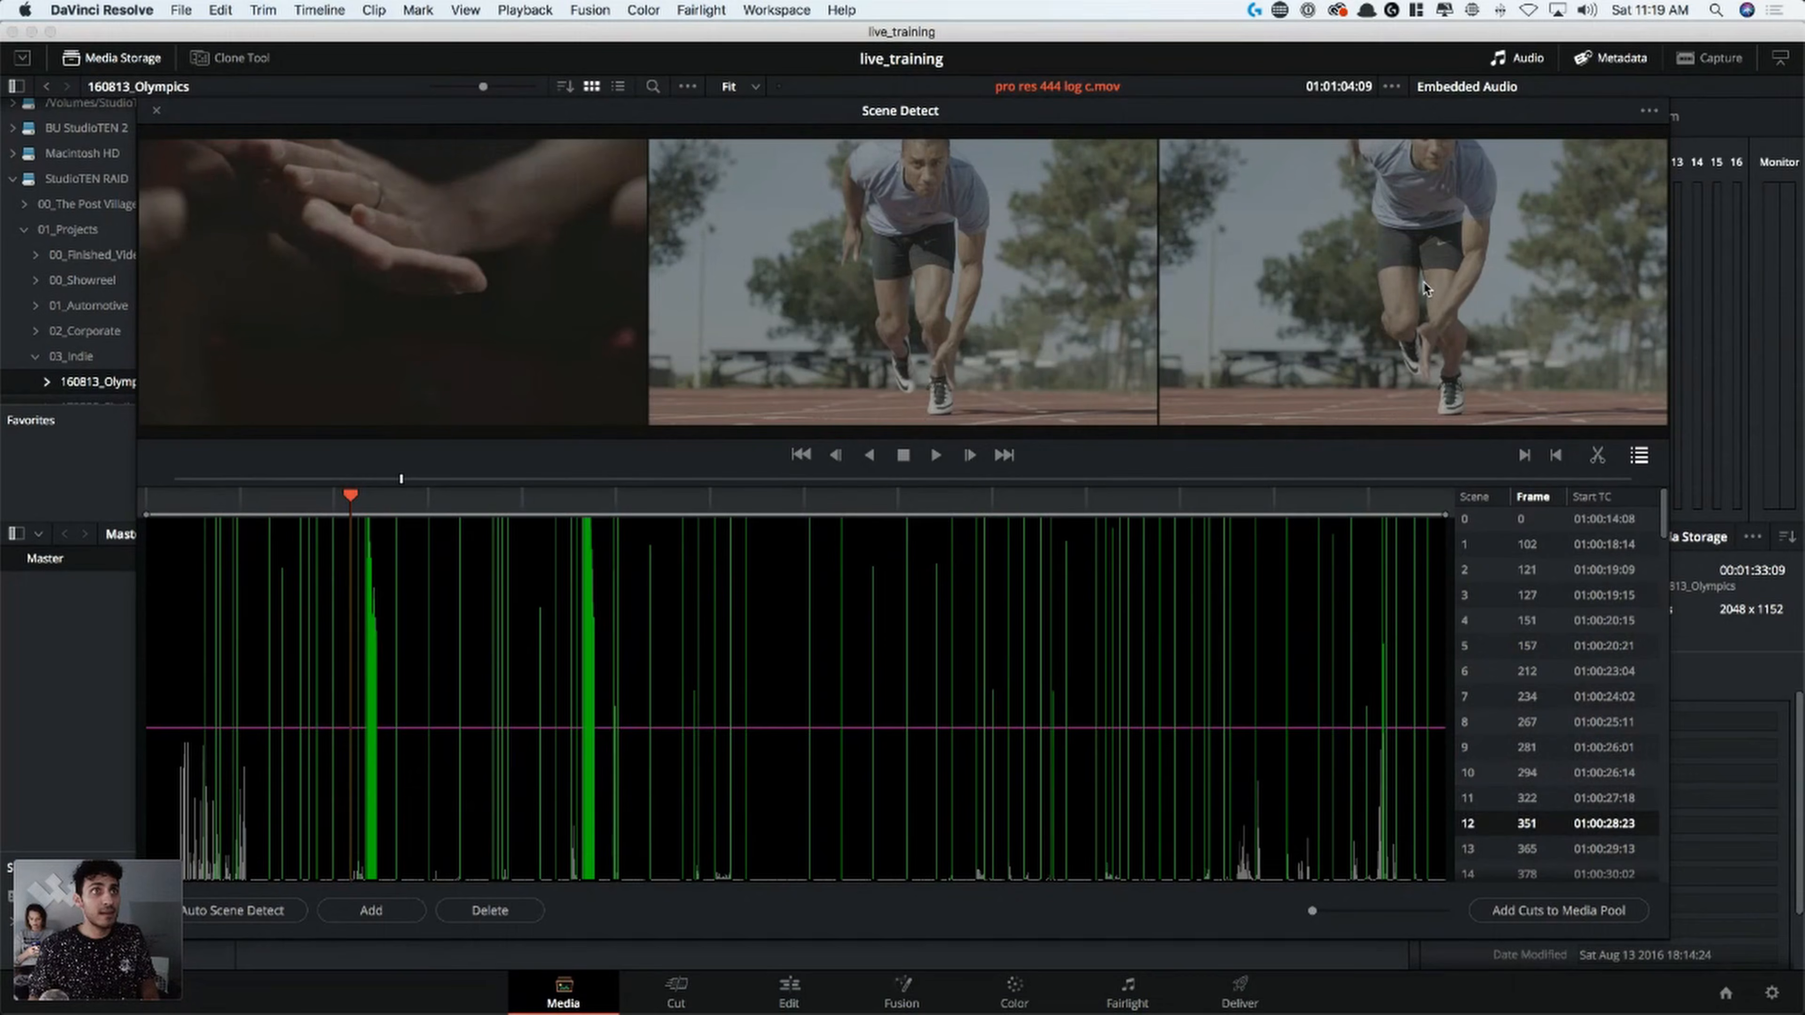
pyautogui.press('Down')
pyautogui.press('Down')
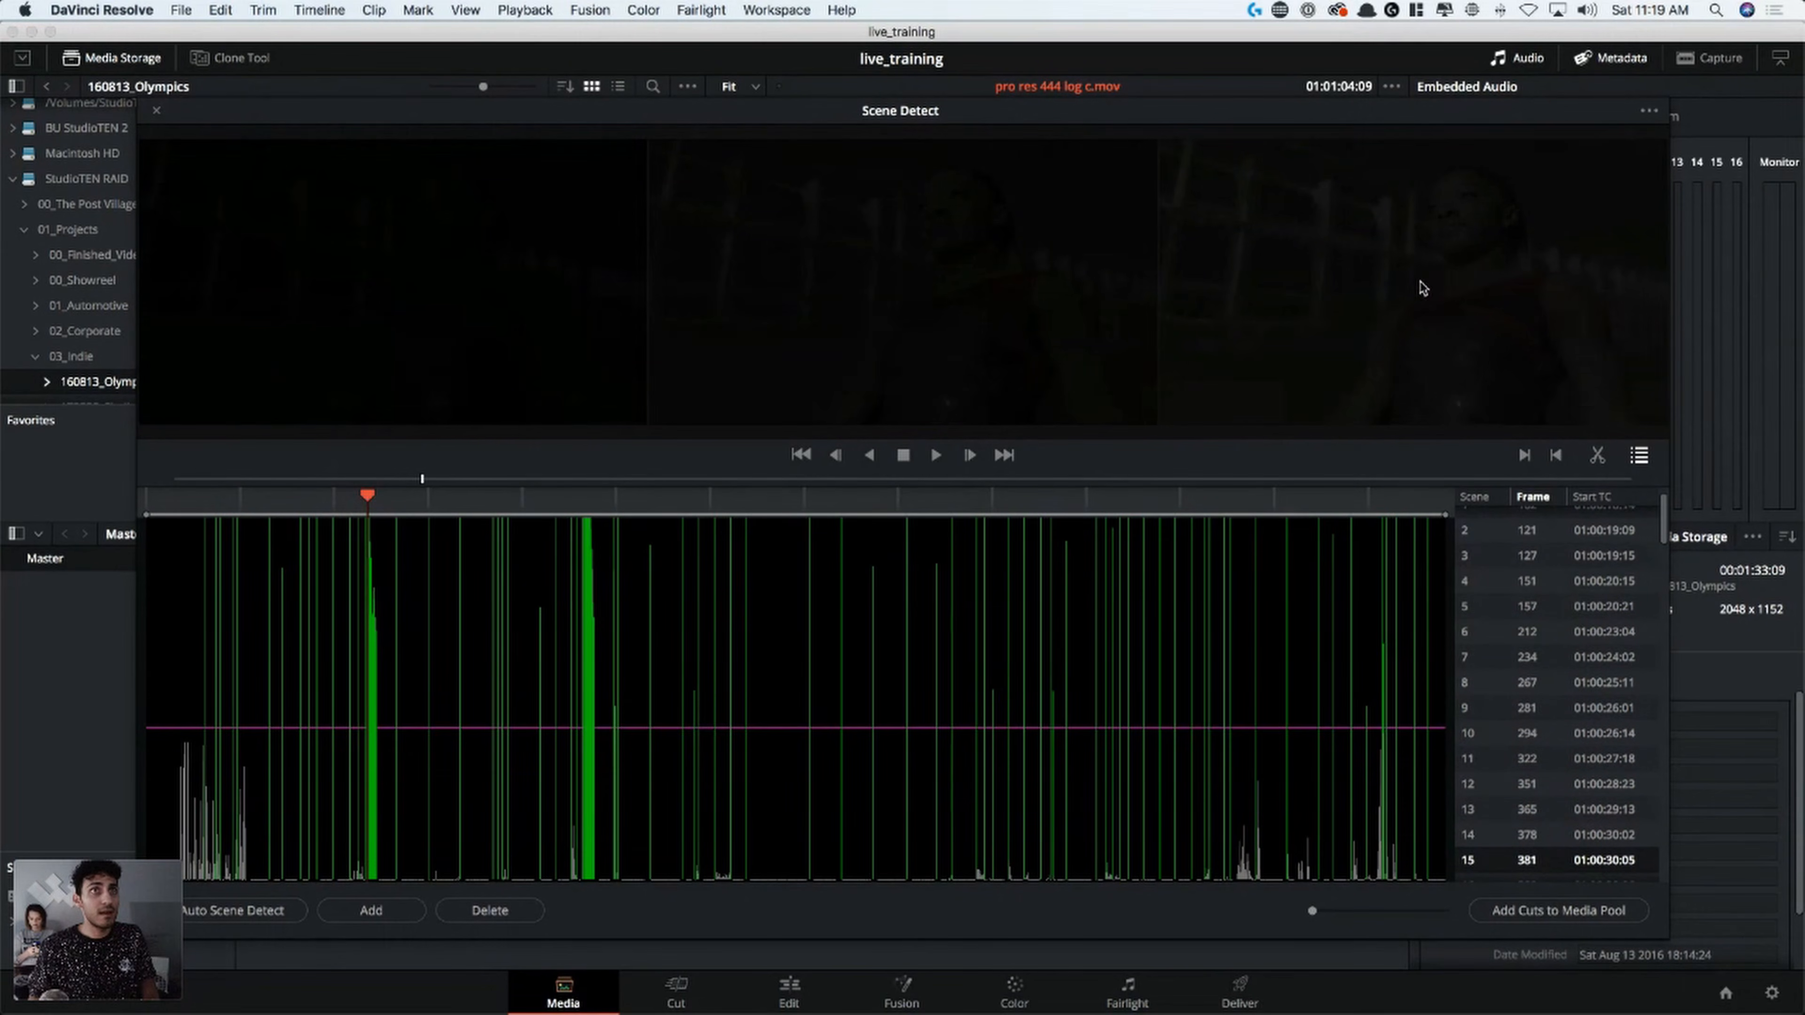
# Delete the false cuts in the gymnast shot's fade-in, from frame 381 through frame 396, and review the shot before the frame 431 cut
pyautogui.press('Right')
pyautogui.press('Right')
pyautogui.press('Right')
pyautogui.press('Right')
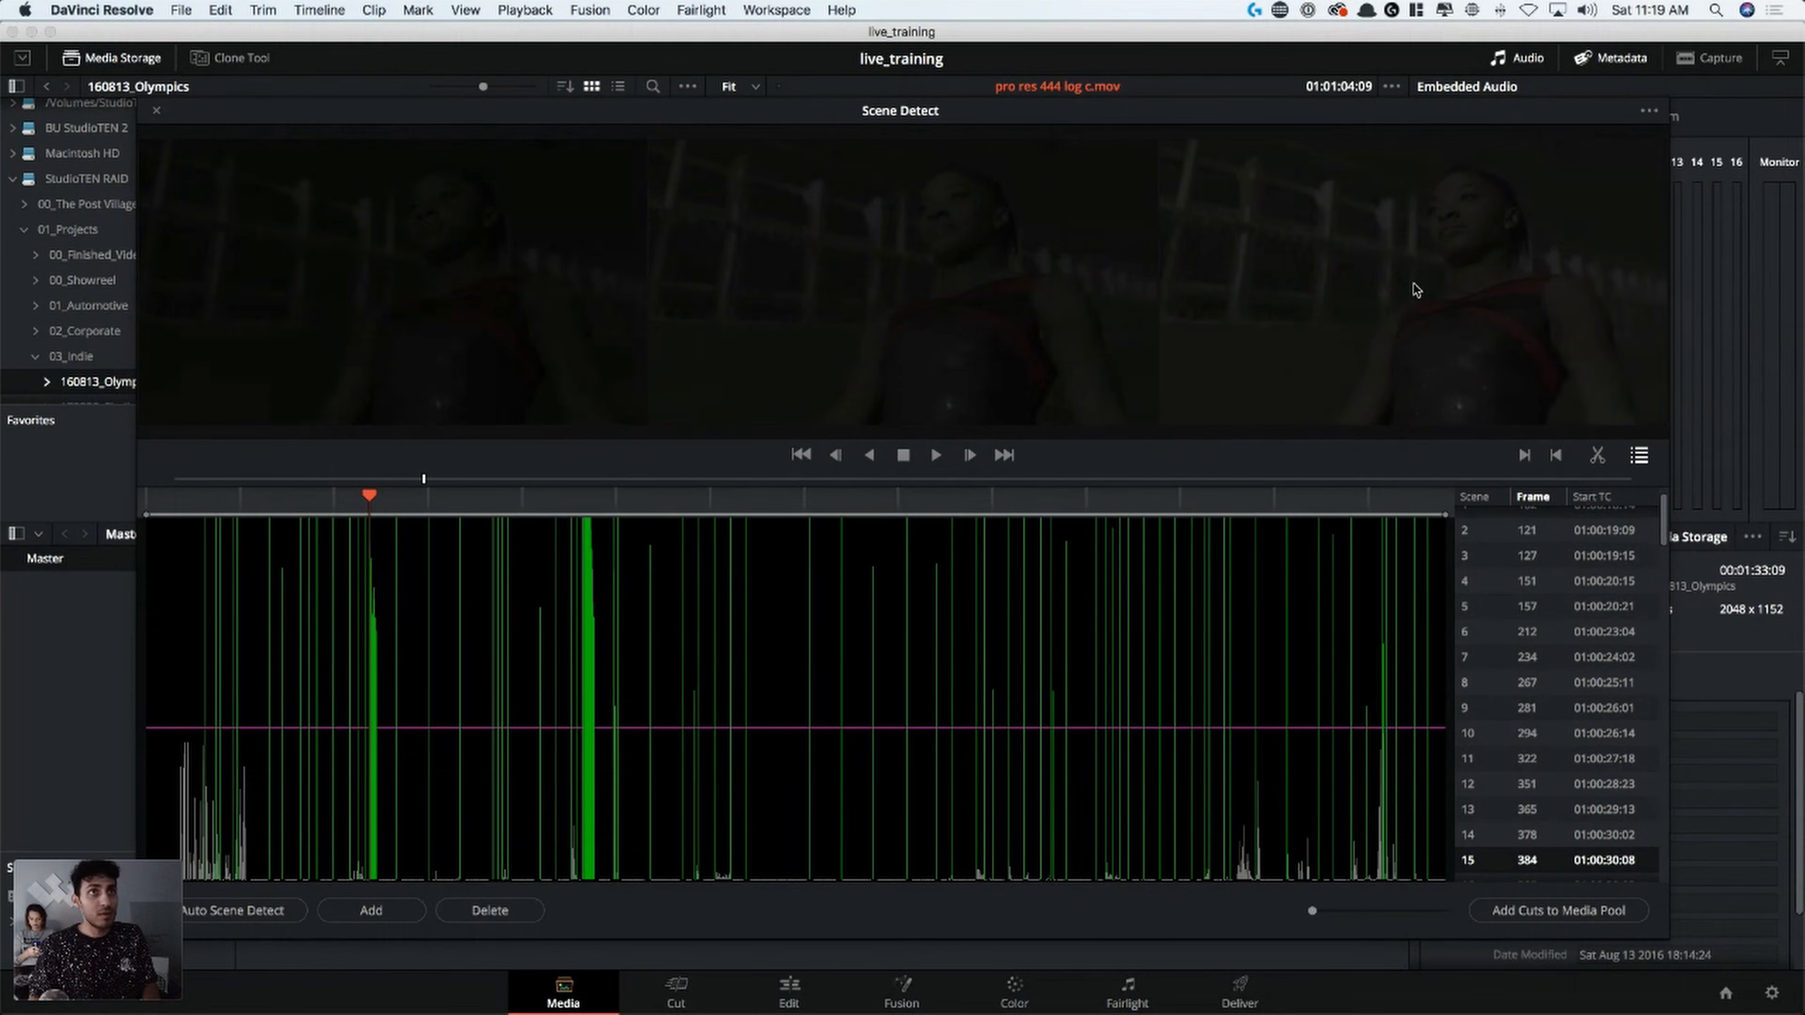
pyautogui.press('Right')
pyautogui.press('Right')
pyautogui.press('Right')
pyautogui.press('Right')
pyautogui.press('Right')
pyautogui.press('Right')
pyautogui.press('Right')
pyautogui.press('Right')
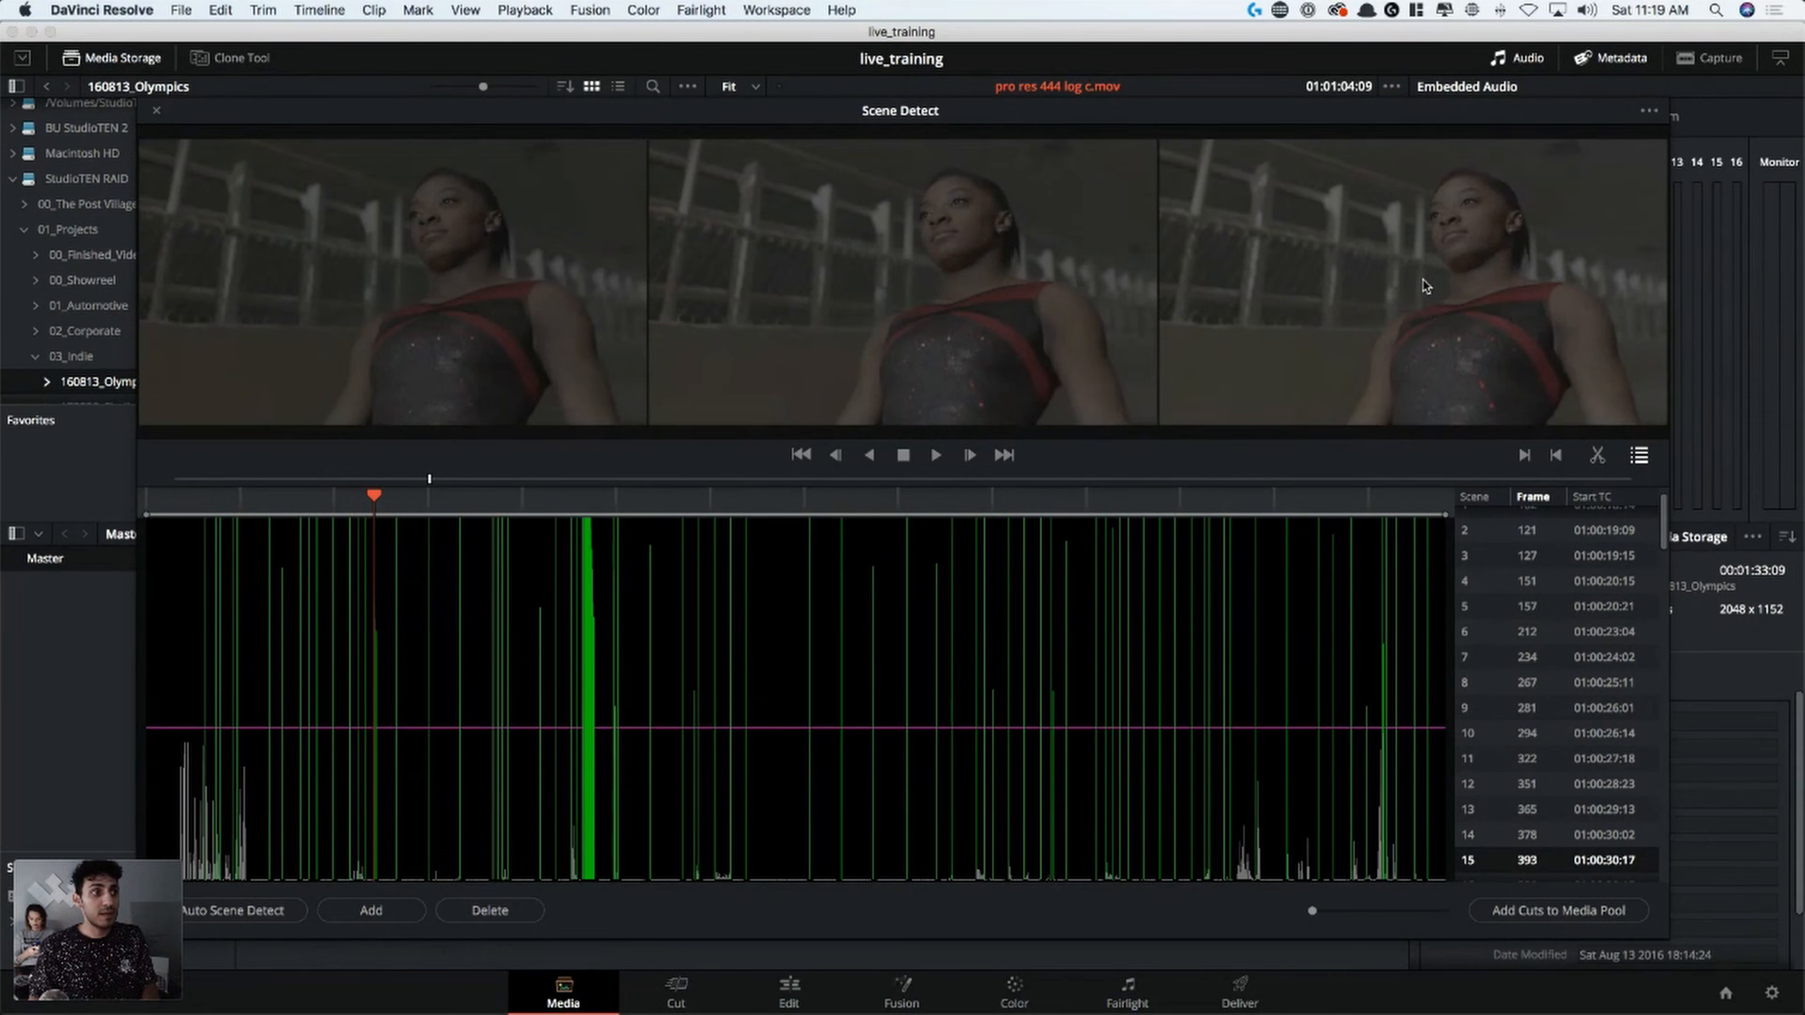
pyautogui.press('Right')
pyautogui.press('Right')
pyautogui.press('Right')
pyautogui.press('Right')
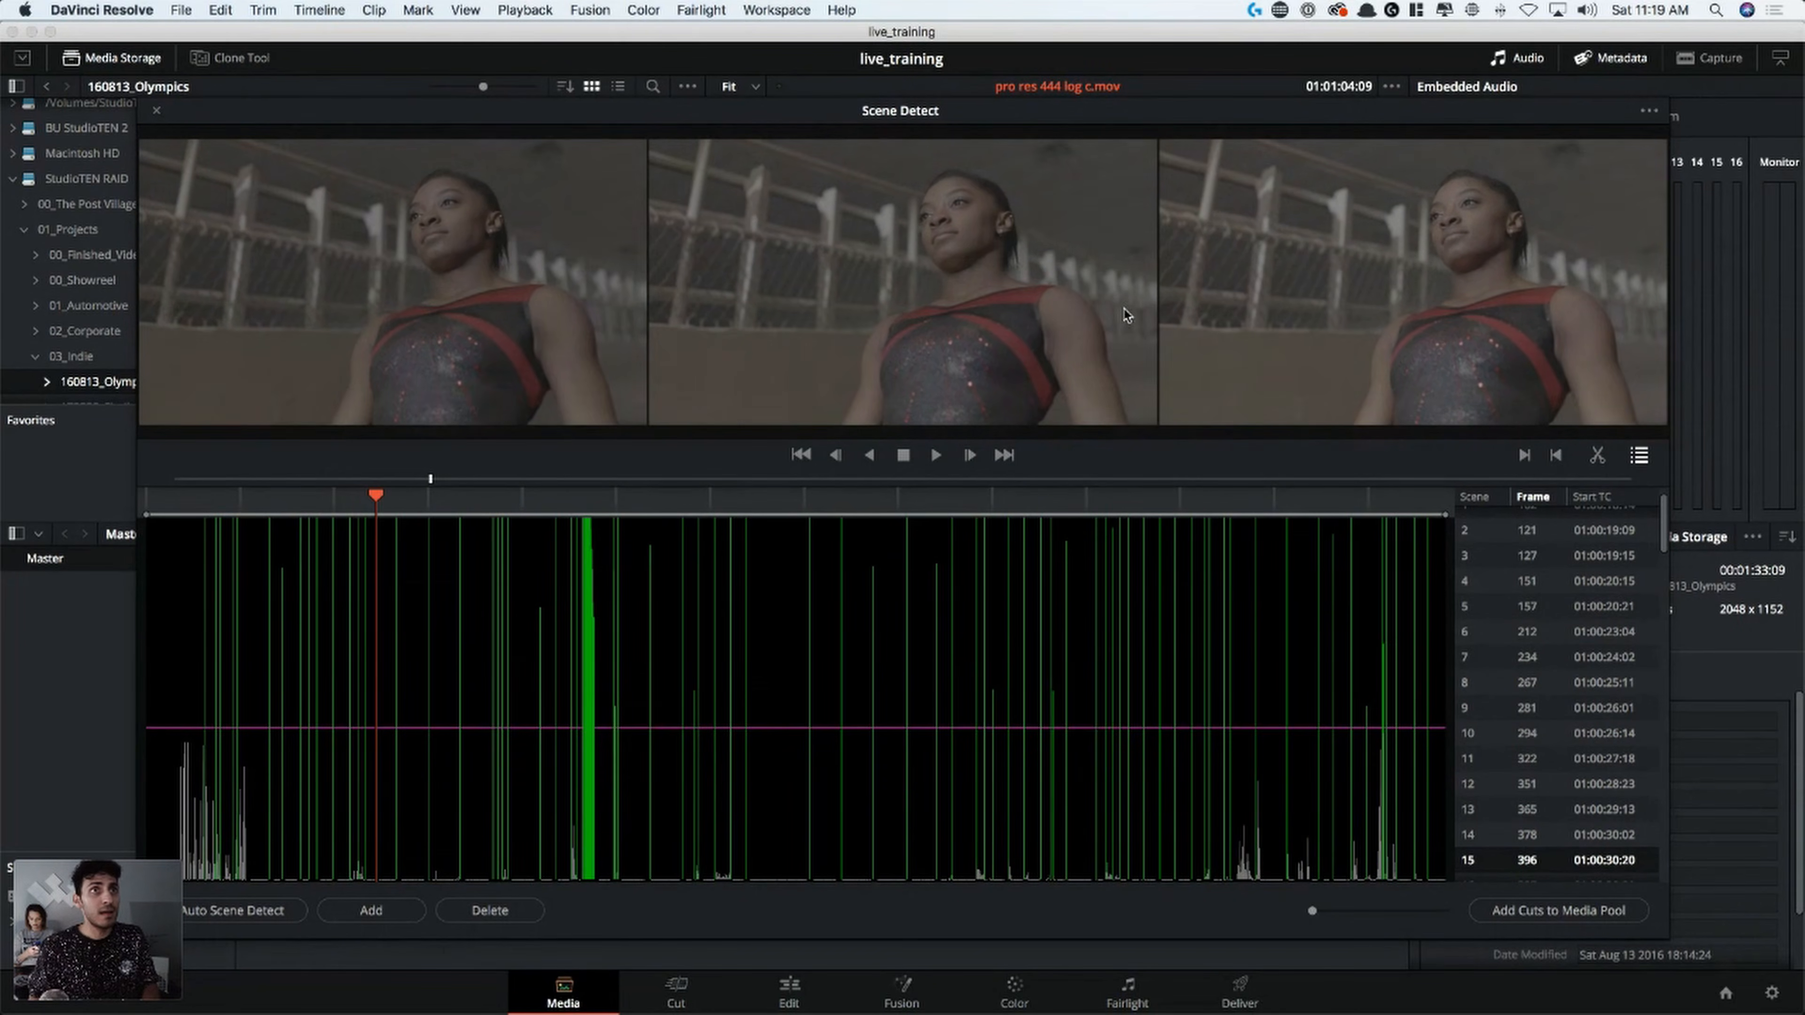
pyautogui.press('Down')
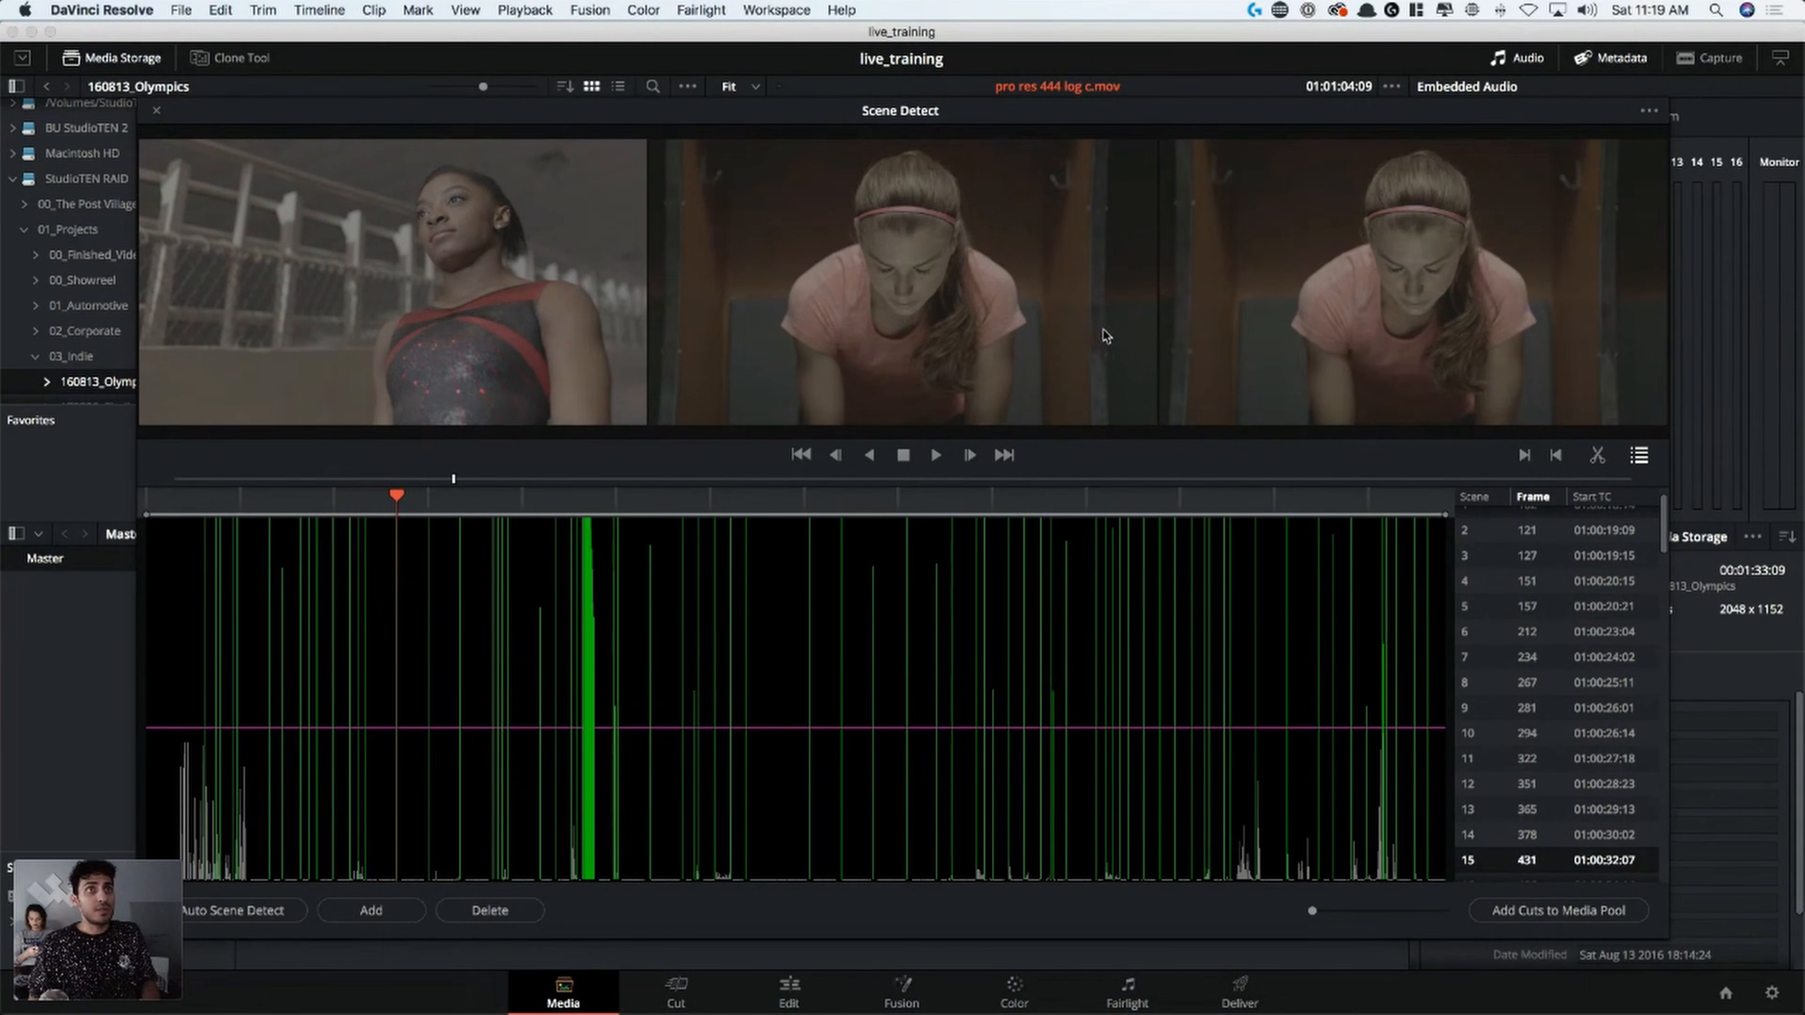
pyautogui.moveTo(397, 506); pyautogui.dragTo(387, 517)
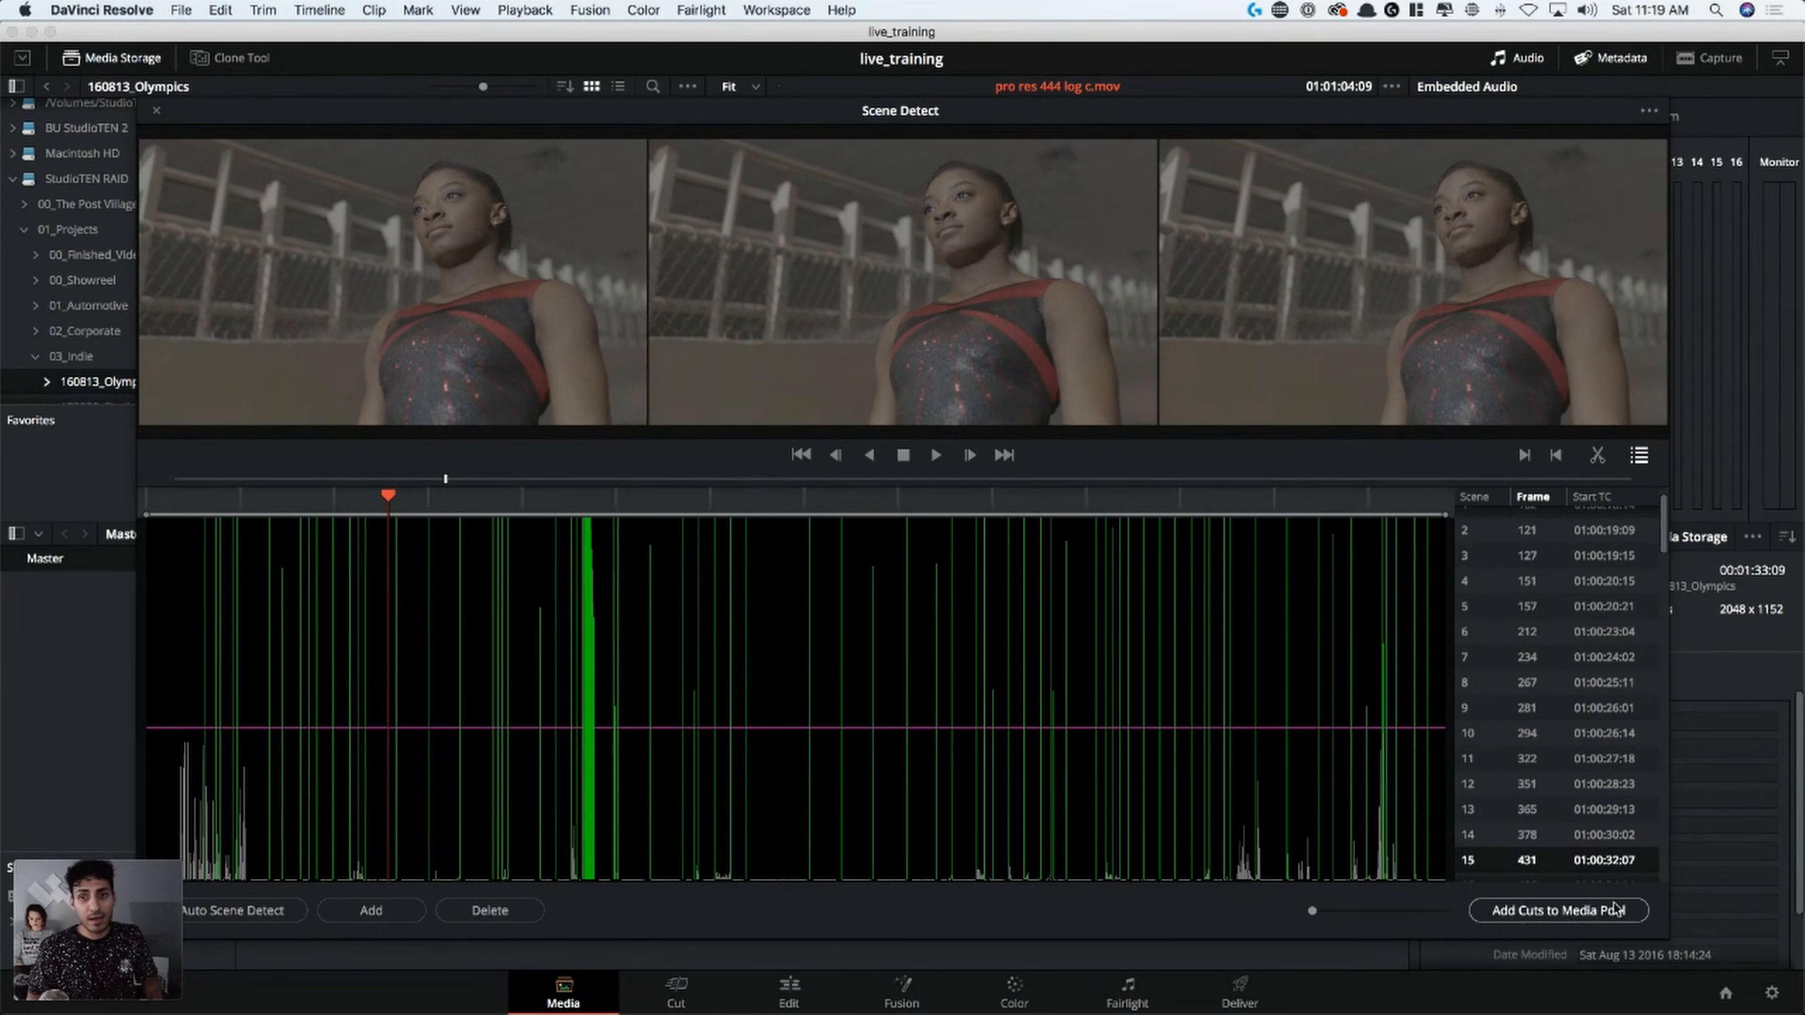
# Add the detected cuts to the media pool and close the Scene Detect window
pyautogui.click(1573, 915)
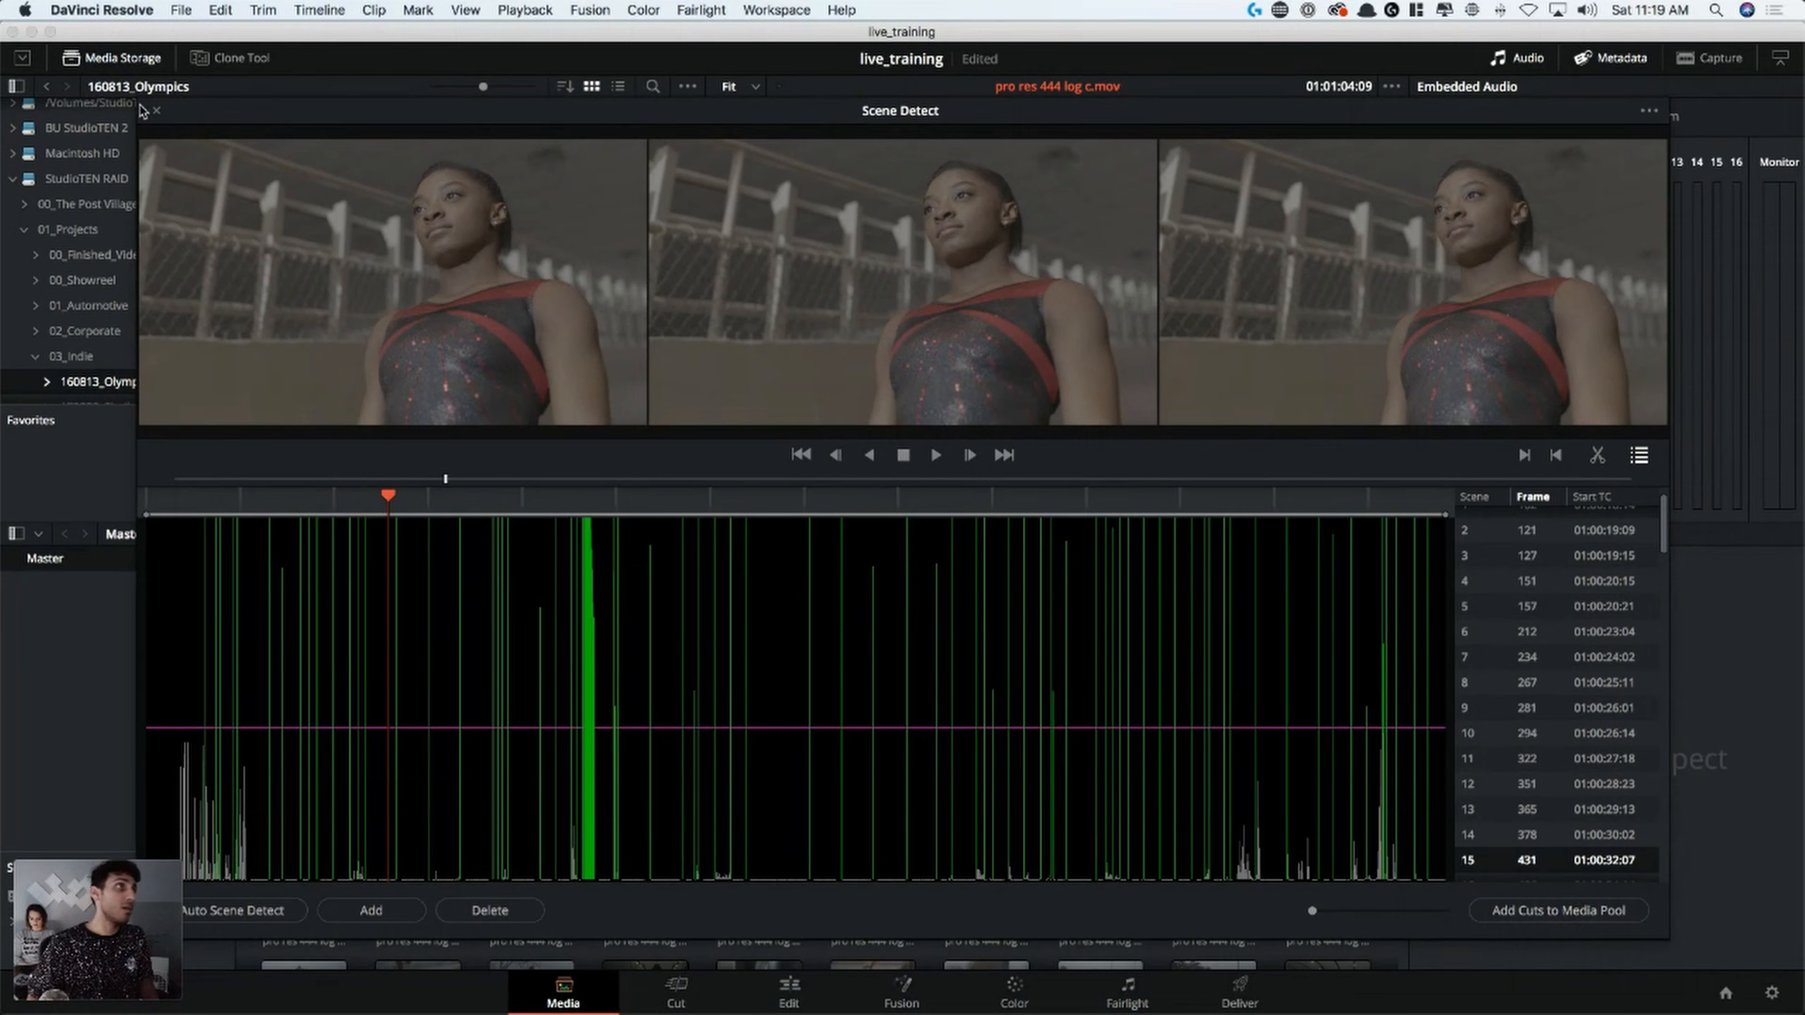
pyautogui.moveTo(153, 114); pyautogui.dragTo(158, 112)
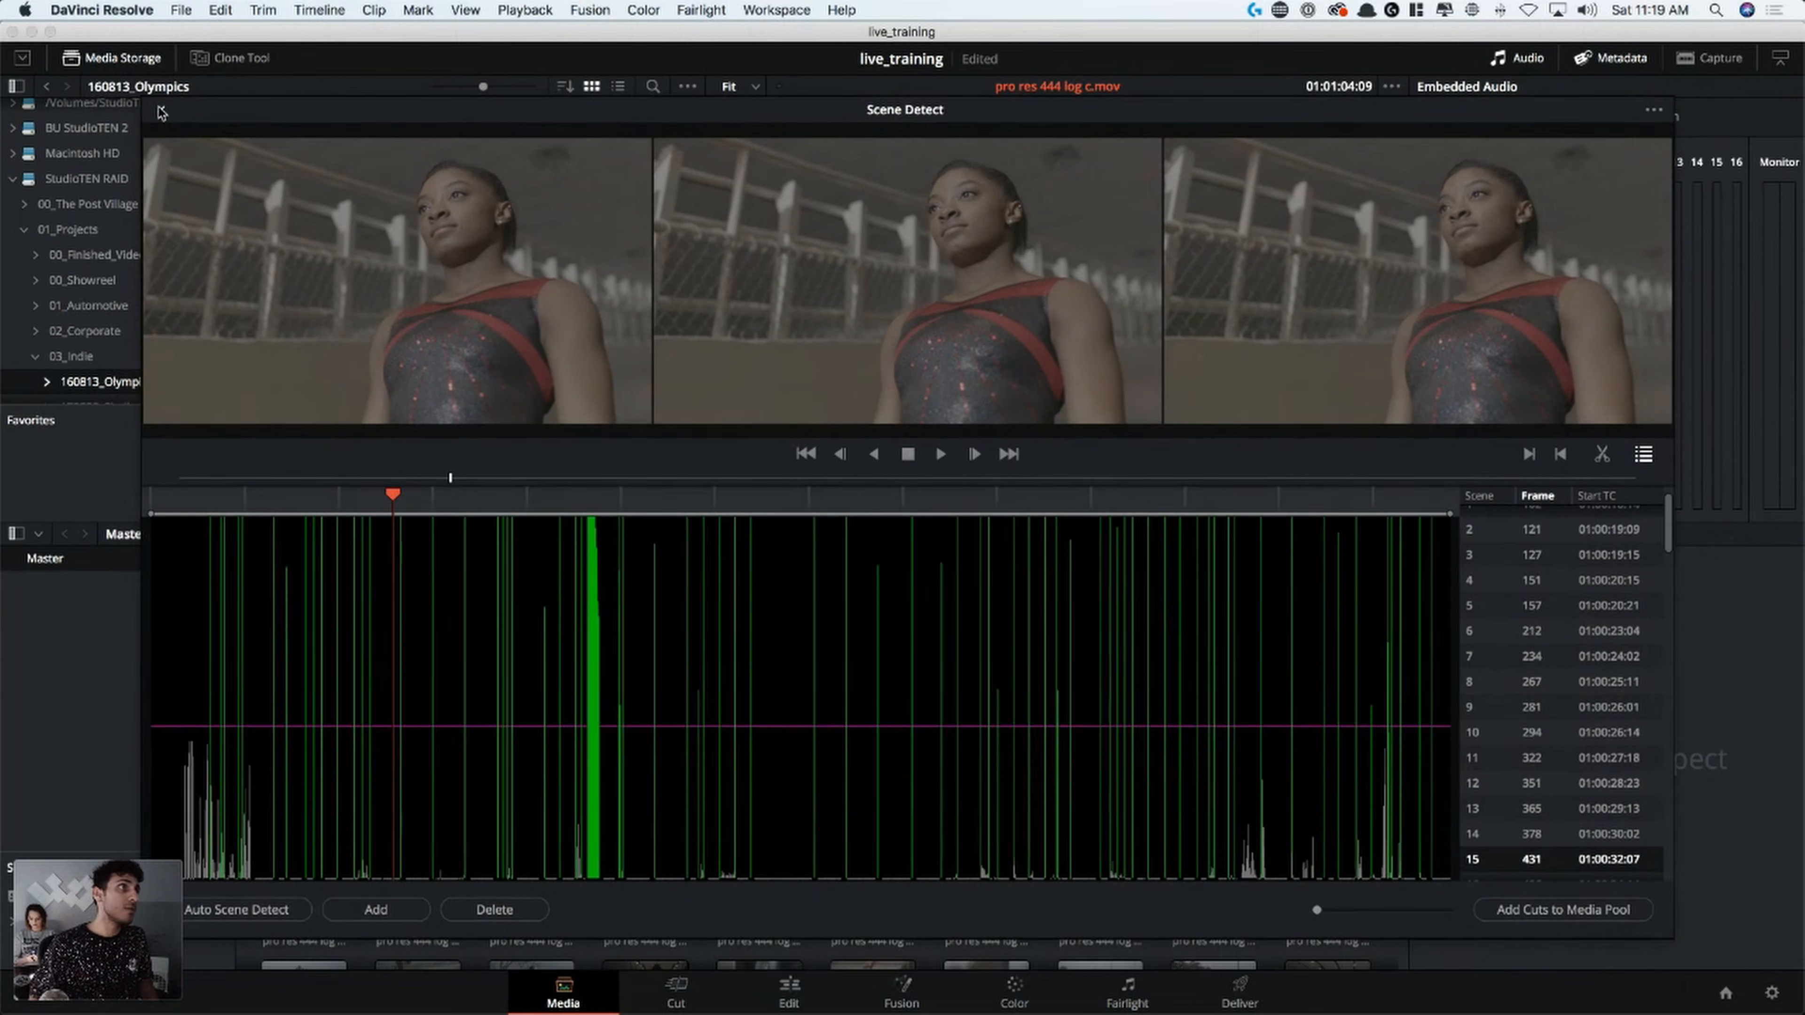
pyautogui.click(161, 112)
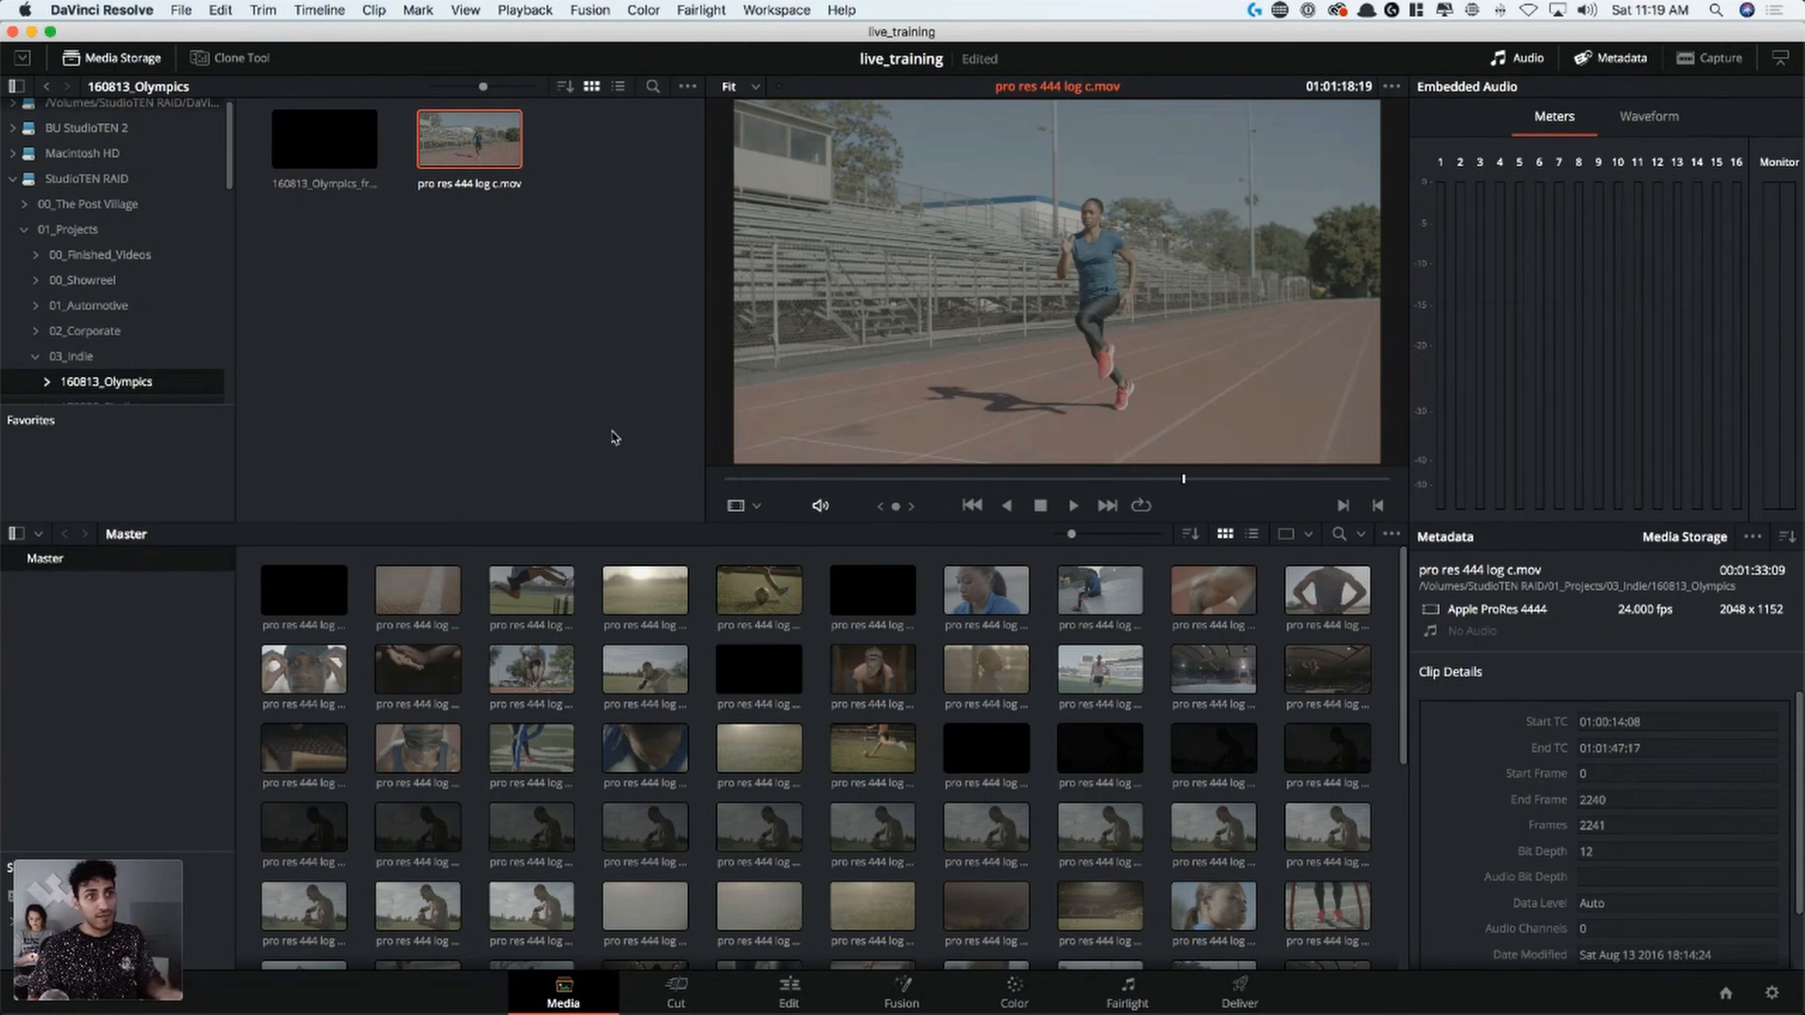
# Preview the gymnast clip in the media pool and create a timeline from it named simone_hero_from_resolve
pyautogui.click(766, 667)
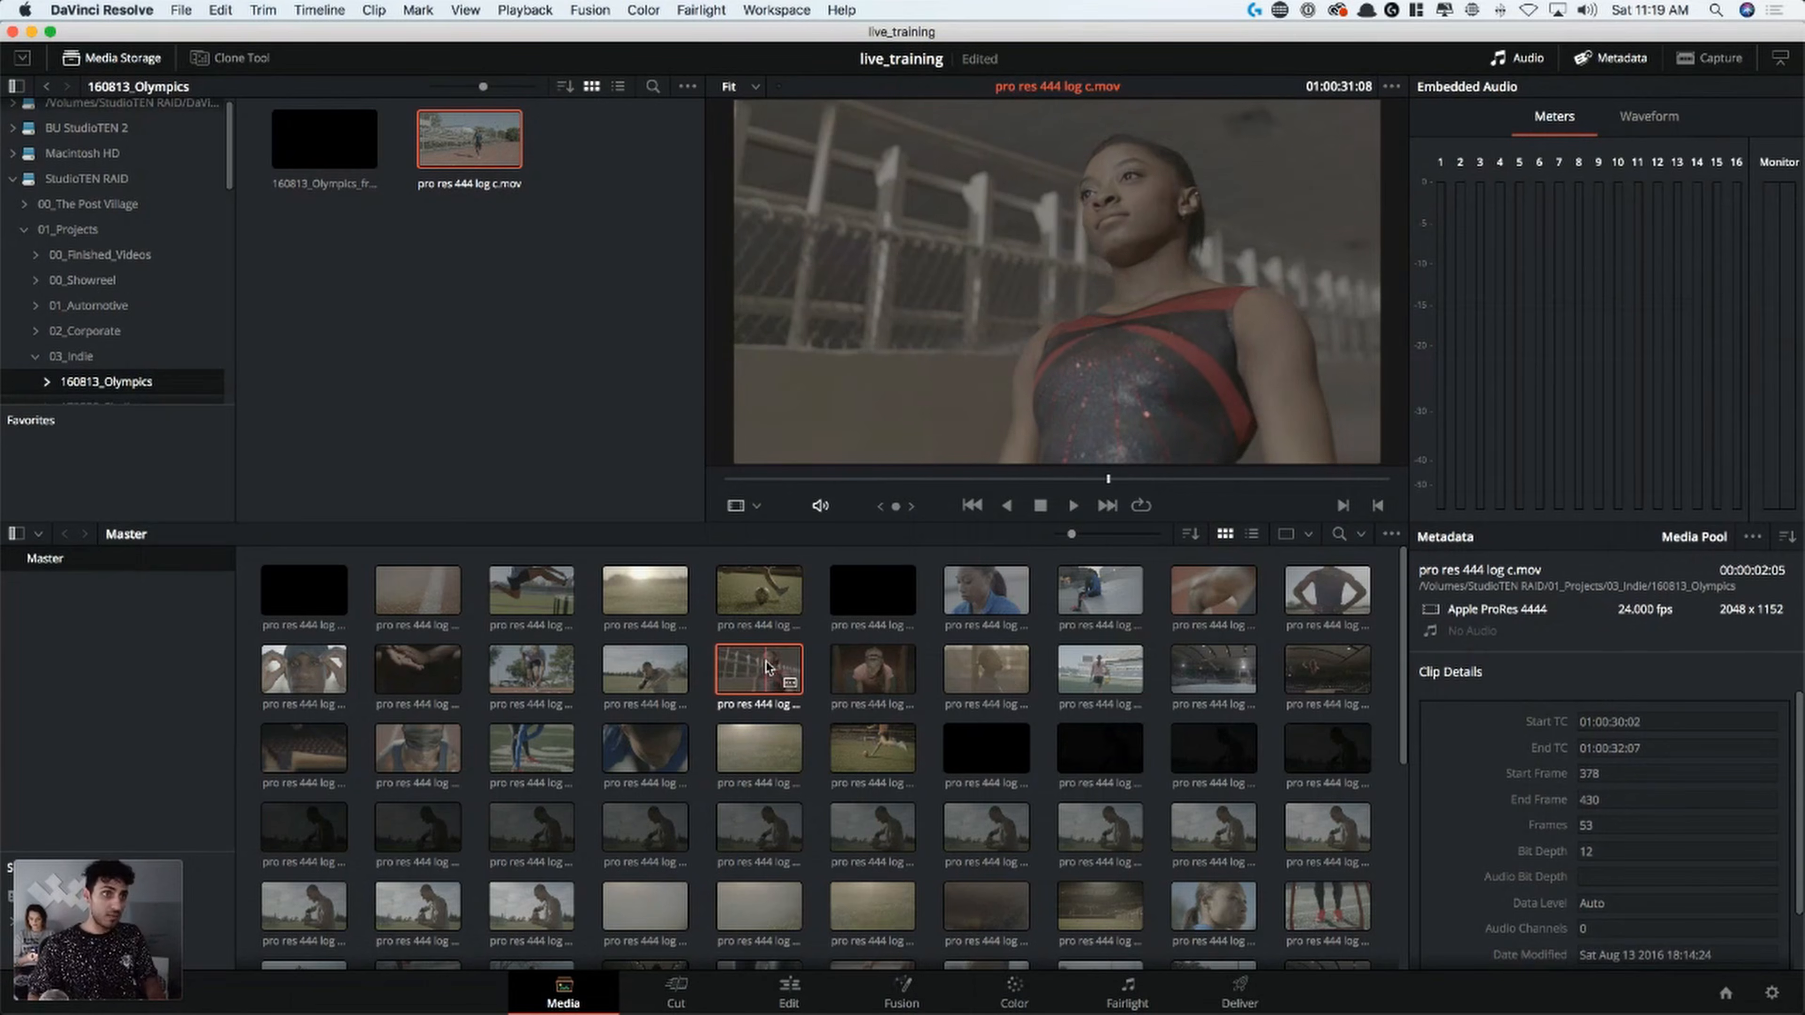
pyautogui.moveTo(1199, 481); pyautogui.dragTo(751, 491)
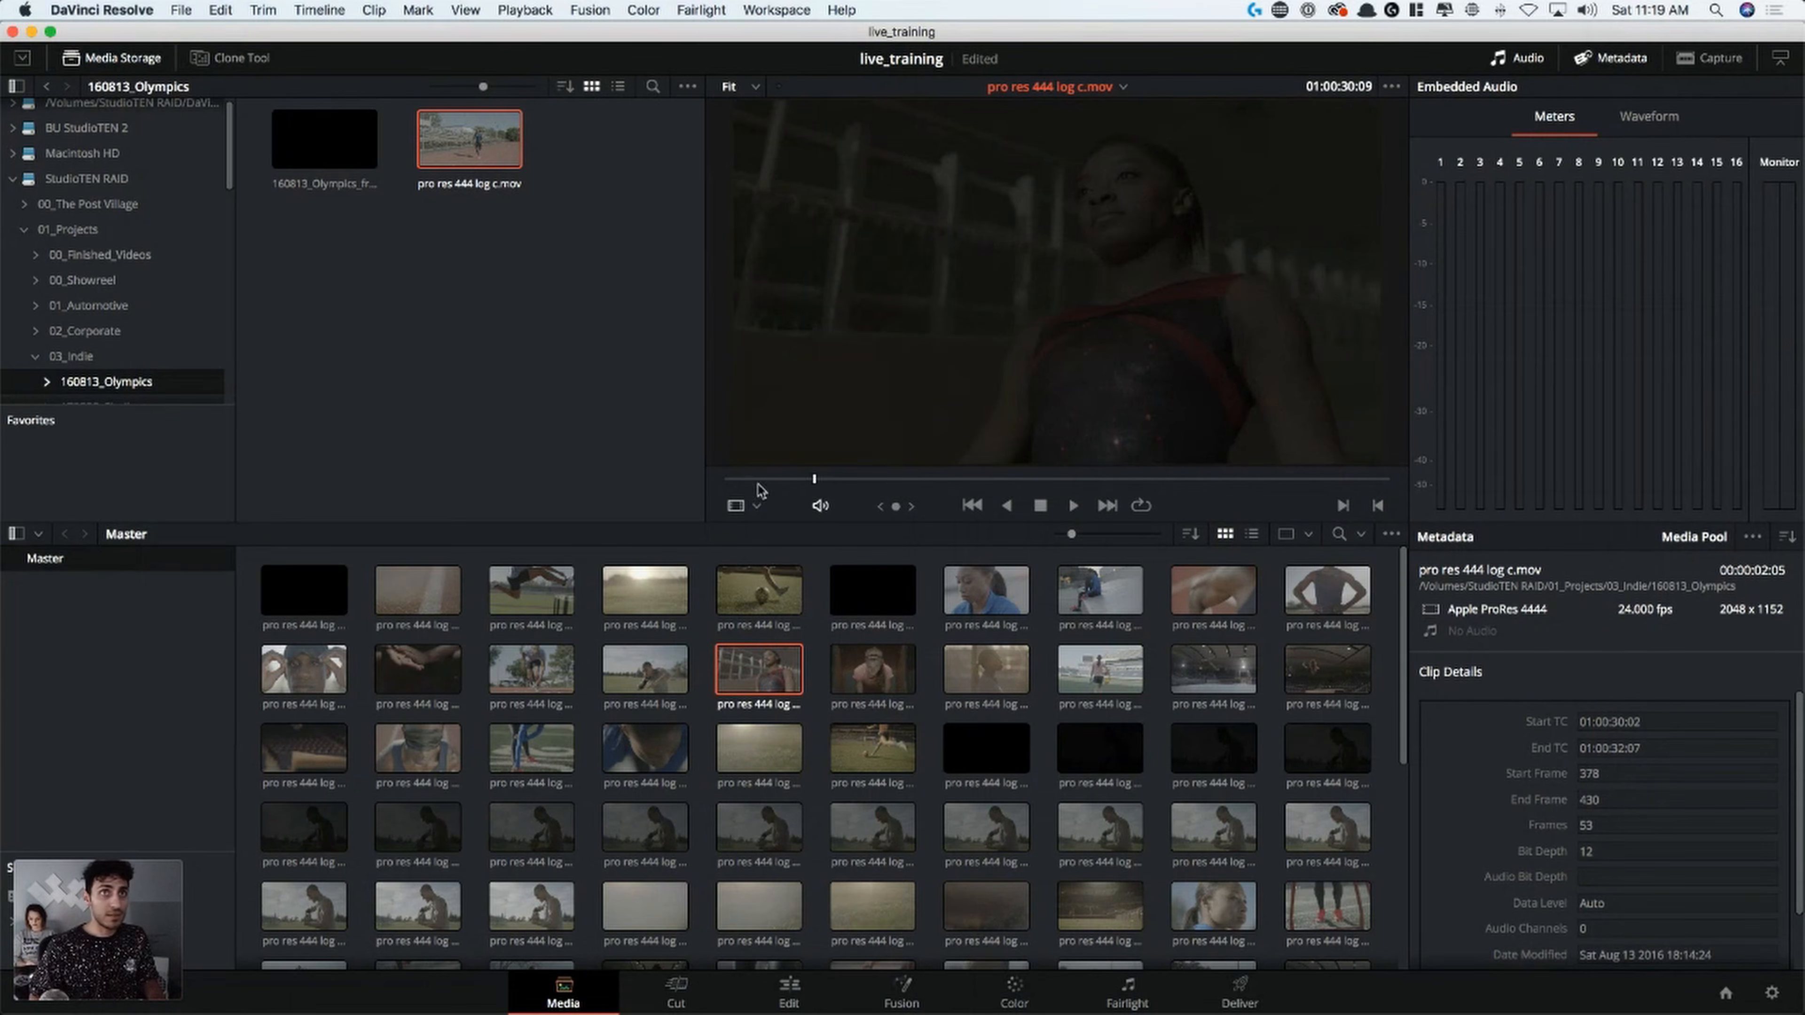
pyautogui.moveTo(909, 487); pyautogui.dragTo(1286, 491)
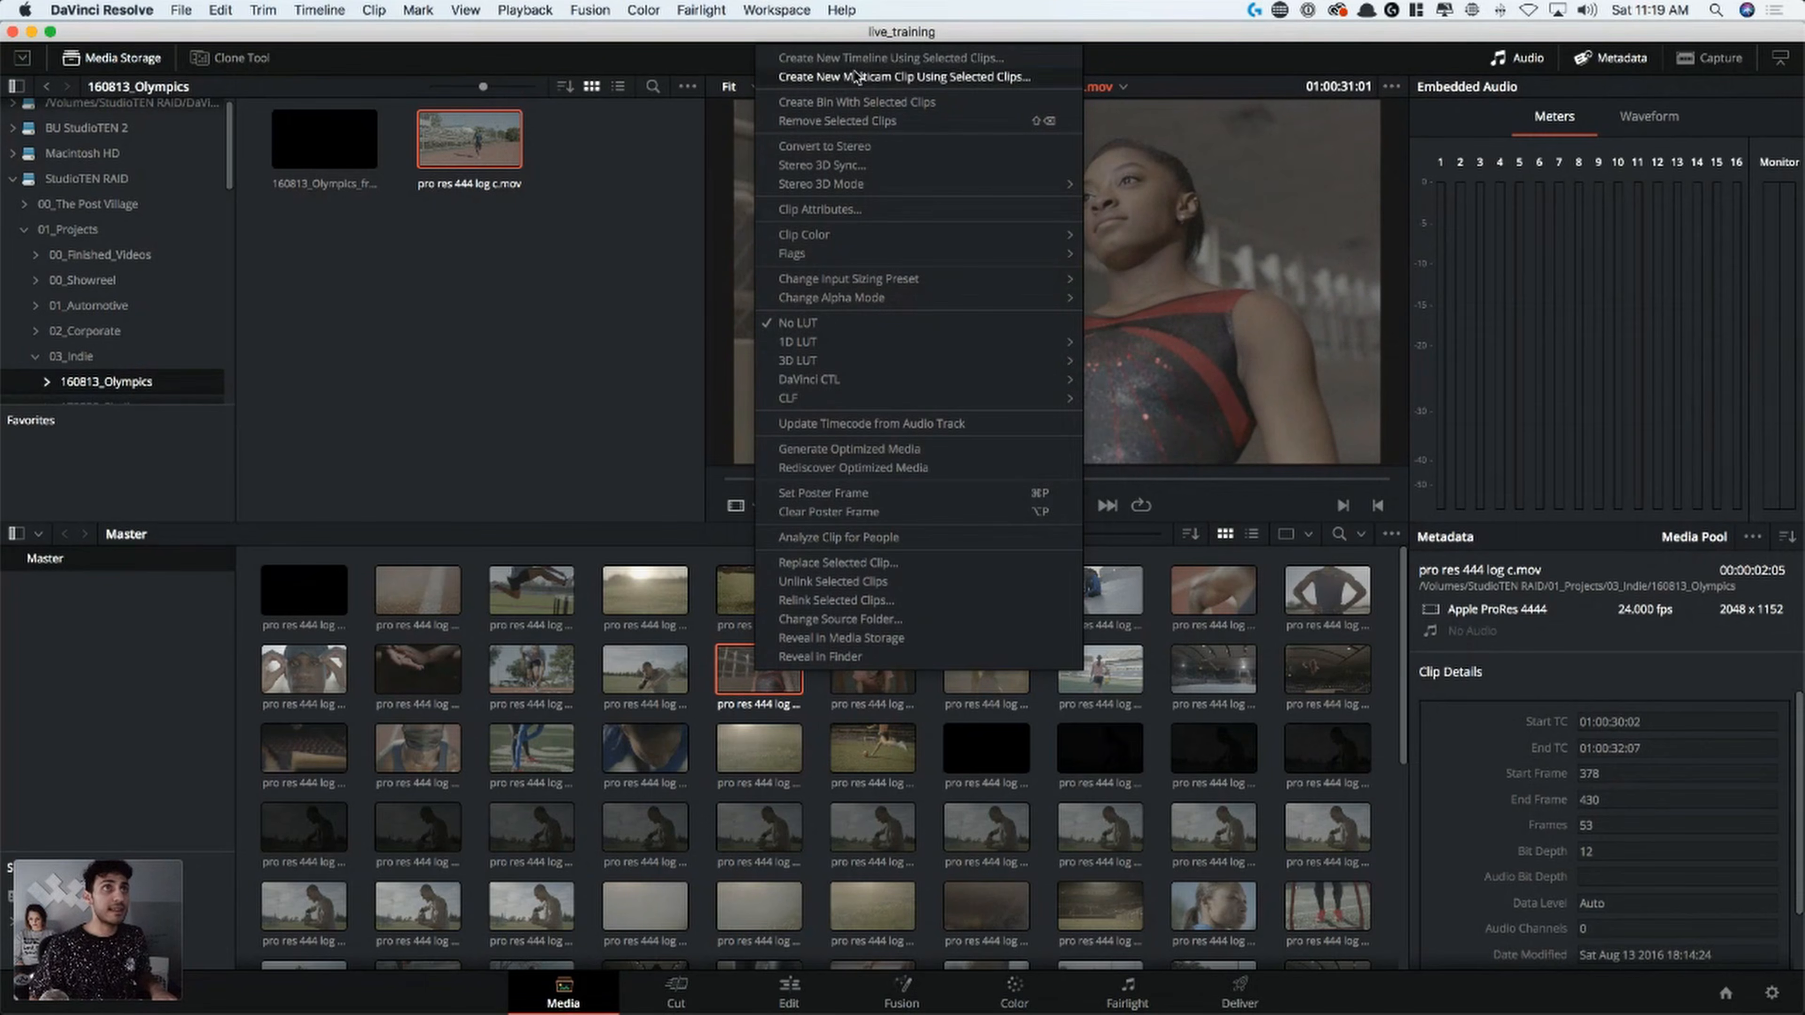
pyautogui.click(880, 58)
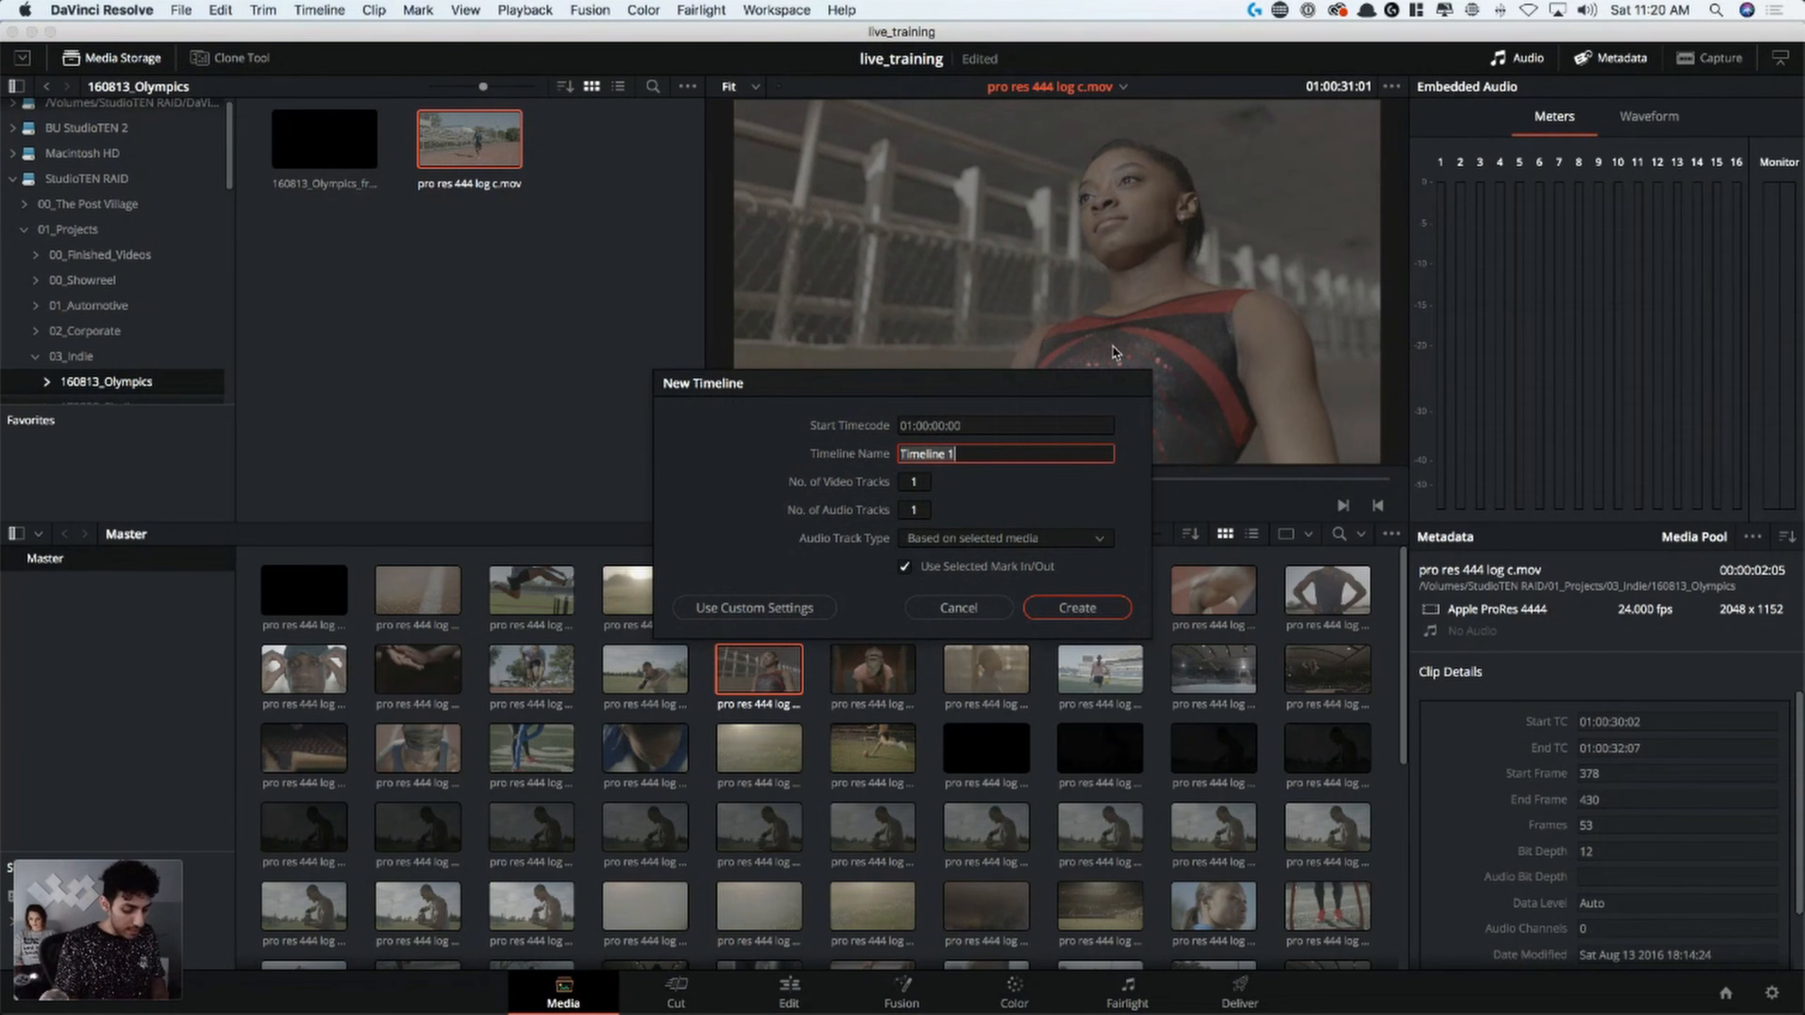
pyautogui.write('sime')
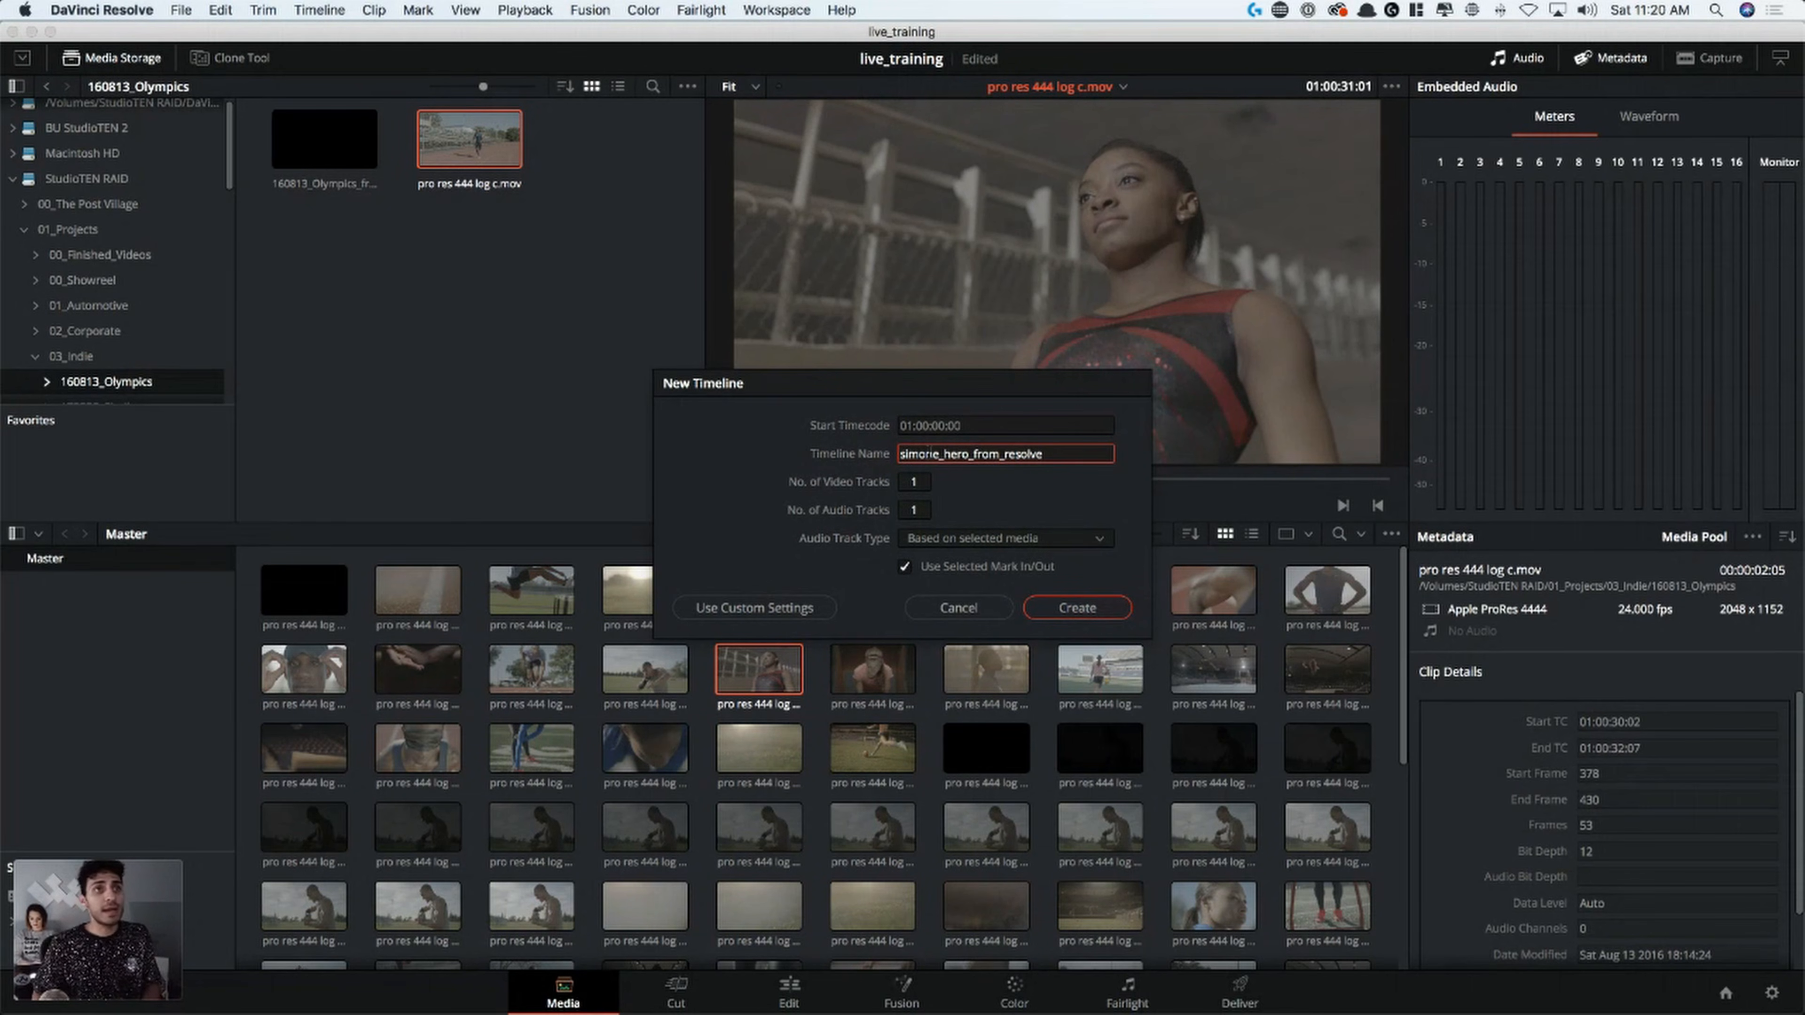
pyautogui.click(1088, 609)
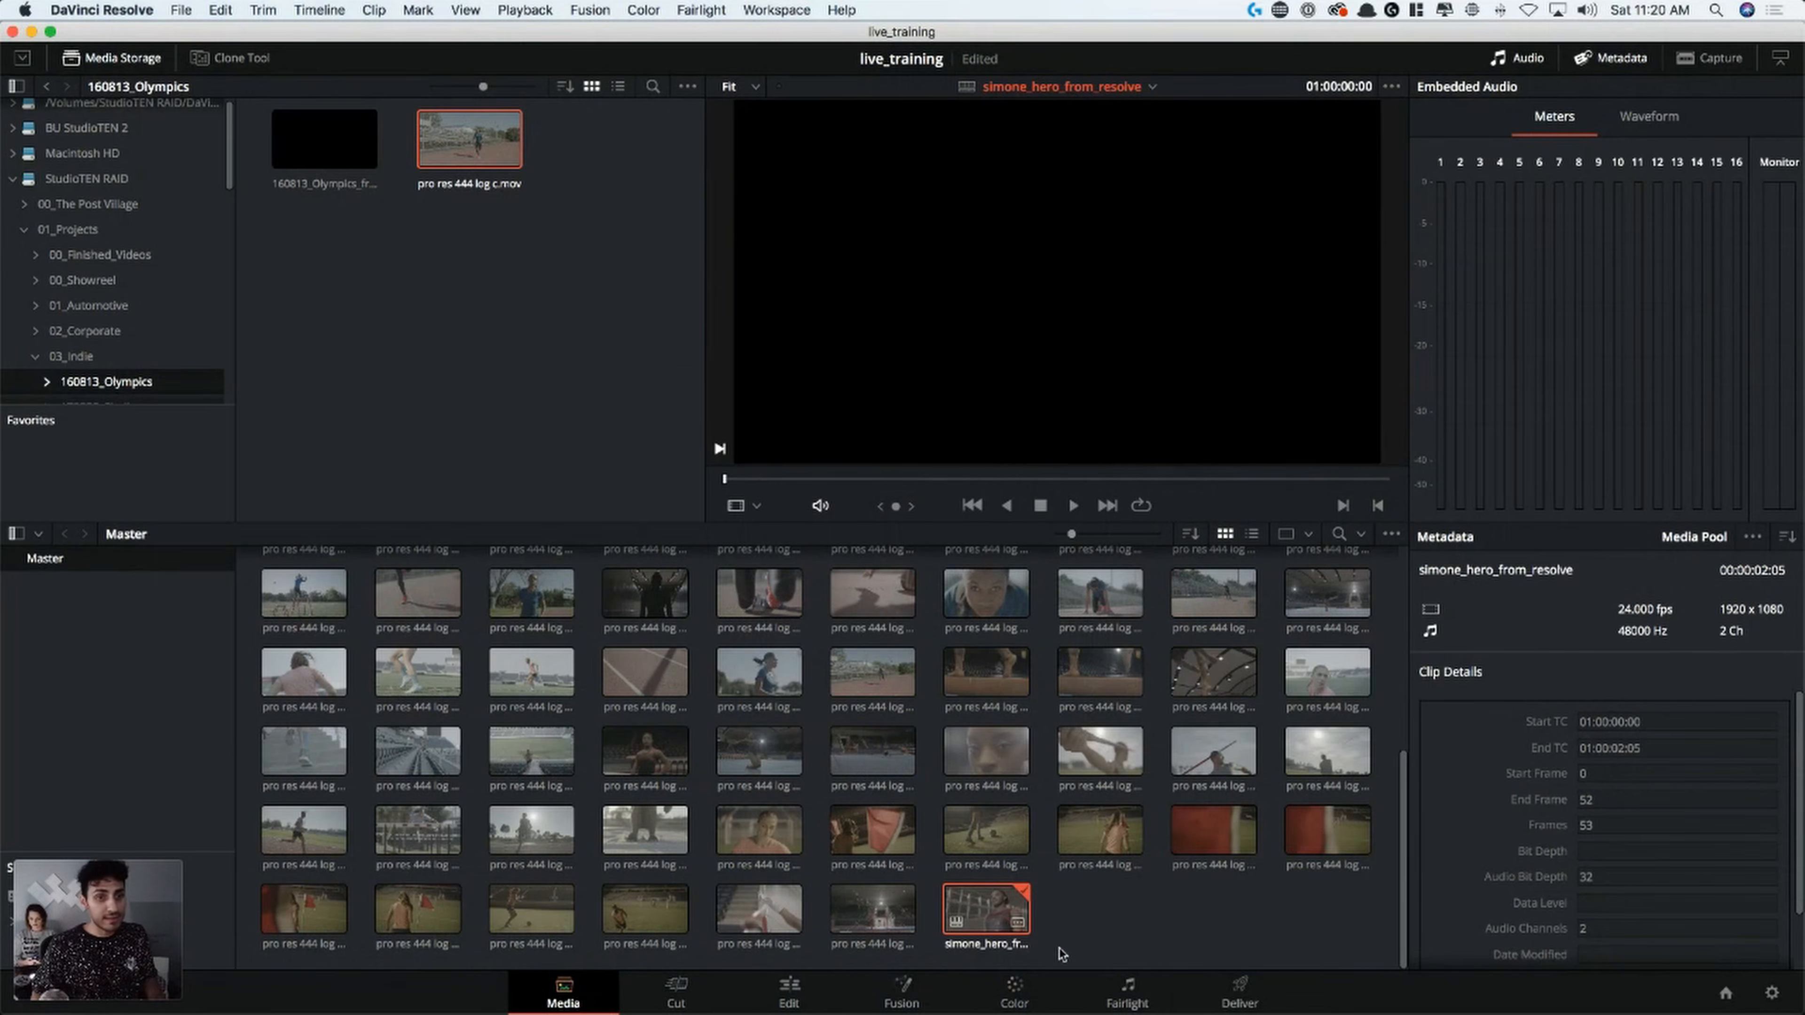
# Switch to the Color page, show the primary color wheels and move the playhead to 01:00:01:05
pyautogui.click(1028, 996)
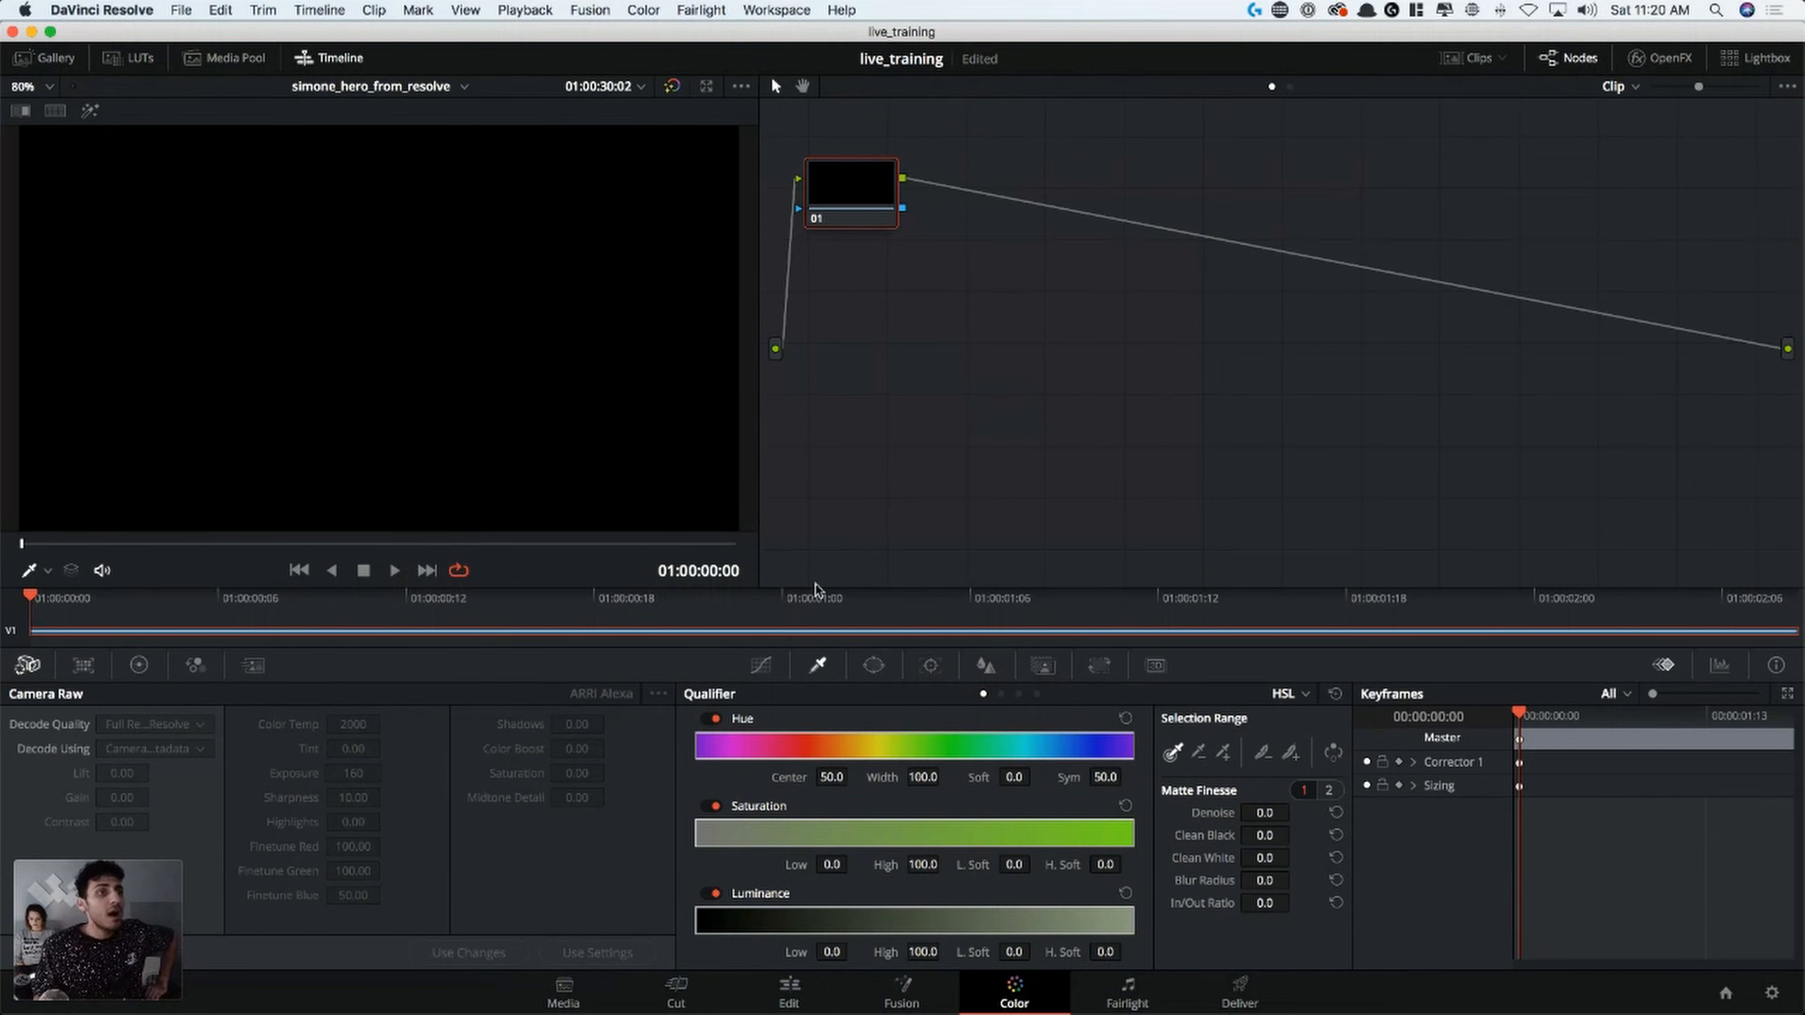
pyautogui.click(139, 665)
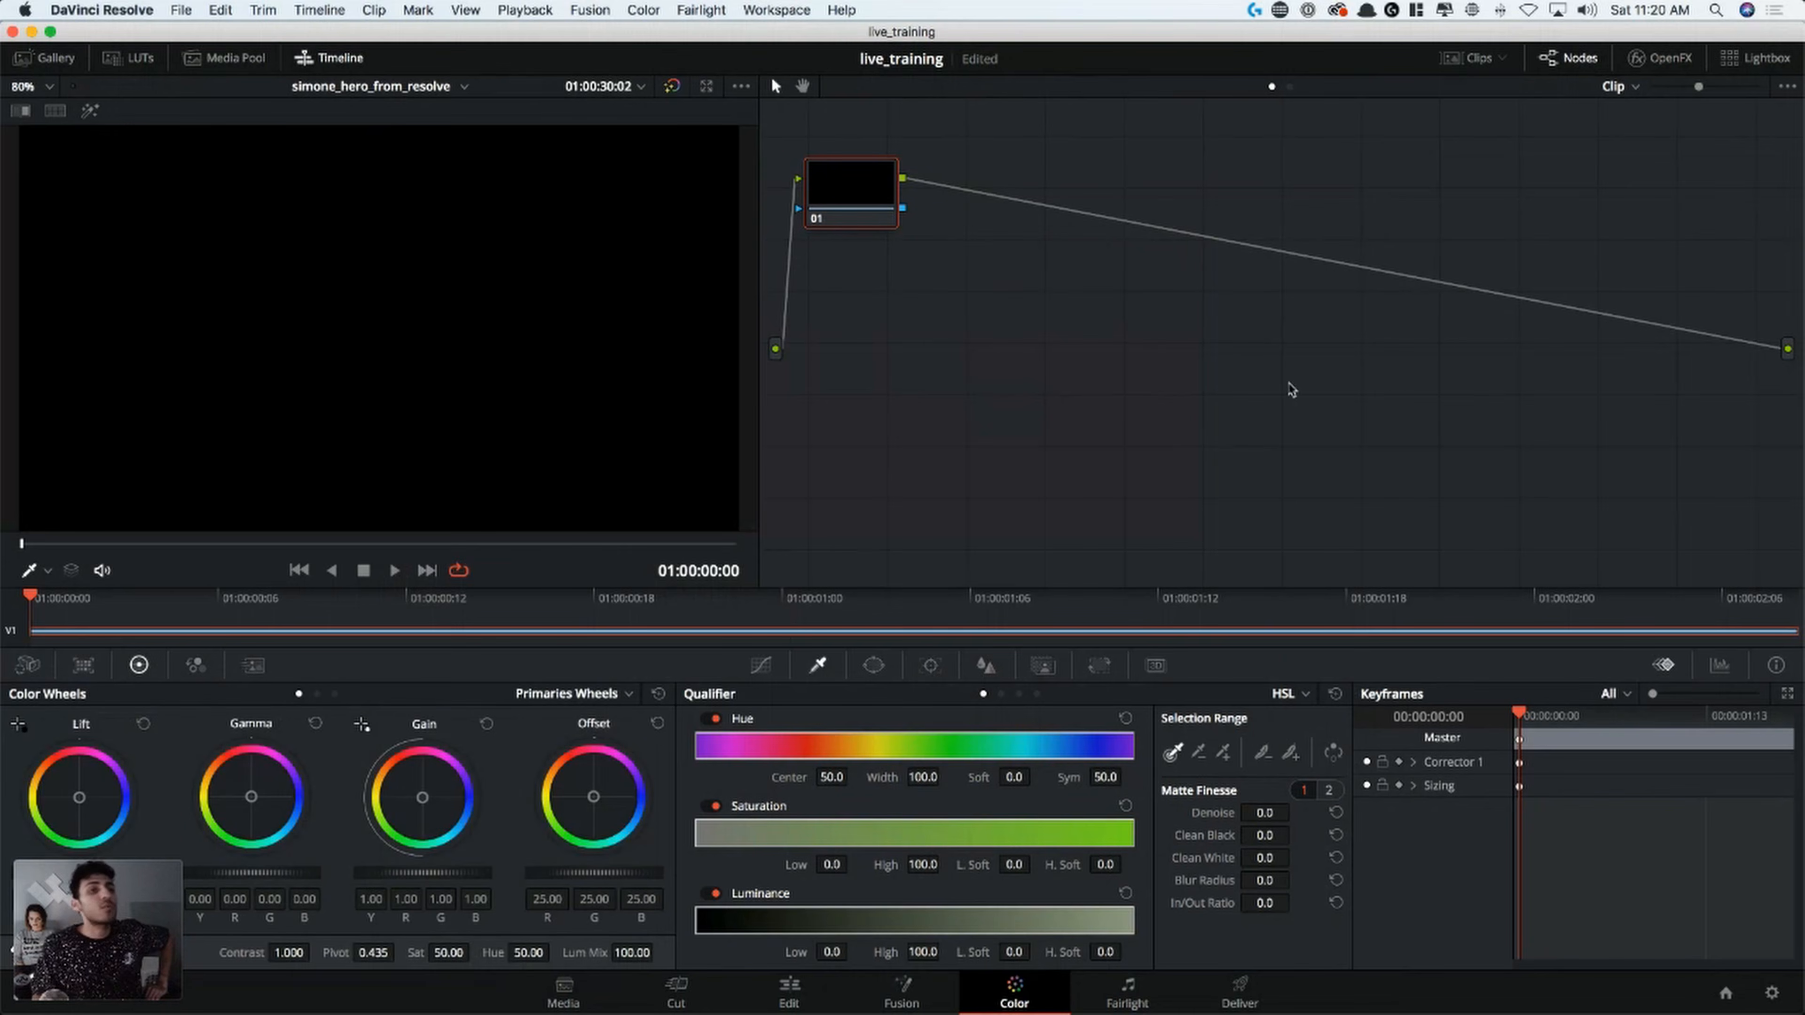
pyautogui.moveTo(288, 559); pyautogui.dragTo(422, 579)
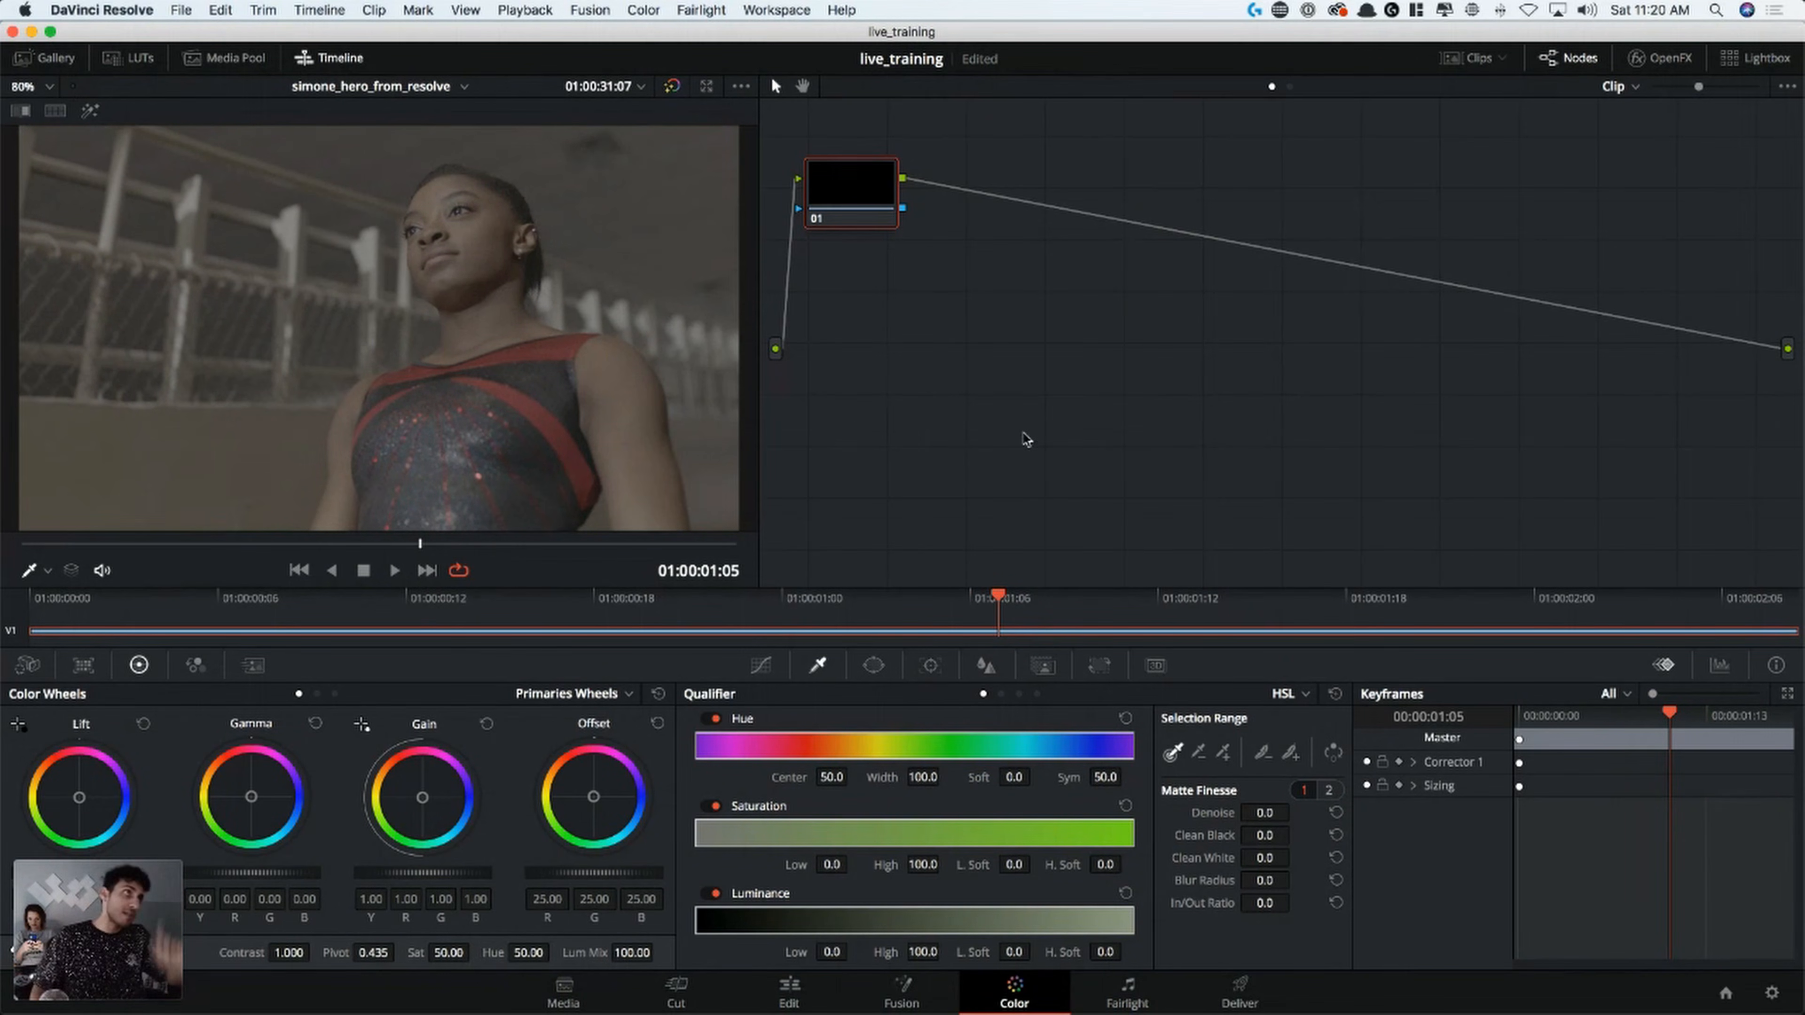
# Examine the stills gallery, the LUT library and the clip thumbnails, hiding each again after viewing
pyautogui.click(52, 62)
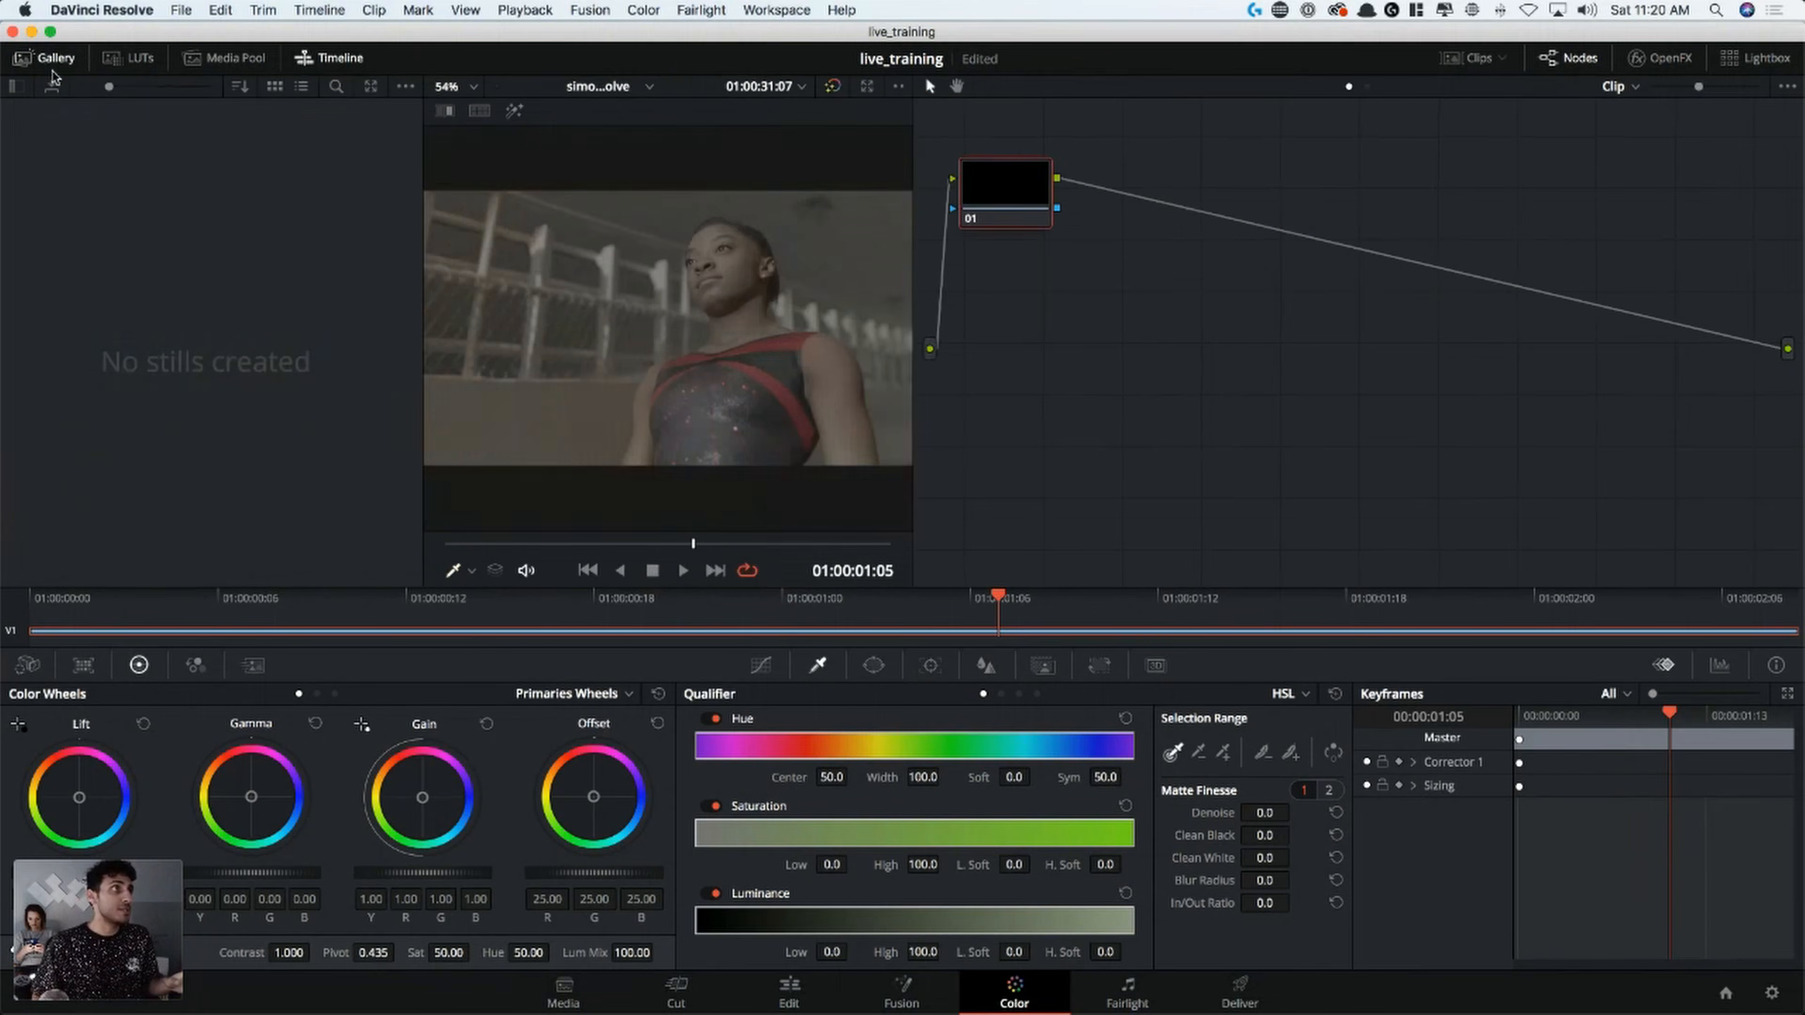
pyautogui.click(56, 59)
pyautogui.click(57, 60)
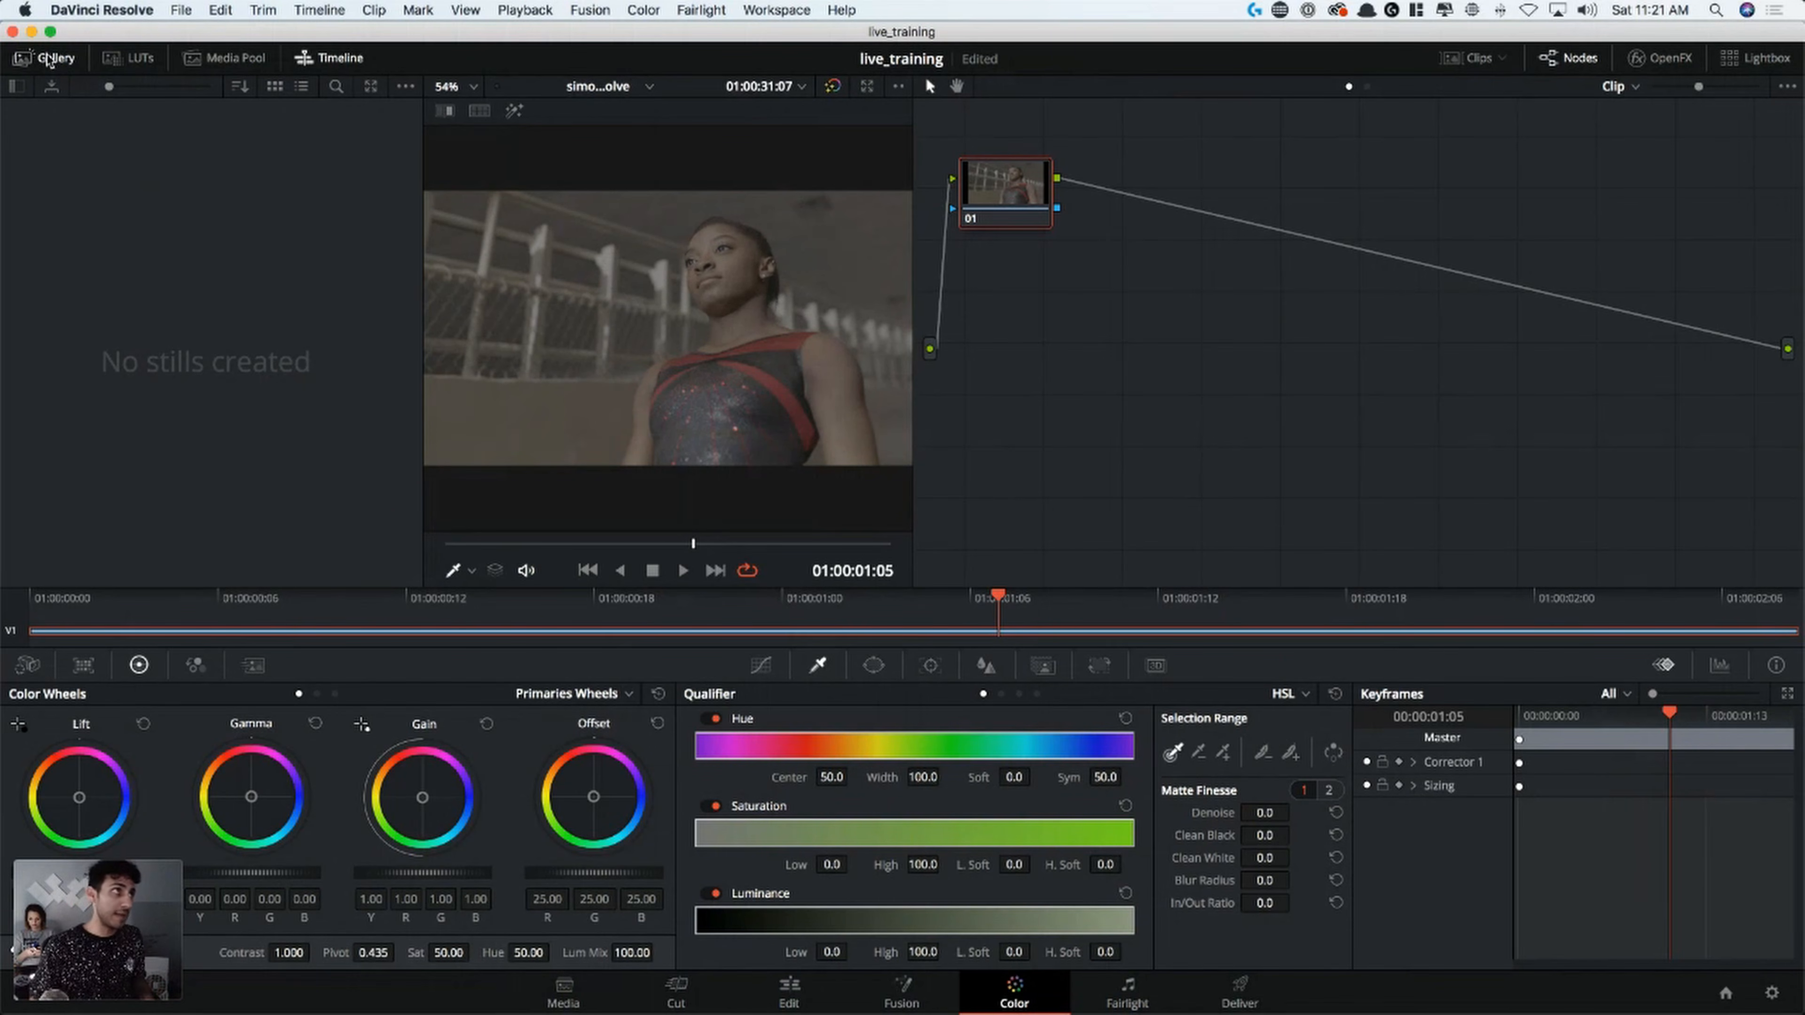
pyautogui.click(63, 61)
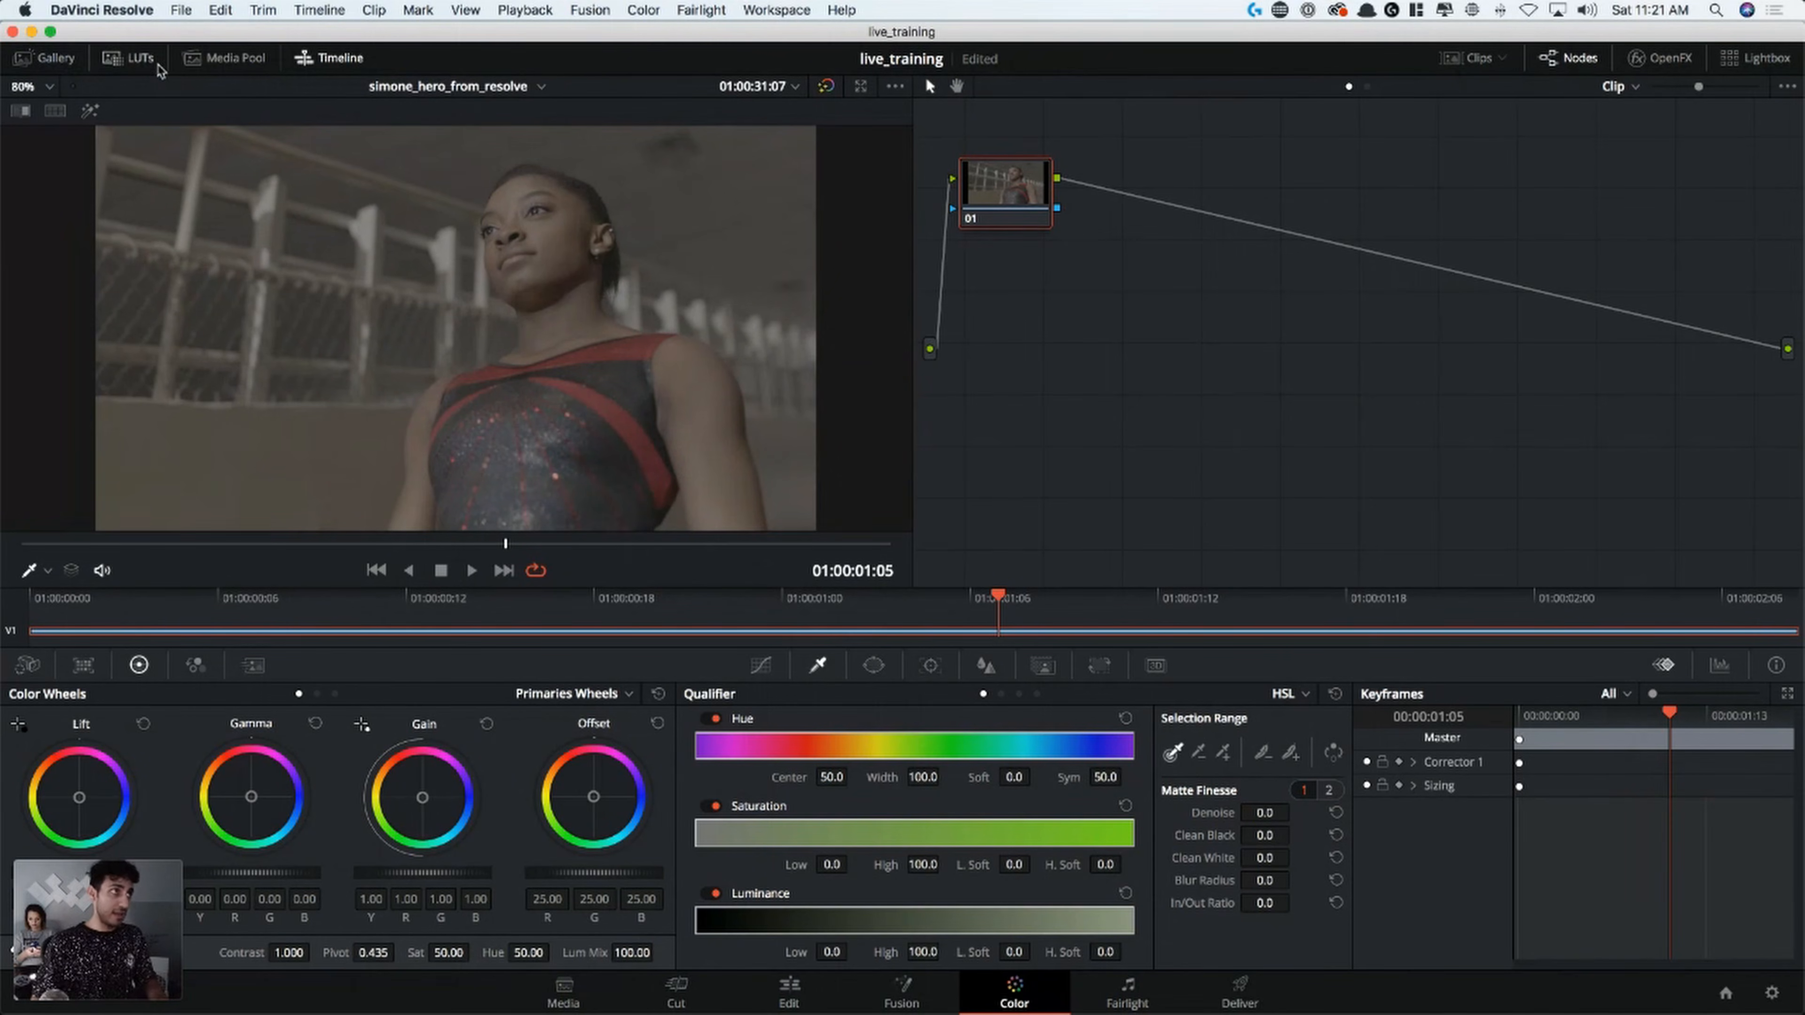
pyautogui.click(153, 61)
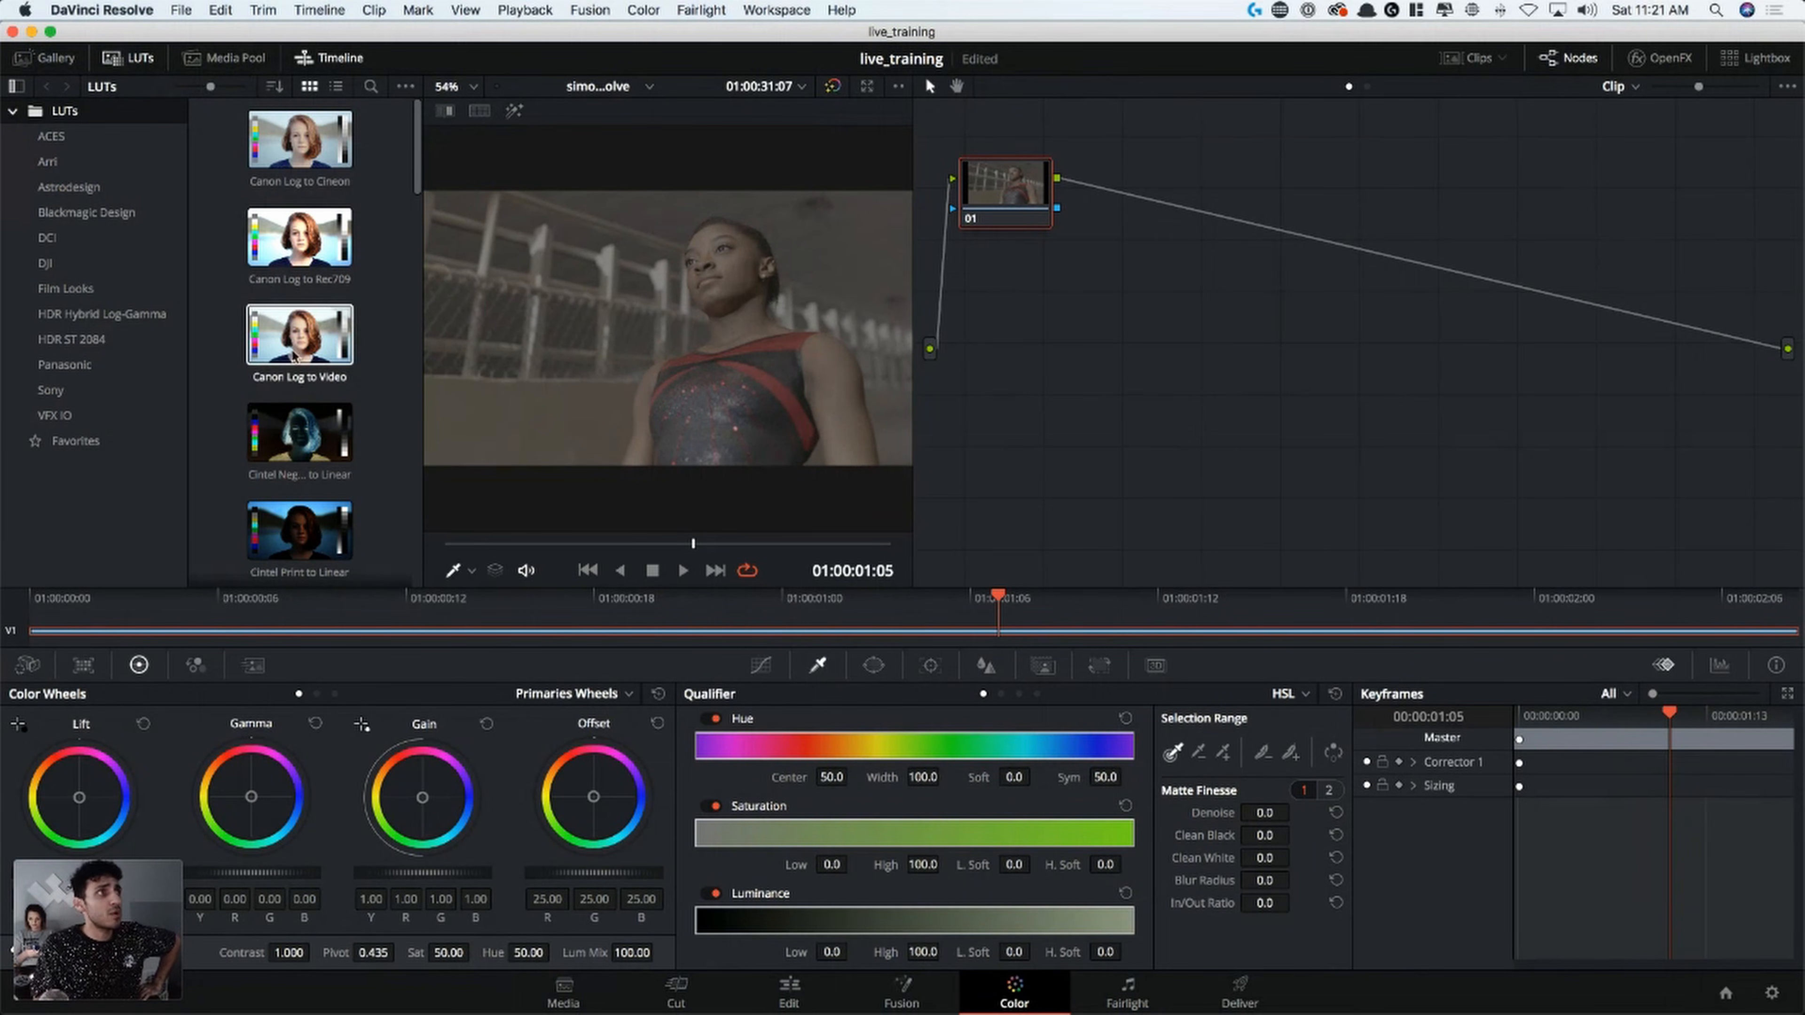
pyautogui.moveTo(415, 151); pyautogui.dragTo(415, 240)
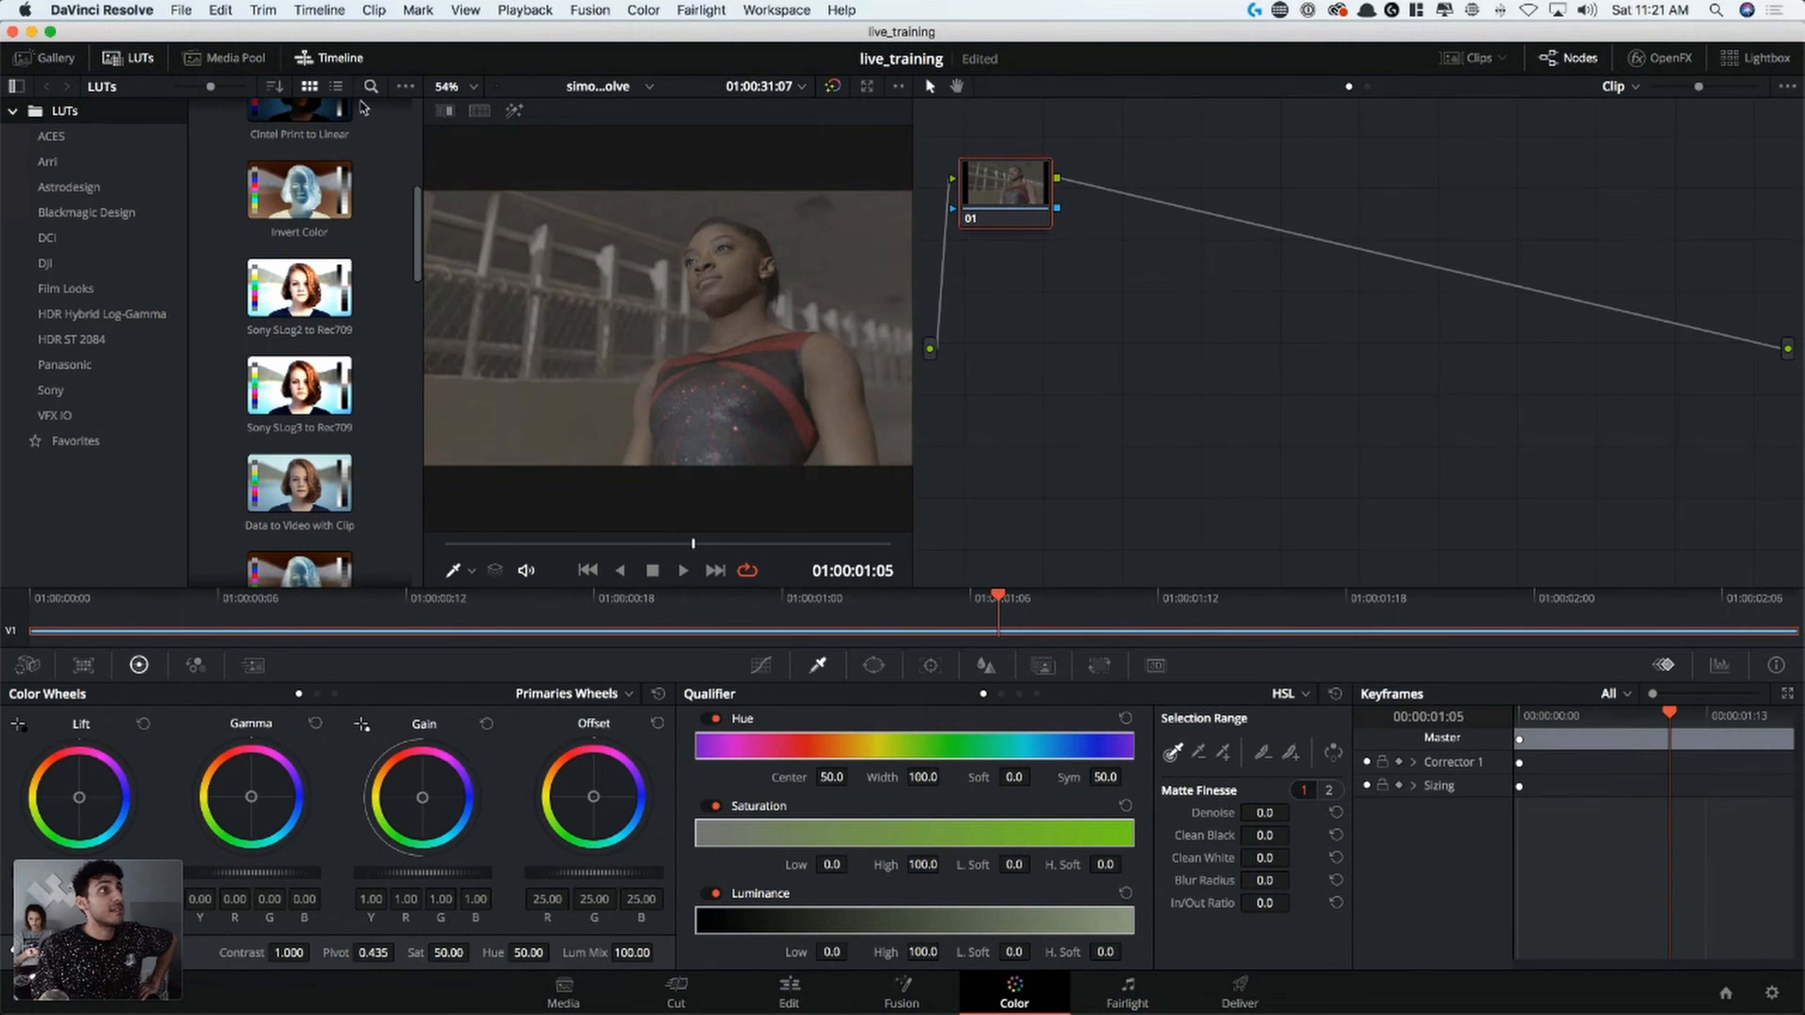
pyautogui.click(129, 58)
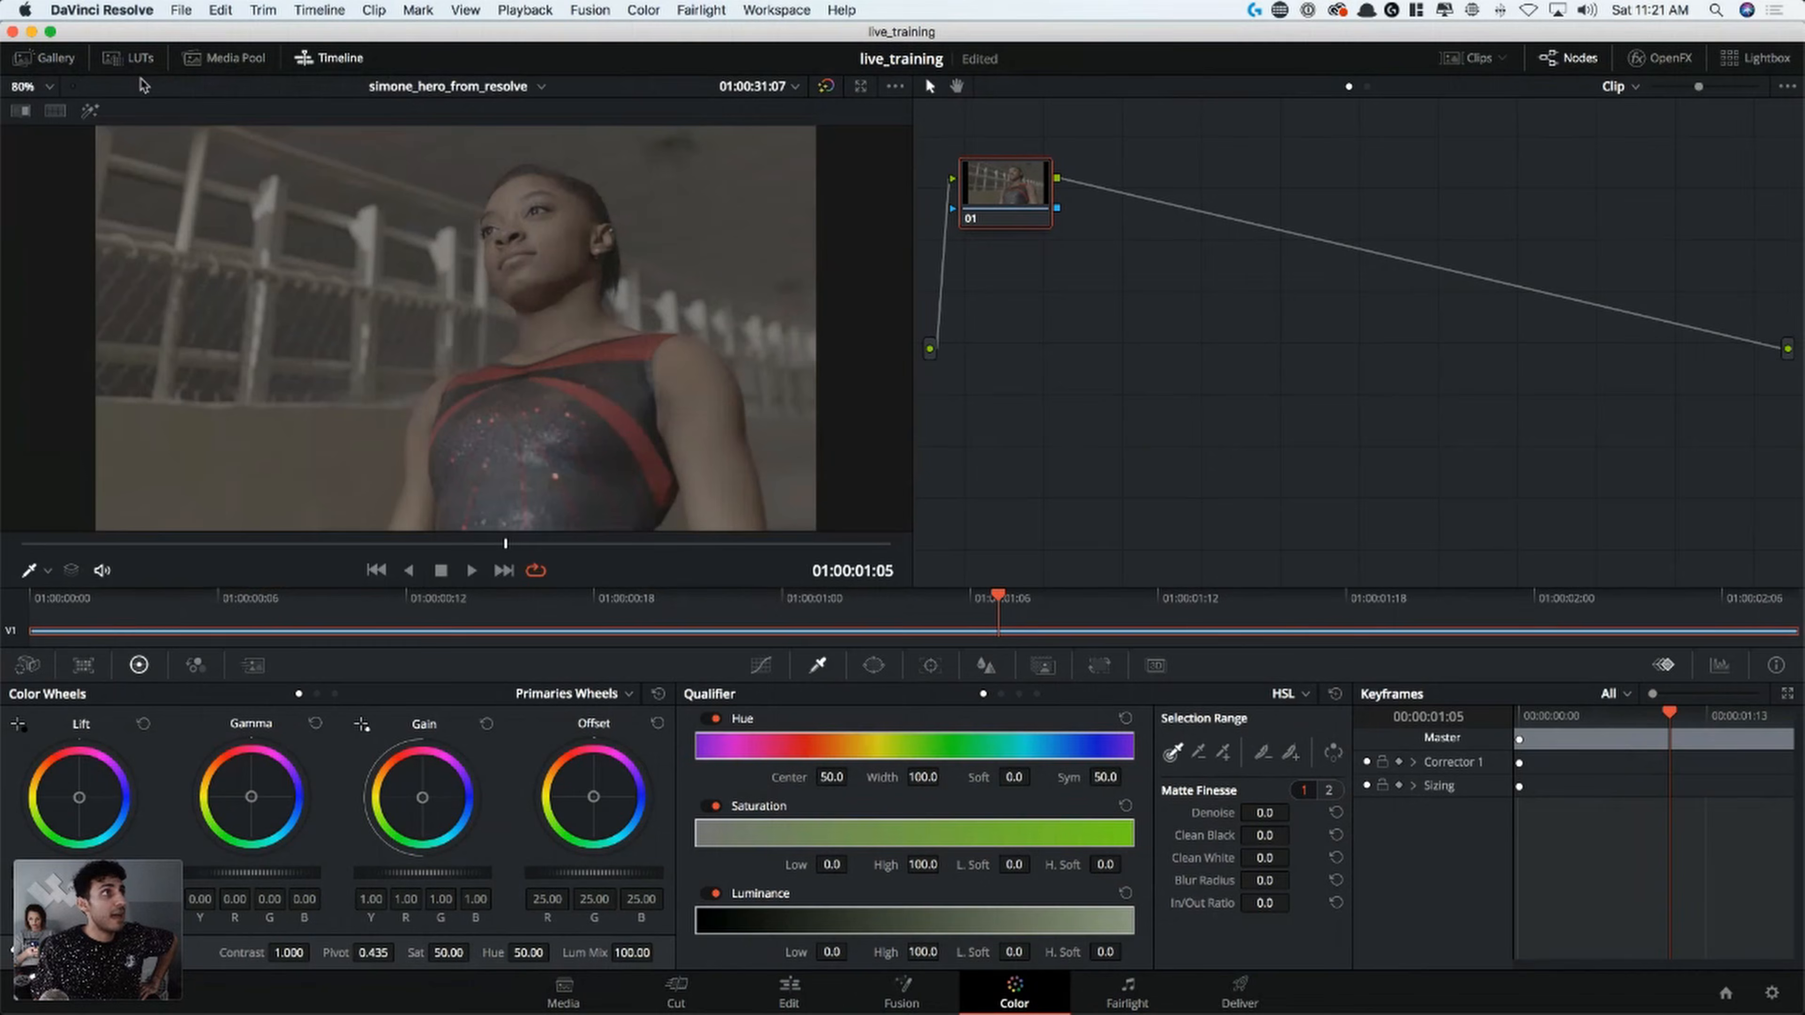
pyautogui.click(1469, 58)
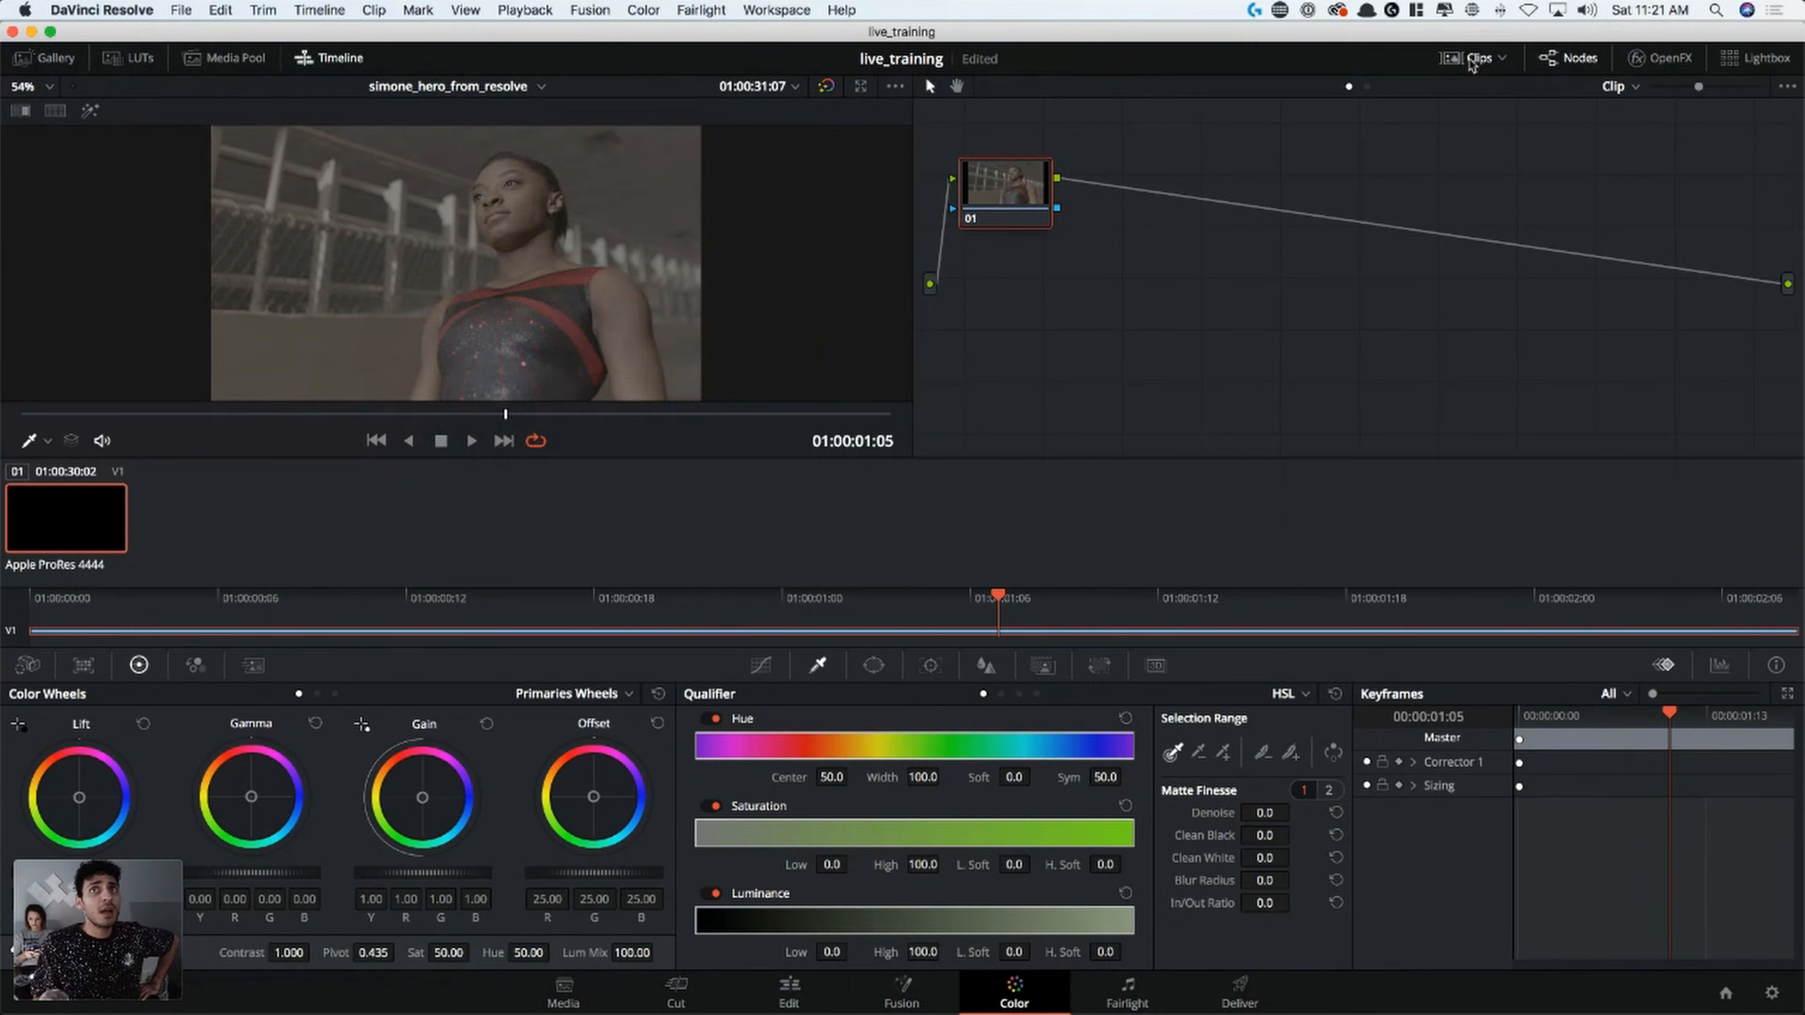
pyautogui.click(1469, 60)
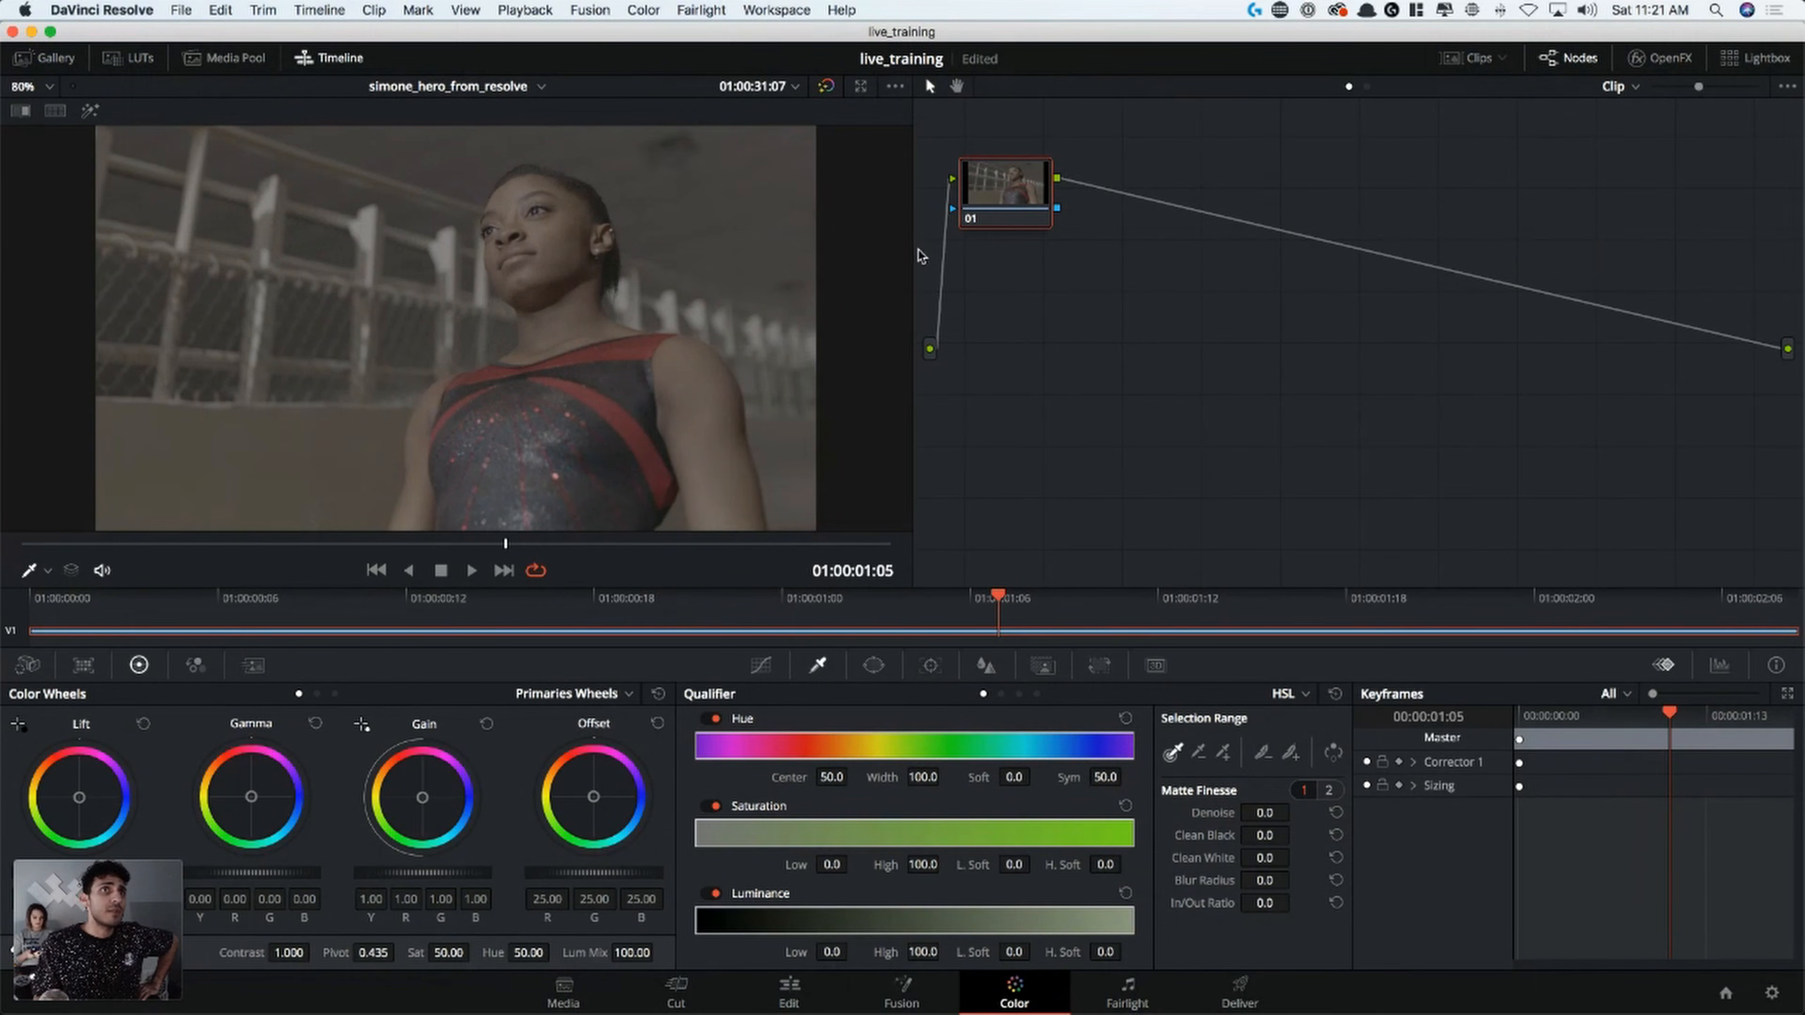
# Widen the node graph area and reposition node 01 near the graph's upper-left corner
pyautogui.moveTo(915, 256); pyautogui.dragTo(742, 272)
pyautogui.moveTo(841, 210); pyautogui.dragTo(867, 310)
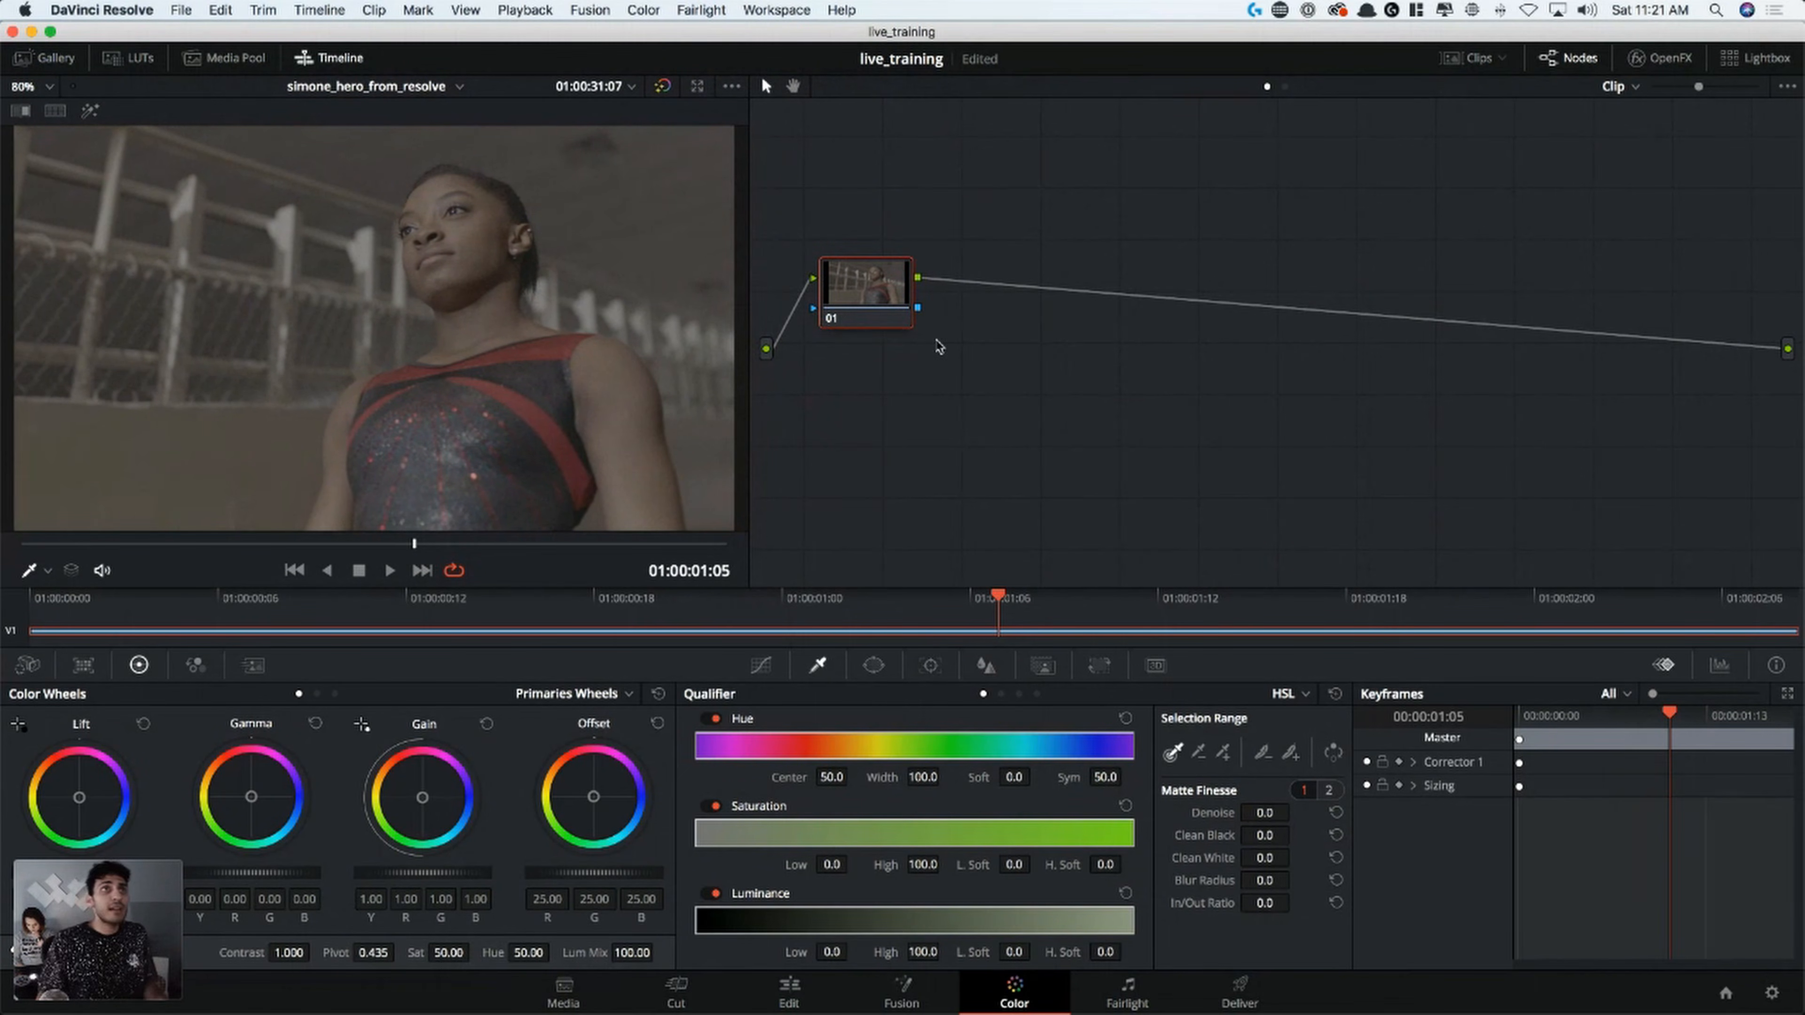
pyautogui.moveTo(902, 294); pyautogui.dragTo(894, 168)
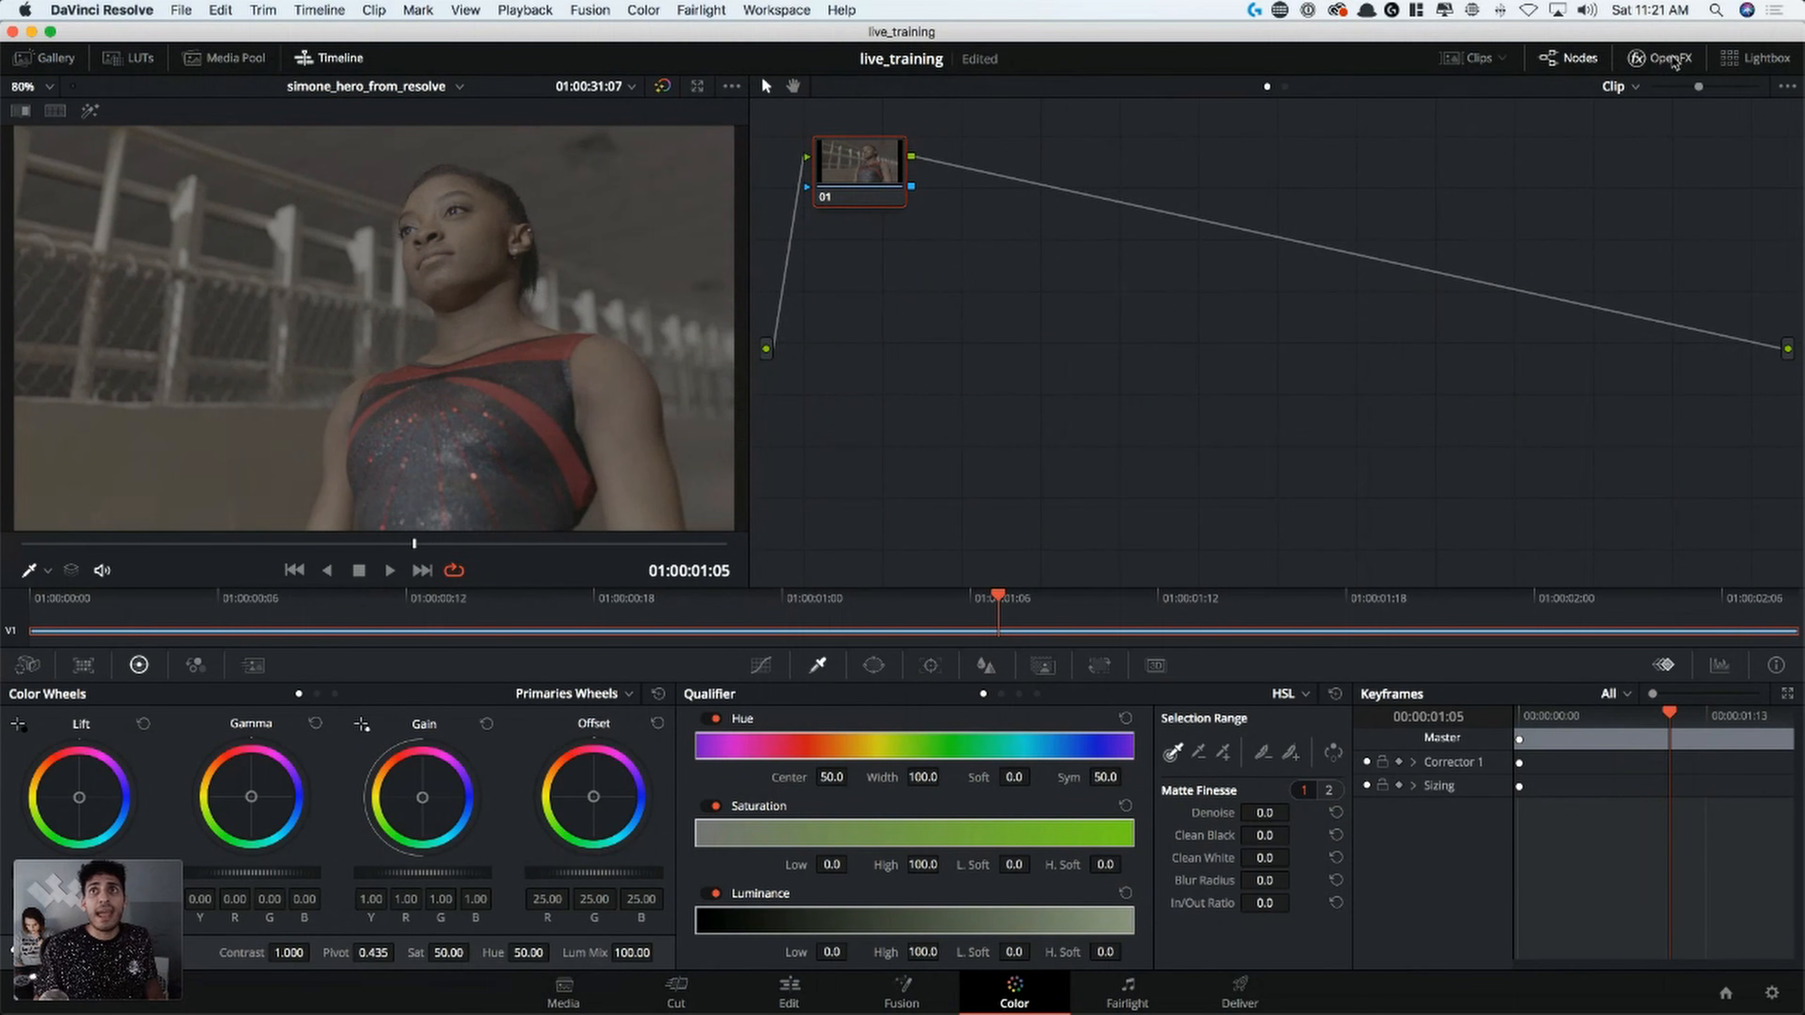
# Browse the OpenFX effects library, hide it again and shift node 01 slightly down and to the right in the node graph
pyautogui.click(1660, 57)
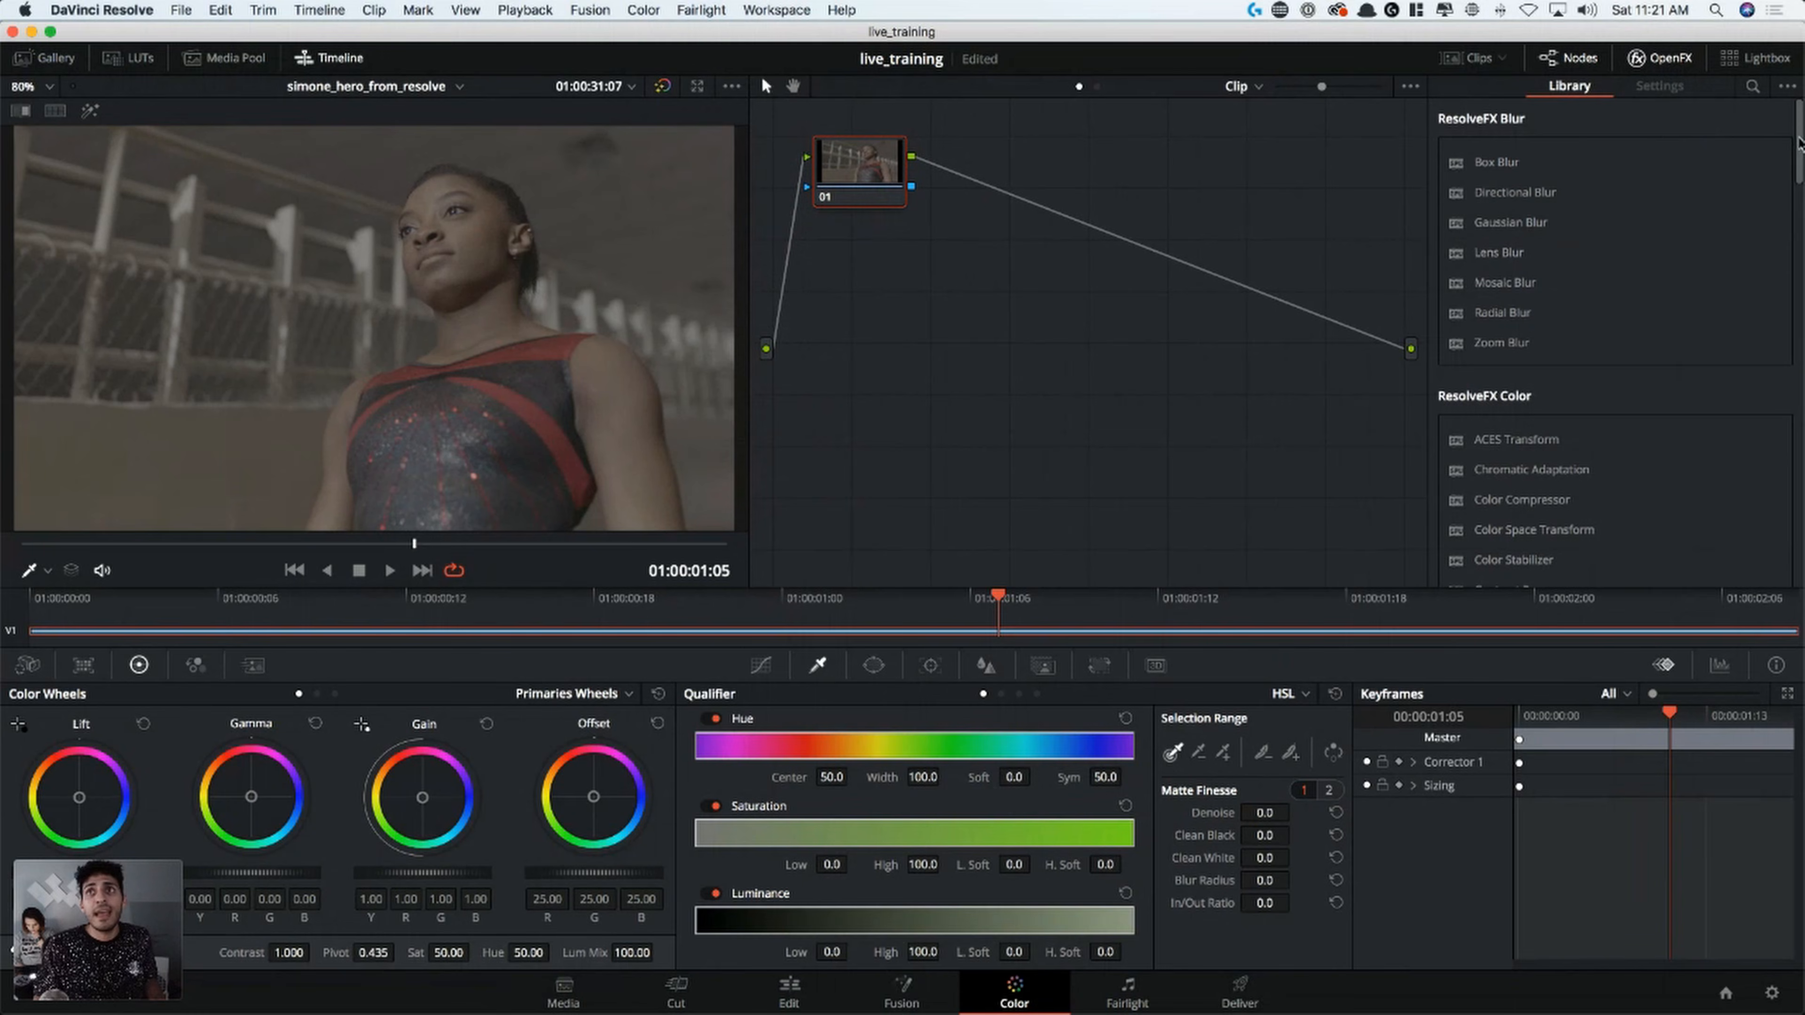
pyautogui.scroll(-20, 1765, 167)
pyautogui.scroll(20, 1709, 158)
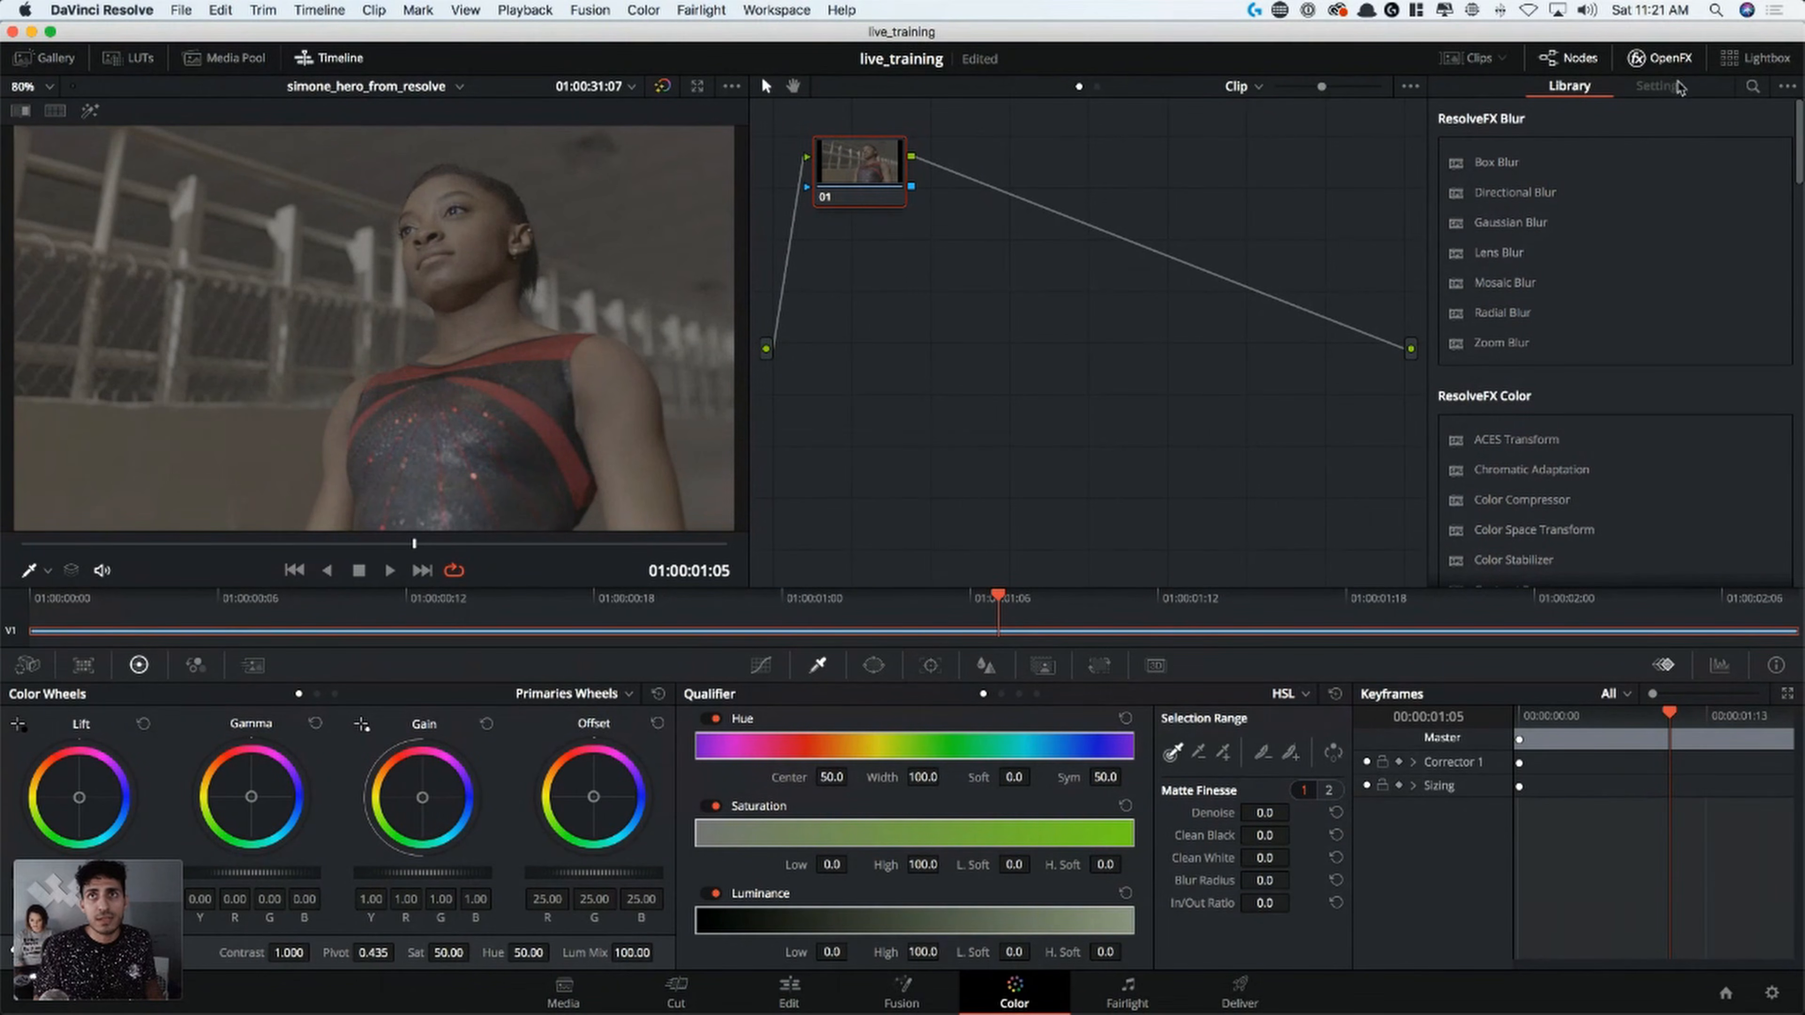
pyautogui.click(1661, 57)
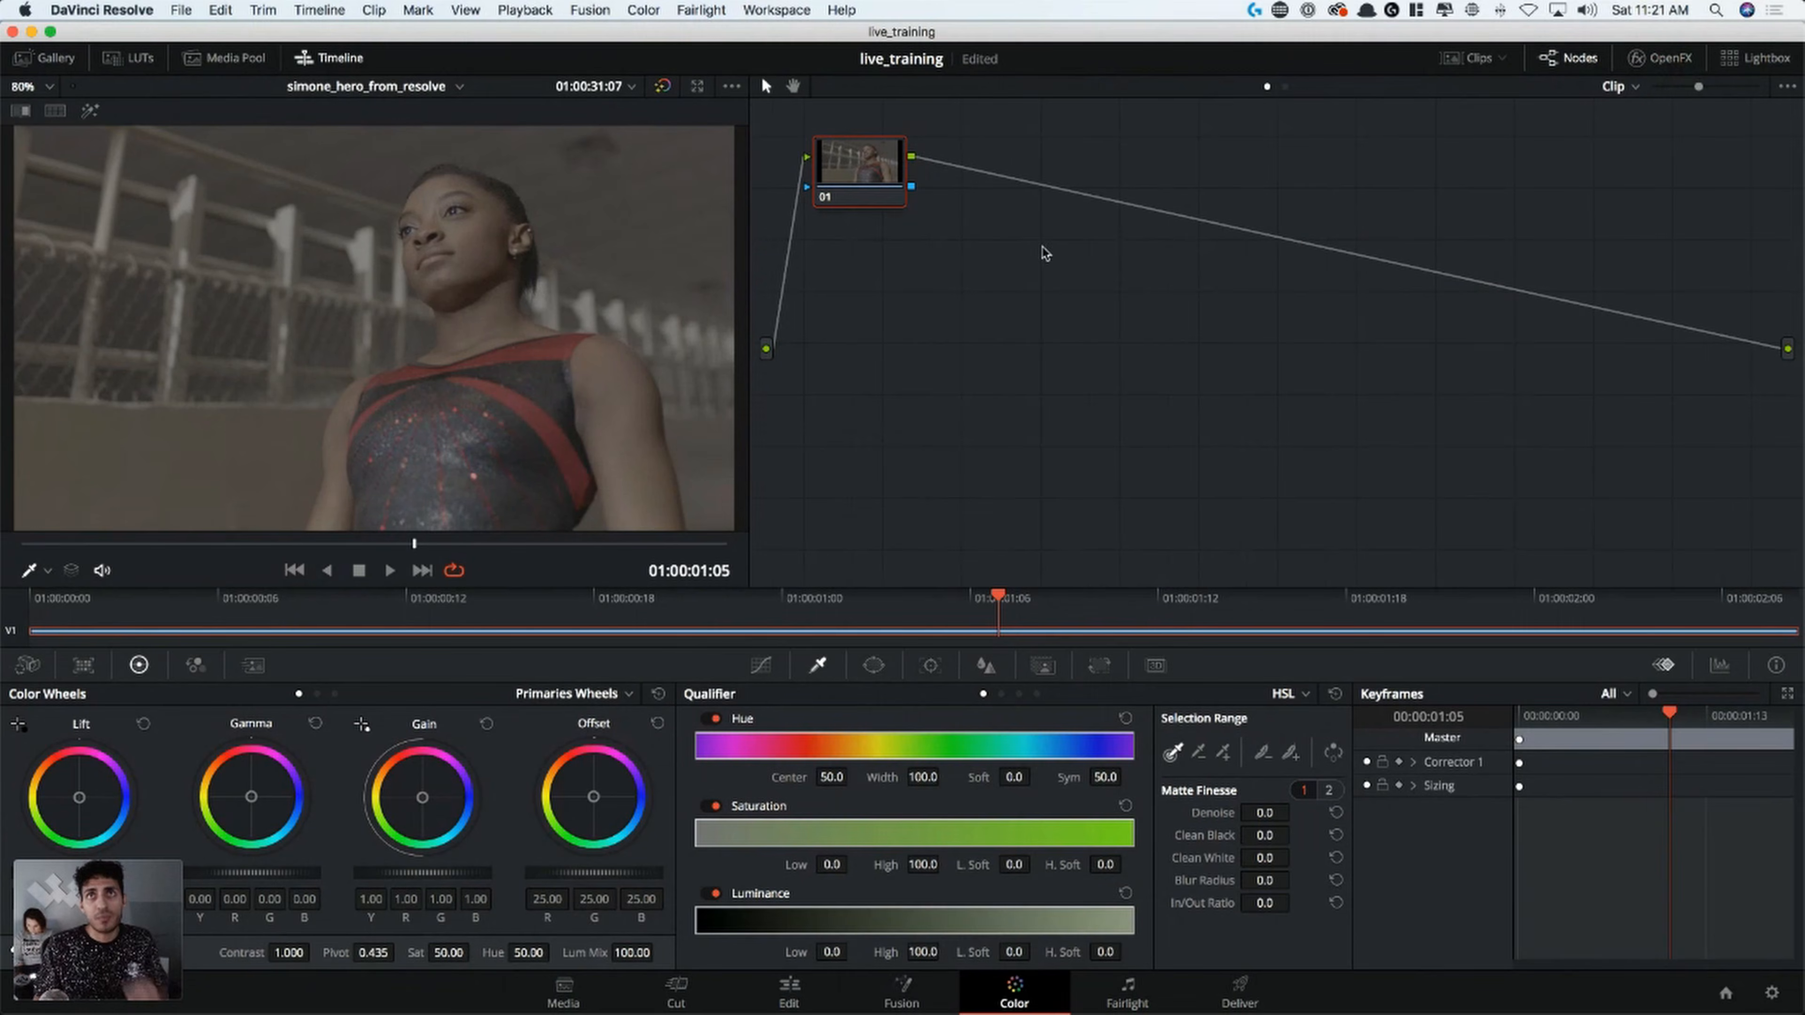
pyautogui.moveTo(835, 196); pyautogui.dragTo(879, 193)
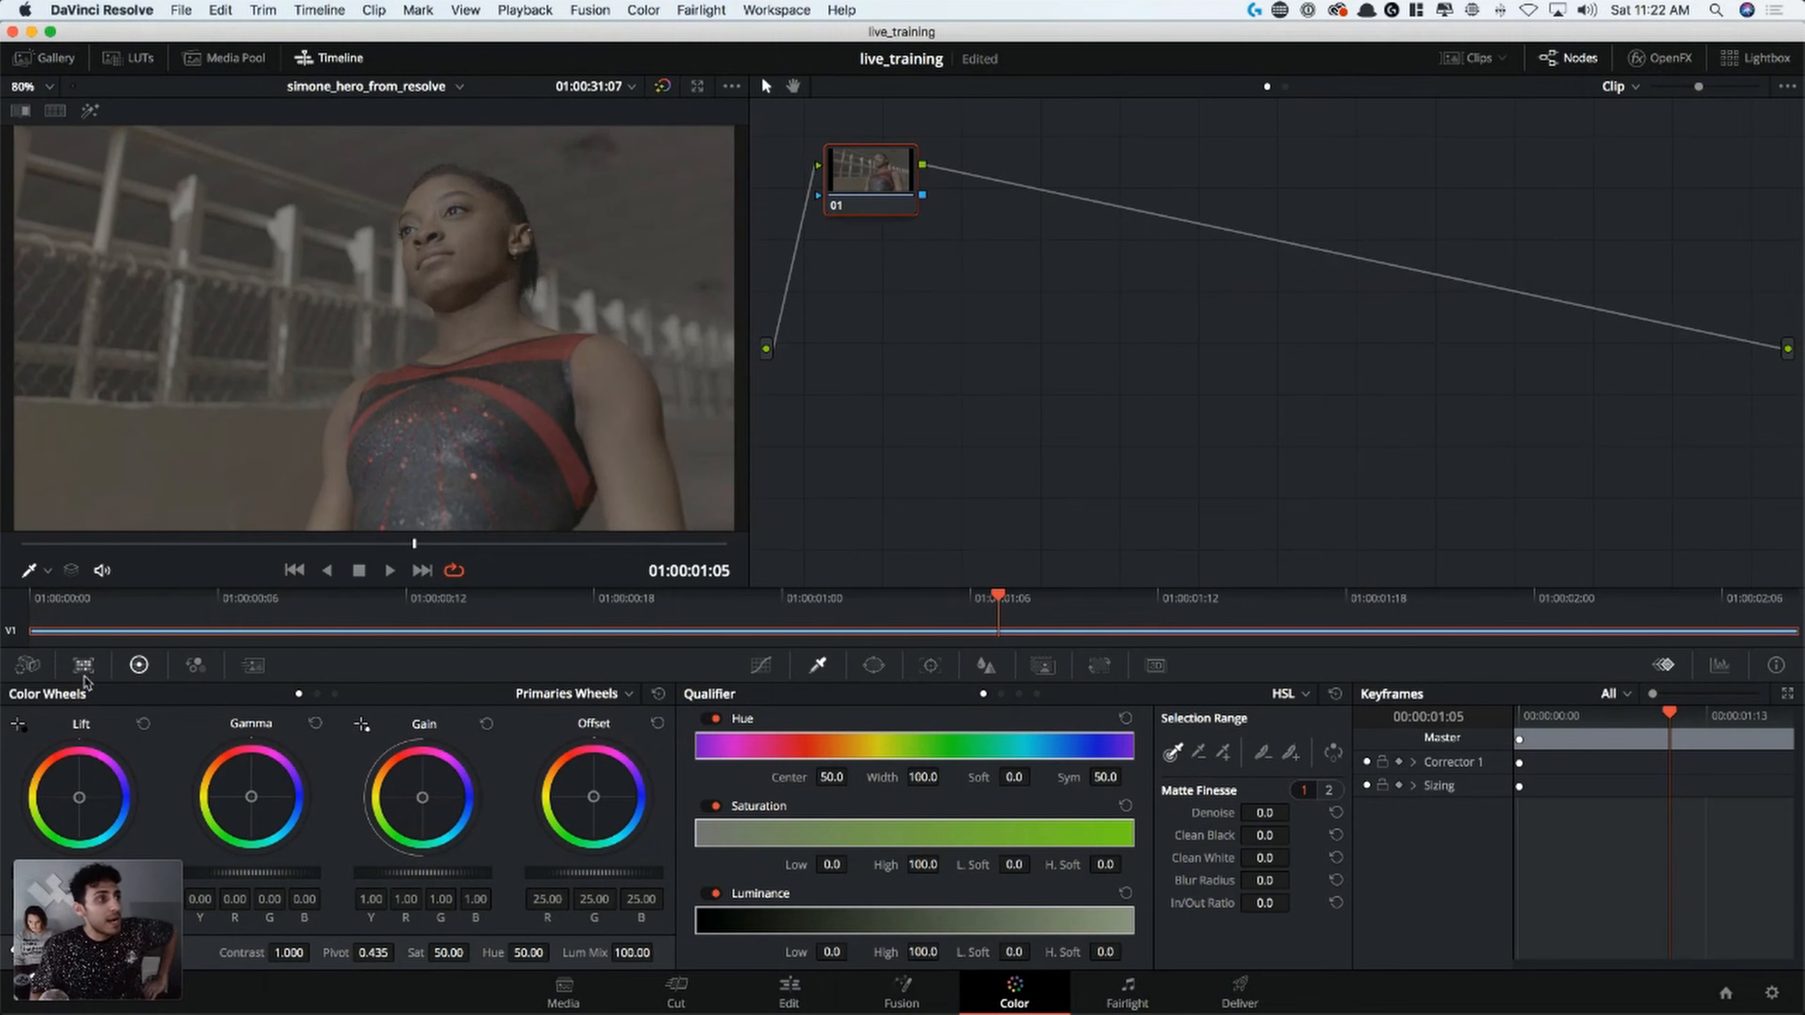
# Examine the Camera Raw settings and the Color Match chart, including its list of available color chart types
pyautogui.click(34, 668)
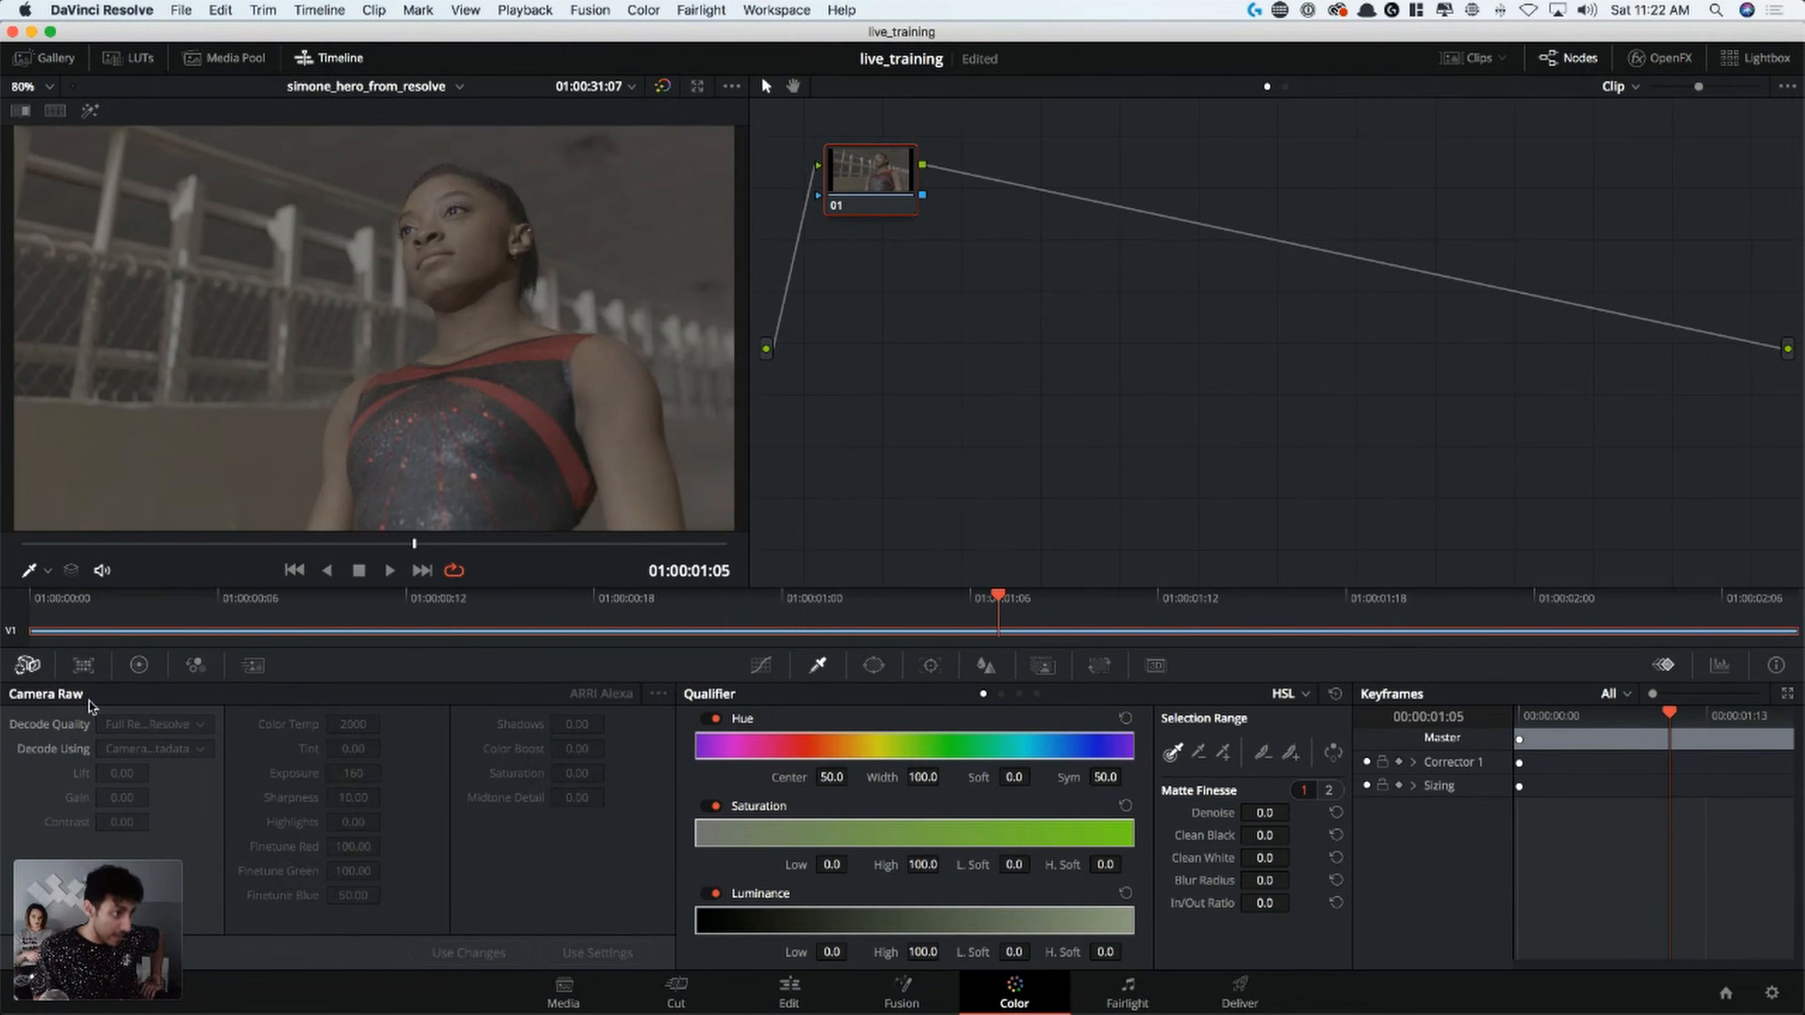
pyautogui.click(82, 667)
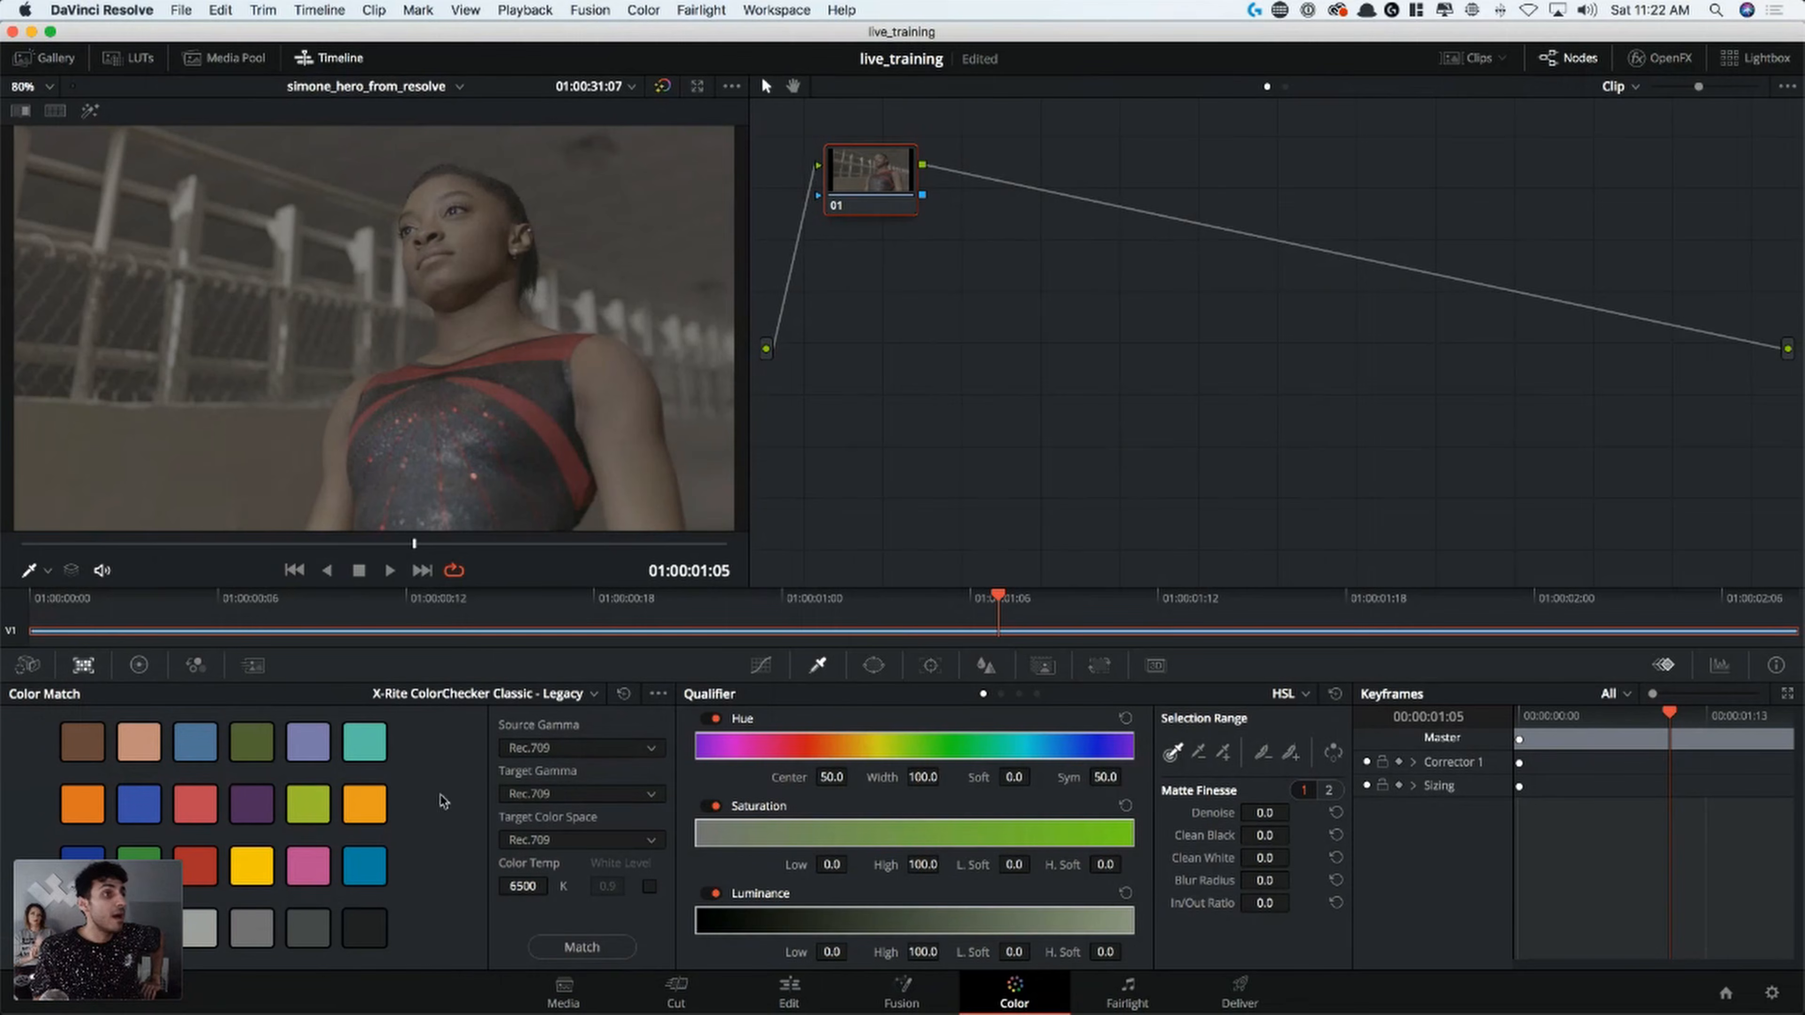
pyautogui.click(464, 695)
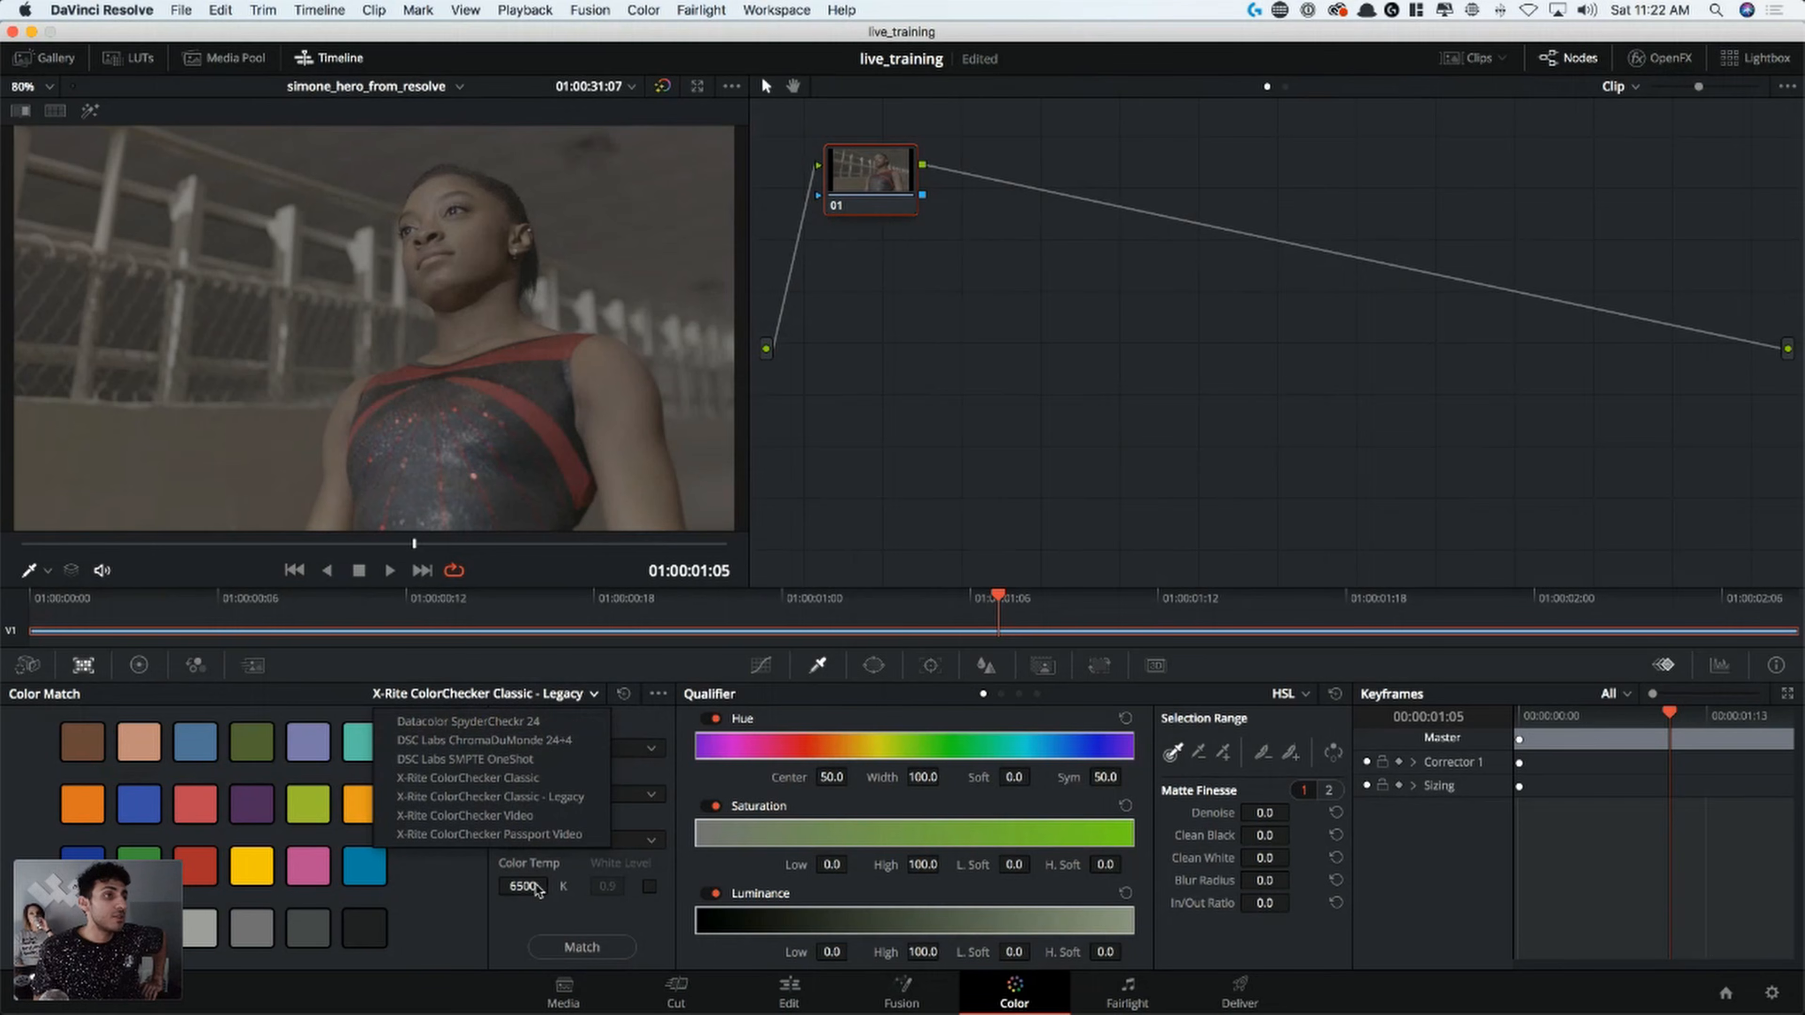
pyautogui.click(536, 675)
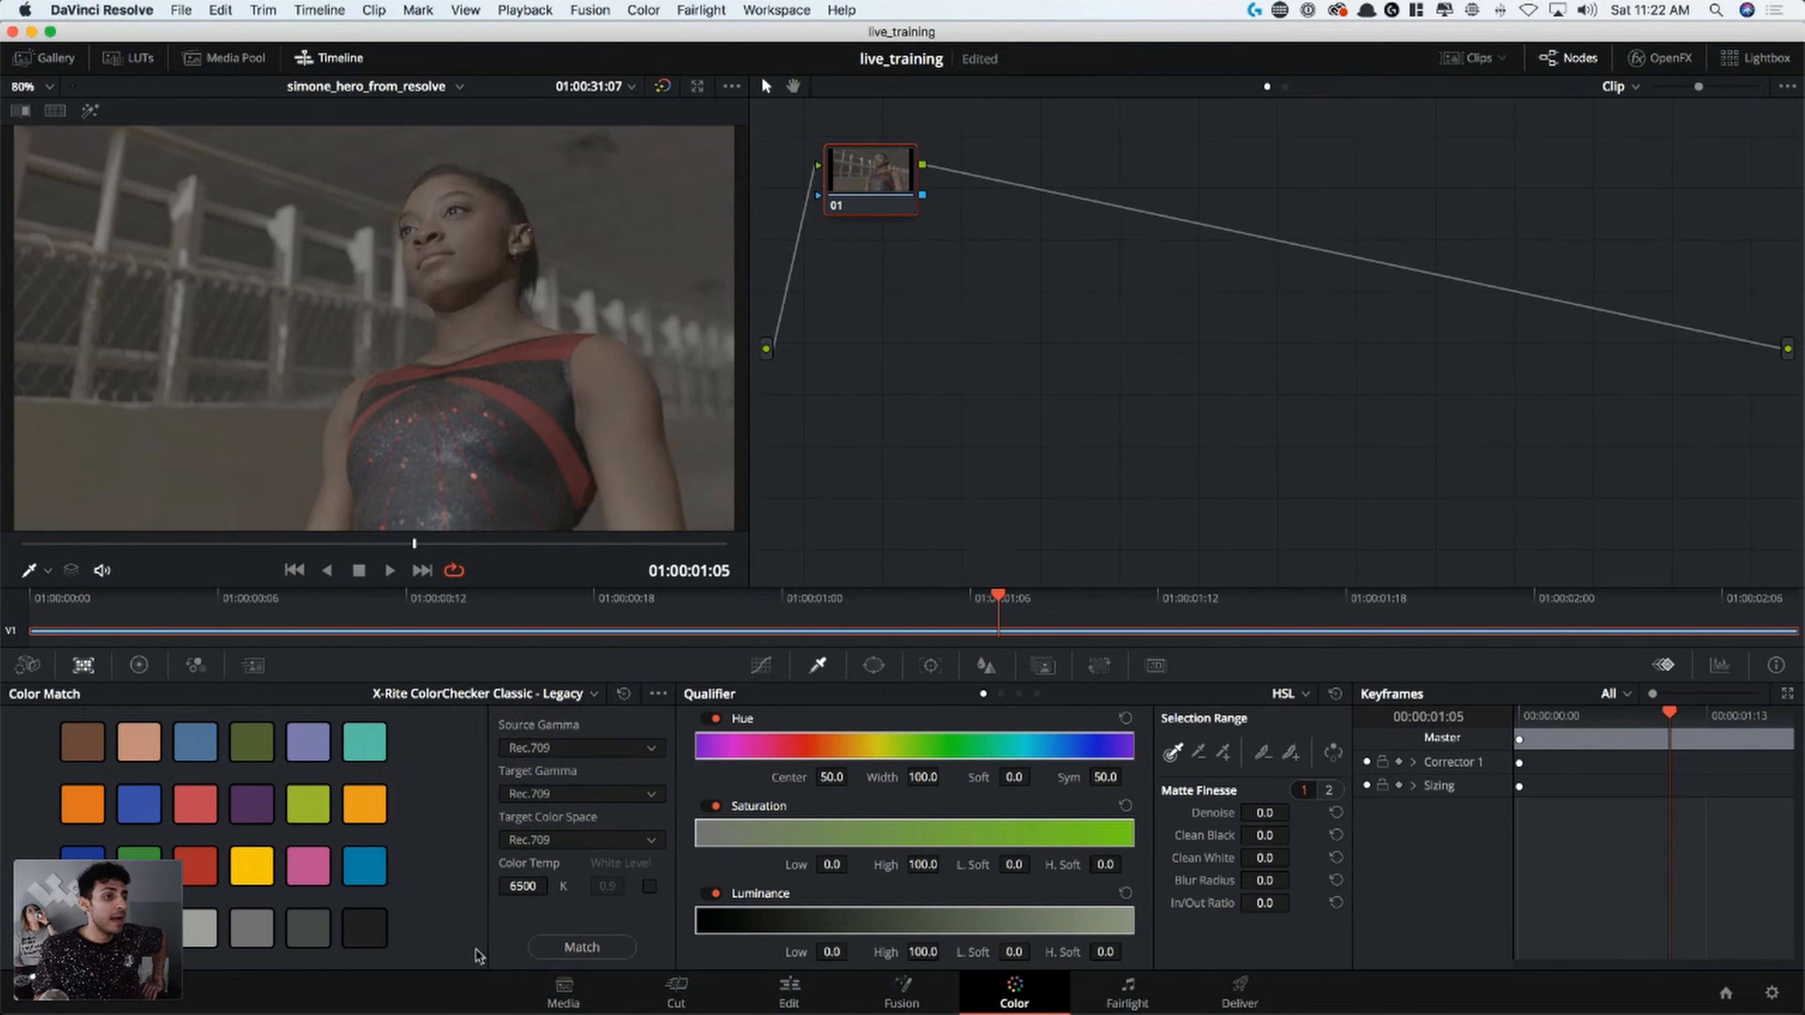
# Return to the color wheels and compare the Primaries Bars and Log modes, ending on Primaries Wheels
pyautogui.click(139, 669)
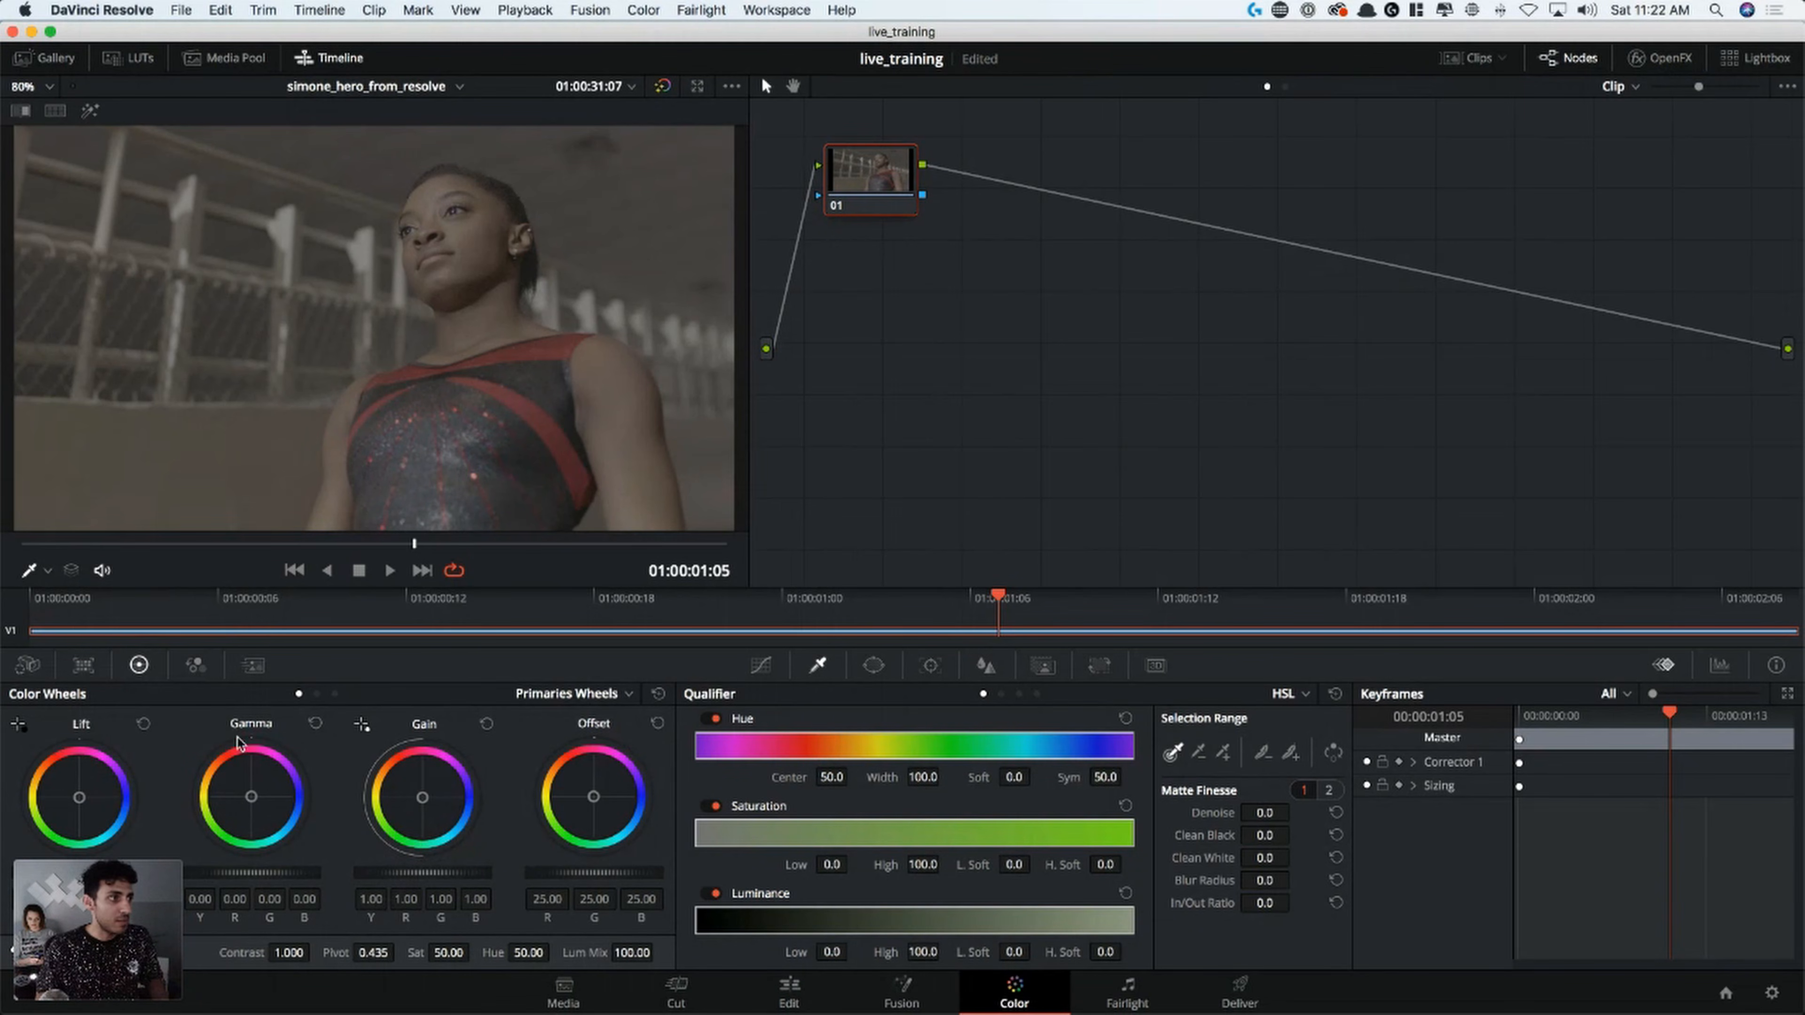
pyautogui.click(317, 693)
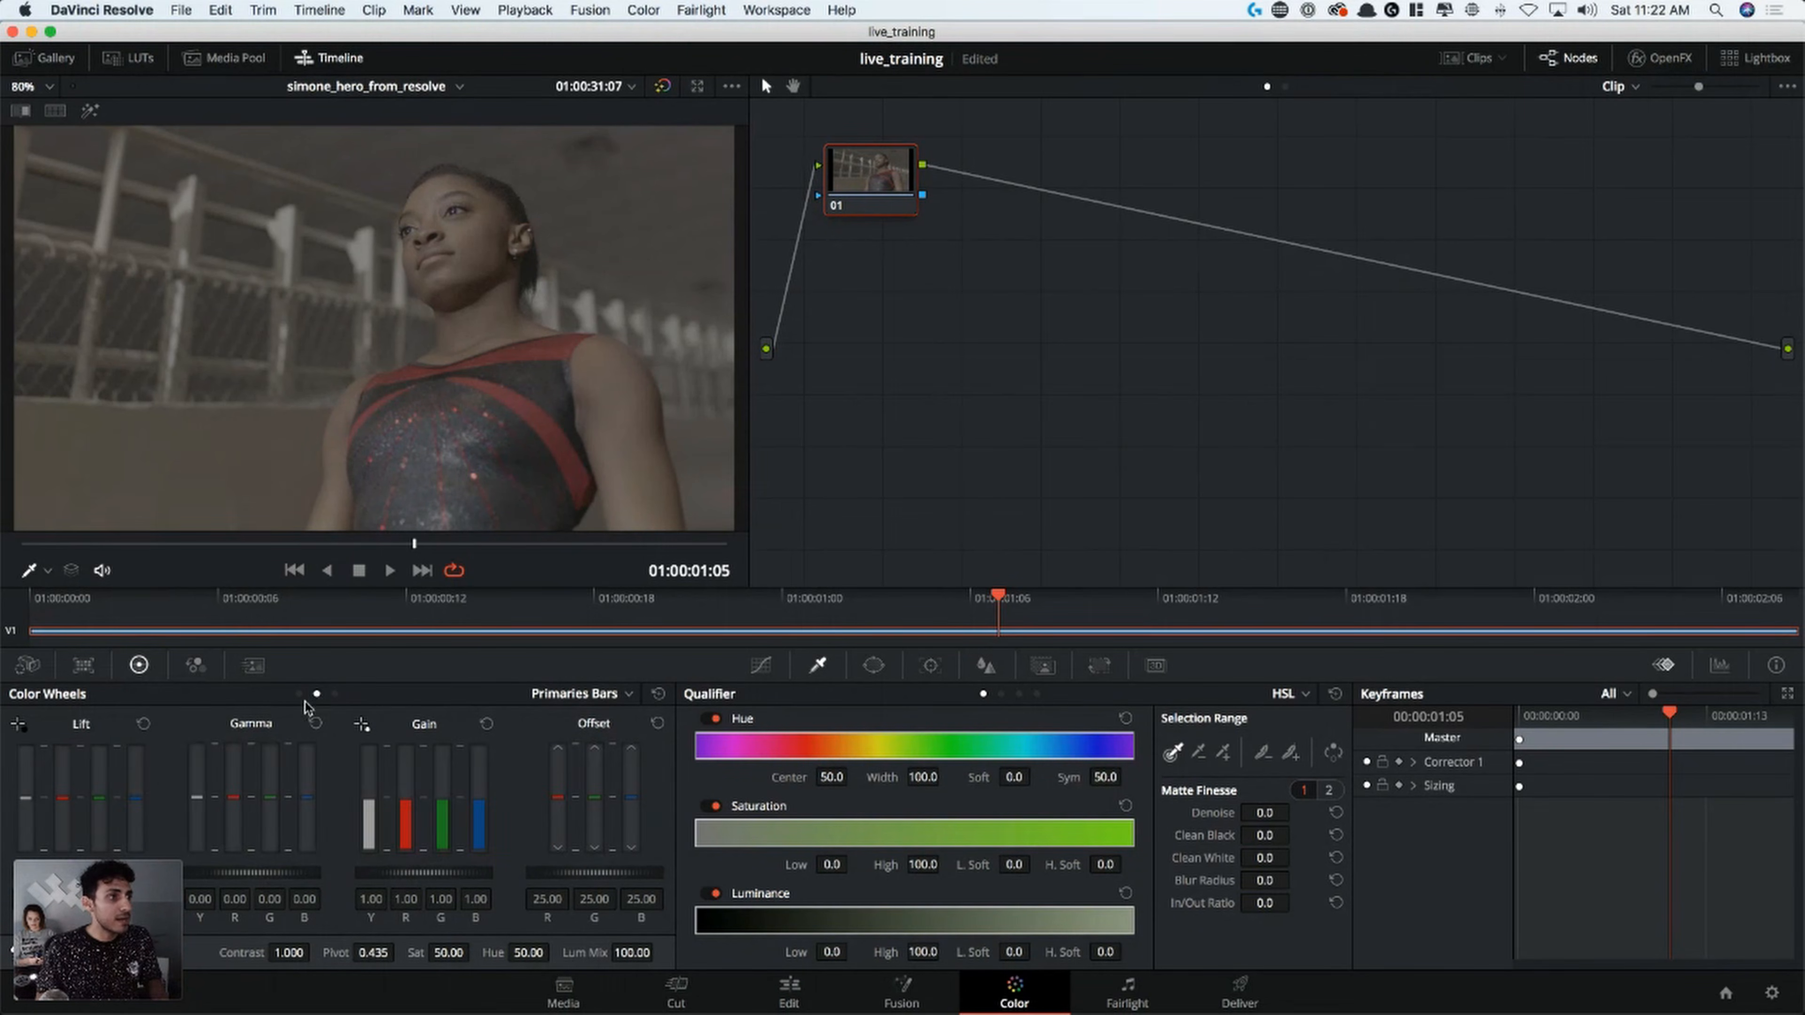
pyautogui.click(335, 694)
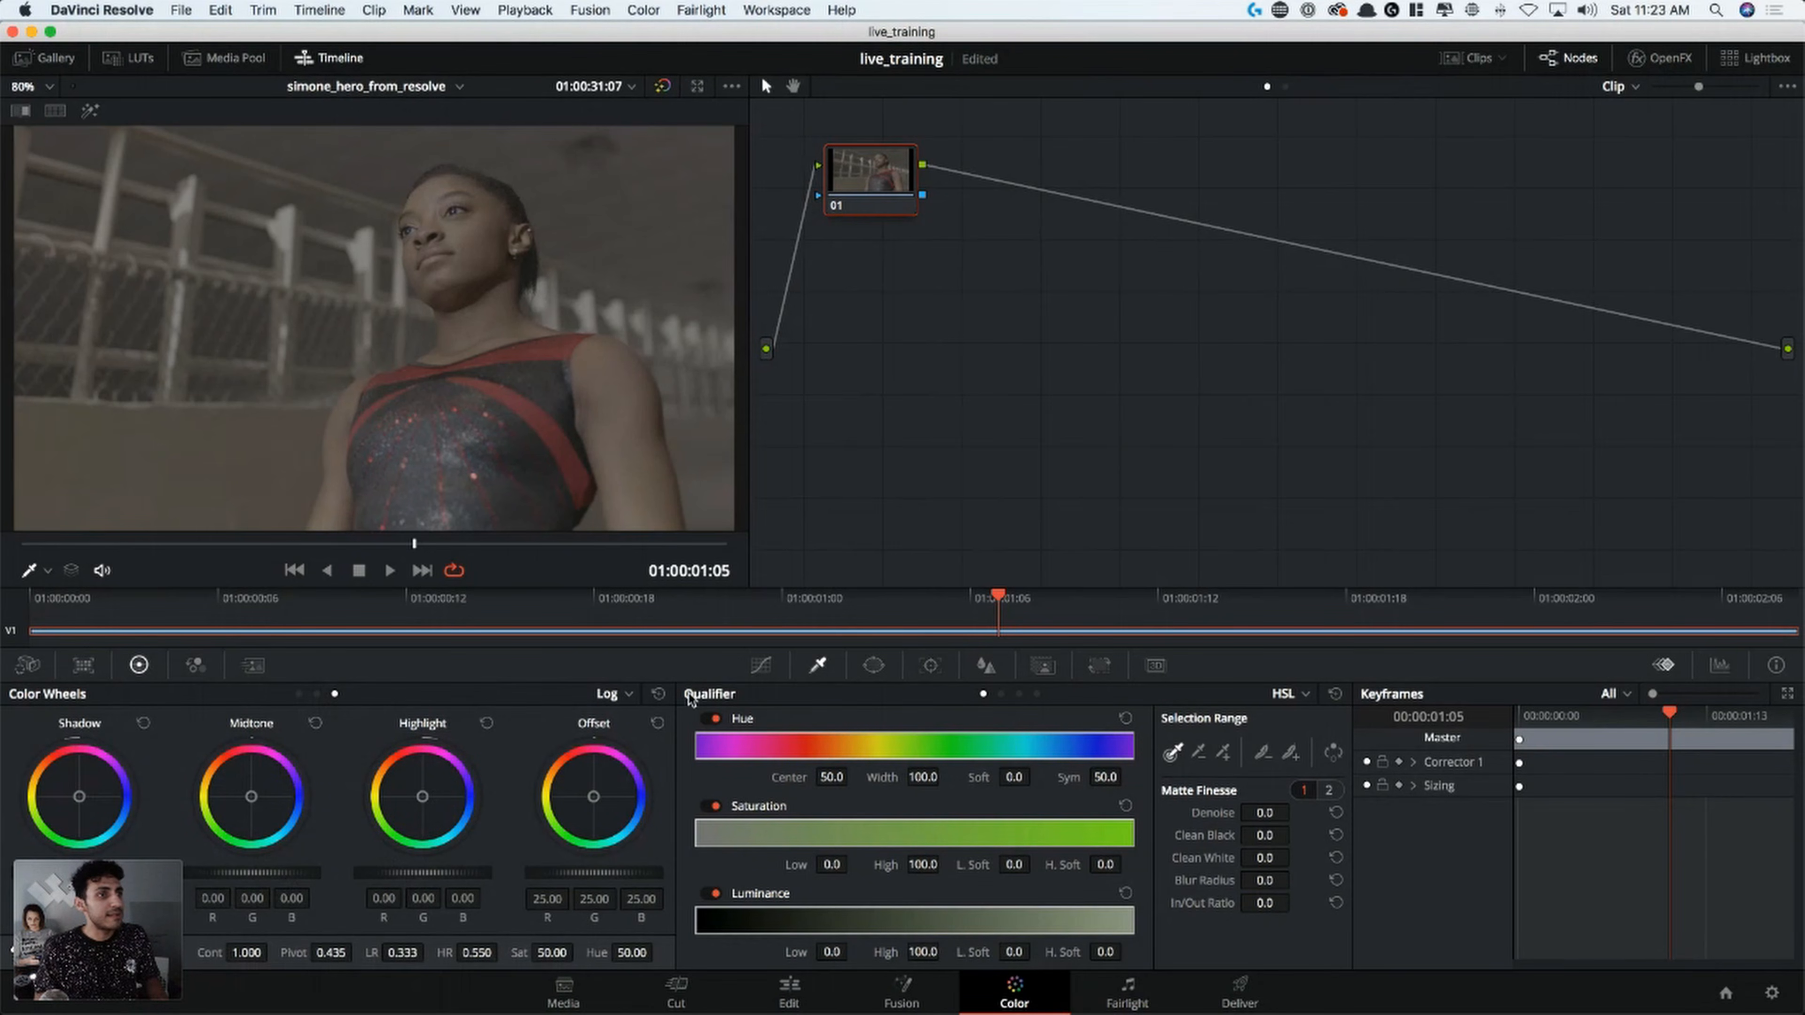
pyautogui.click(317, 694)
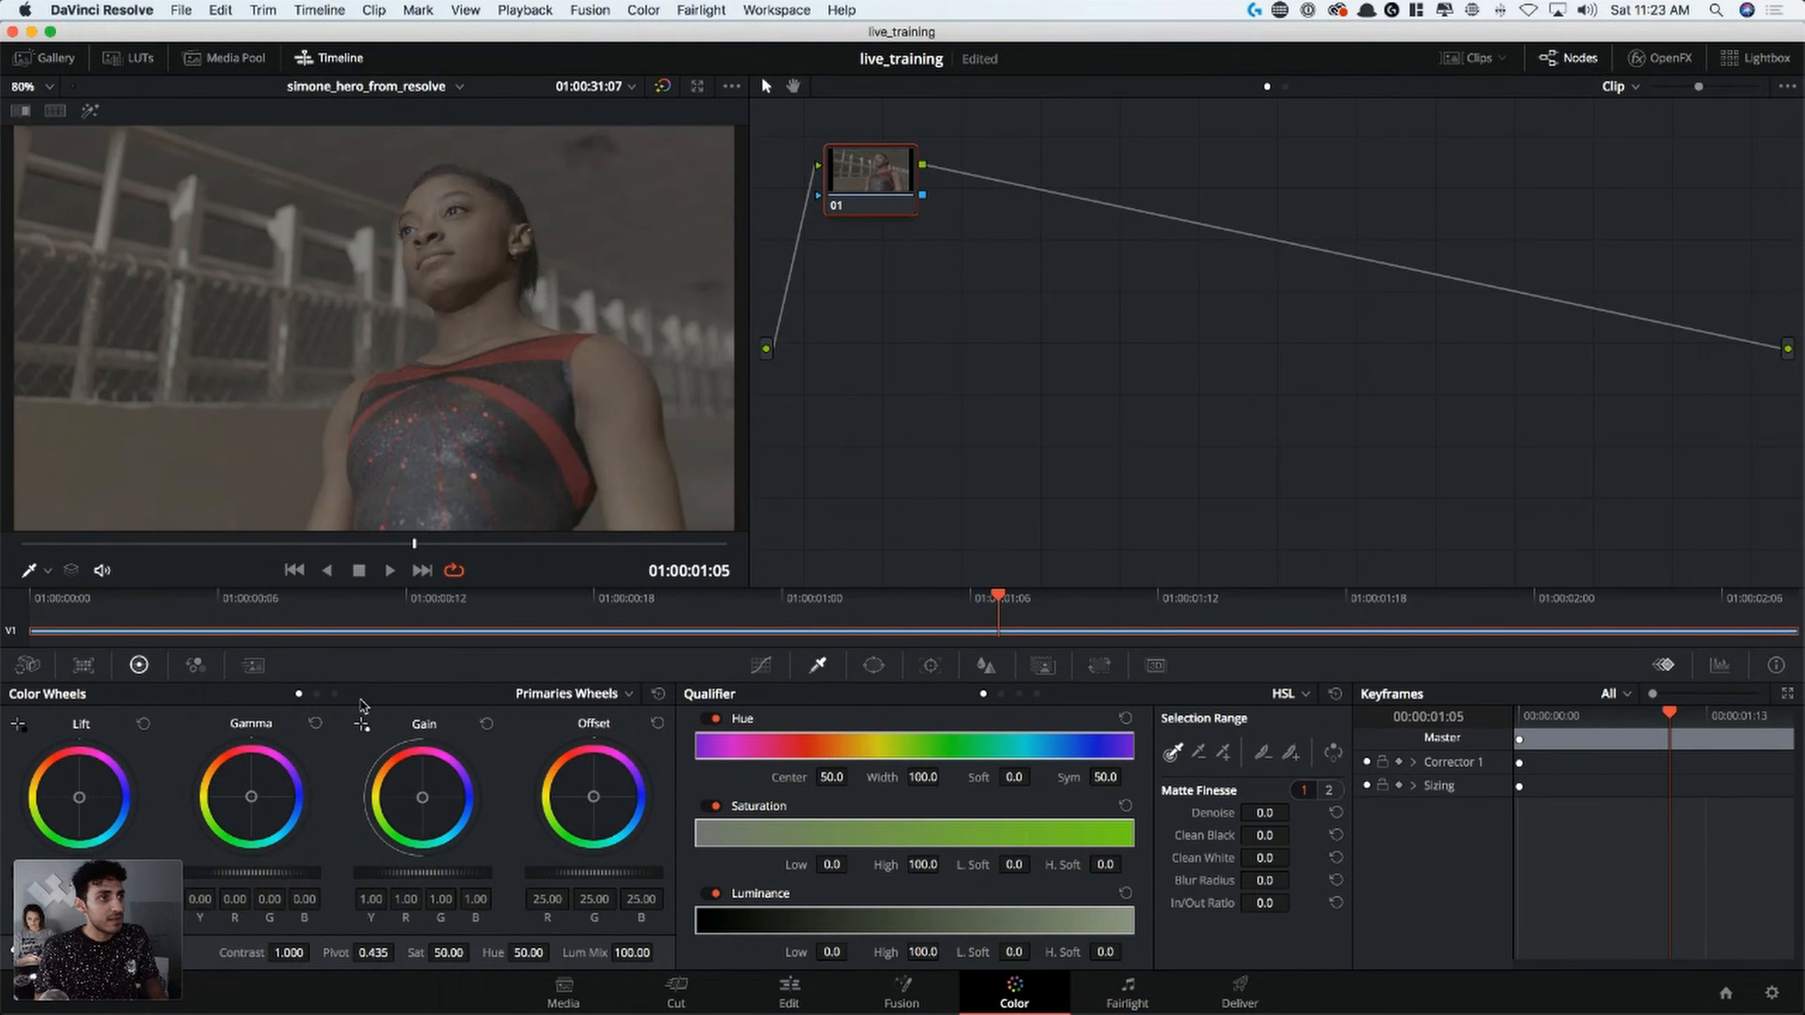
pyautogui.click(334, 693)
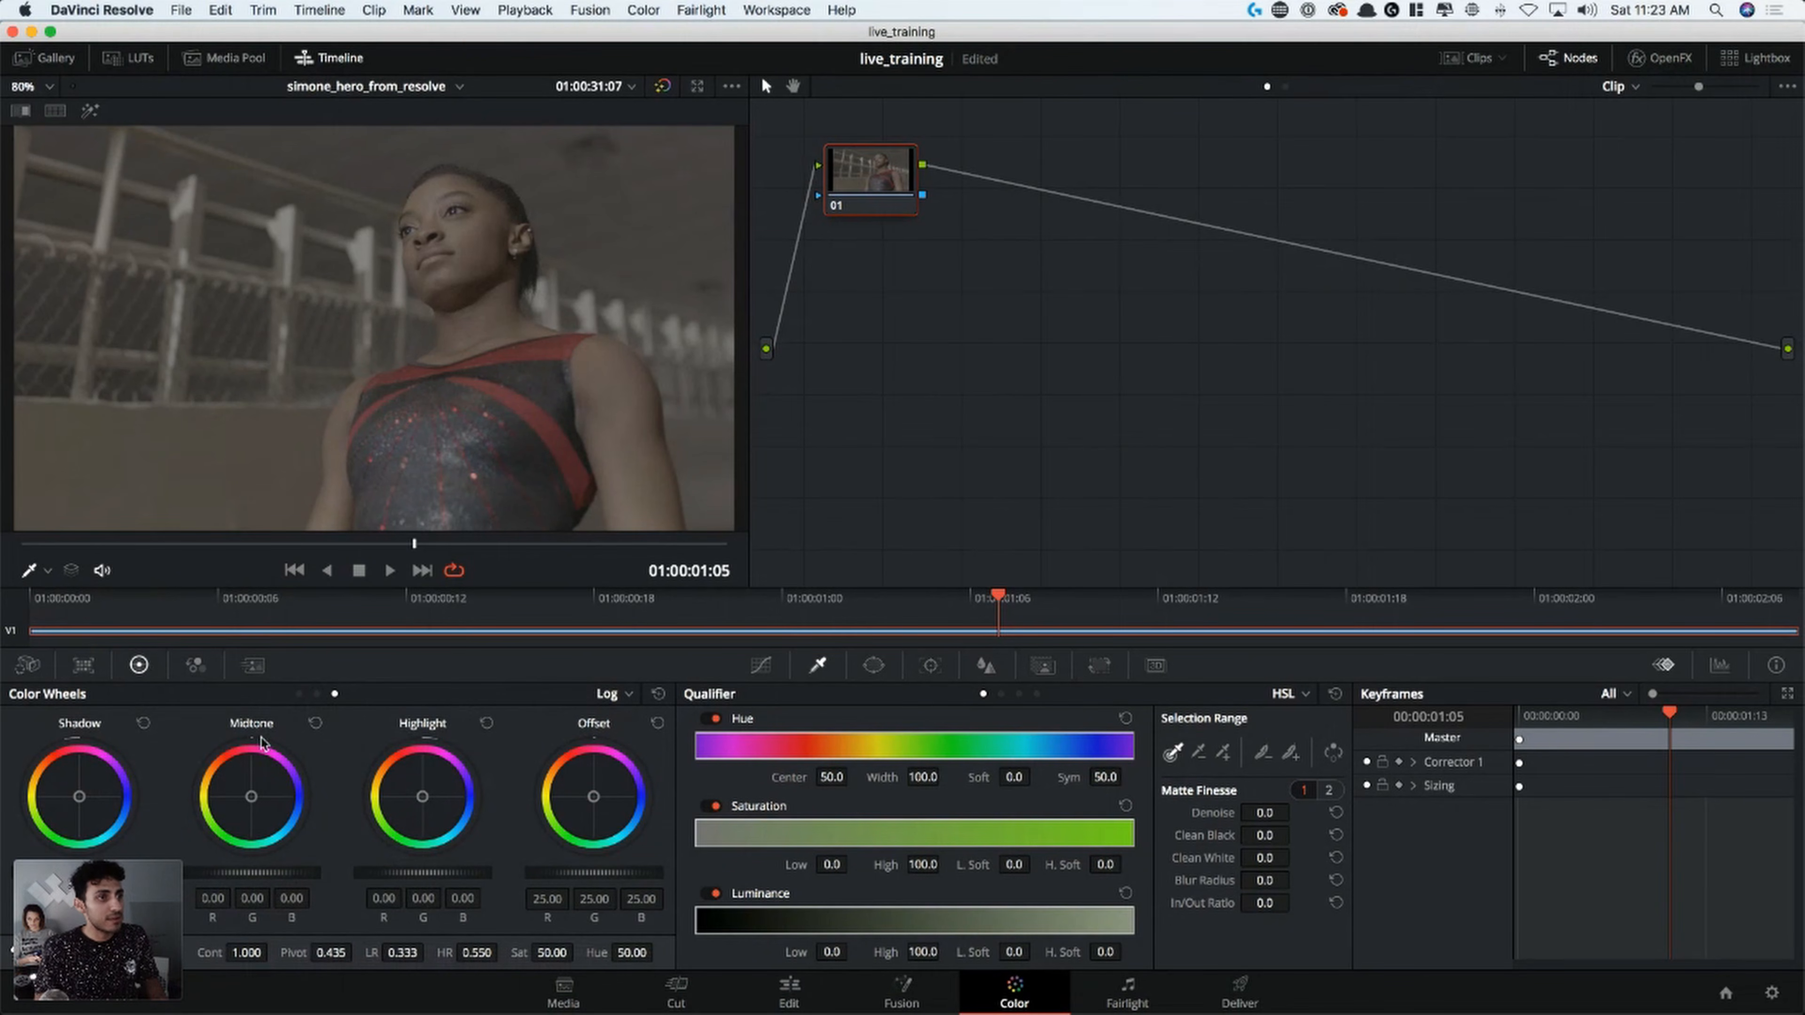
pyautogui.click(298, 693)
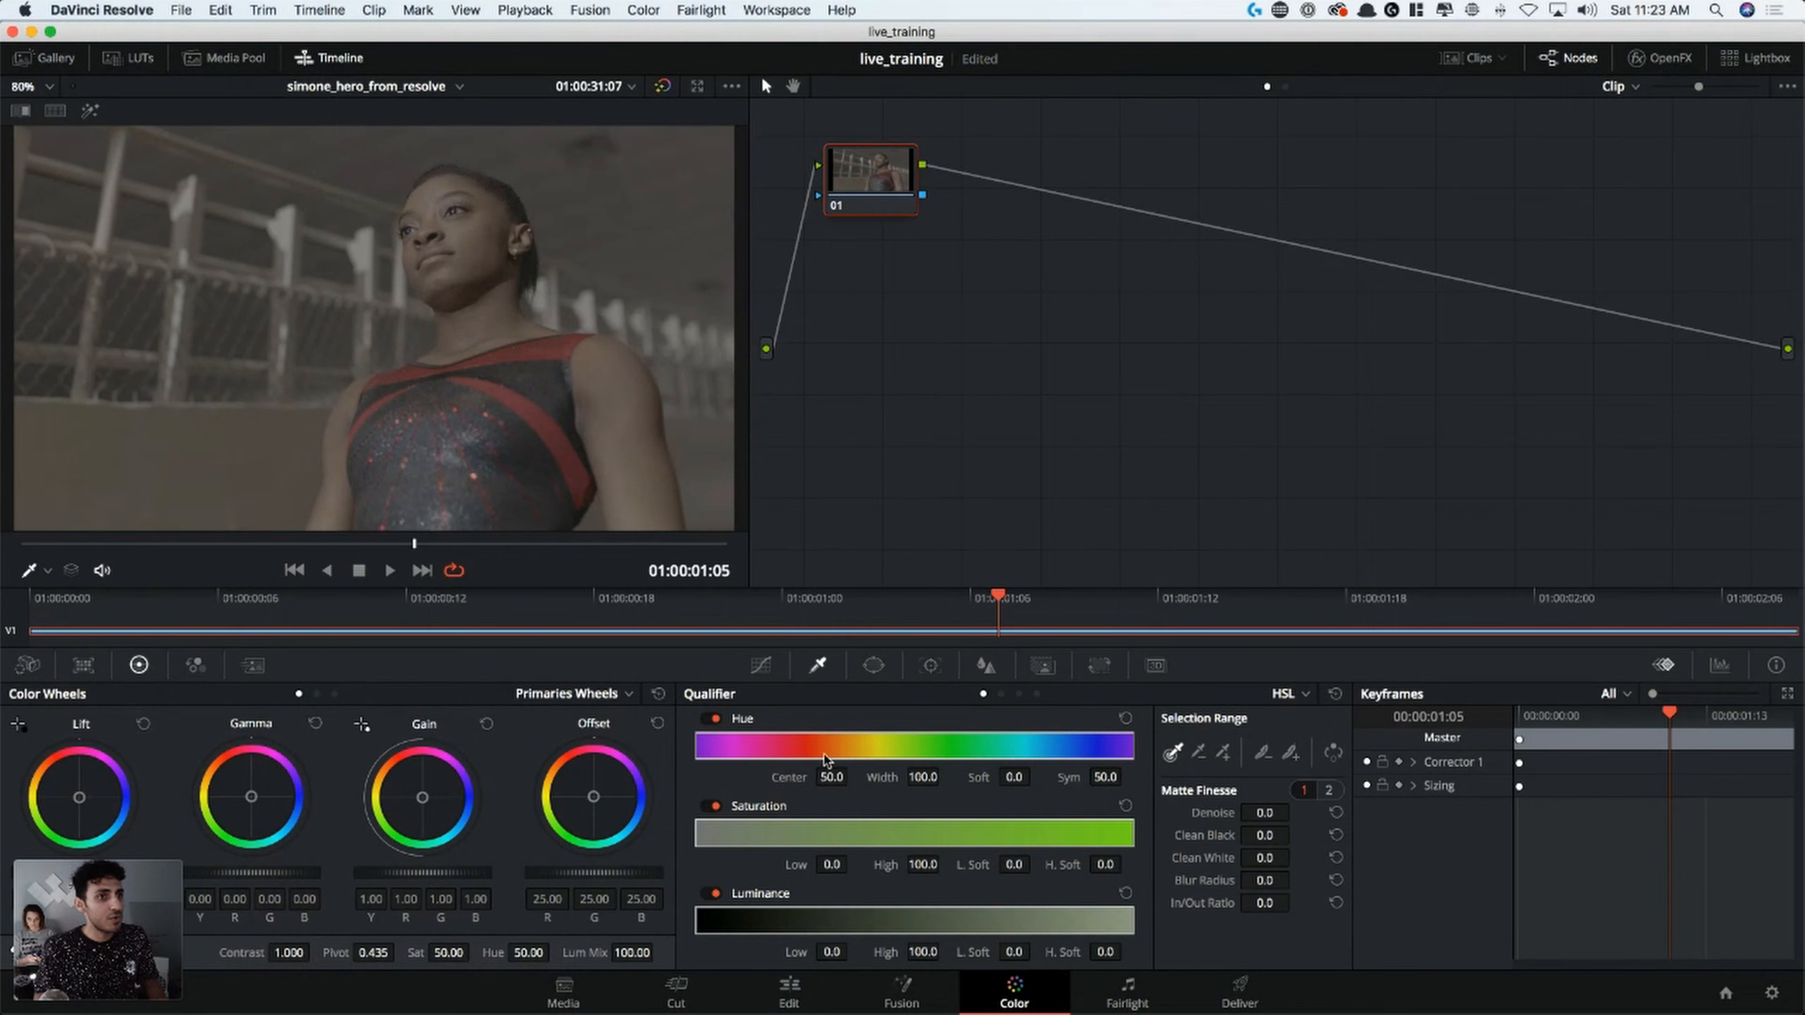
# Examine the Custom, Hue Vs Hue and Hue Vs Sat curves, plus the available curve types and color wheel modes, keeping Custom and Primaries Wheels
pyautogui.click(761, 666)
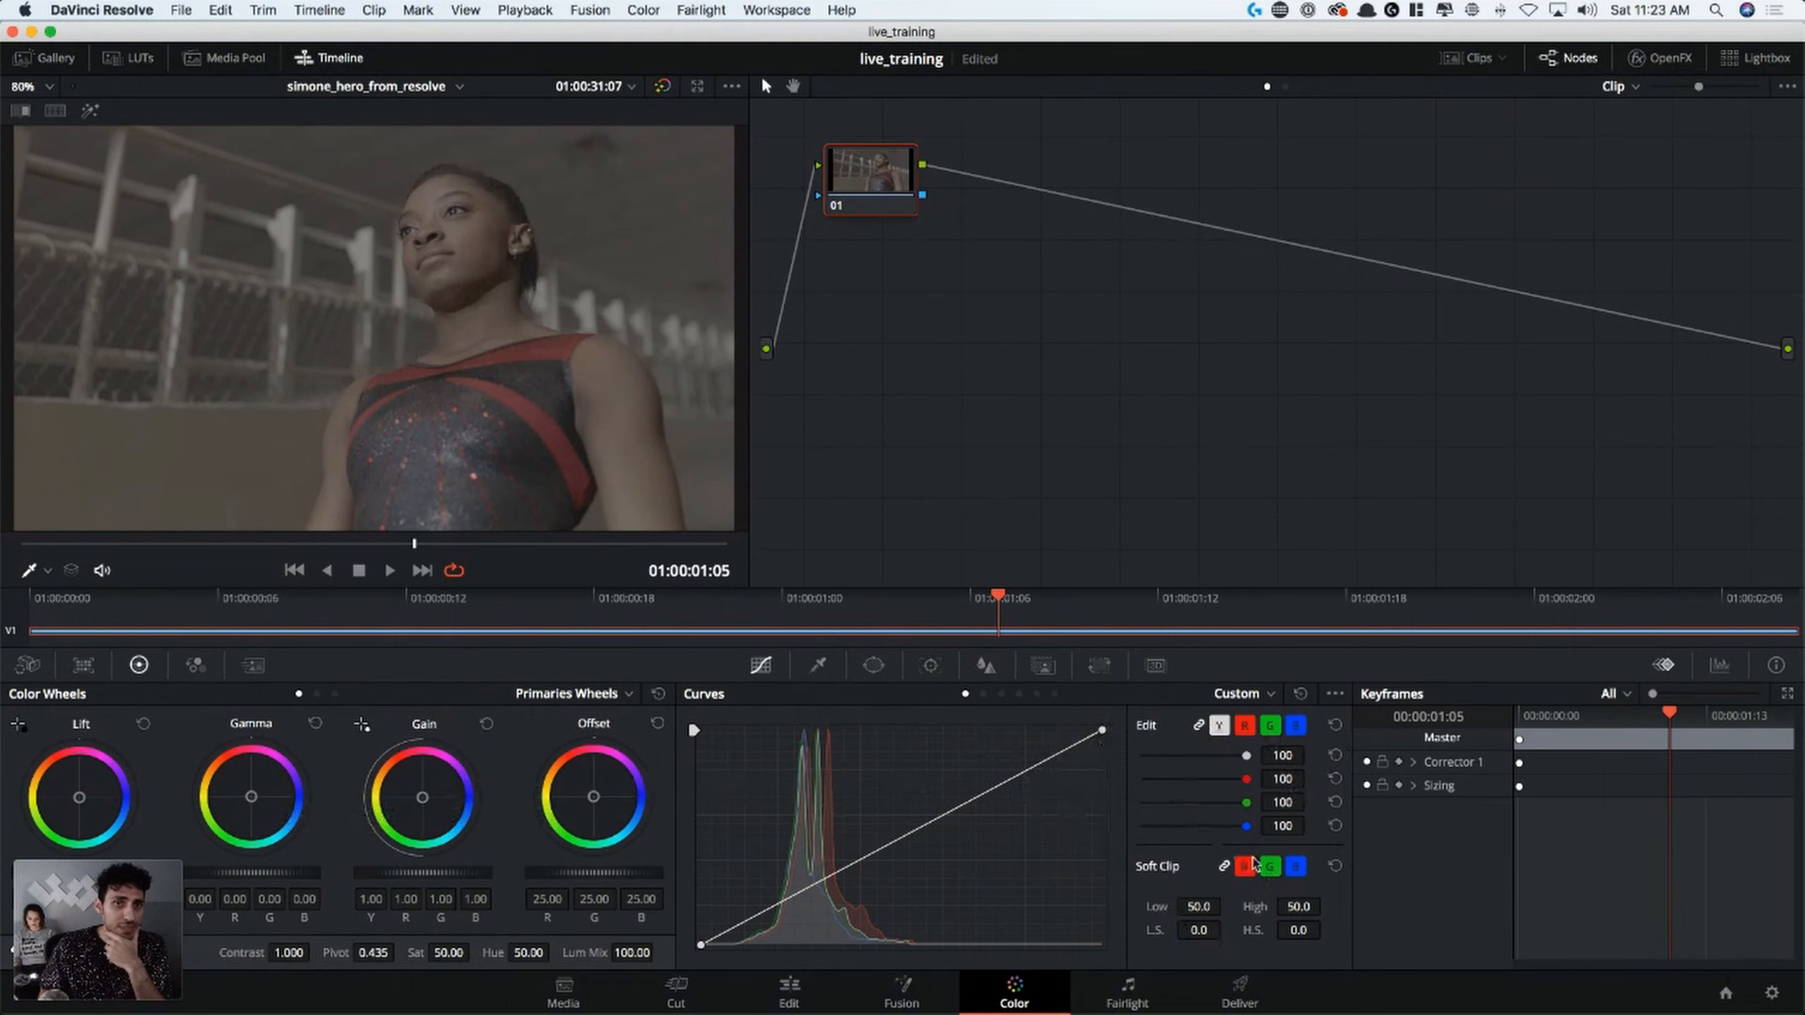
pyautogui.click(983, 694)
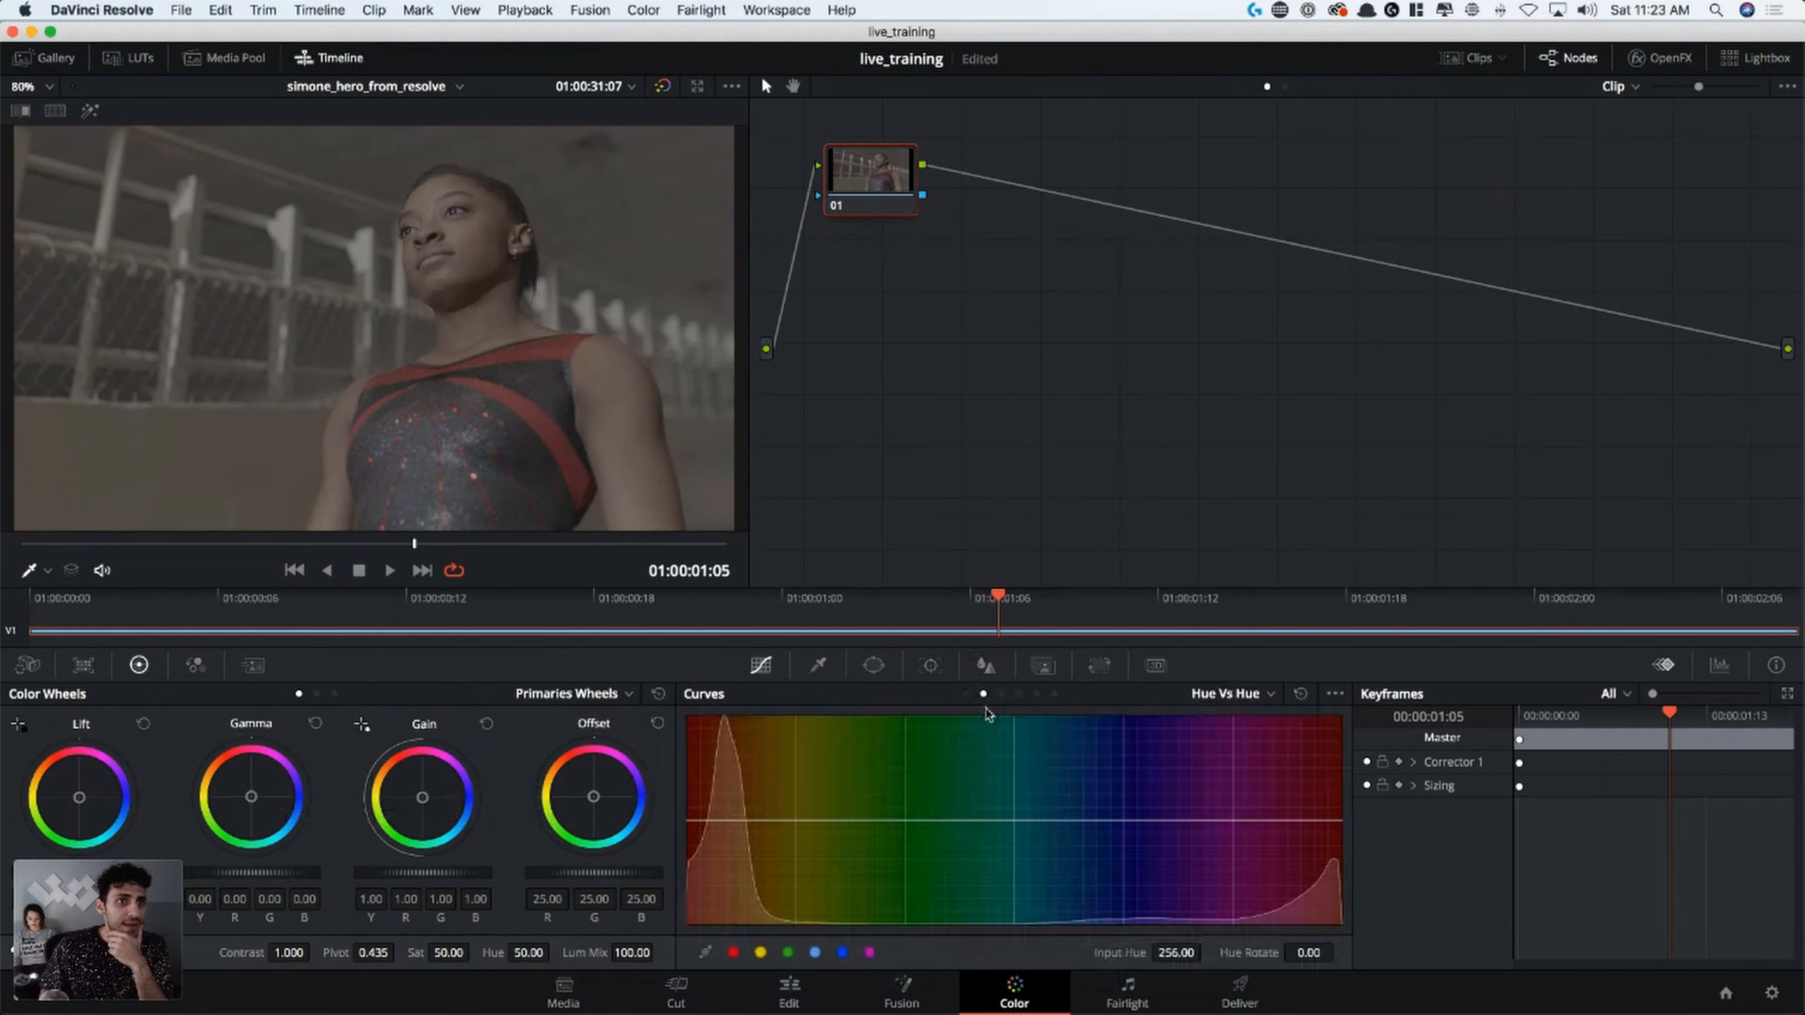
pyautogui.click(1002, 694)
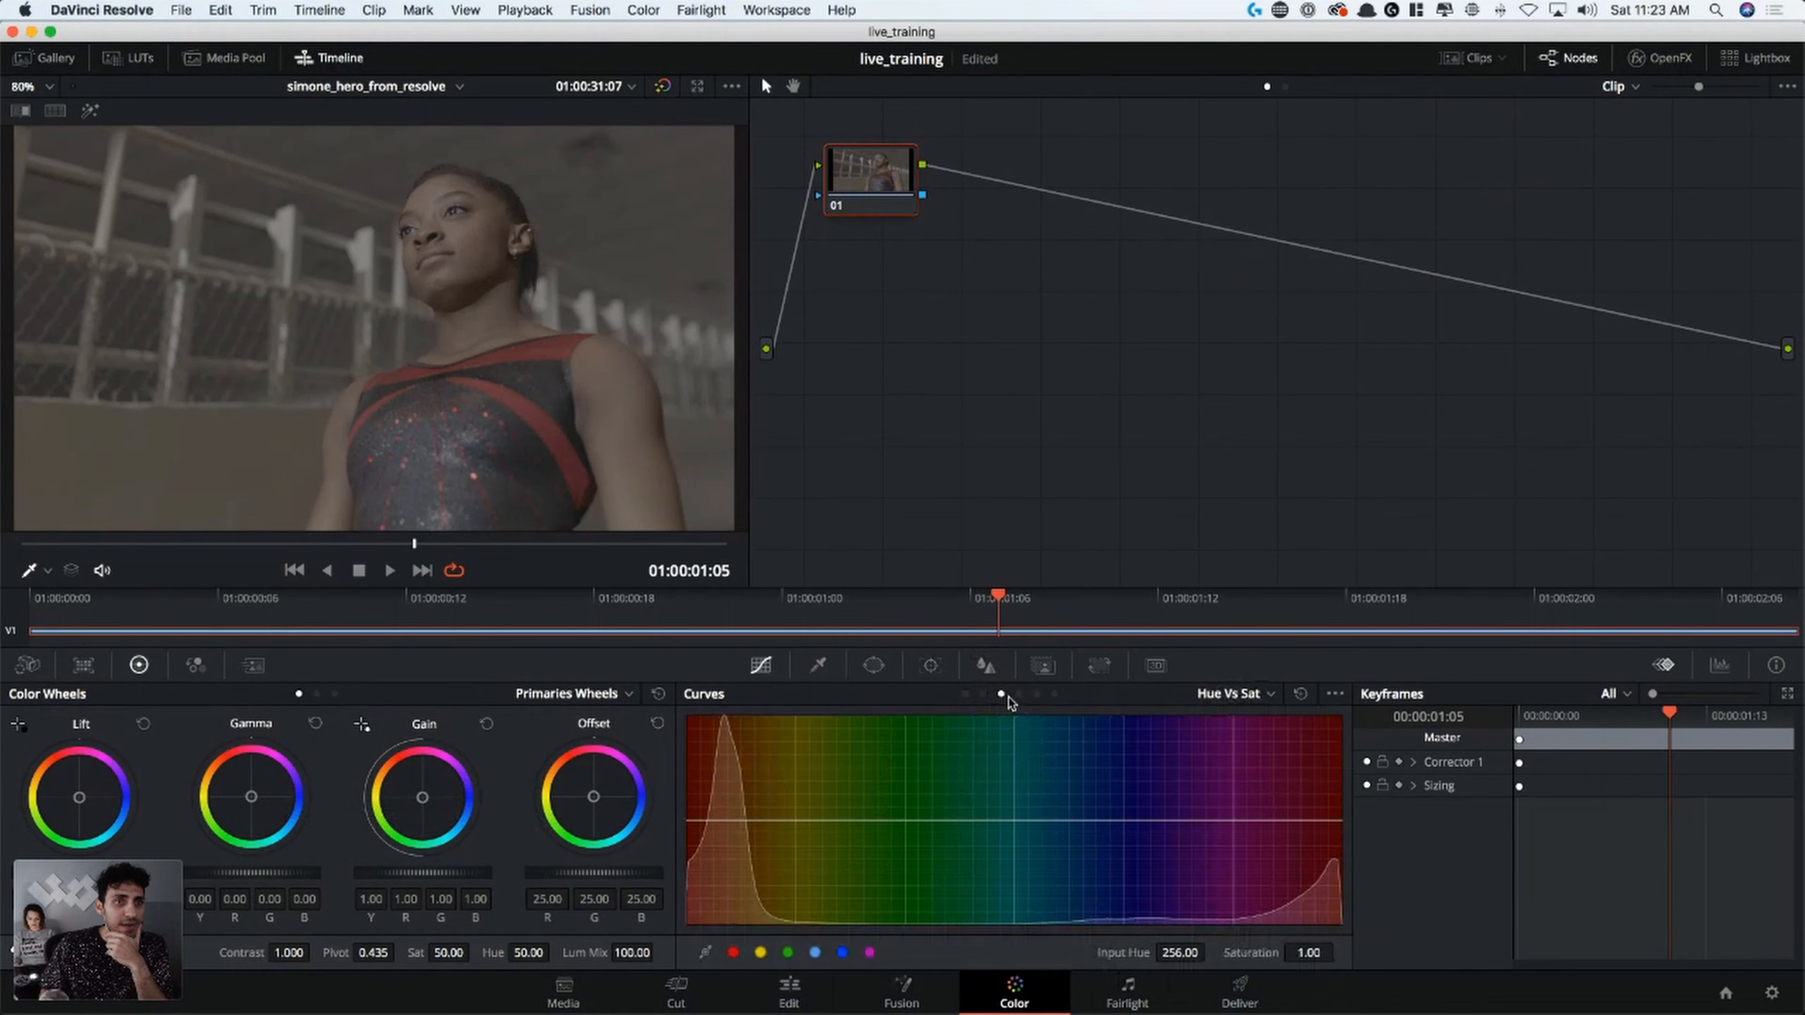
pyautogui.click(966, 695)
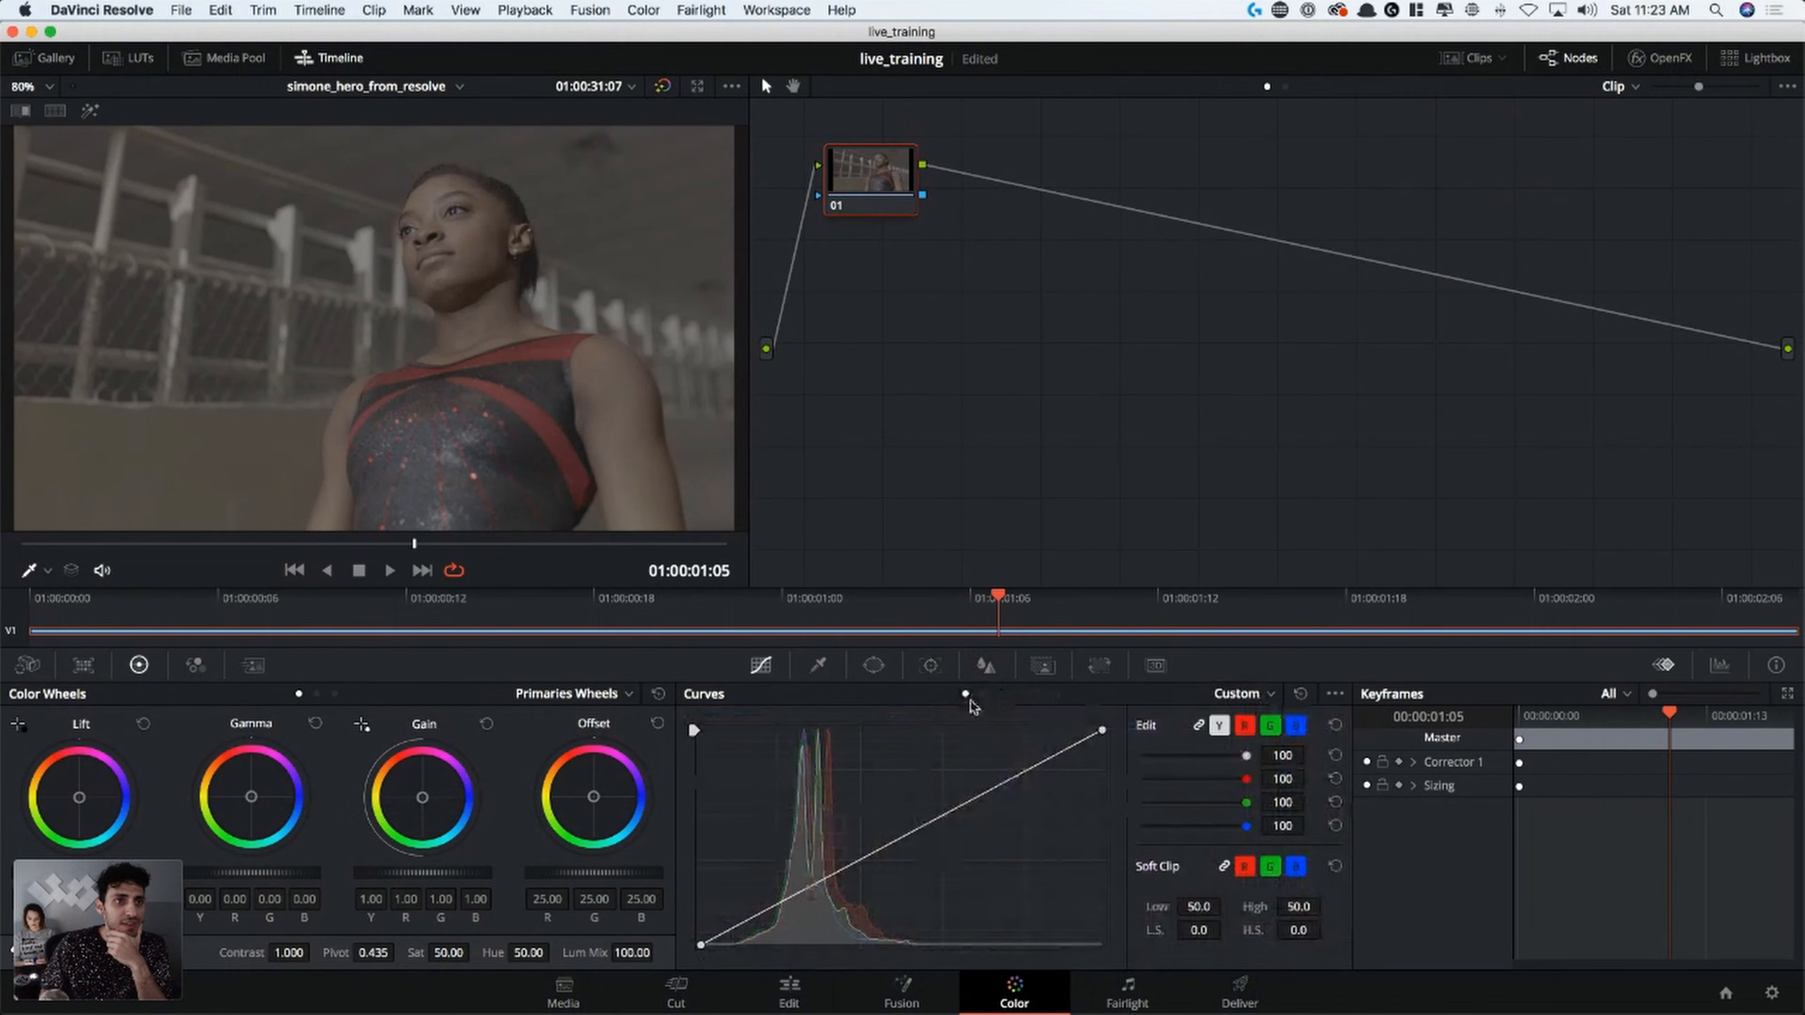
pyautogui.click(1271, 695)
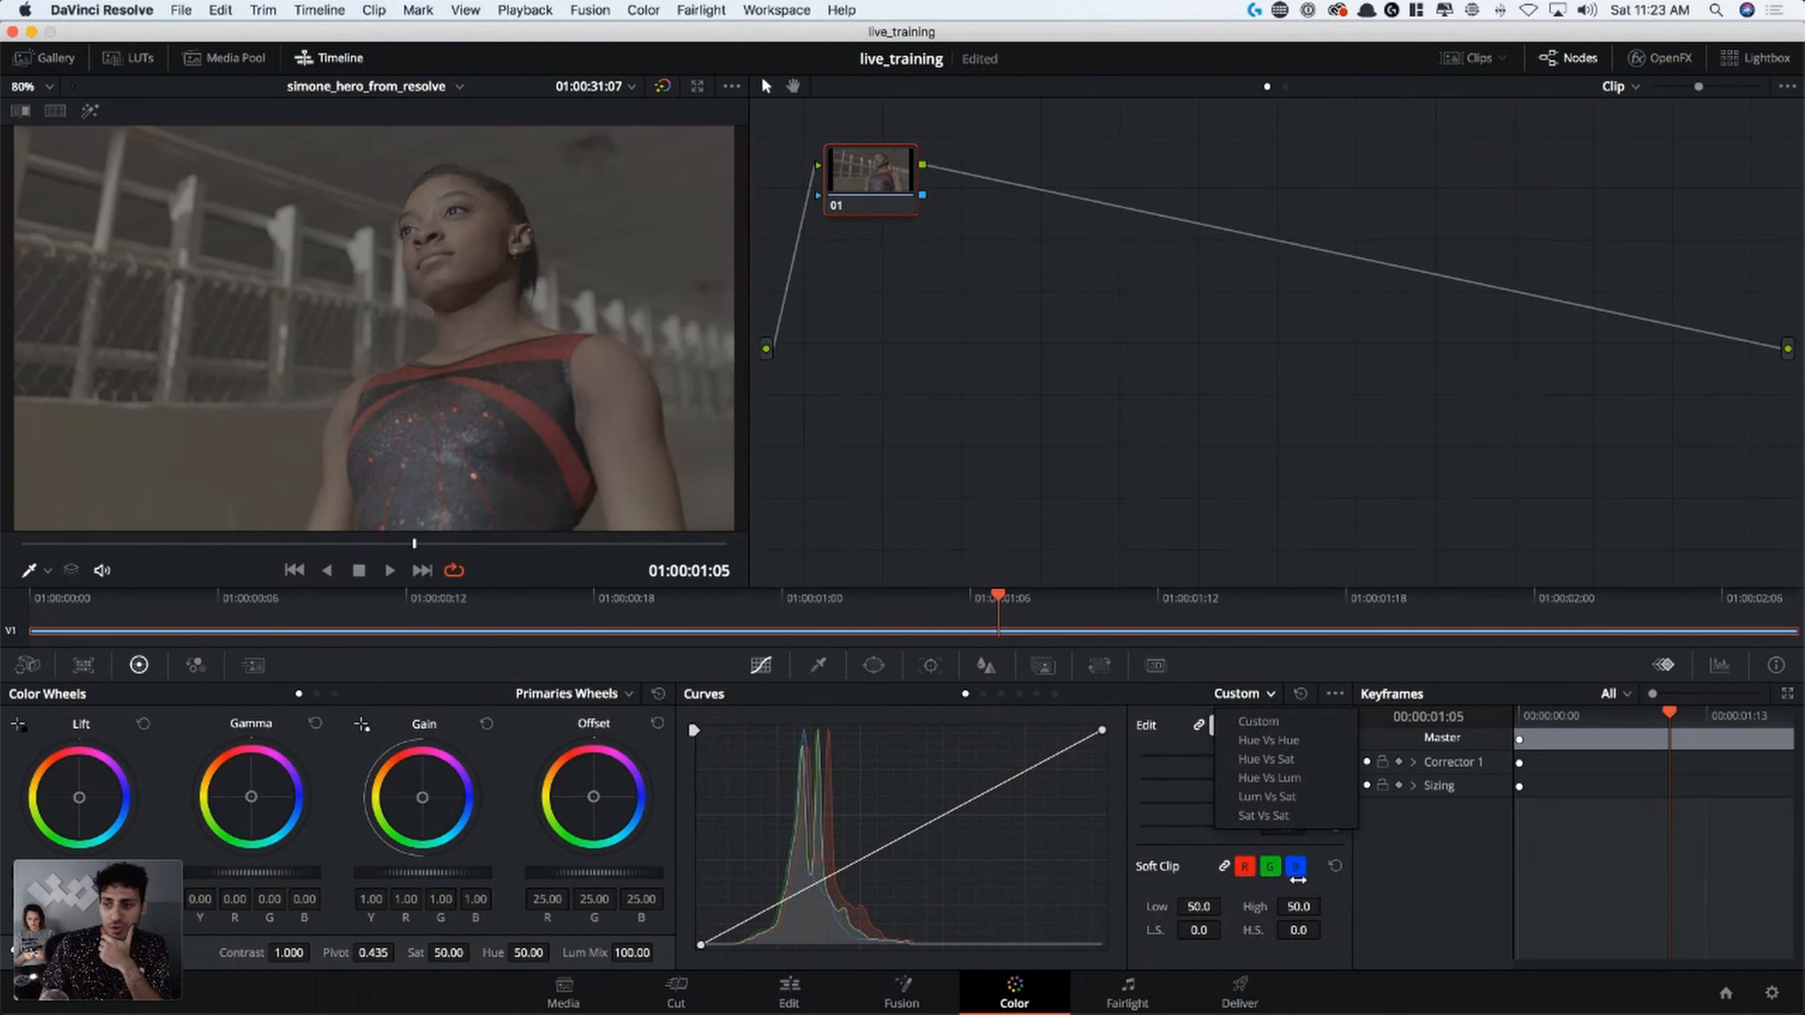
pyautogui.click(1021, 691)
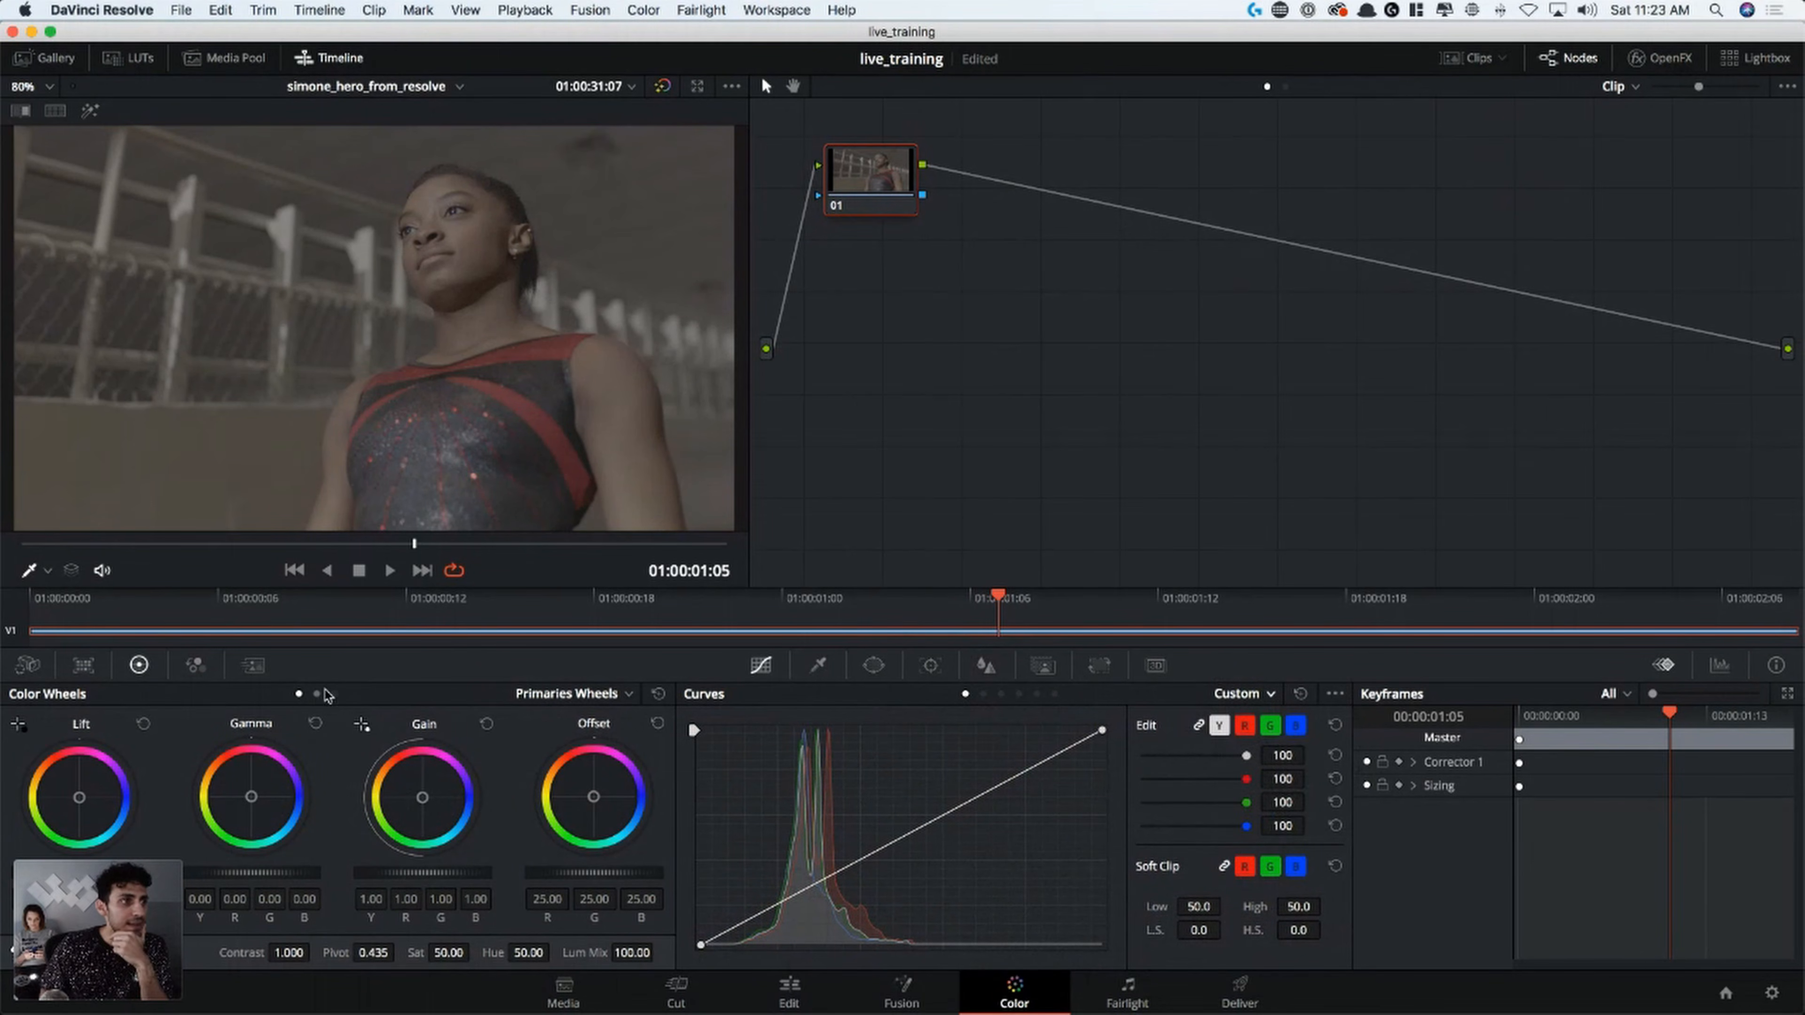
pyautogui.click(609, 695)
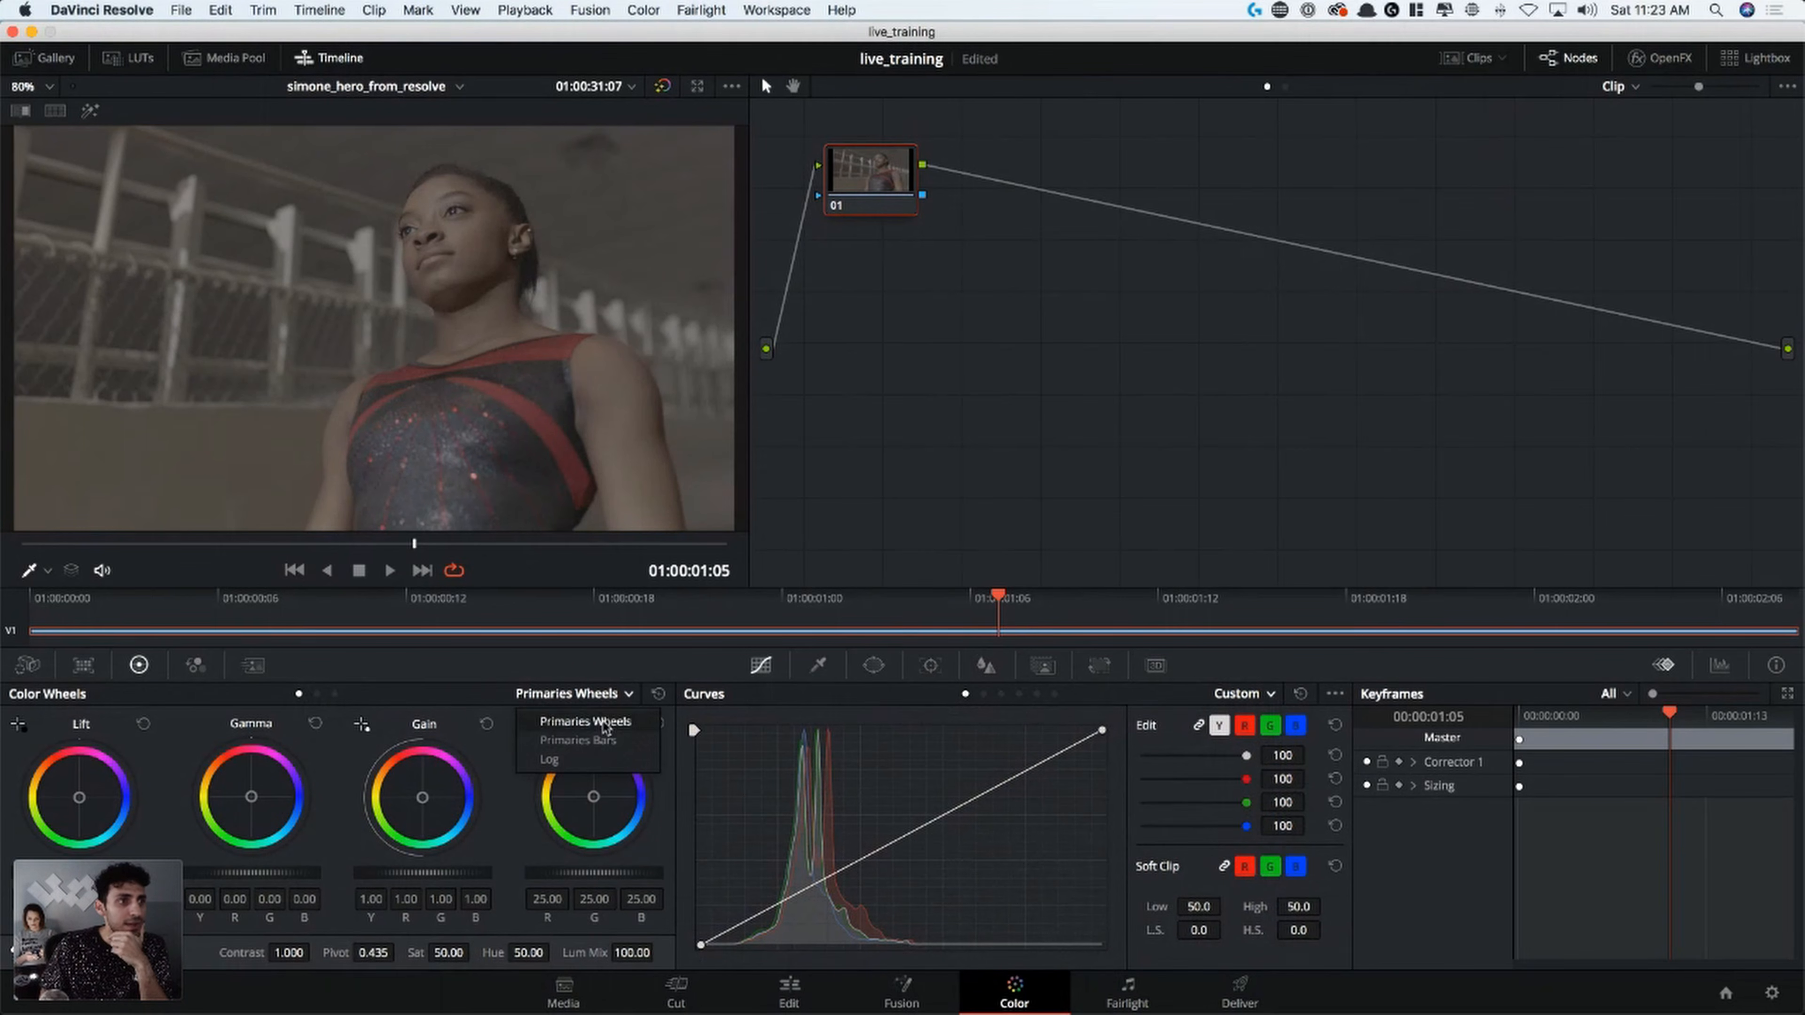
pyautogui.click(426, 700)
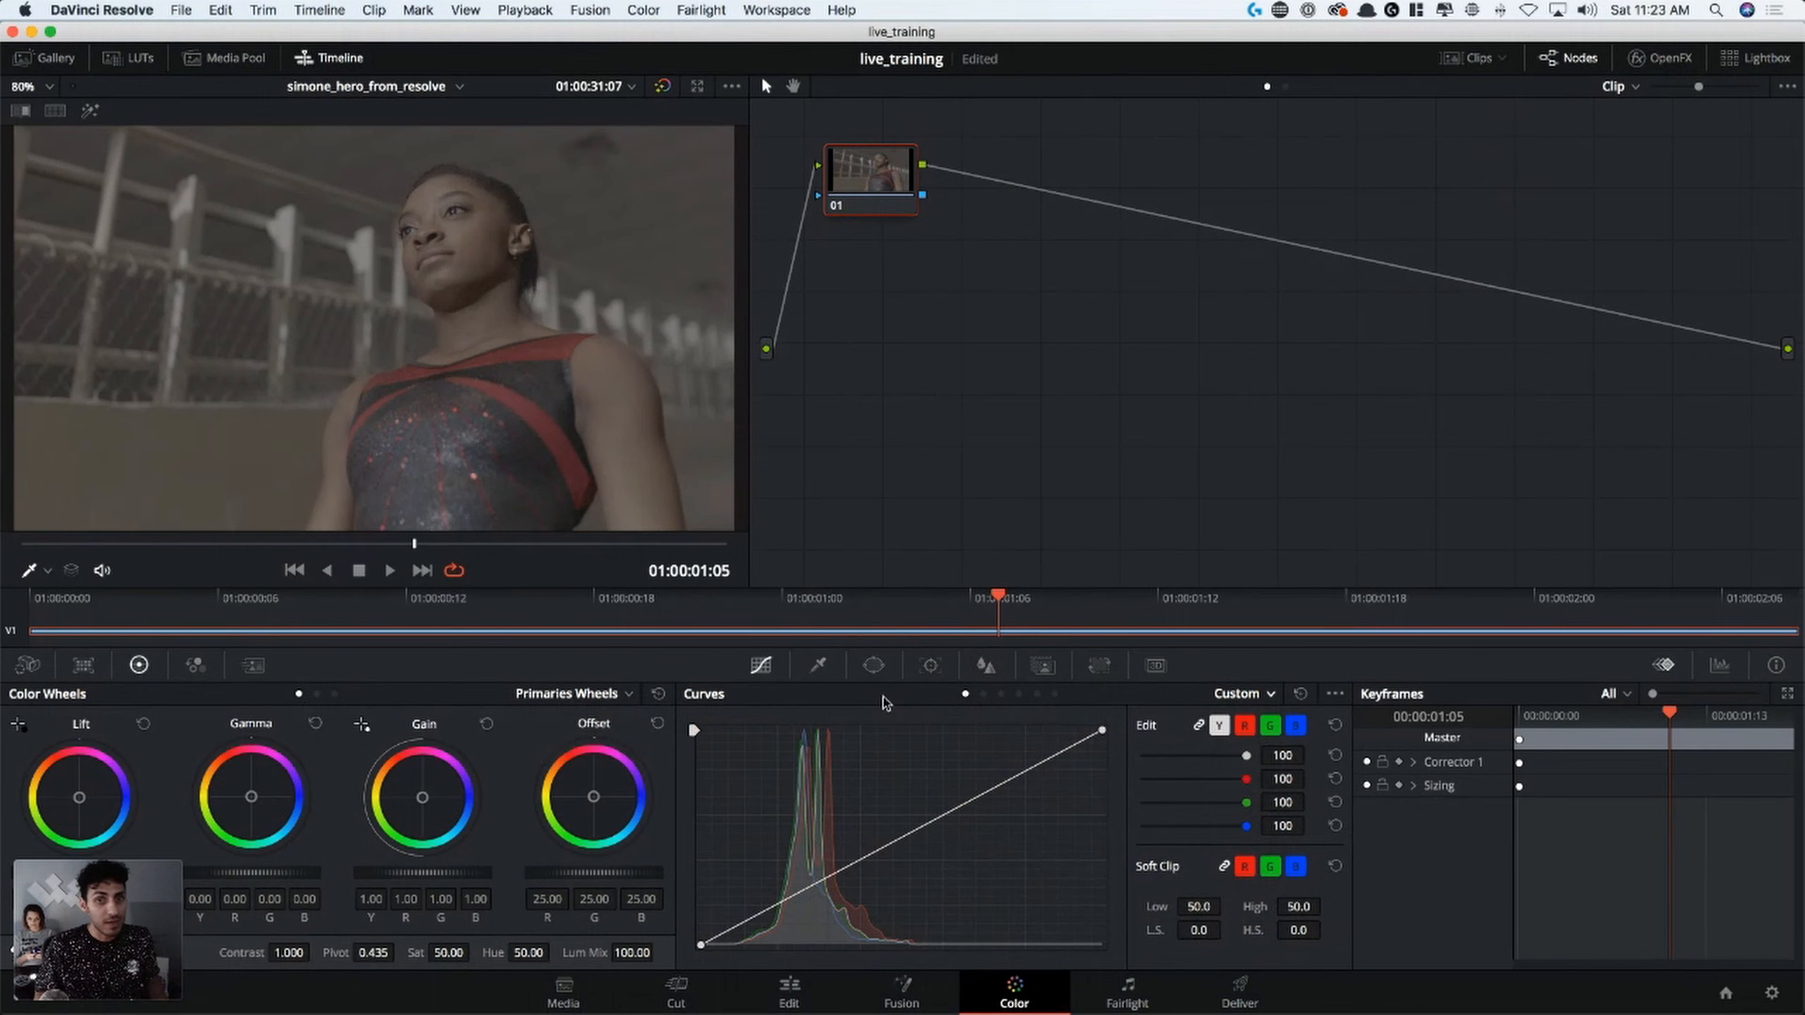
# Examine the HSL Qualifier, the full list of Window shapes and the Tracker controls
pyautogui.click(817, 667)
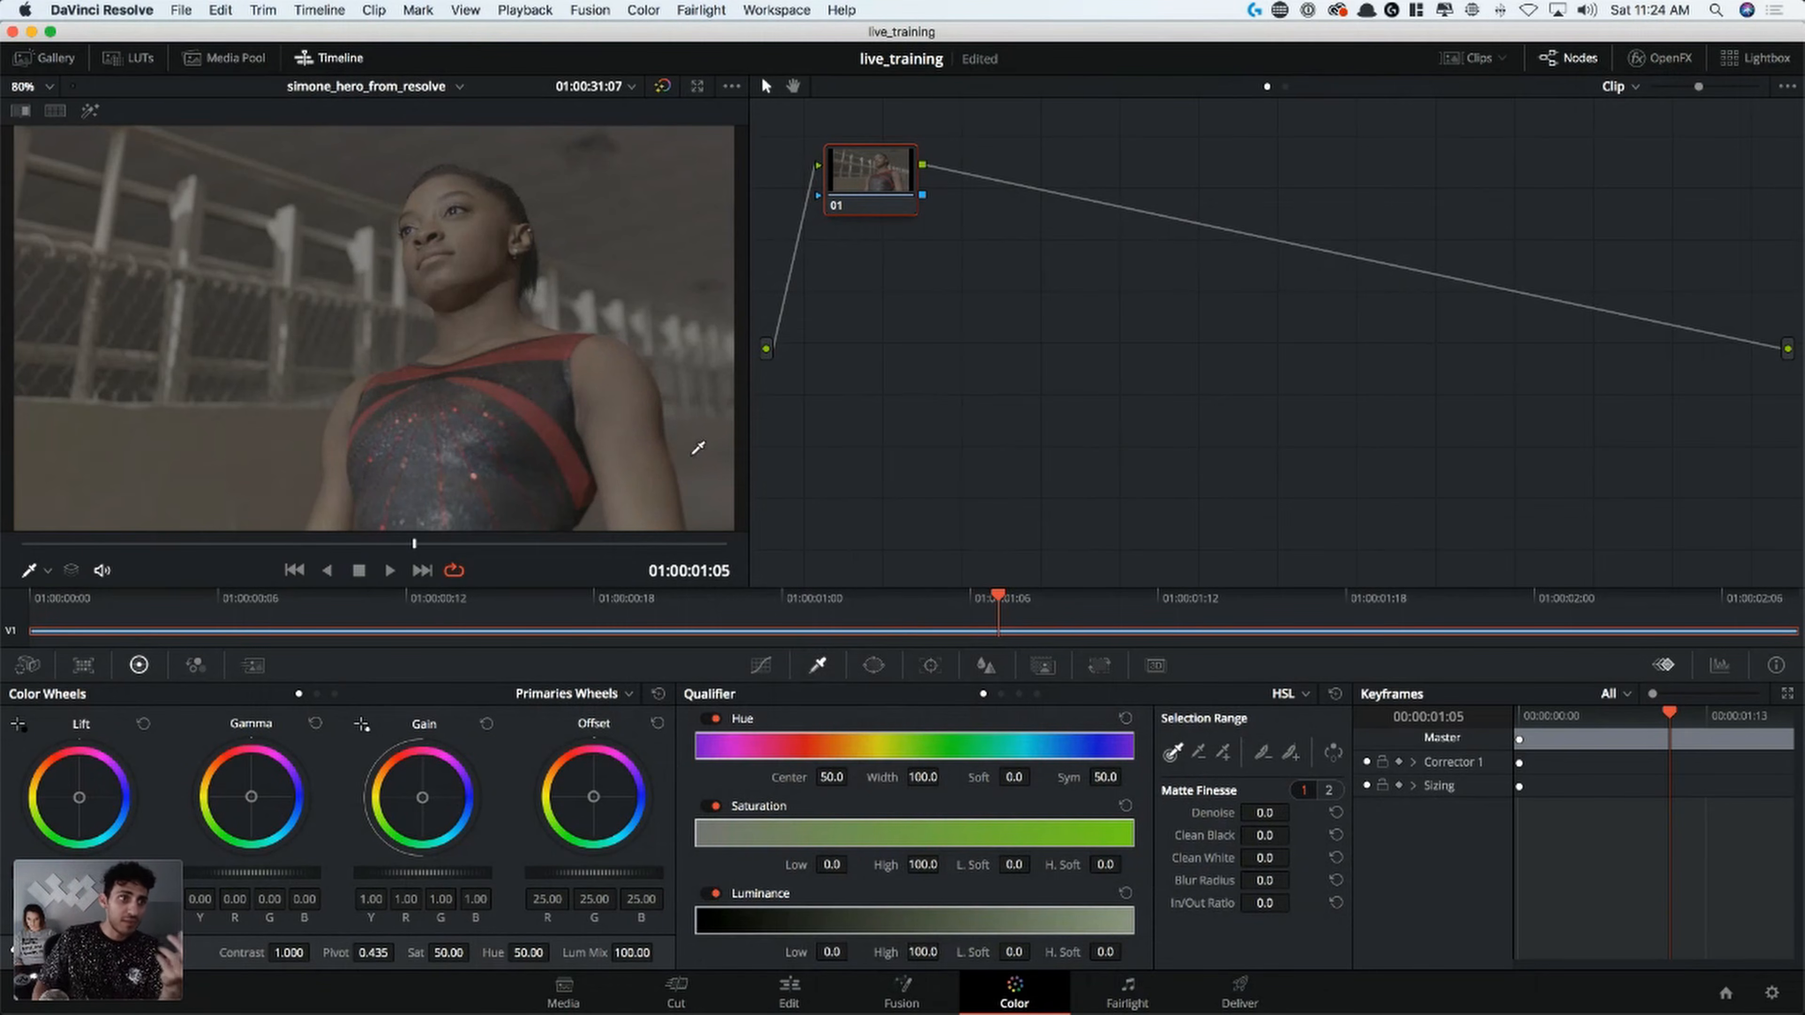
pyautogui.click(873, 665)
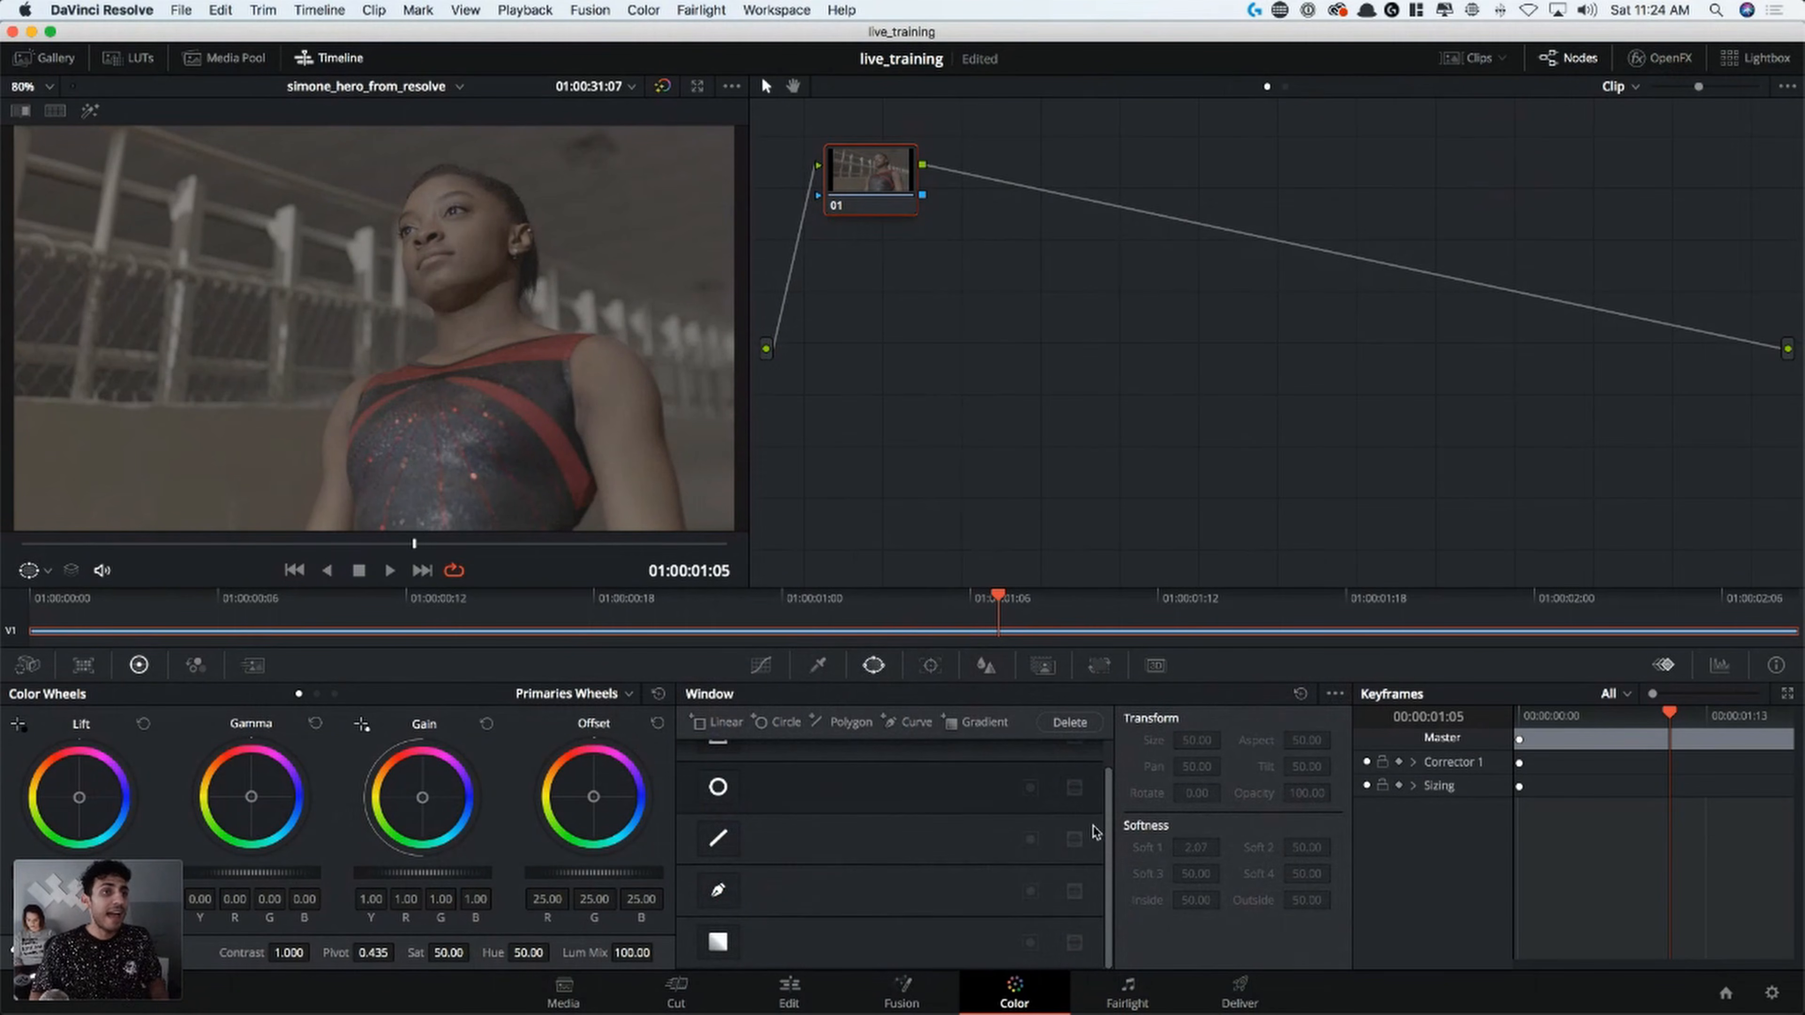
pyautogui.moveTo(1114, 805); pyautogui.dragTo(1113, 747)
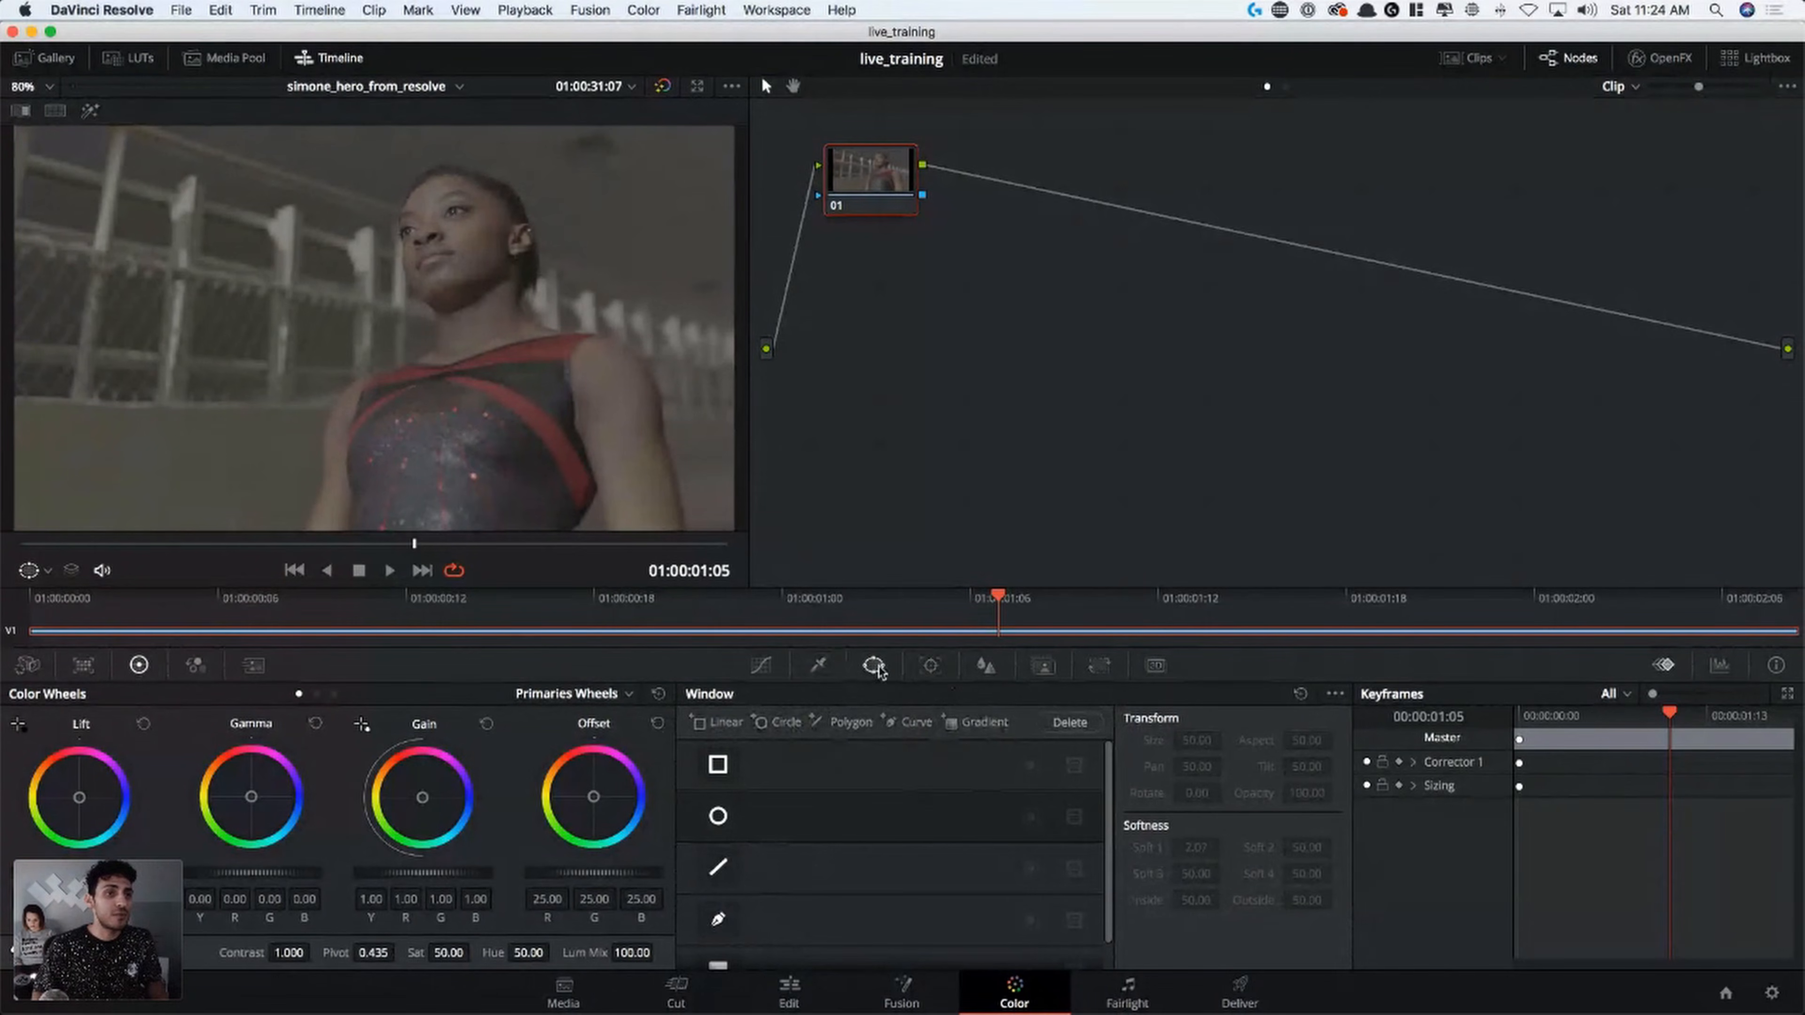
pyautogui.click(931, 666)
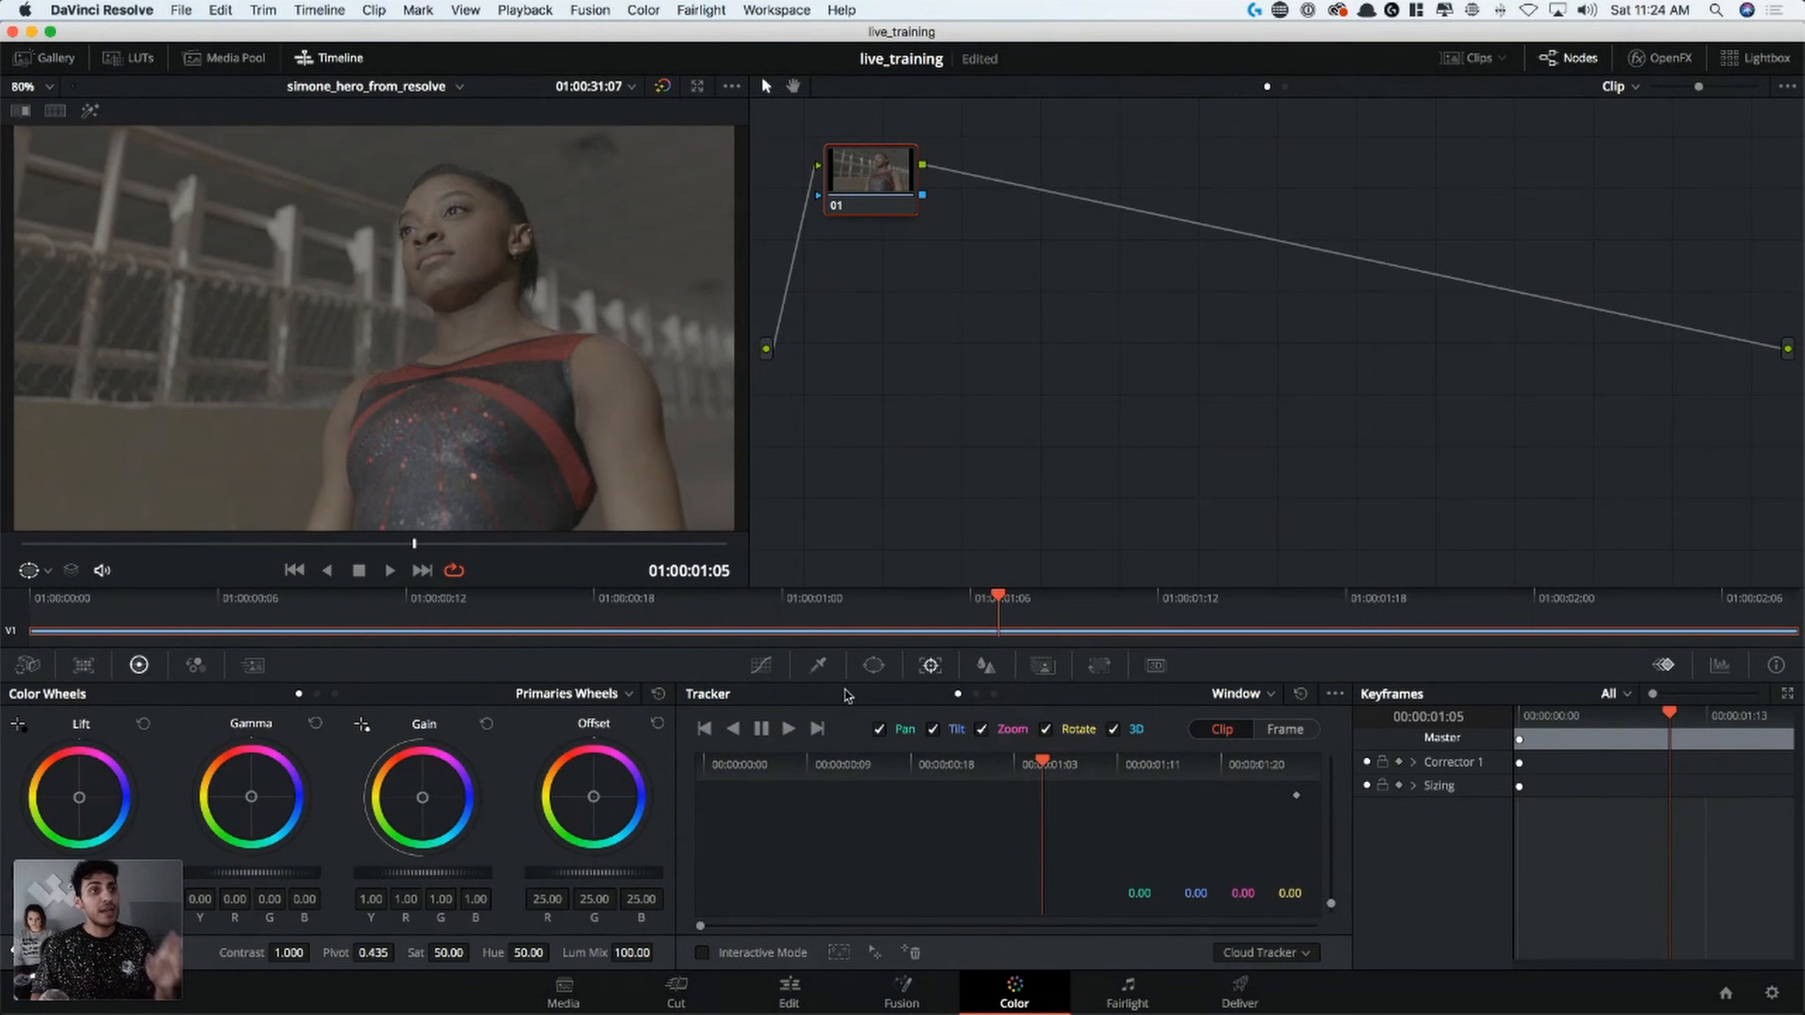
# Examine the Blur controls and the choice of Blur, Sharpen and Mist modes, keeping Blur selected
pyautogui.click(985, 665)
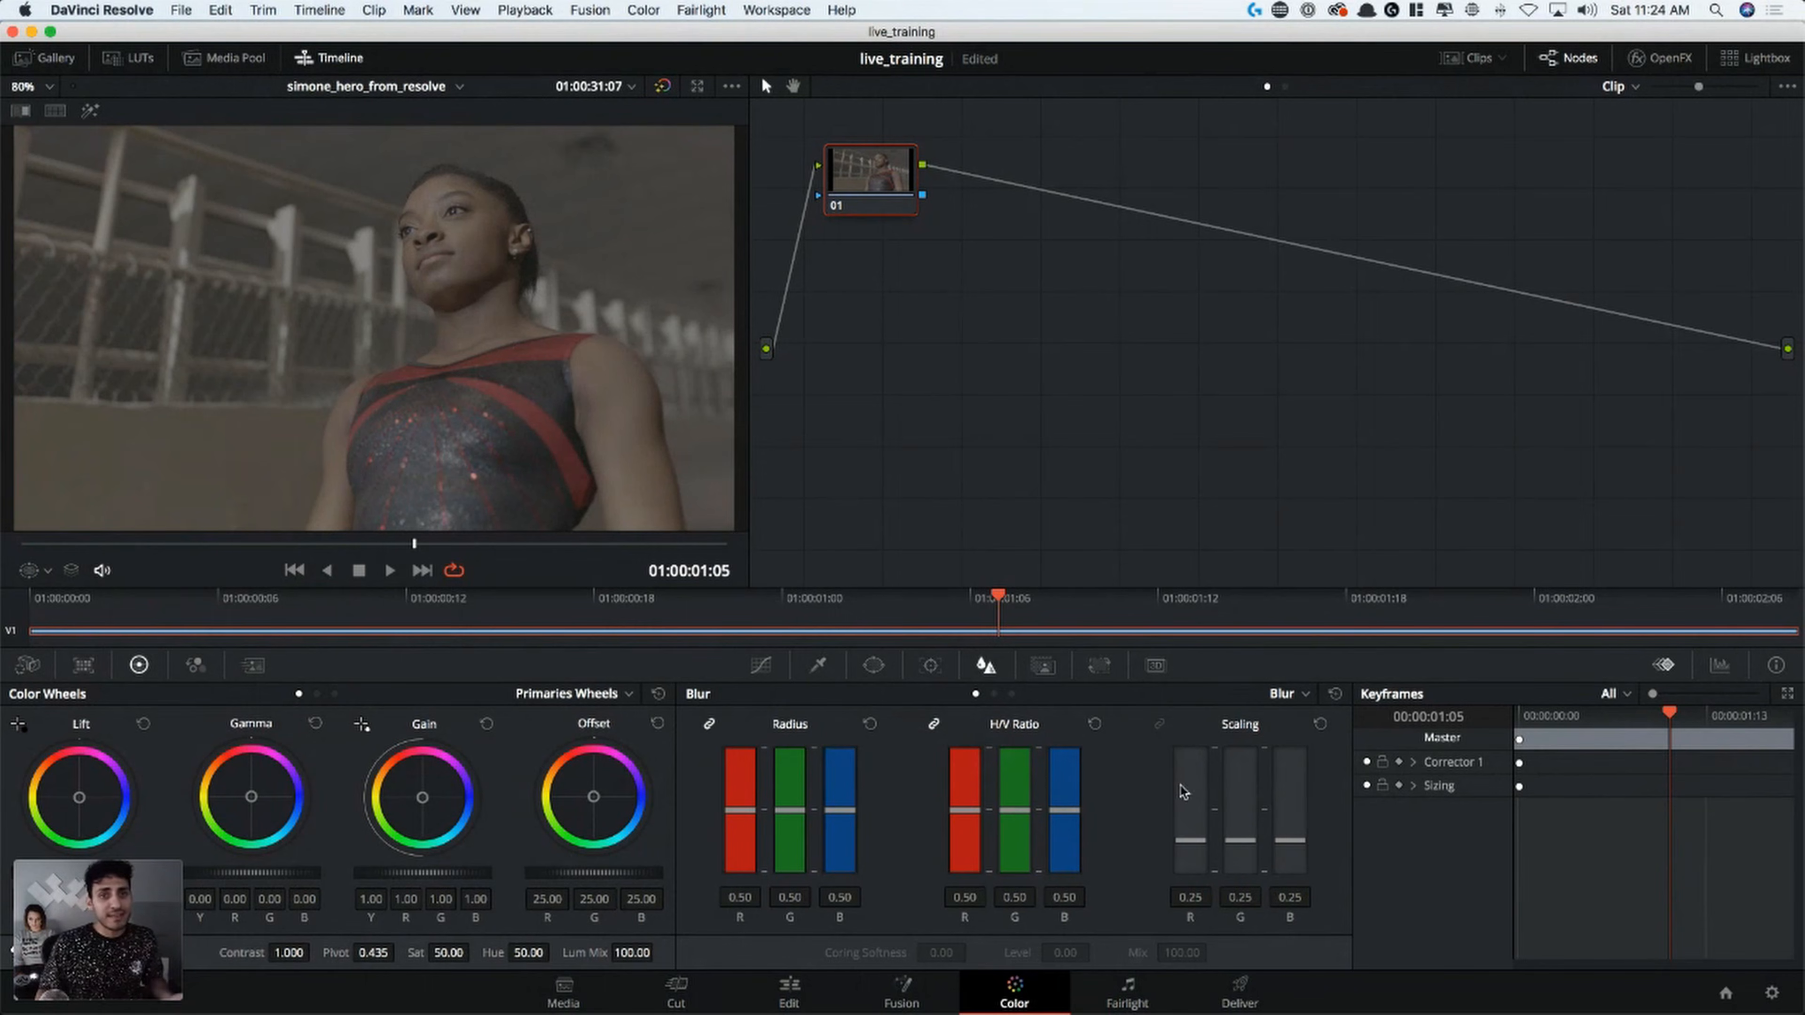
pyautogui.click(1288, 696)
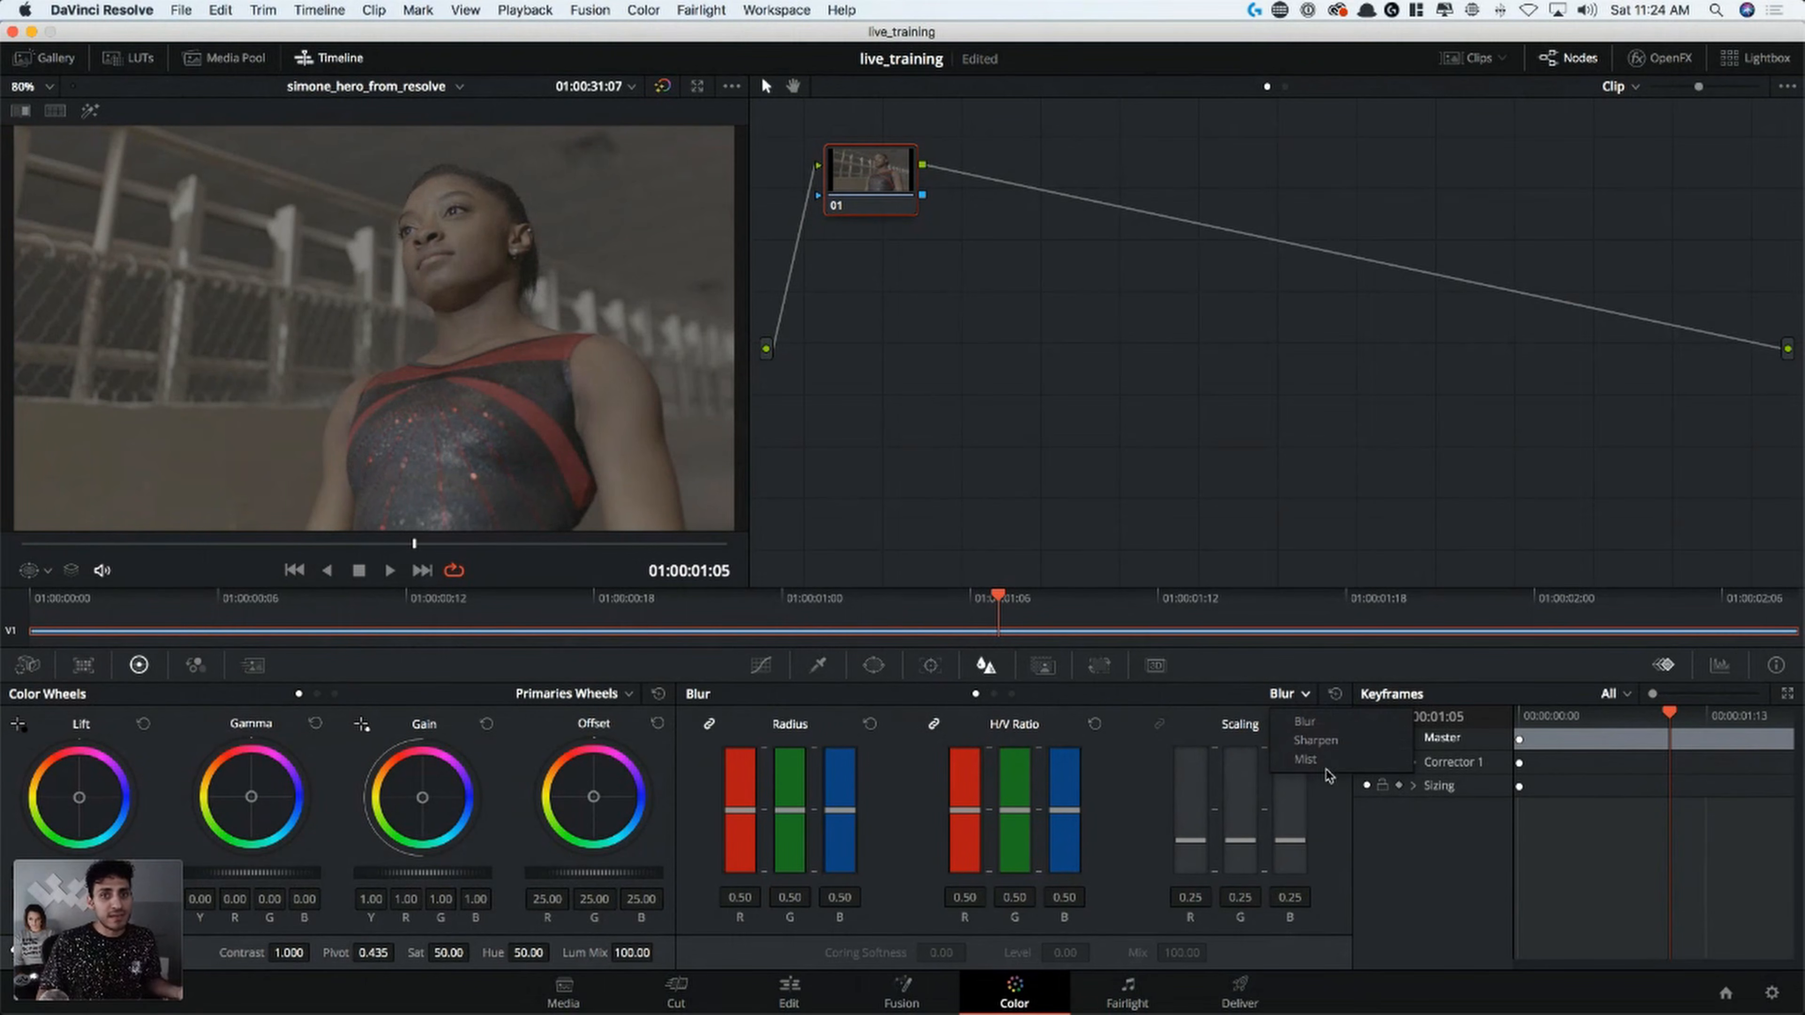
pyautogui.click(1226, 696)
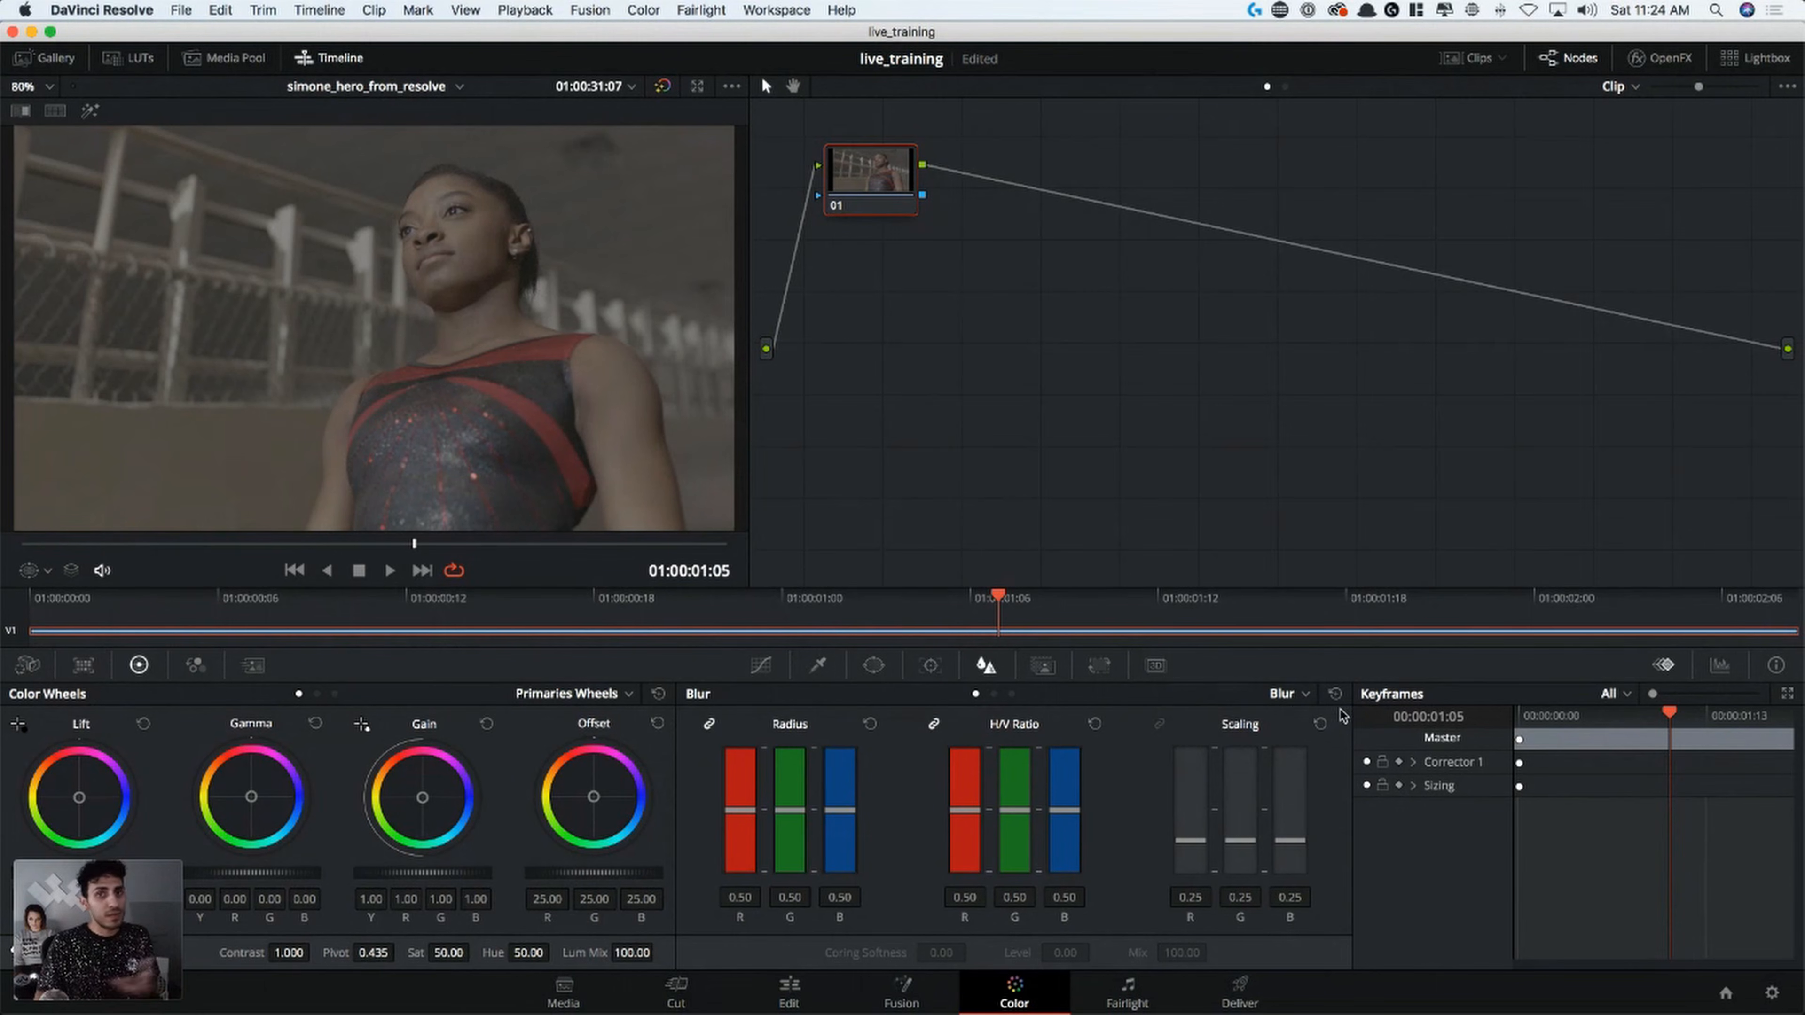
pyautogui.click(1289, 695)
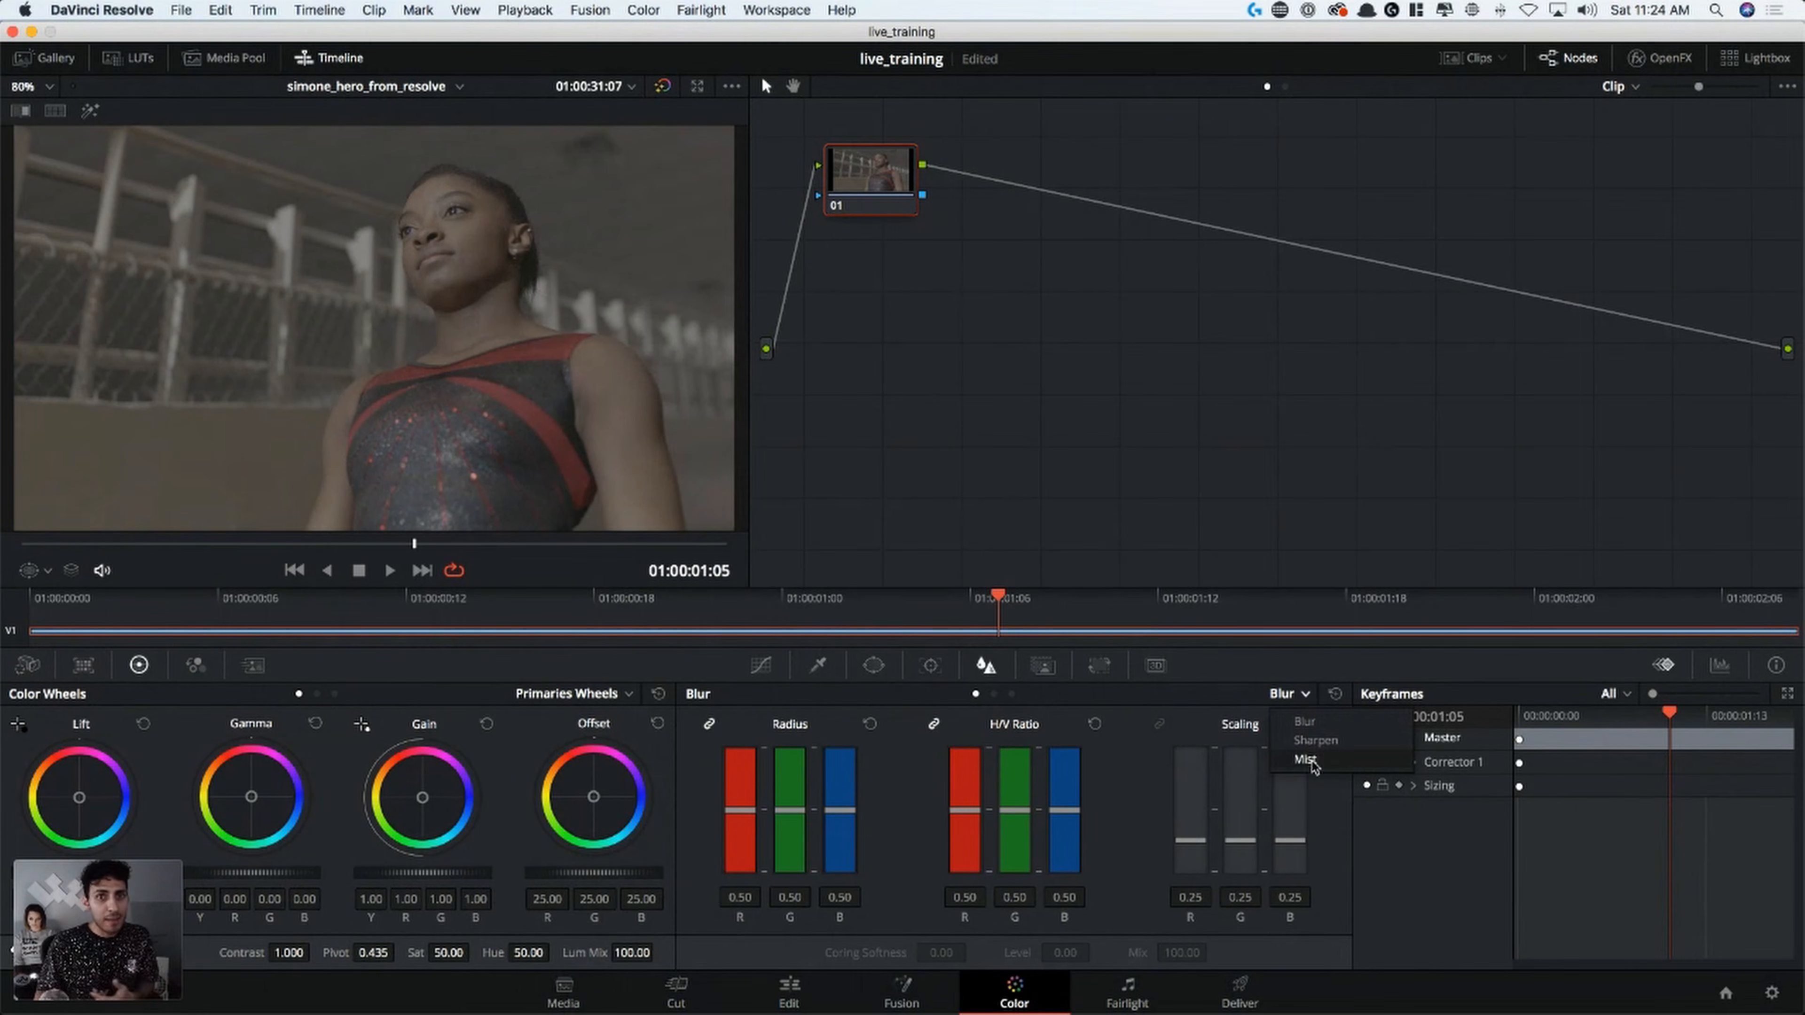
pyautogui.click(1219, 706)
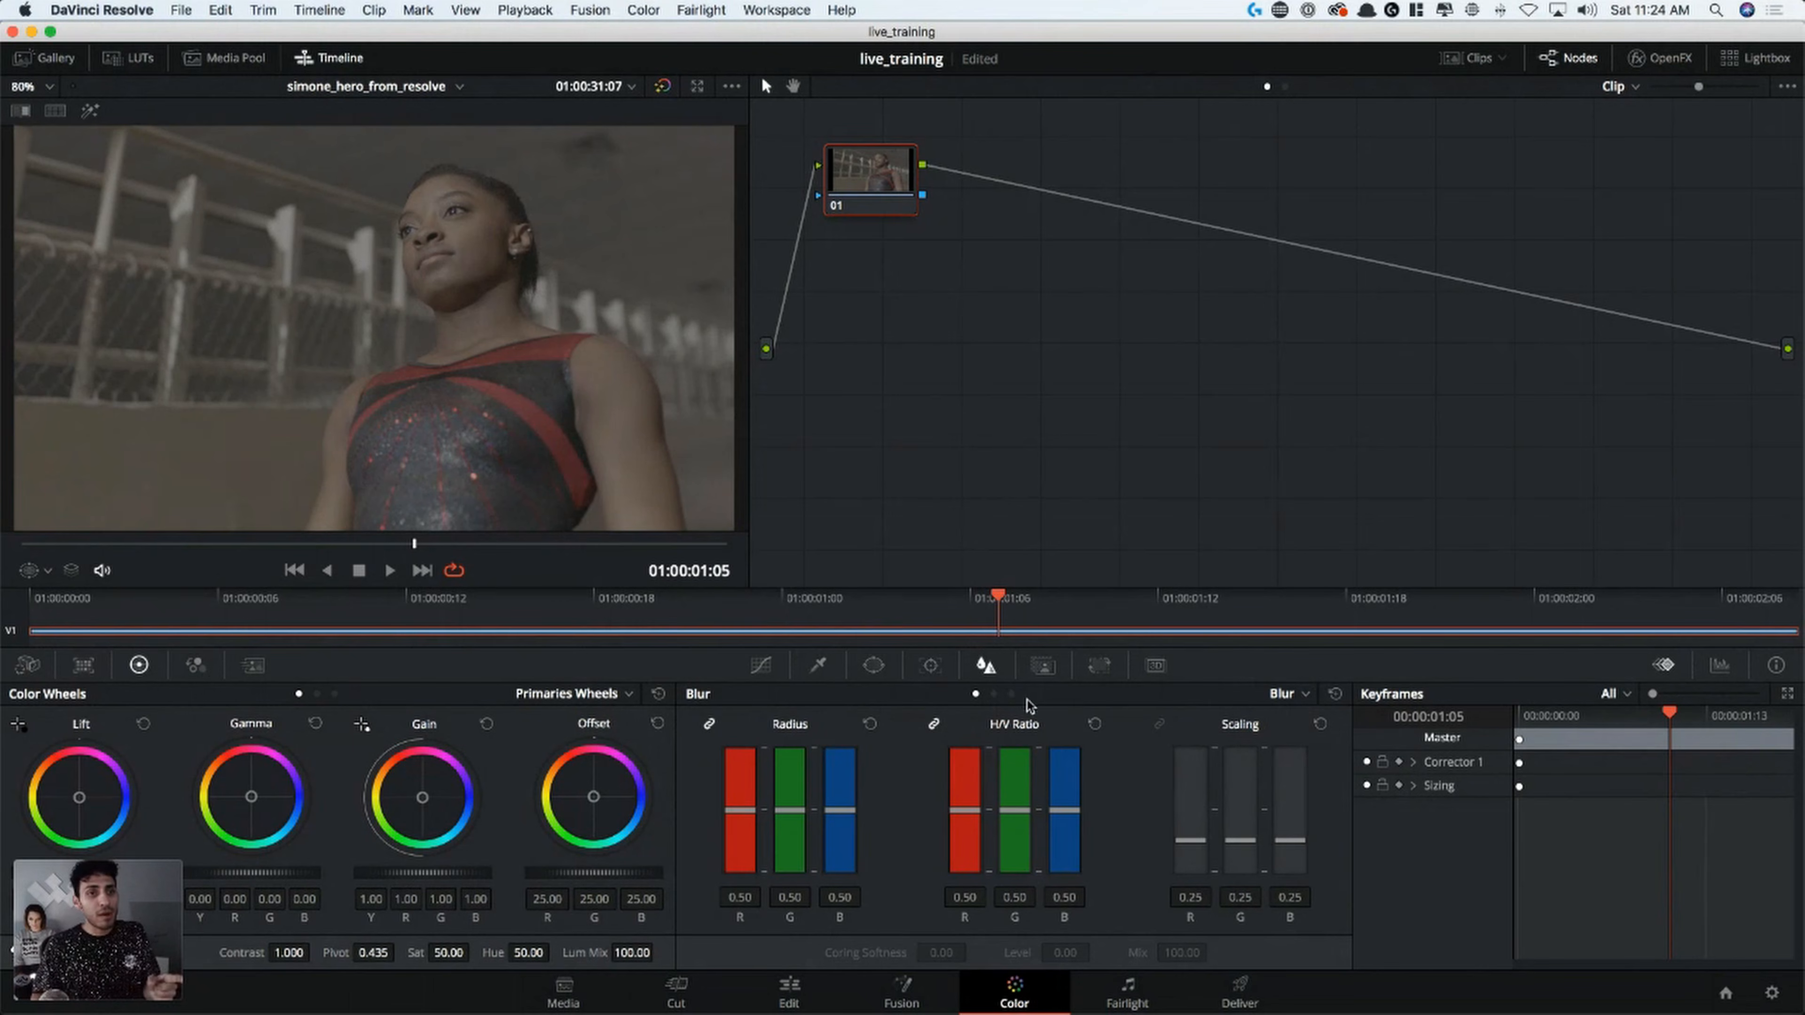
# Examine the node Key settings, the Input Sizing controls and the keyframe display filter options, leaving the filter on All
pyautogui.click(1043, 665)
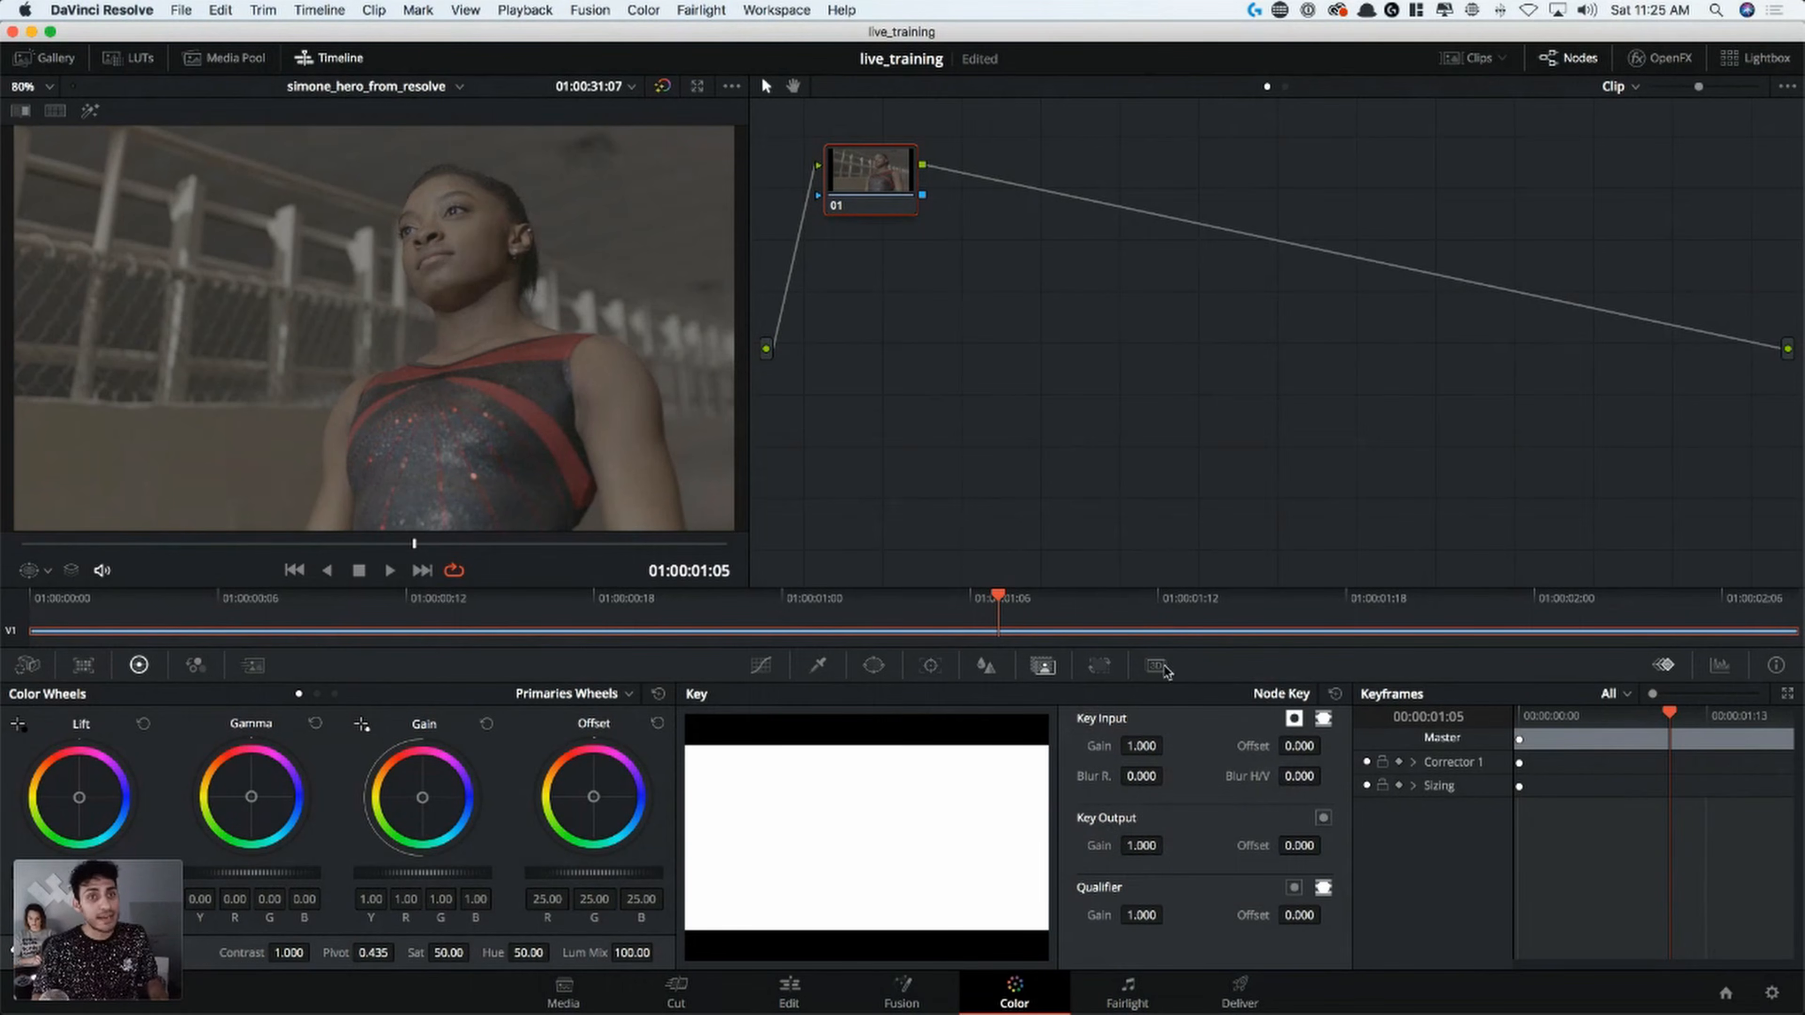
pyautogui.click(1100, 665)
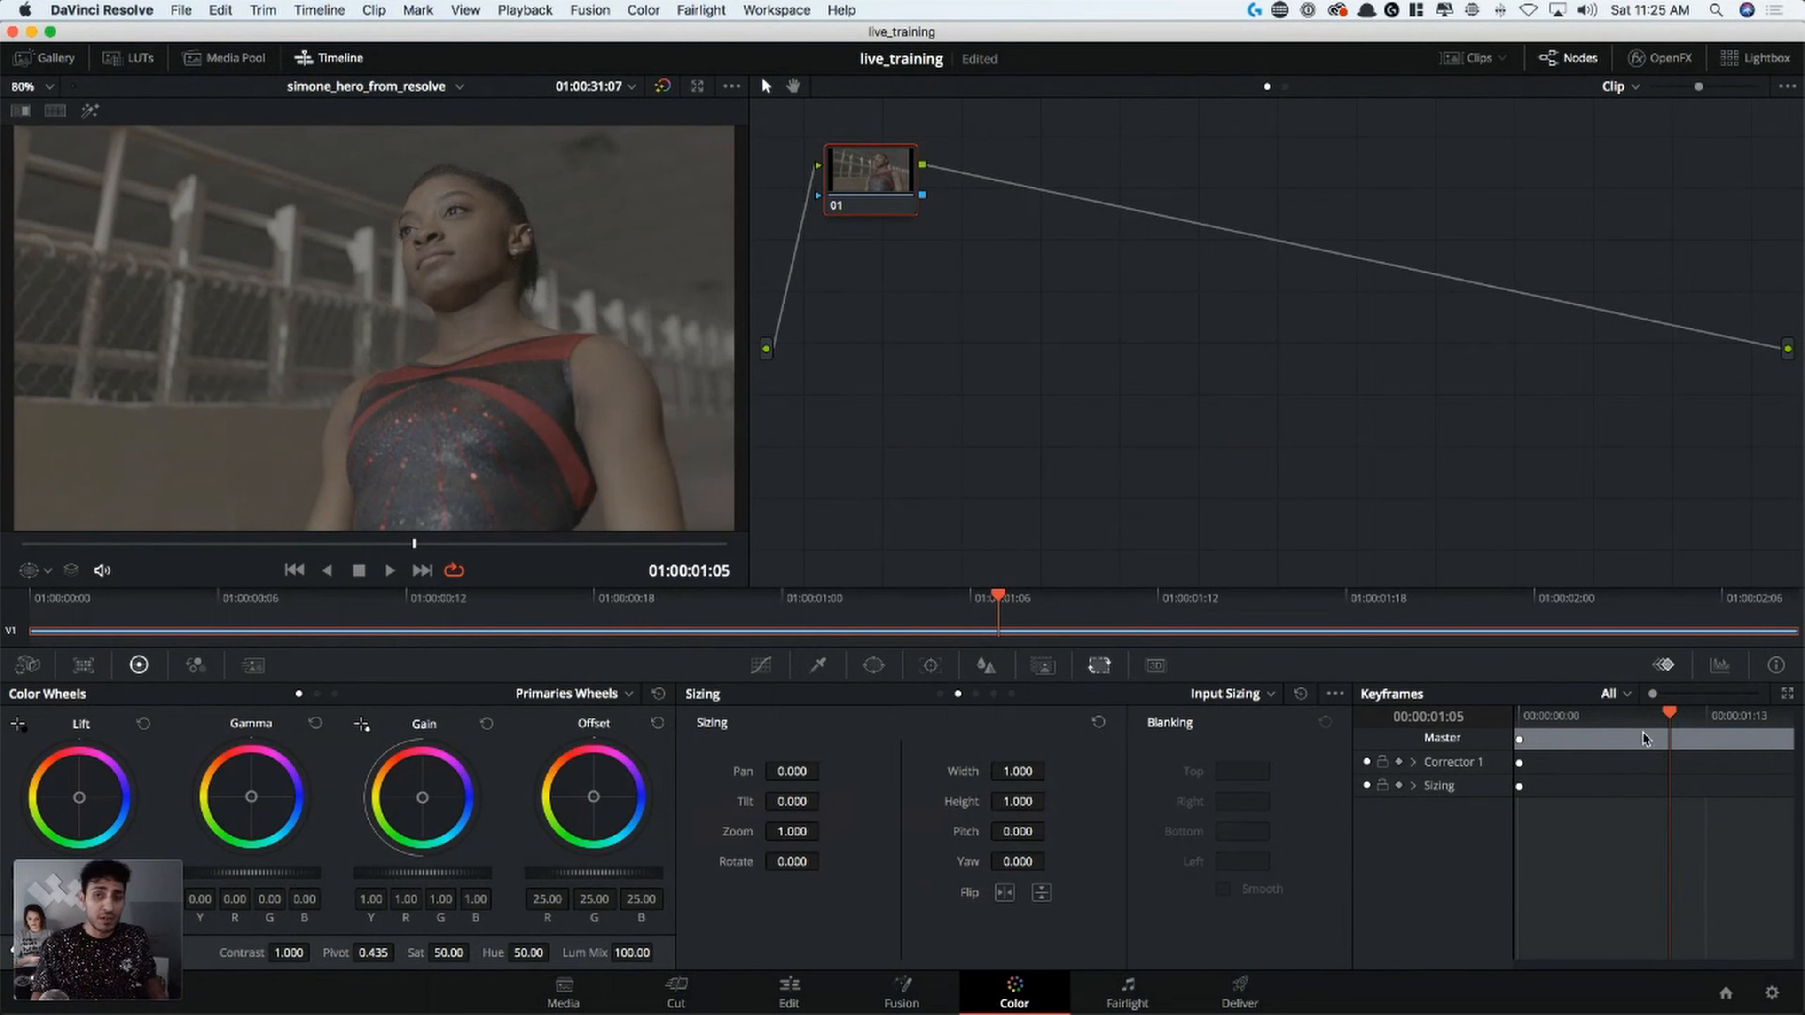
pyautogui.click(1615, 701)
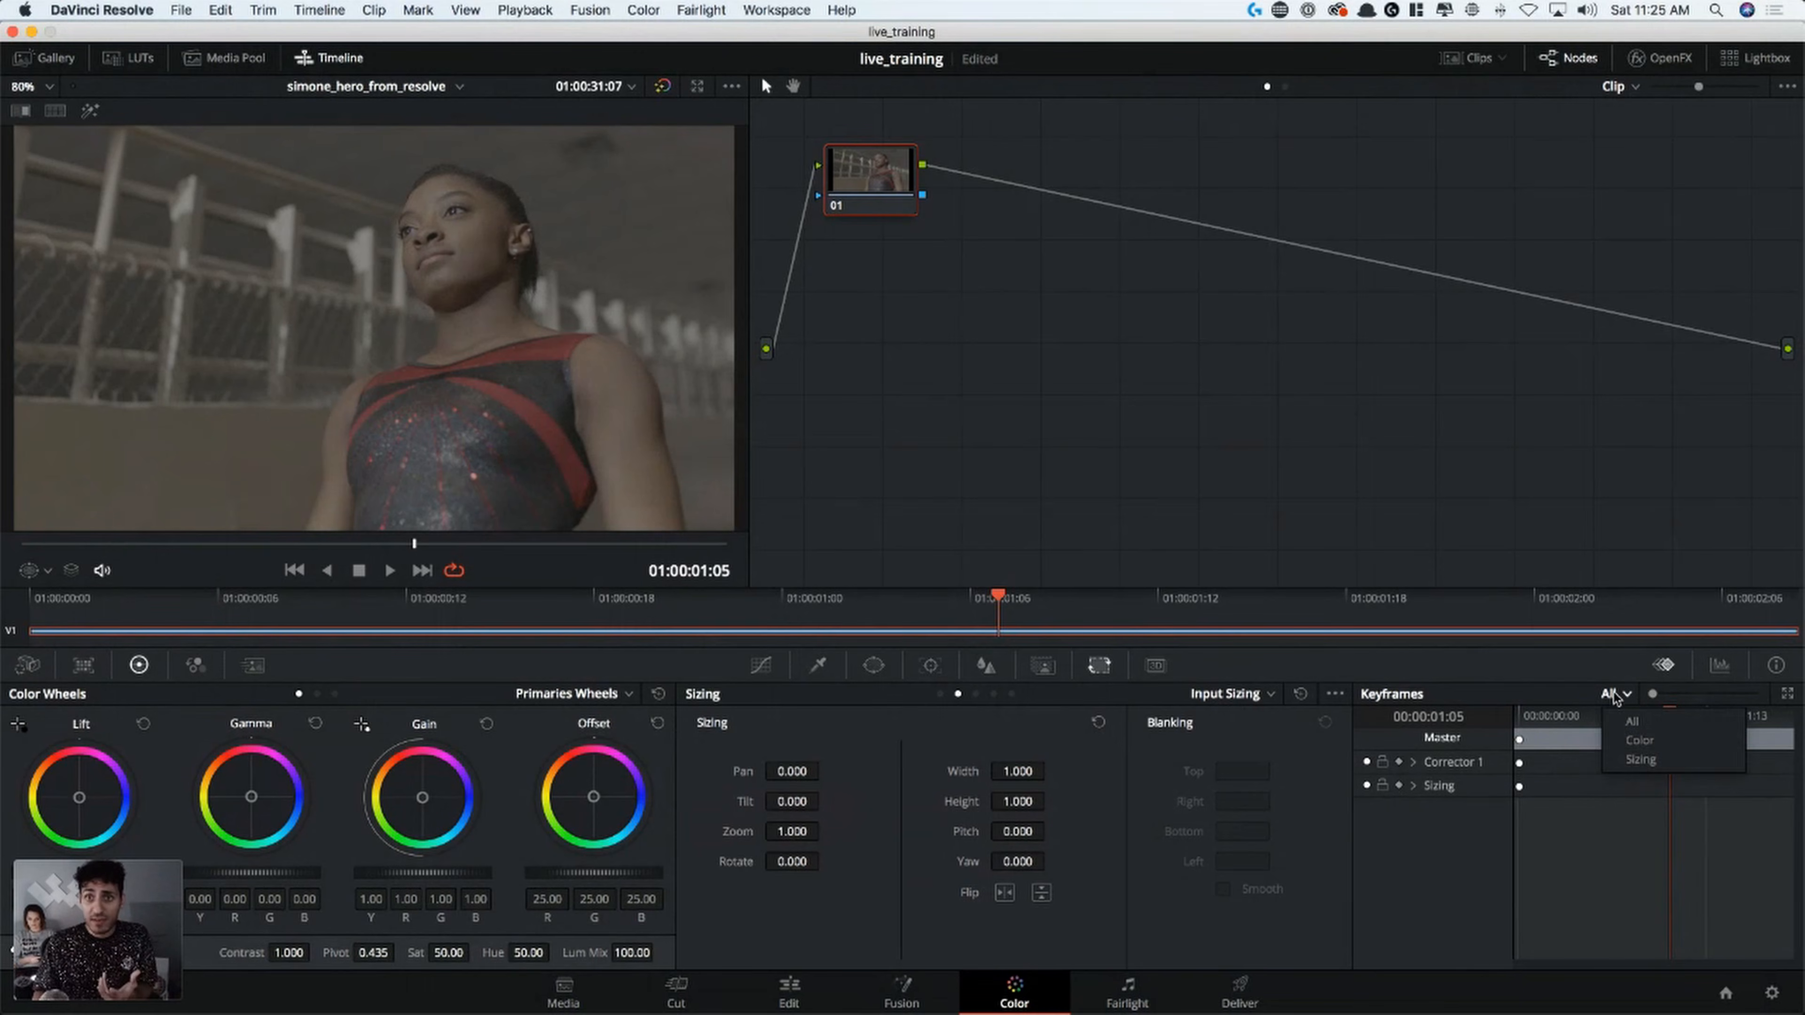
pyautogui.click(1618, 701)
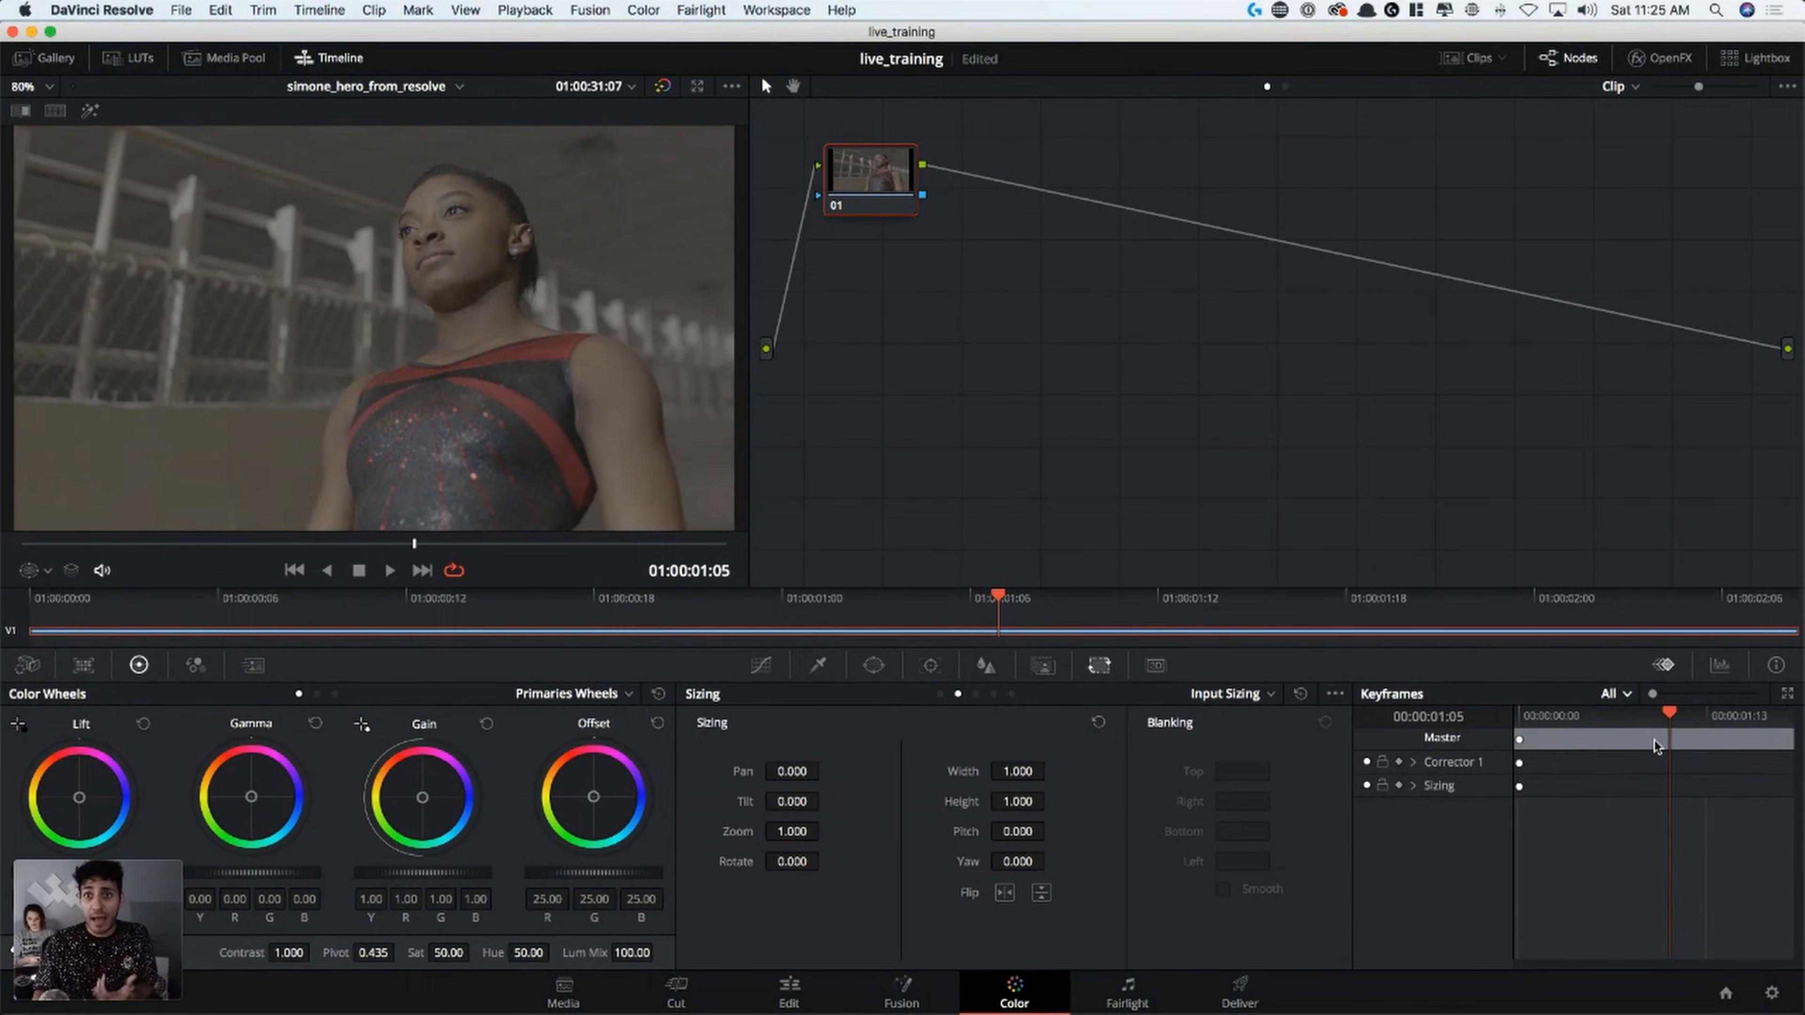
# Examine the Scopes display with its list of scope types and the clip's Info details, returning to the keyframes display
pyautogui.click(1708, 674)
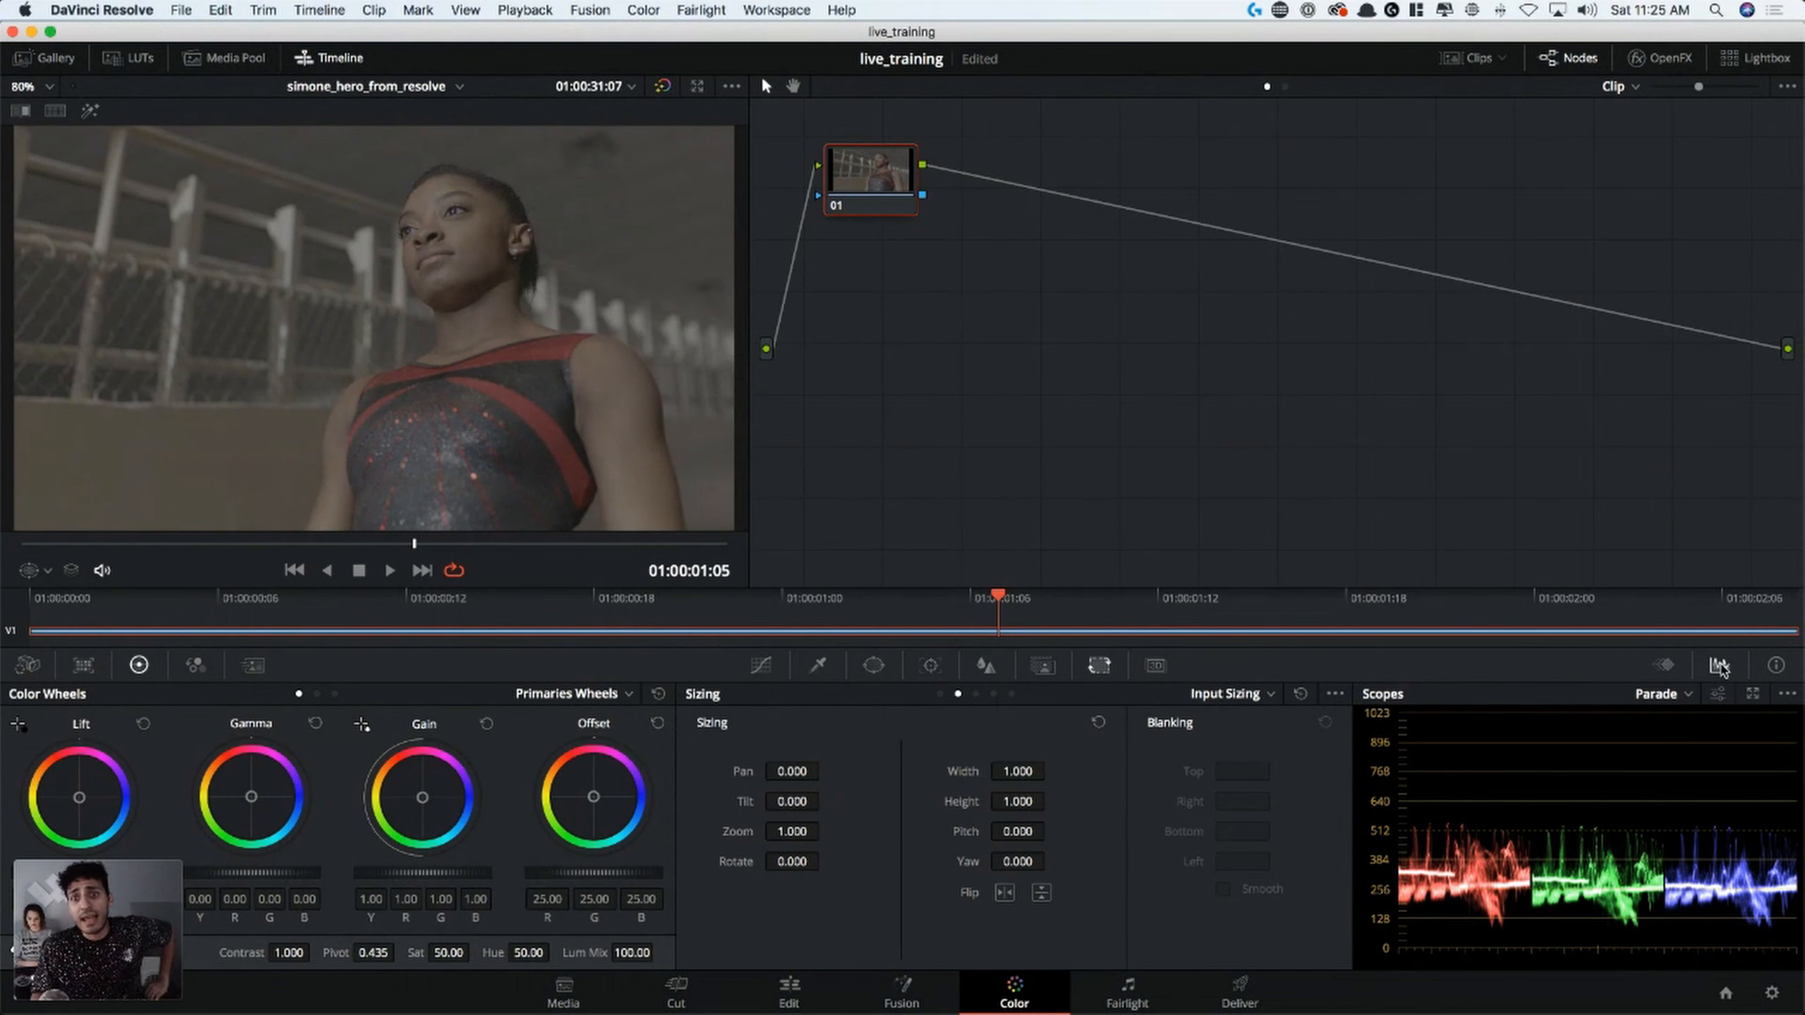
pyautogui.click(1704, 694)
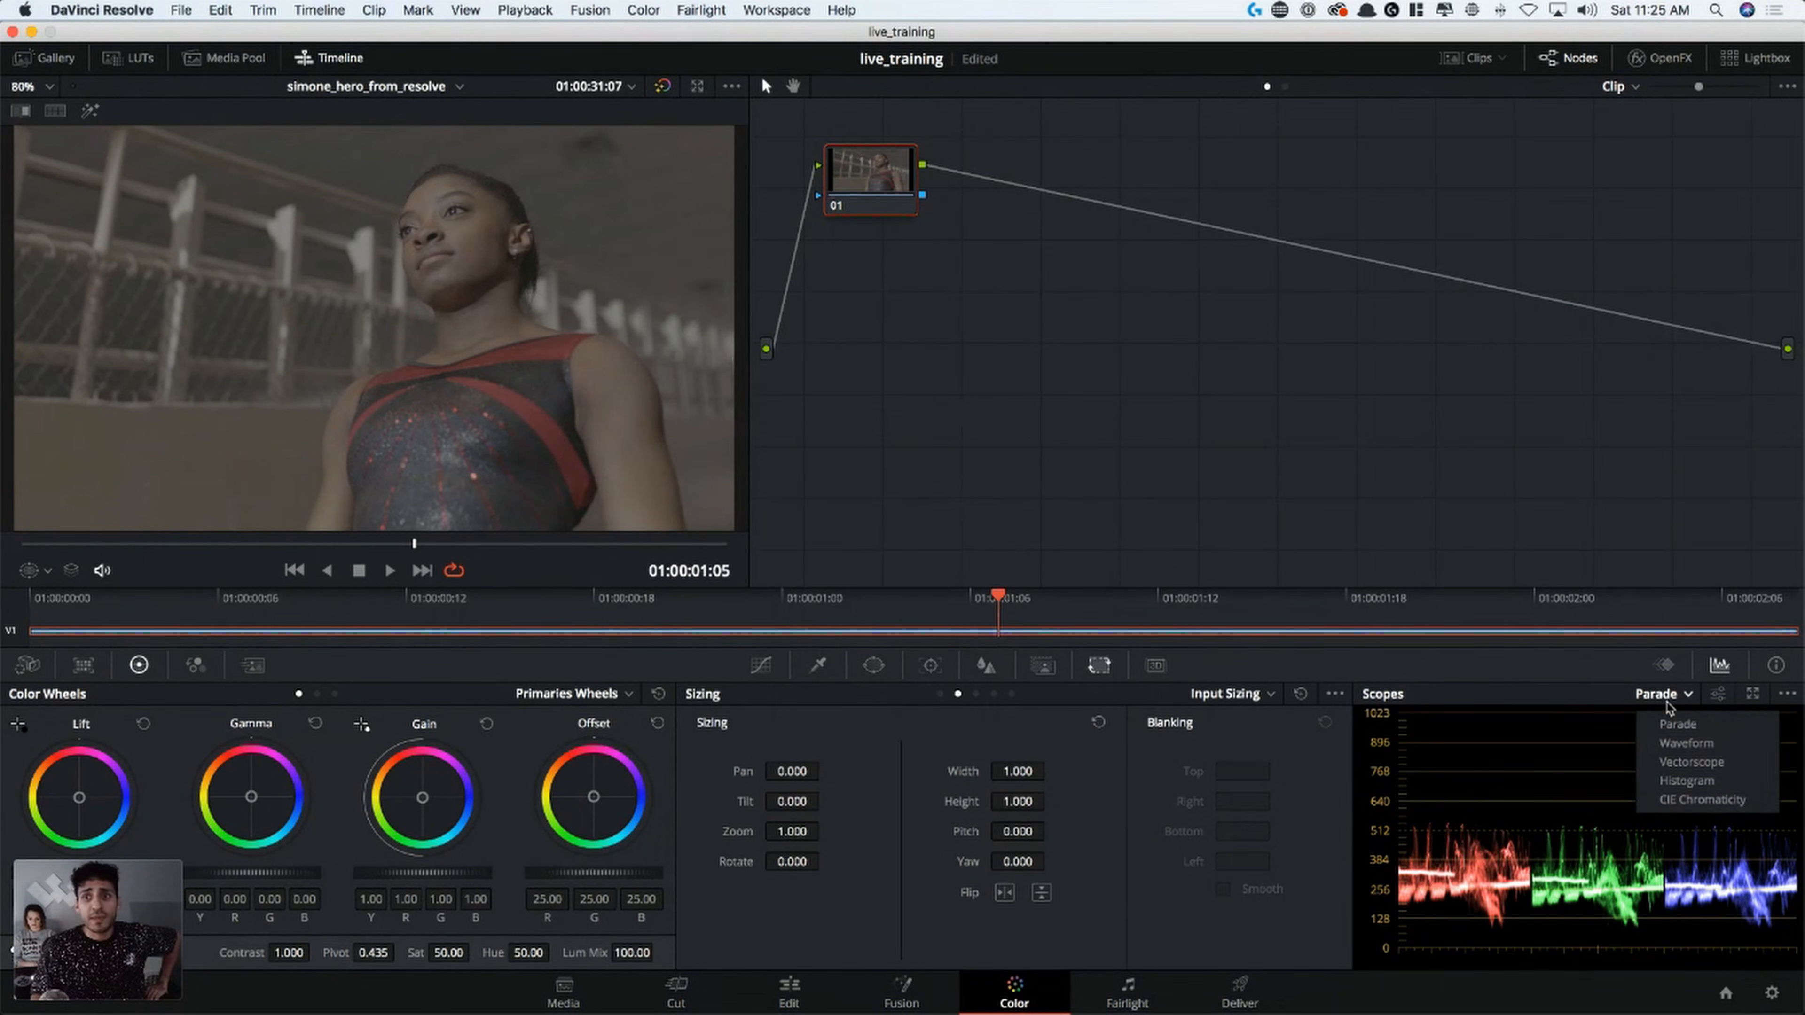
pyautogui.click(1604, 696)
pyautogui.click(1778, 666)
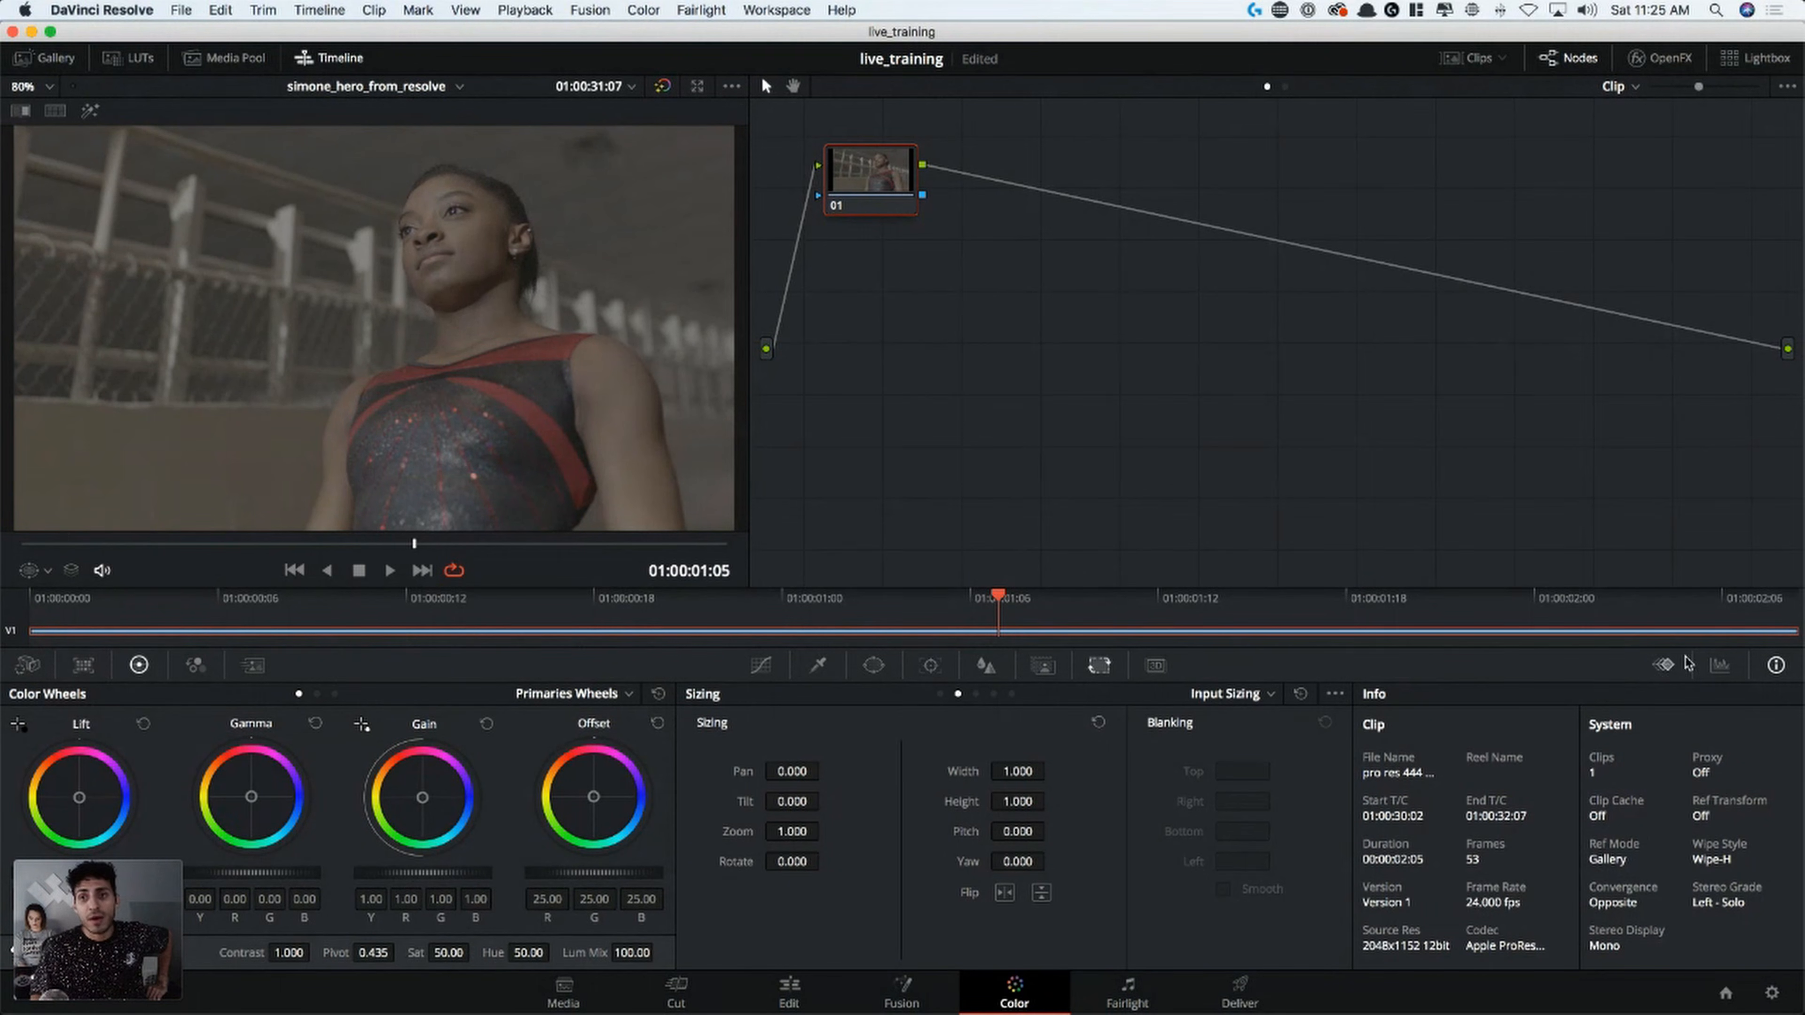
pyautogui.click(1665, 665)
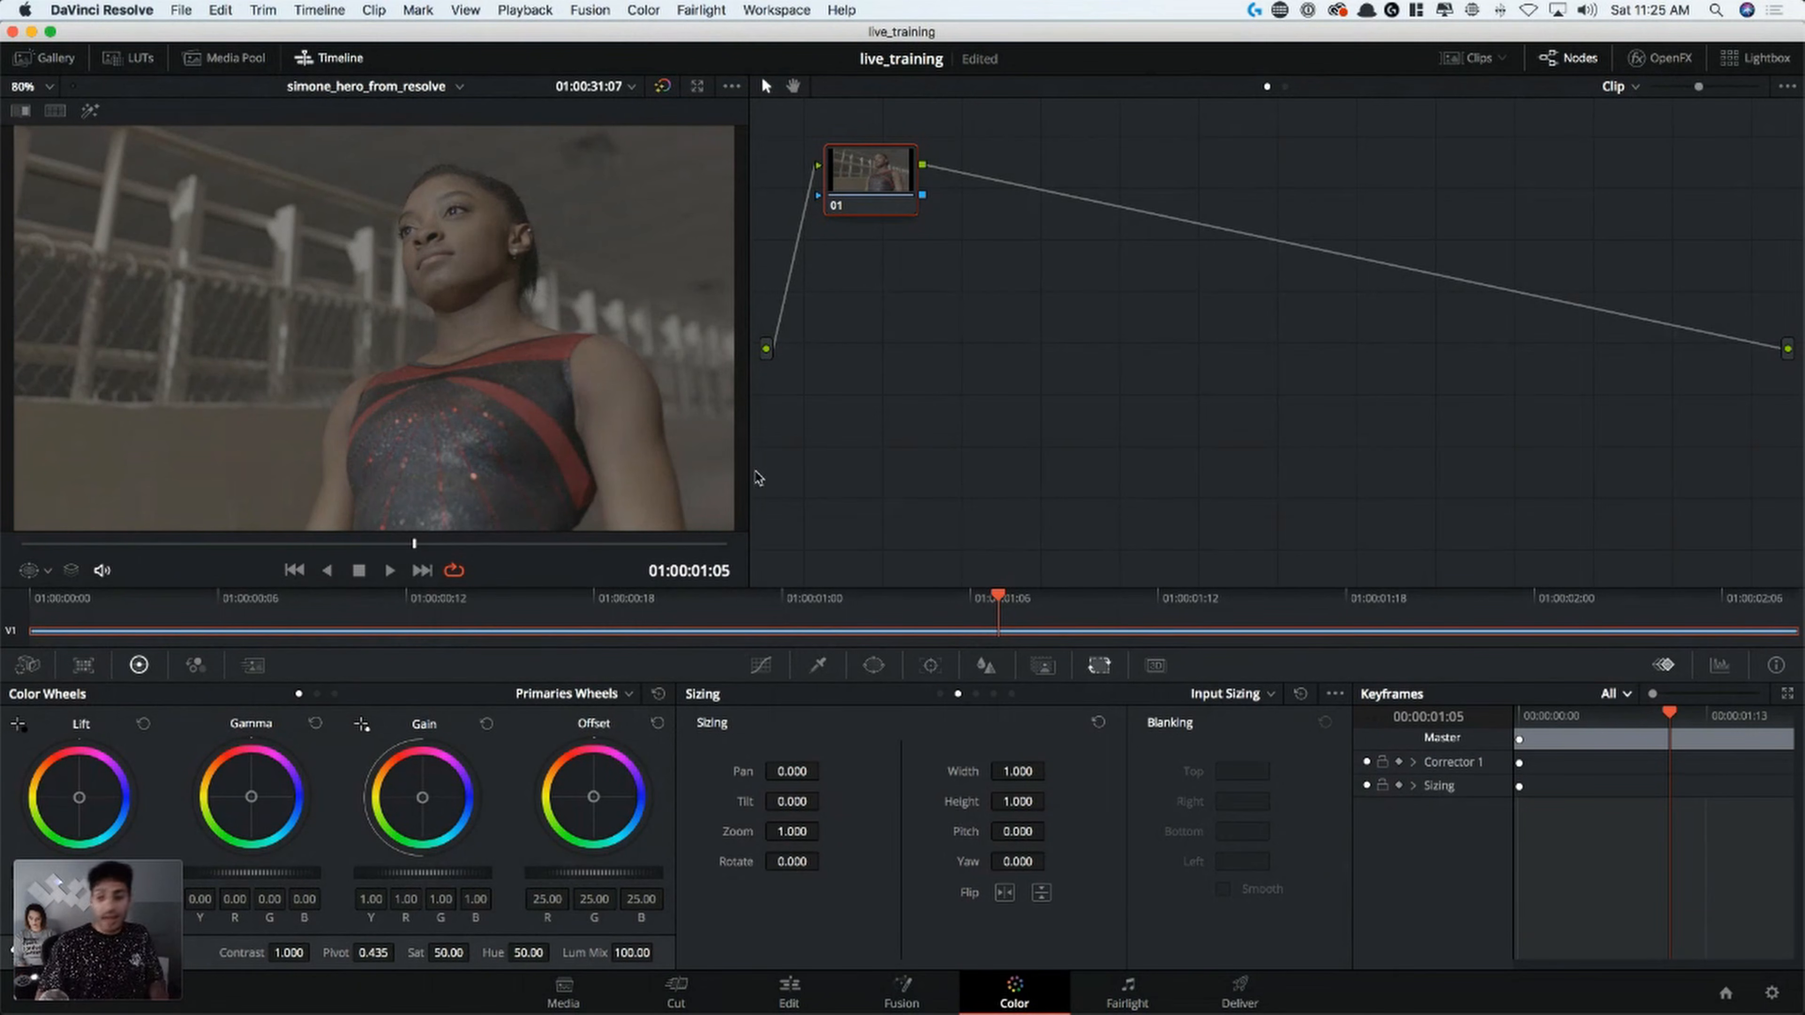
# Show the four-scope window for the gymnast shot and reposition it so it leaves the viewer image uncovered
pyautogui.rightClick(644, 308)
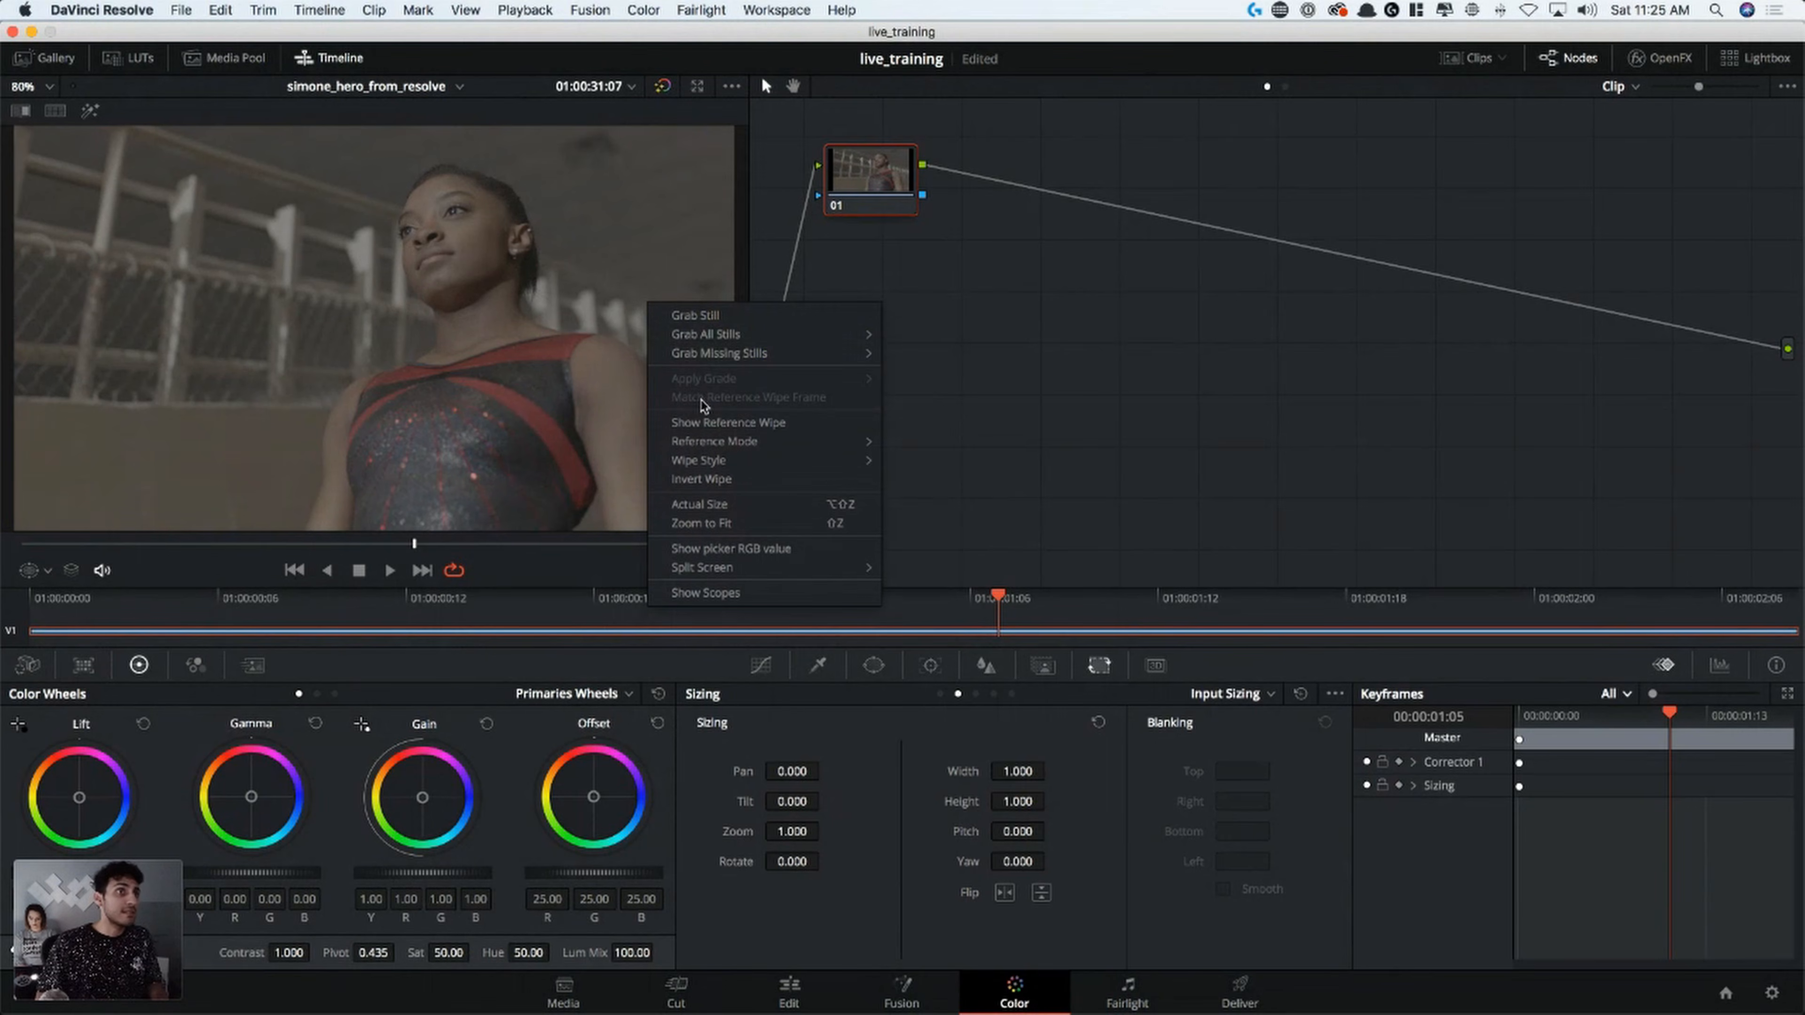
pyautogui.click(751, 597)
pyautogui.moveTo(1168, 503); pyautogui.dragTo(810, 244)
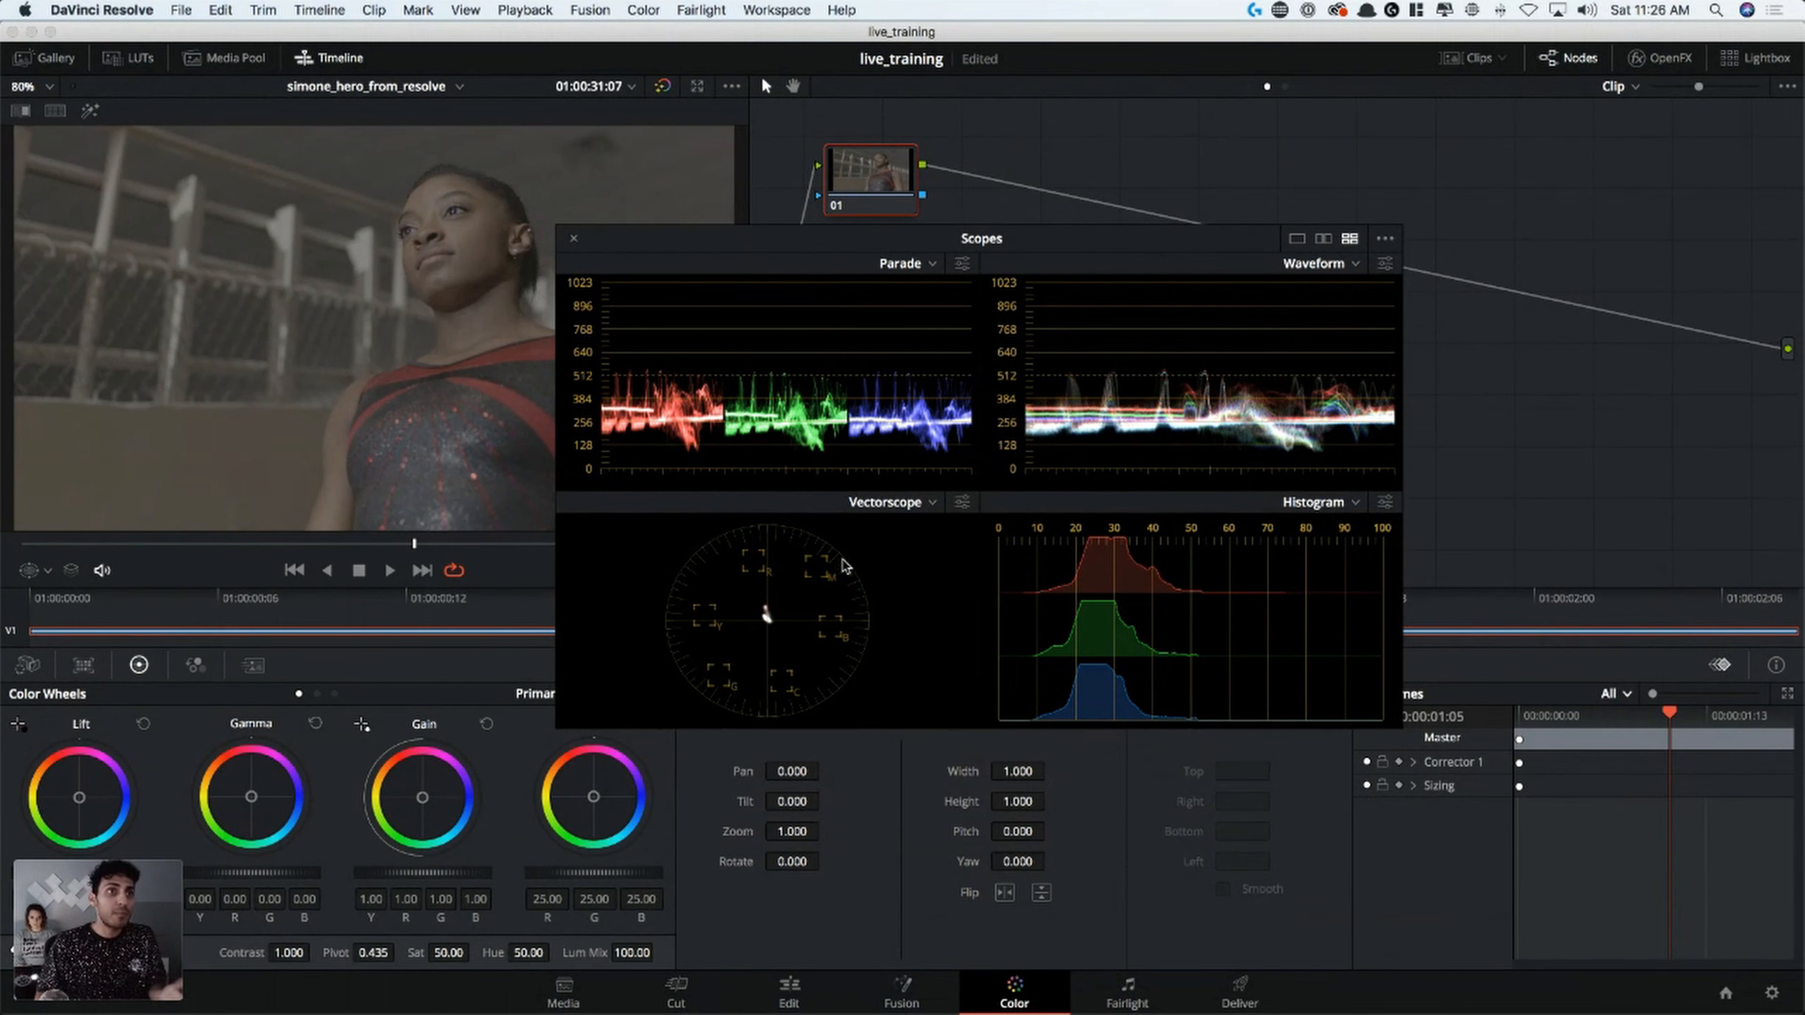
pyautogui.moveTo(879, 250); pyautogui.dragTo(1060, 253)
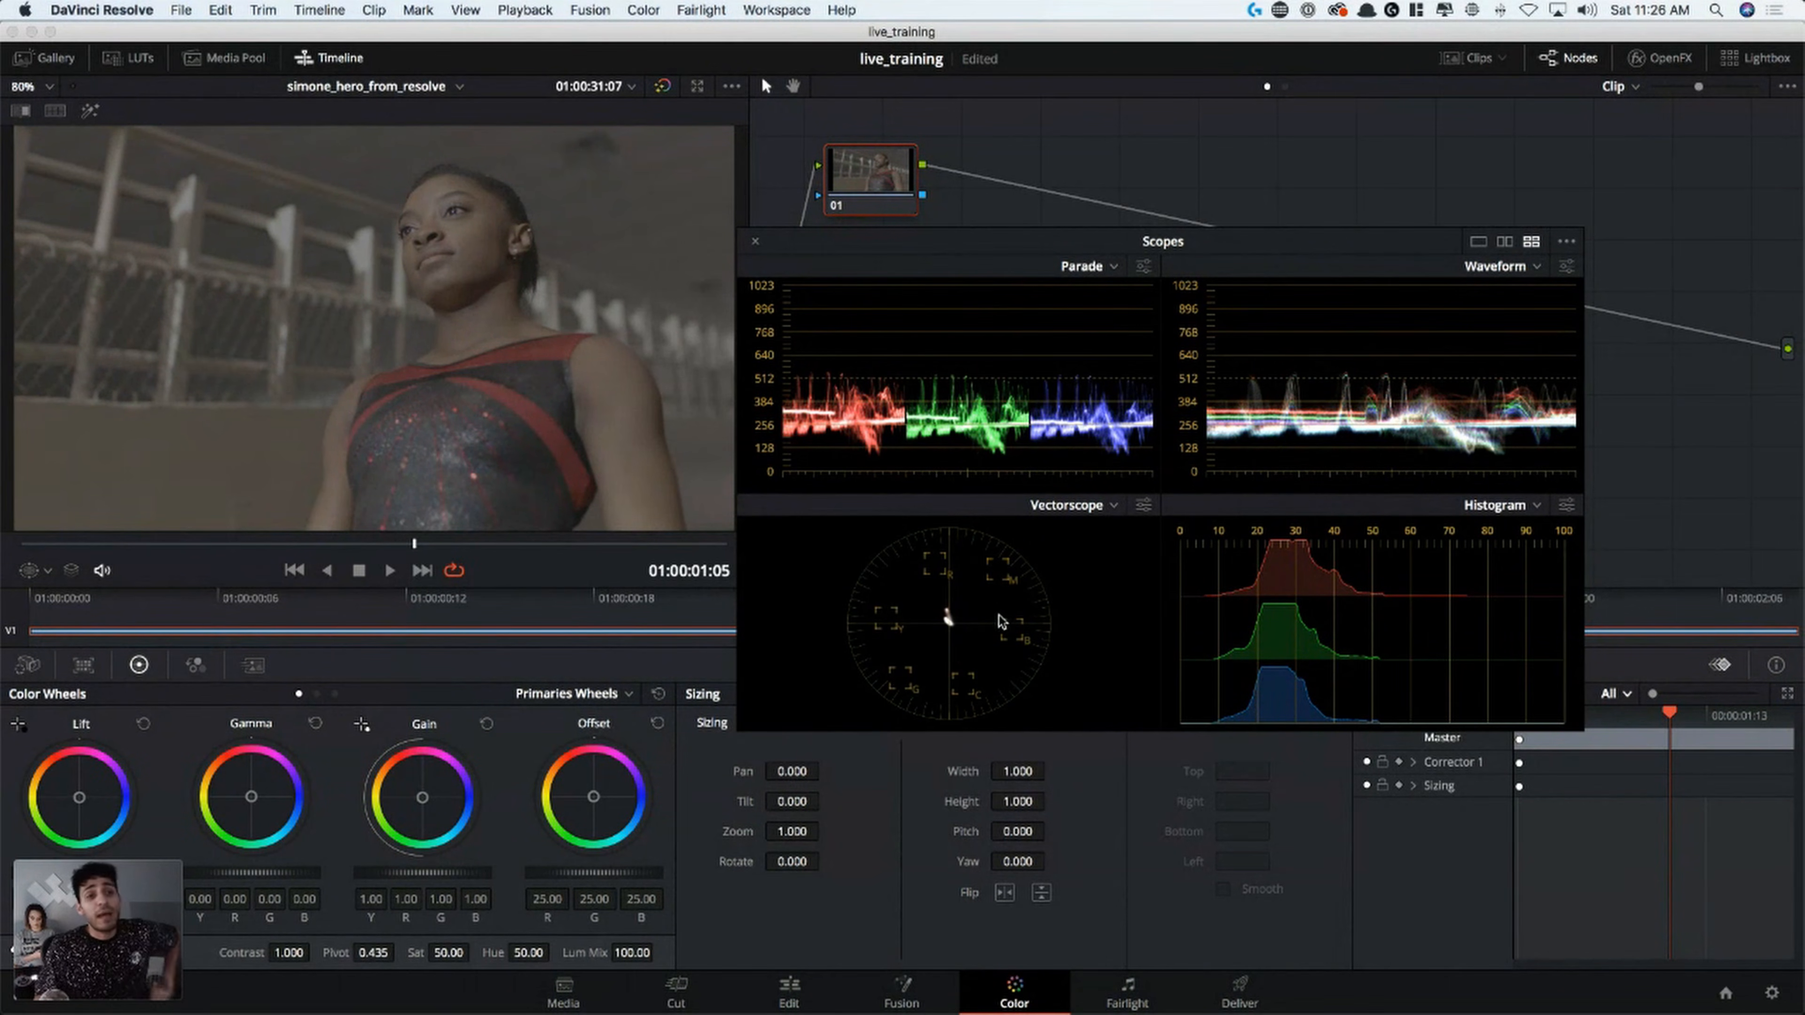
# Turn on the skin tone indicator for the Vectorscope
pyautogui.click(1141, 506)
pyautogui.click(1143, 506)
pyautogui.click(1144, 506)
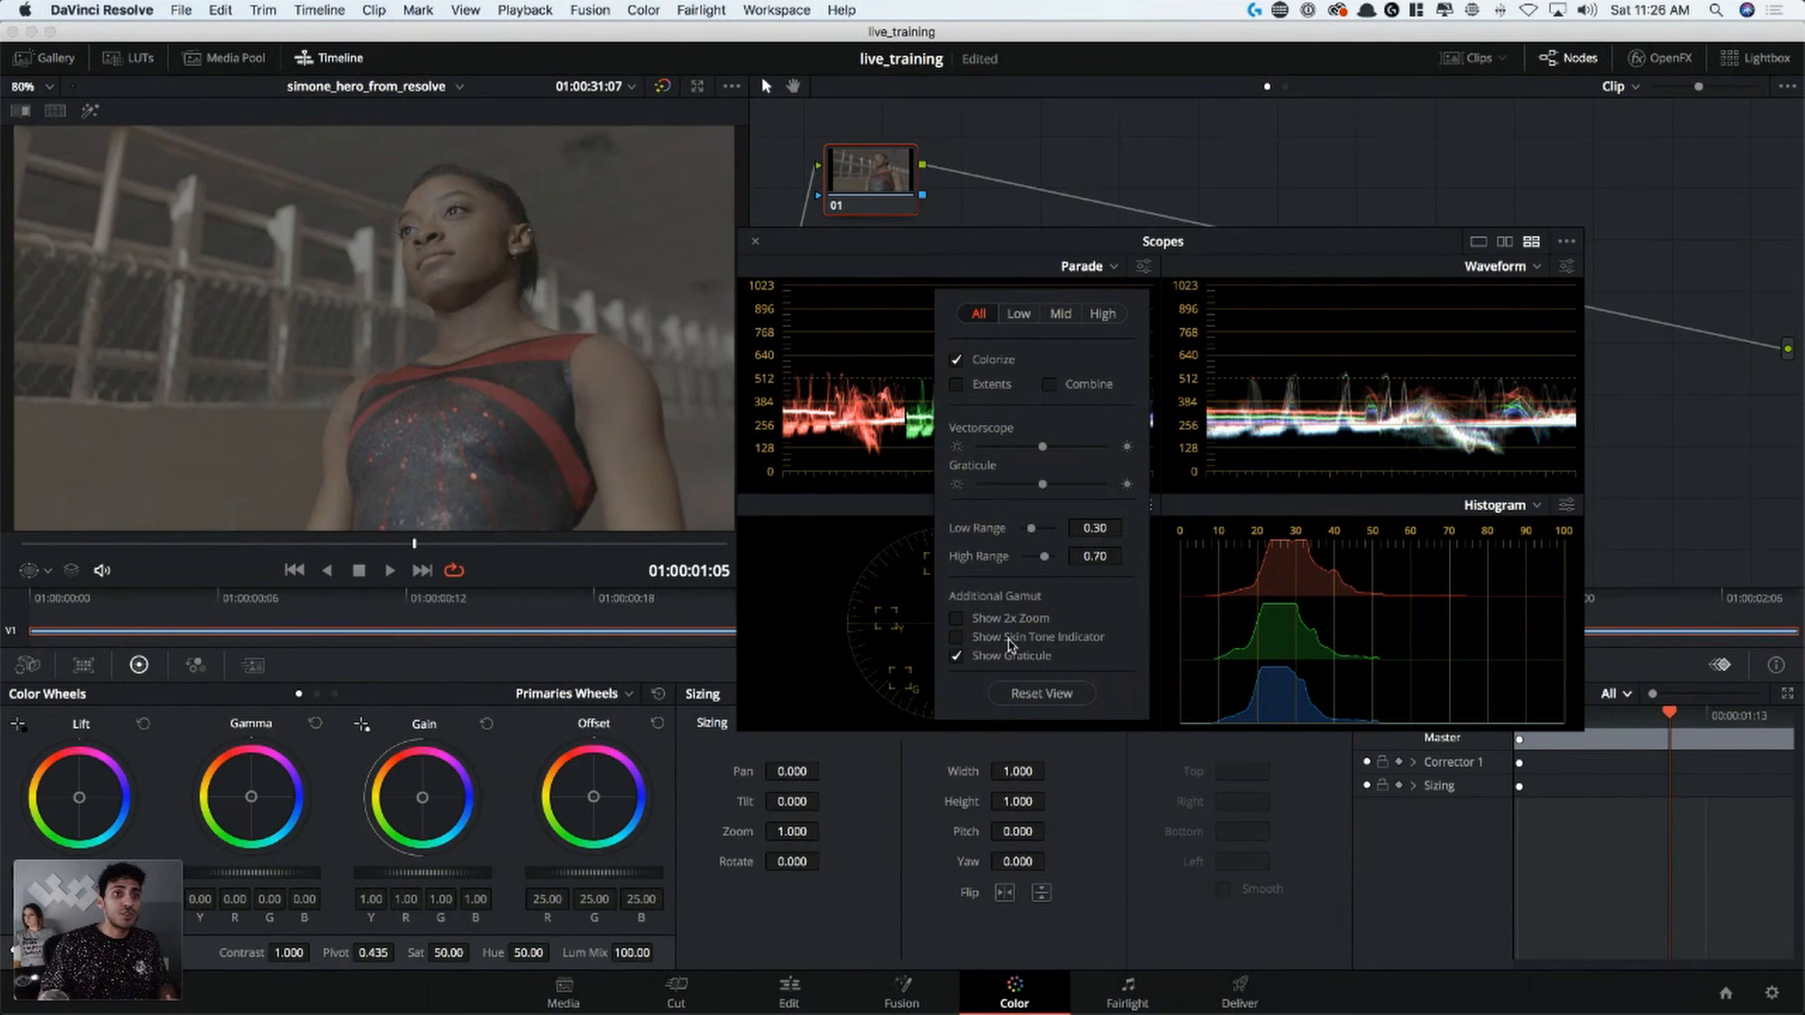
pyautogui.click(1039, 642)
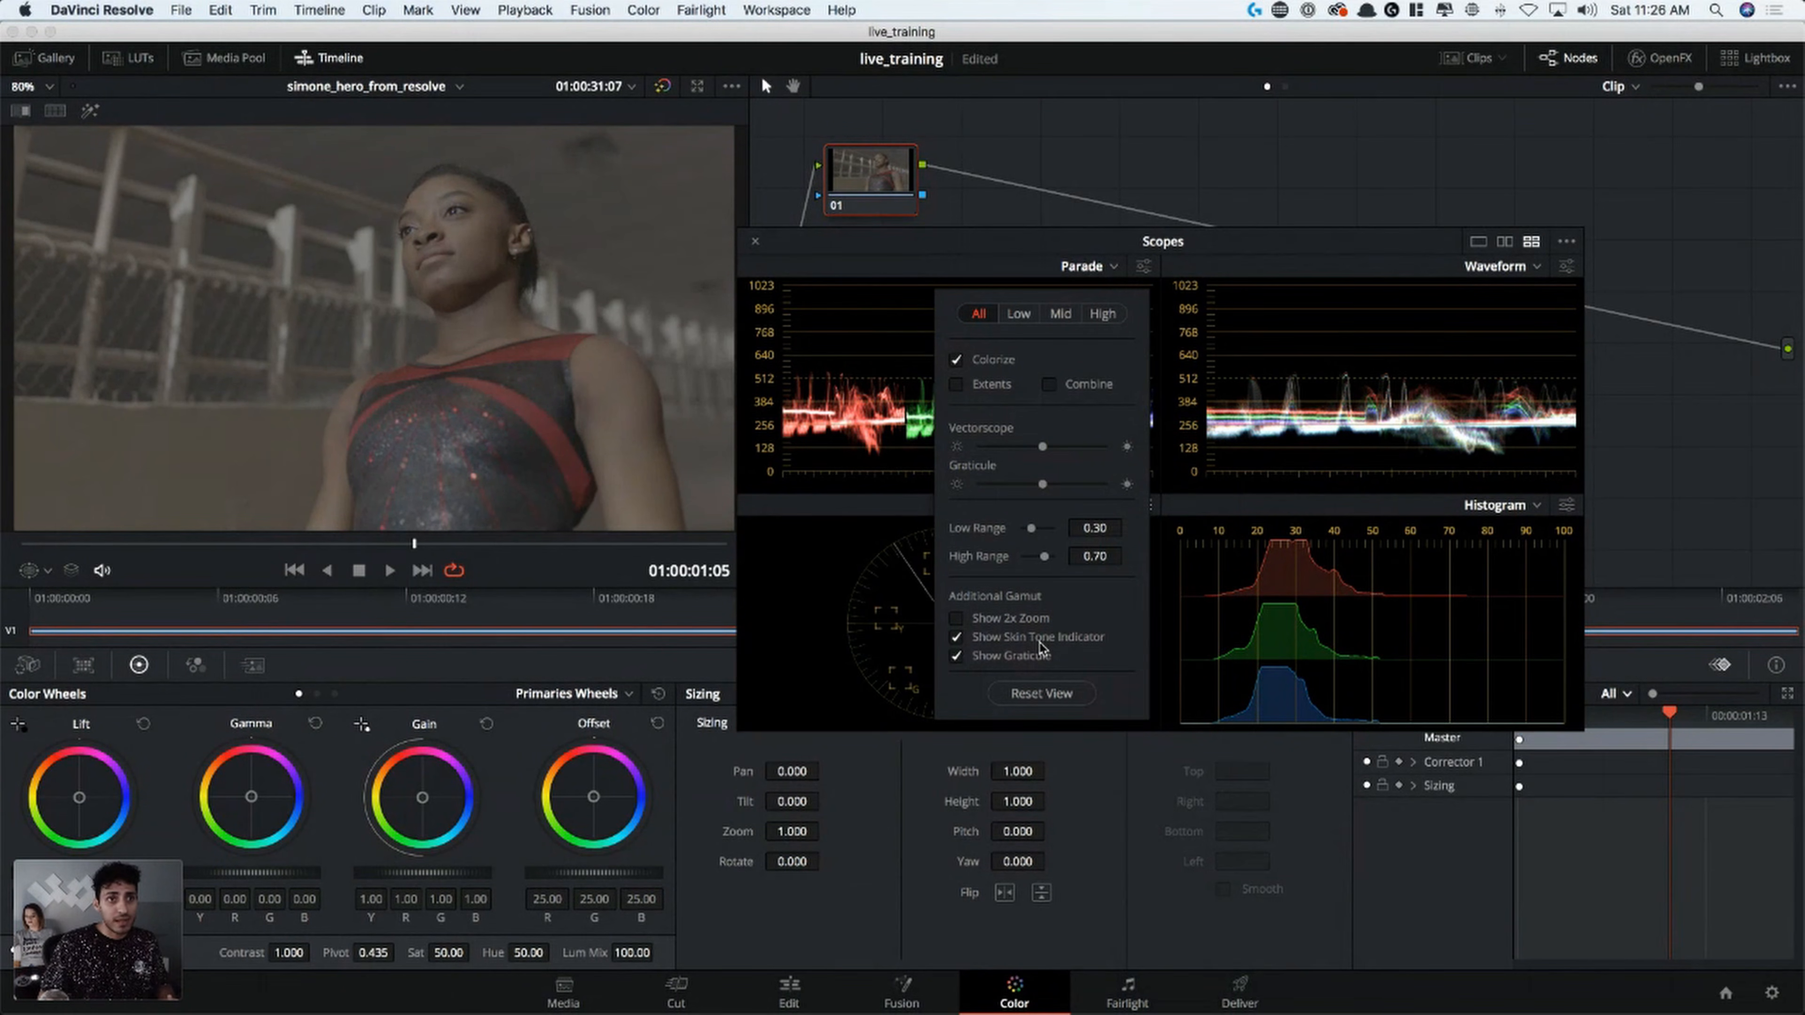
pyautogui.click(983, 638)
pyautogui.click(954, 641)
pyautogui.click(917, 621)
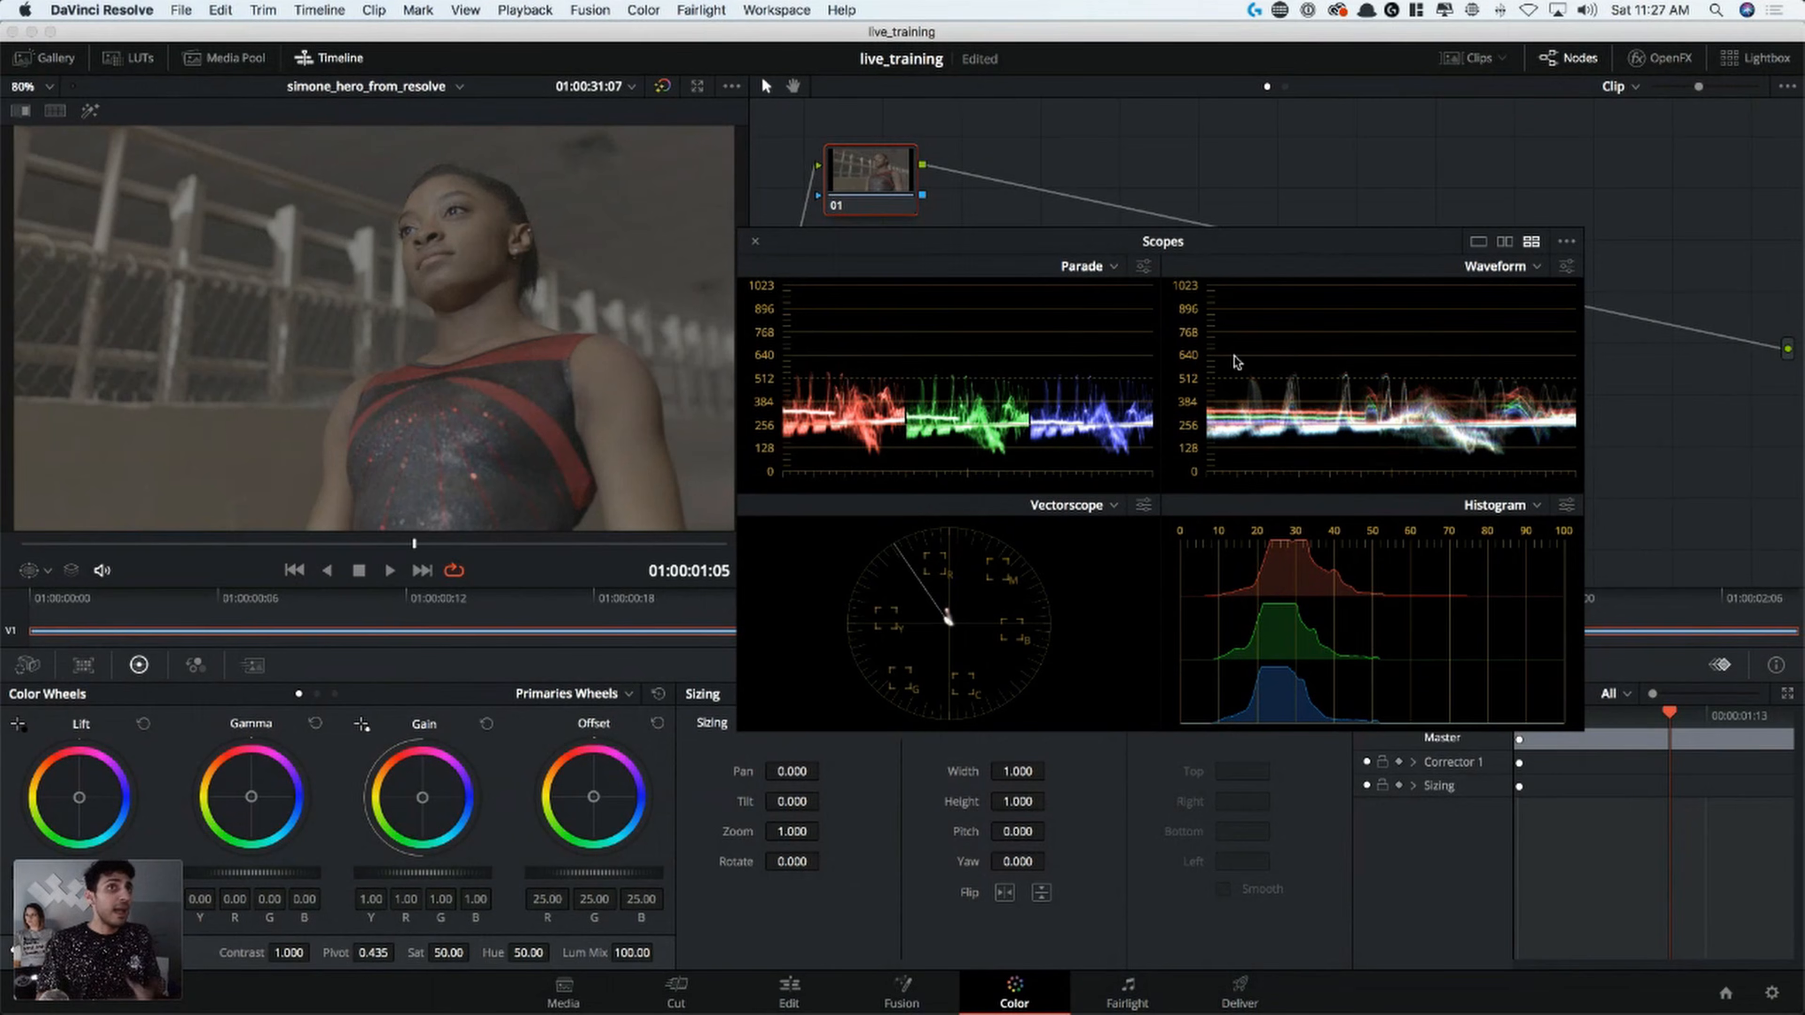
# Move the scopes window lower, and on the Edit page add a Grey Scale generator directly after the gymnast clip on Video 1
pyautogui.moveTo(1366, 274); pyautogui.dragTo(1489, 520)
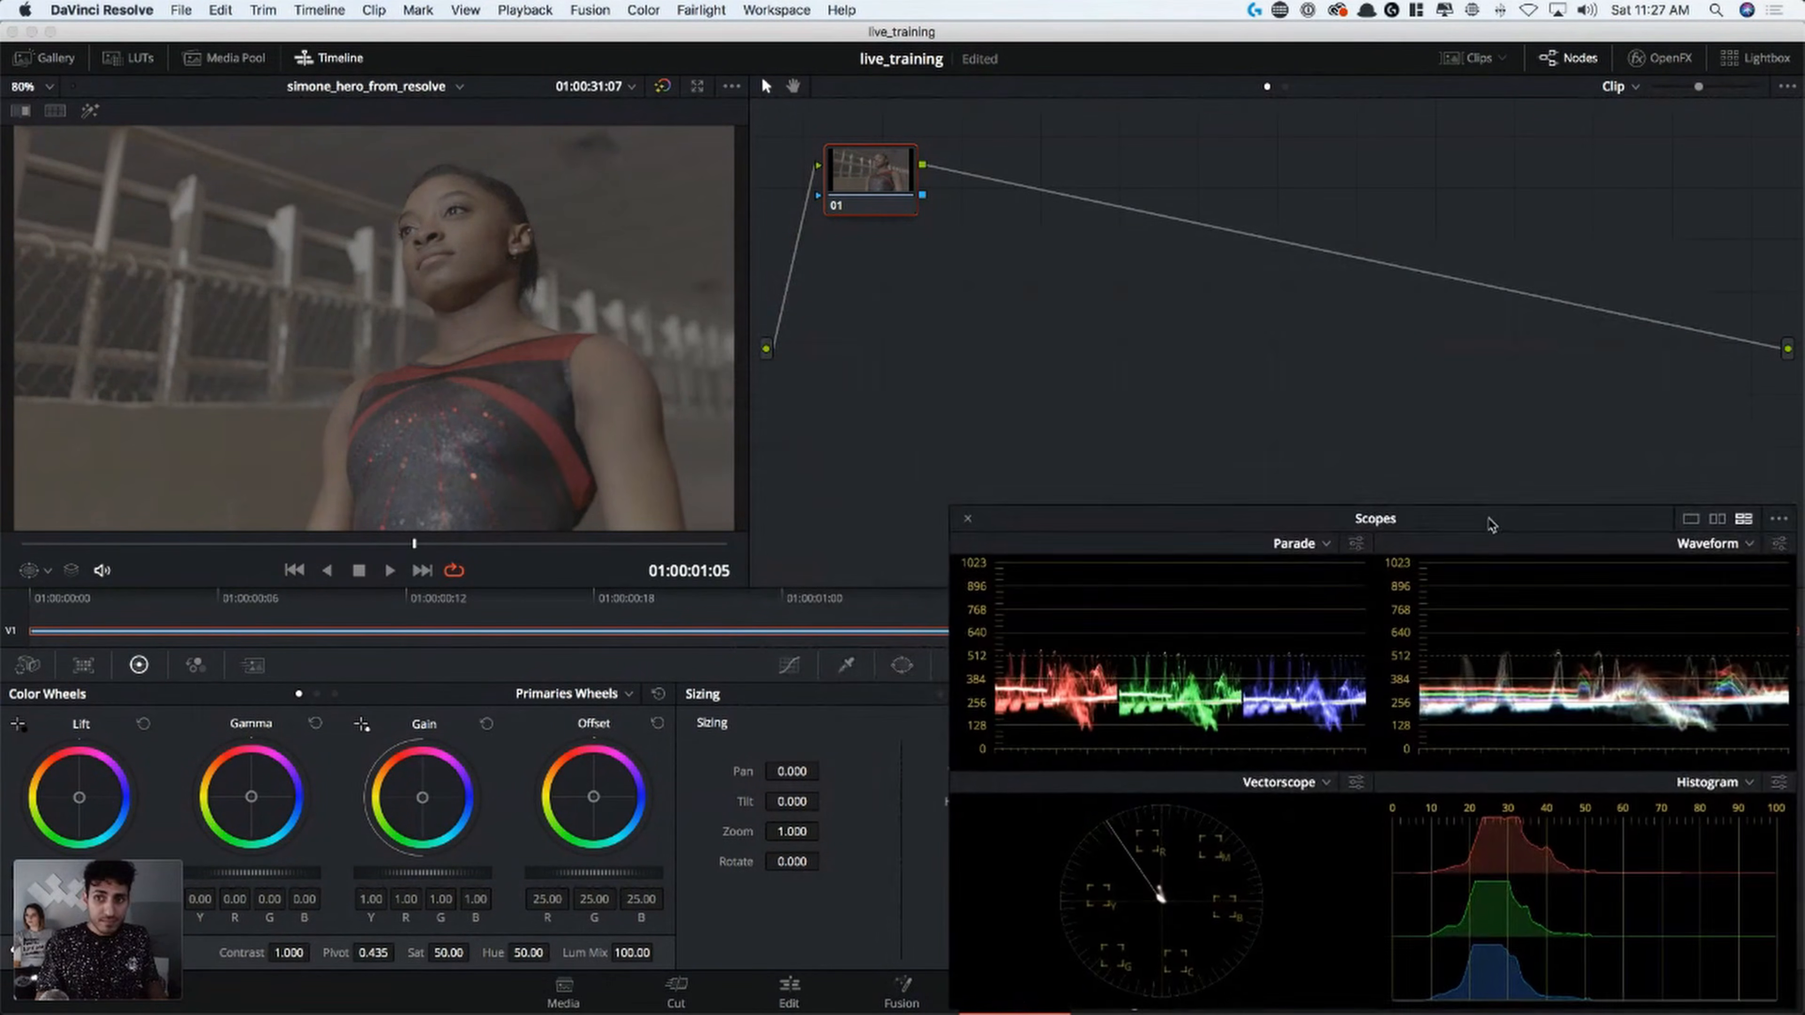
pyautogui.click(791, 990)
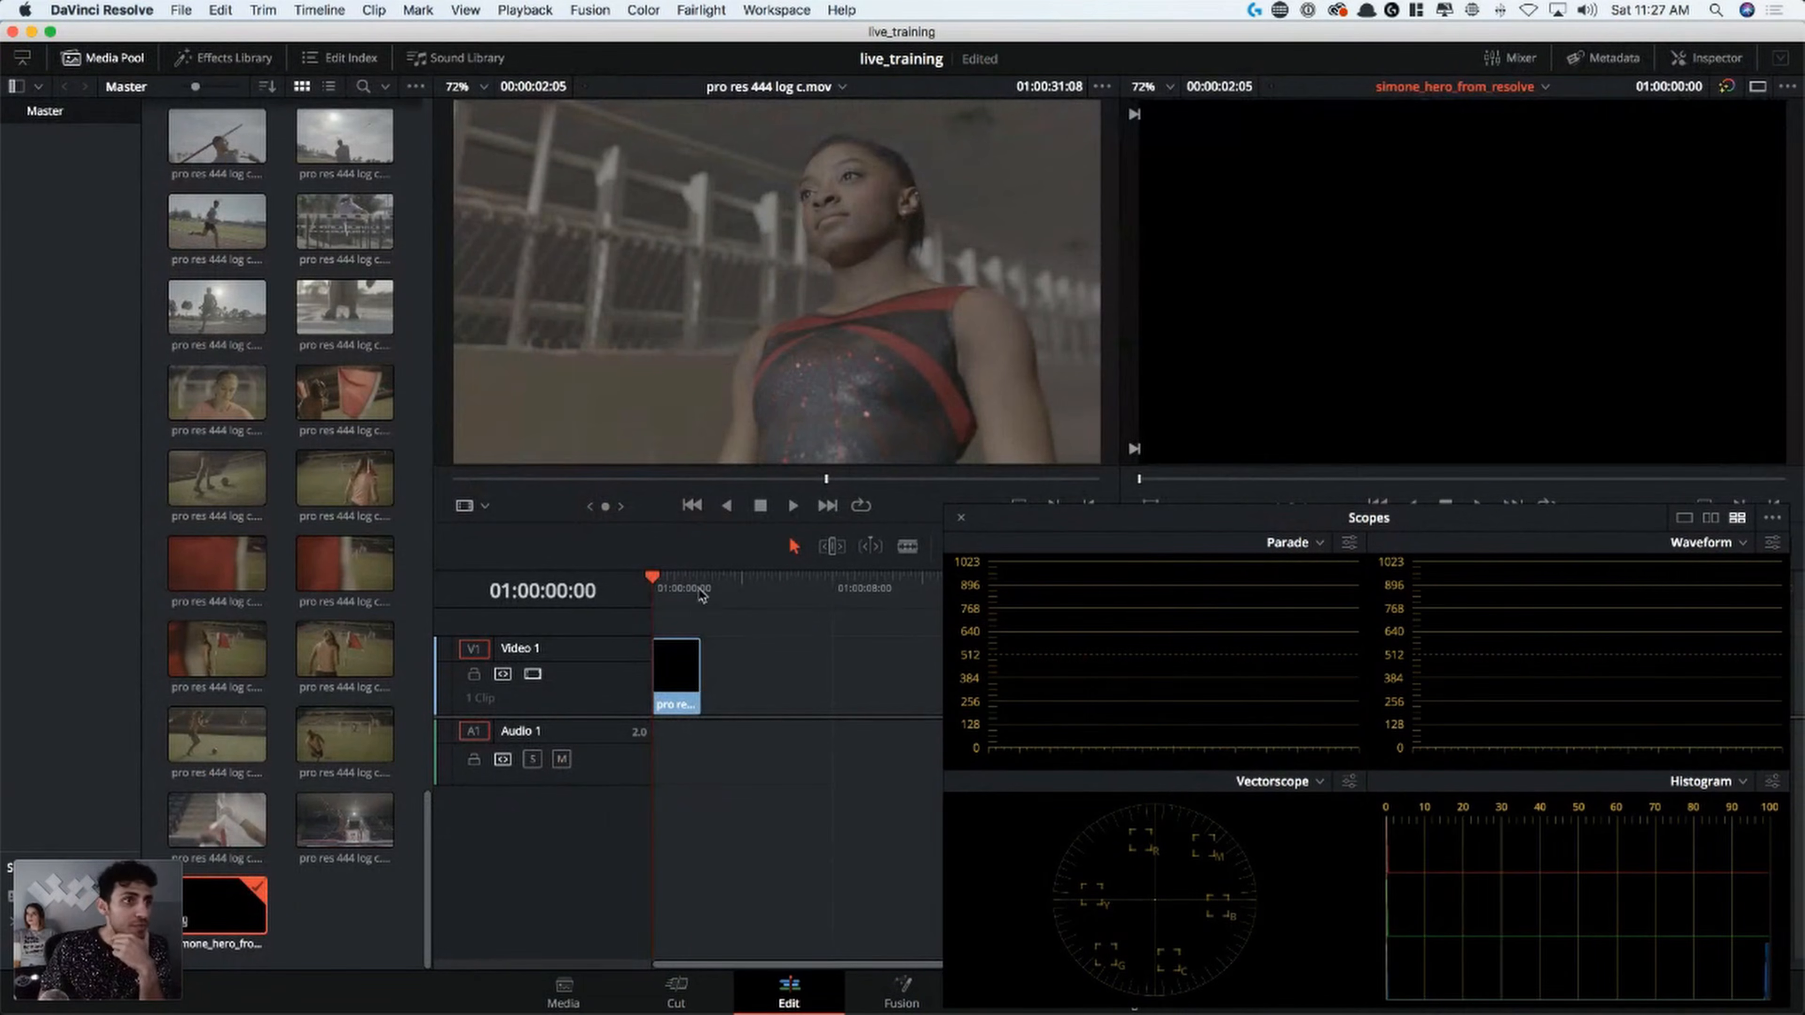
pyautogui.click(701, 590)
pyautogui.click(226, 58)
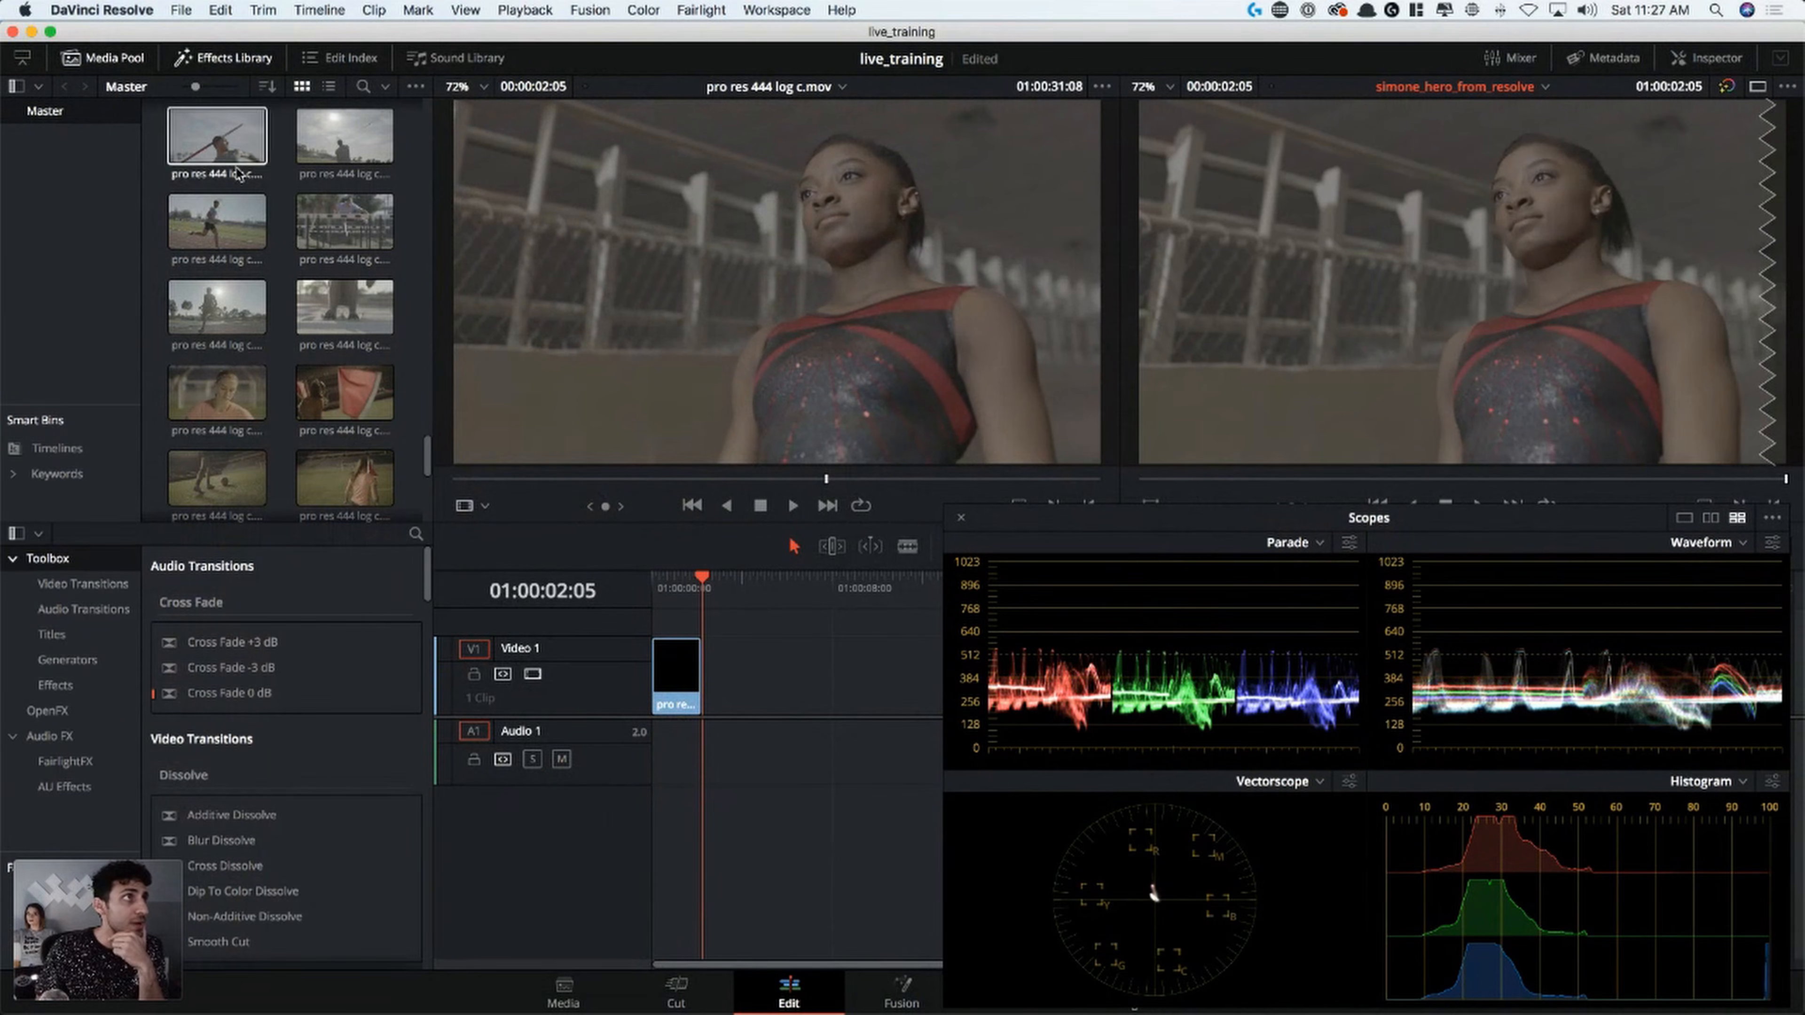
pyautogui.click(56, 685)
pyautogui.click(68, 660)
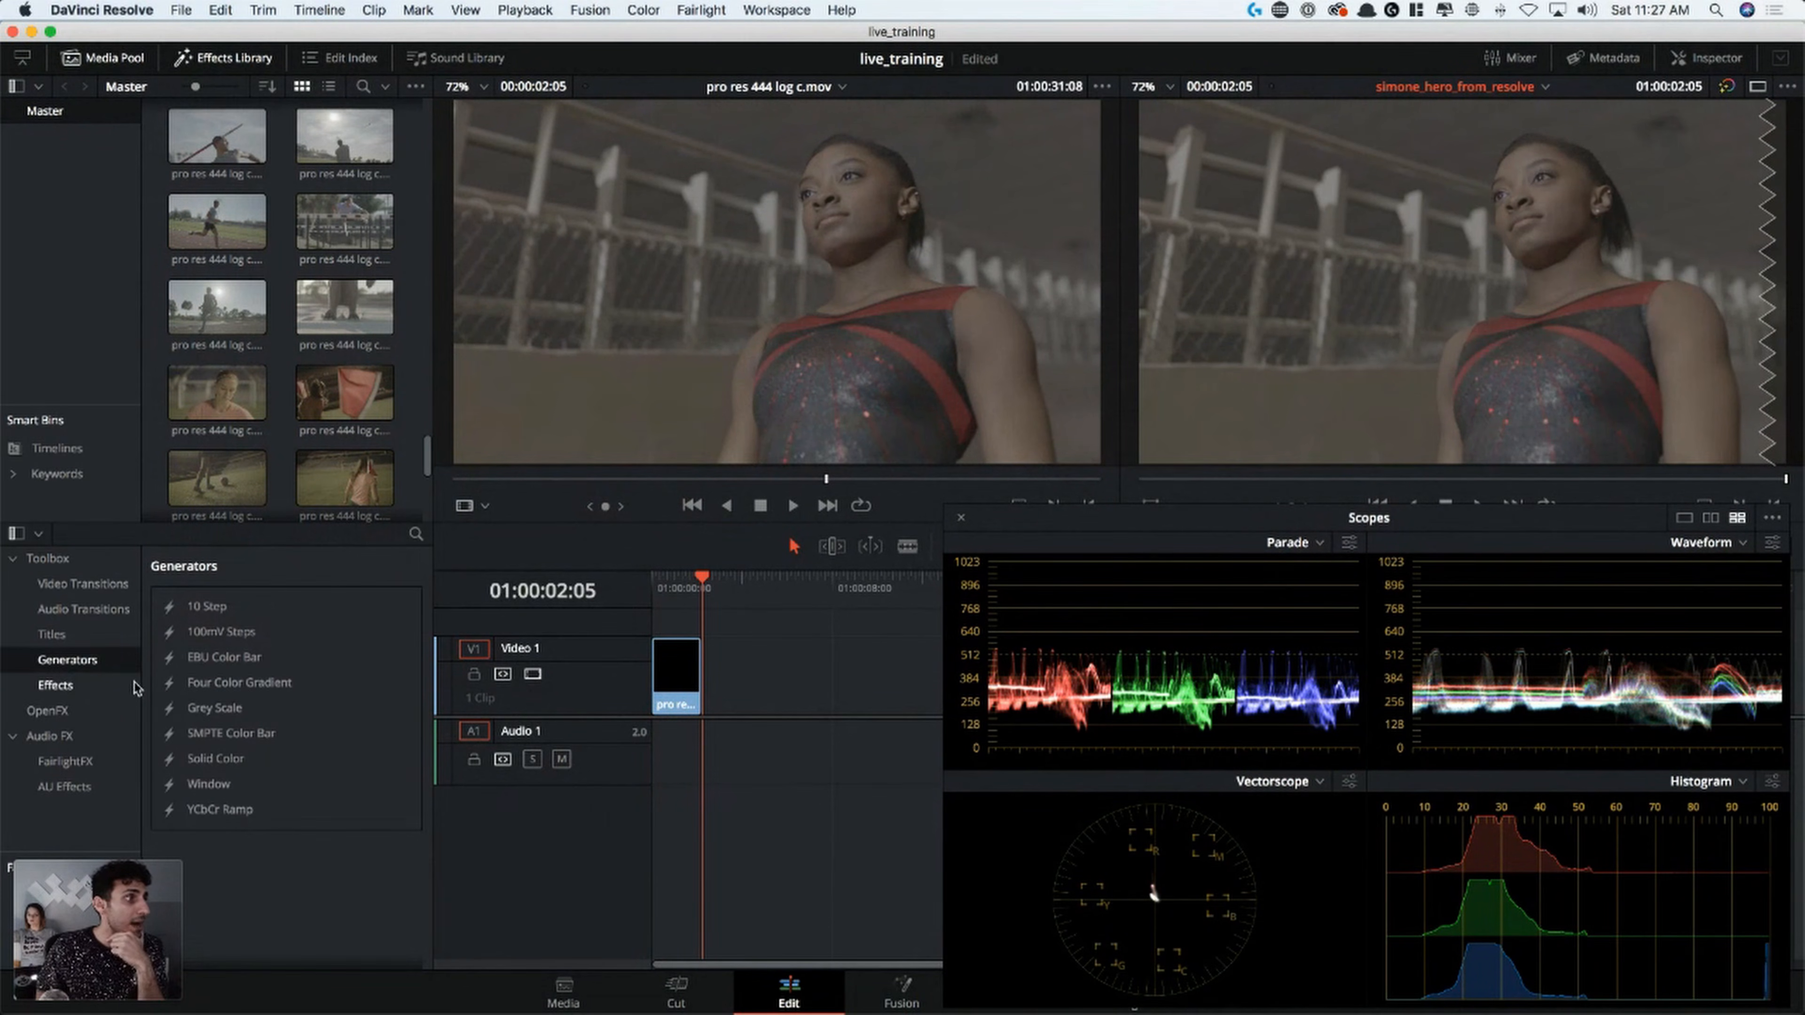
pyautogui.moveTo(221, 712); pyautogui.dragTo(752, 650)
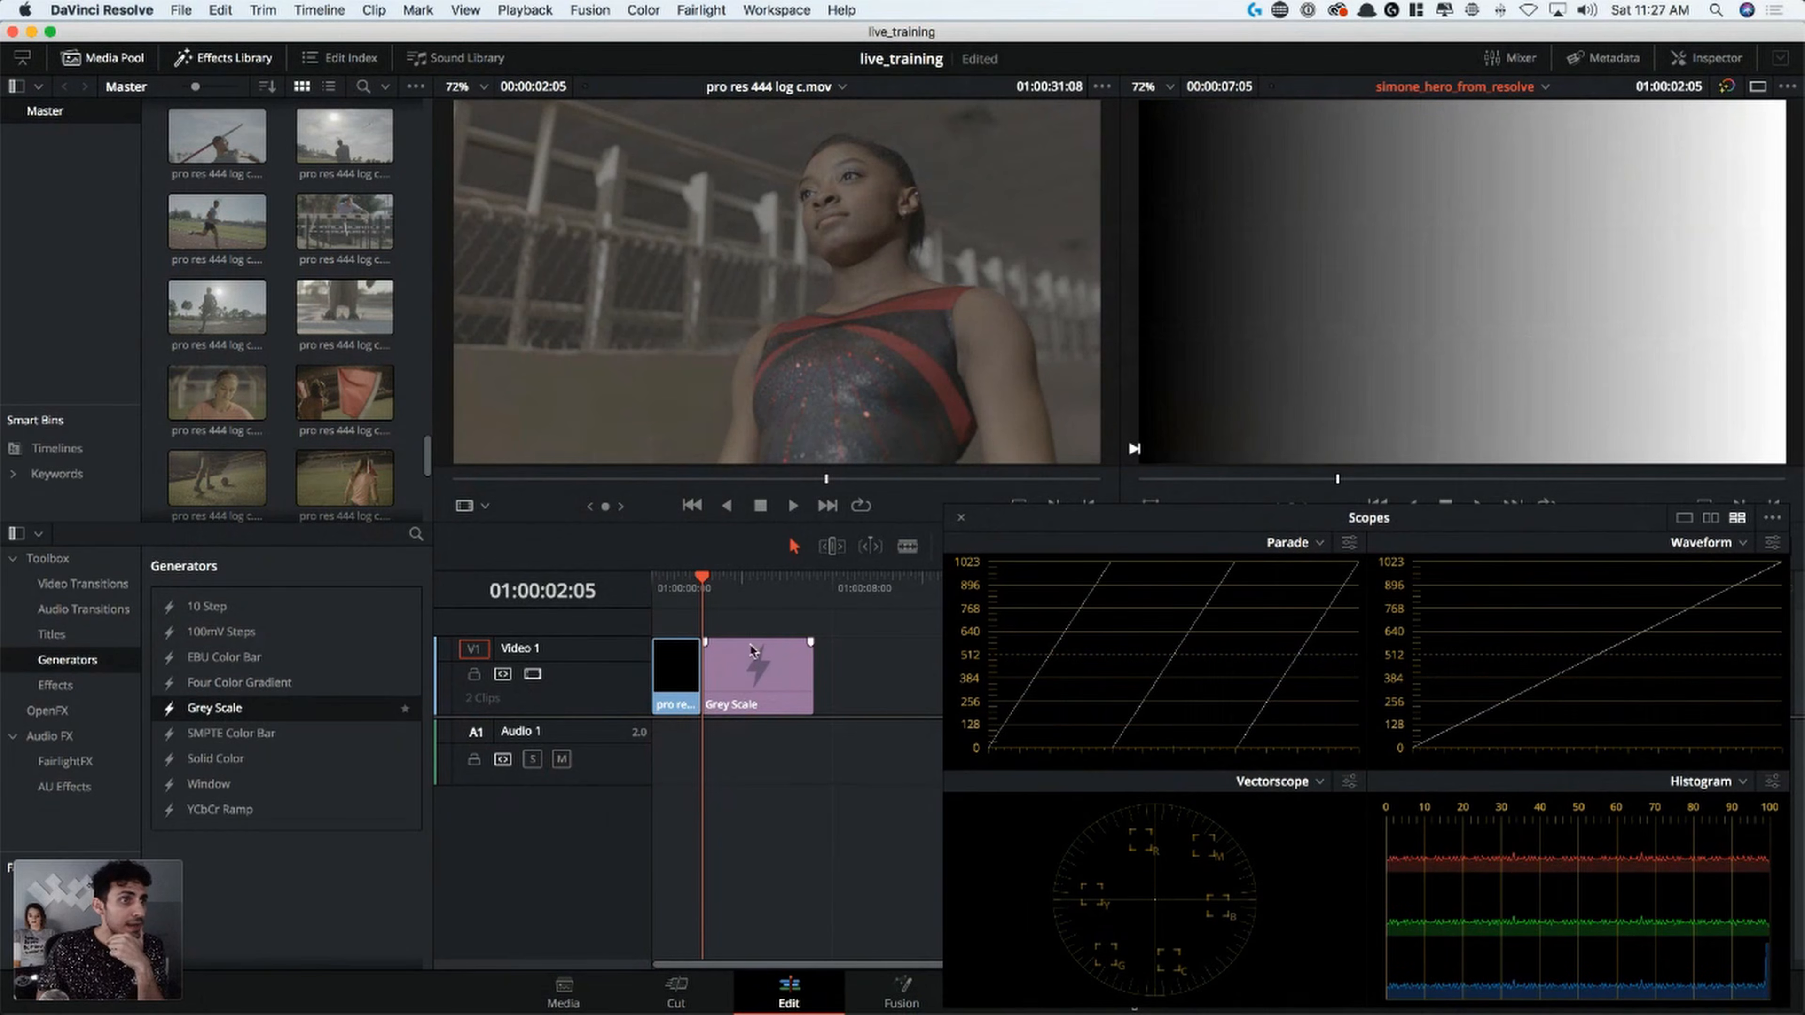
# Convert the Grey Scale generator to a compound clip named Compound Clip 1 and view it on the Color page beside the scopes
pyautogui.rightClick(753, 681)
pyautogui.click(885, 688)
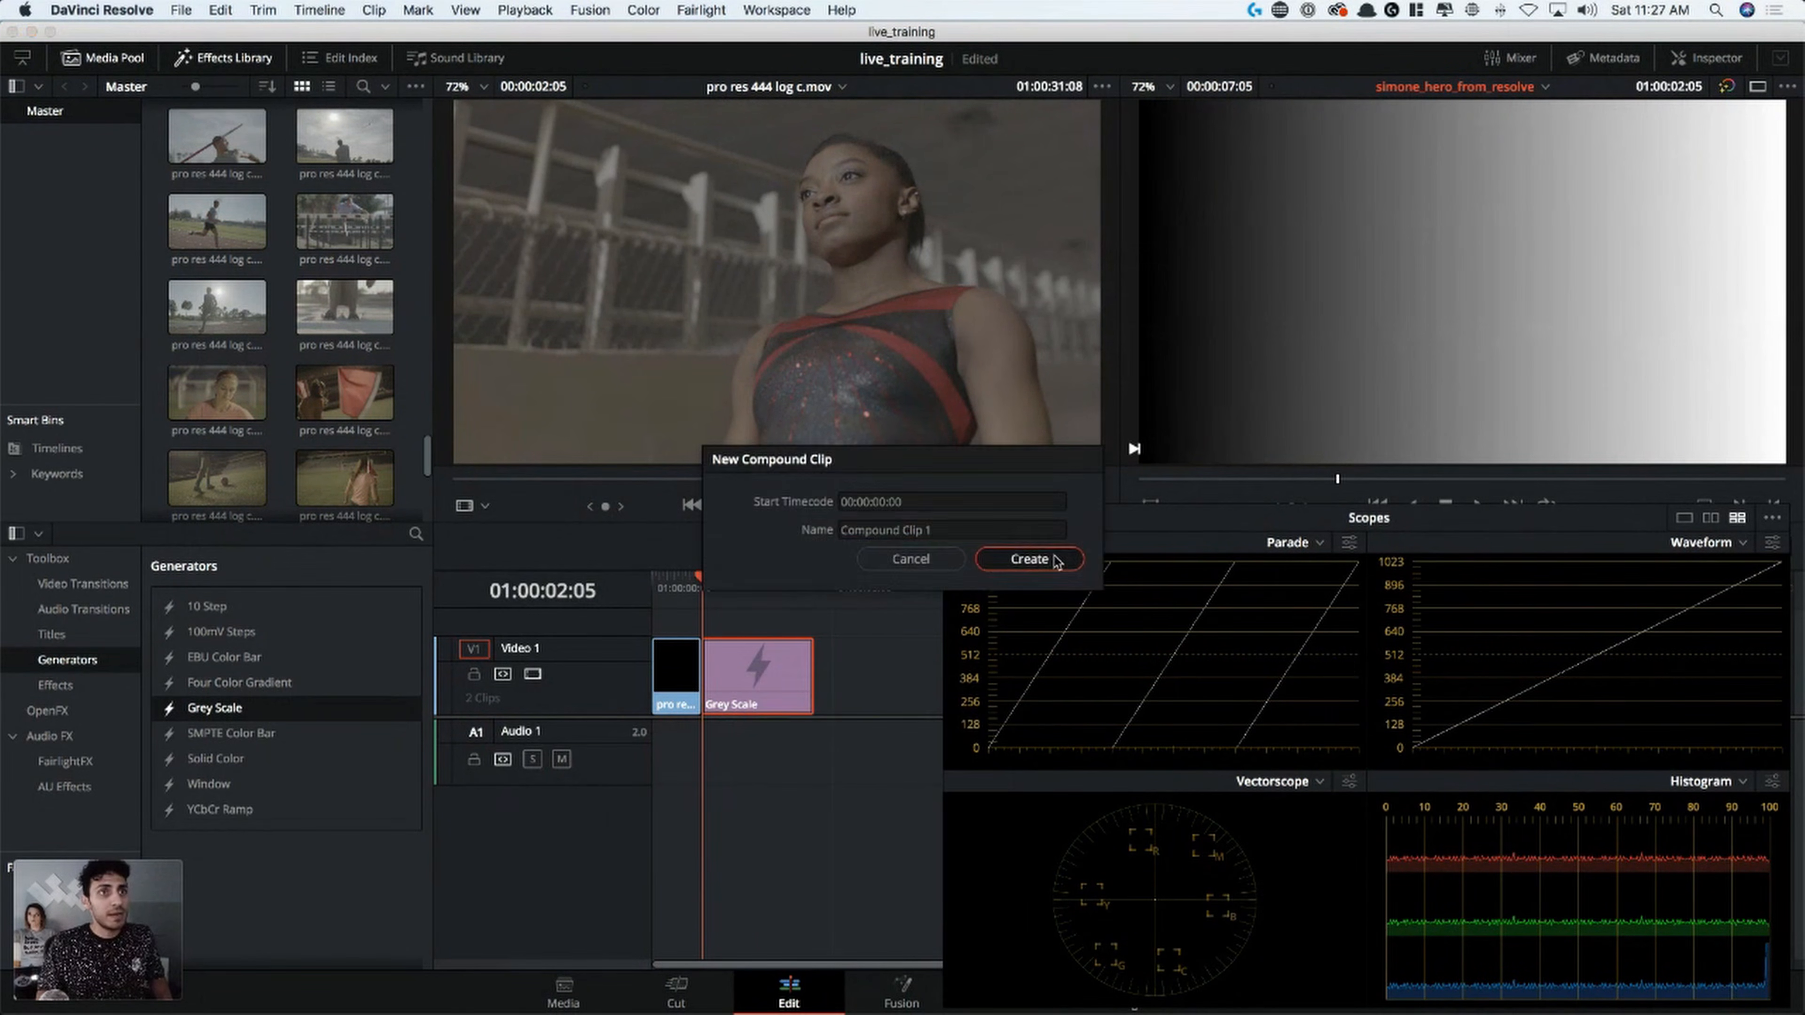
pyautogui.click(1029, 559)
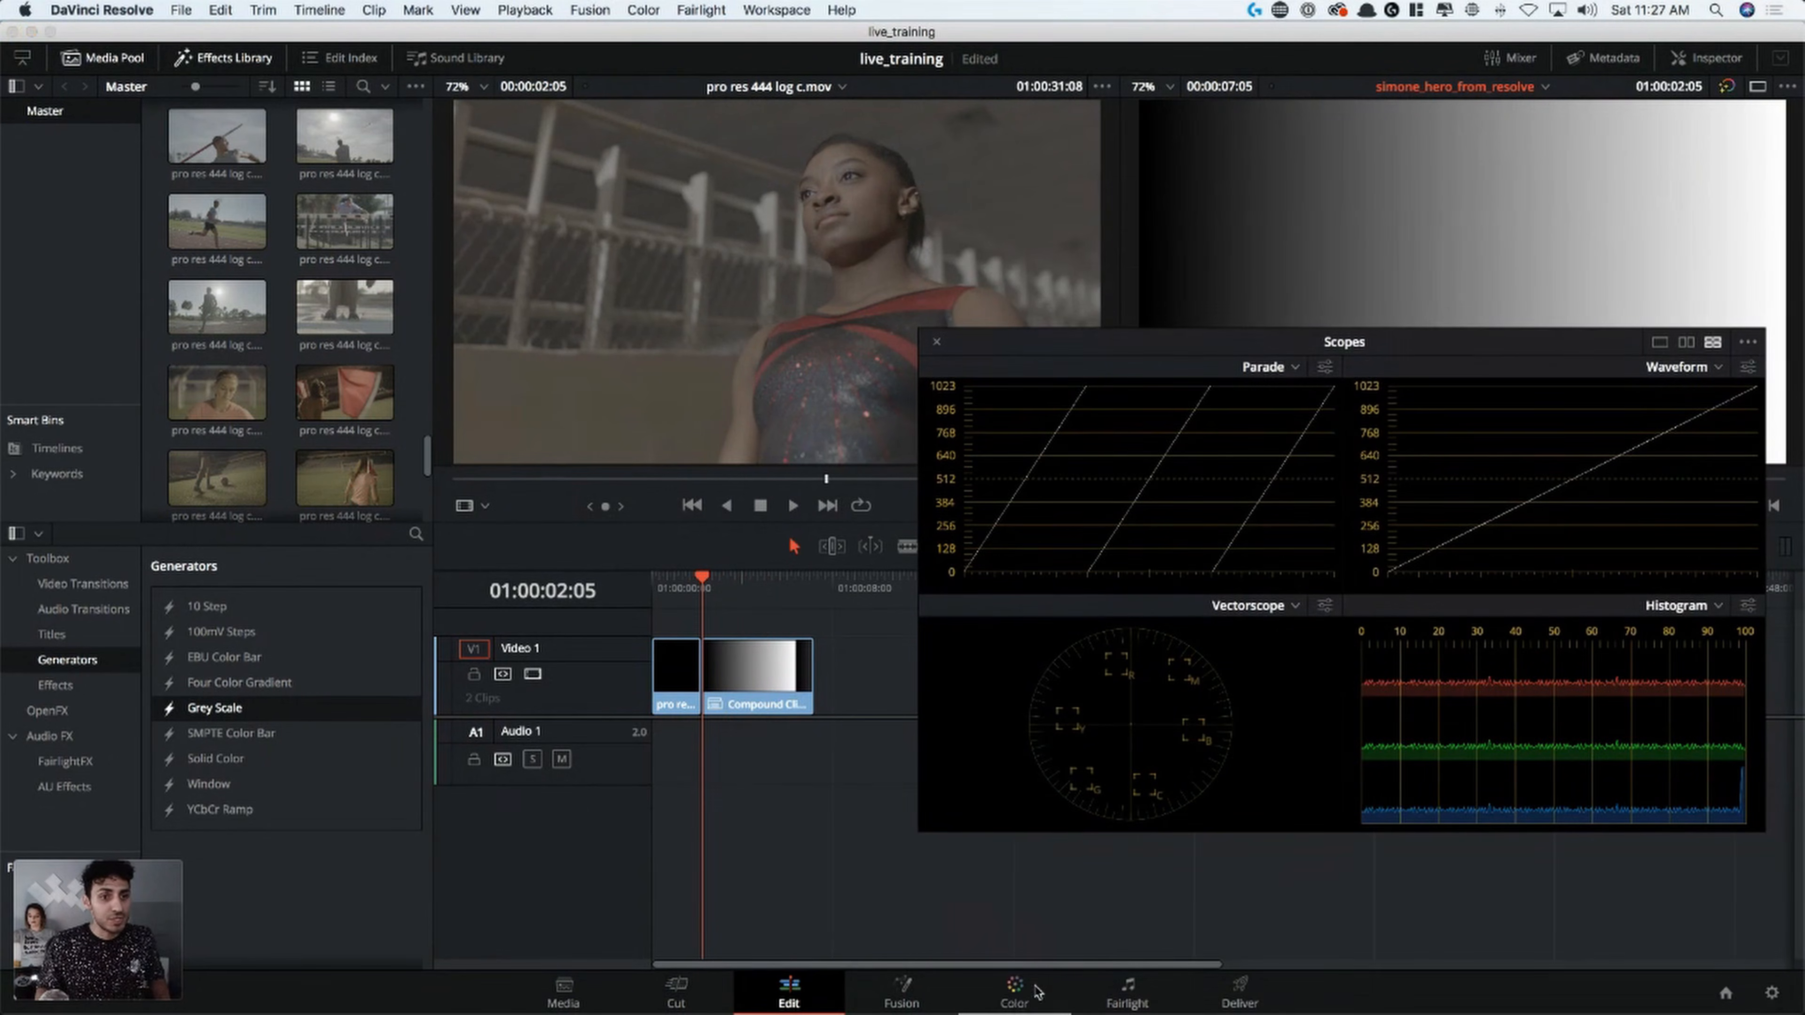
pyautogui.click(1023, 996)
pyautogui.moveTo(1175, 353); pyautogui.dragTo(1211, 519)
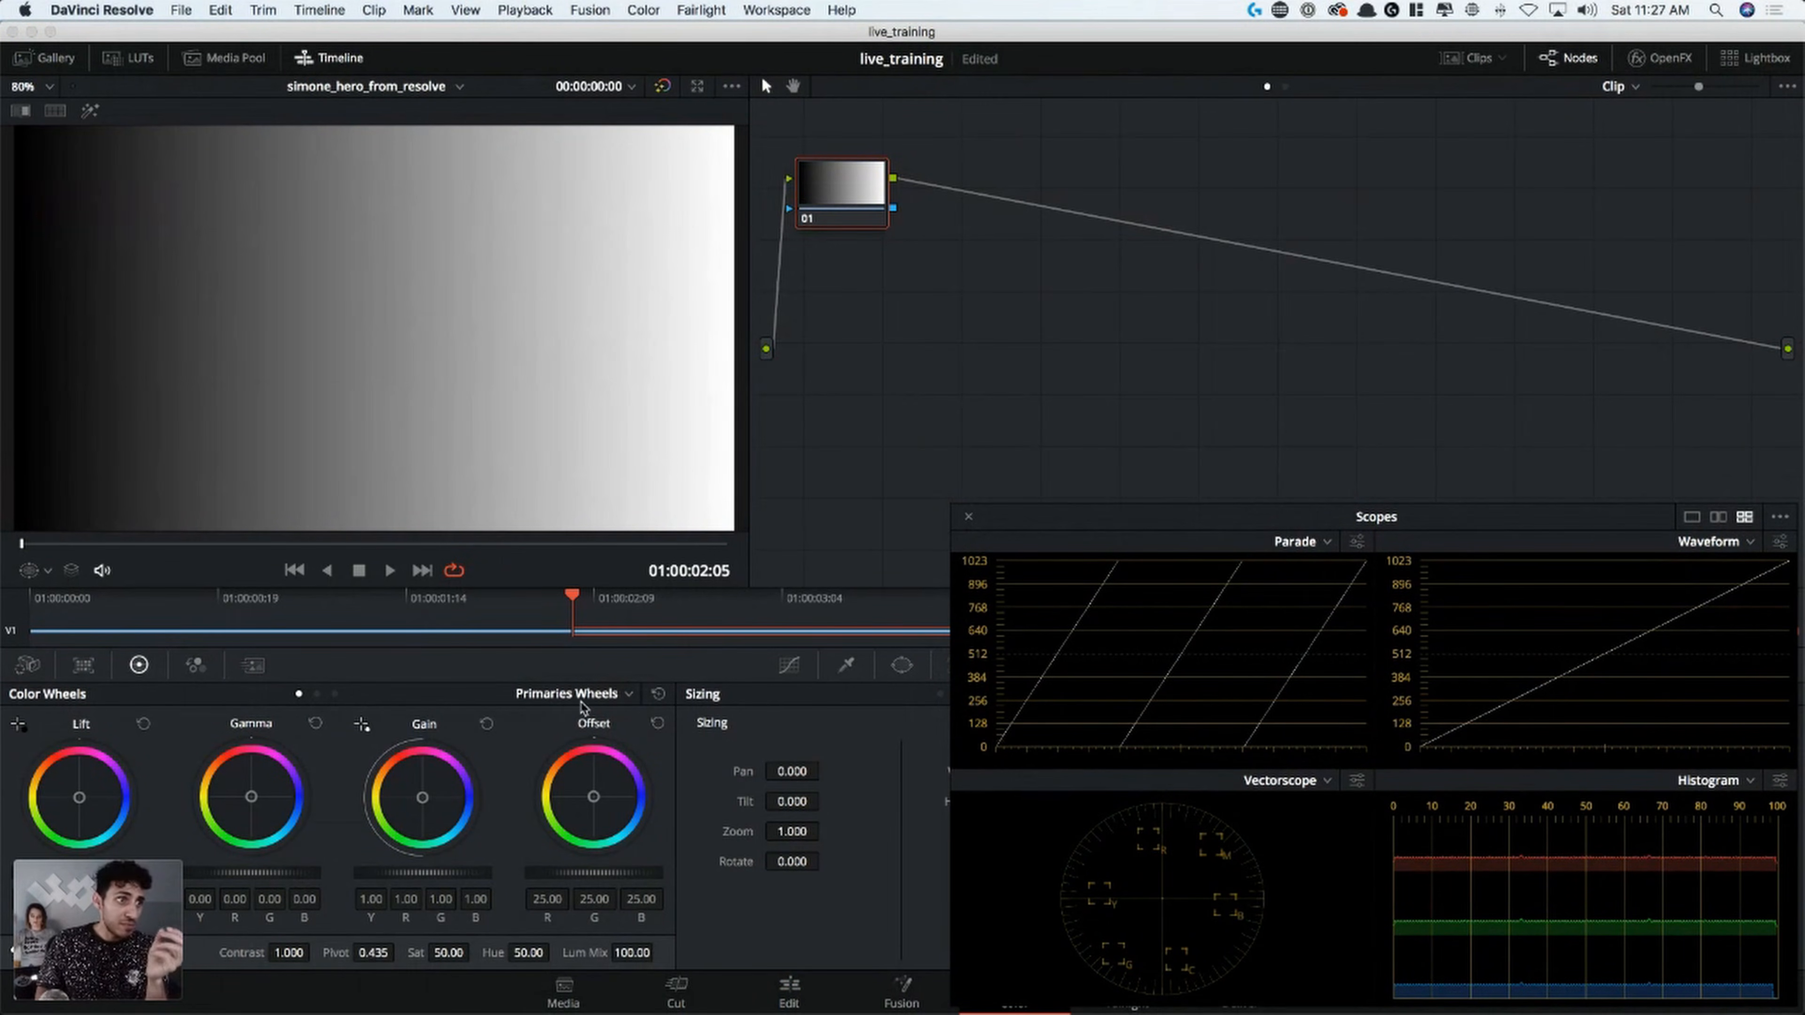
# Compare the Primaries Bars and Log modes of the color wheels, keeping Primaries Wheels selected
pyautogui.click(317, 694)
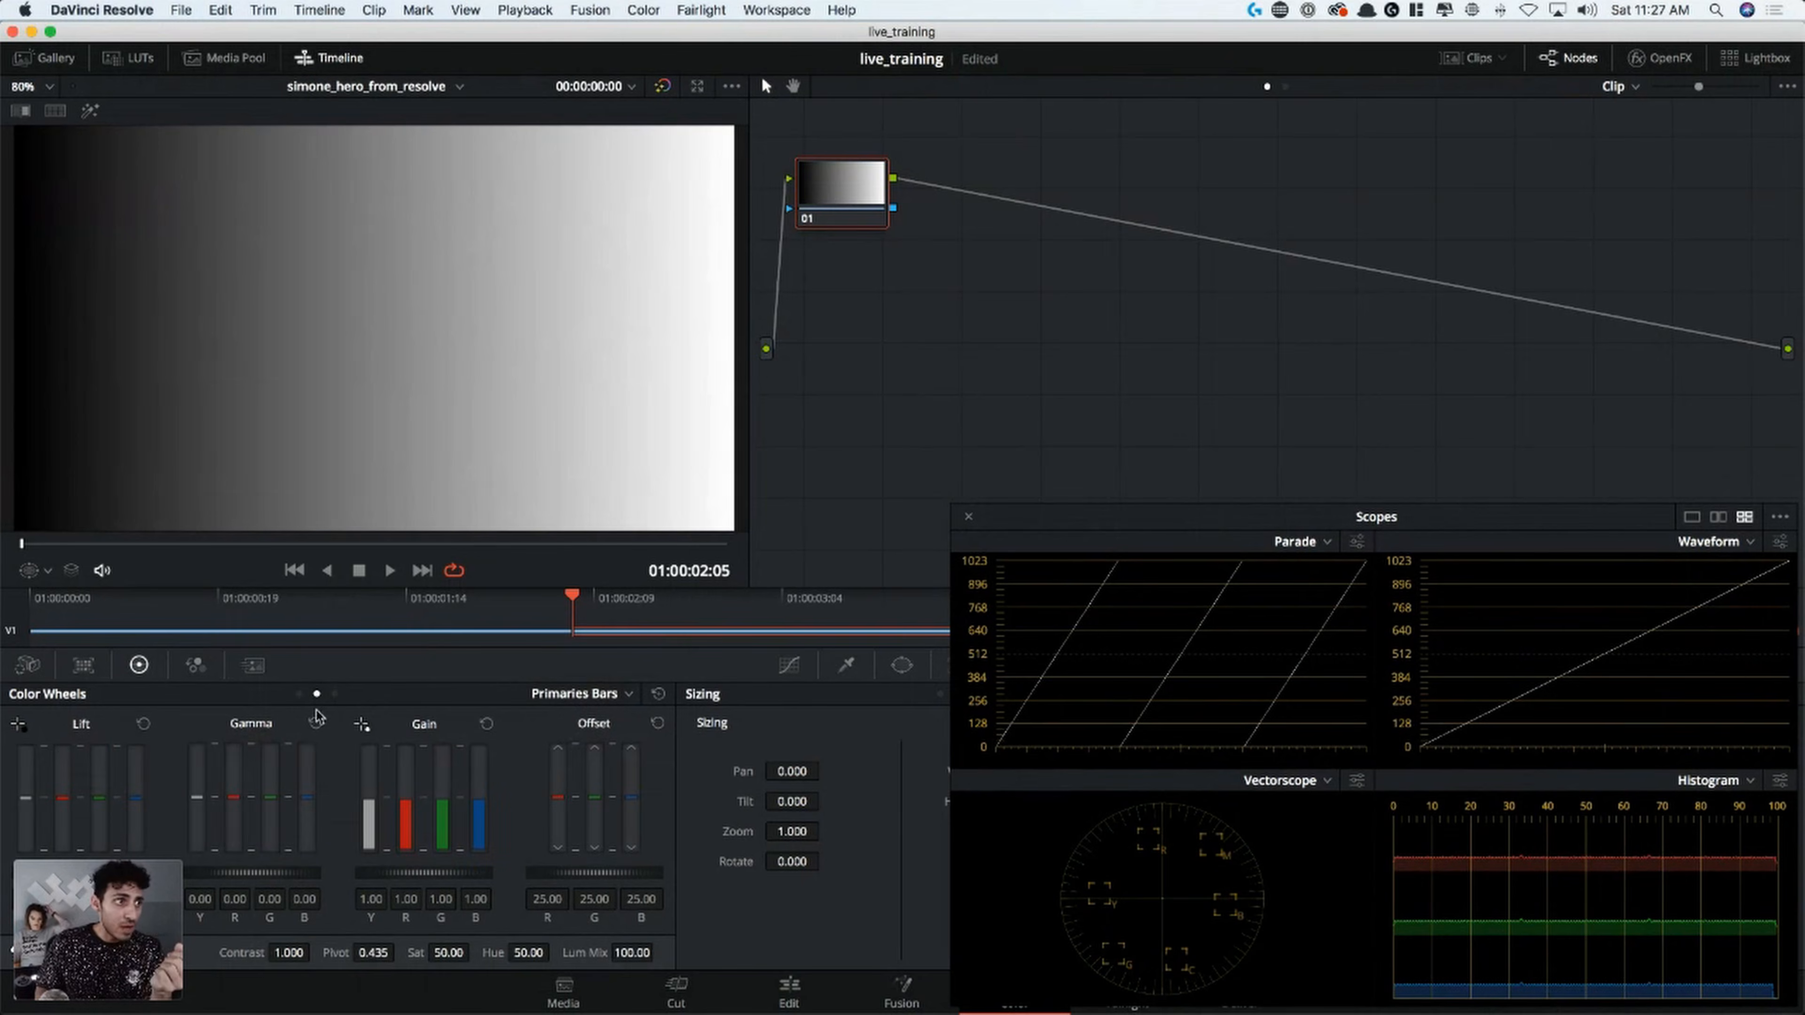
pyautogui.click(335, 694)
pyautogui.click(299, 694)
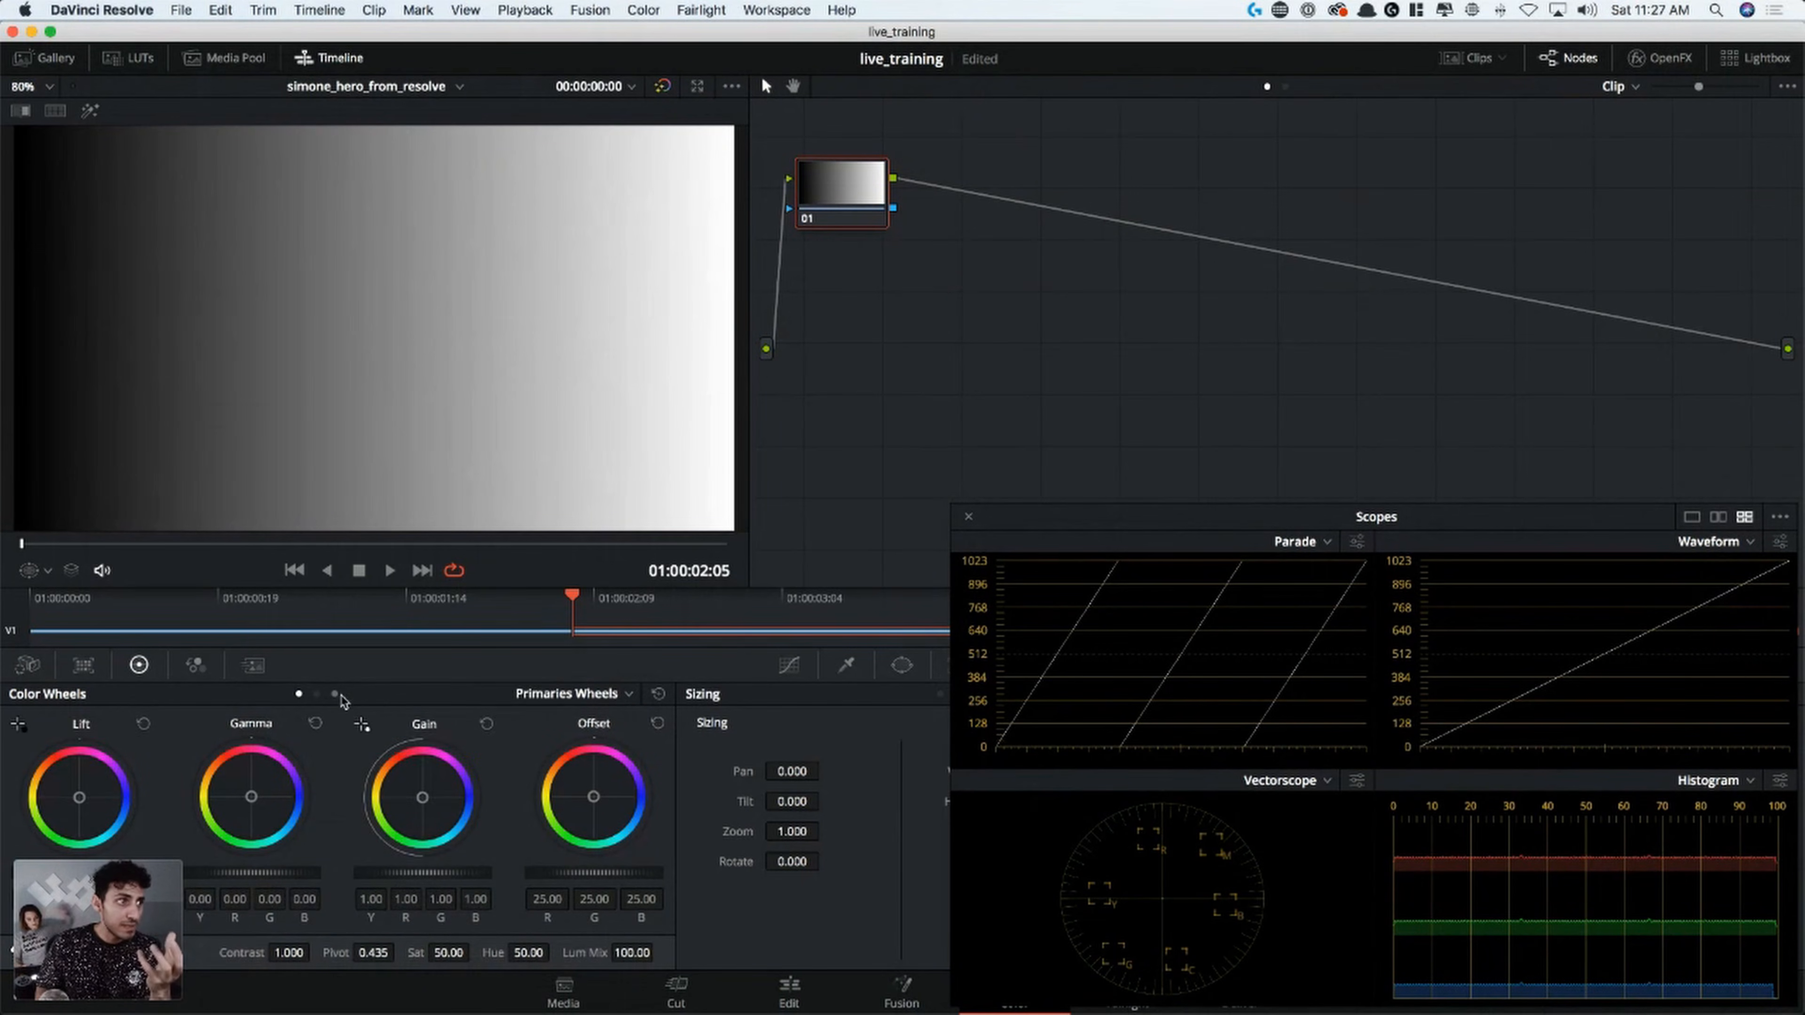
pyautogui.click(335, 694)
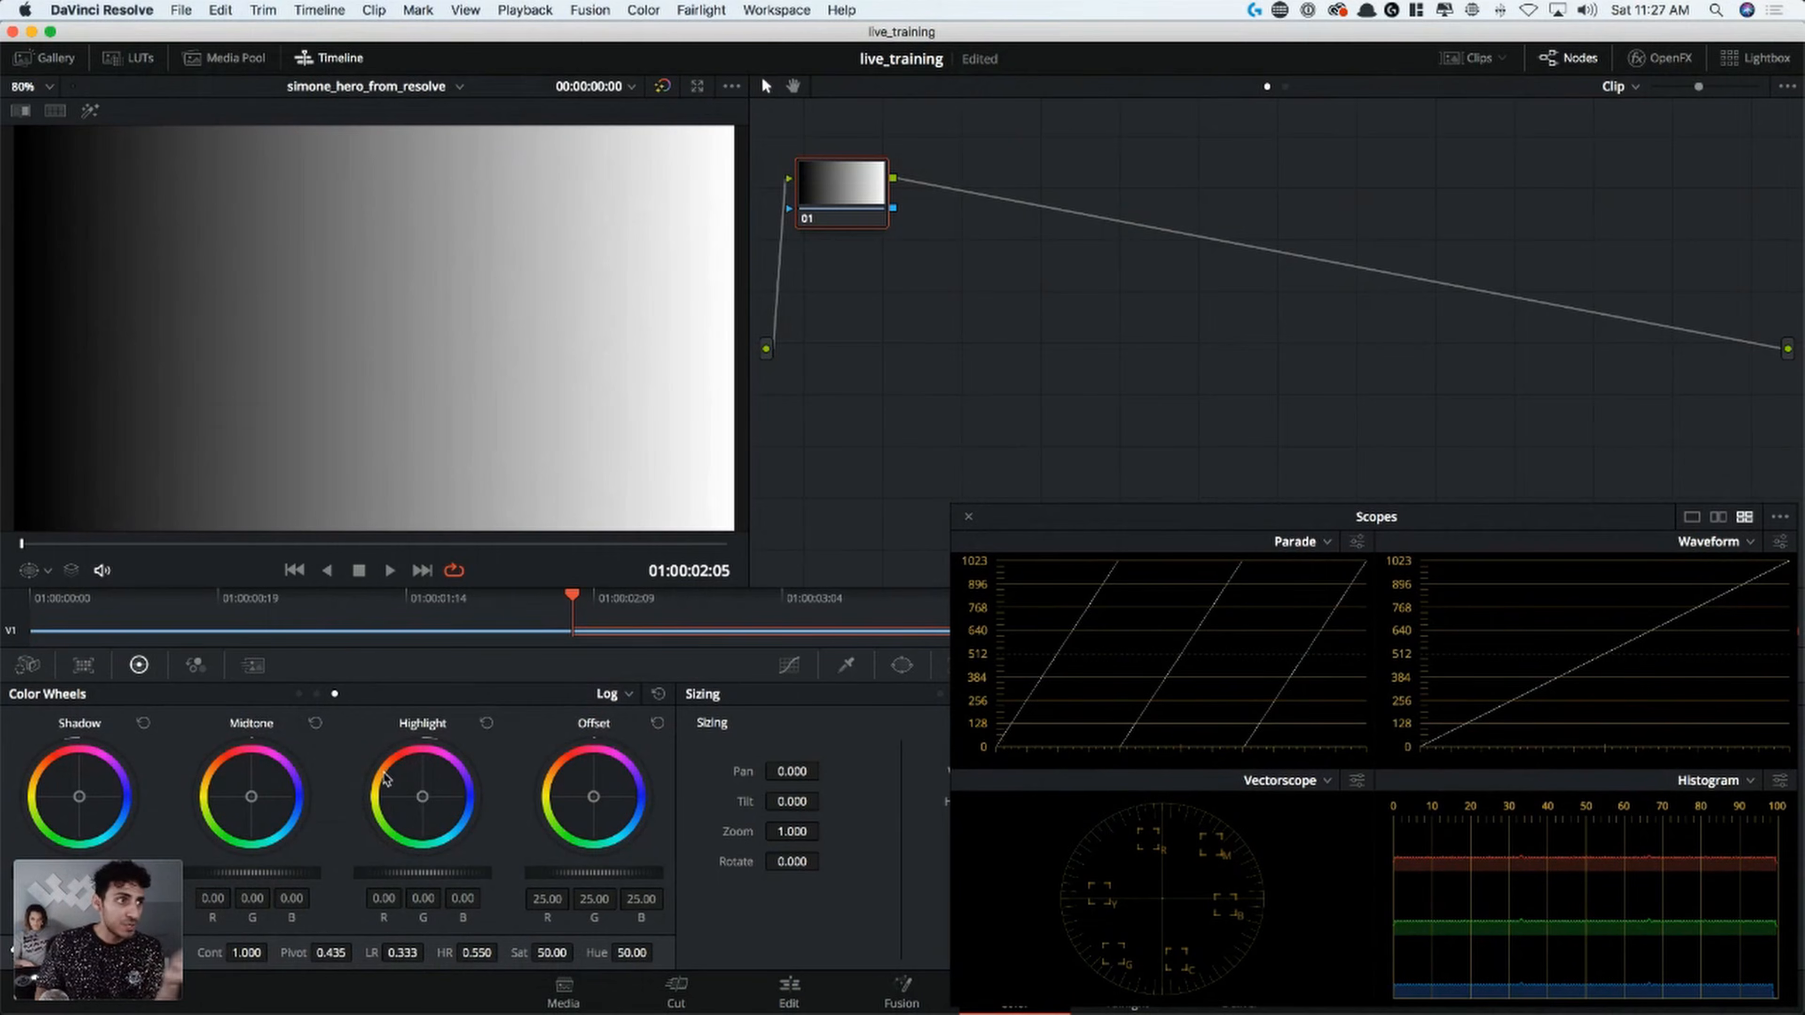
pyautogui.click(299, 694)
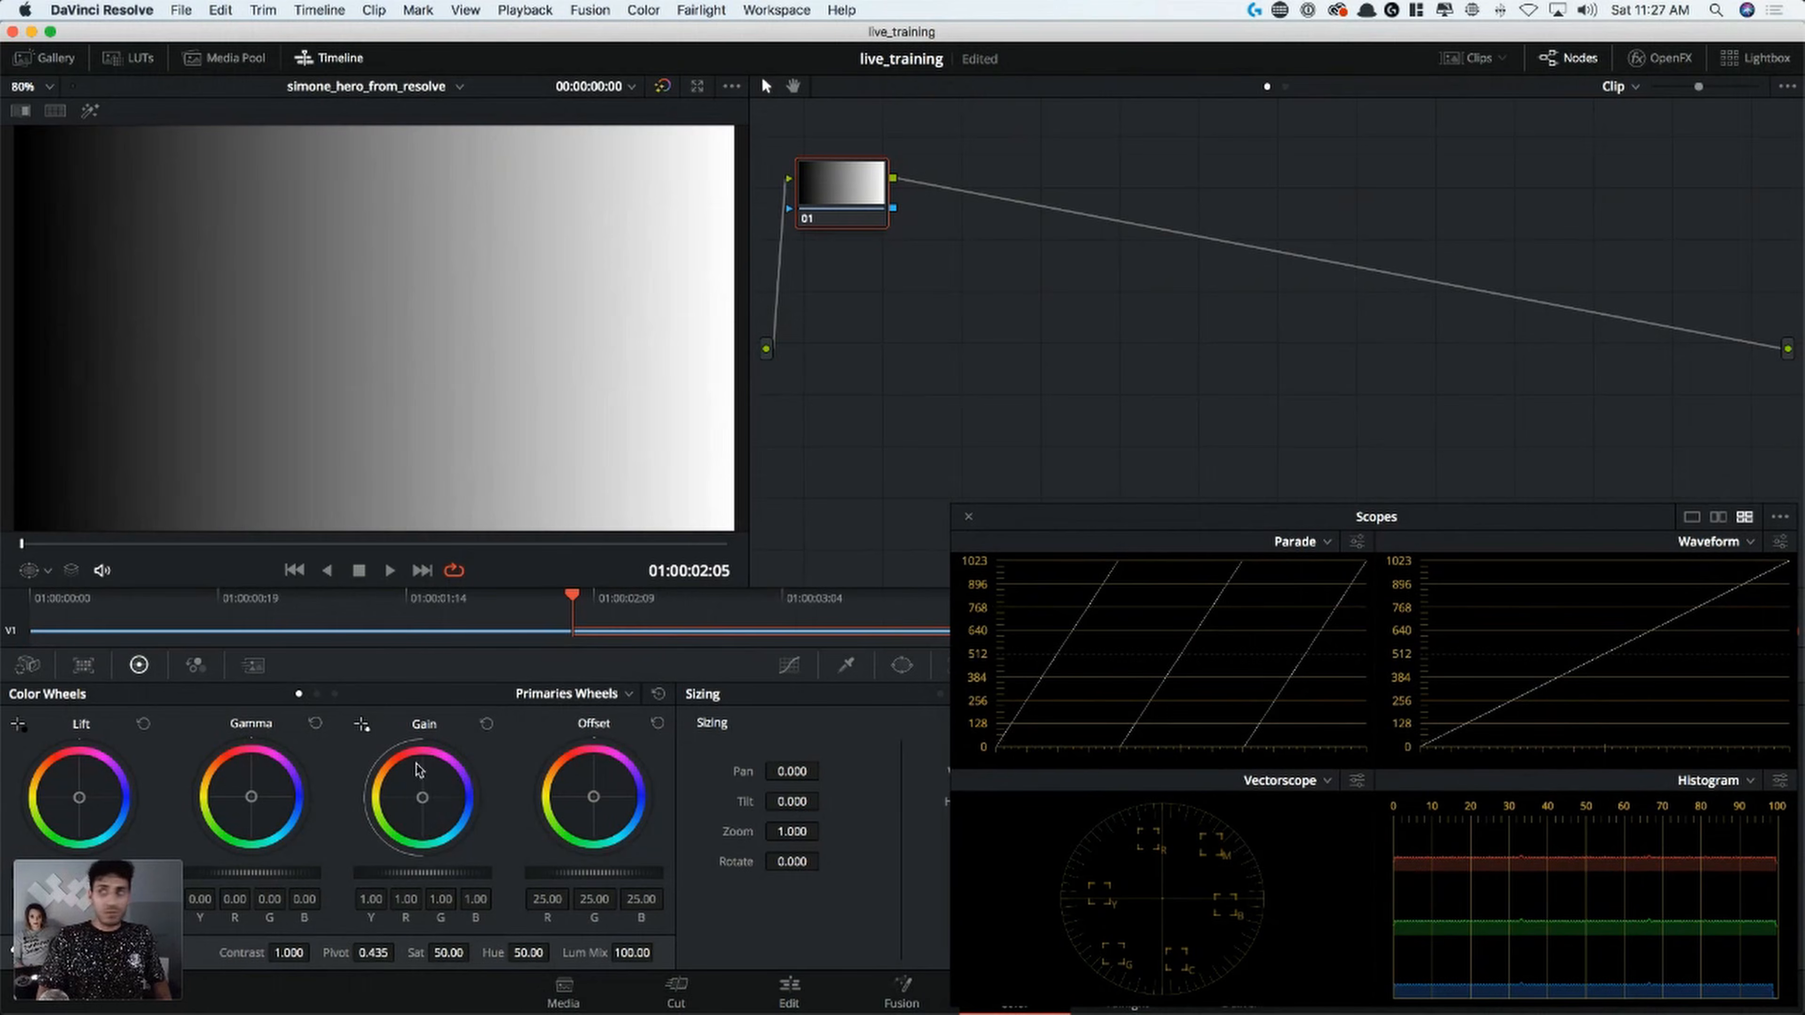
# Bring back the scopes window and test lowering the Lift master level on the grey scale, resetting Lift
pyautogui.press('super+Tab')
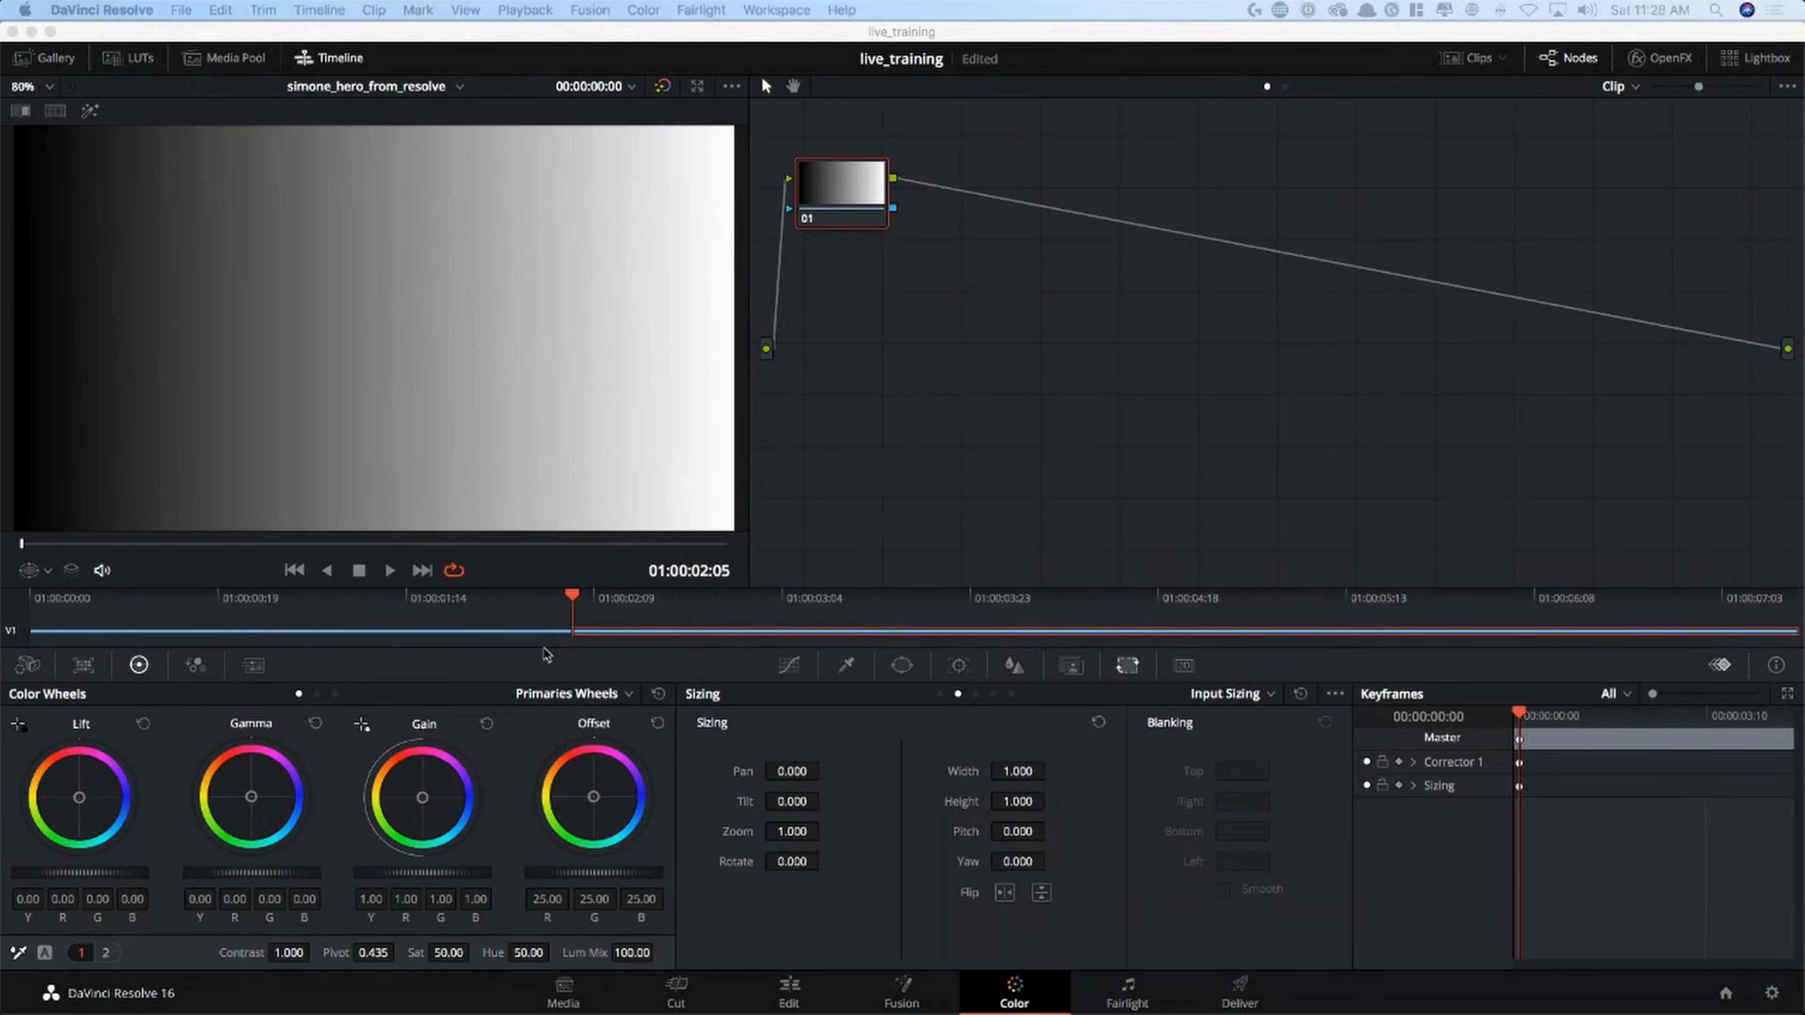
pyautogui.press('super+shift+w')
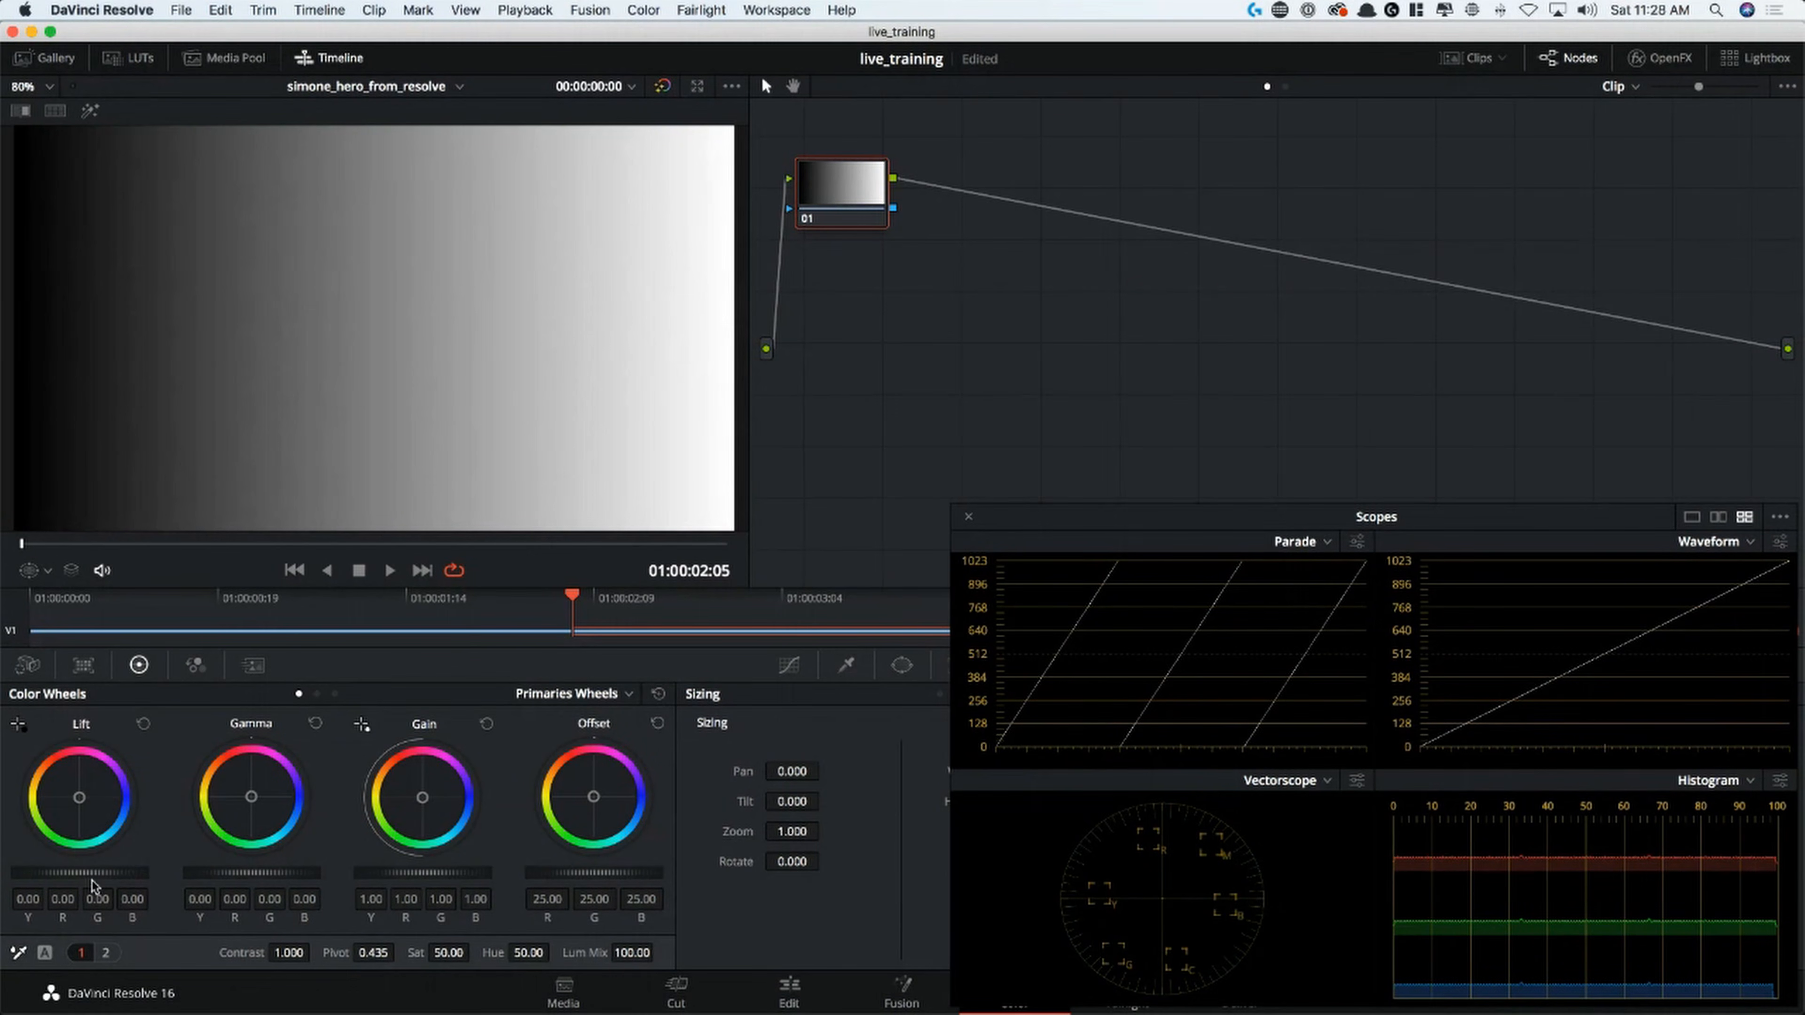
pyautogui.moveTo(79, 873); pyautogui.dragTo(36, 876)
pyautogui.click(143, 724)
# Test the Gamma master at about -0.15 and 0.21 and the Gain master at about 1.17, resetting both
pyautogui.moveTo(251, 873); pyautogui.dragTo(171, 874)
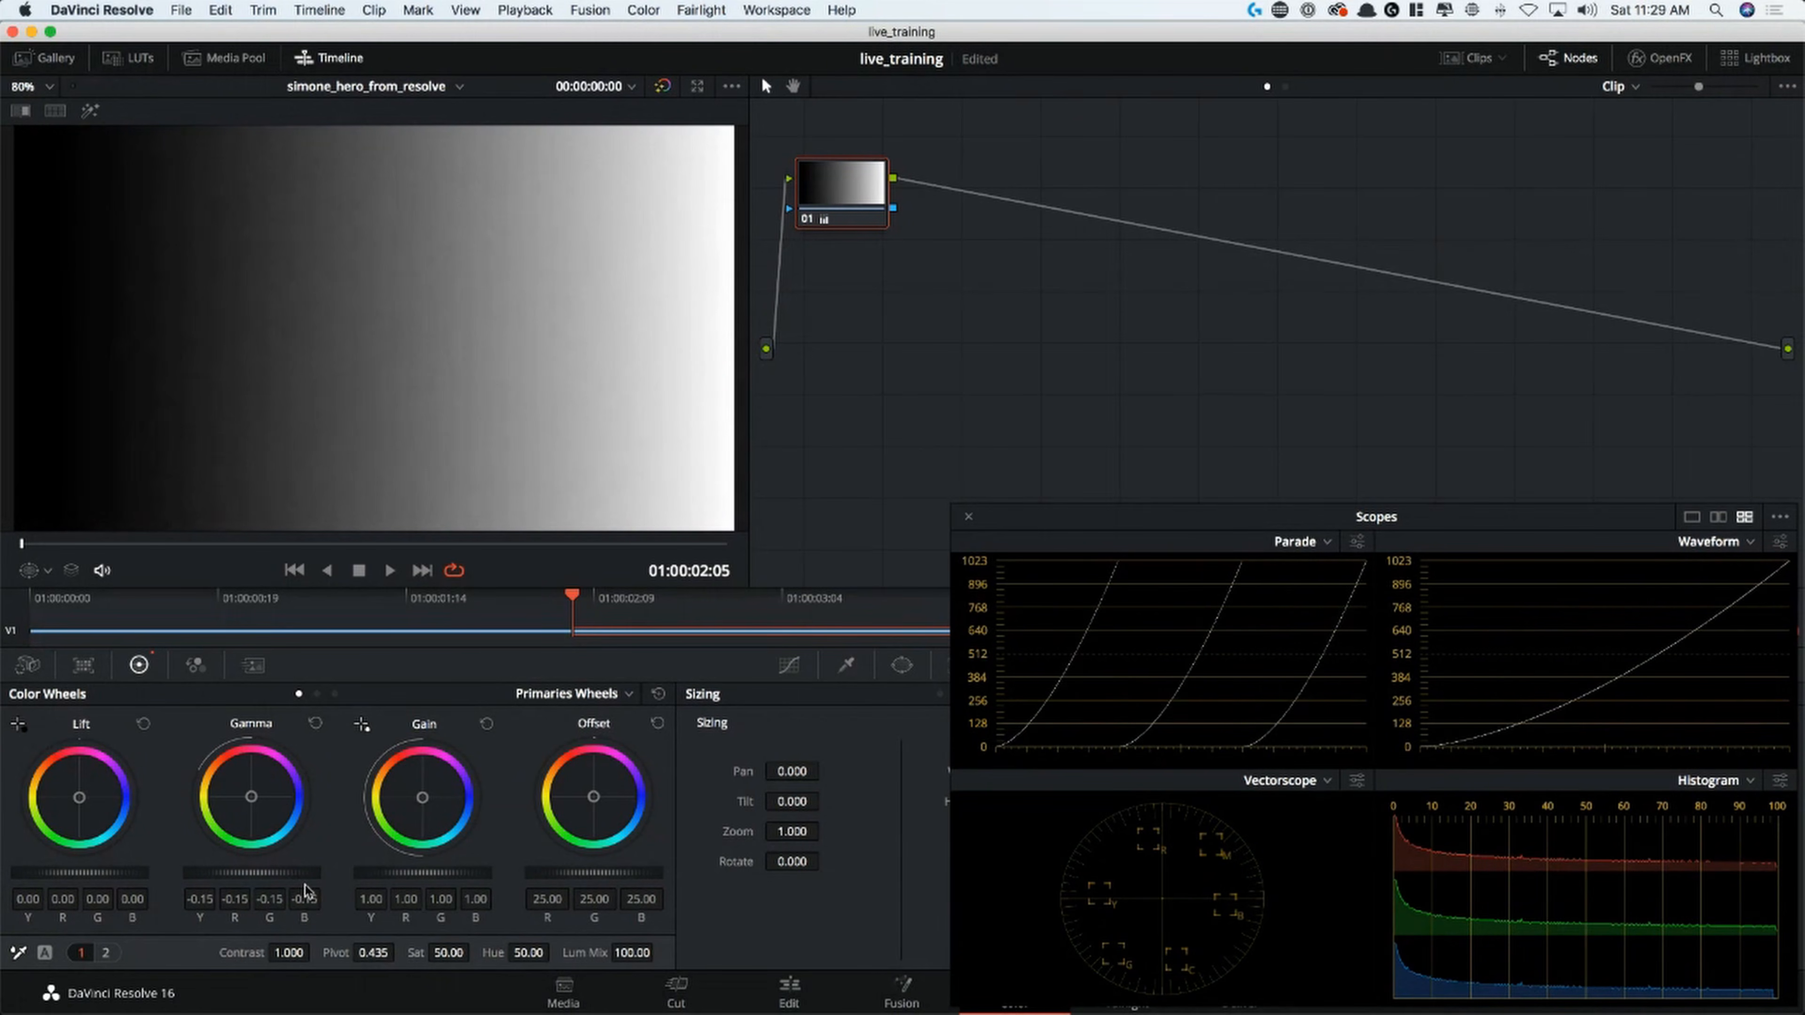
pyautogui.moveTo(285, 873); pyautogui.dragTo(732, 726)
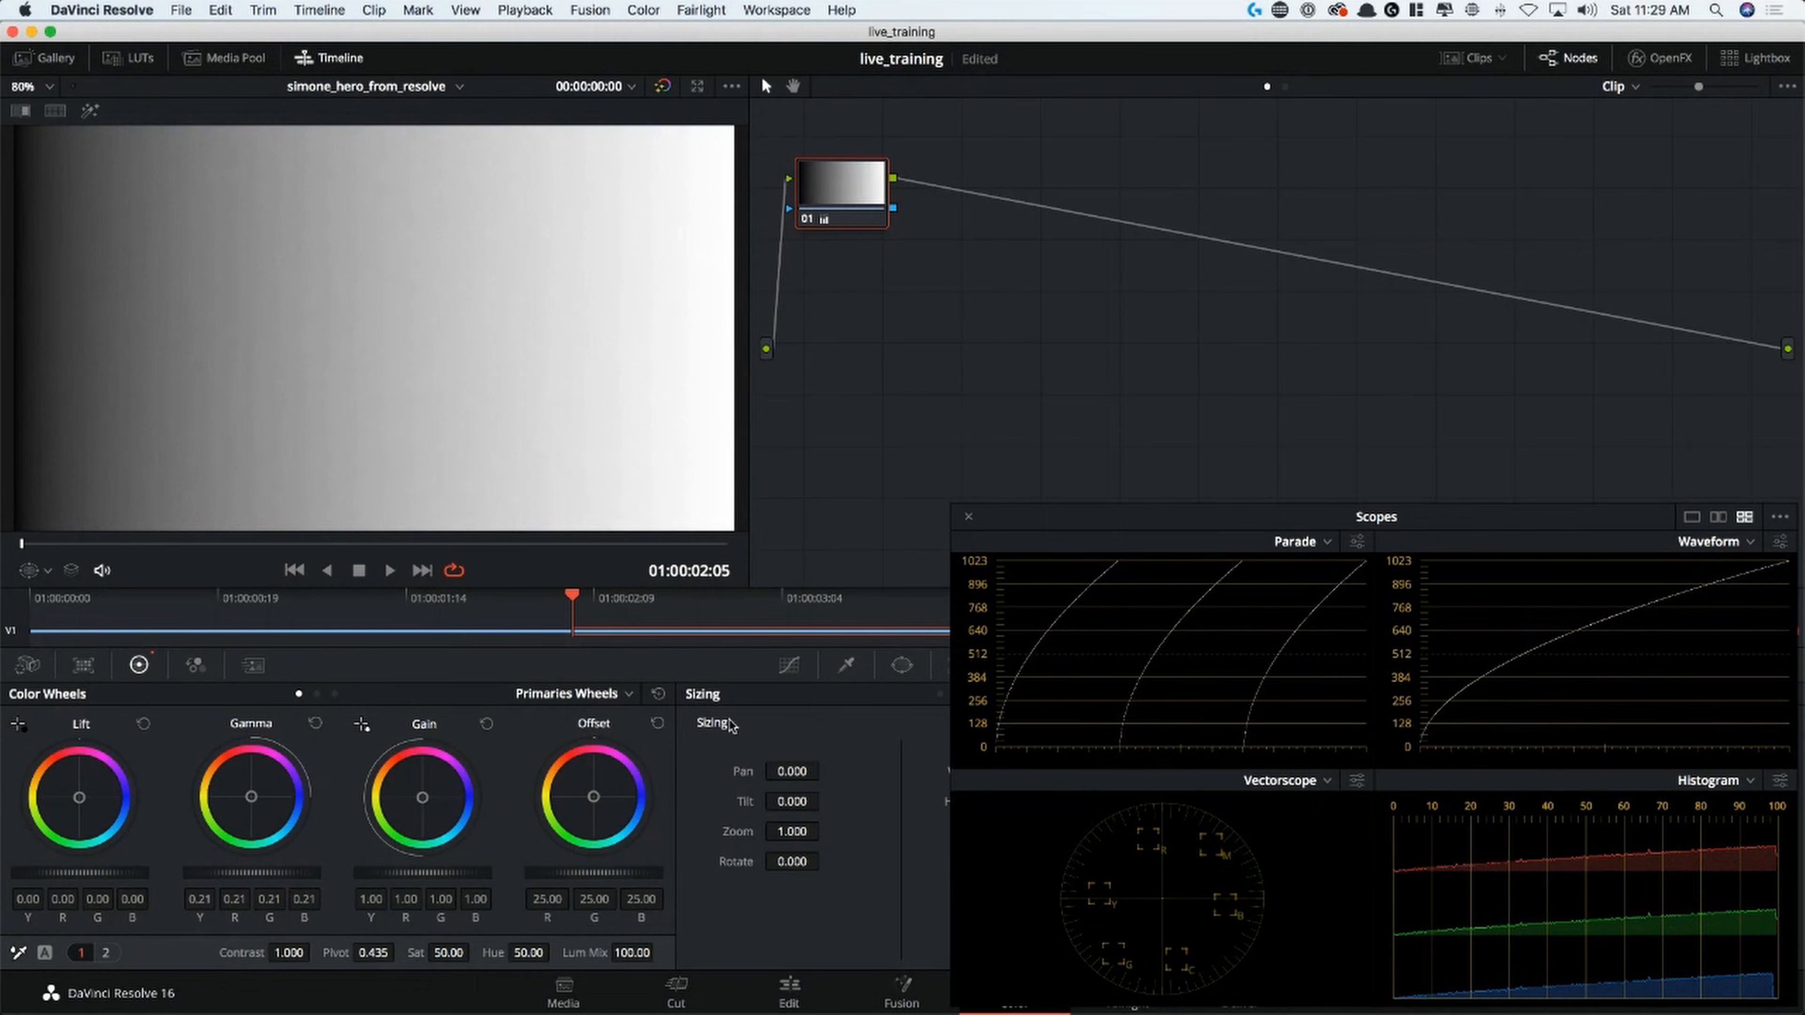
pyautogui.click(315, 723)
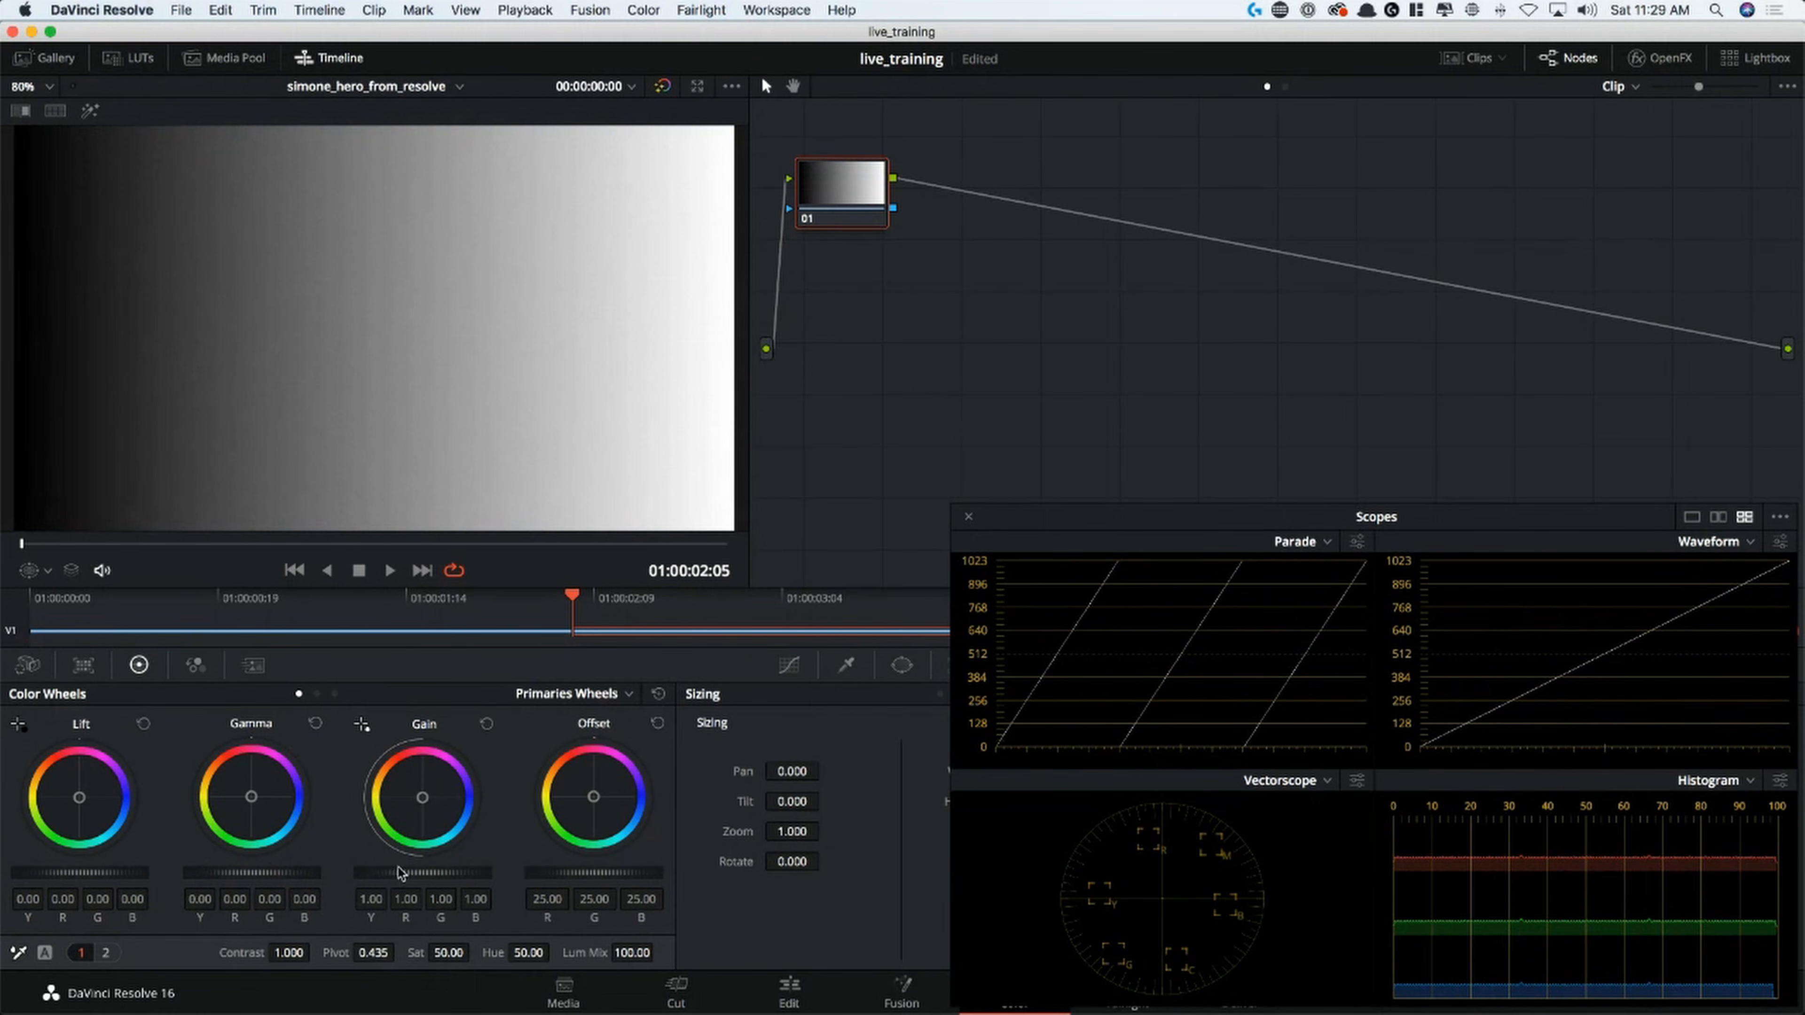
pyautogui.moveTo(398, 873)
pyautogui.mouseDown()
pyautogui.moveTo(512, 874)
pyautogui.moveTo(312, 889)
pyautogui.moveTo(412, 882)
pyautogui.mouseUp()
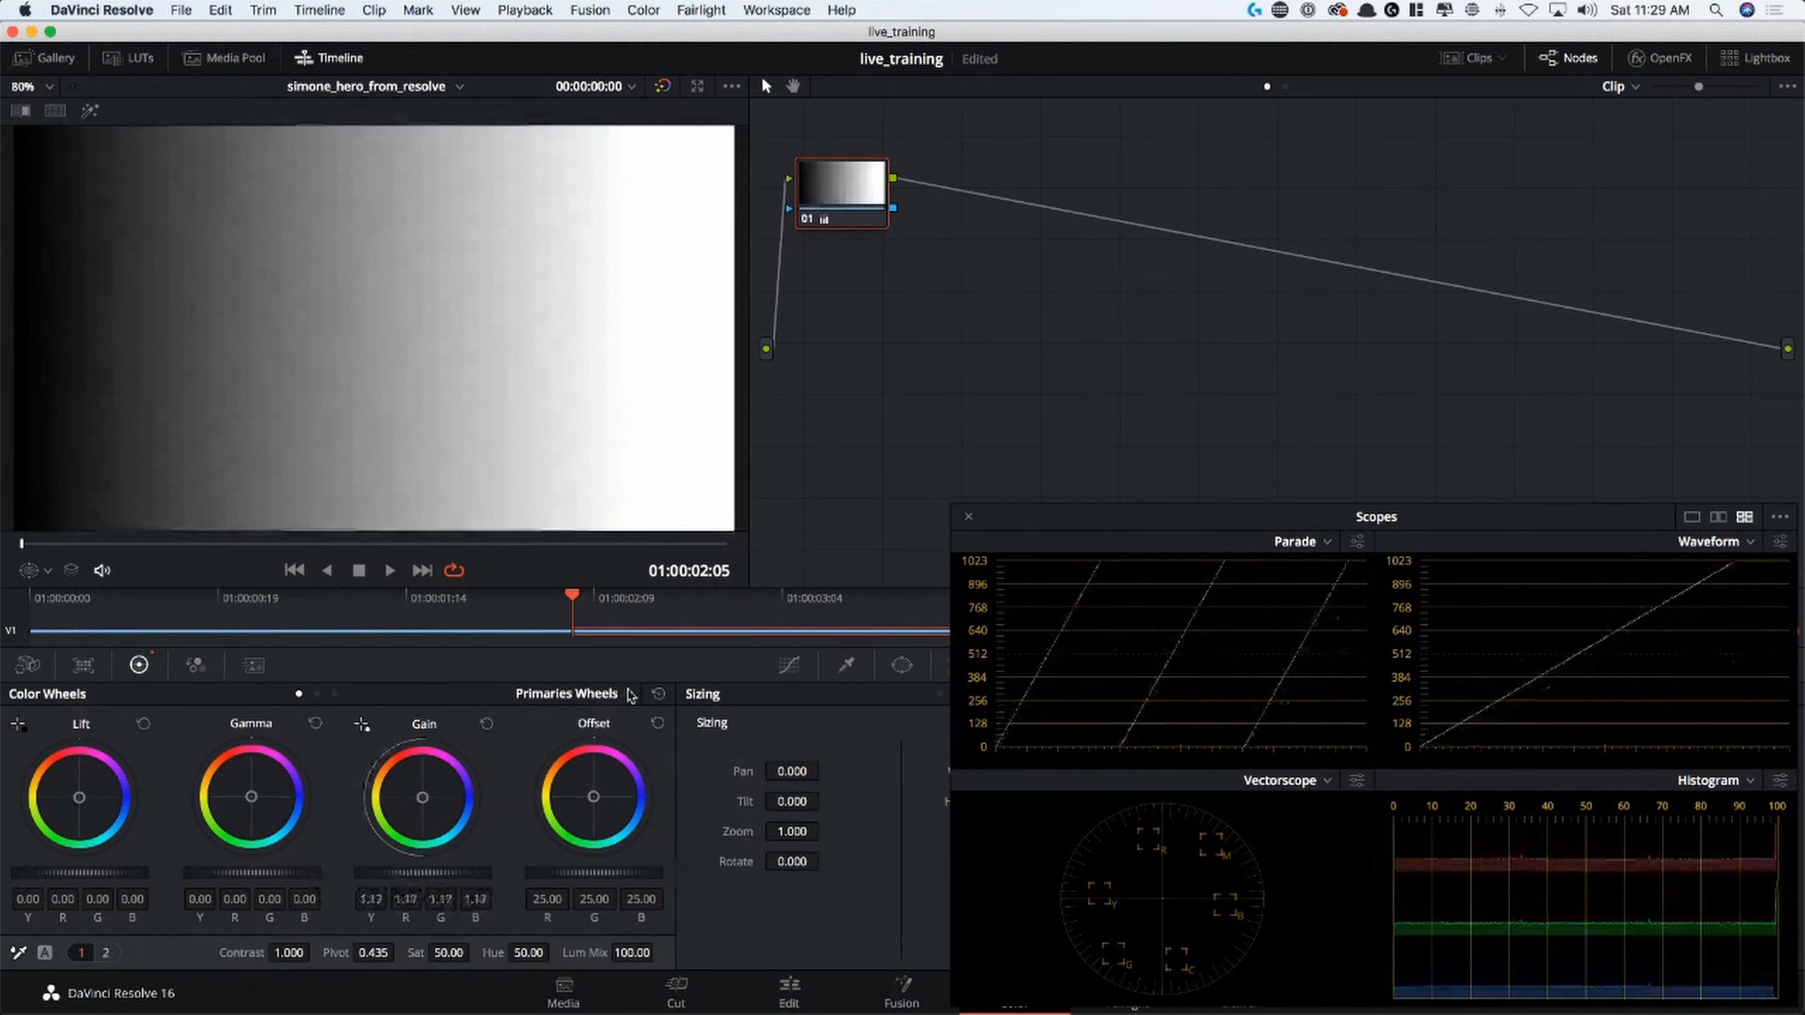
pyautogui.click(487, 724)
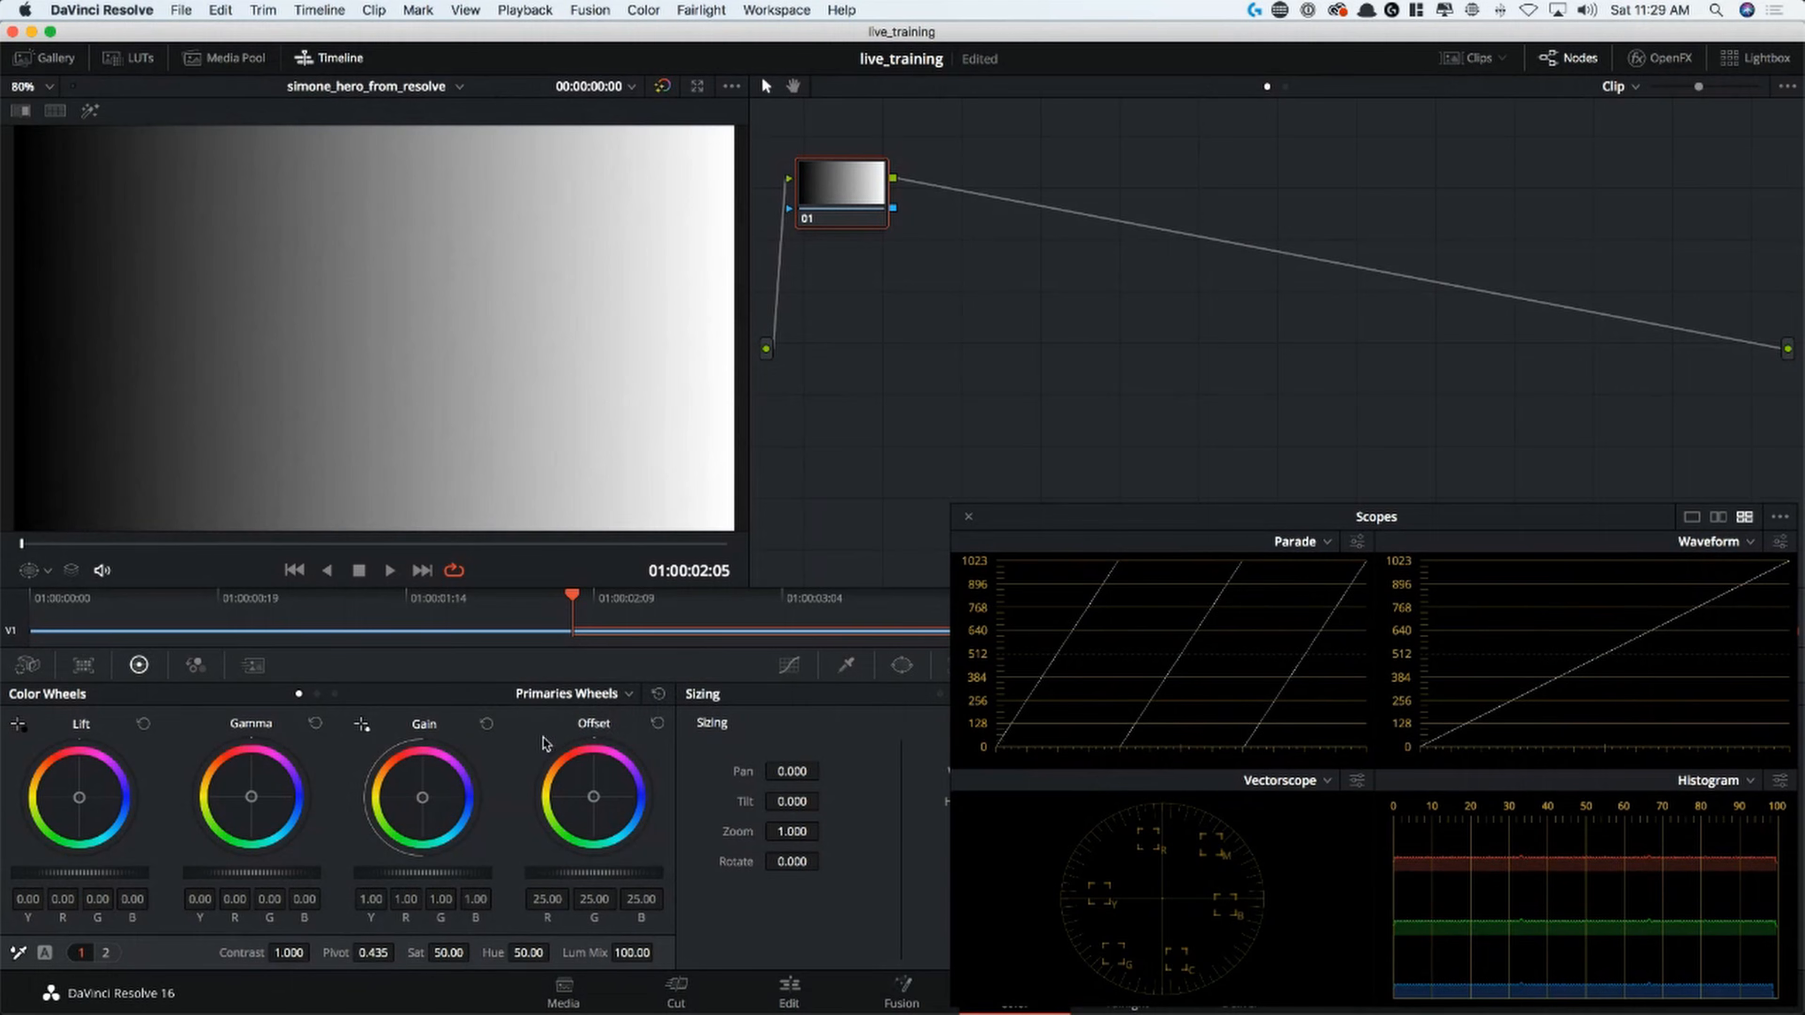
# Switch the color wheels to Log mode and test the Shadow master, lowering it to about -0.46, and reset it
pyautogui.click(335, 694)
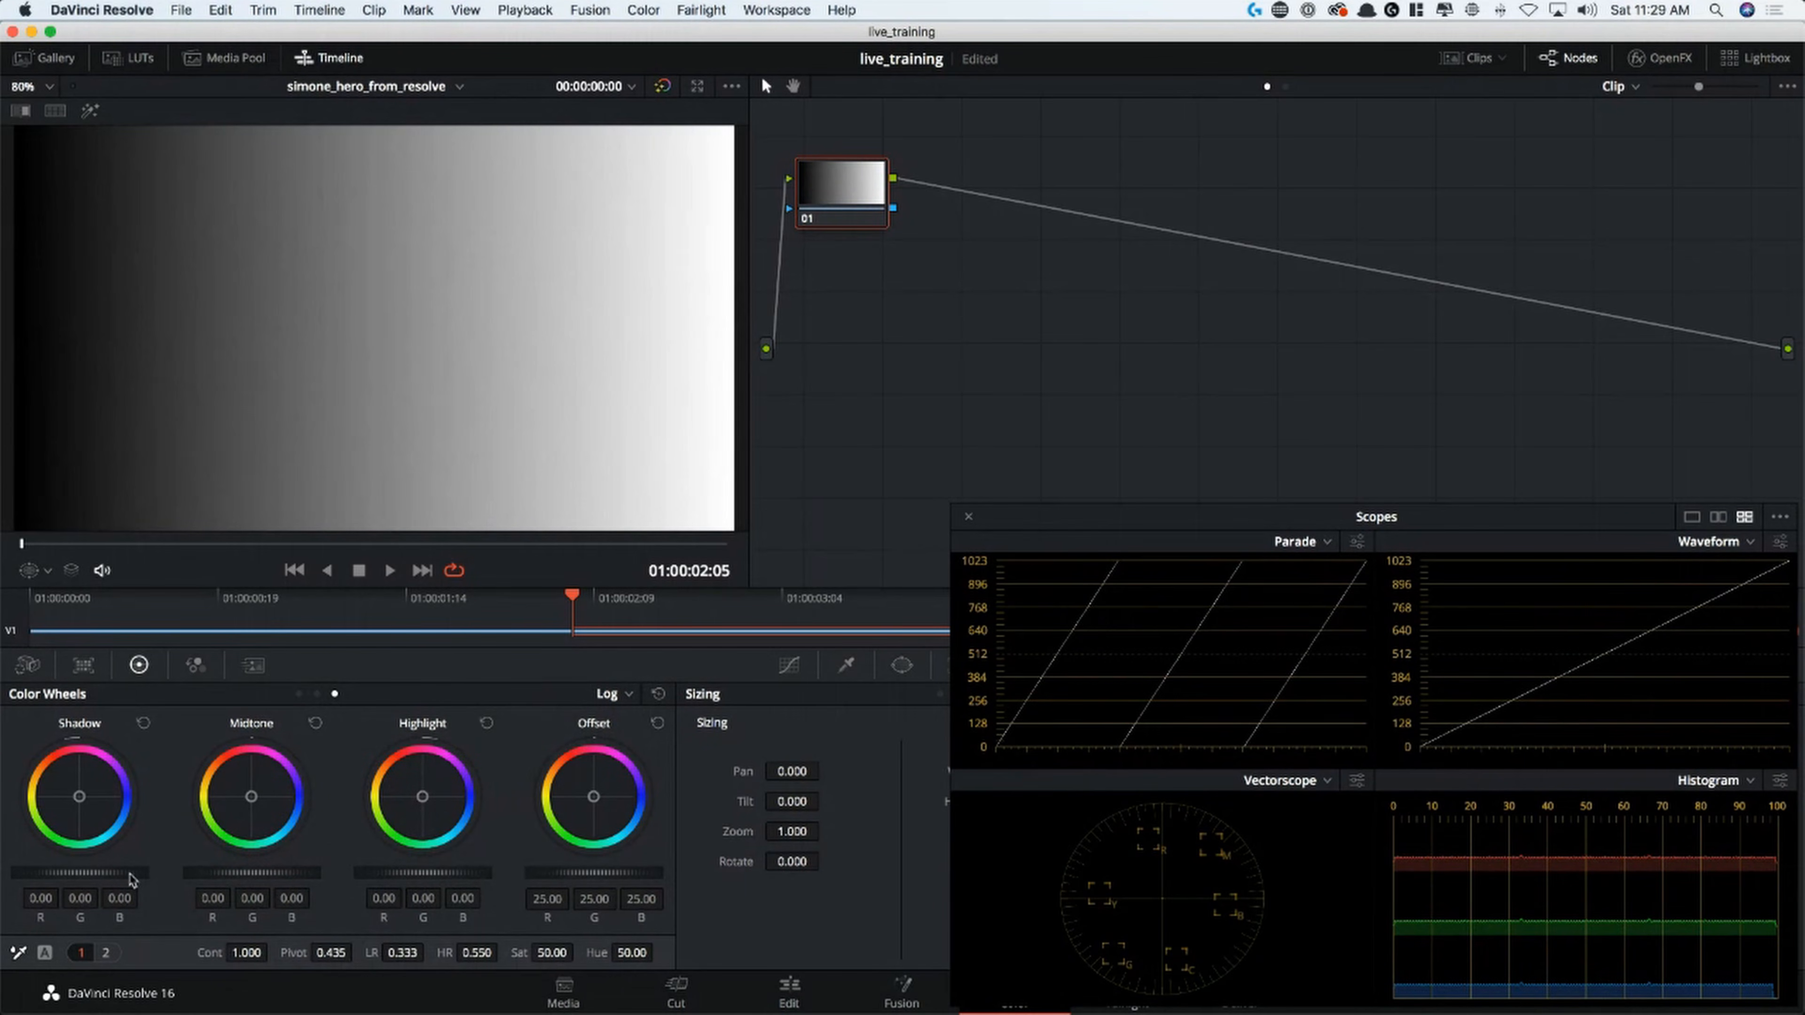
pyautogui.moveTo(80, 872); pyautogui.dragTo(43, 878)
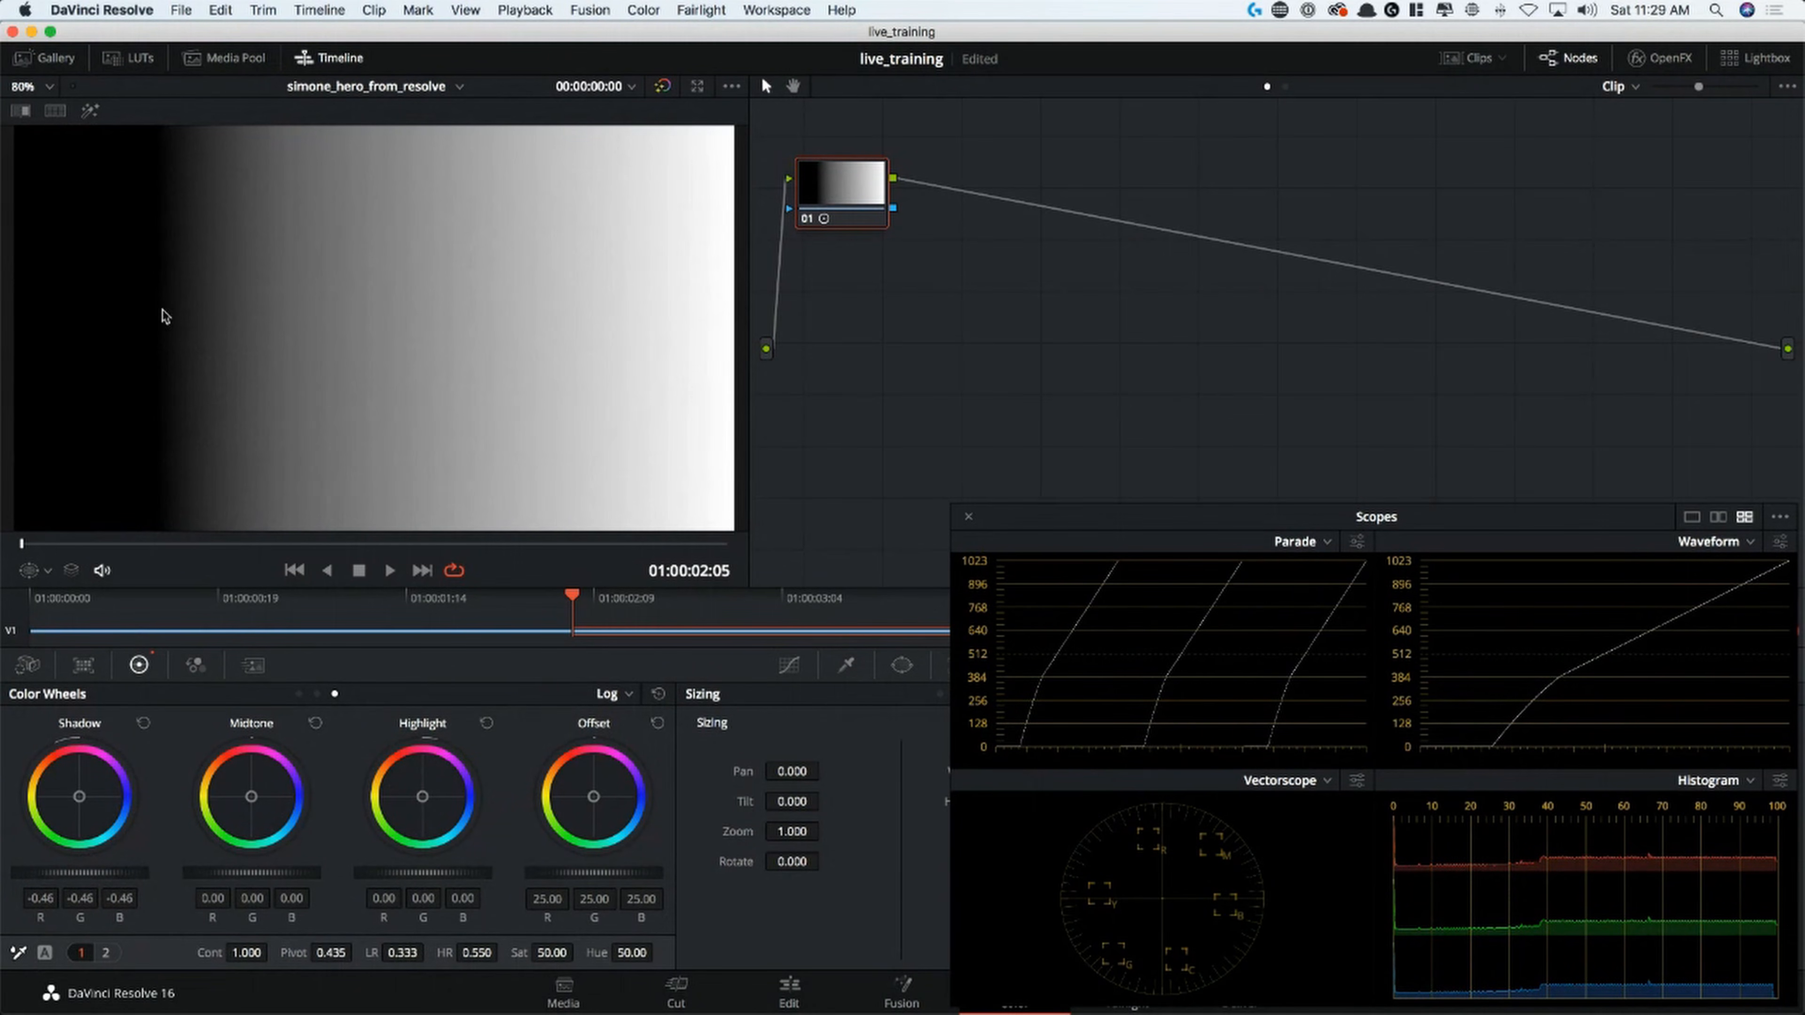
pyautogui.moveTo(67, 878); pyautogui.dragTo(1505, 885)
pyautogui.moveTo(833, 878); pyautogui.dragTo(1137, 857)
pyautogui.click(143, 724)
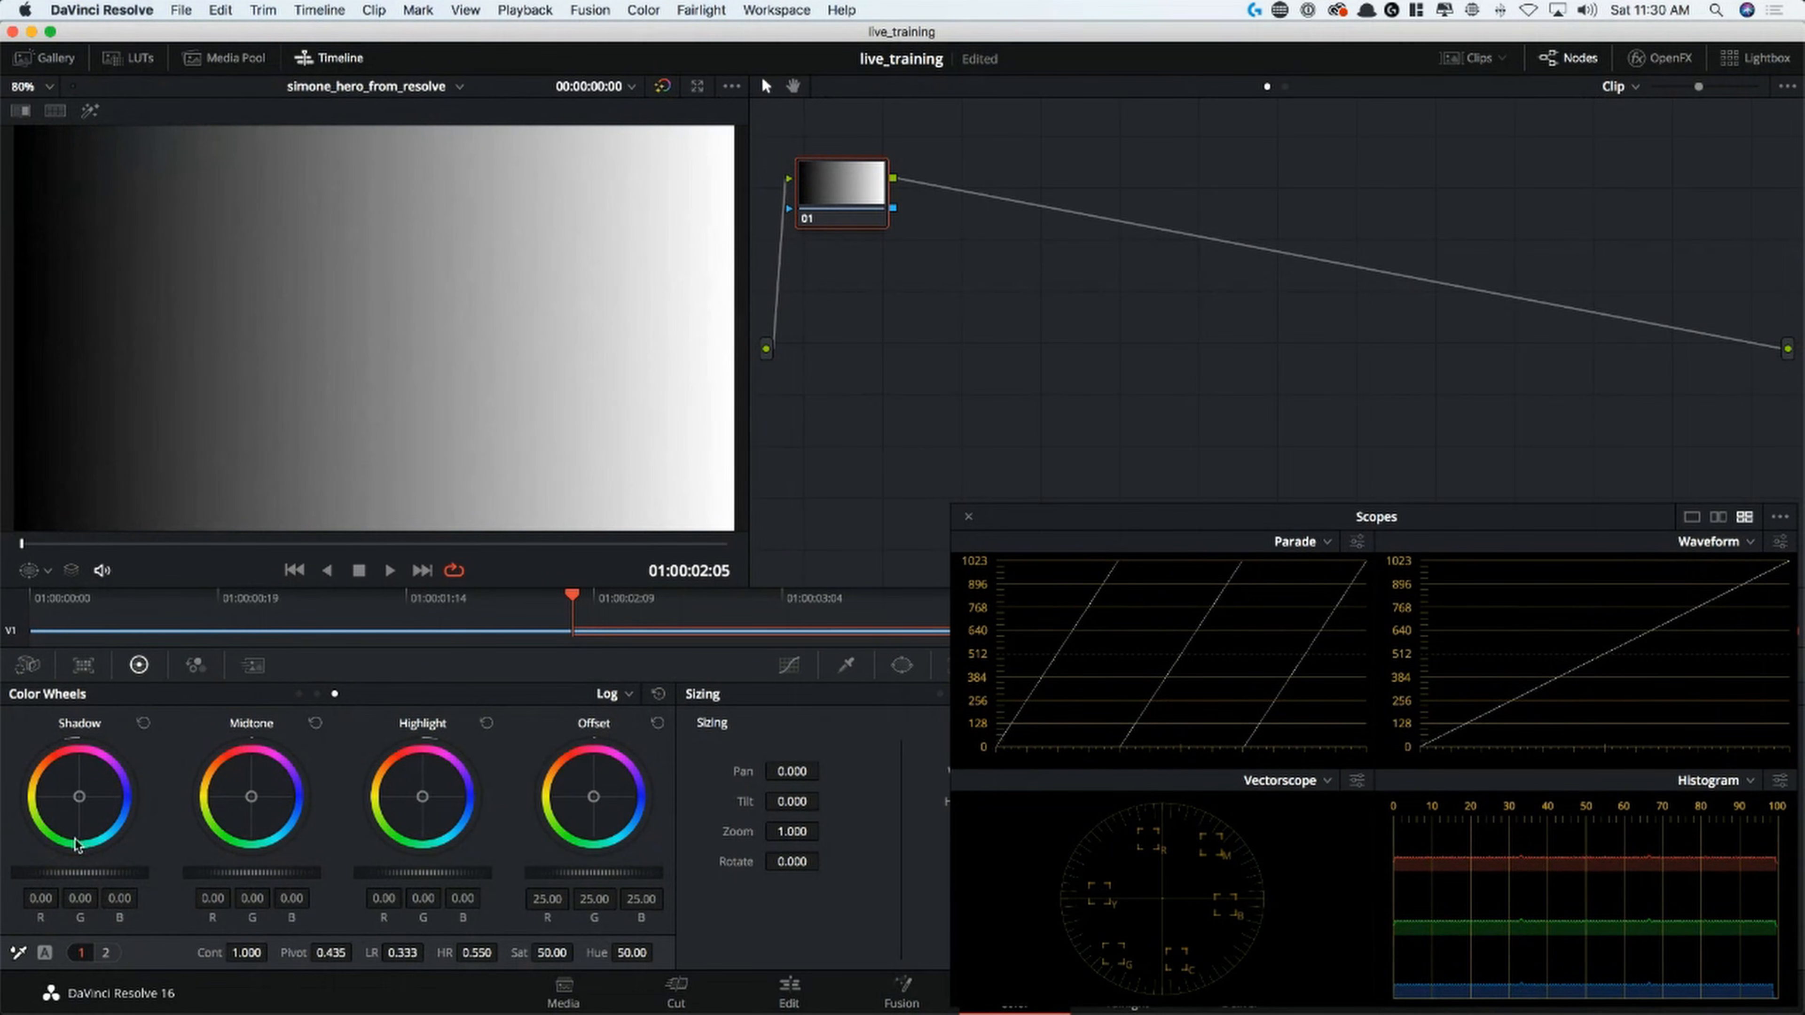
# Test raising the Log Shadow master to about 0.59 and reset the Shadow wheel
pyautogui.moveTo(133, 875); pyautogui.dragTo(610, 770)
pyautogui.click(143, 724)
pyautogui.moveTo(32, 882); pyautogui.dragTo(120, 881)
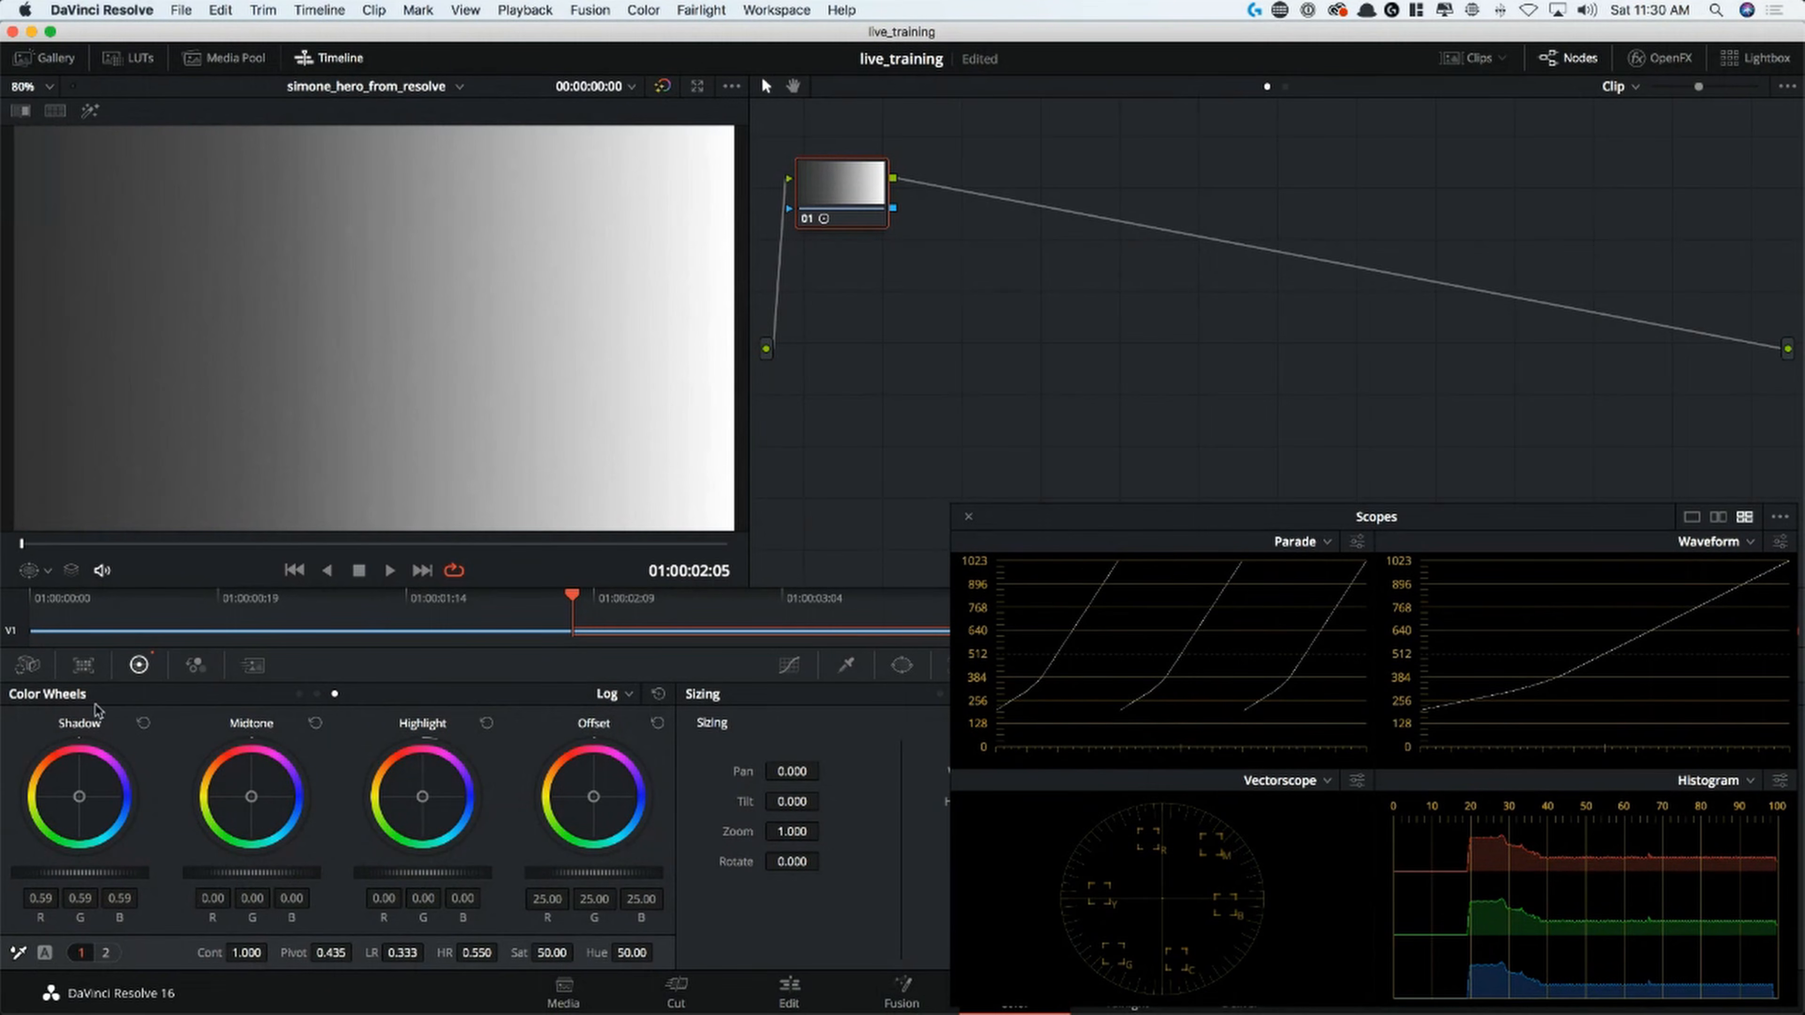
pyautogui.click(143, 723)
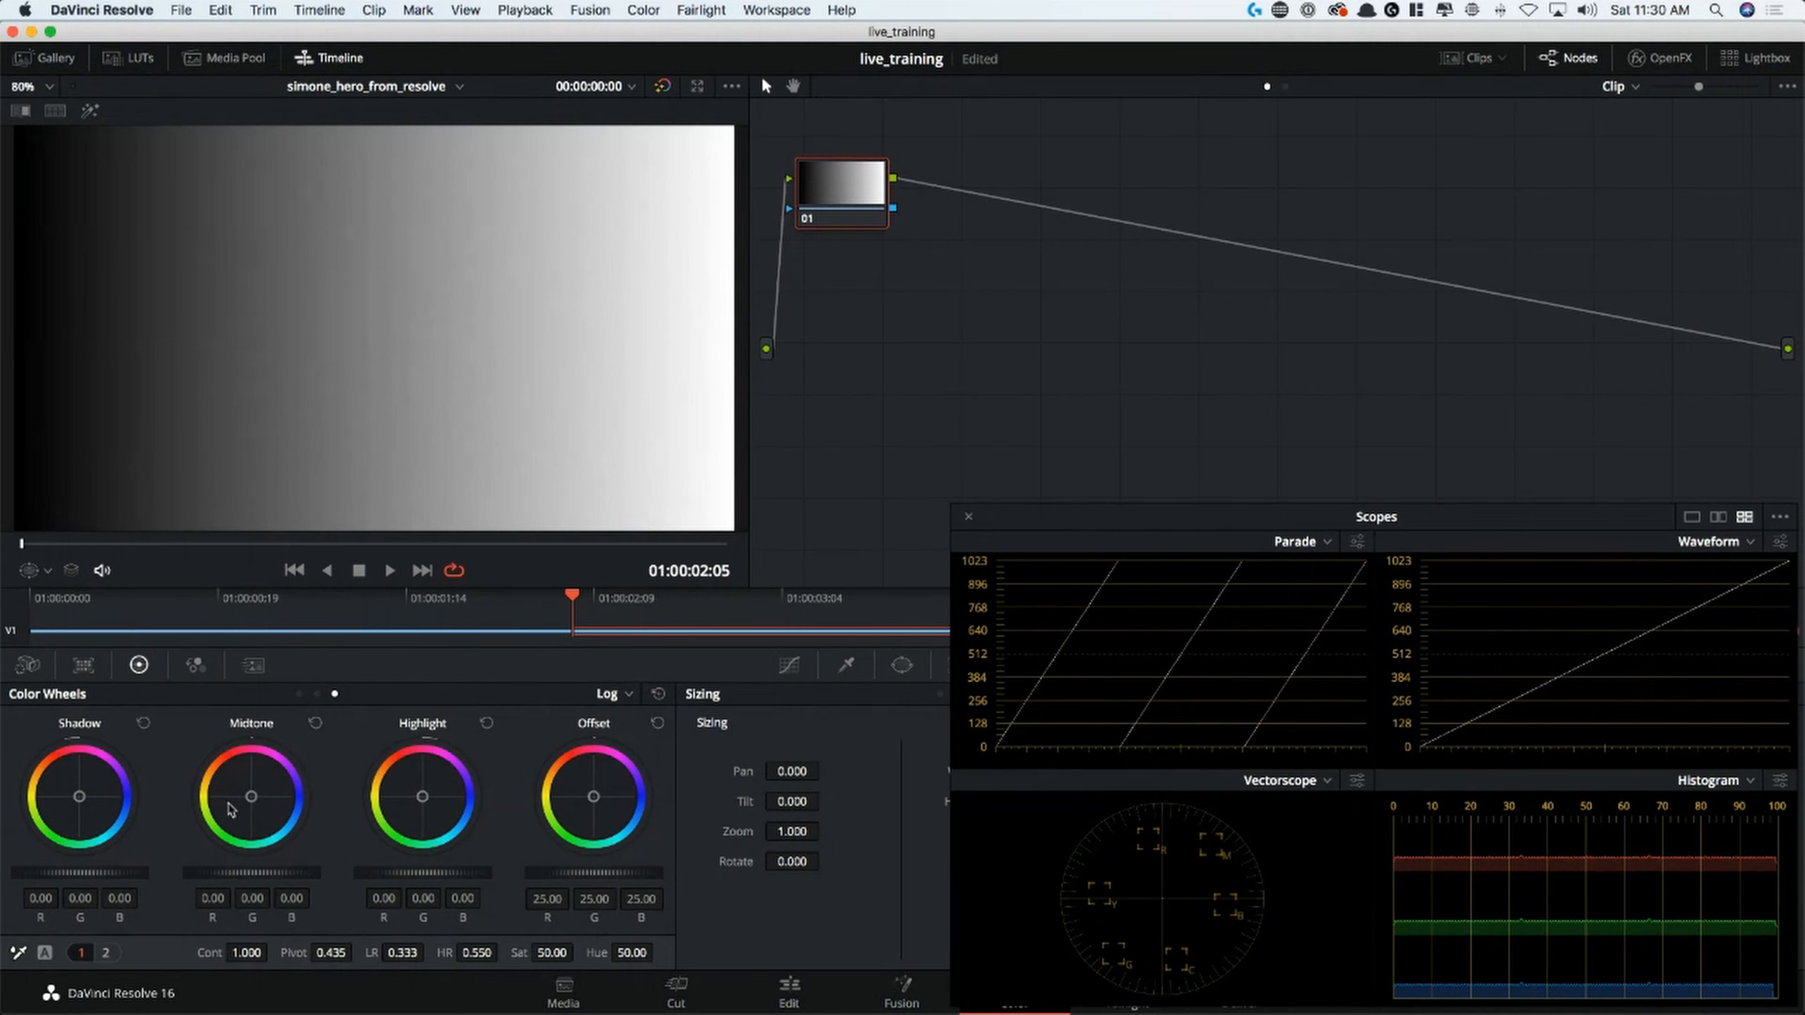
# Test the Log Midtone wheel and lower the Highlight master to about -0.60 on the grey scale, resetting both
pyautogui.moveTo(251, 796); pyautogui.dragTo(253, 795)
pyautogui.click(315, 723)
pyautogui.moveTo(456, 873)
pyautogui.mouseDown()
pyautogui.moveTo(483, 873)
pyautogui.moveTo(426, 873)
pyautogui.mouseUp()
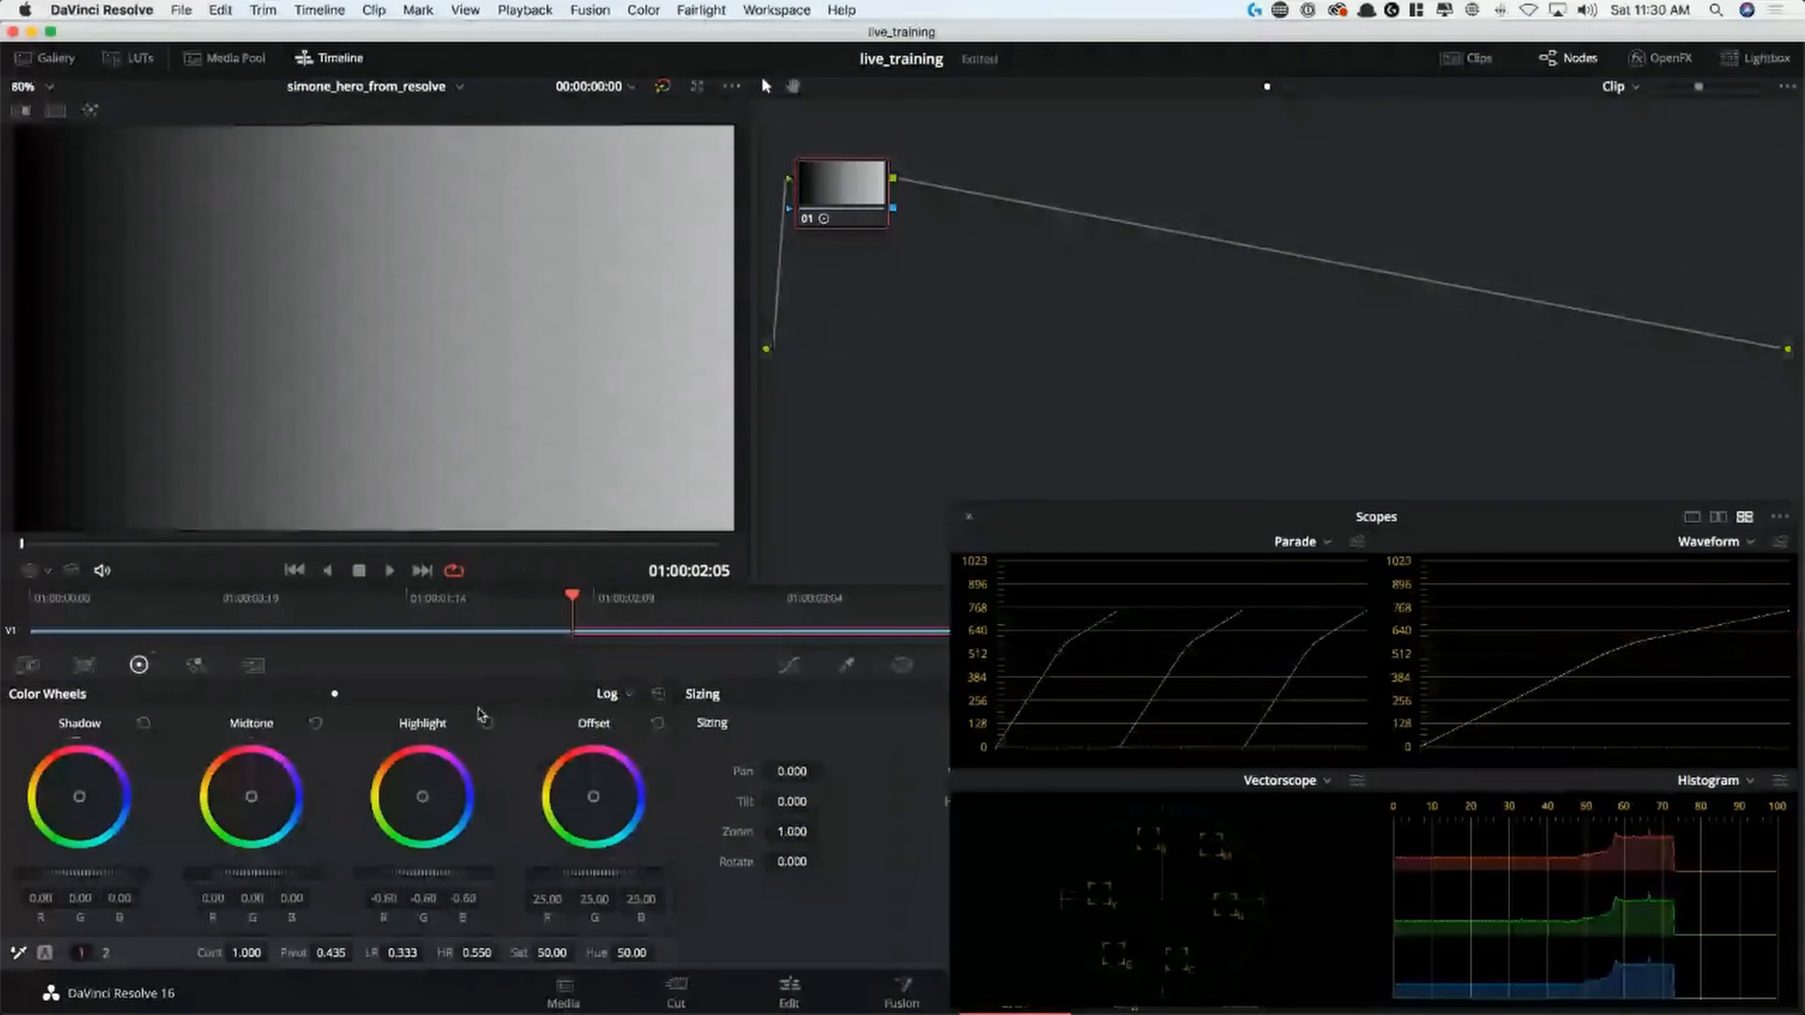
pyautogui.click(486, 723)
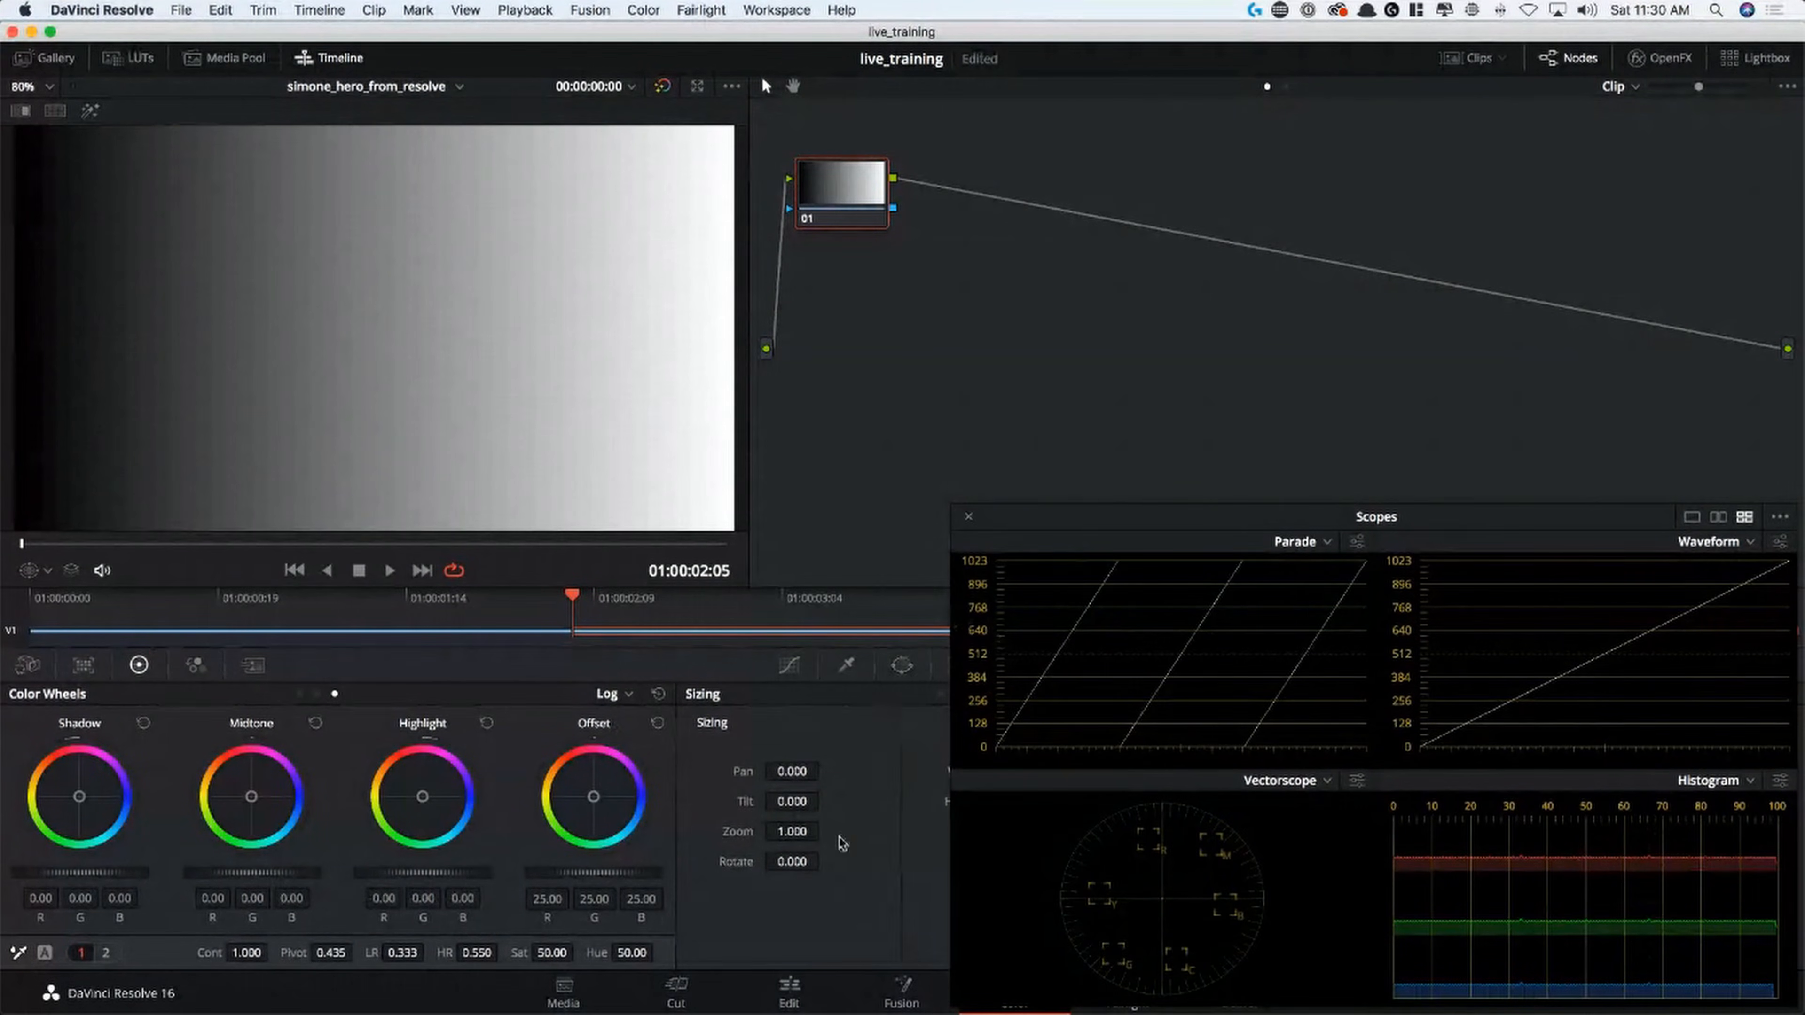
# Go back to the gymnast clip, scrub to her portrait frame at 01:00:01:08 and nudge node 01 slightly
pyautogui.press('Up')
pyautogui.moveTo(151, 543); pyautogui.dragTo(456, 550)
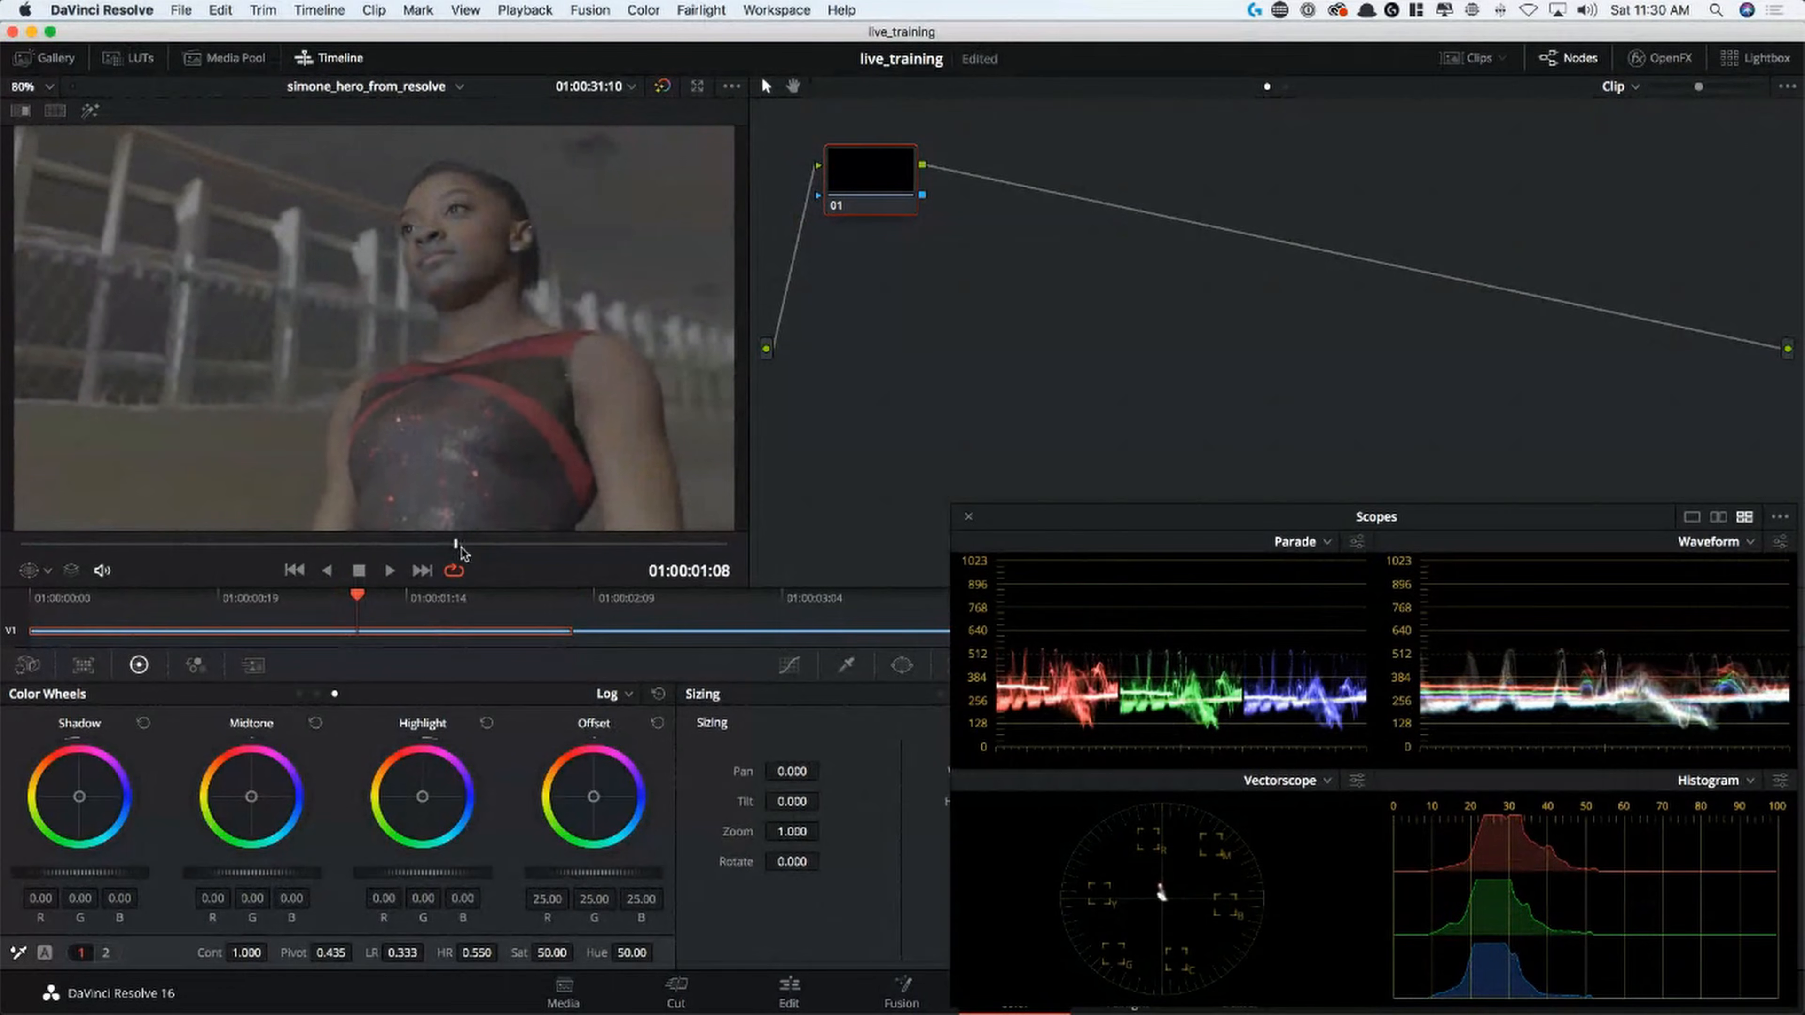
pyautogui.moveTo(875, 182); pyautogui.dragTo(864, 187)
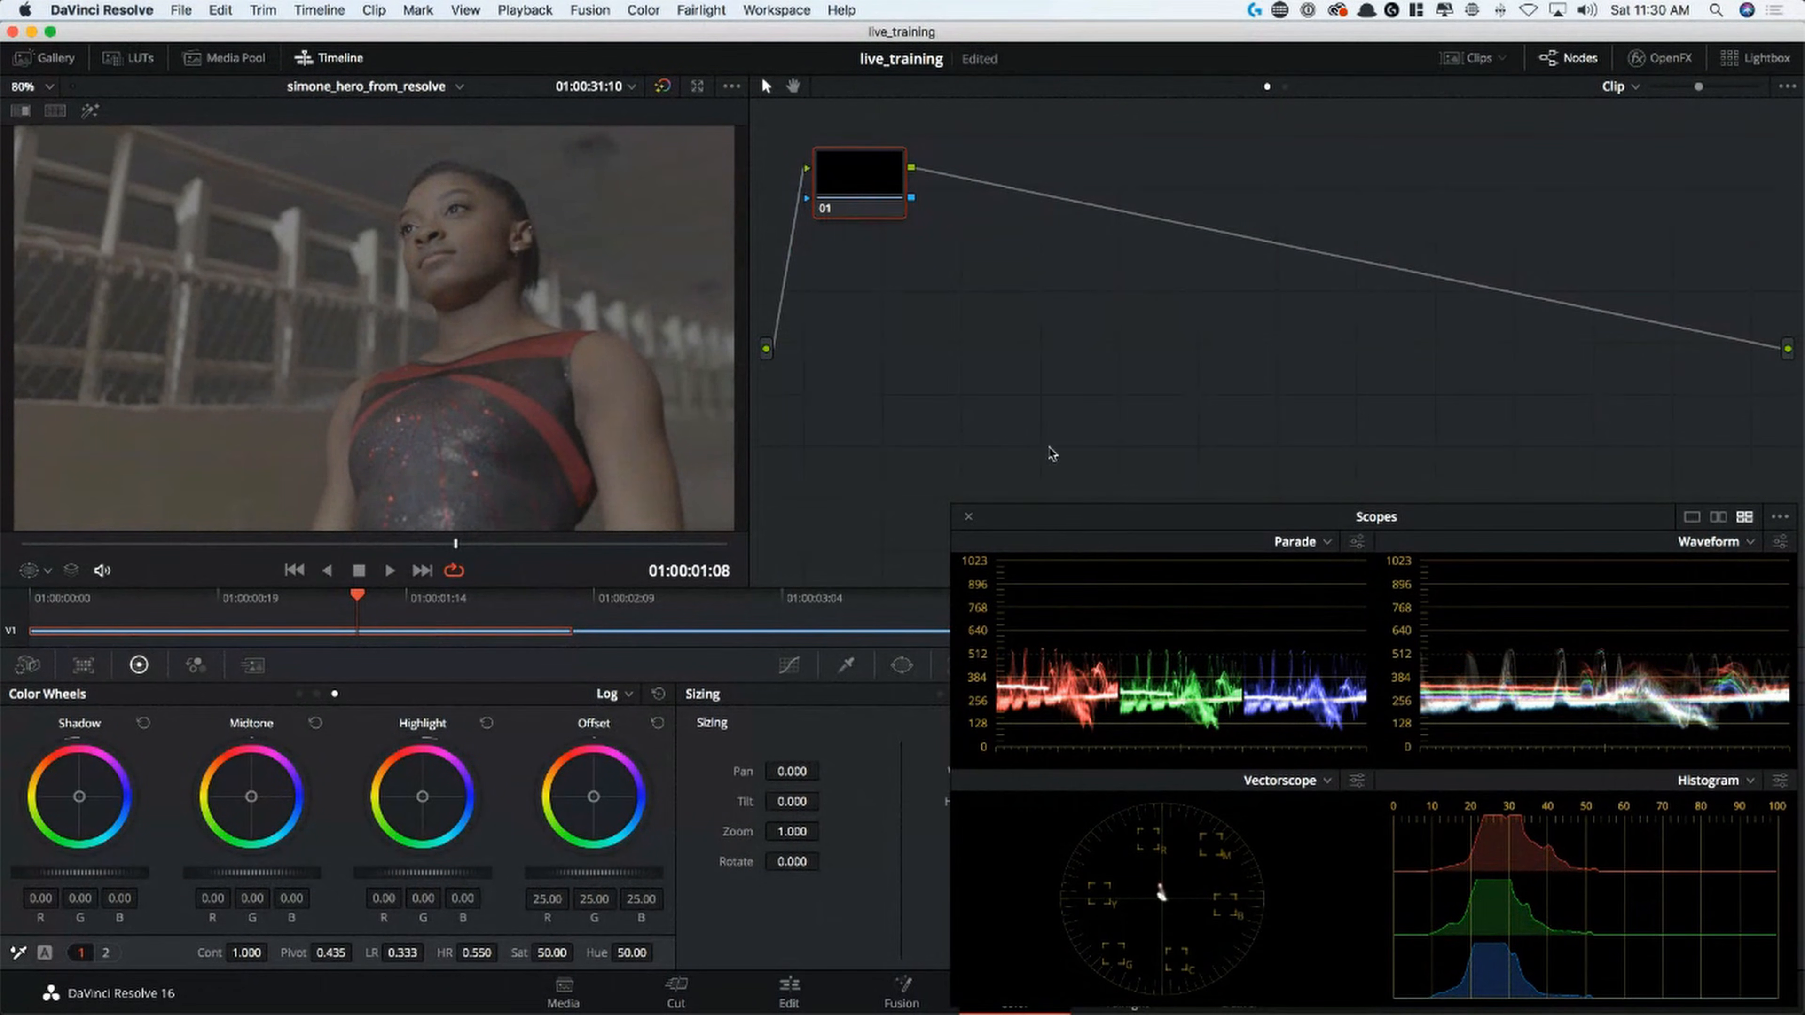
# Show the gallery with its album list and add a second stills album
pyautogui.click(45, 58)
pyautogui.click(16, 87)
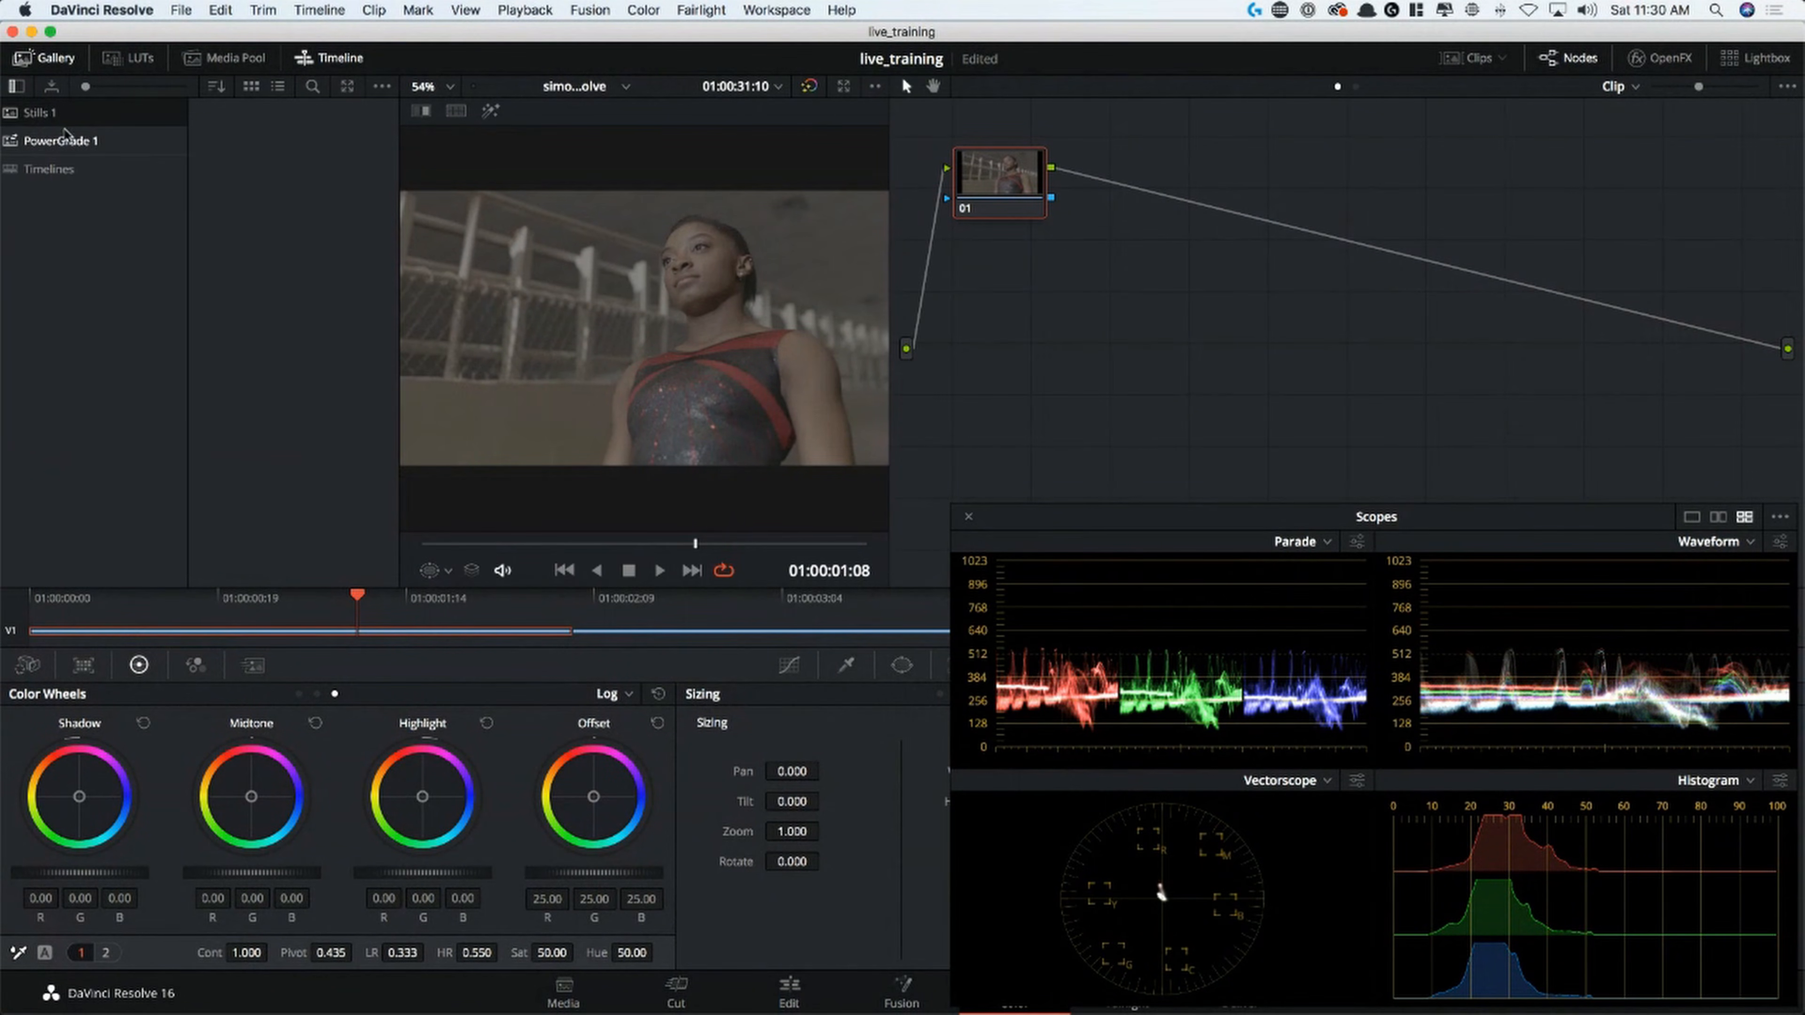
pyautogui.click(90, 149)
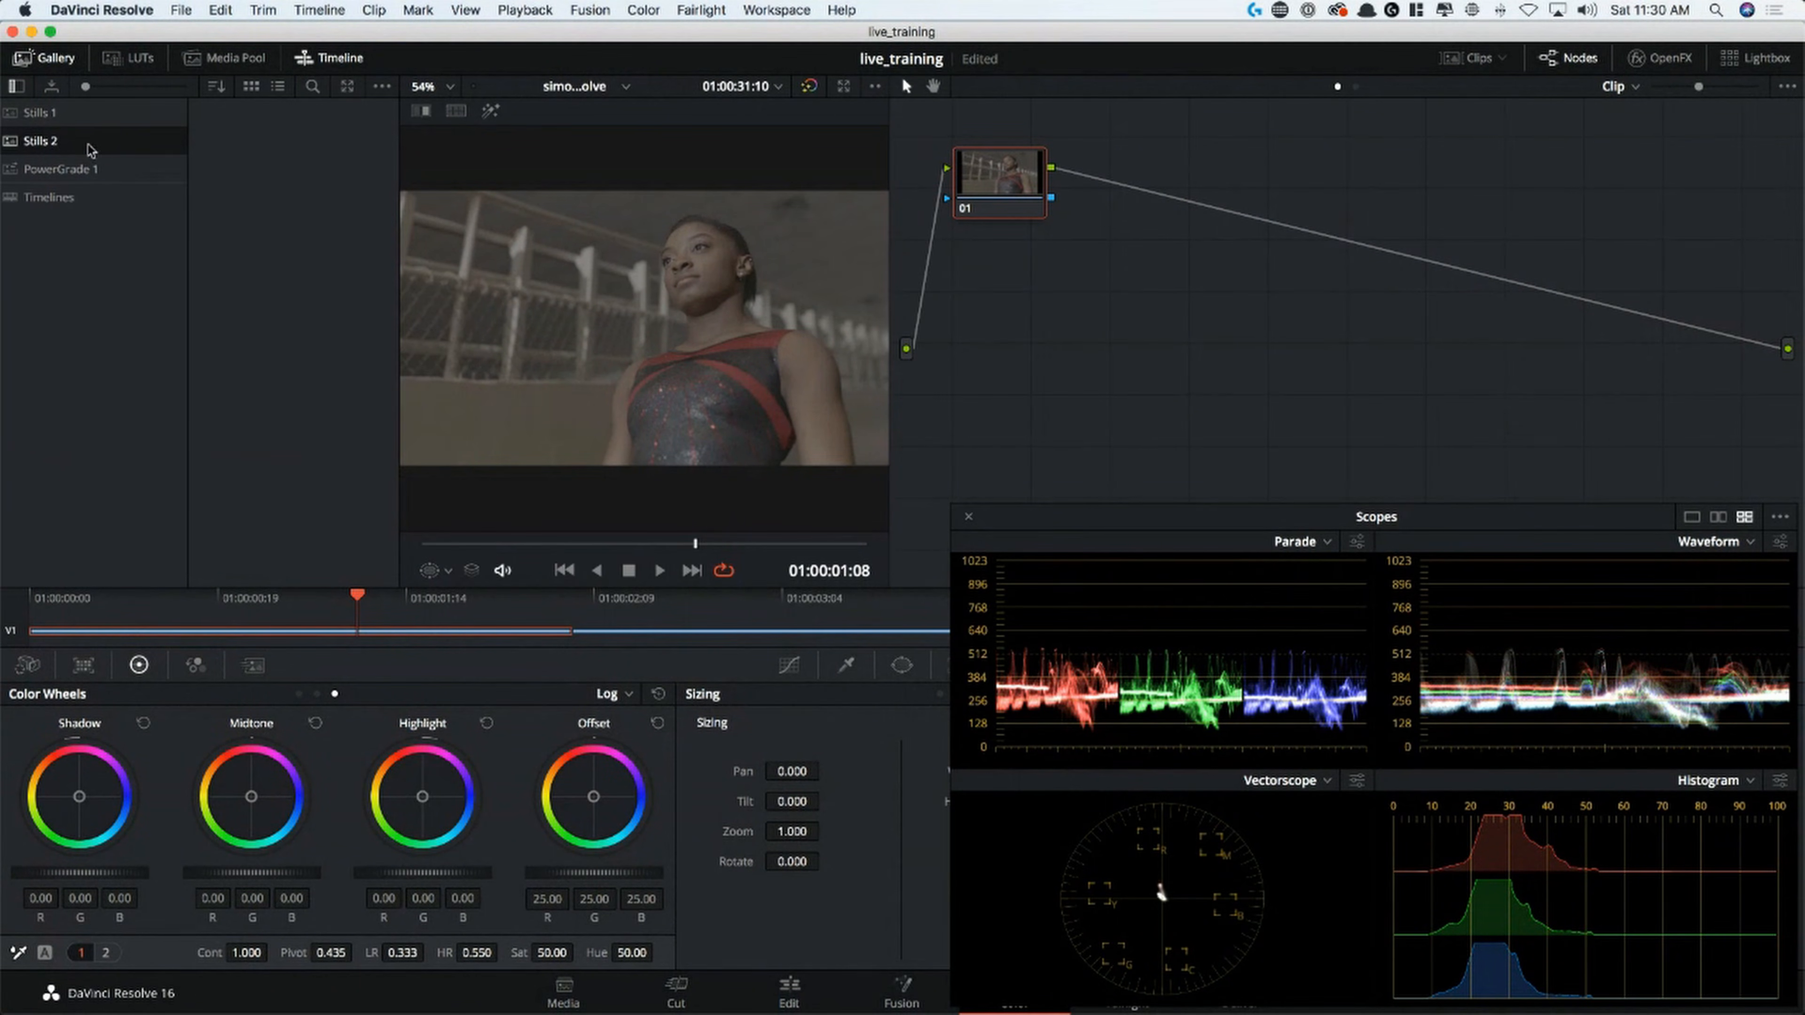
# Import the stills sicario01.jpg through sicario65.jpg from the Sicario folder into the Stills 2 album, allowing all file types
pyautogui.rightClick(310, 165)
pyautogui.click(455, 358)
pyautogui.click(540, 787)
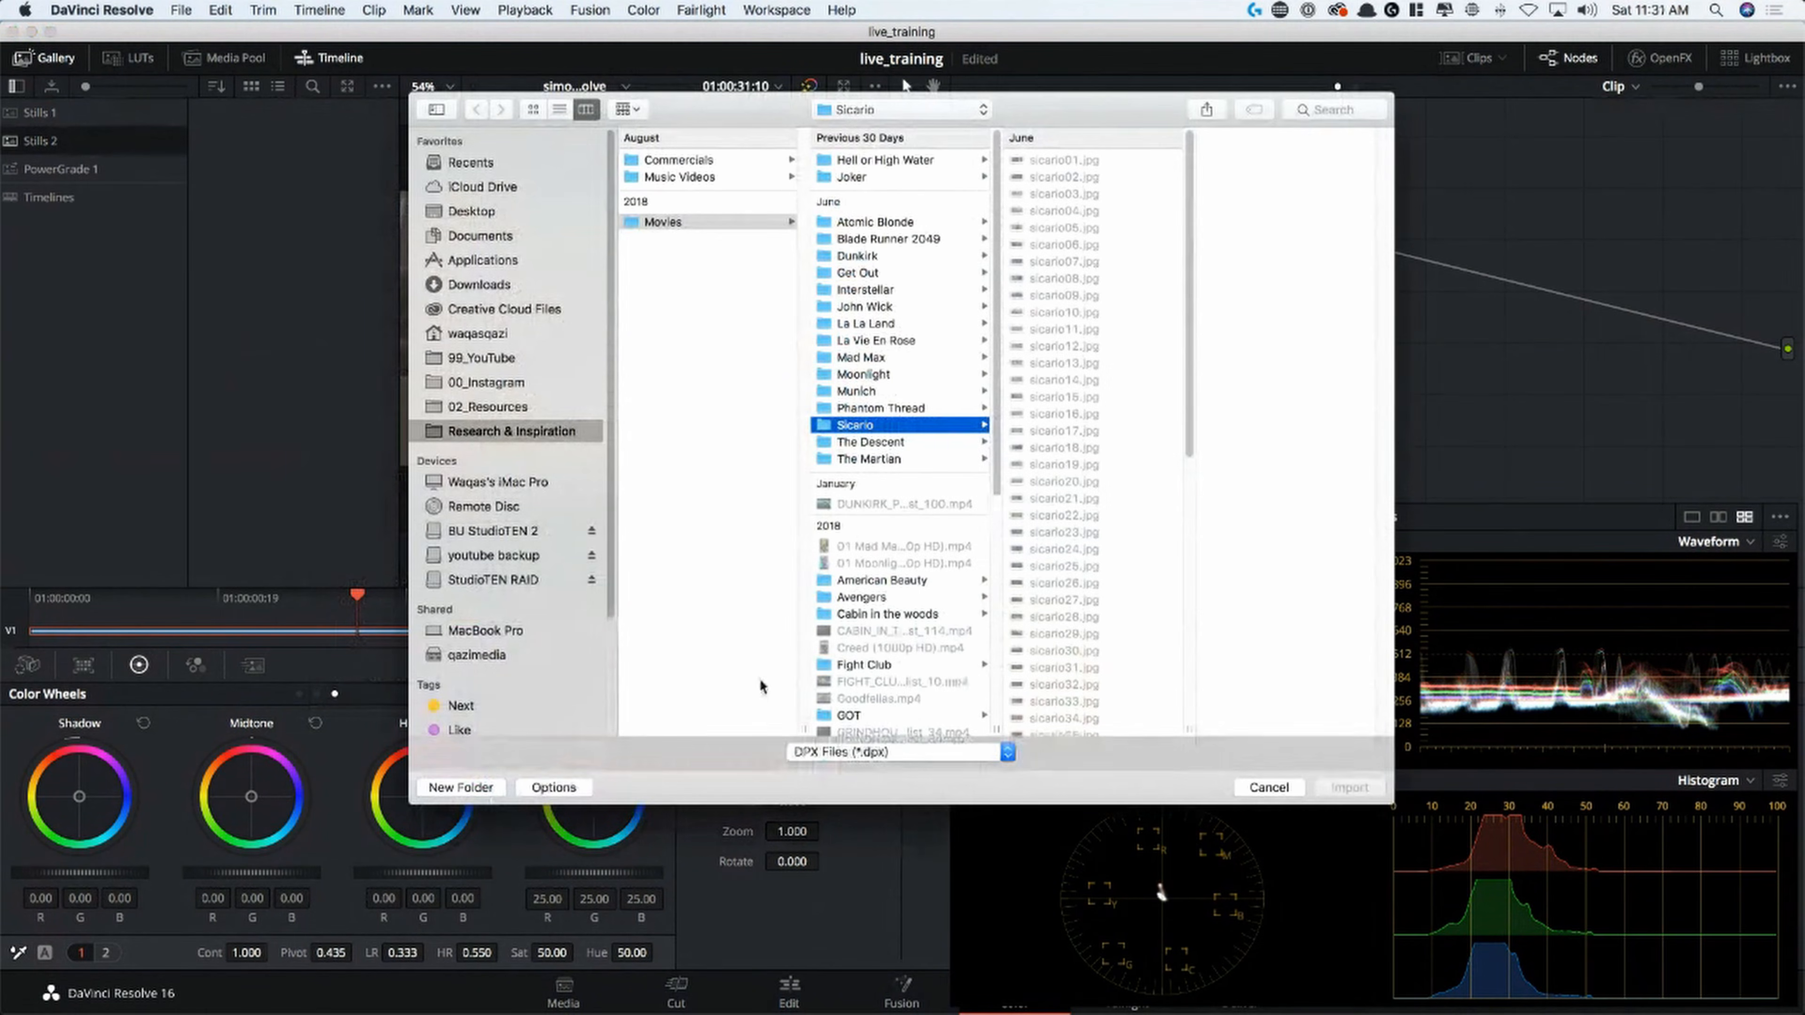
pyautogui.click(953, 751)
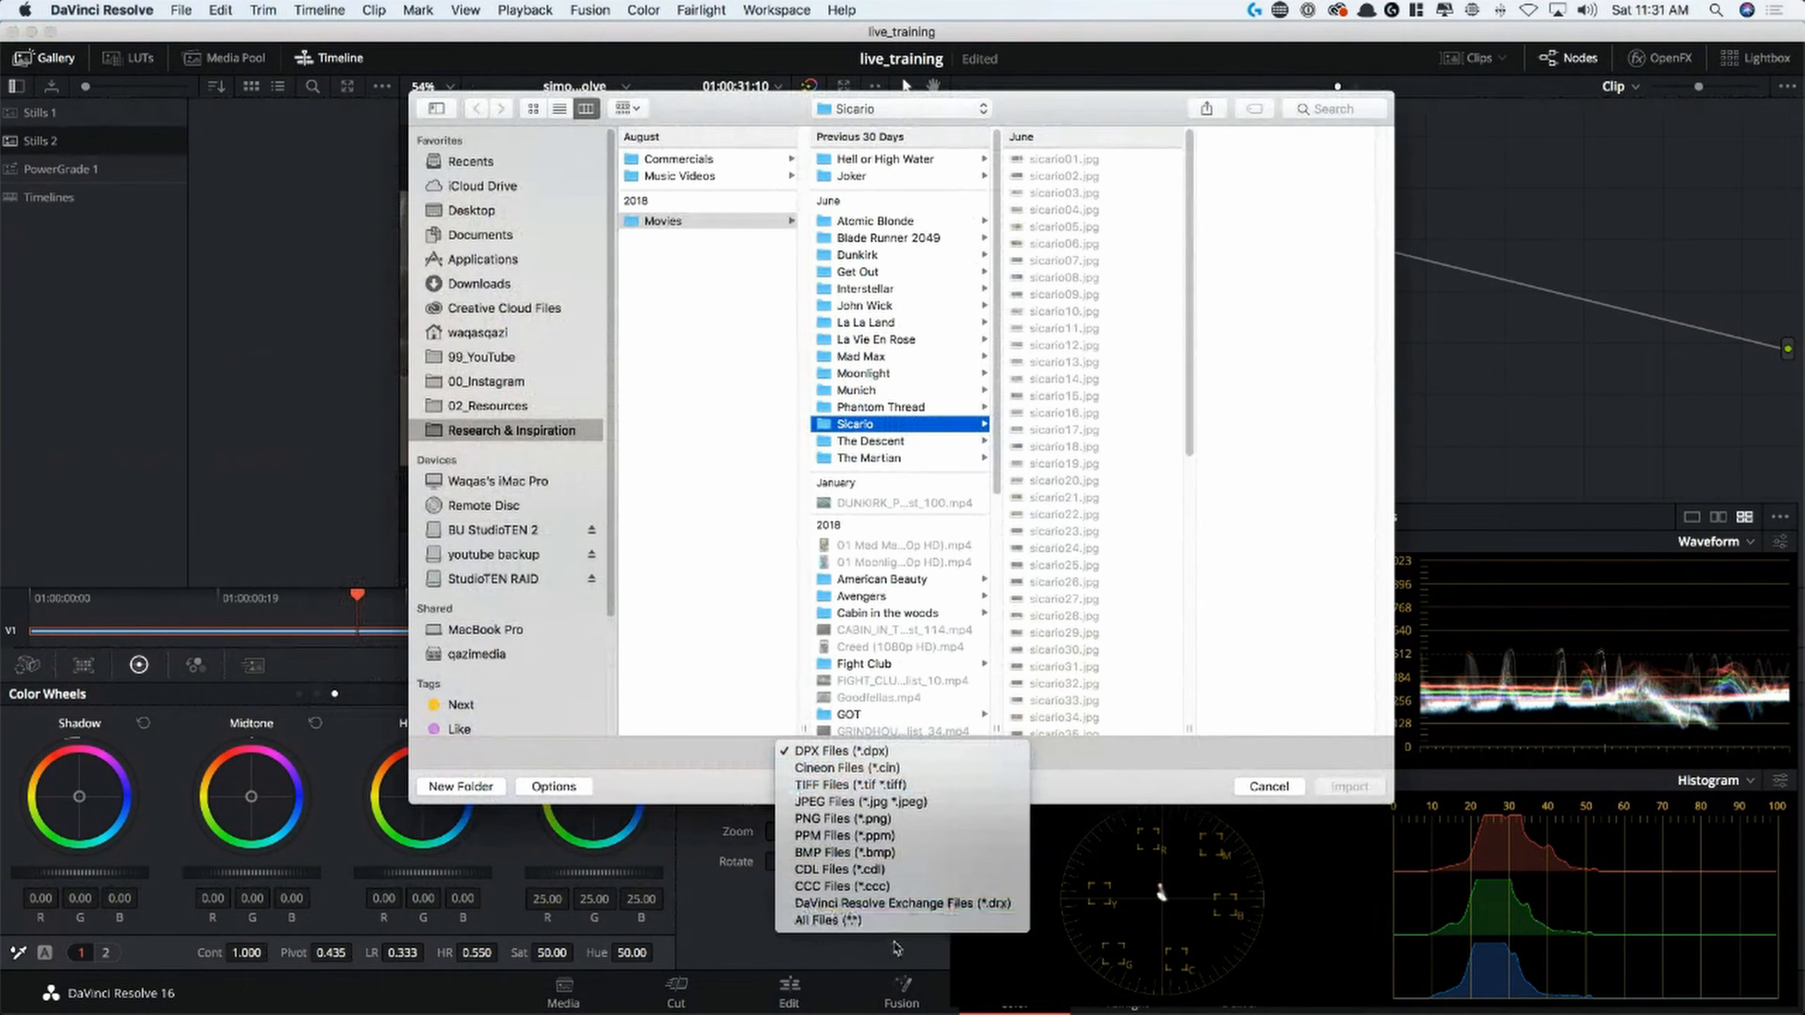
pyautogui.click(967, 920)
pyautogui.click(1110, 159)
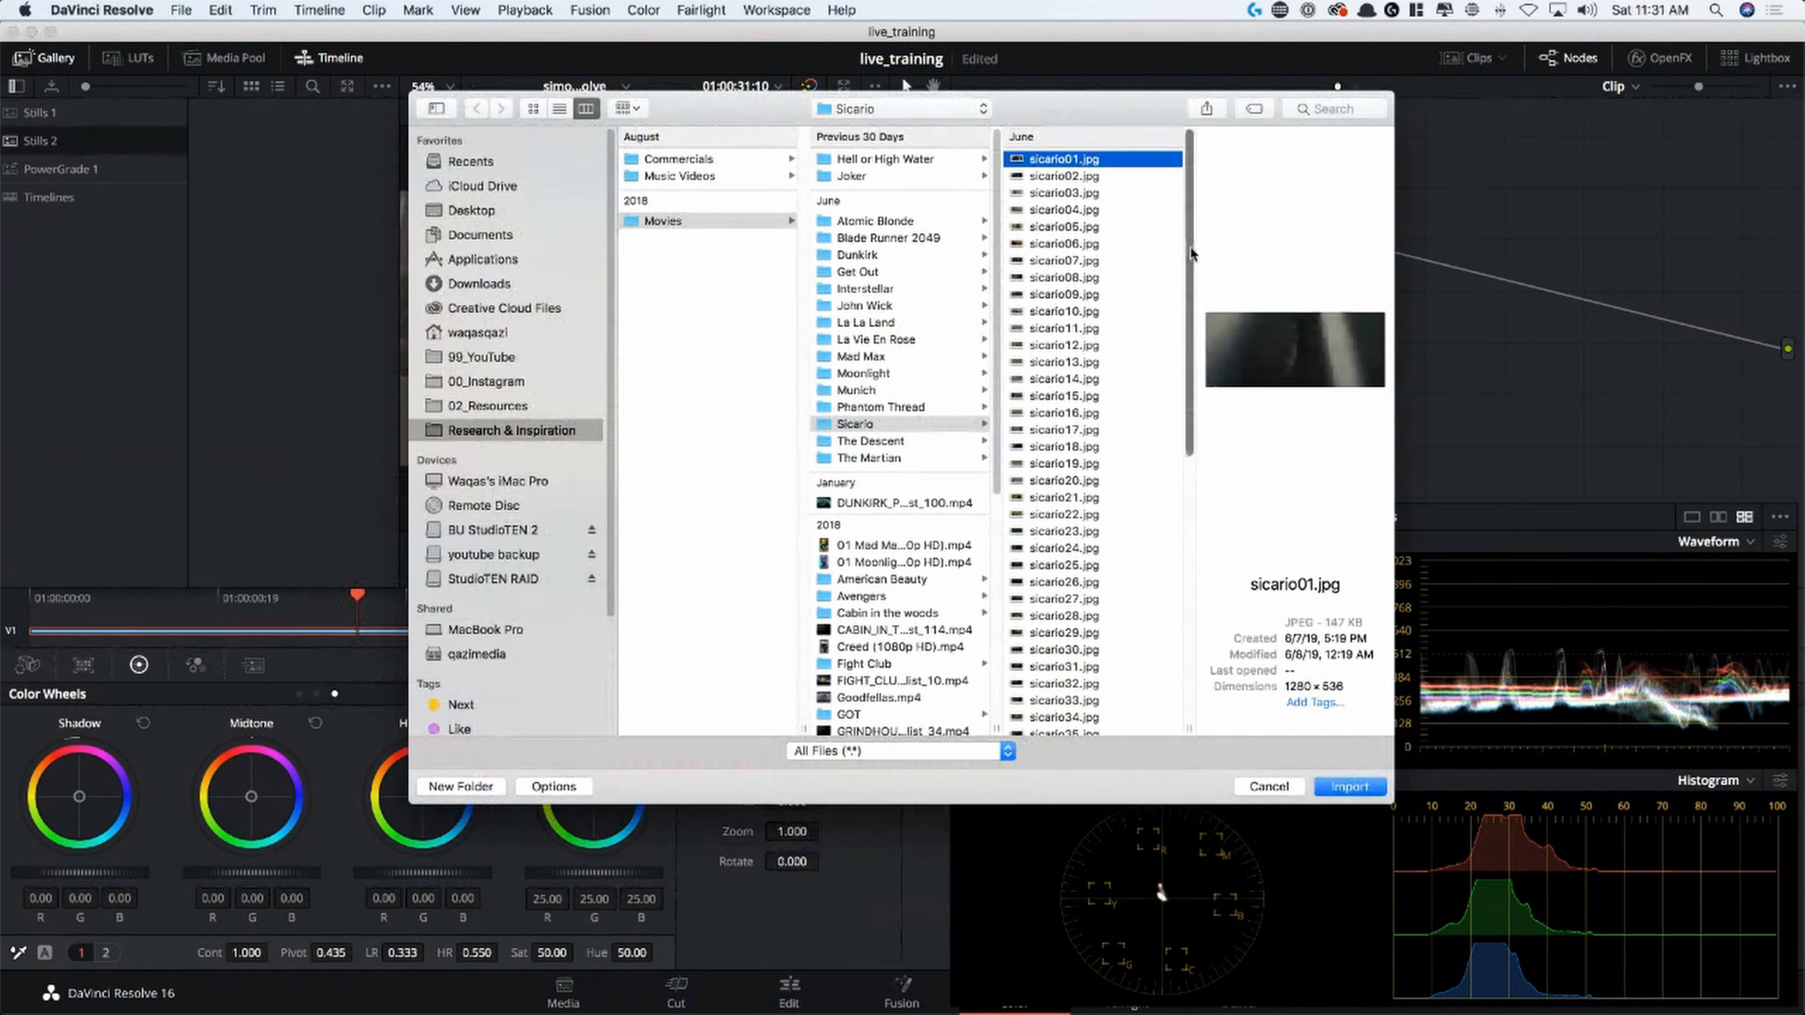
pyautogui.scroll(-10, 1194, 563)
pyautogui.keyDown('shift'); pyautogui.click(1168, 729); pyautogui.keyUp('shift')
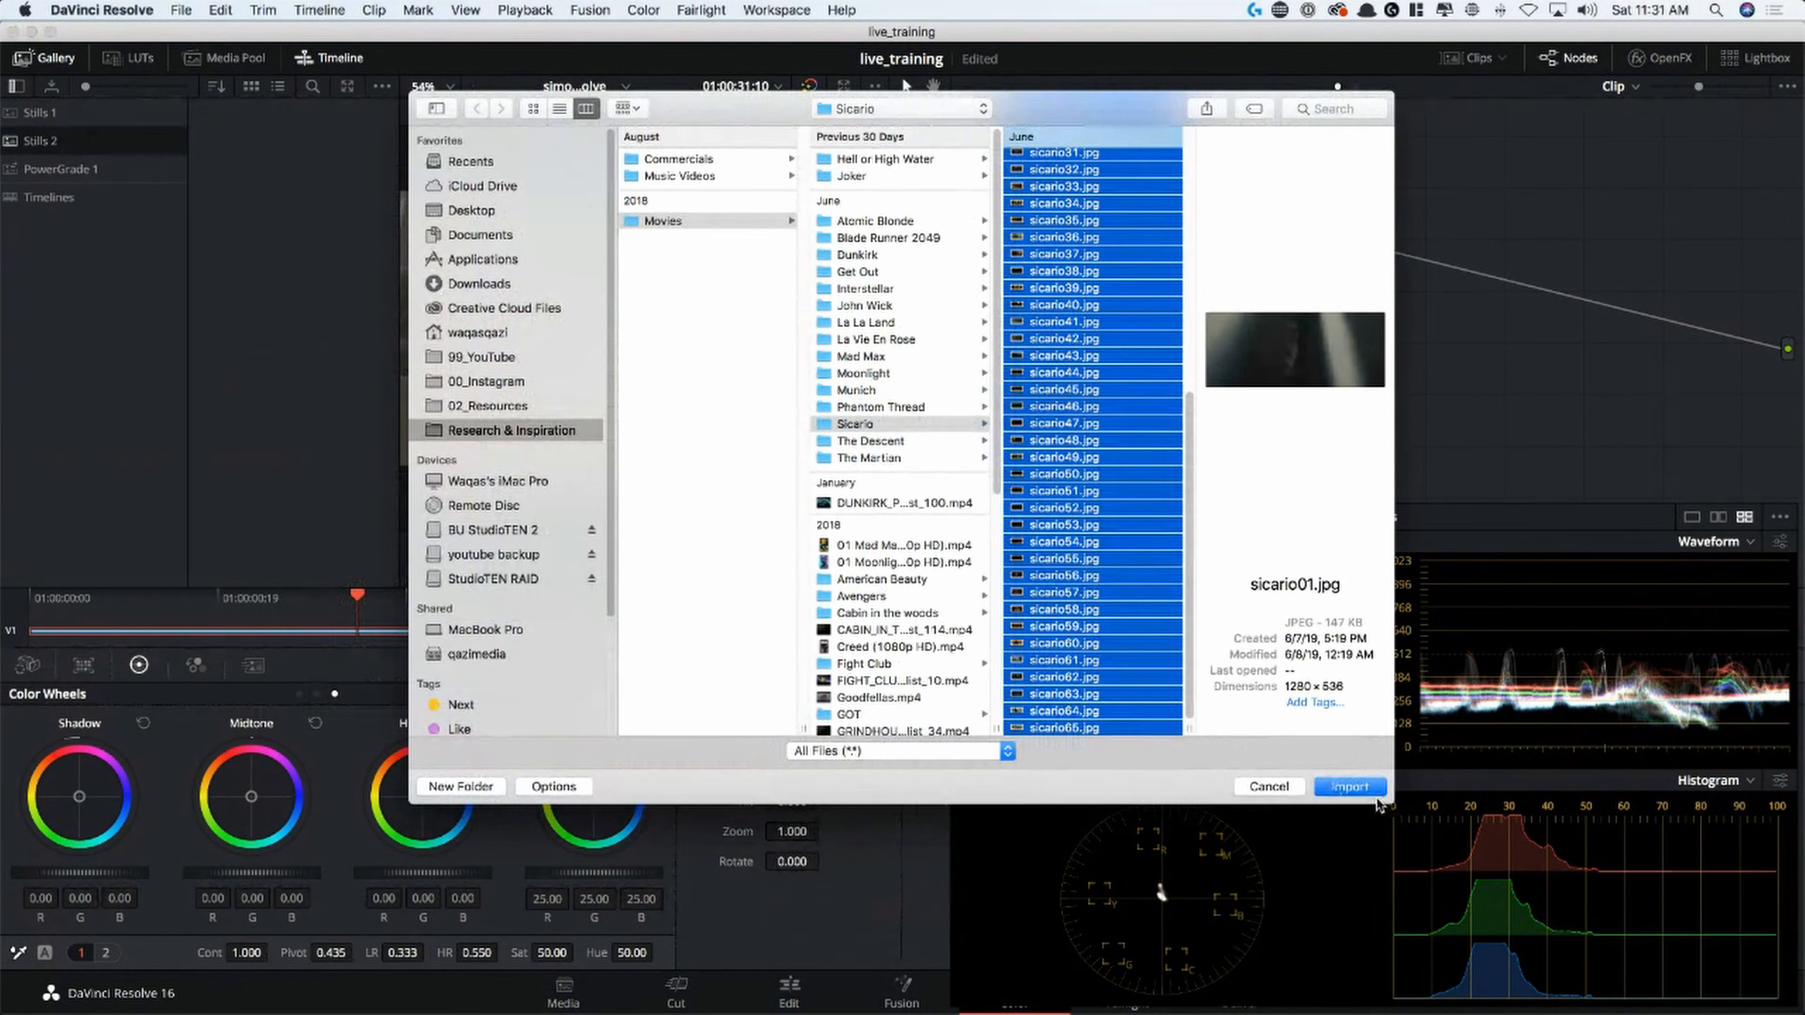
pyautogui.click(1350, 787)
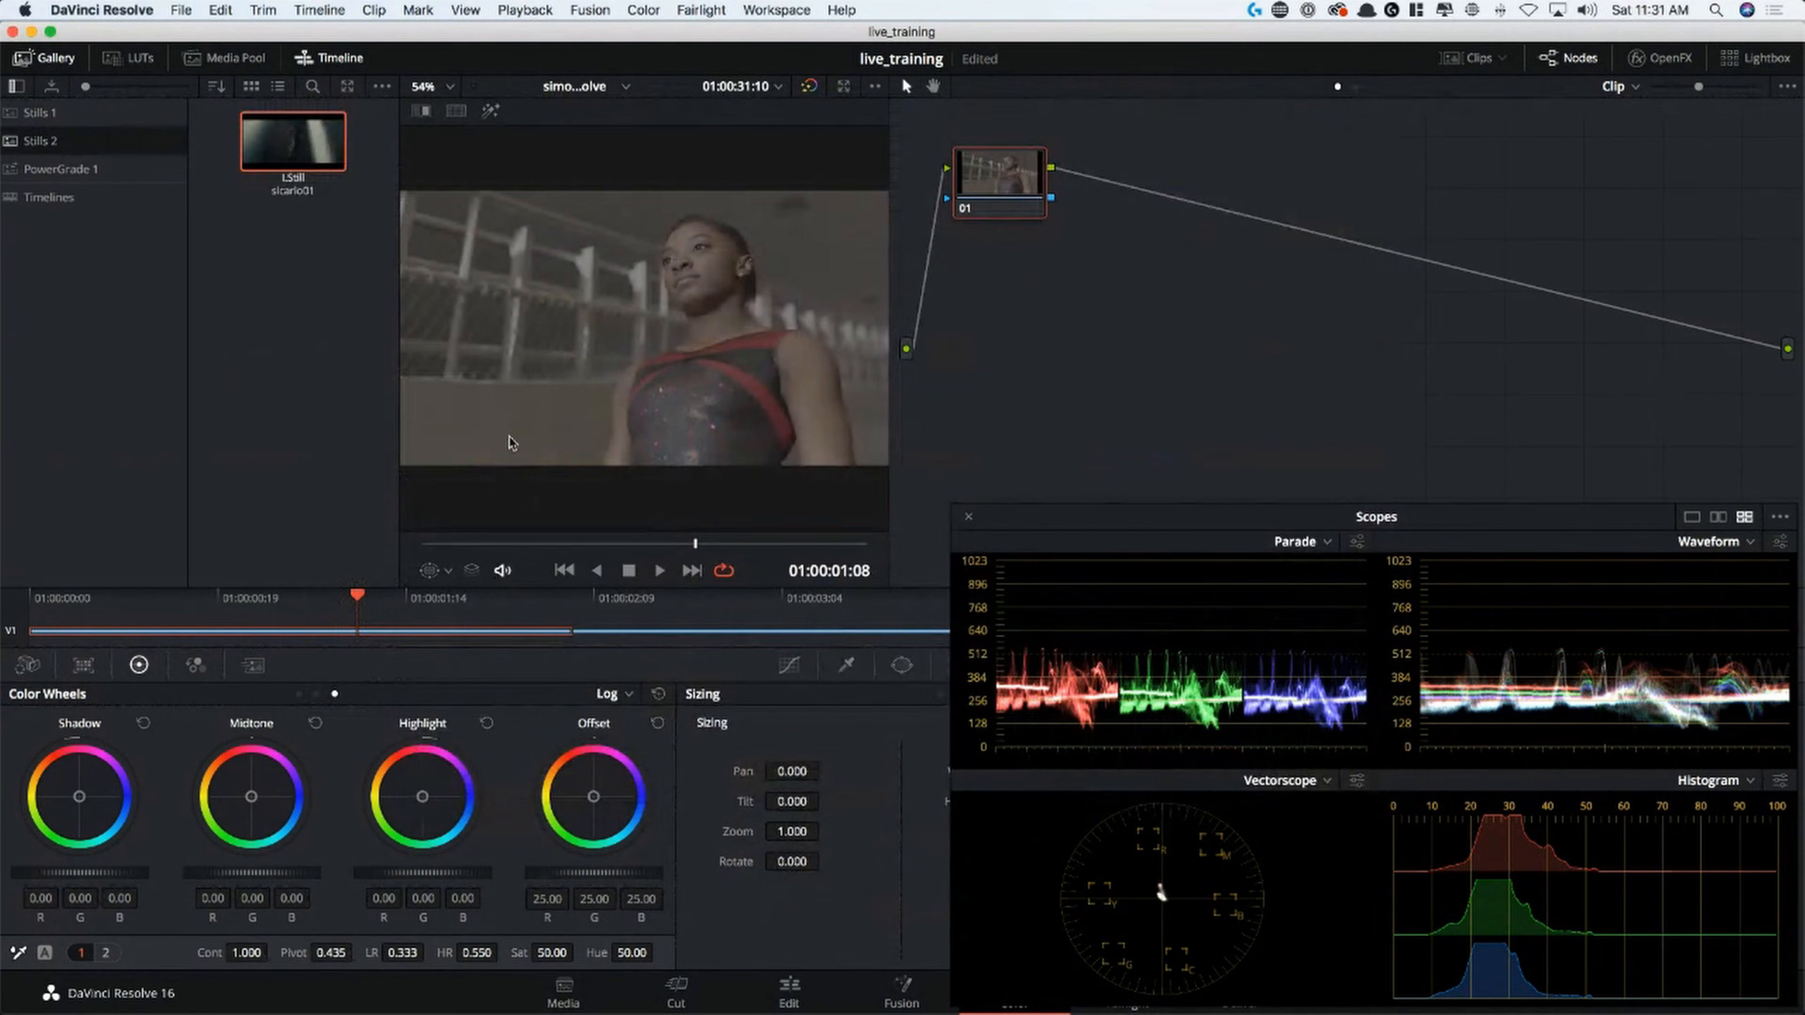
pyautogui.click(16, 86)
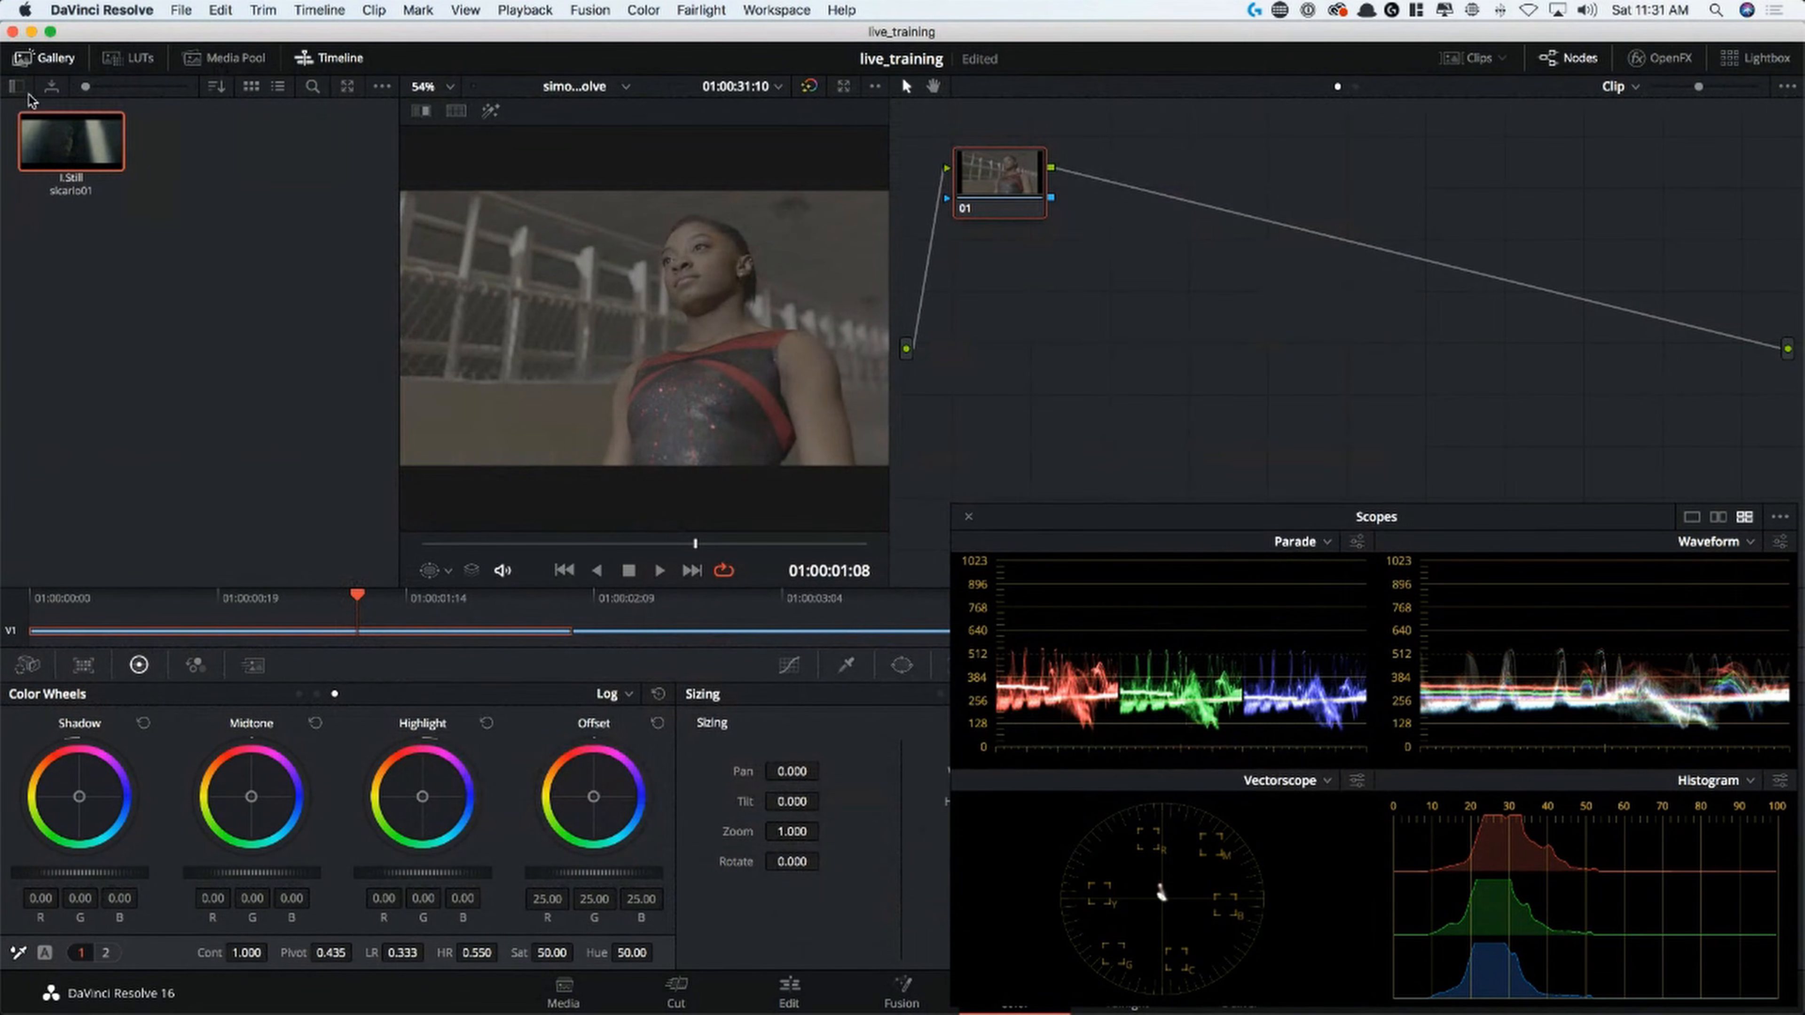
pyautogui.click(16, 86)
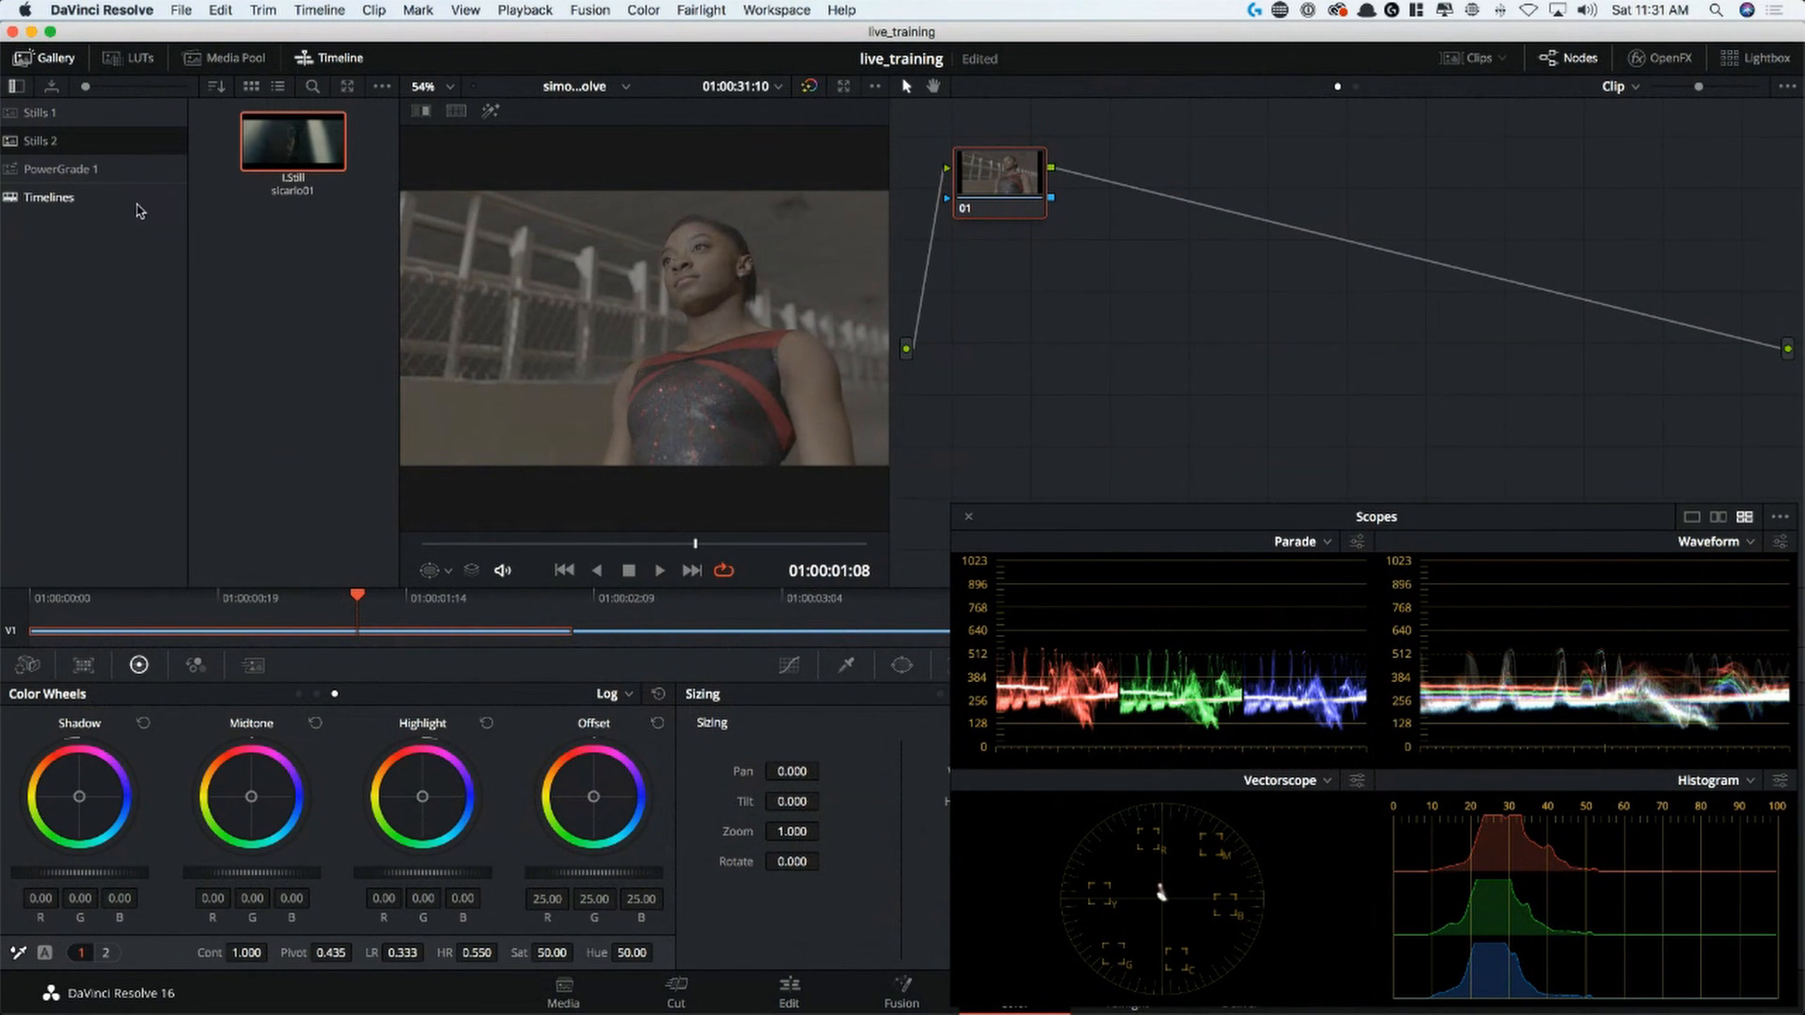
# Import the remaining stills, sicario02.jpg through sicario65.jpg, into the Stills 2 album with all file types allowed
pyautogui.rightClick(318, 251)
pyautogui.moveTo(452, 359)
pyautogui.click(456, 441)
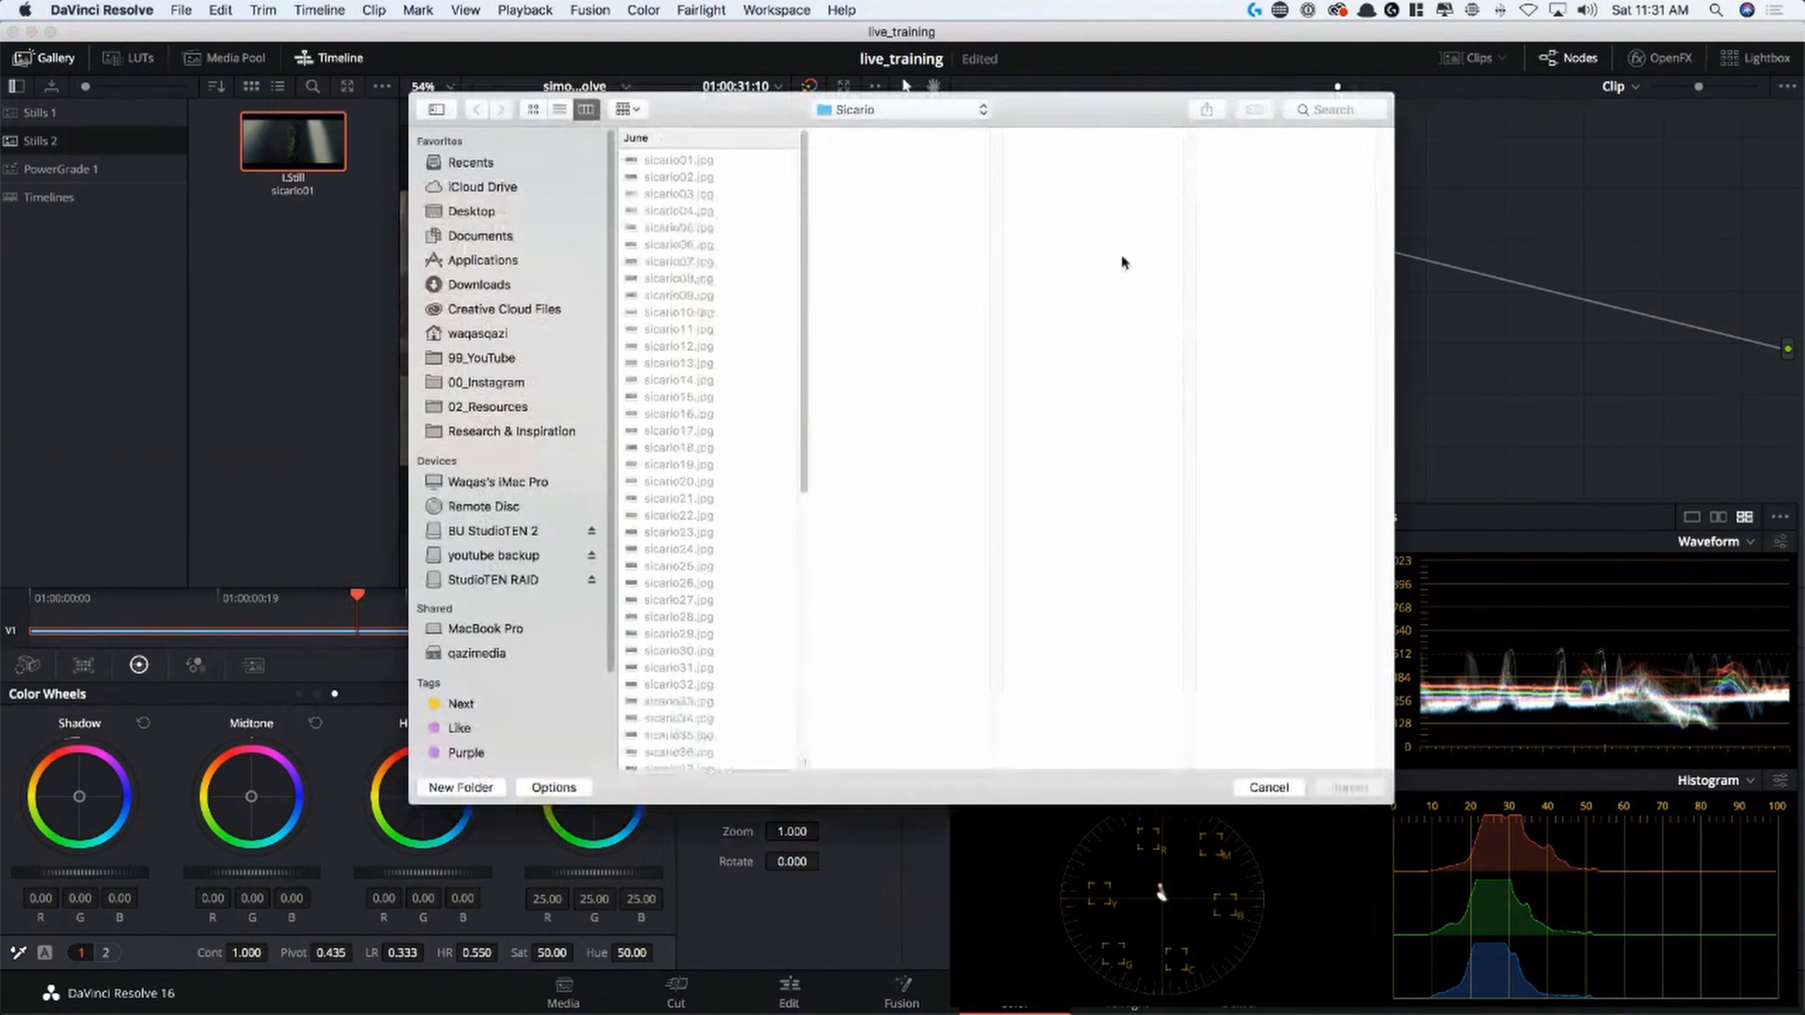
pyautogui.click(554, 787)
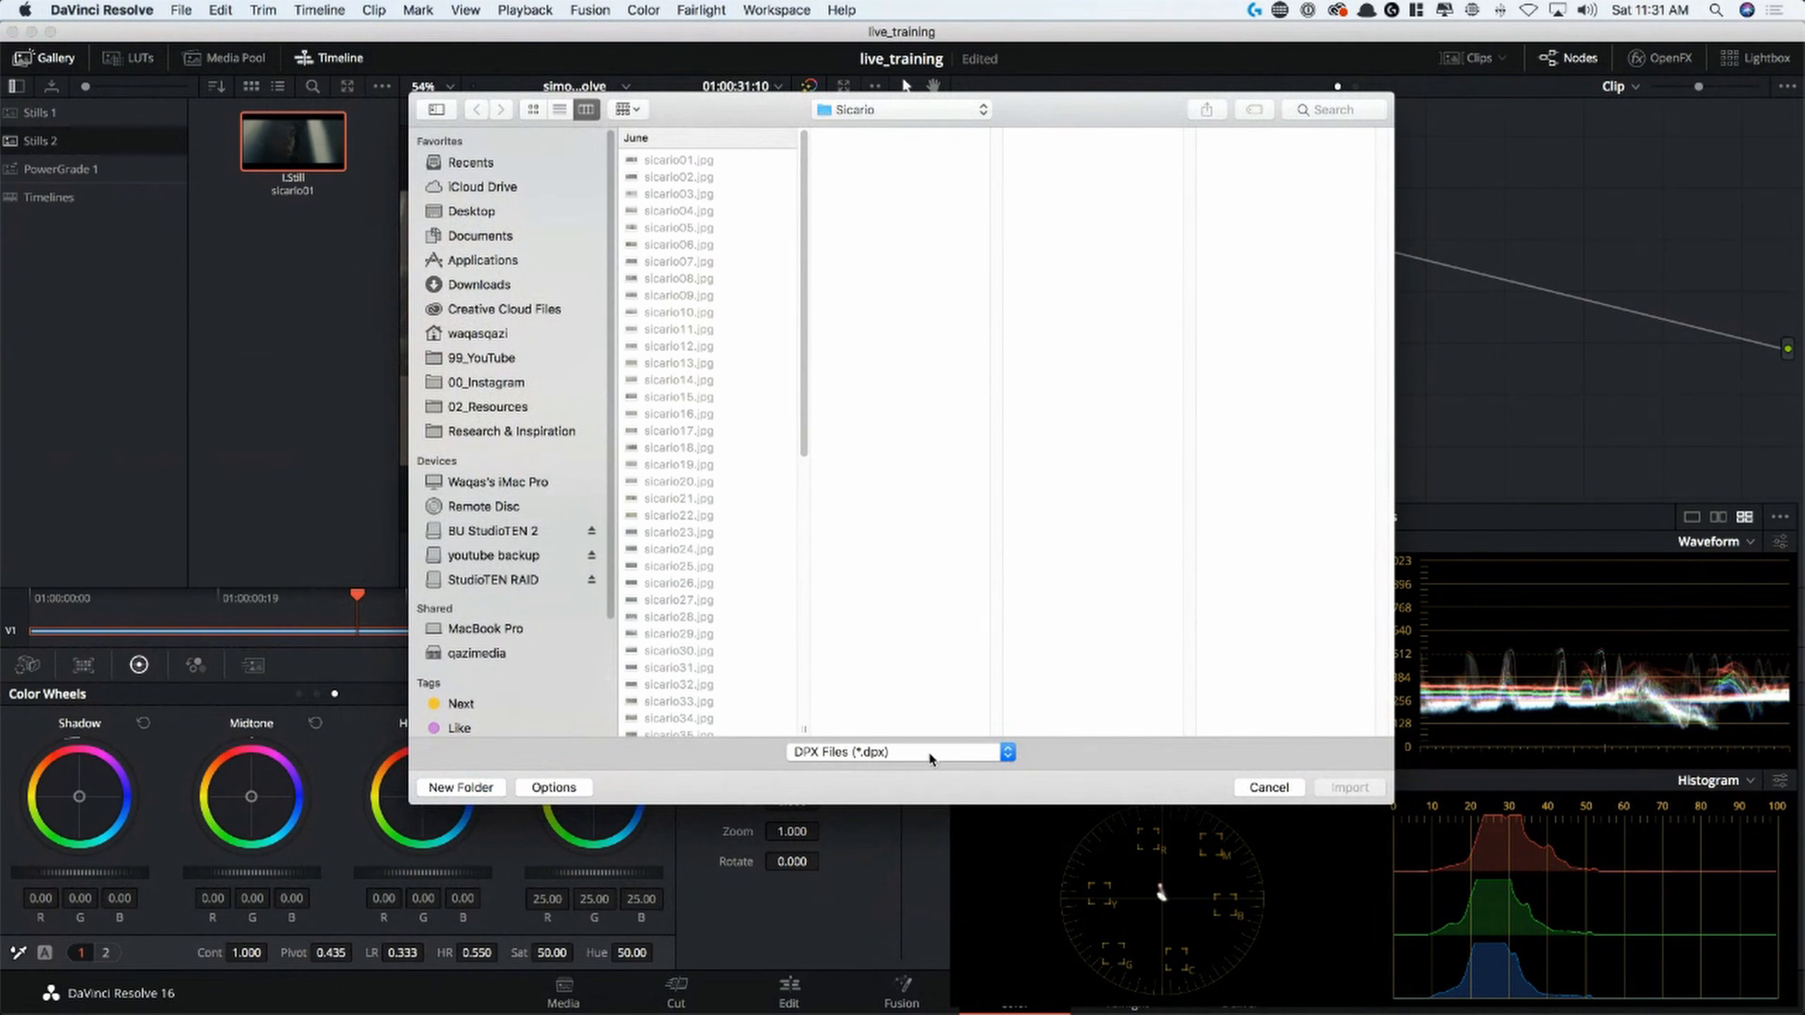
pyautogui.click(938, 754)
pyautogui.click(876, 923)
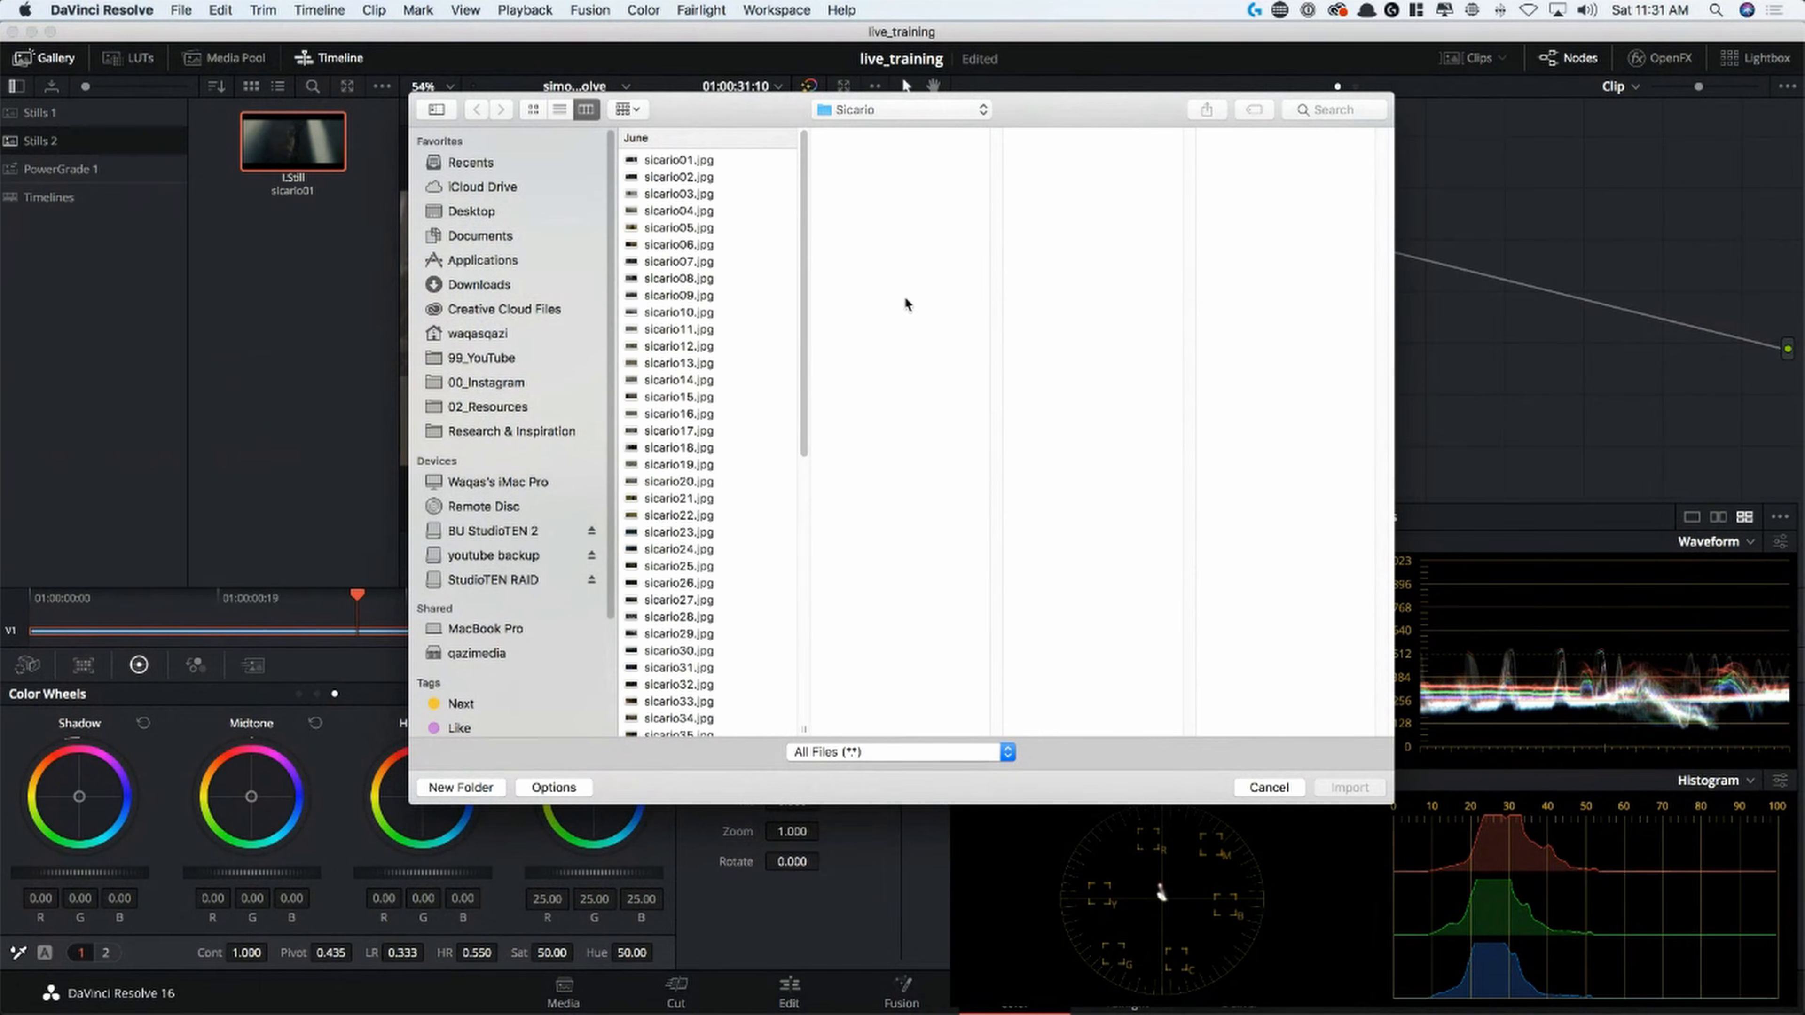
pyautogui.click(704, 176)
pyautogui.scroll(-10, 715, 640)
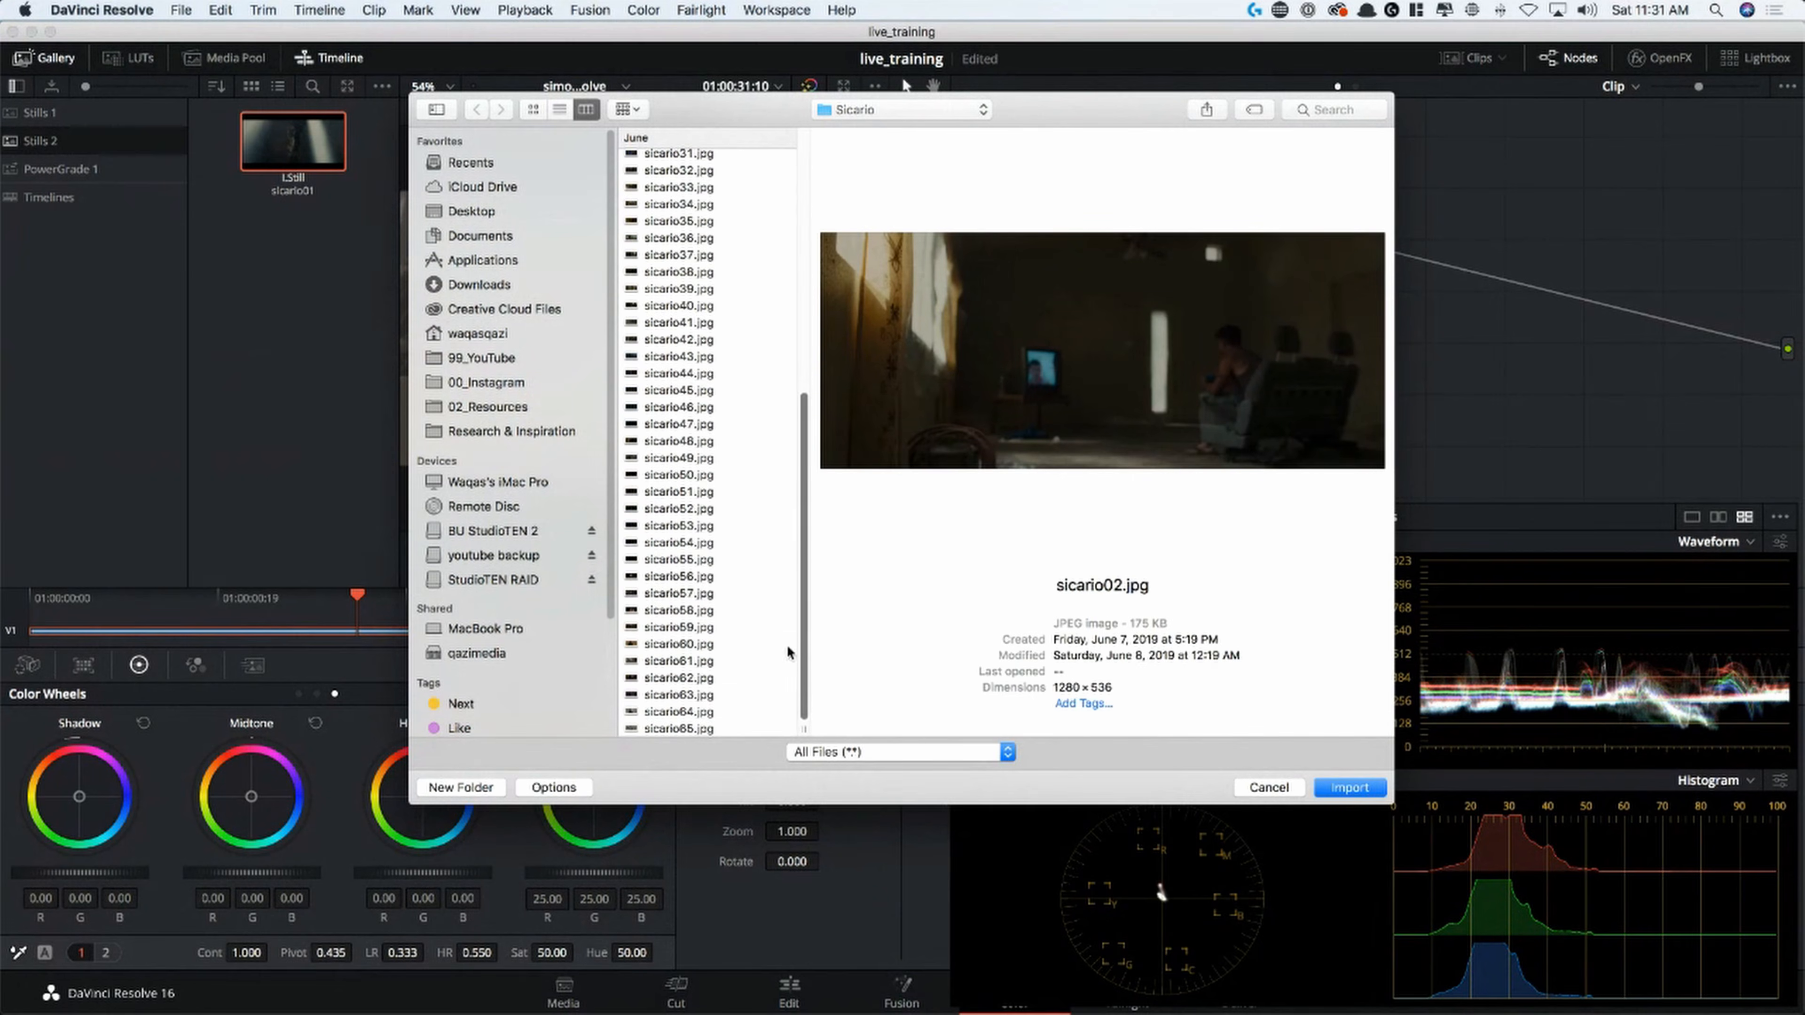
pyautogui.keyDown('shift'); pyautogui.click(717, 731); pyautogui.keyUp('shift')
pyautogui.click(1348, 787)
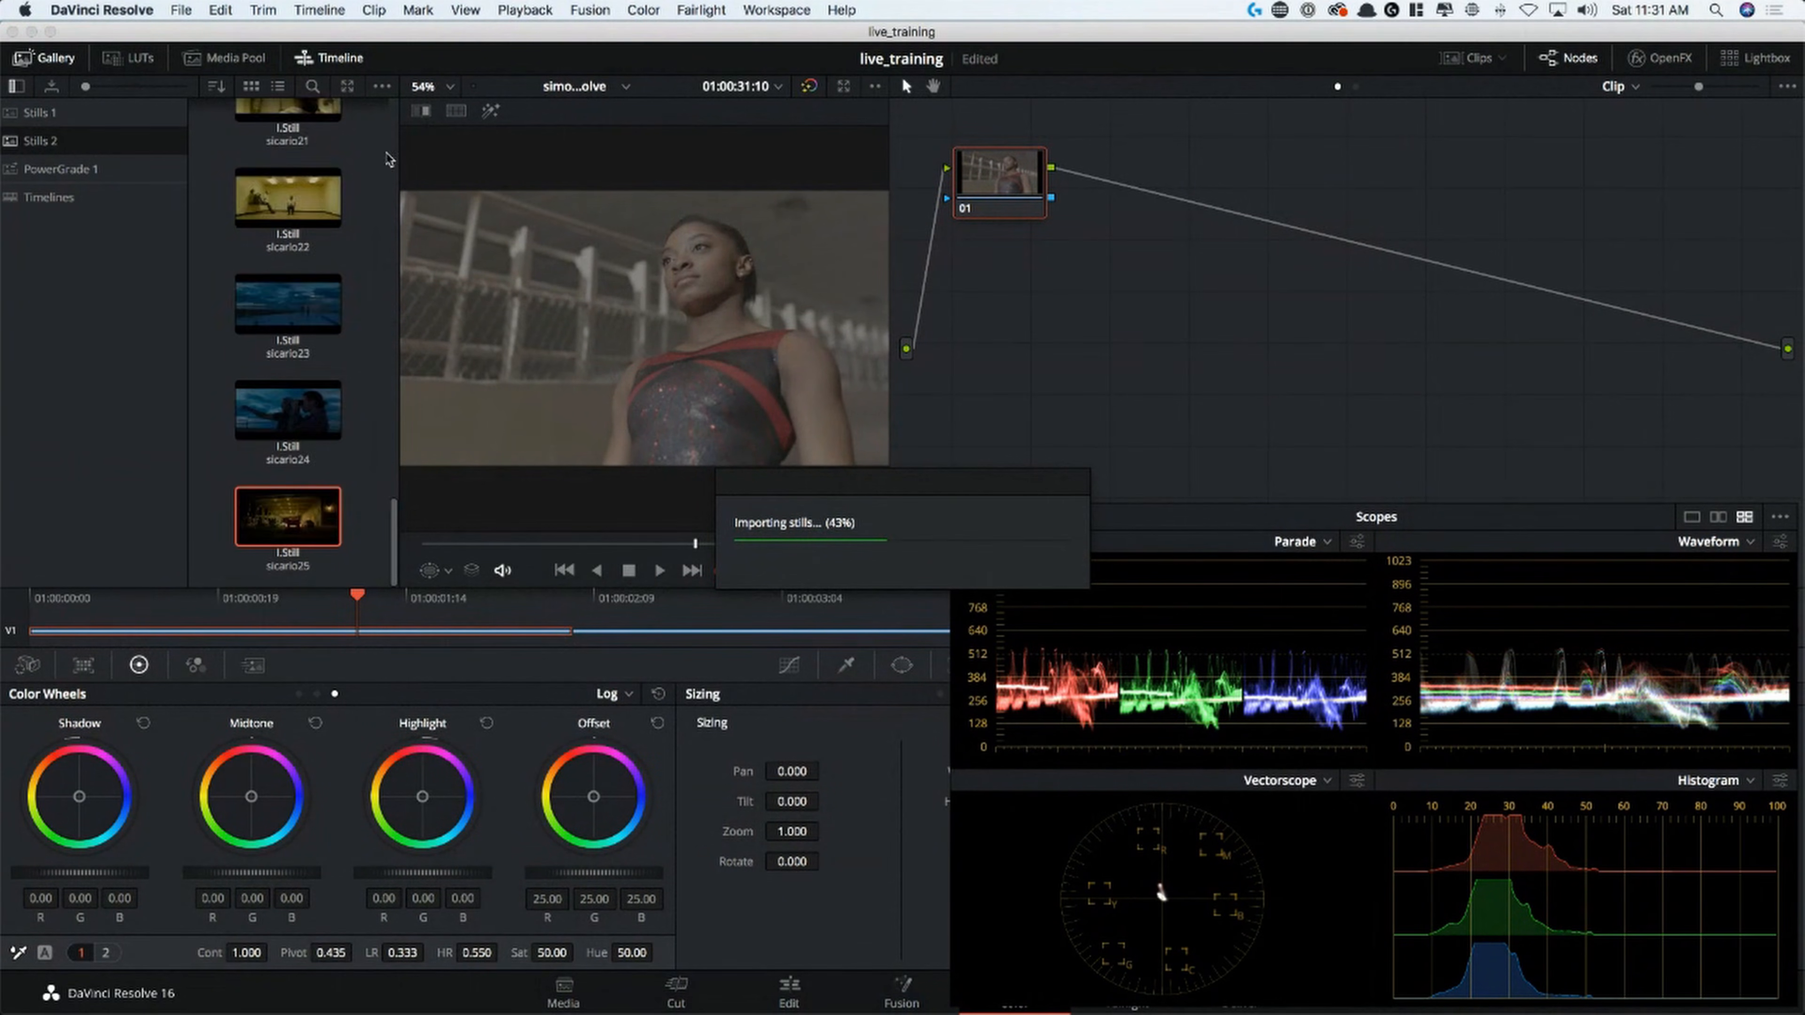
# Find the sicario03 still in the gallery and wipe it against the gymnast clip
pyautogui.click(52, 61)
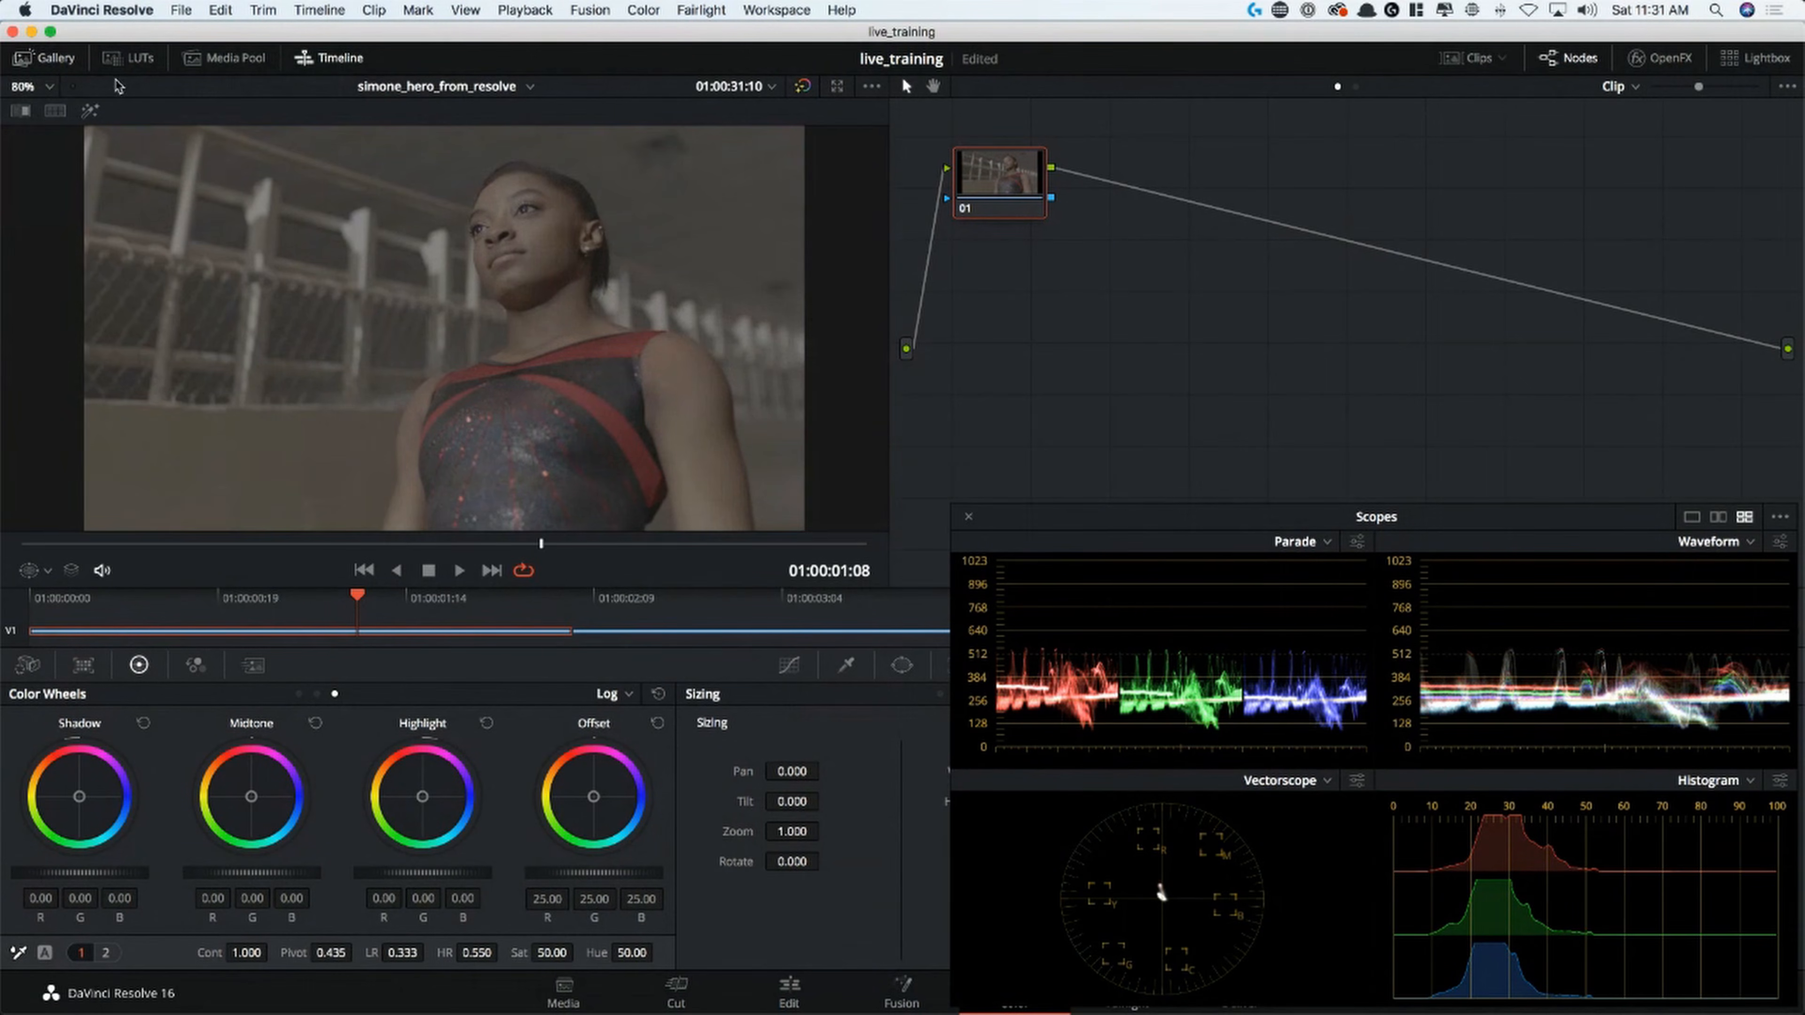
pyautogui.click(50, 59)
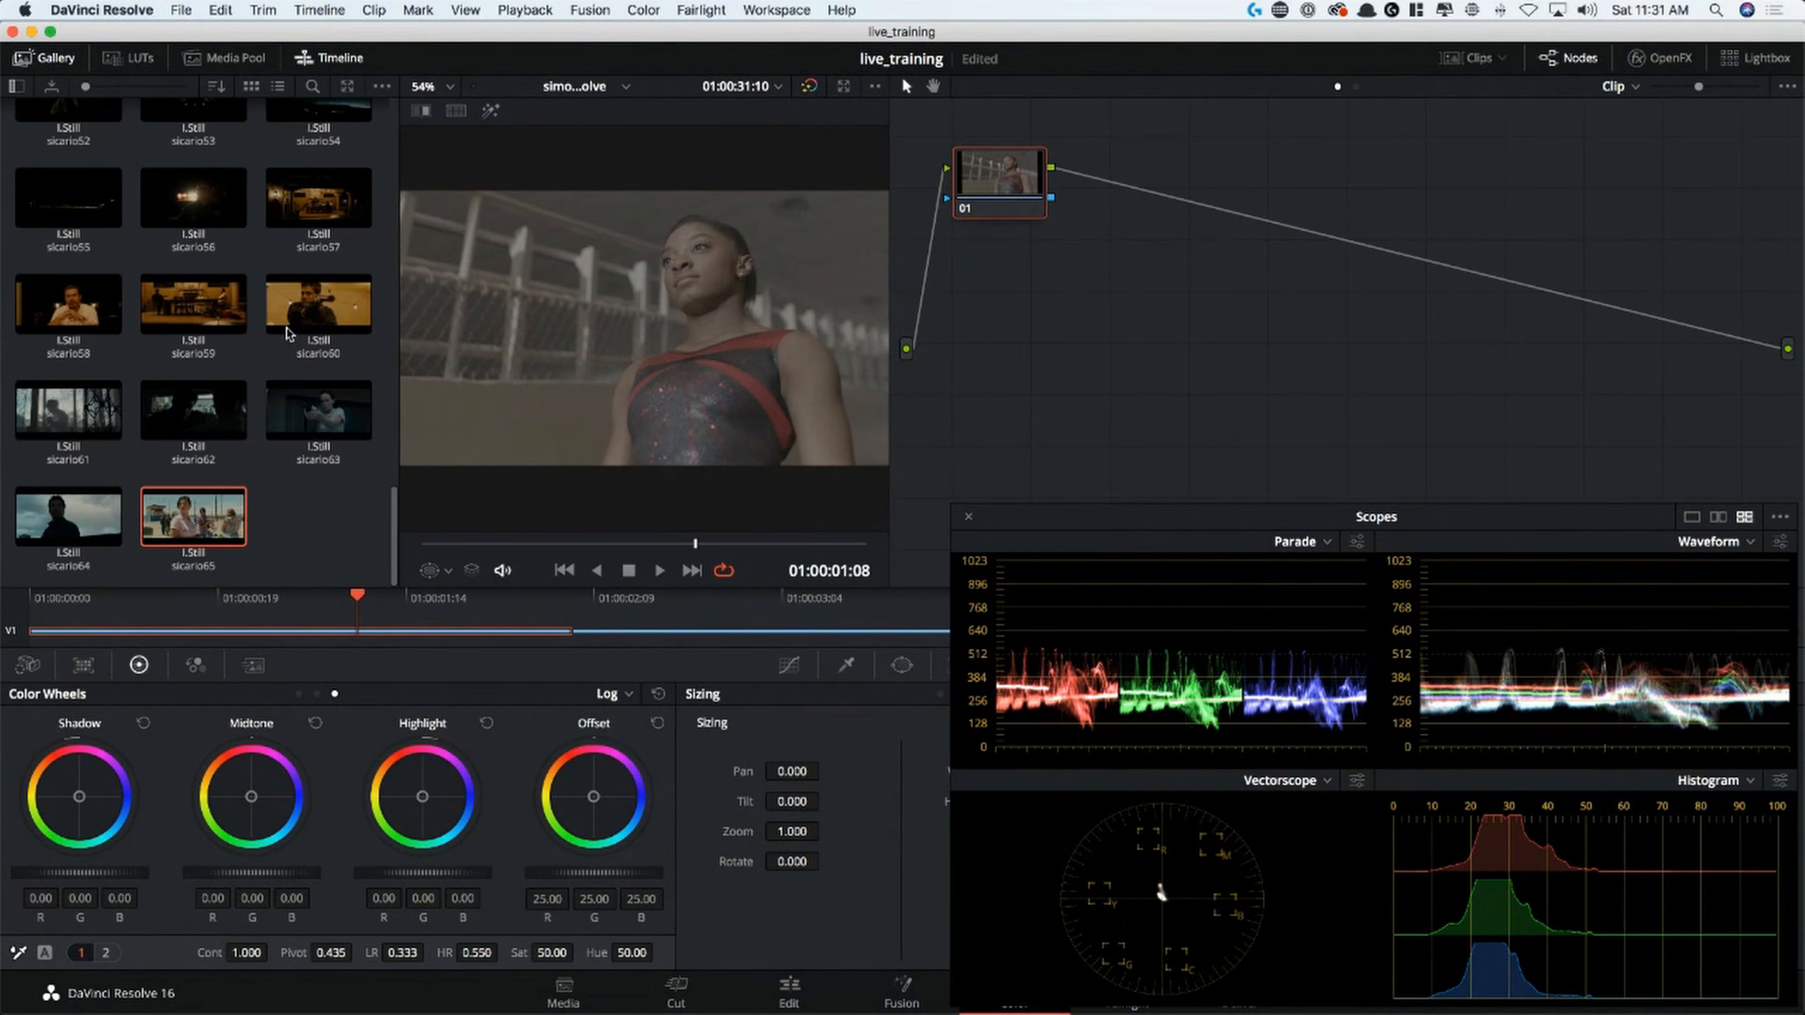
pyautogui.moveTo(396, 546); pyautogui.dragTo(393, 109)
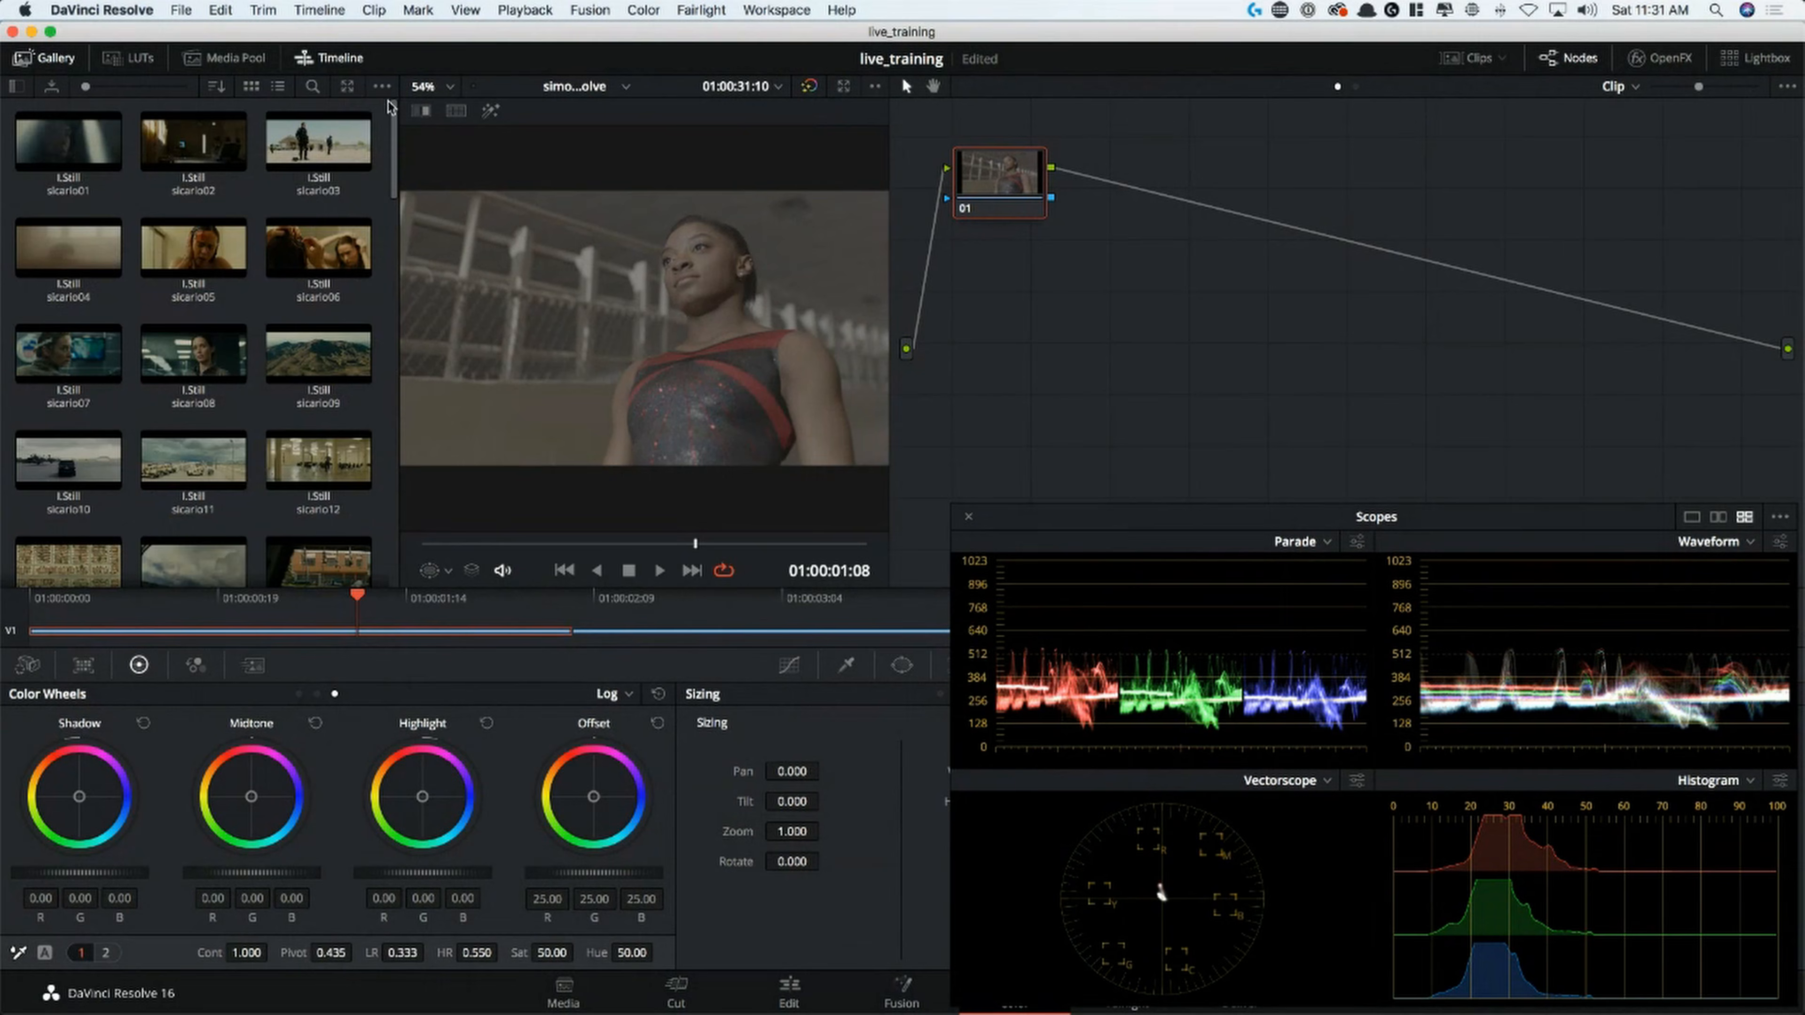
pyautogui.click(320, 165)
pyautogui.click(422, 110)
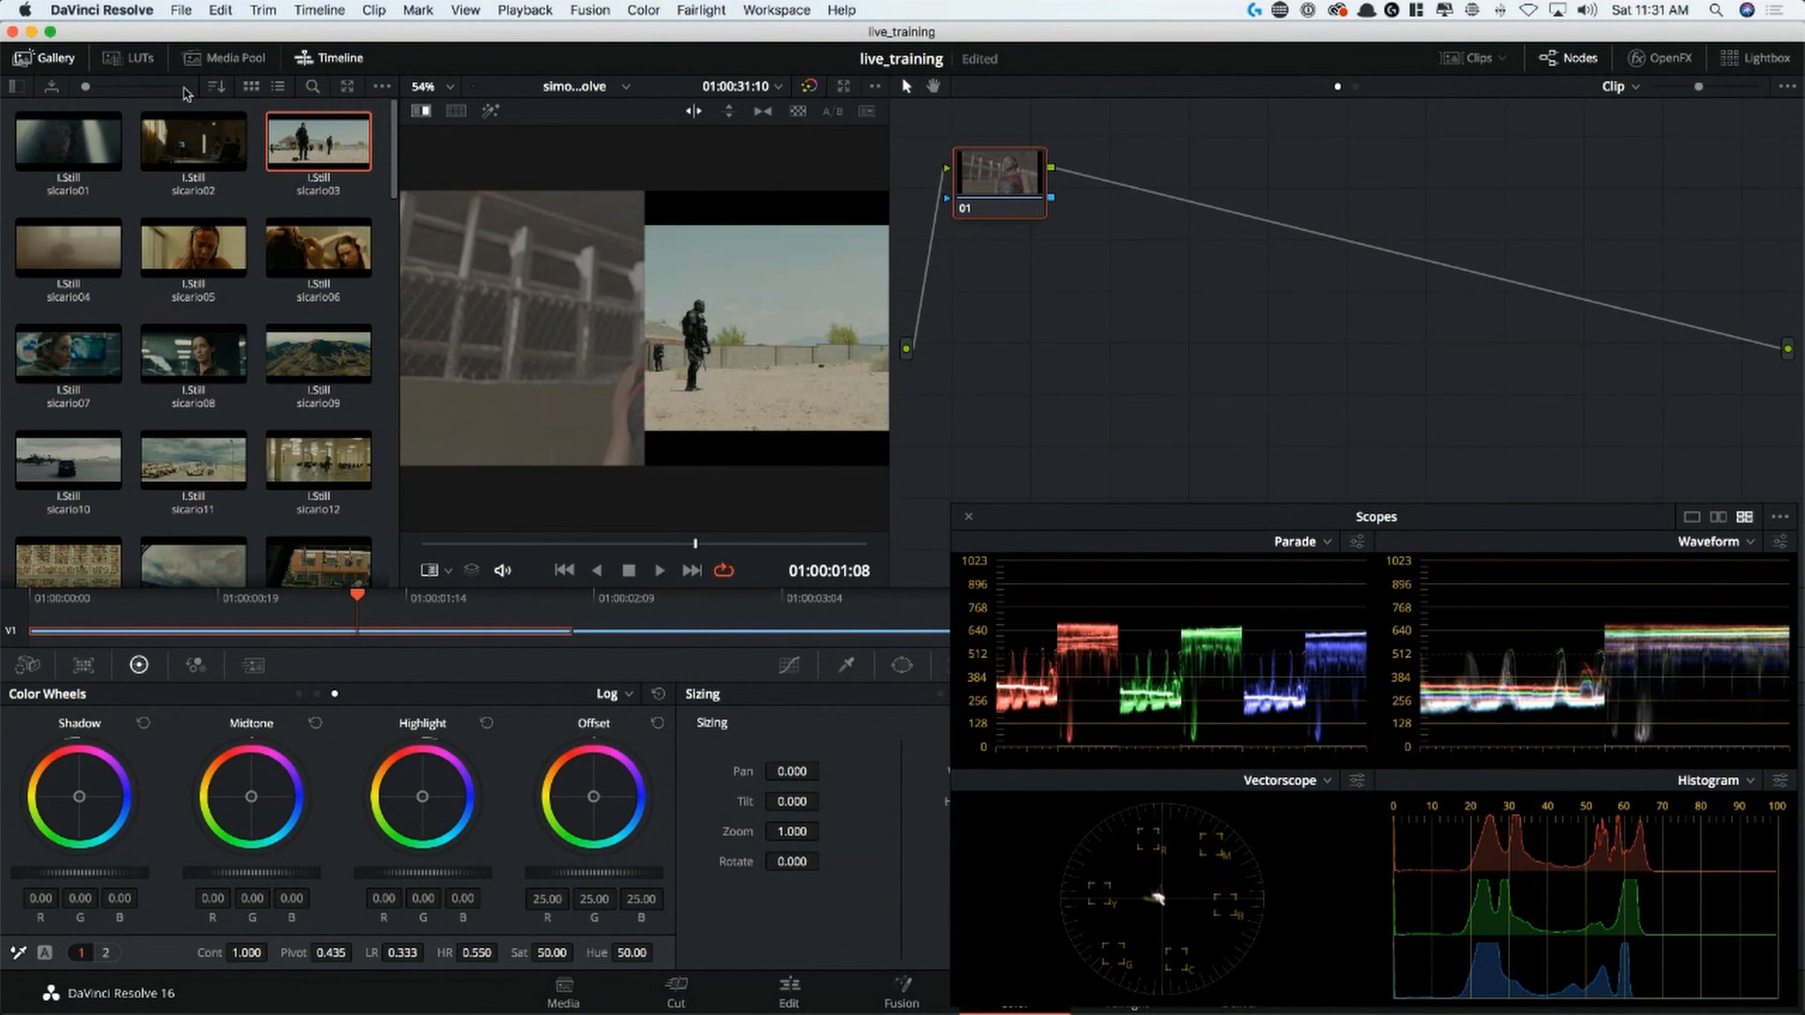
# Hide the gallery, move the wipe until the sicario03 still fills the viewer, and examine it enlarged with the scopes
pyautogui.click(45, 58)
pyautogui.moveTo(441, 356); pyautogui.dragTo(4, 359)
pyautogui.moveTo(182, 389); pyautogui.dragTo(172, 390)
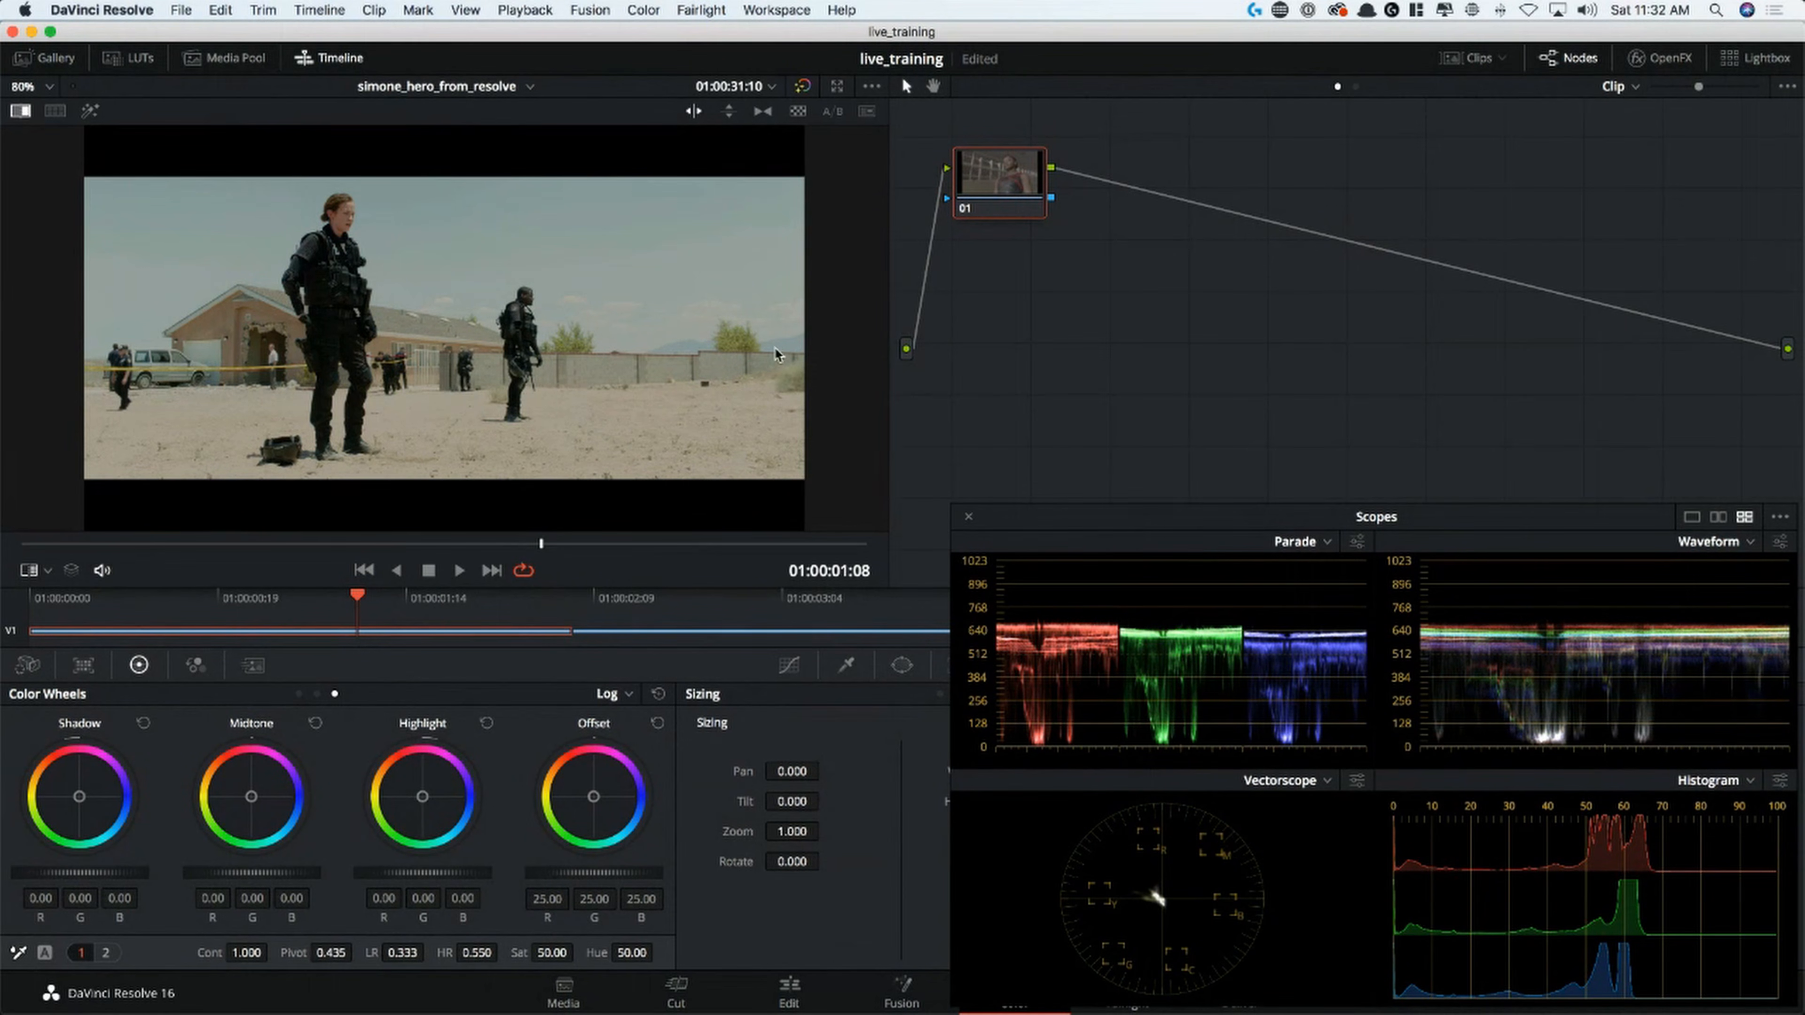
pyautogui.hotkey('alt', 'f')
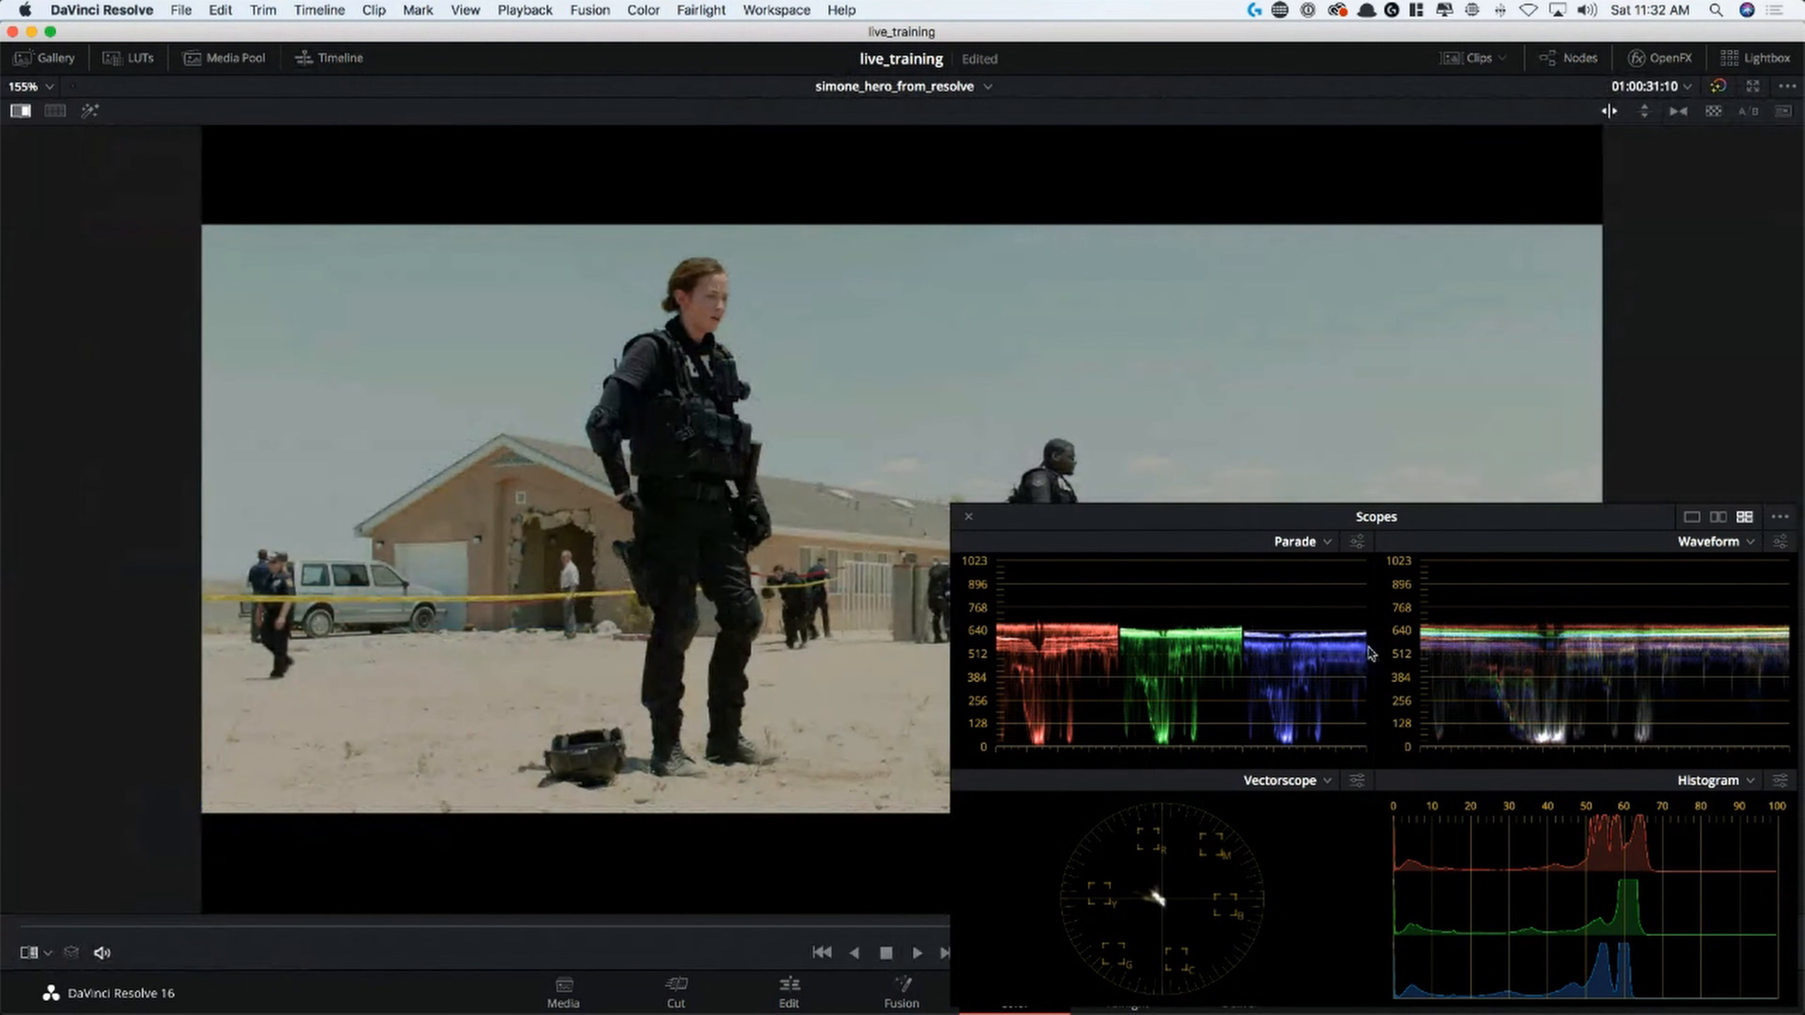
pyautogui.hotkey('alt', 'f')
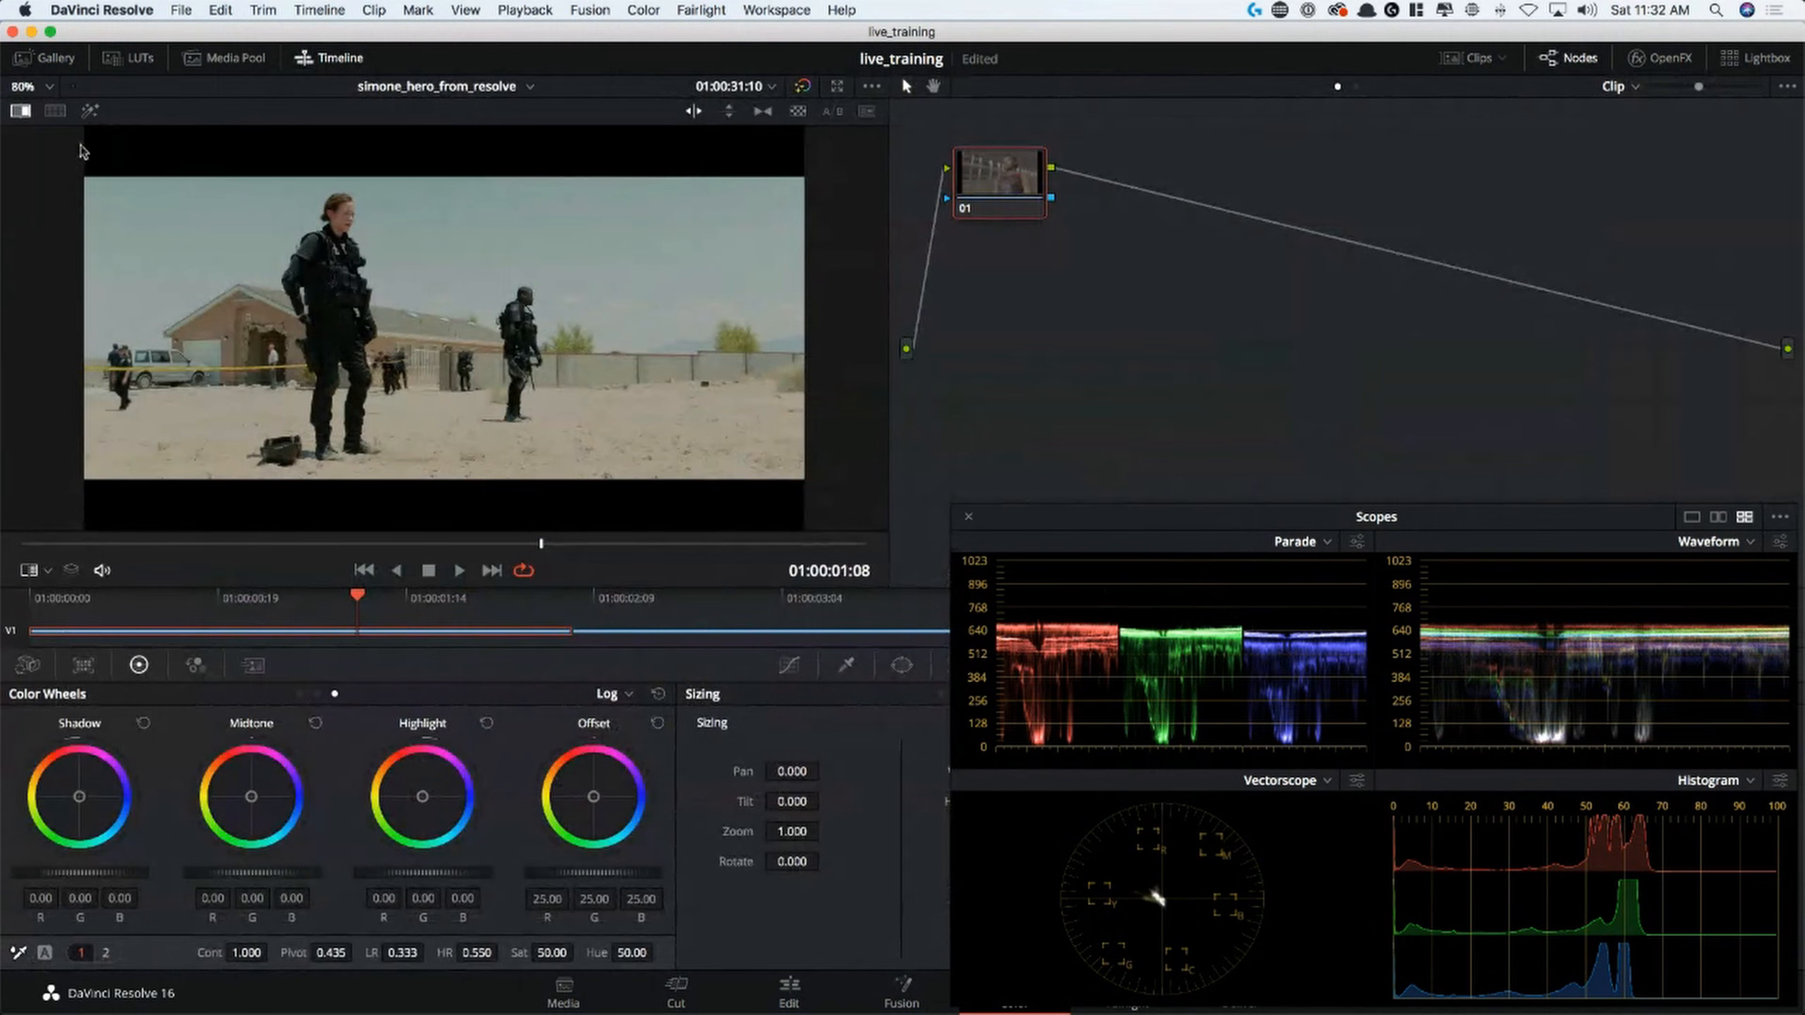
# Examine the sicario09 mountain still and the aerial housing still on the scopes, then close the gallery and the wipe
pyautogui.click(47, 58)
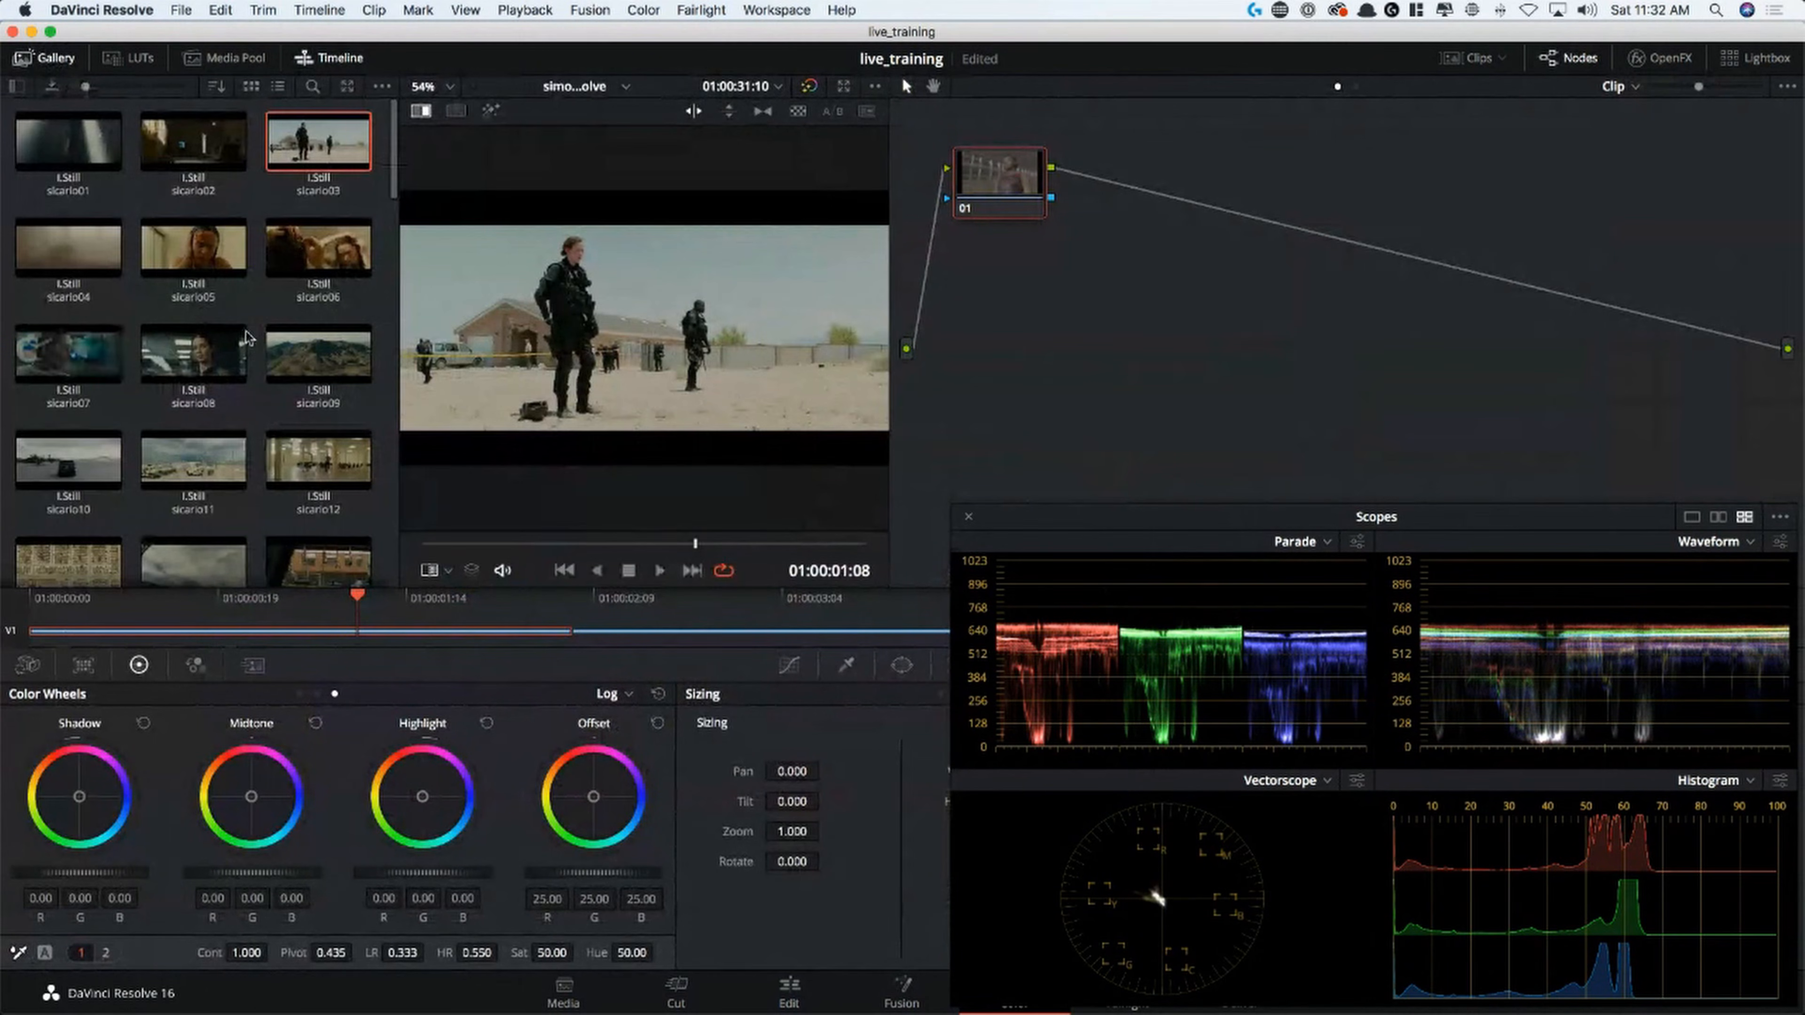
pyautogui.click(358, 370)
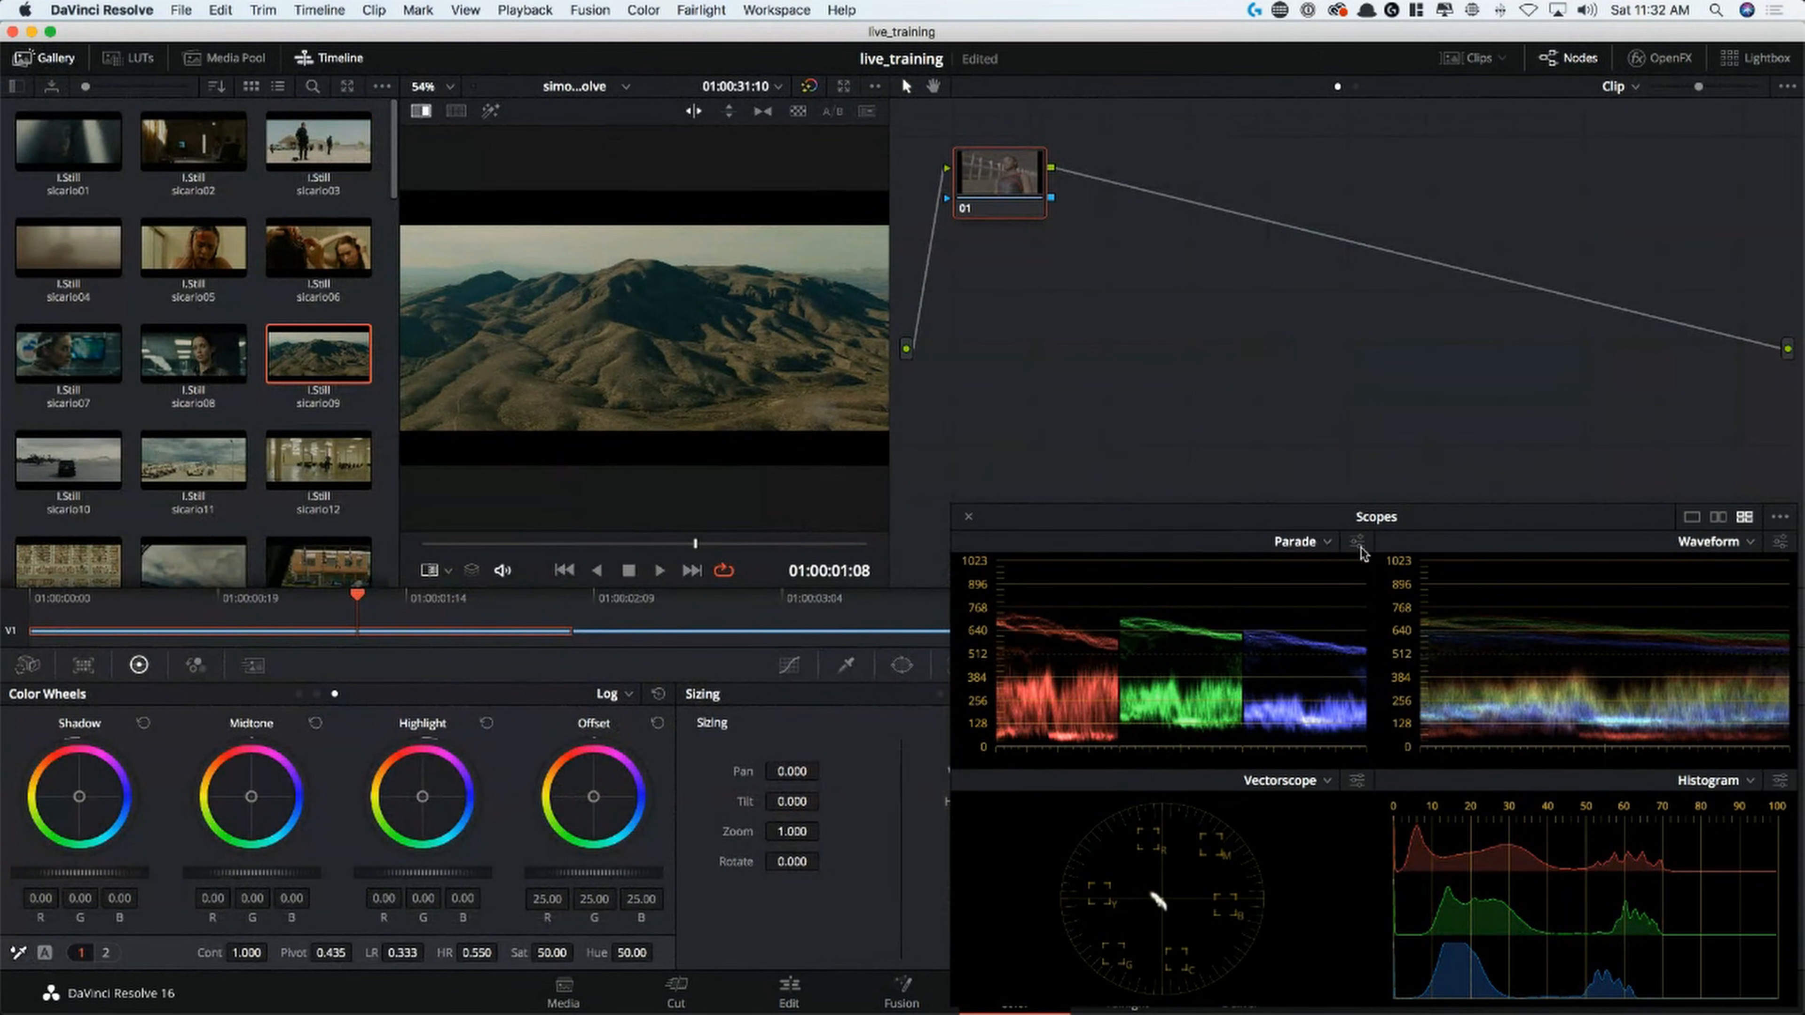
pyautogui.click(71, 565)
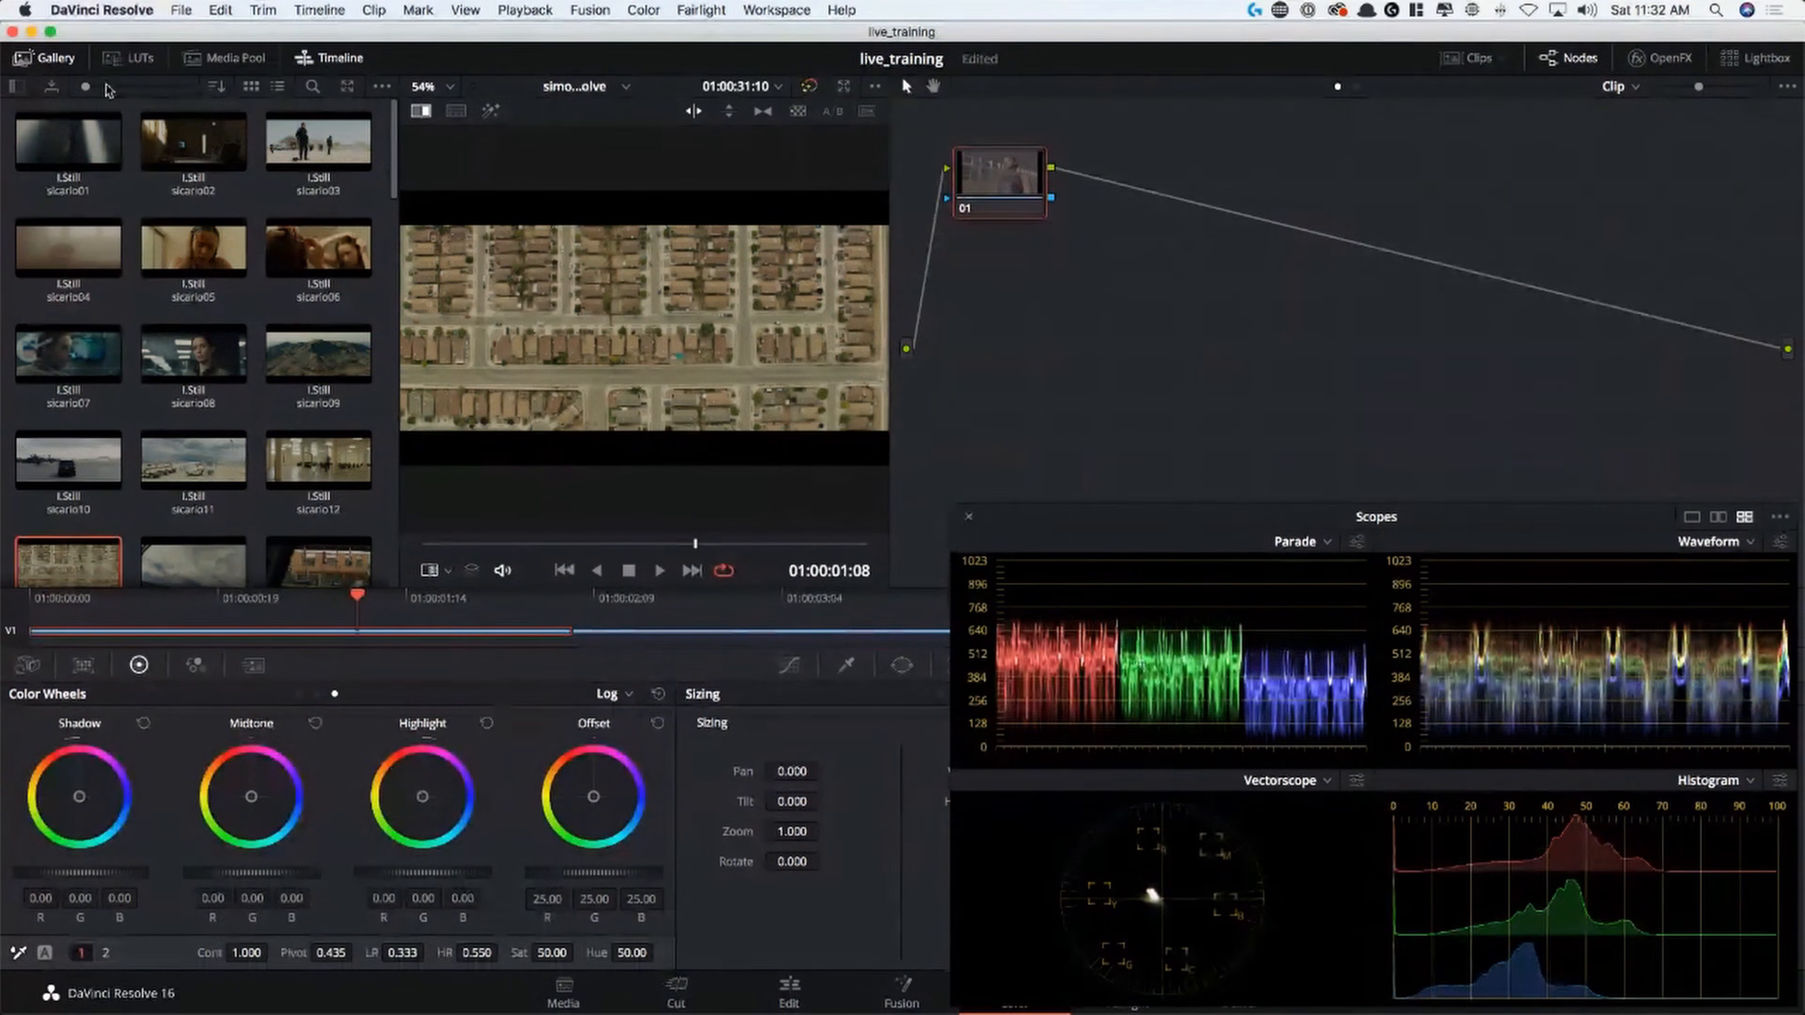
pyautogui.click(58, 63)
pyautogui.click(58, 62)
pyautogui.click(58, 63)
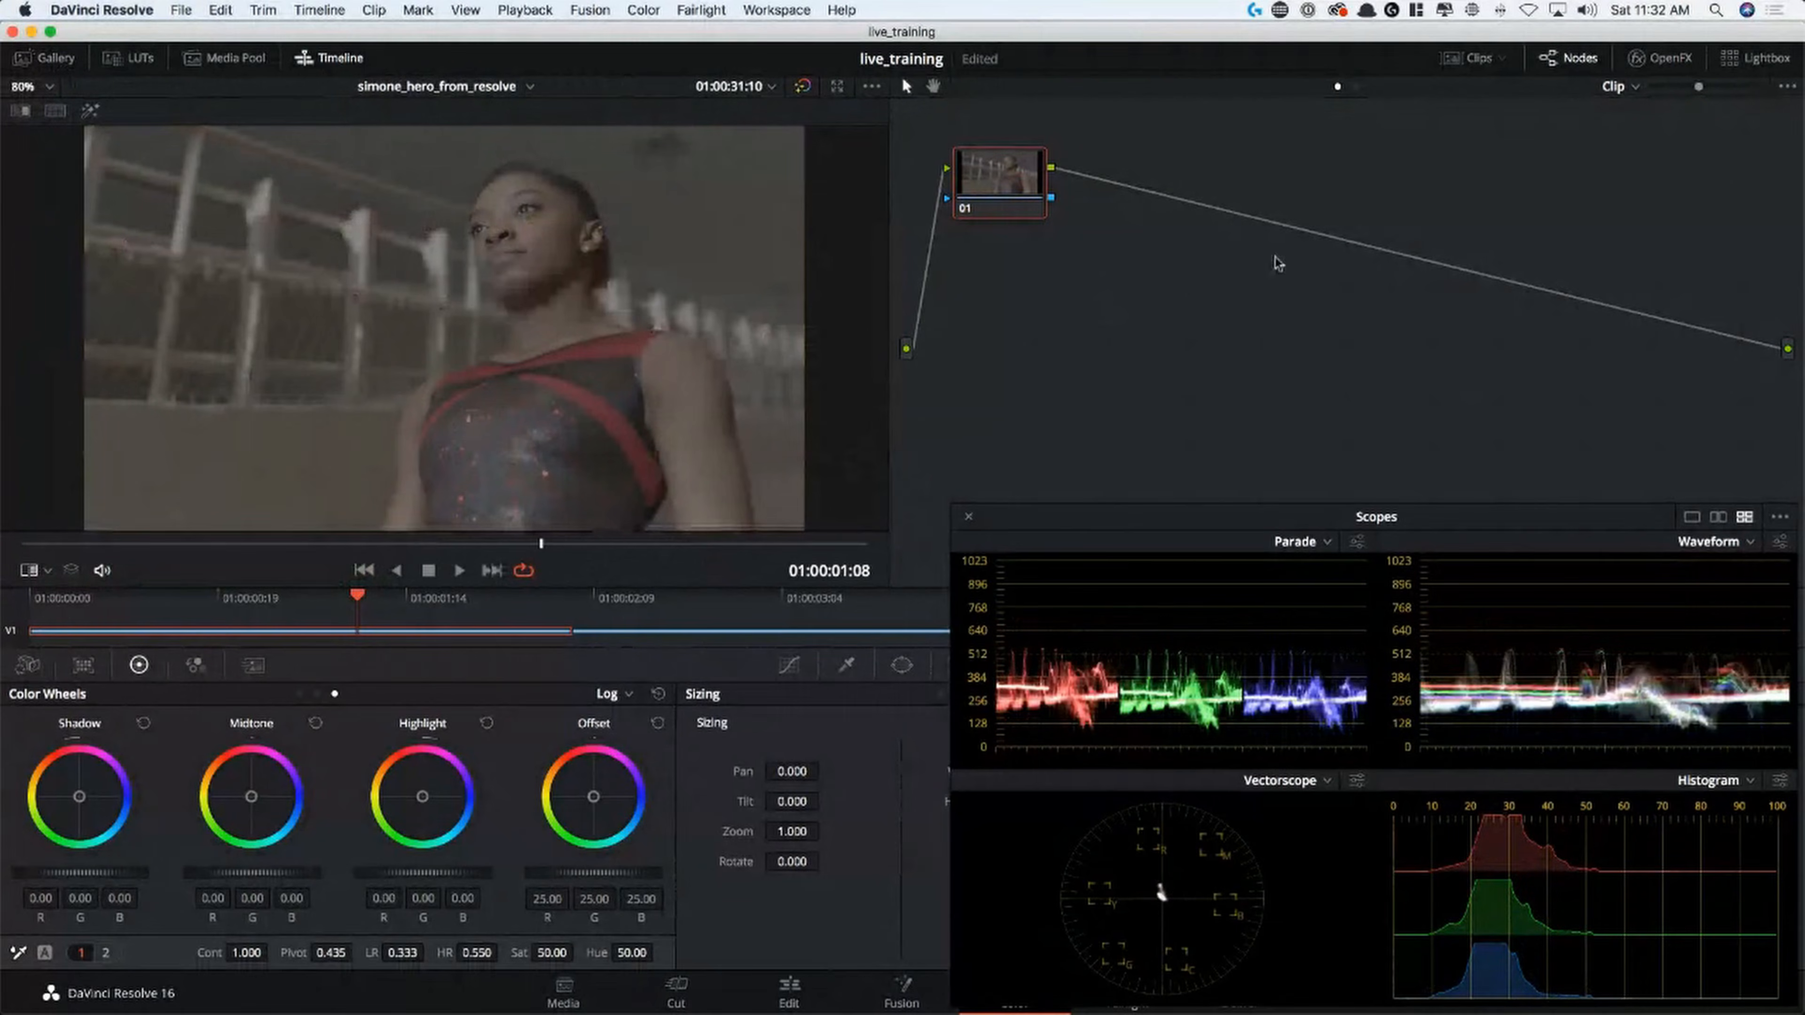
# Add serial node 02, place it directly below node 01, and switch the color wheels to Primaries Wheels
pyautogui.hotkey('alt', 's')
pyautogui.moveTo(1136, 173); pyautogui.dragTo(1015, 271)
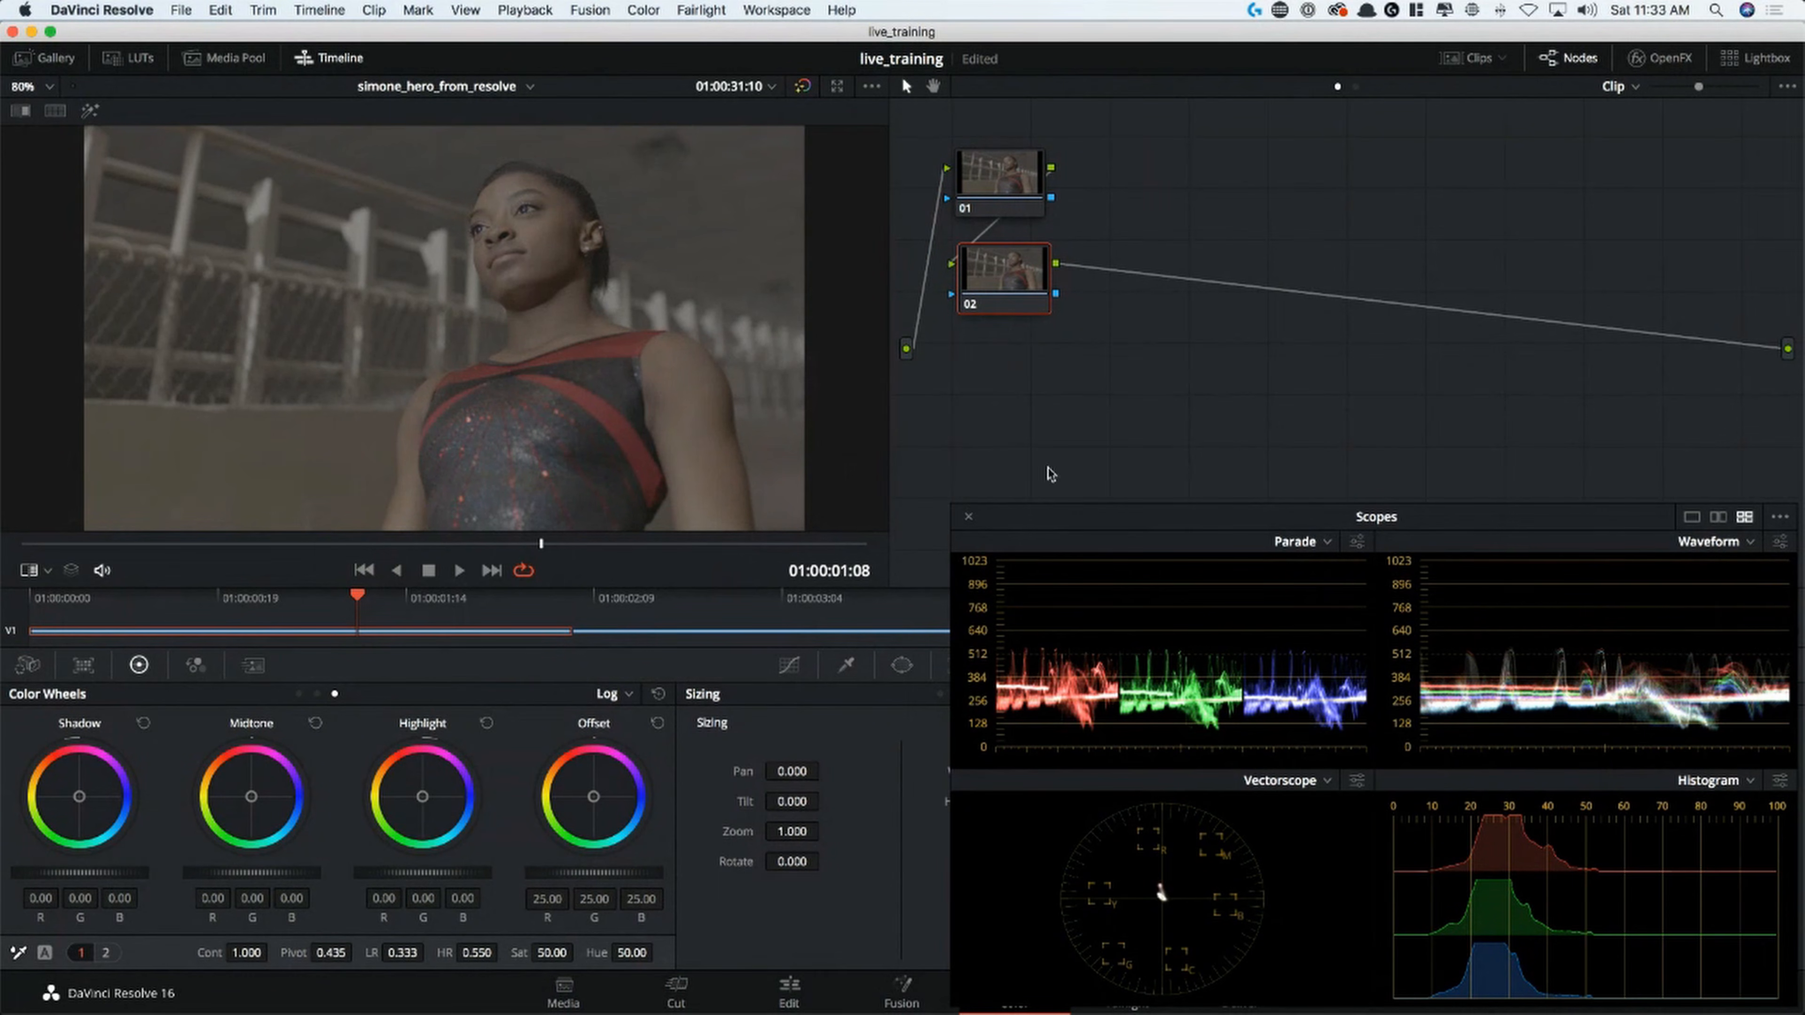
pyautogui.click(298, 694)
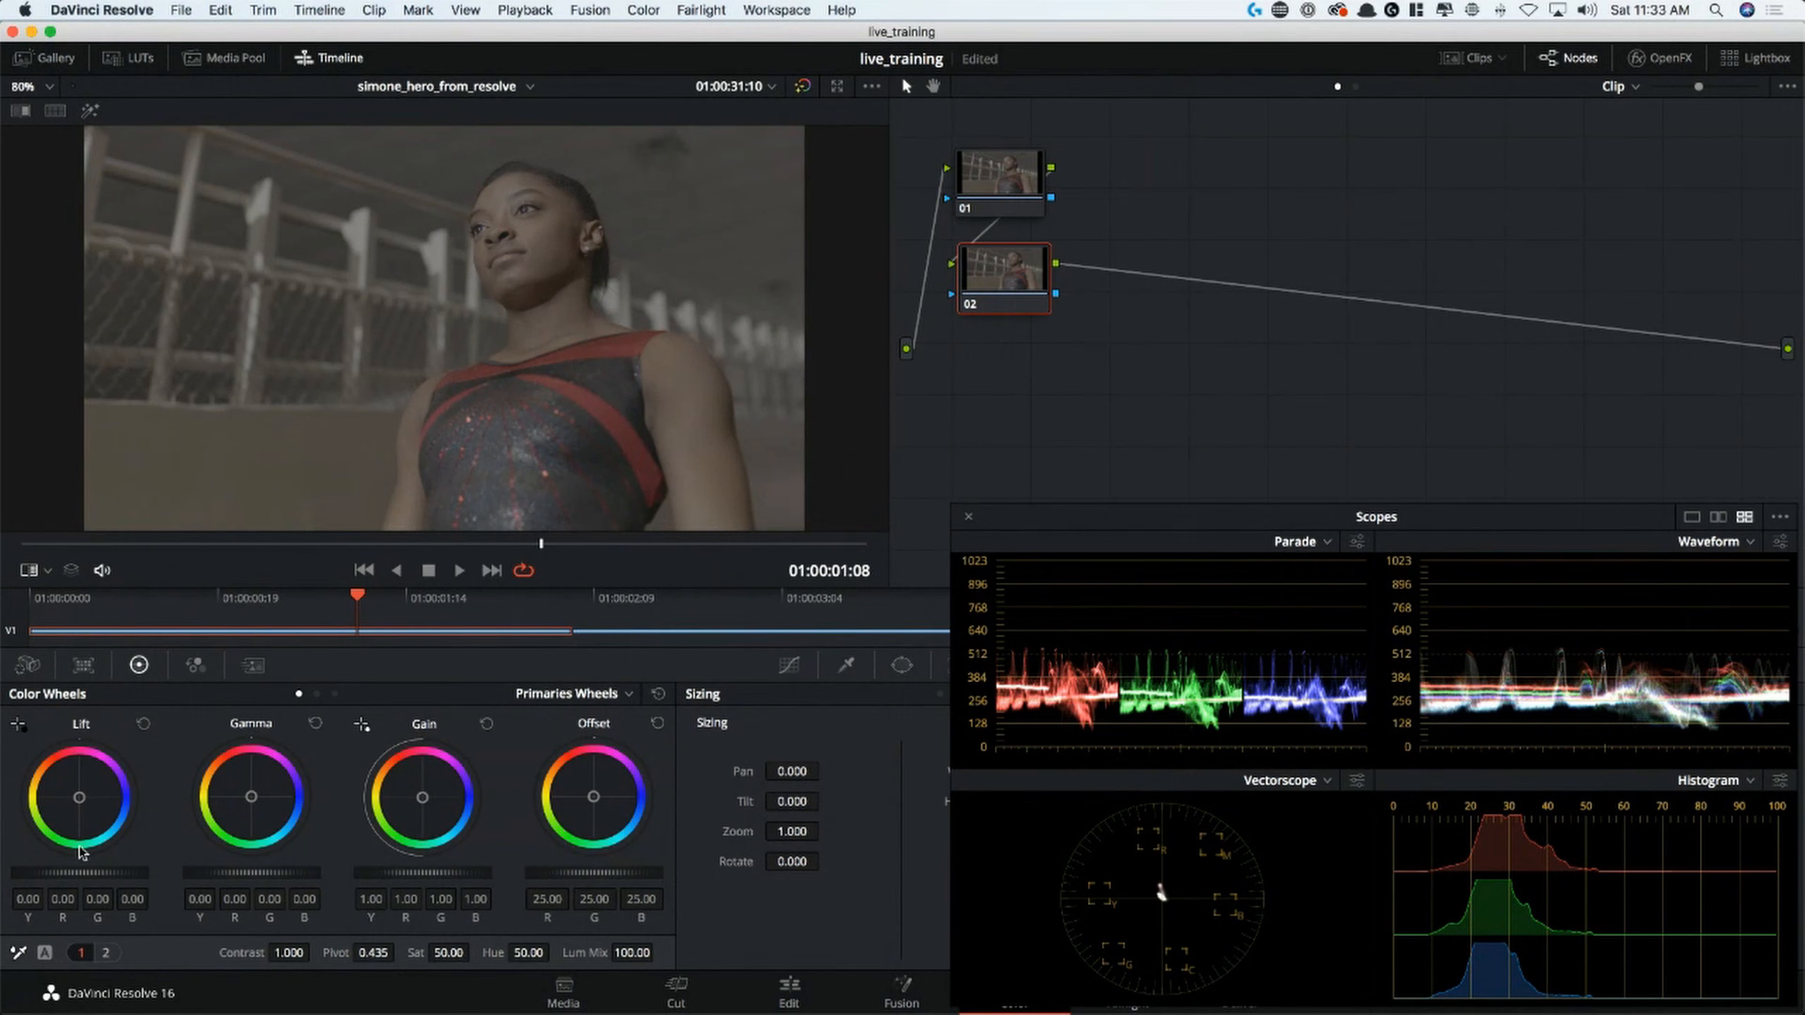
# On node 02, lower the Lift master to -0.04 and raise the Gain master to 1.42, comparing with the node off
pyautogui.moveTo(79, 872); pyautogui.dragTo(51, 873)
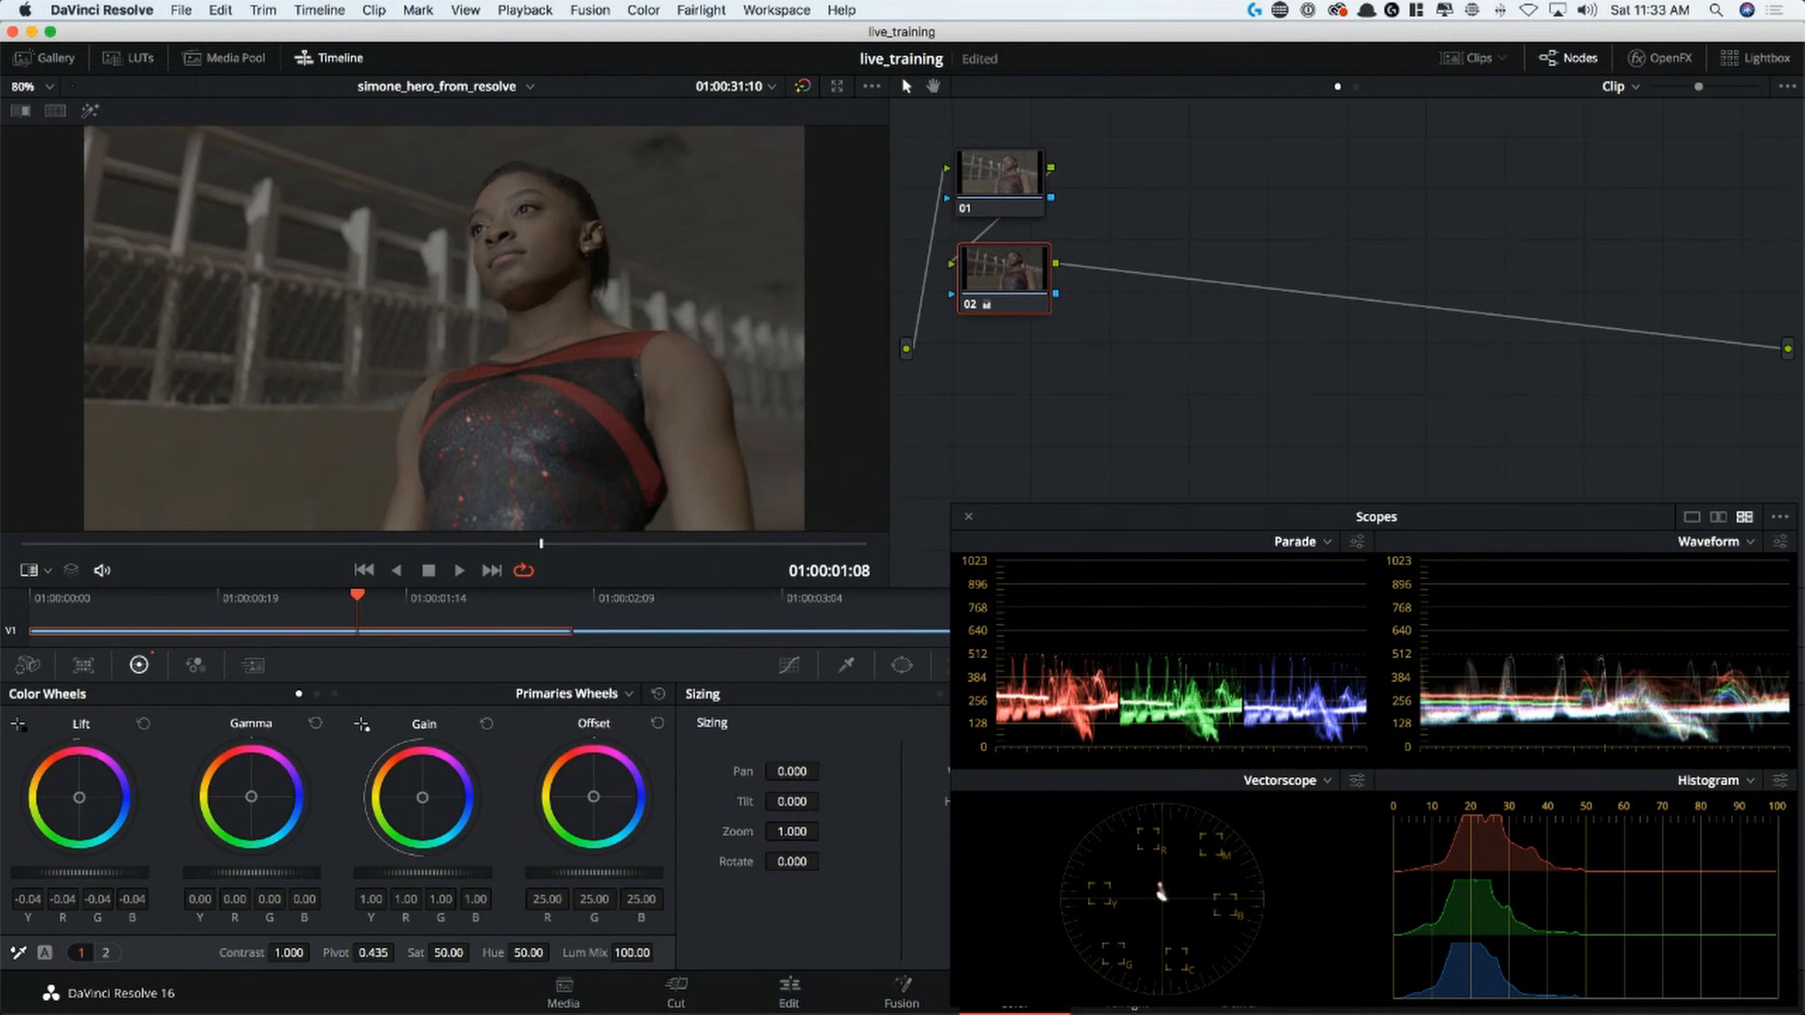
pyautogui.moveTo(423, 873); pyautogui.dragTo(482, 873)
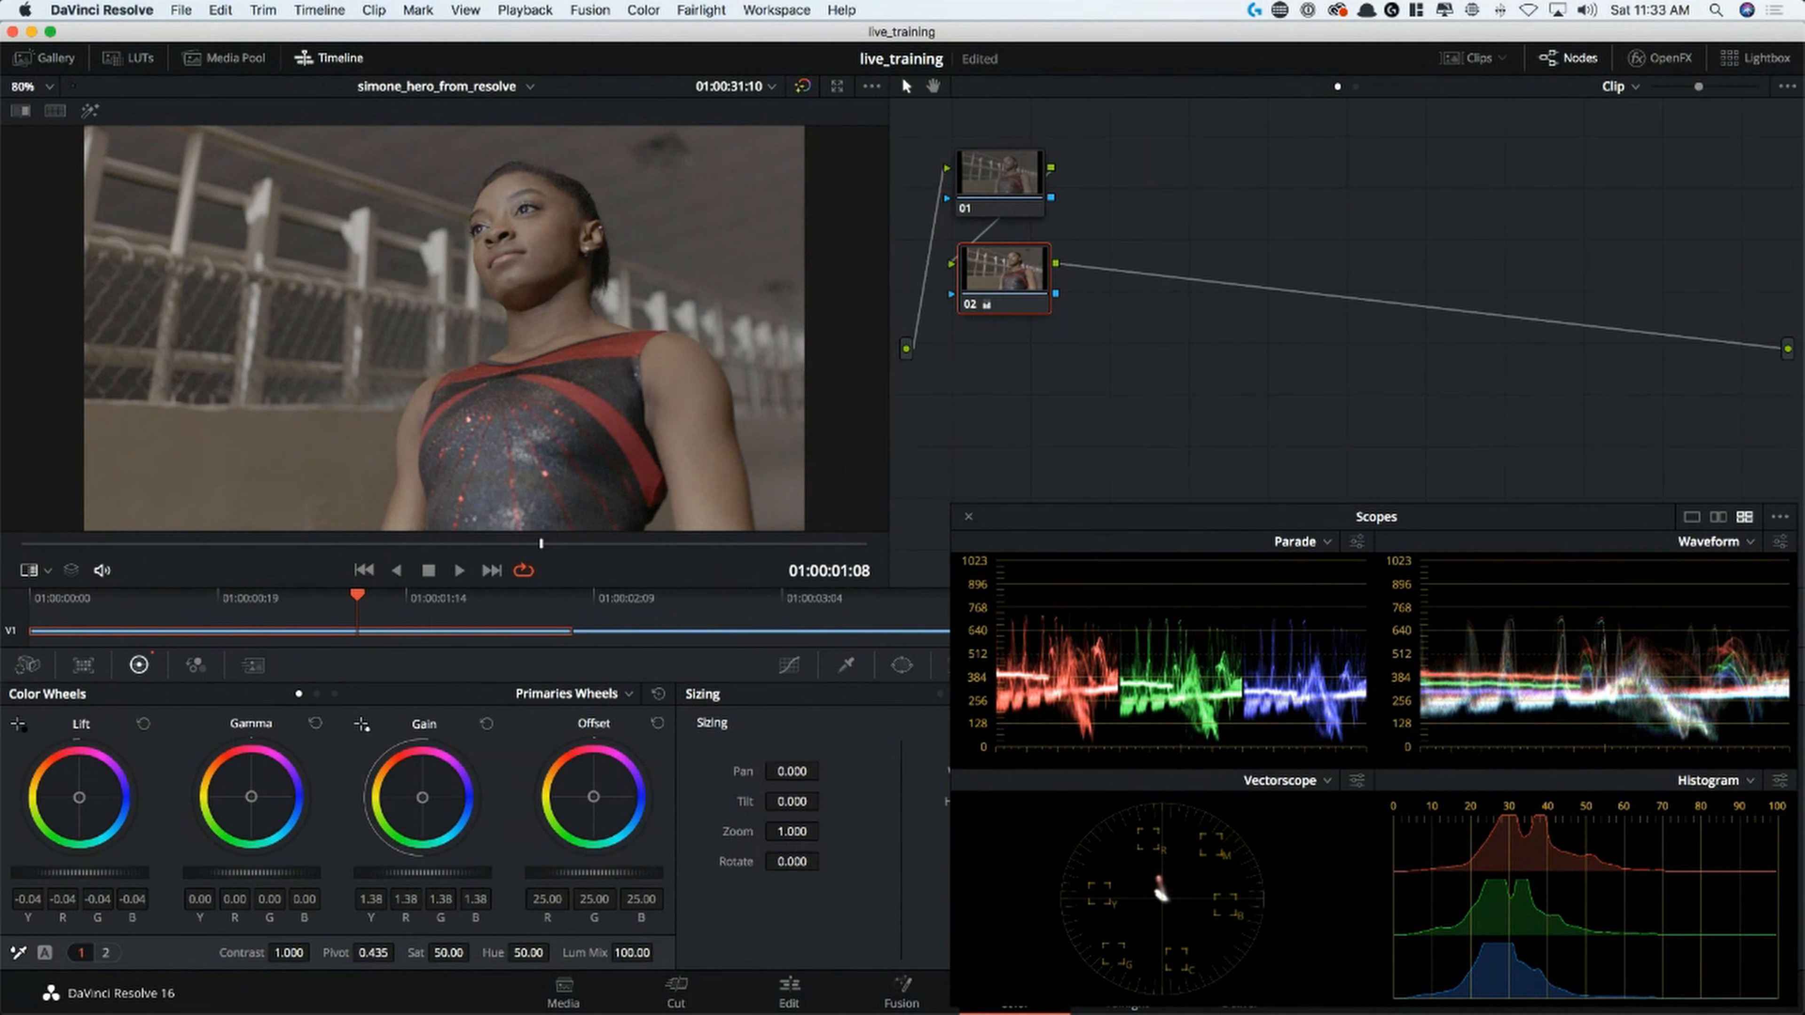
pyautogui.press('super+d')
pyautogui.press('super+d')
pyautogui.press('super+d')
pyautogui.press('super+d')
pyautogui.moveTo(441, 874); pyautogui.dragTo(450, 874)
pyautogui.press('super+d')
pyautogui.press('super+d')
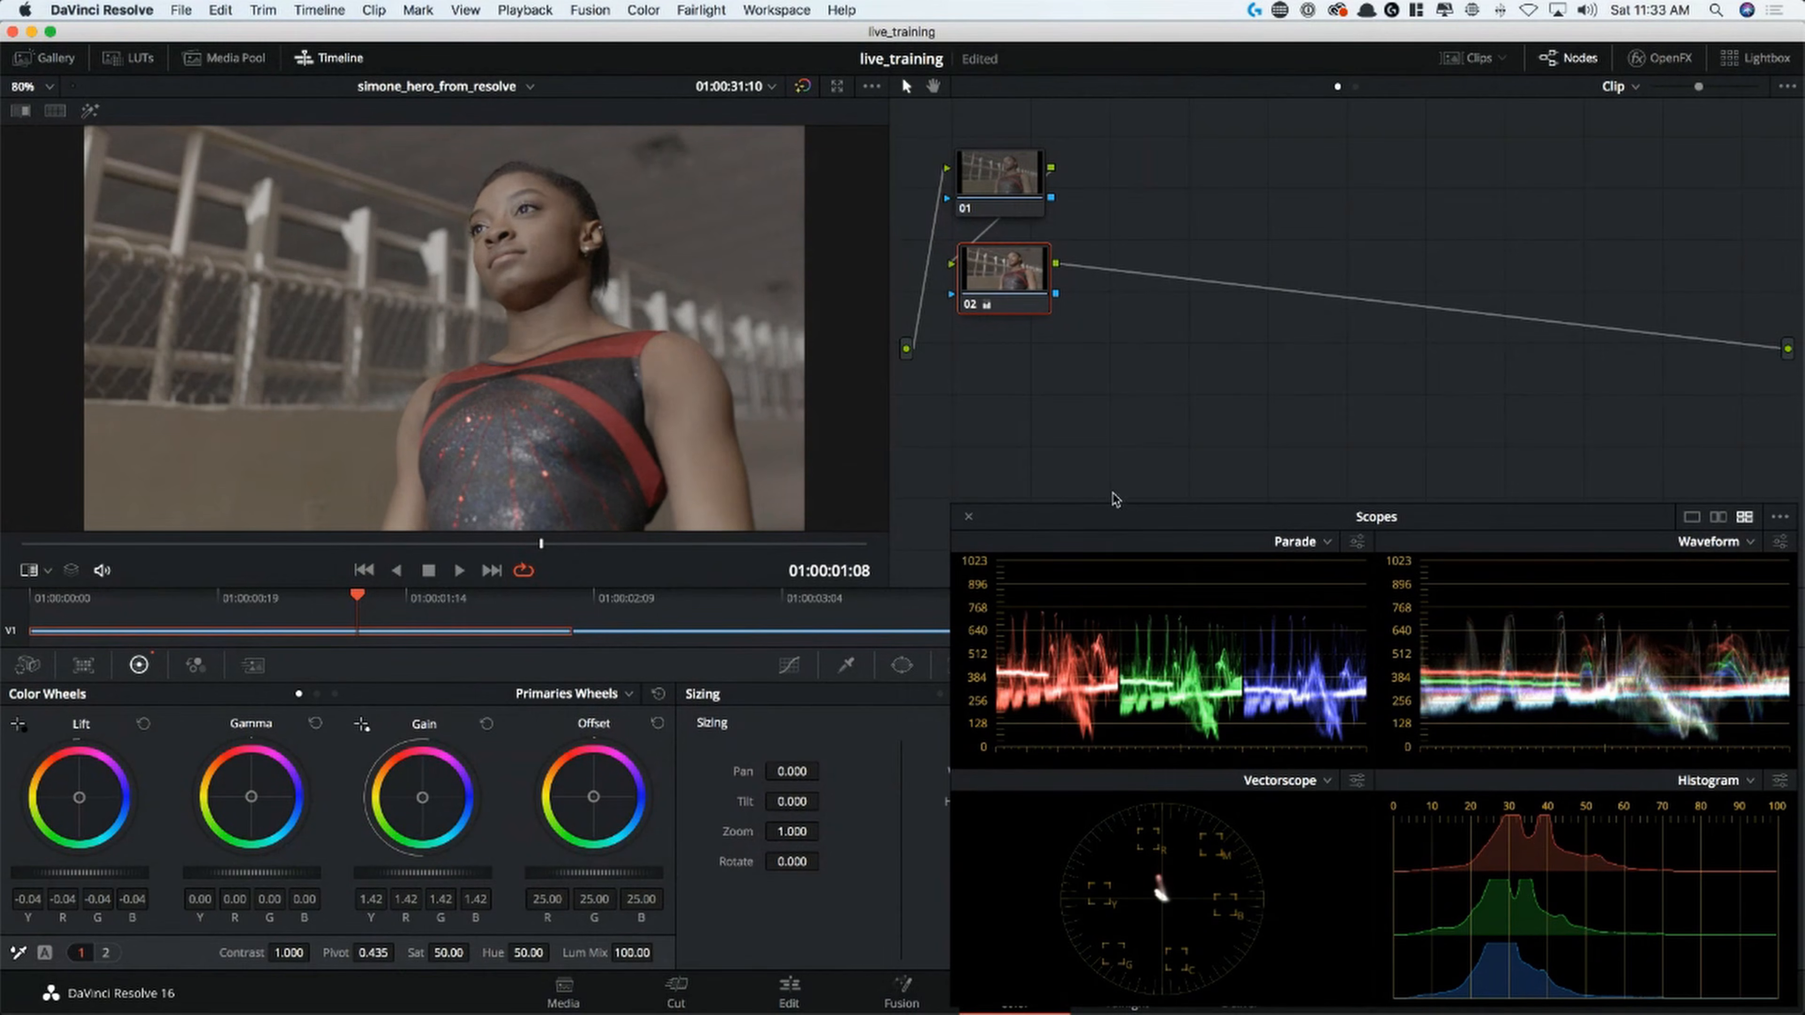
# Compare the clip with node 02 off and on again, and raise its saturation to 100
pyautogui.press('super+d')
pyautogui.press('super+d')
pyautogui.press('super+d')
pyautogui.press('super+d')
pyautogui.moveTo(475, 953); pyautogui.dragTo(853, 953)
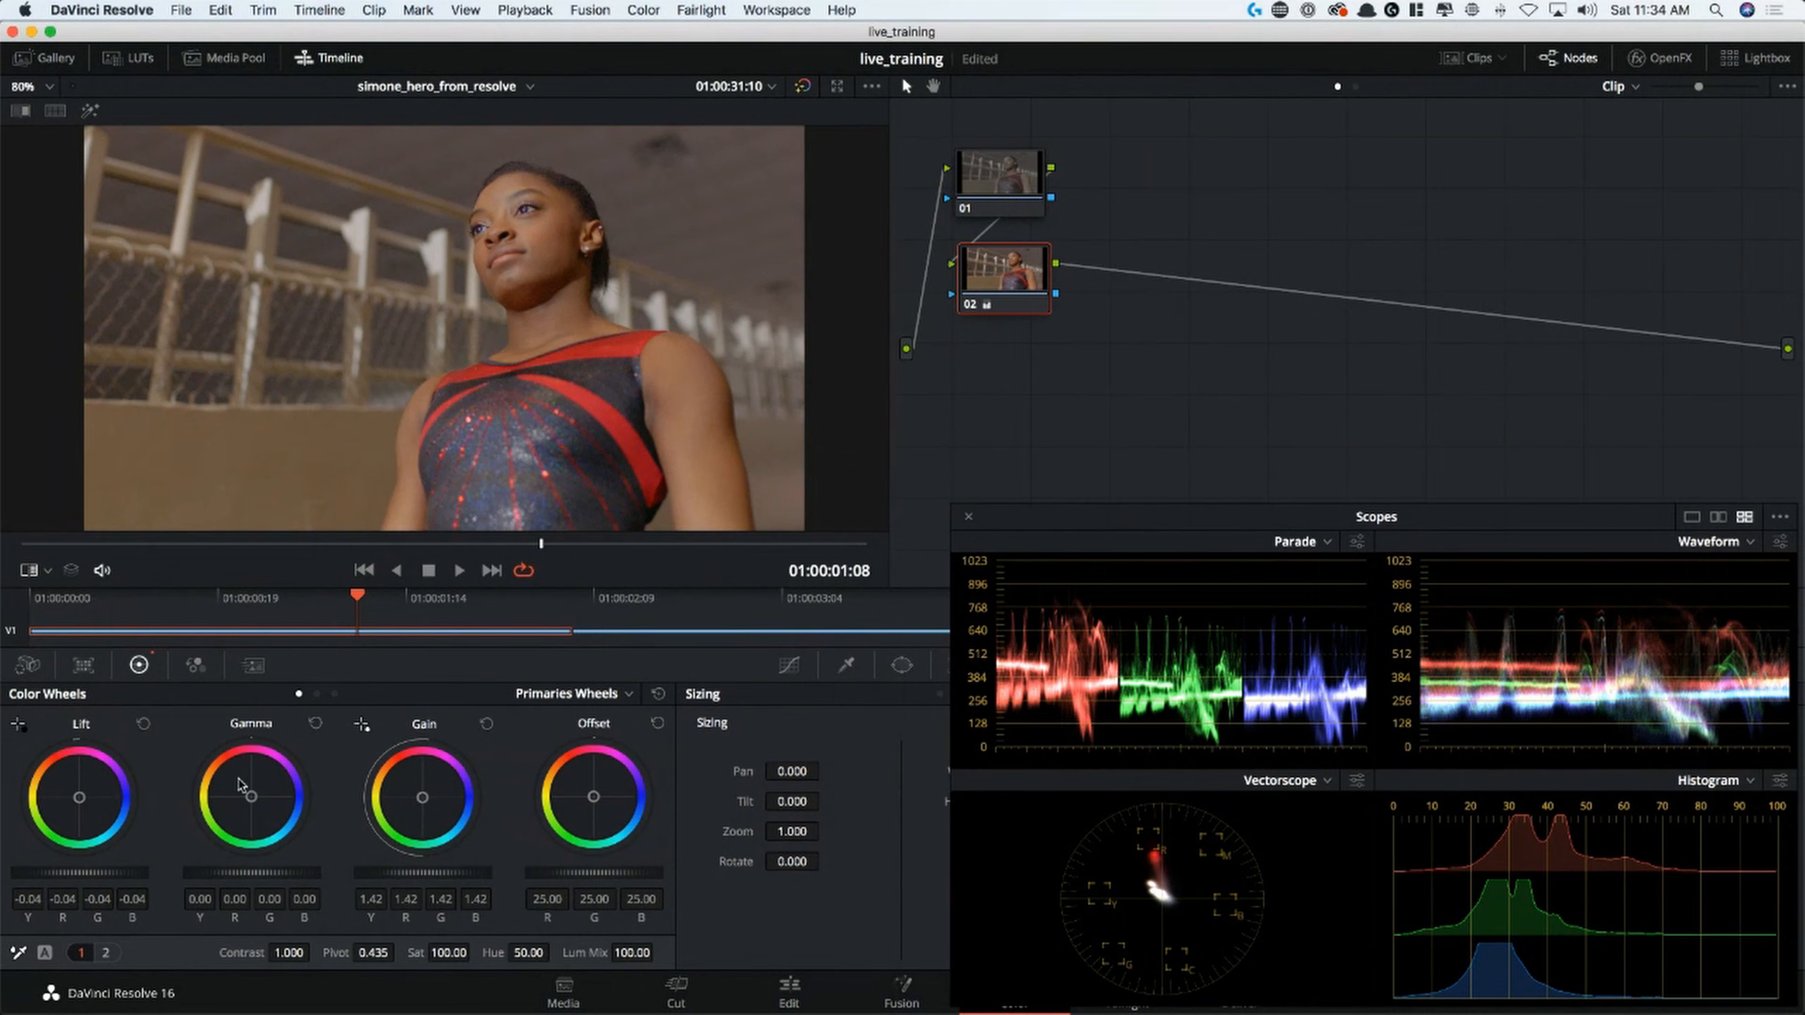
# Shift node 02's Gamma balance toward blue, with red at -0.02 and blue at 0.01, and compare the clip with grades bypassed
pyautogui.click(258, 785)
pyautogui.moveTo(263, 814); pyautogui.dragTo(265, 817)
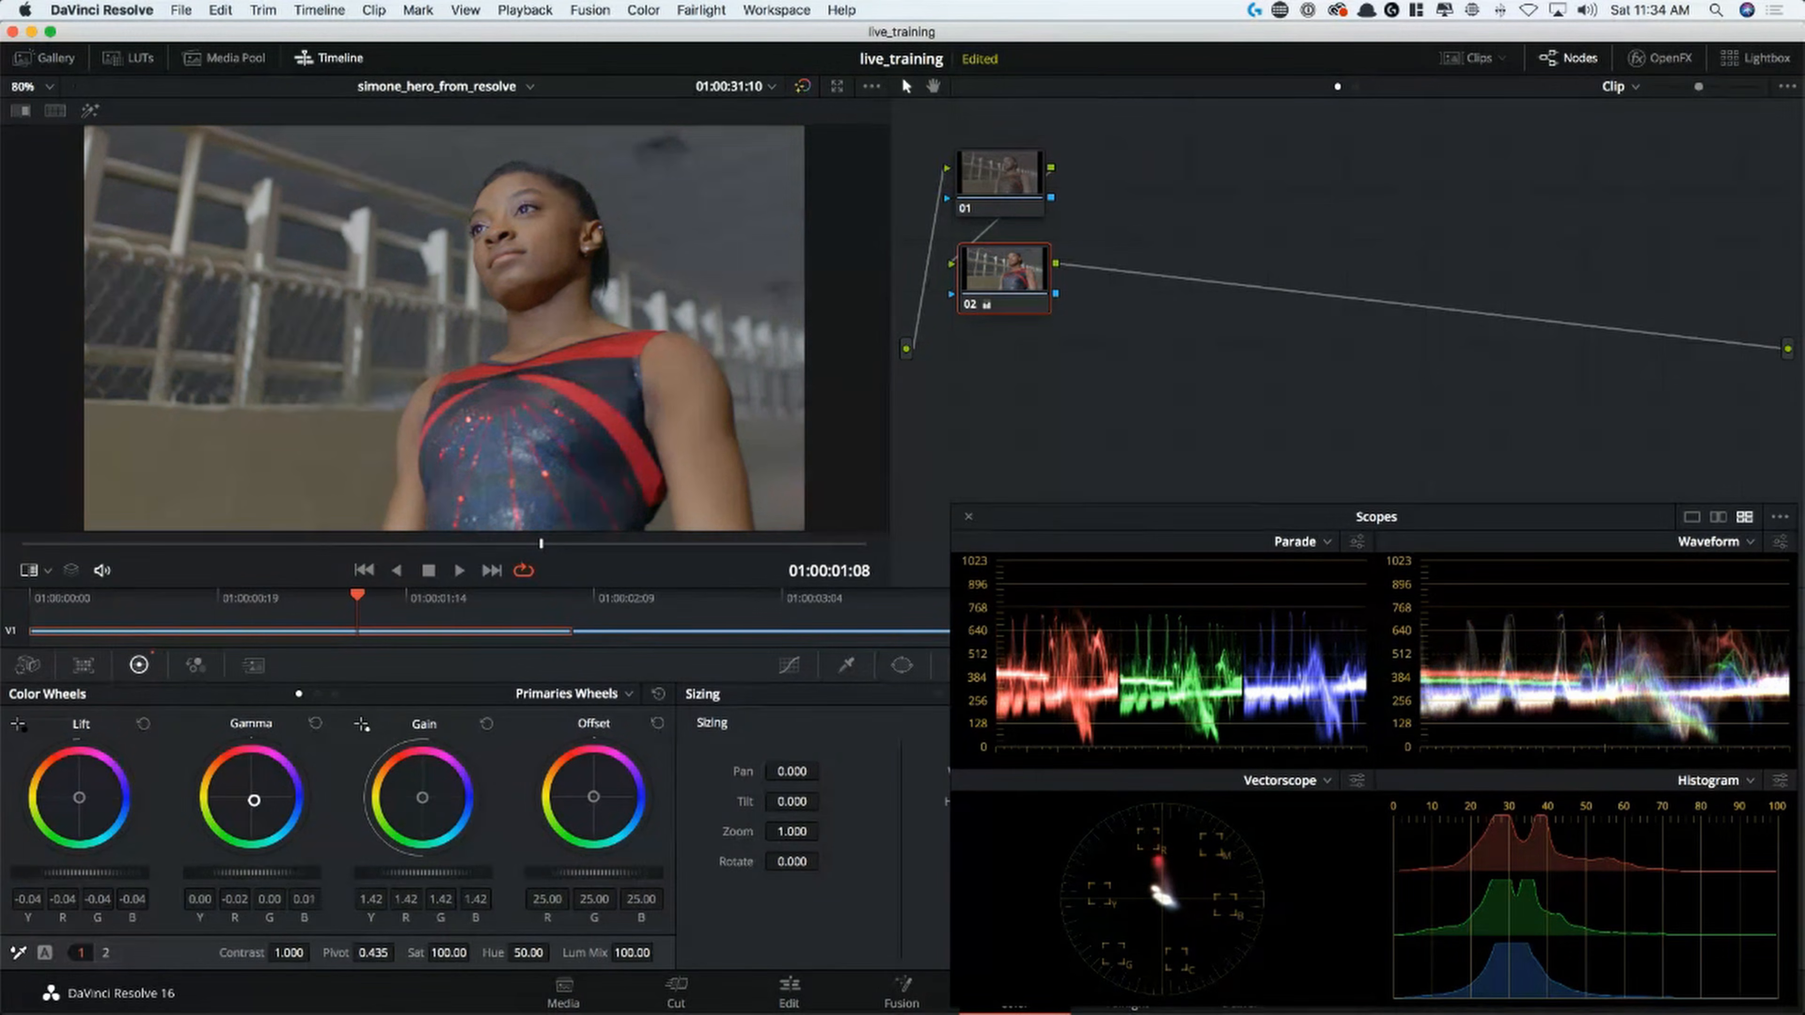
pyautogui.press('super+d')
pyautogui.press('super+d')
pyautogui.press('super+d')
pyautogui.press('super+d')
# Compare the picture and scopes with and without the Gamma balance shift by undoing and redoing it
pyautogui.press('super+z')
pyautogui.press('super+z')
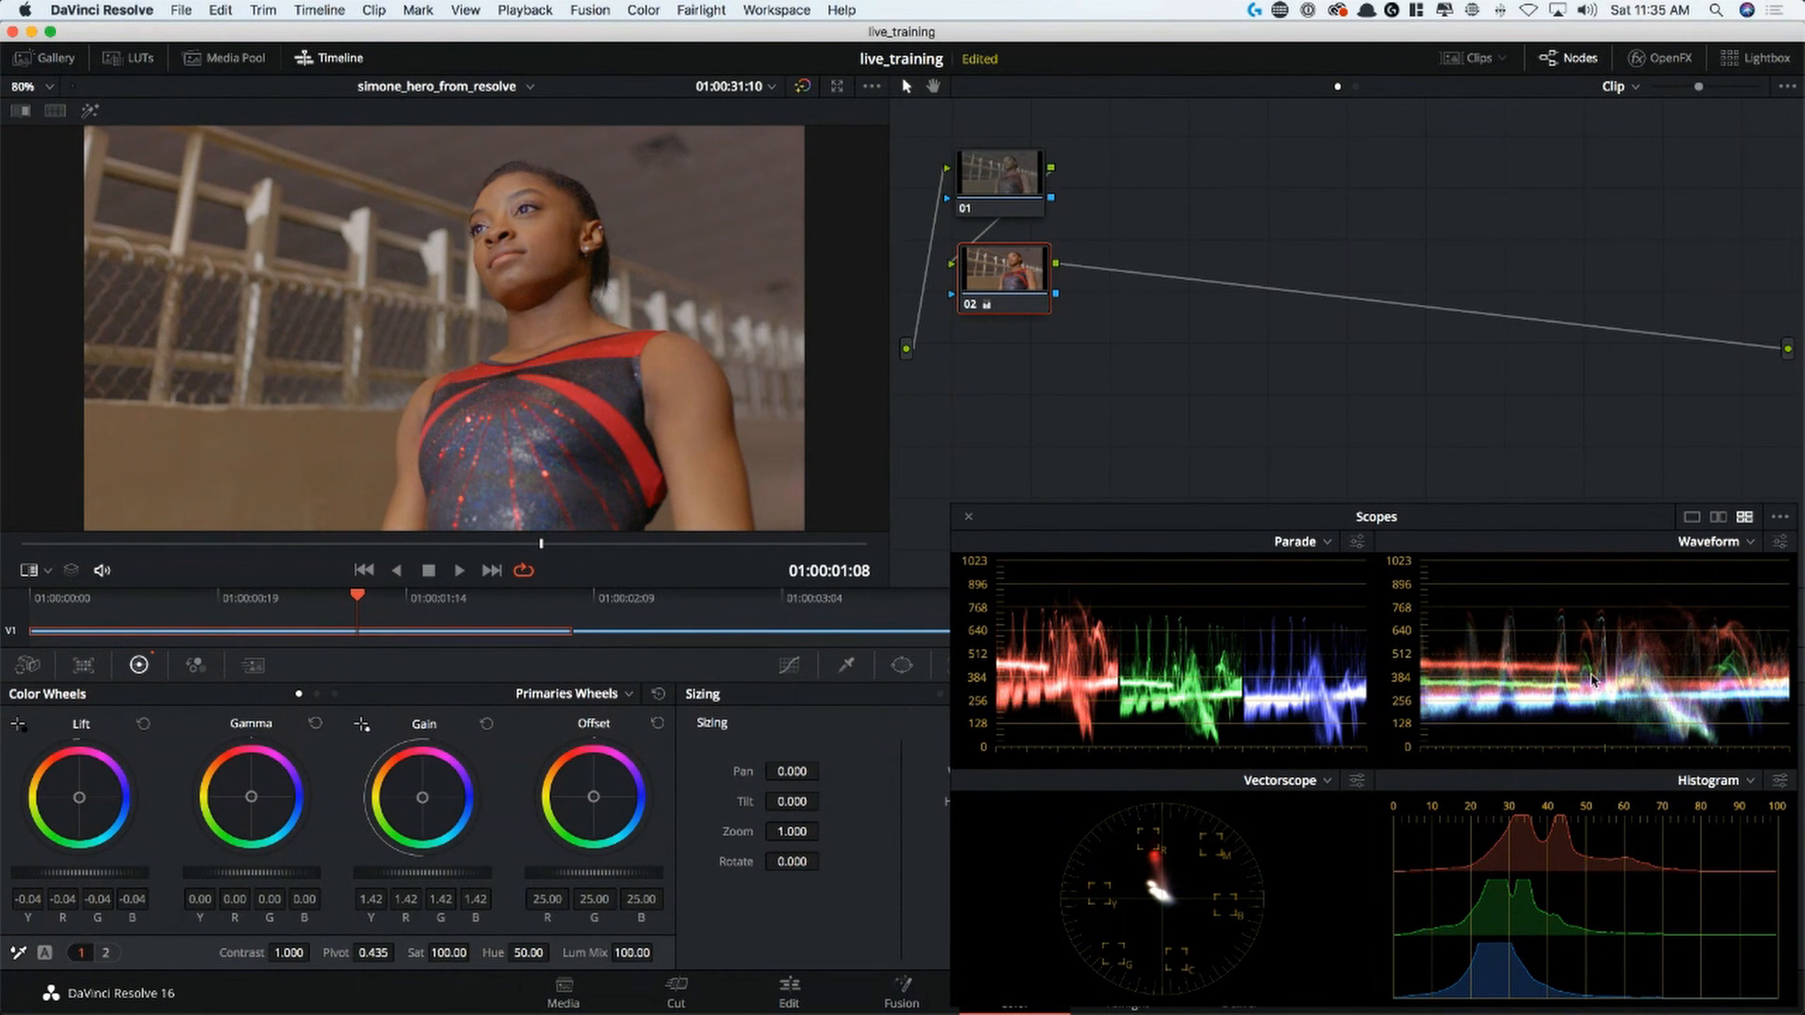
pyautogui.press('super+shift+z')
pyautogui.press('super+shift+z')
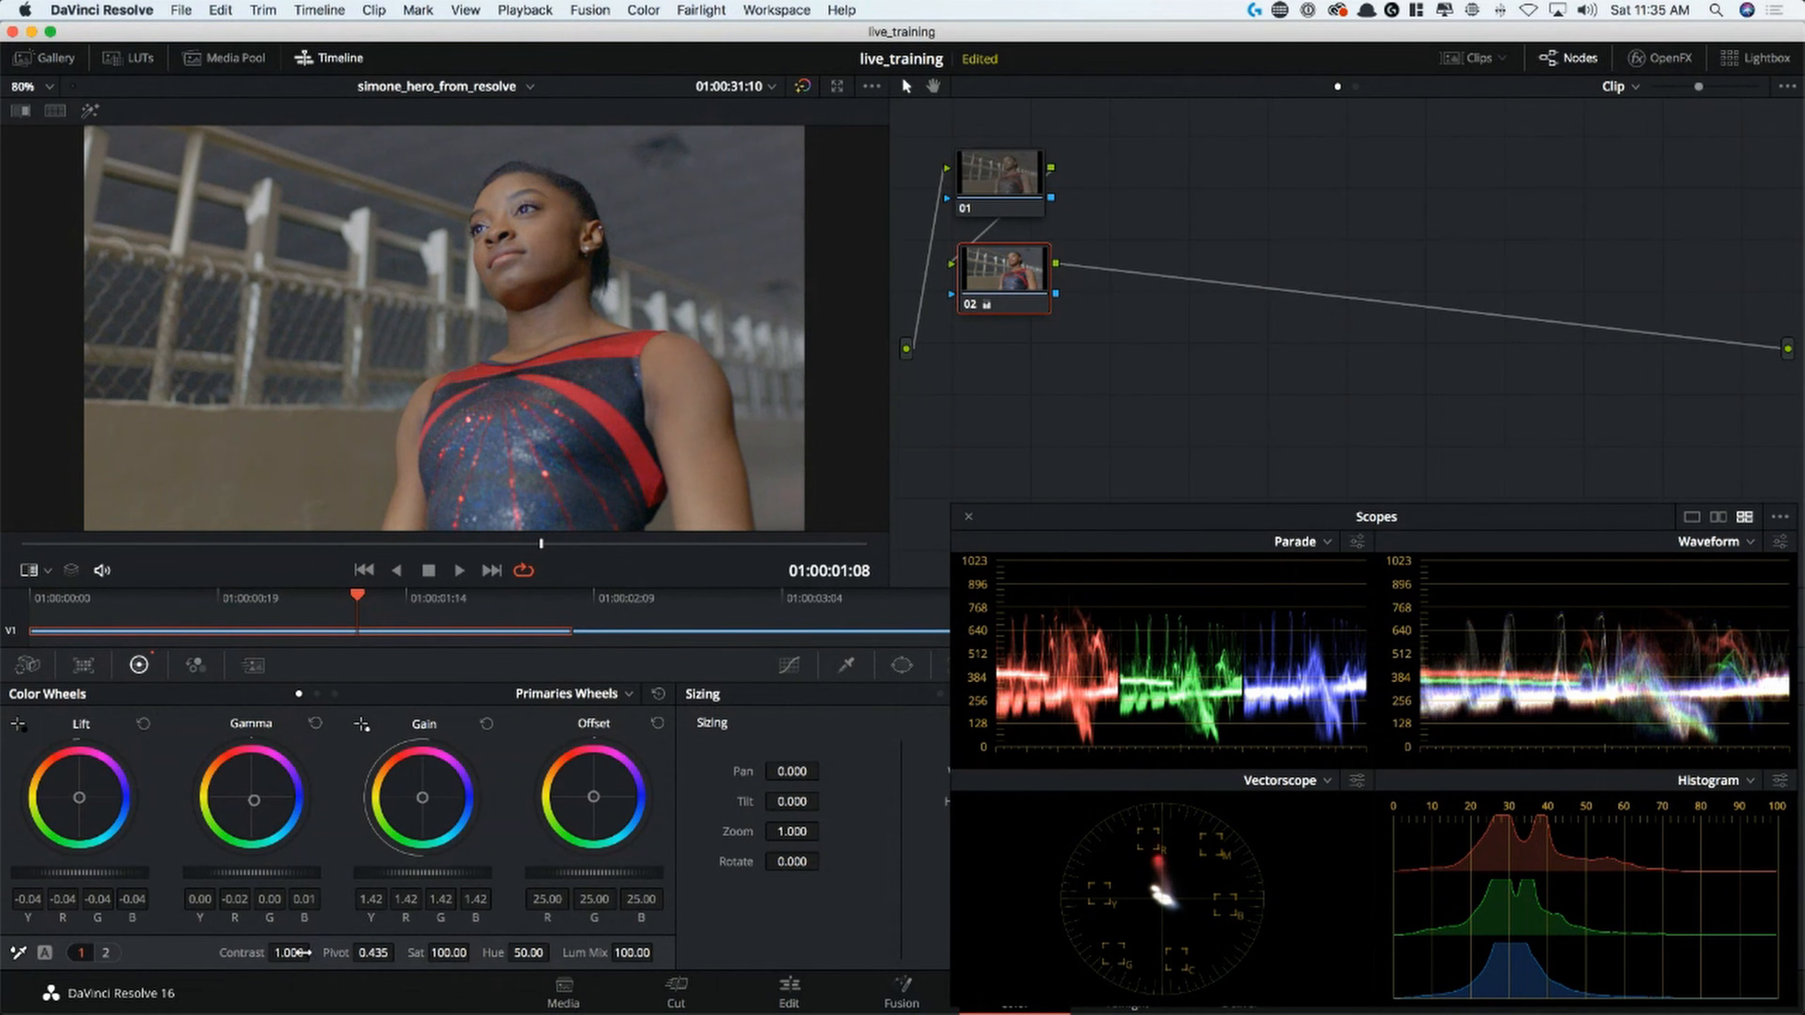
# On node 02, raise the contrast to 1.308, the Lift master to -0.02, and lower the Gain master to 1.35
pyautogui.moveTo(289, 956); pyautogui.dragTo(315, 952)
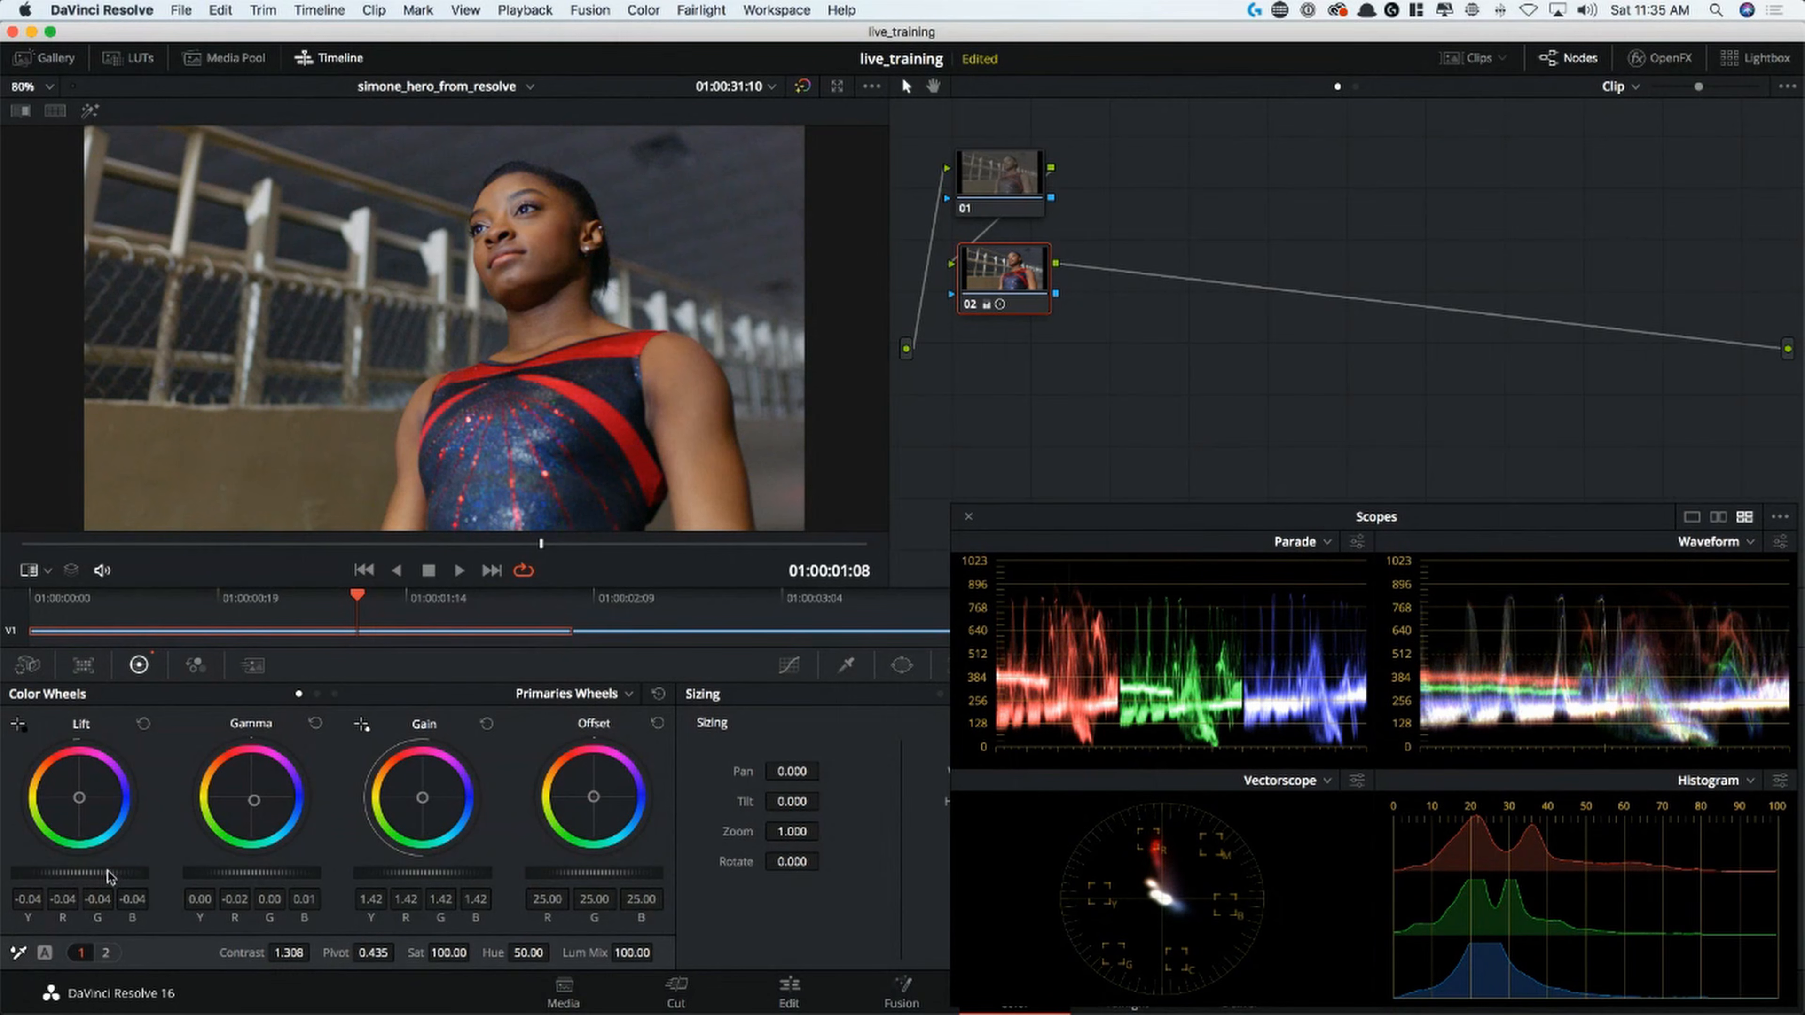
pyautogui.moveTo(78, 871); pyautogui.dragTo(107, 871)
pyautogui.moveTo(423, 871)
pyautogui.mouseDown()
pyautogui.moveTo(401, 871)
pyautogui.moveTo(438, 869)
pyautogui.mouseUp()
# Compare the graded clip with the bypassed original in both the normal and the enlarged viewer
pyautogui.press('super+d')
pyautogui.press('super+d')
pyautogui.press('super+d')
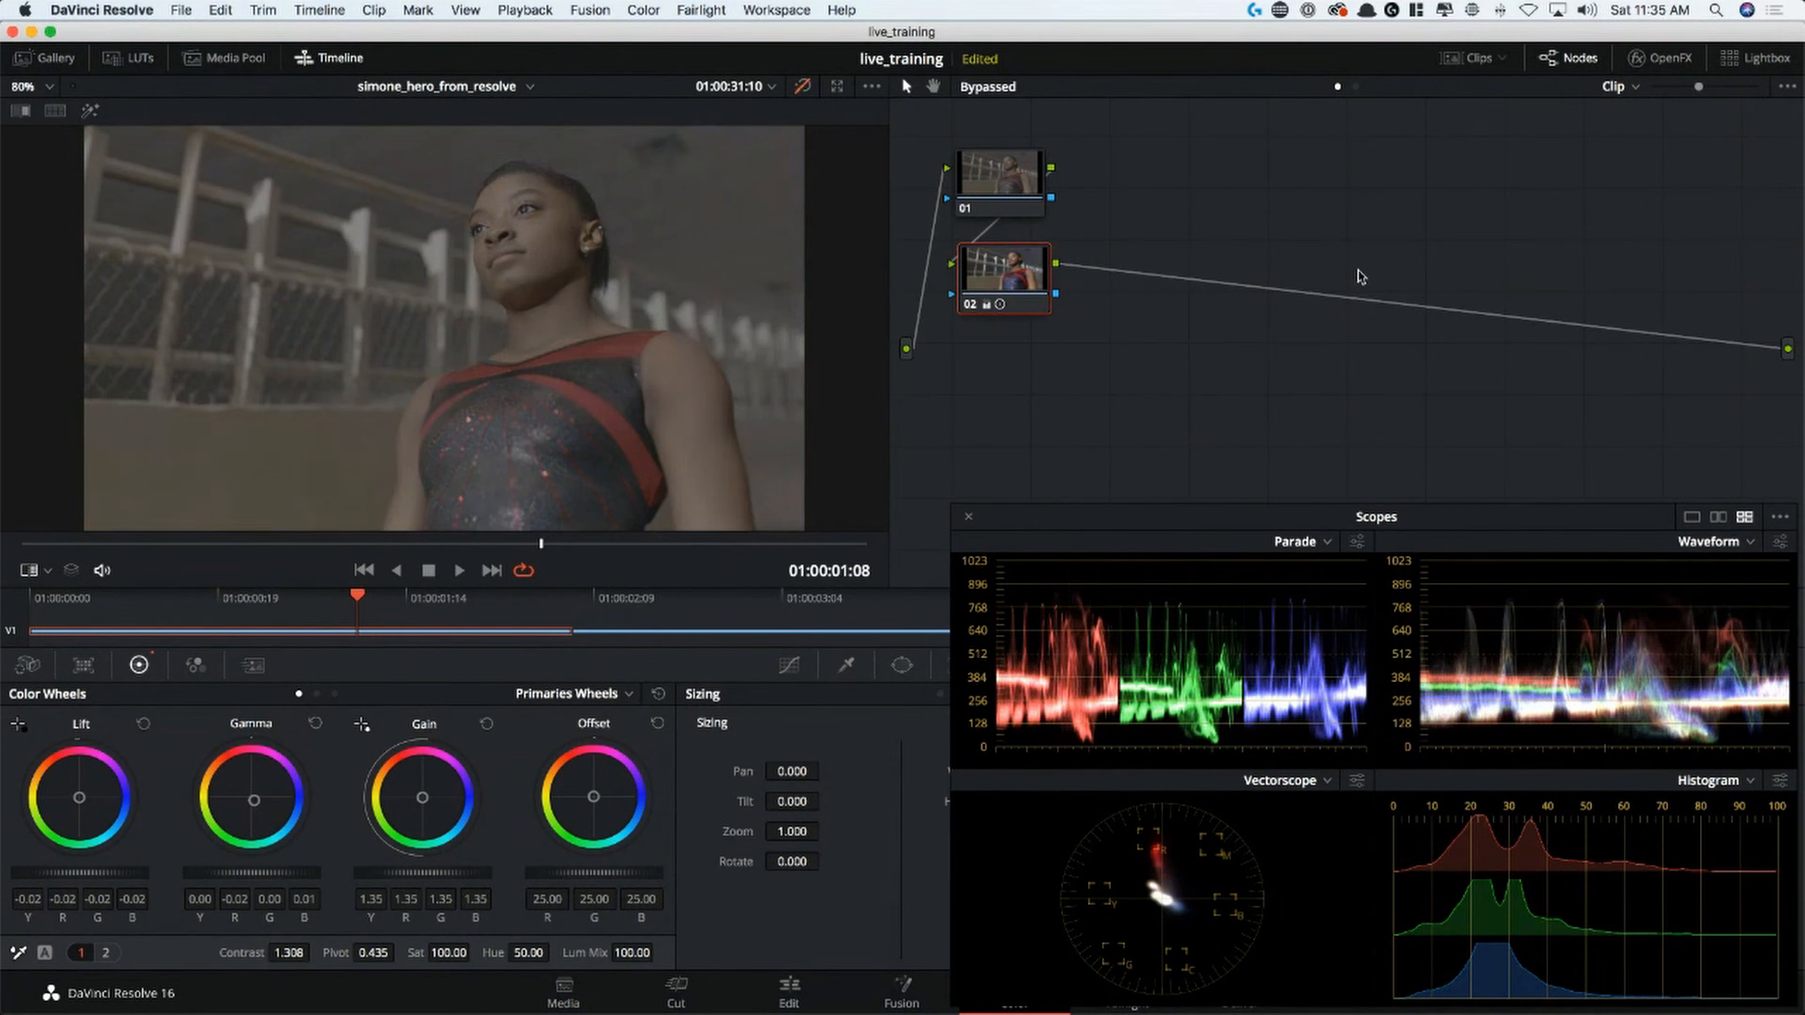
pyautogui.press('super+d')
pyautogui.hotkey('alt', 'f')
pyautogui.press('super+d')
pyautogui.press('super+d')
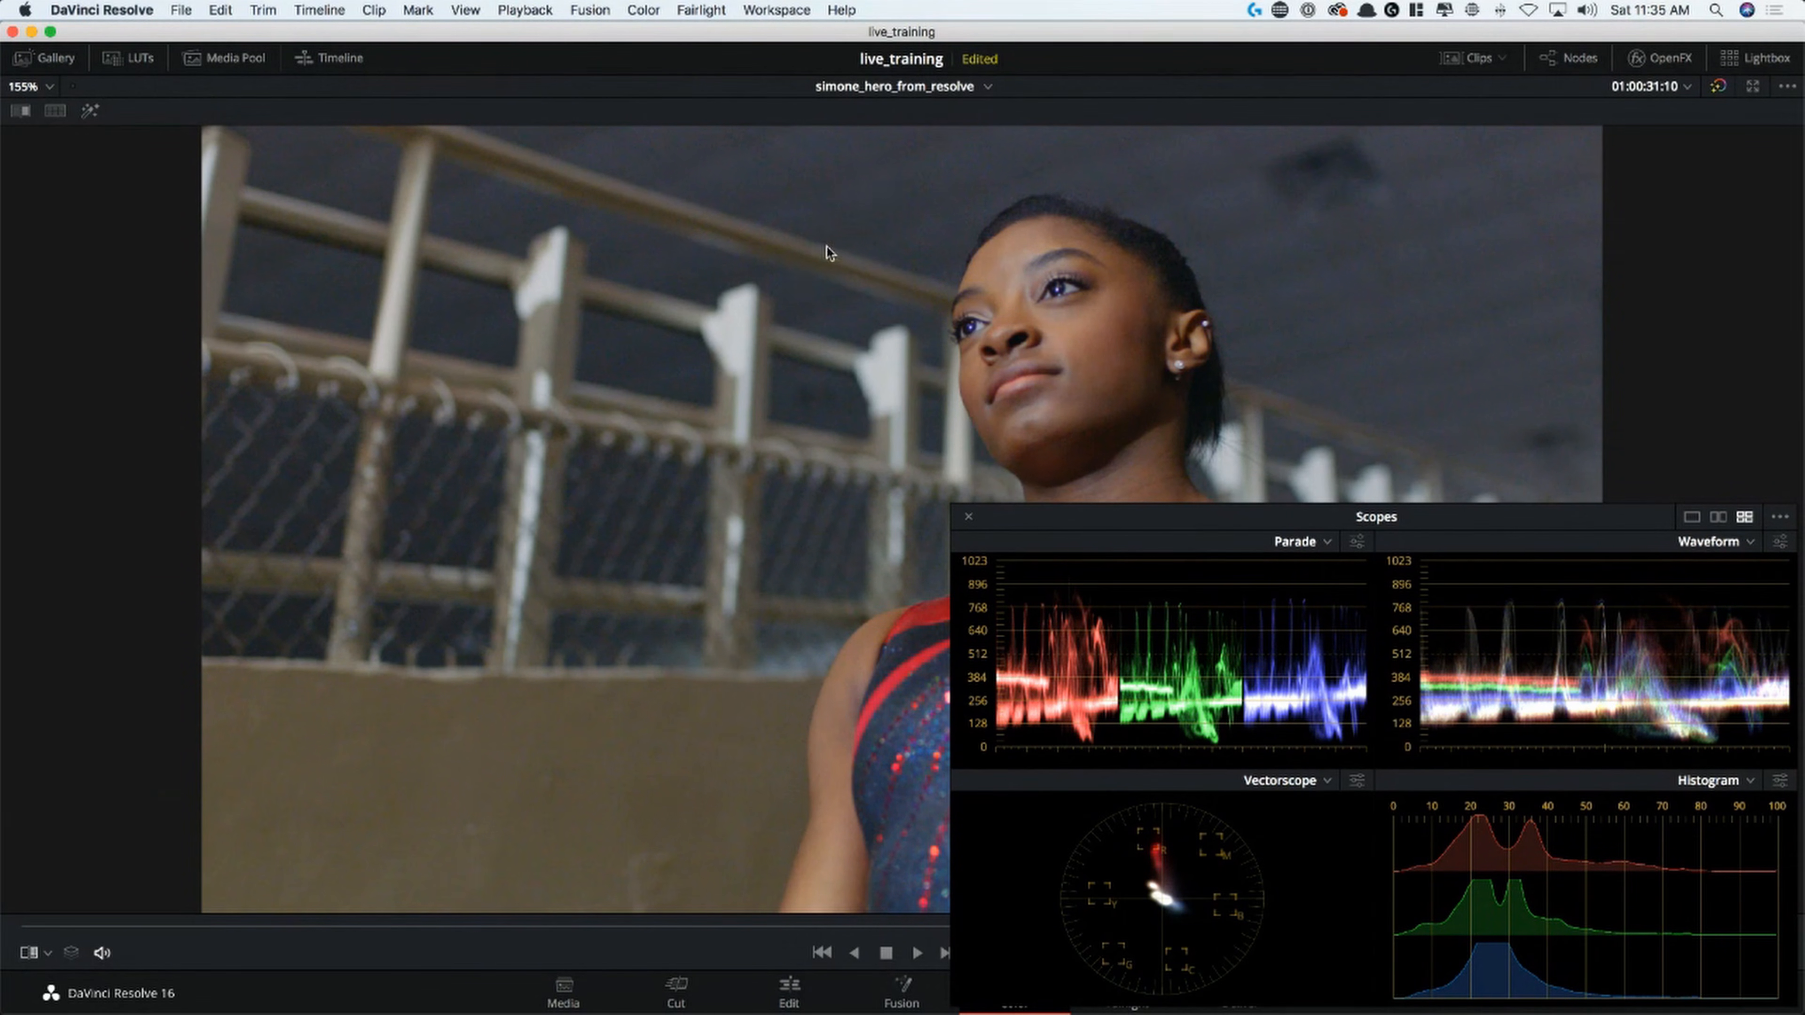
pyautogui.hotkey('alt', 'f')
pyautogui.press('super+d')
pyautogui.press('super+d')
pyautogui.hotkey('alt', 'f')
pyautogui.hotkey('alt', 'f')
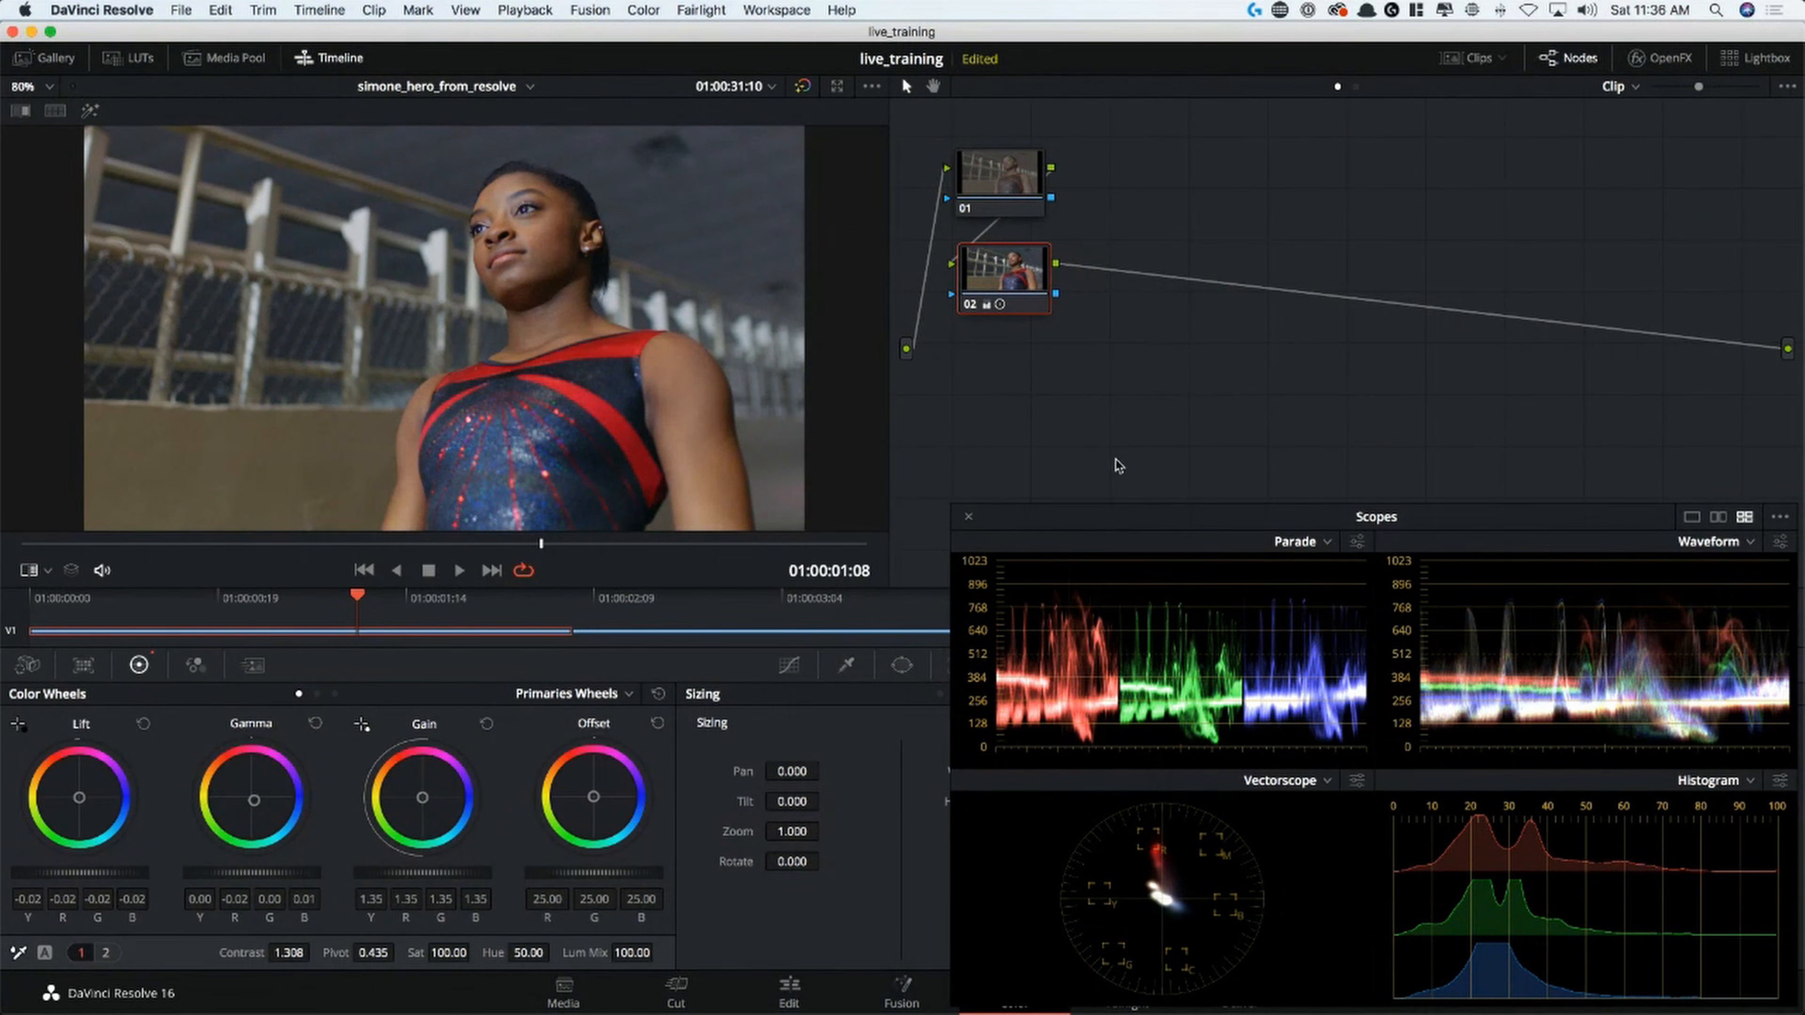
# Fine-tune node 02's balance to Lift blue -0.03 and Gain red 1.36, green 1.34, blue 1.32, comparing with the grade off
pyautogui.hotkey('alt', 's')
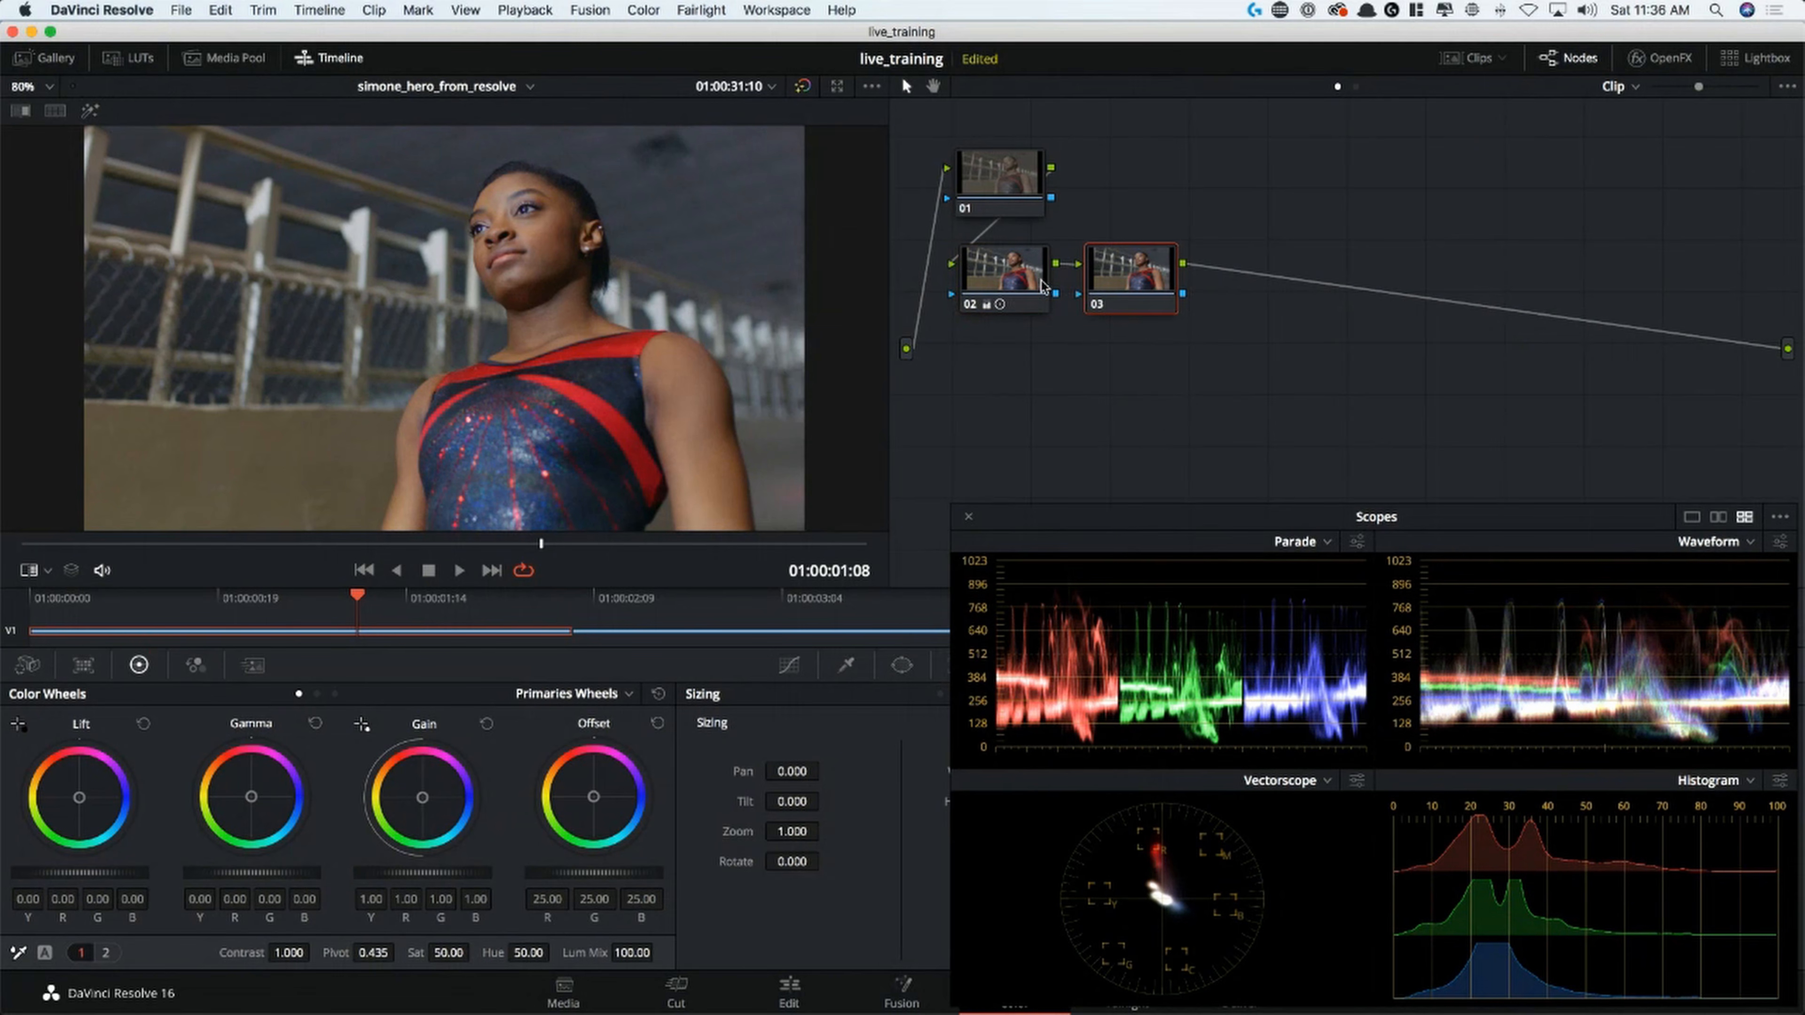
pyautogui.press('Delete')
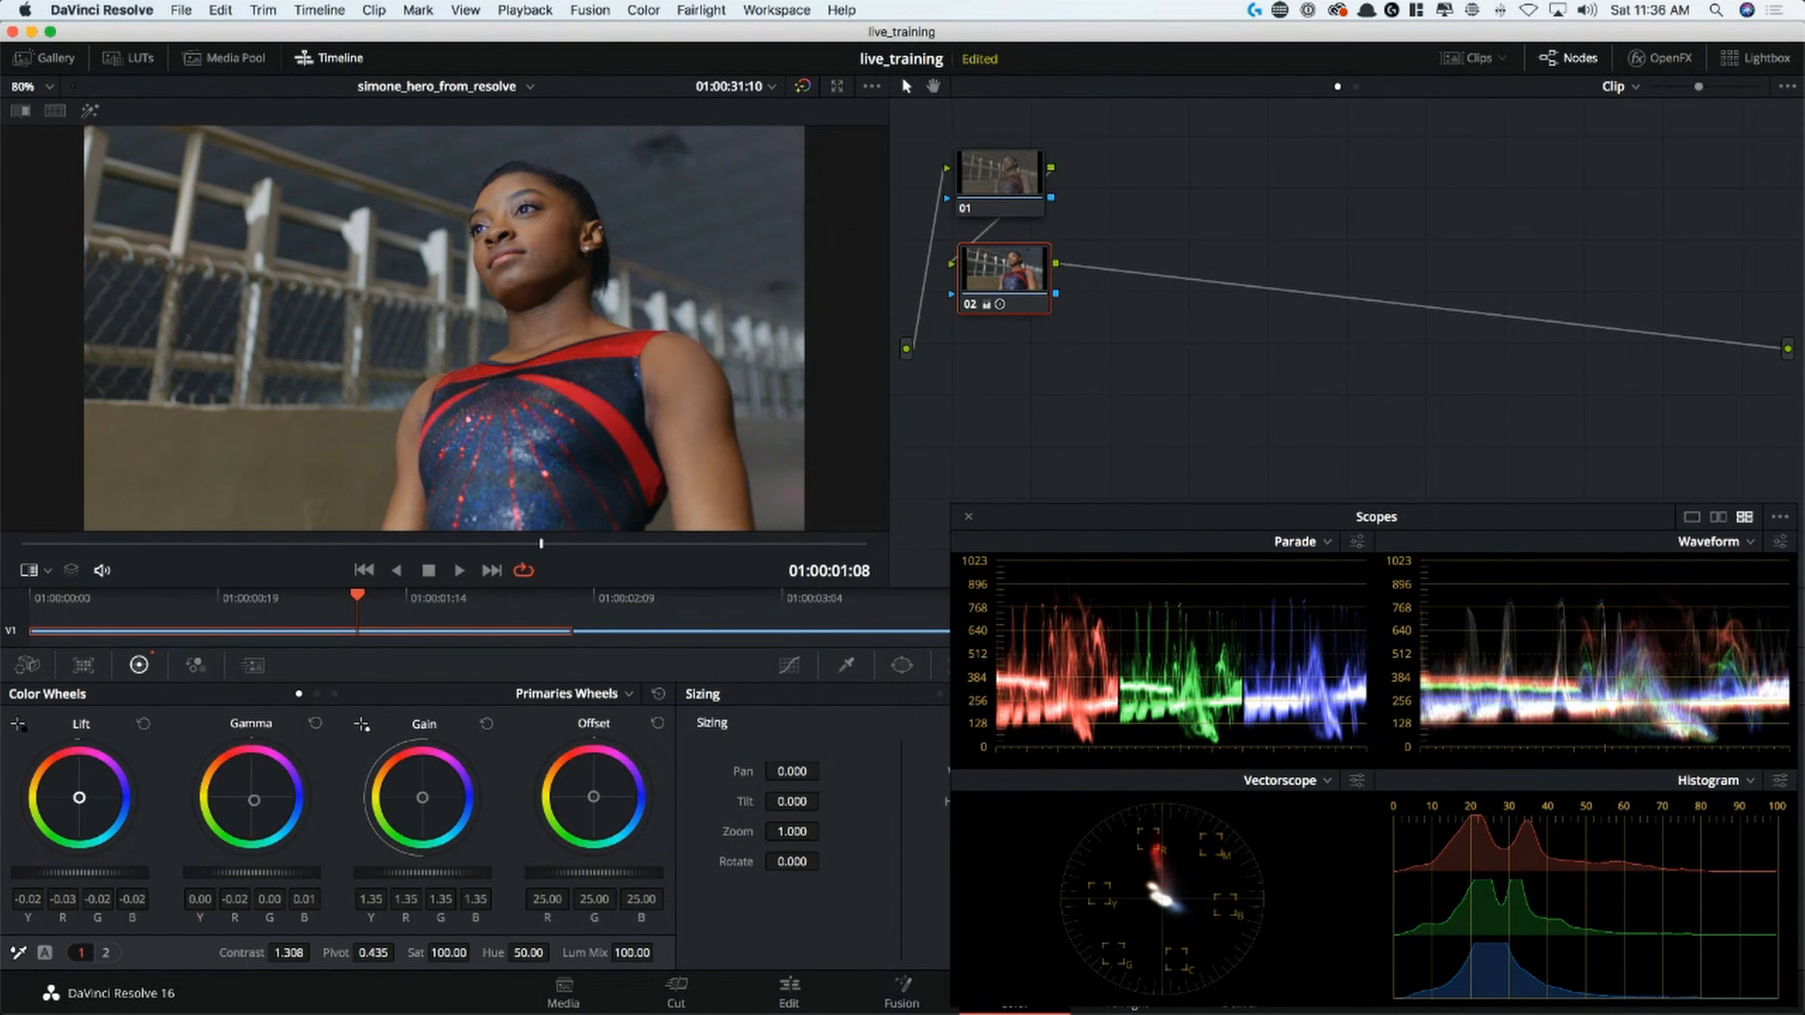
pyautogui.moveTo(80, 798); pyautogui.dragTo(79, 799)
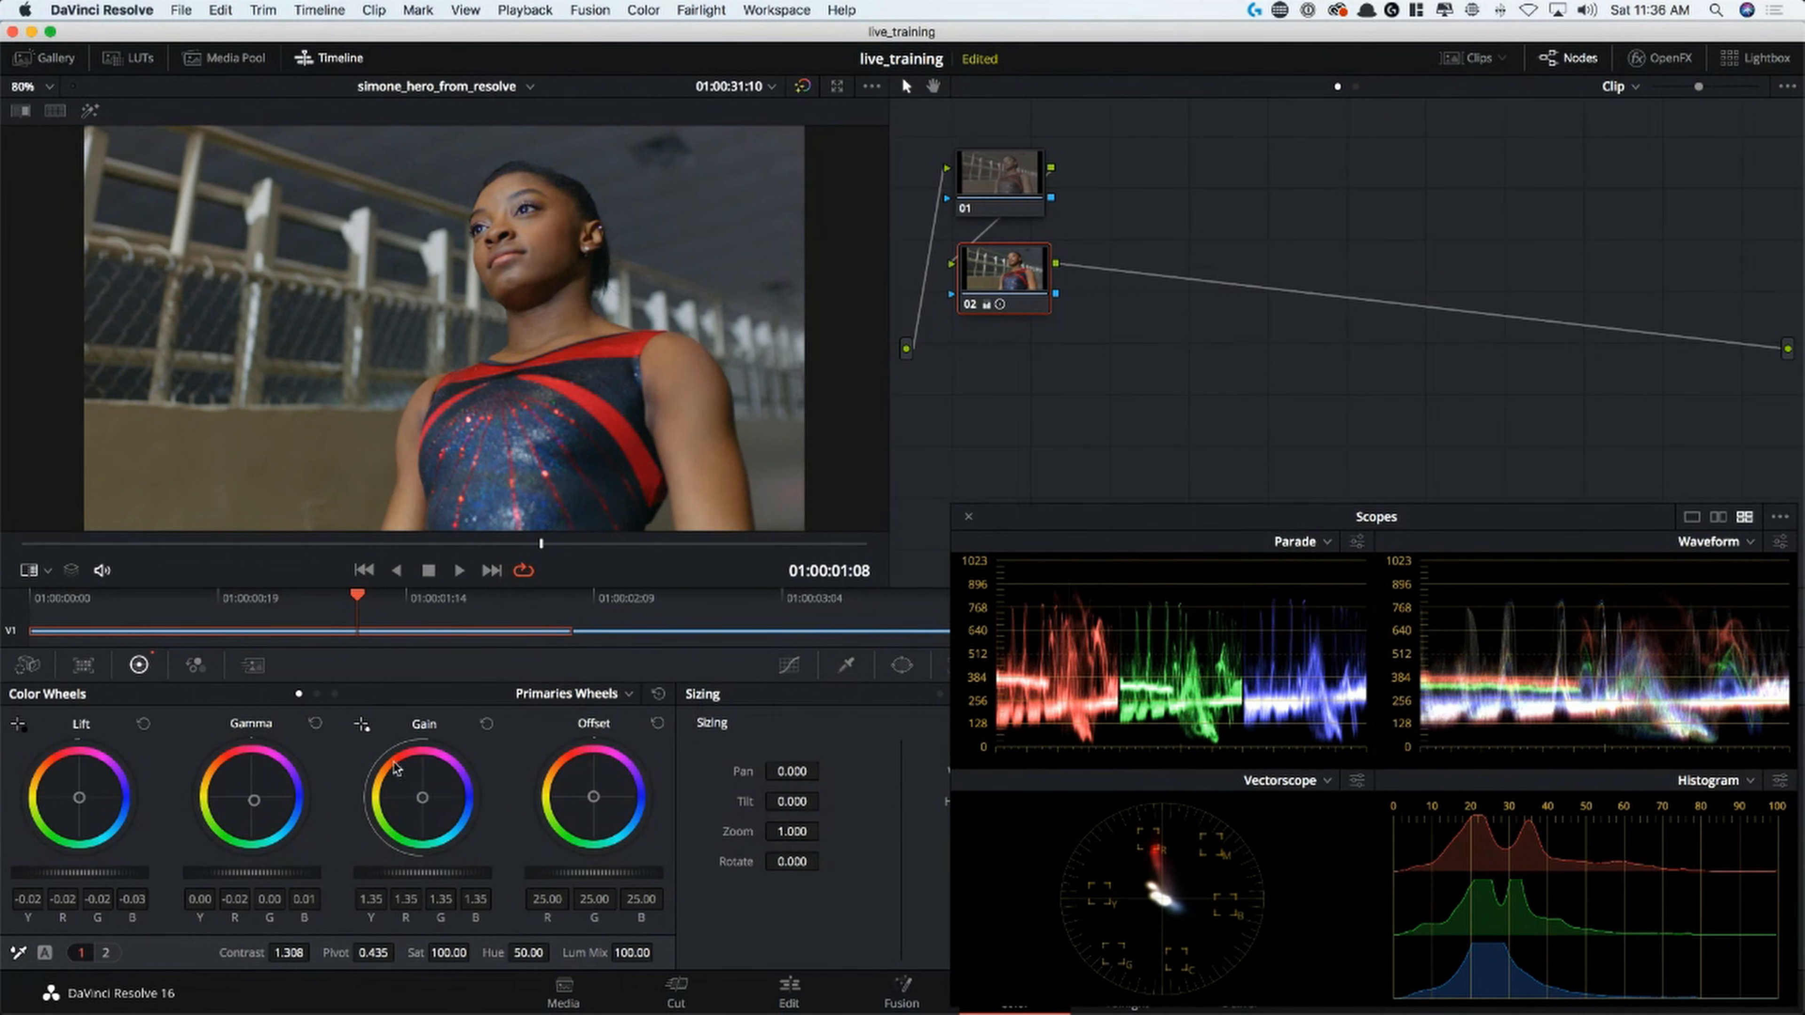
pyautogui.moveTo(429, 803); pyautogui.dragTo(427, 803)
pyautogui.moveTo(422, 797); pyautogui.dragTo(422, 797)
pyautogui.press('super+d')
pyautogui.press('super+d')
pyautogui.hotkey('shift', 'd')
pyautogui.hotkey('shift', 'd')
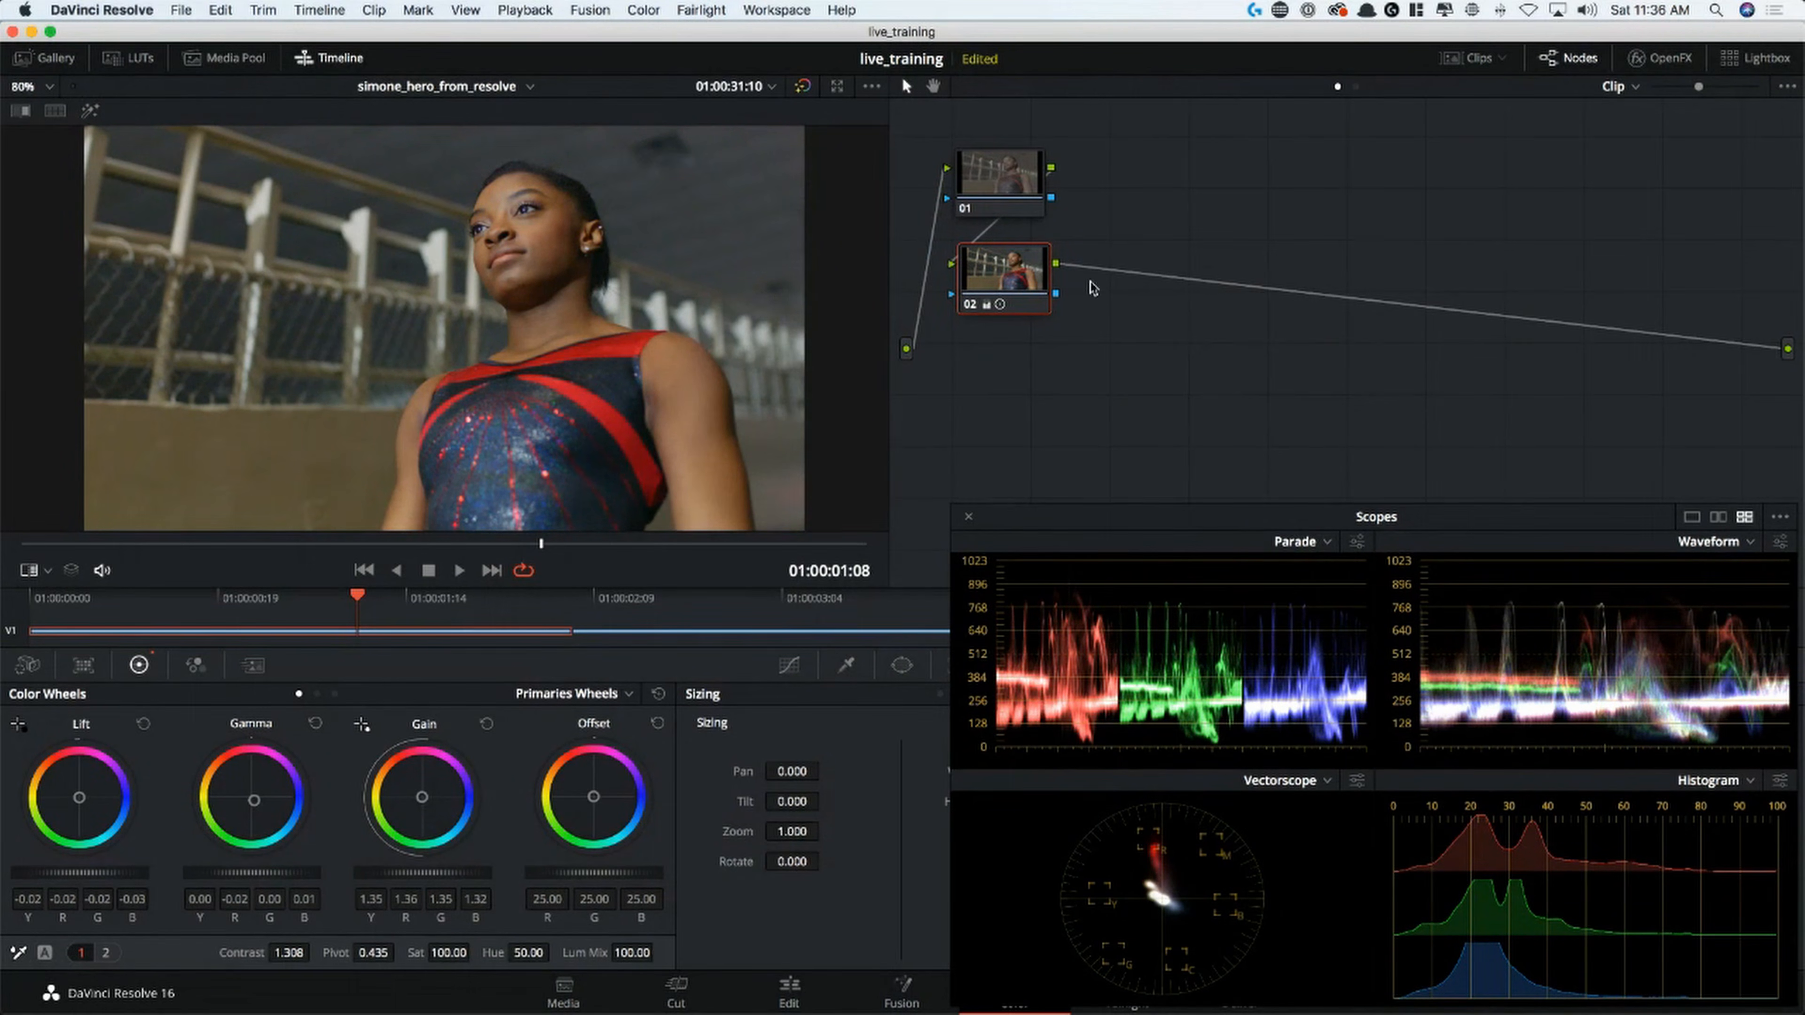
pyautogui.moveTo(446, 808); pyautogui.dragTo(446, 809)
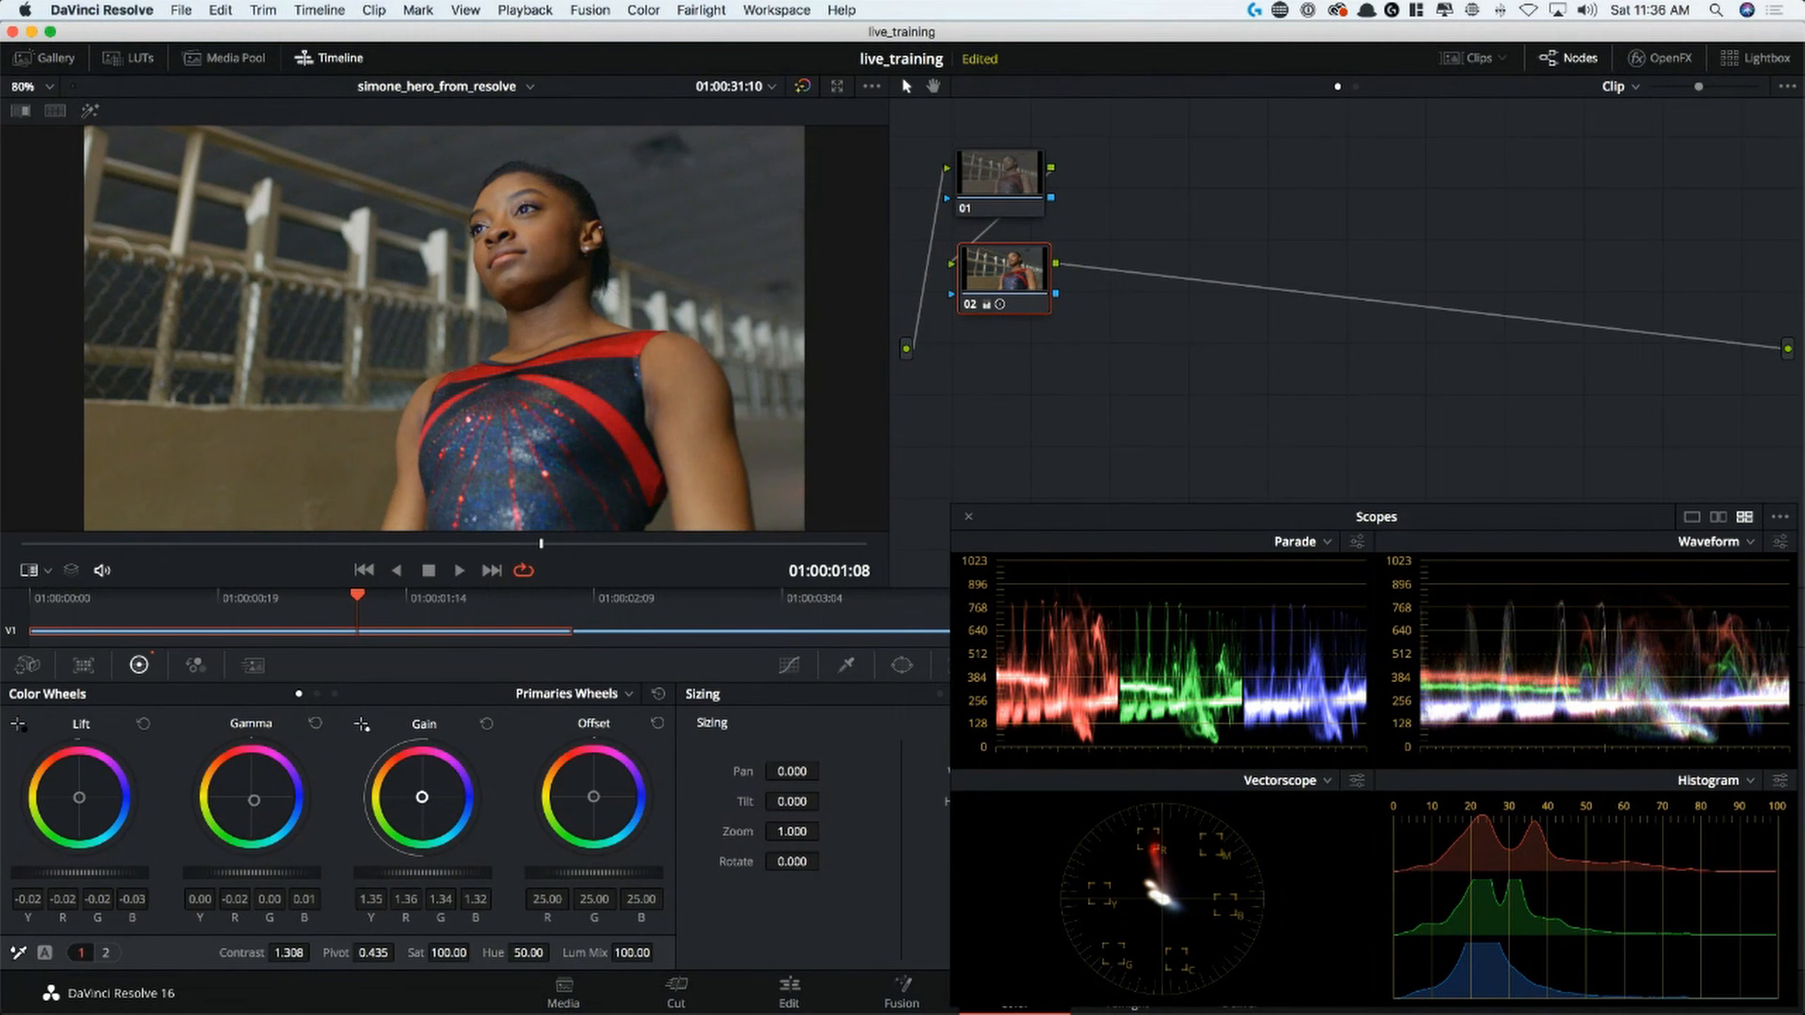
# Add serial node 03 after node 02 and show the skin tone indicator on the vectorscope
pyautogui.hotkey('alt', 's')
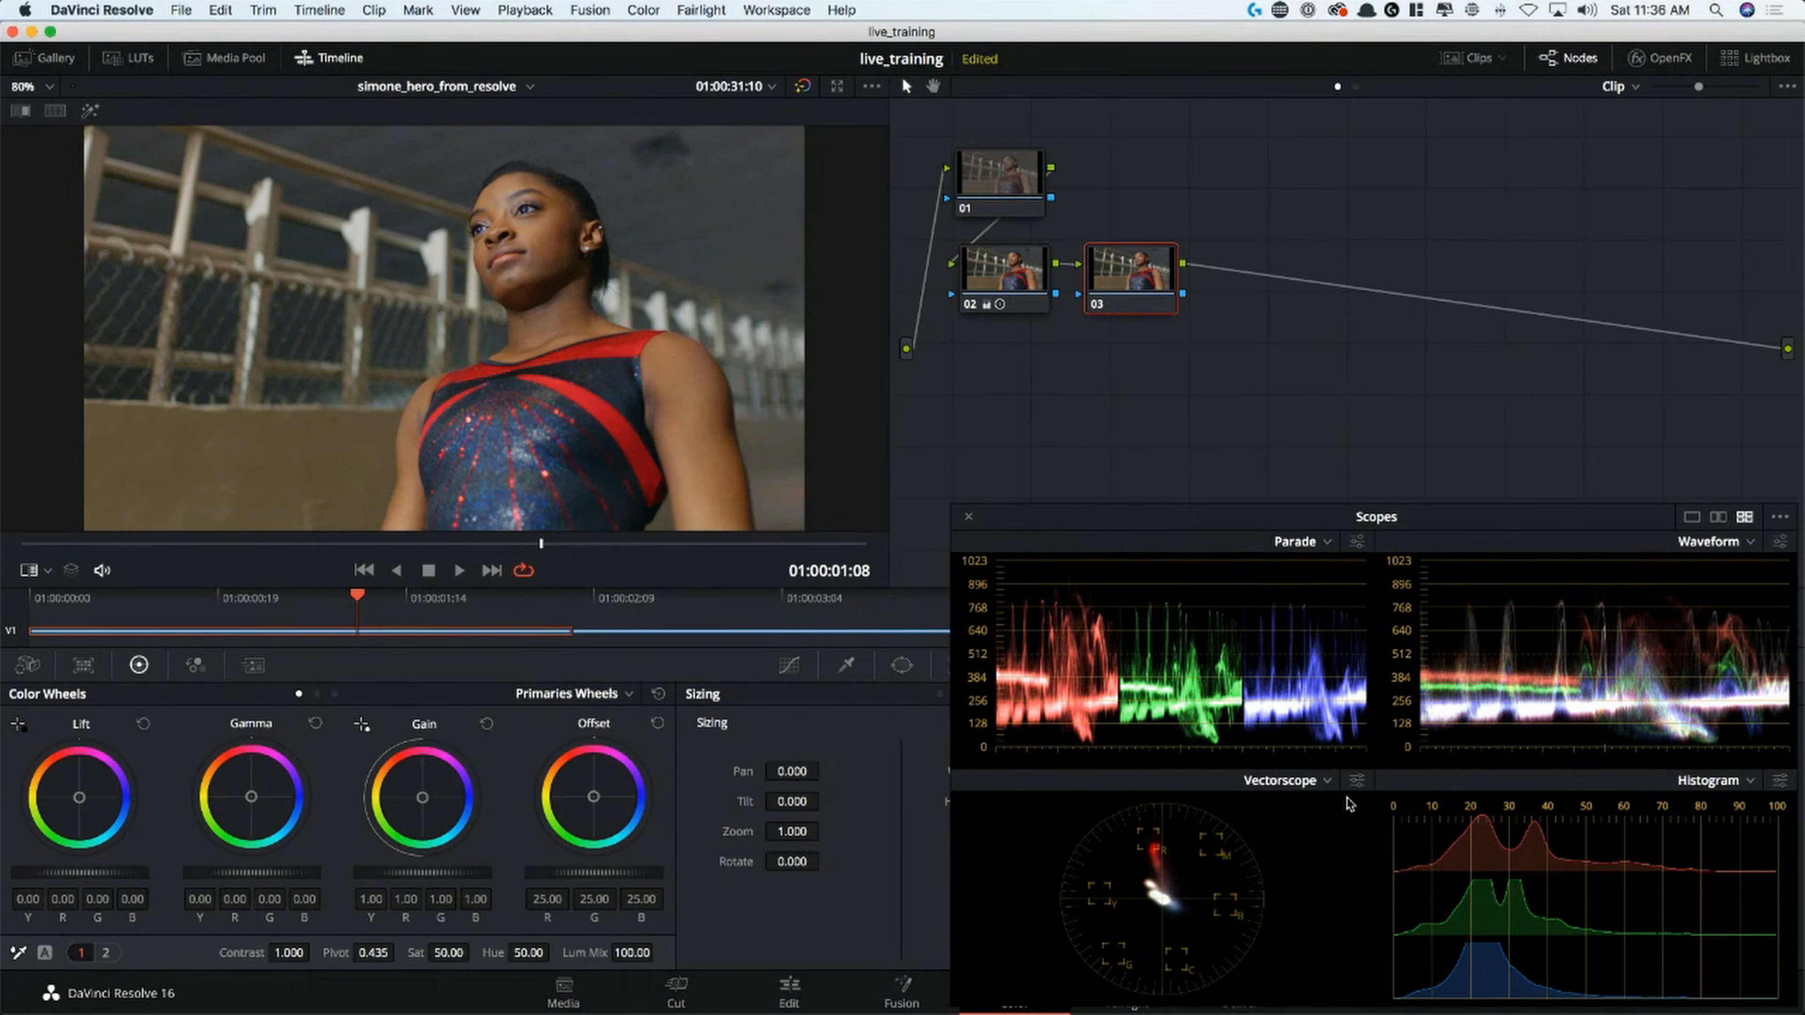
pyautogui.click(1359, 791)
pyautogui.click(1217, 910)
# Add a layer node to node 03 and align the new node 05 directly beneath it
pyautogui.rightClick(1129, 278)
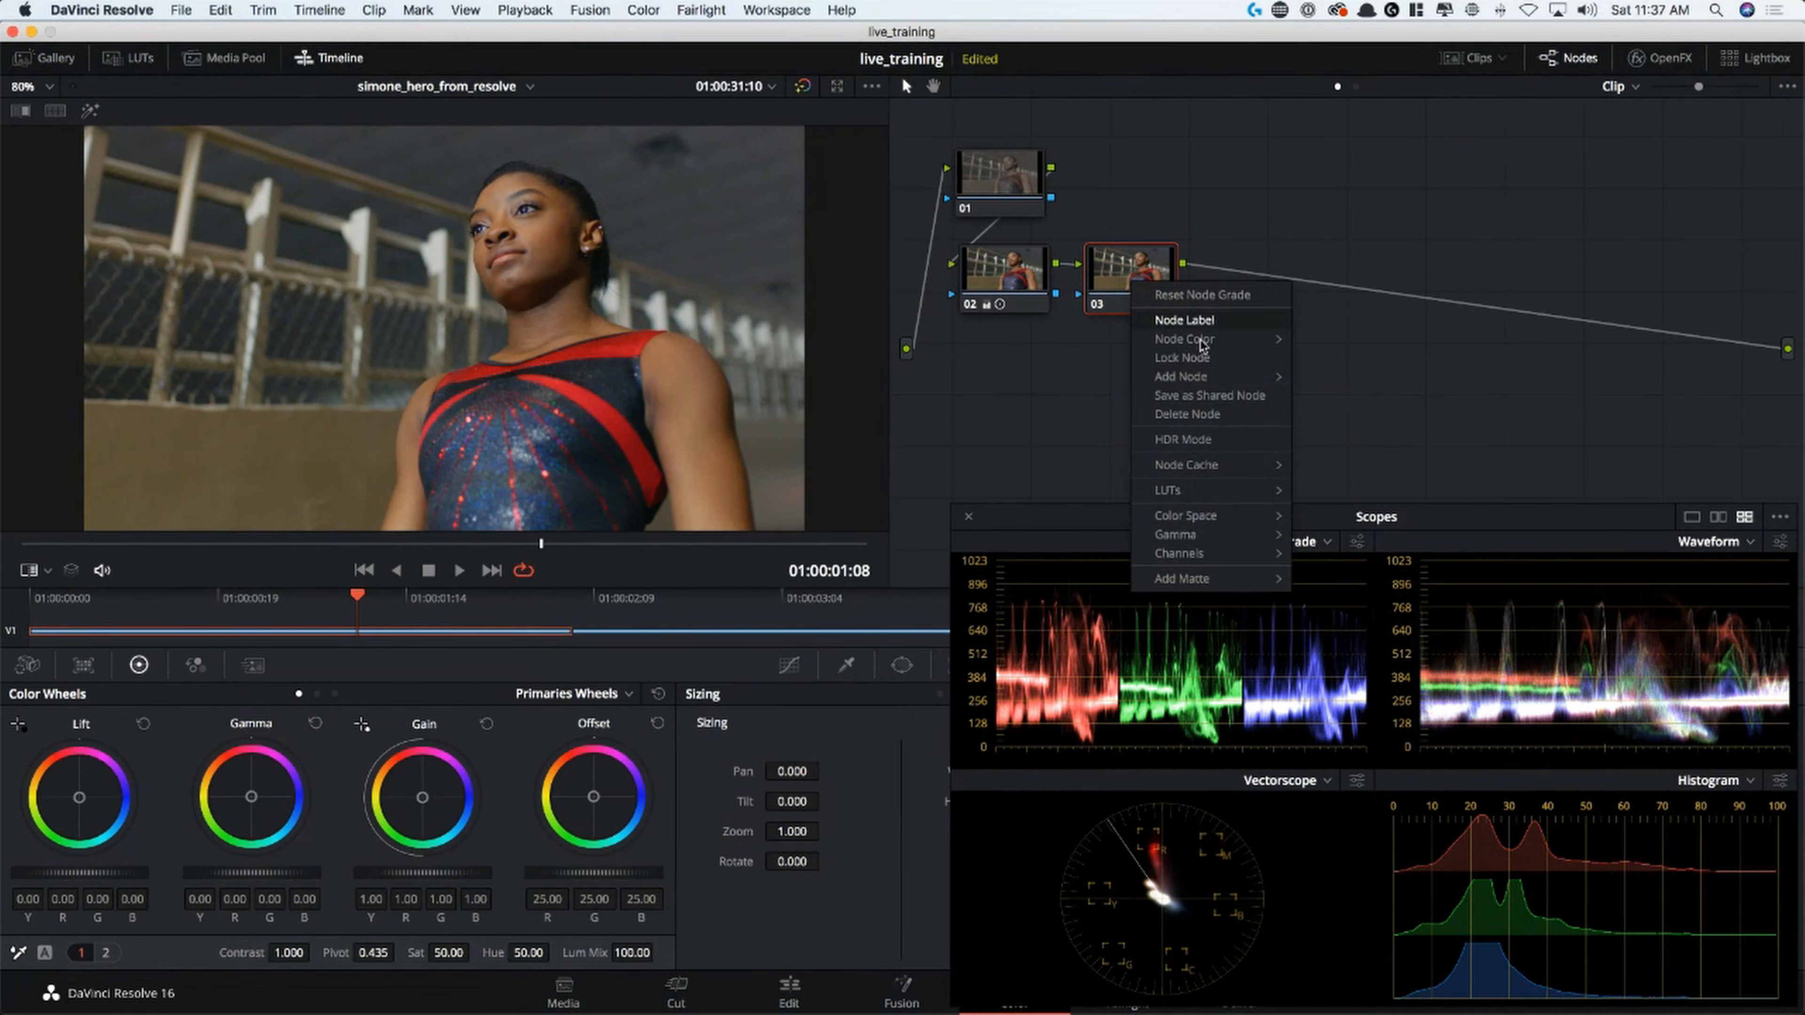
pyautogui.moveTo(1251, 377)
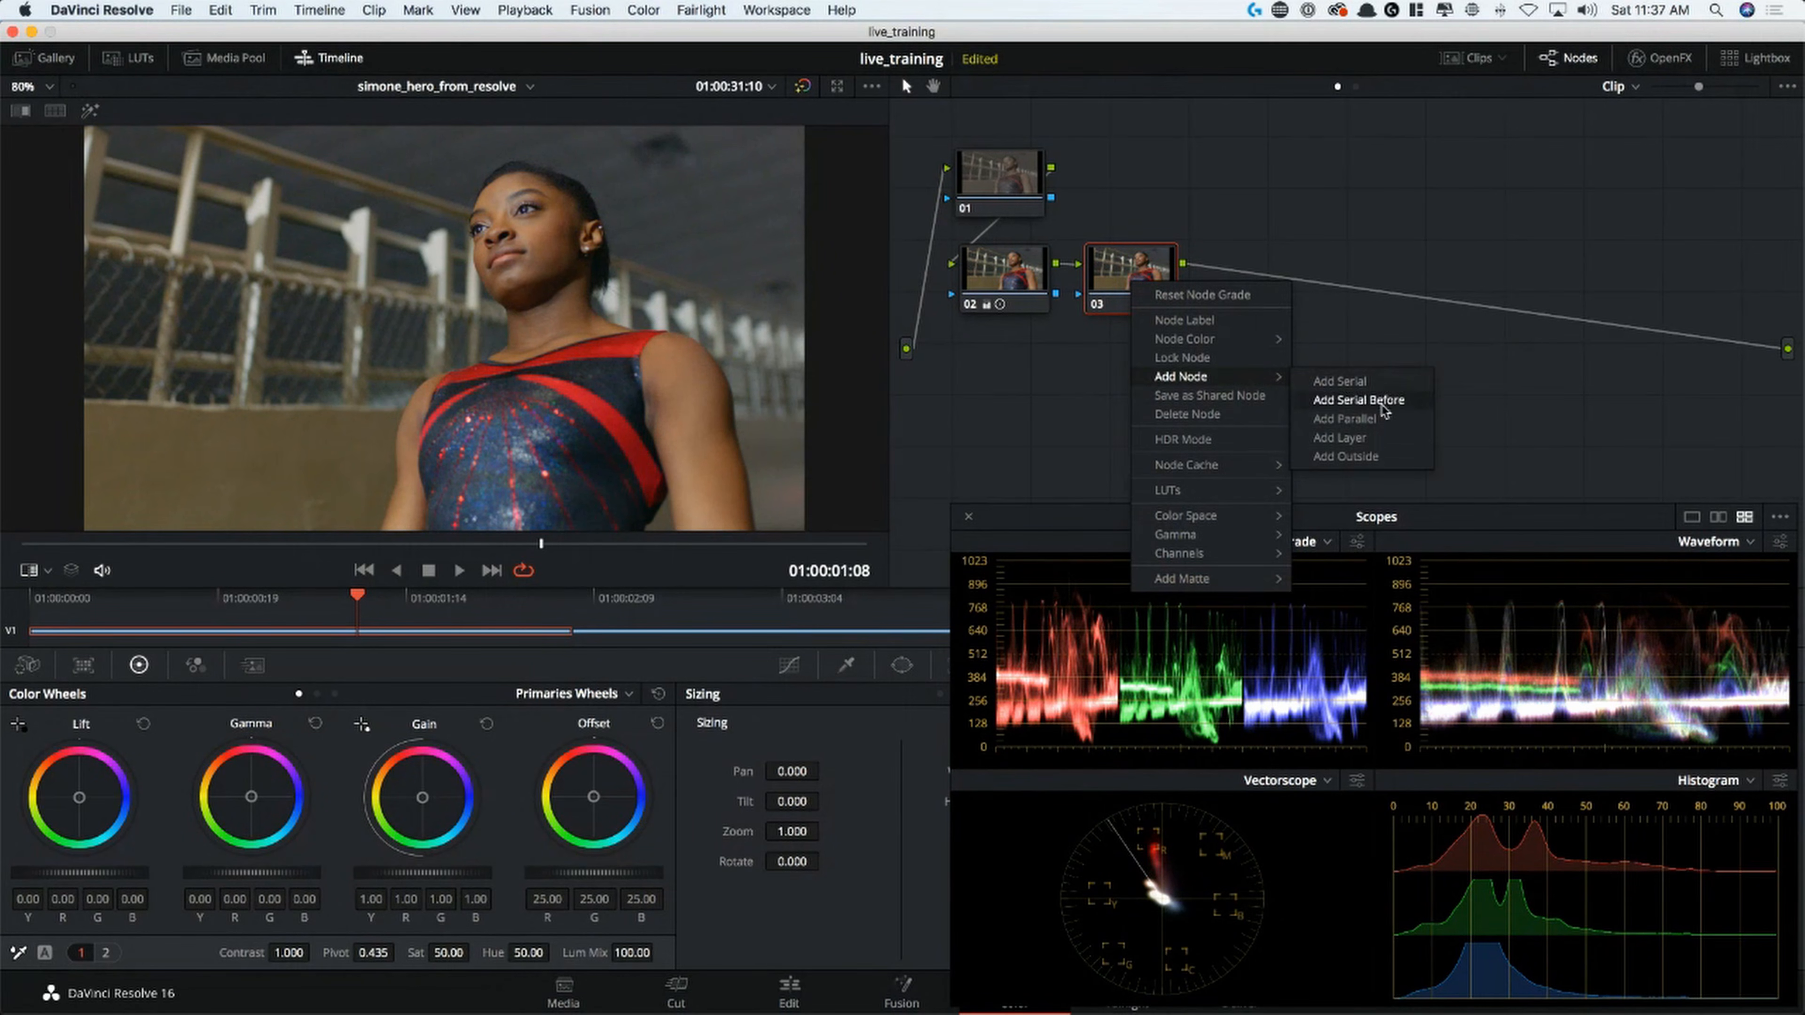
pyautogui.click(1383, 444)
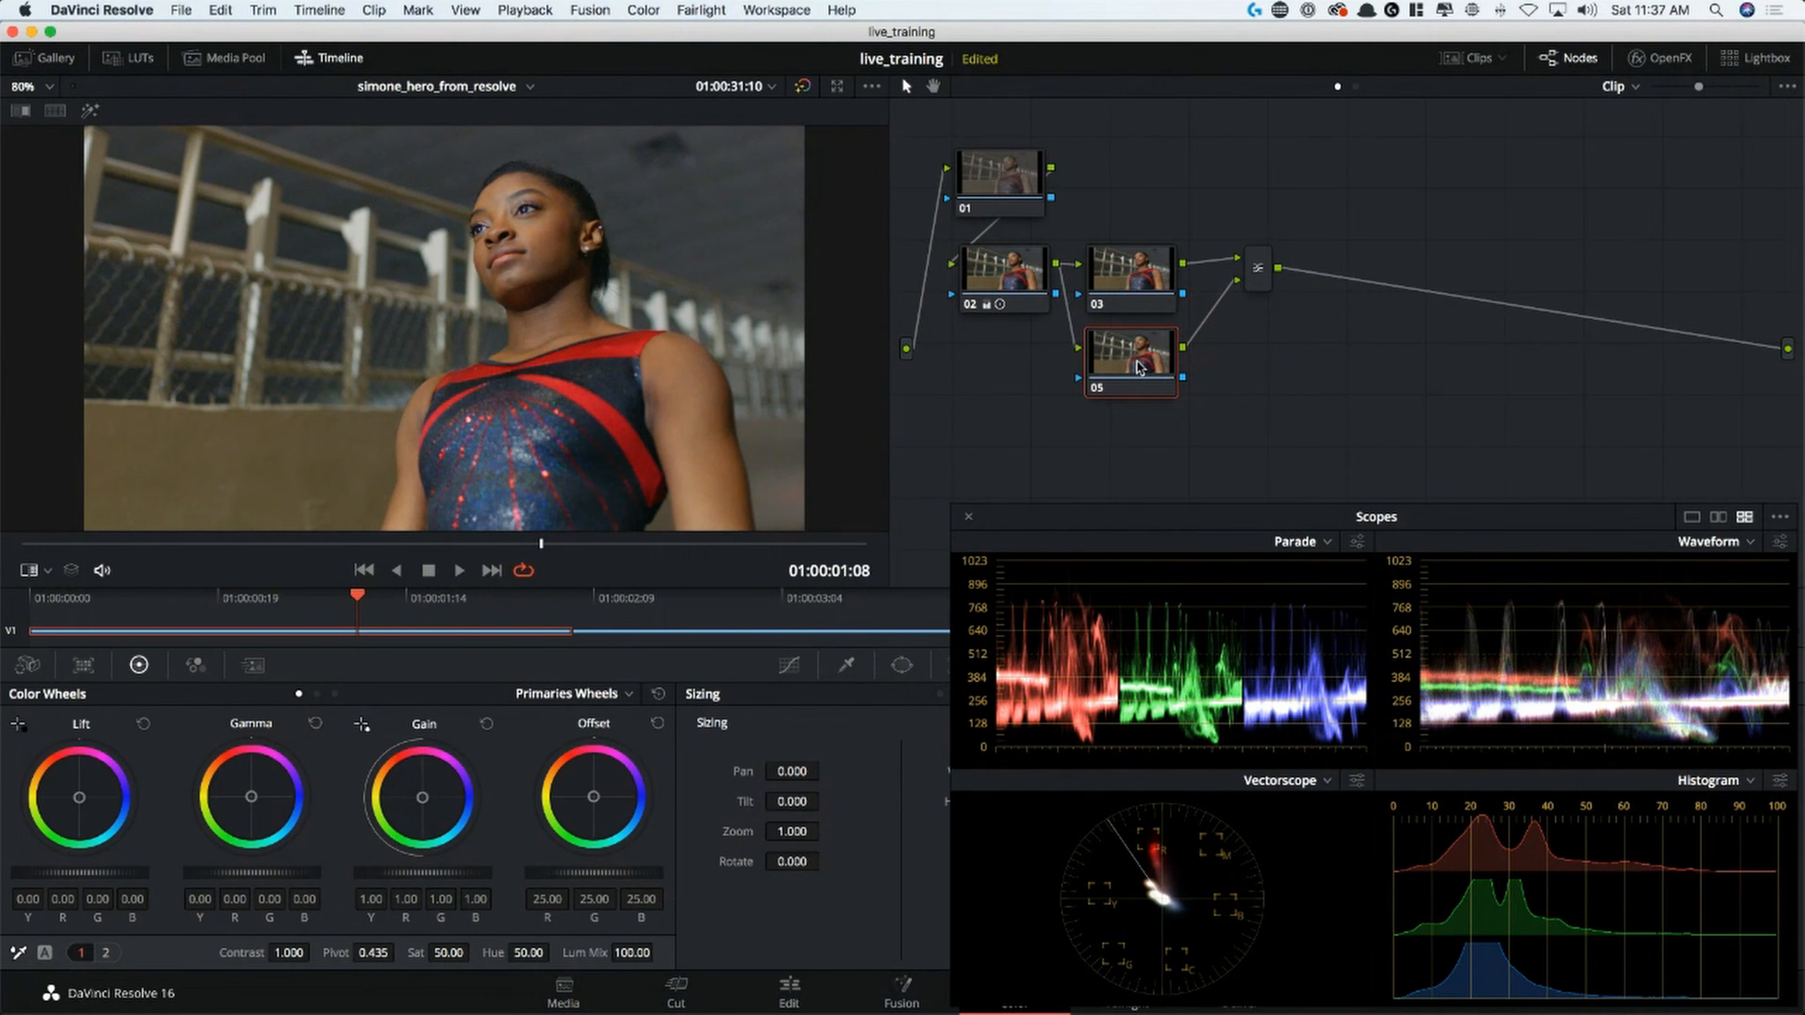
pyautogui.moveTo(1129, 375)
pyautogui.mouseDown()
pyautogui.moveTo(1130, 196)
pyautogui.moveTo(1137, 370)
pyautogui.mouseUp()
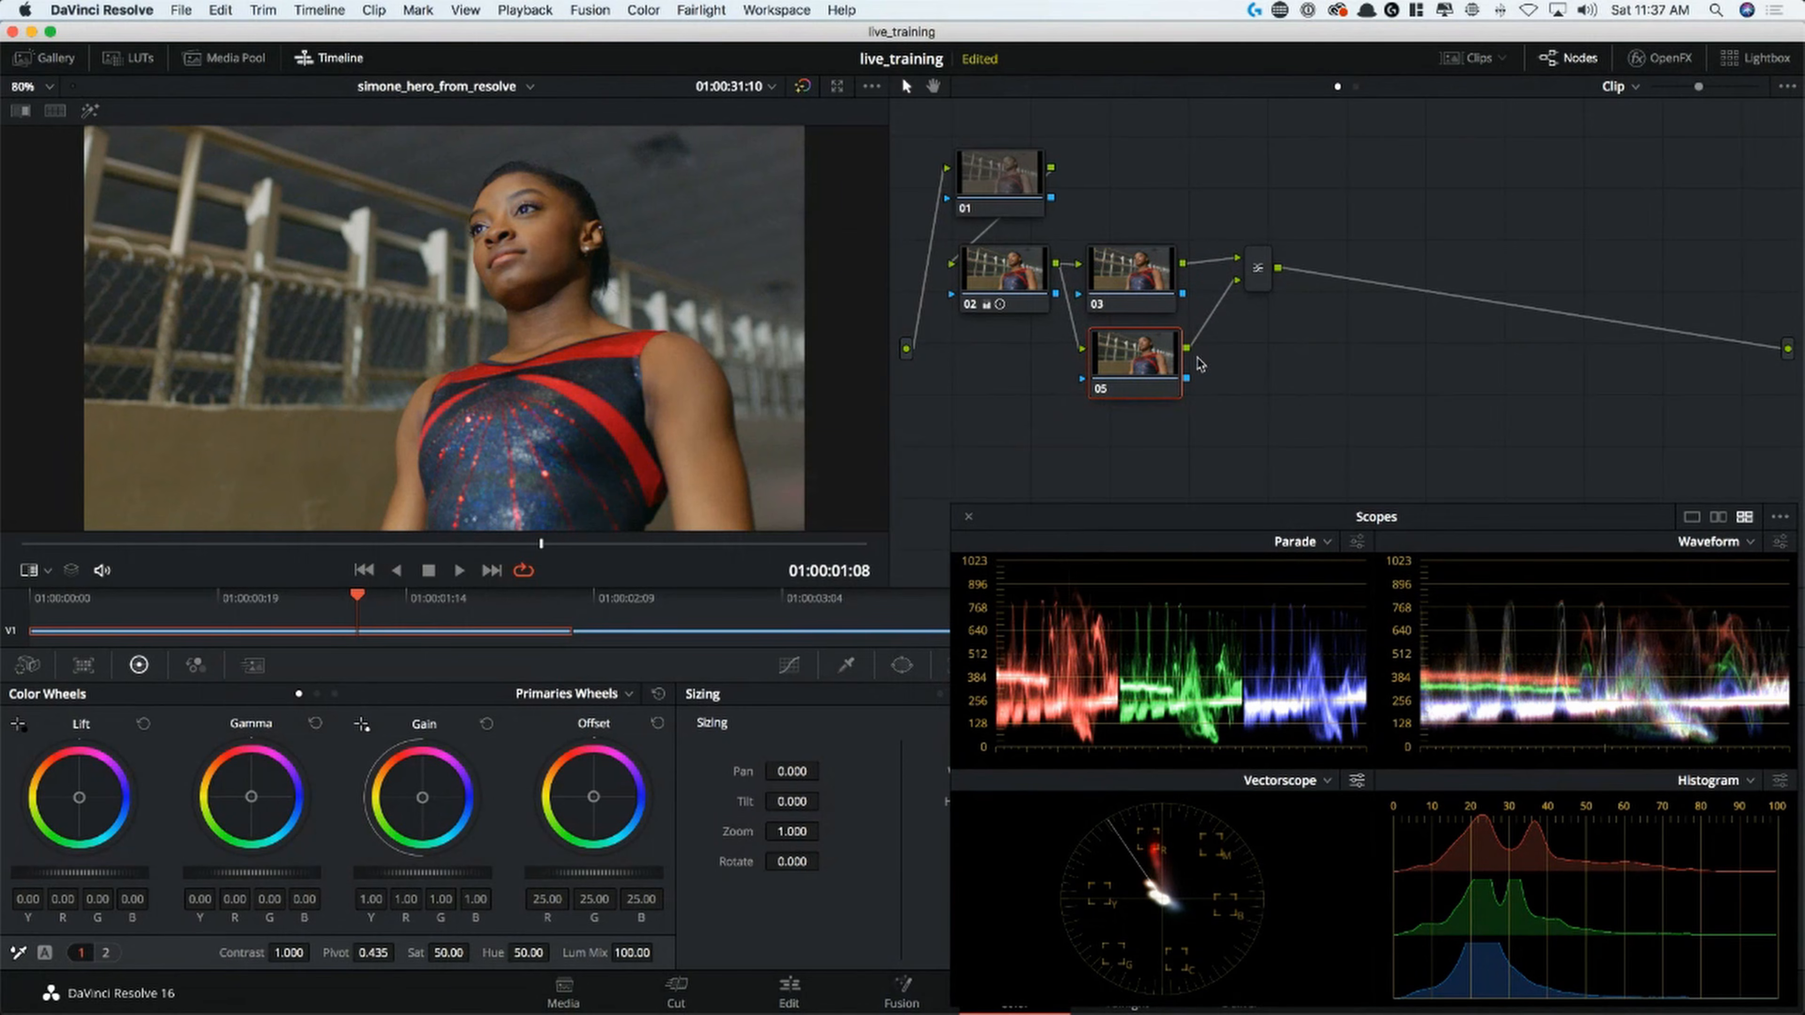
pyautogui.moveTo(1157, 369); pyautogui.dragTo(1128, 373)
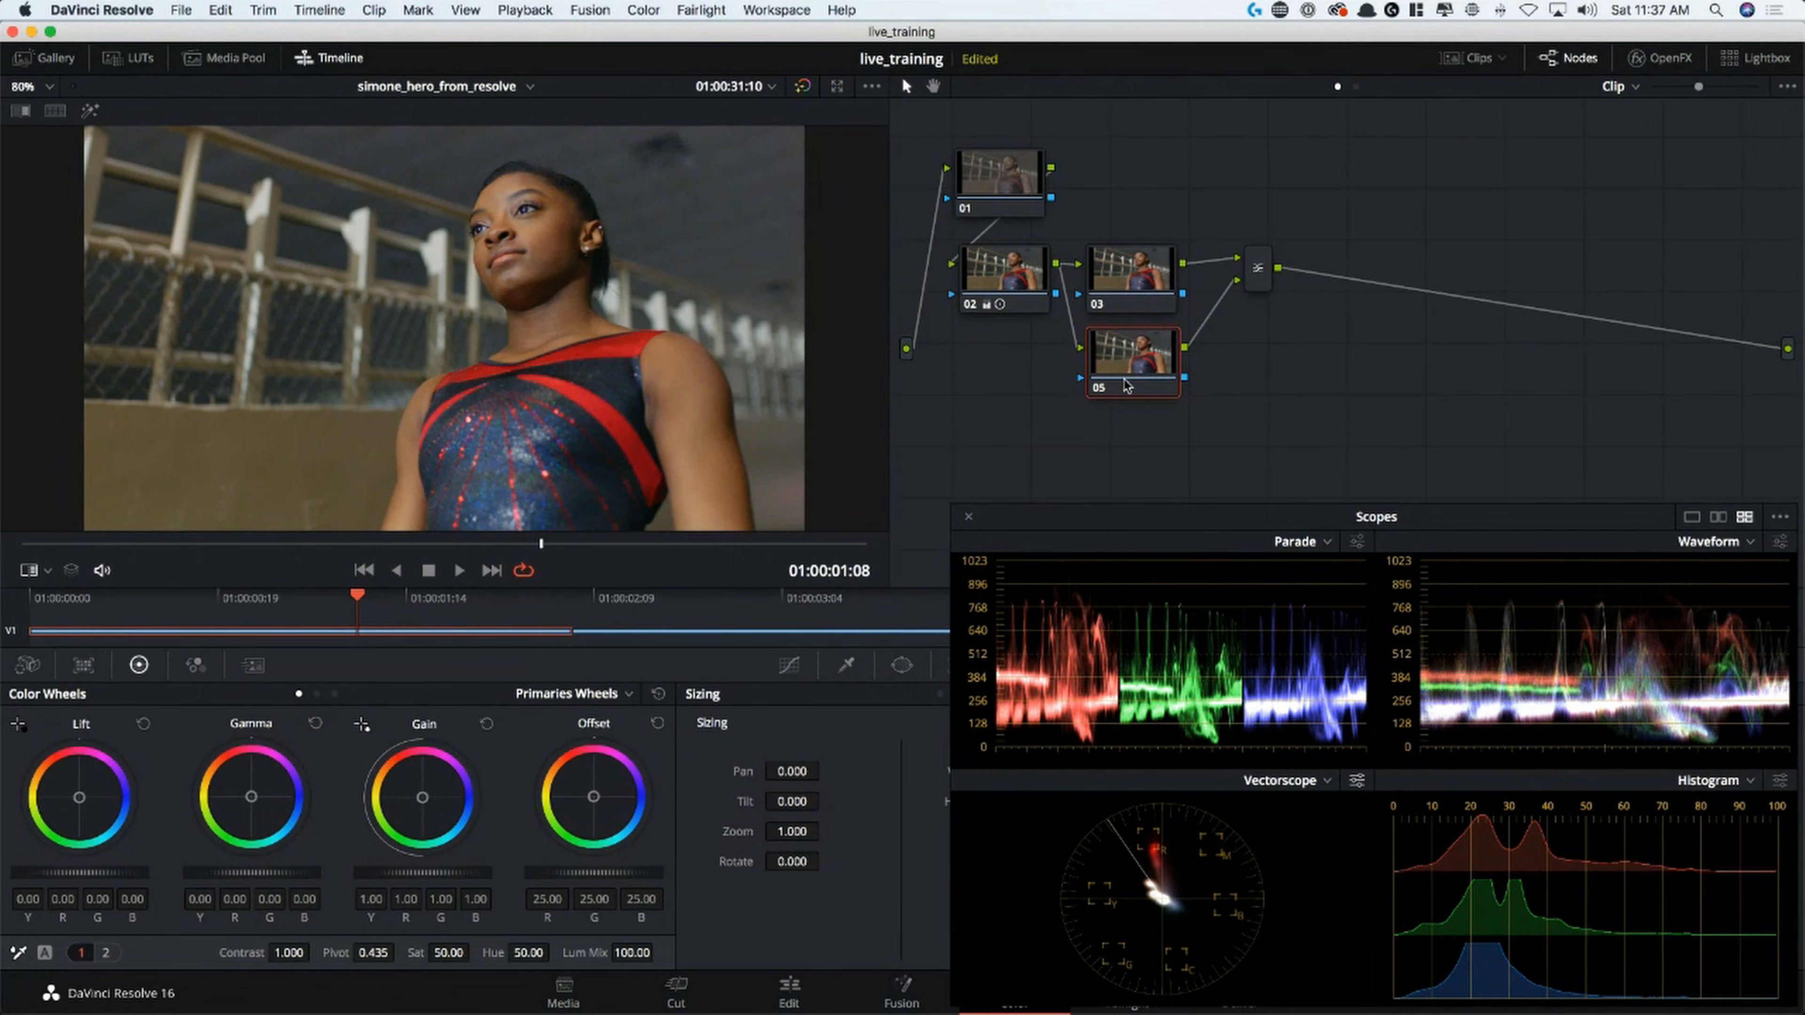
# On node 05, sample the skin tone on the gymnast's forehead with the Qualifier, checking the key in Highlight view
pyautogui.click(849, 663)
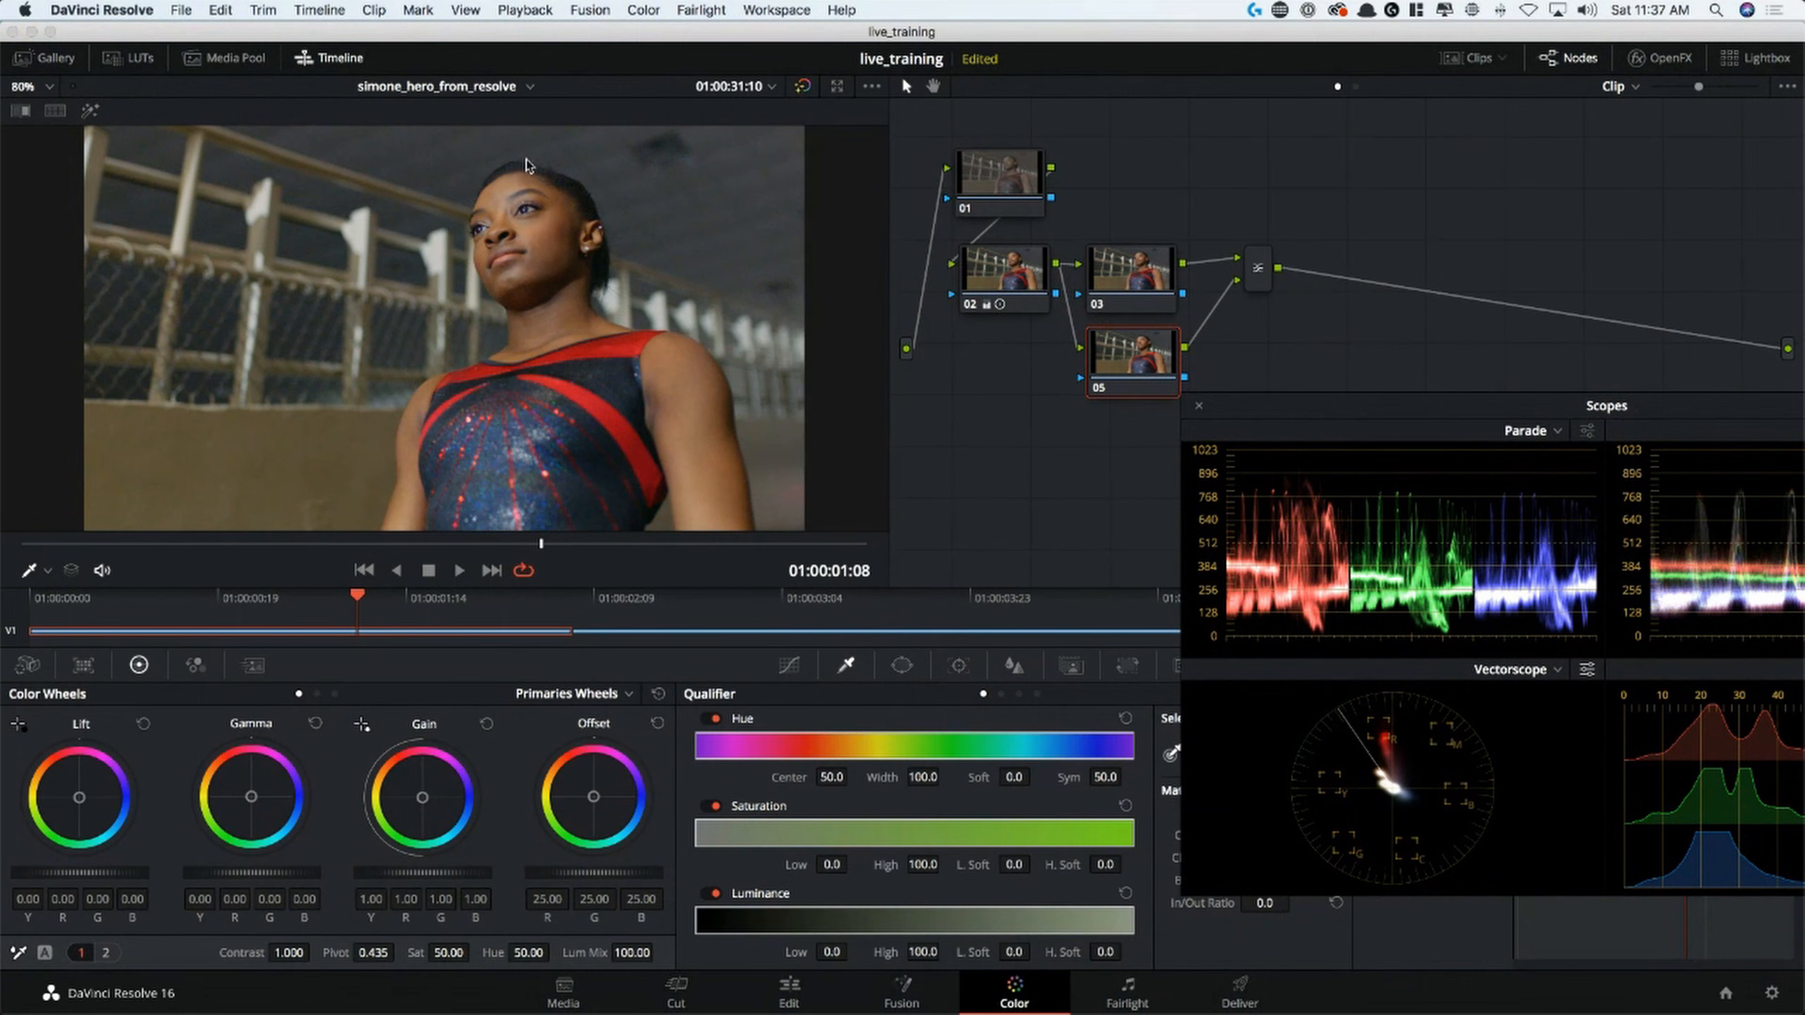
pyautogui.click(47, 571)
pyautogui.click(61, 629)
pyautogui.click(514, 177)
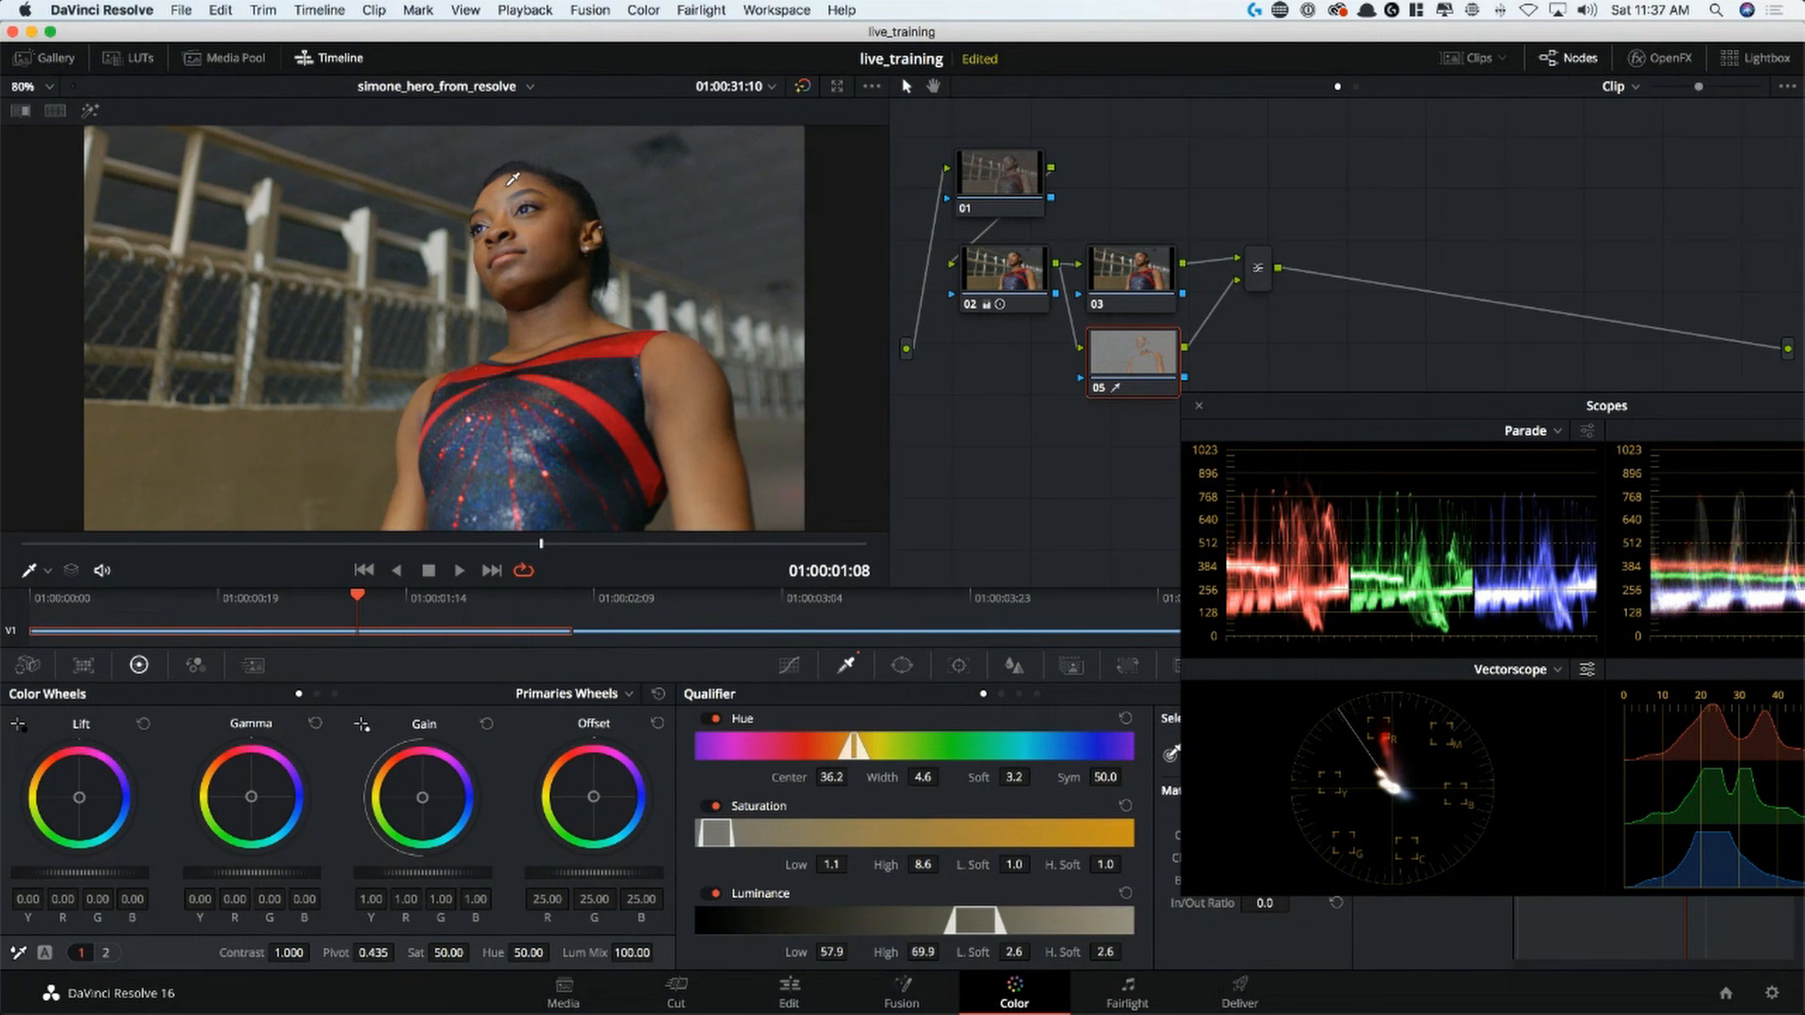
pyautogui.moveTo(518, 183); pyautogui.dragTo(521, 183)
pyautogui.hotkey('shift', 'h')
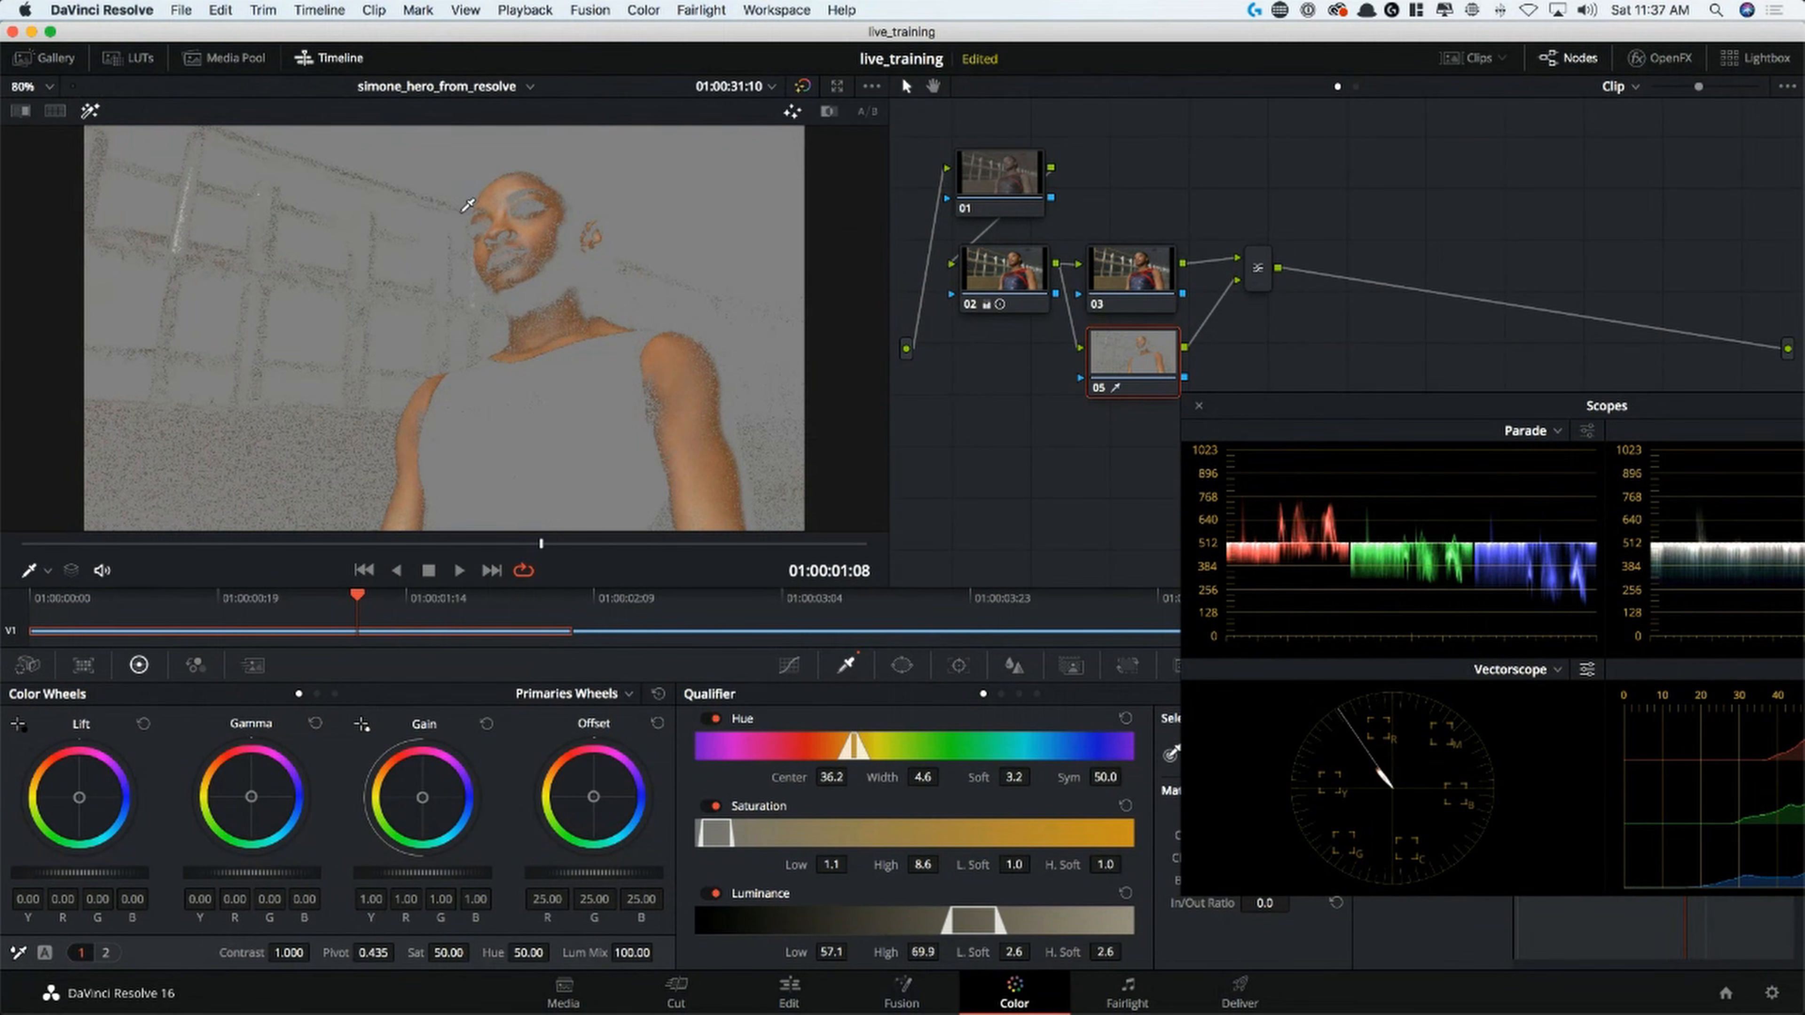
pyautogui.moveTo(489, 199); pyautogui.dragTo(511, 189)
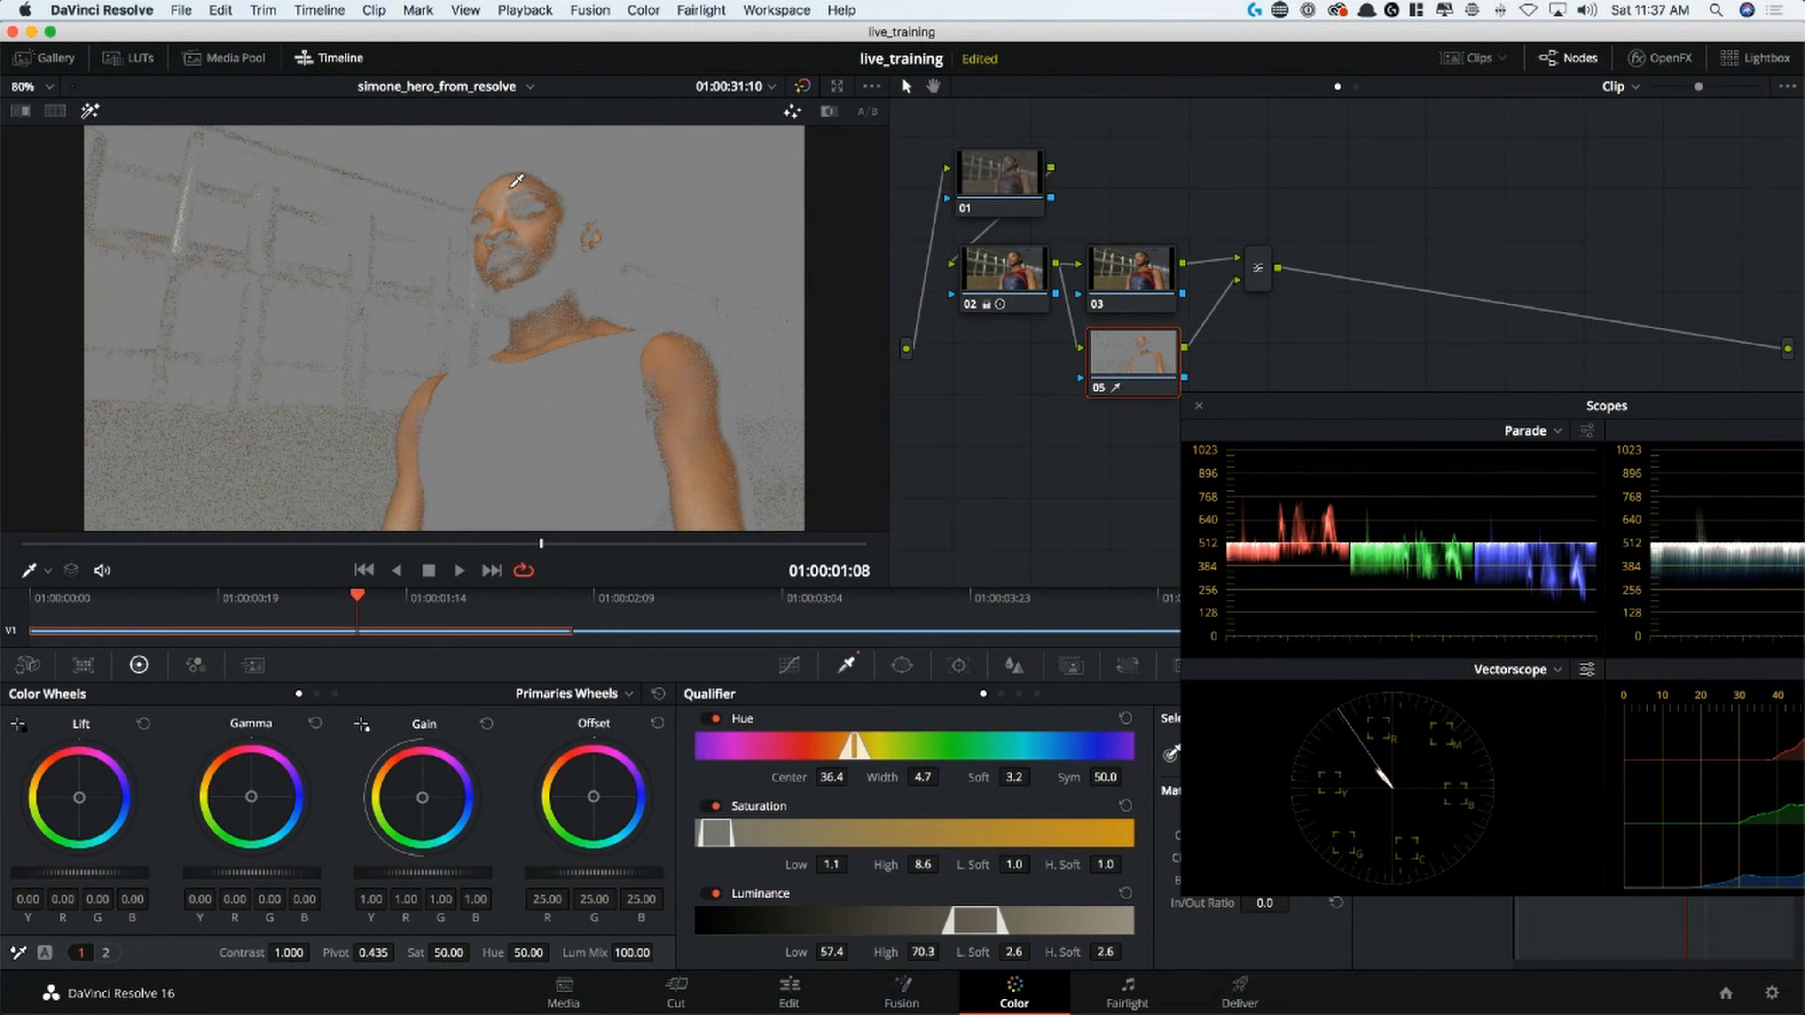
pyautogui.hotkey('shift', 'h')
pyautogui.hotkey('shift', 'h')
pyautogui.hotkey('shift', 'h')
# On node 01, set temporal noise reduction to 3 frames, Better motion estimation, and linked luma and chroma thresholds of 8.4
pyautogui.click(1005, 190)
pyautogui.hotkey('alt', 'f')
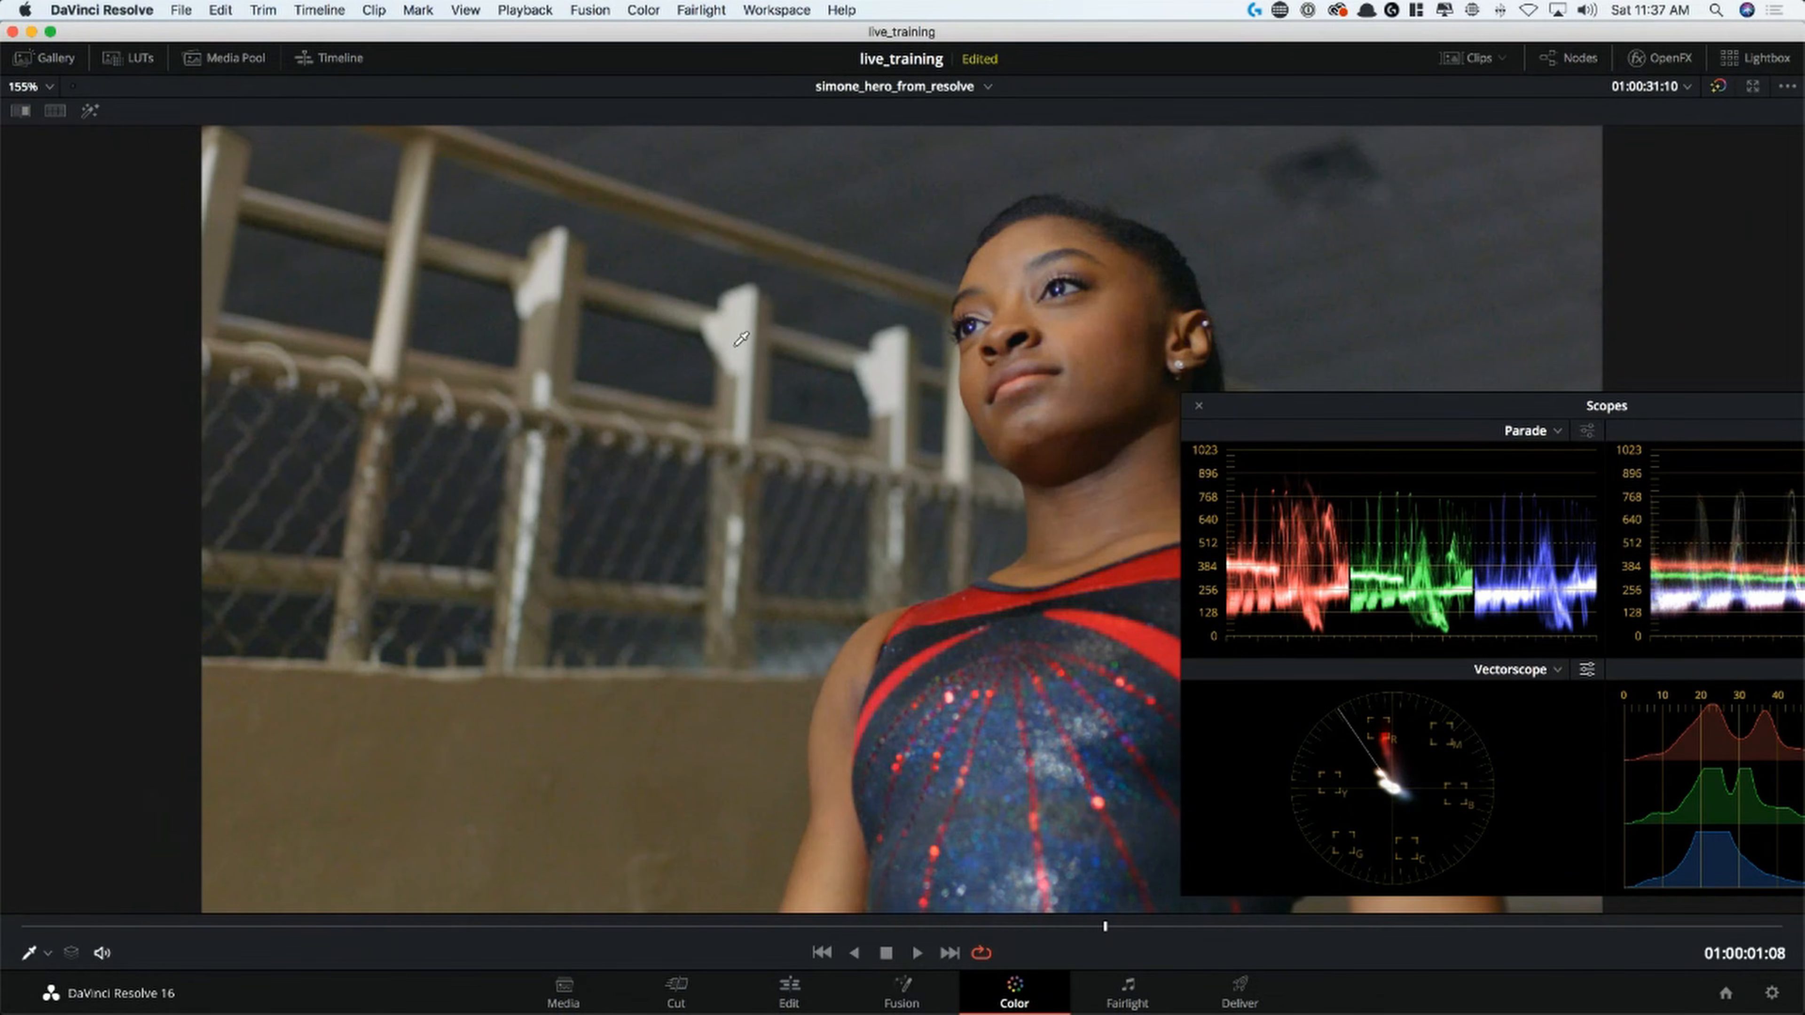
pyautogui.hotkey('alt', 'f')
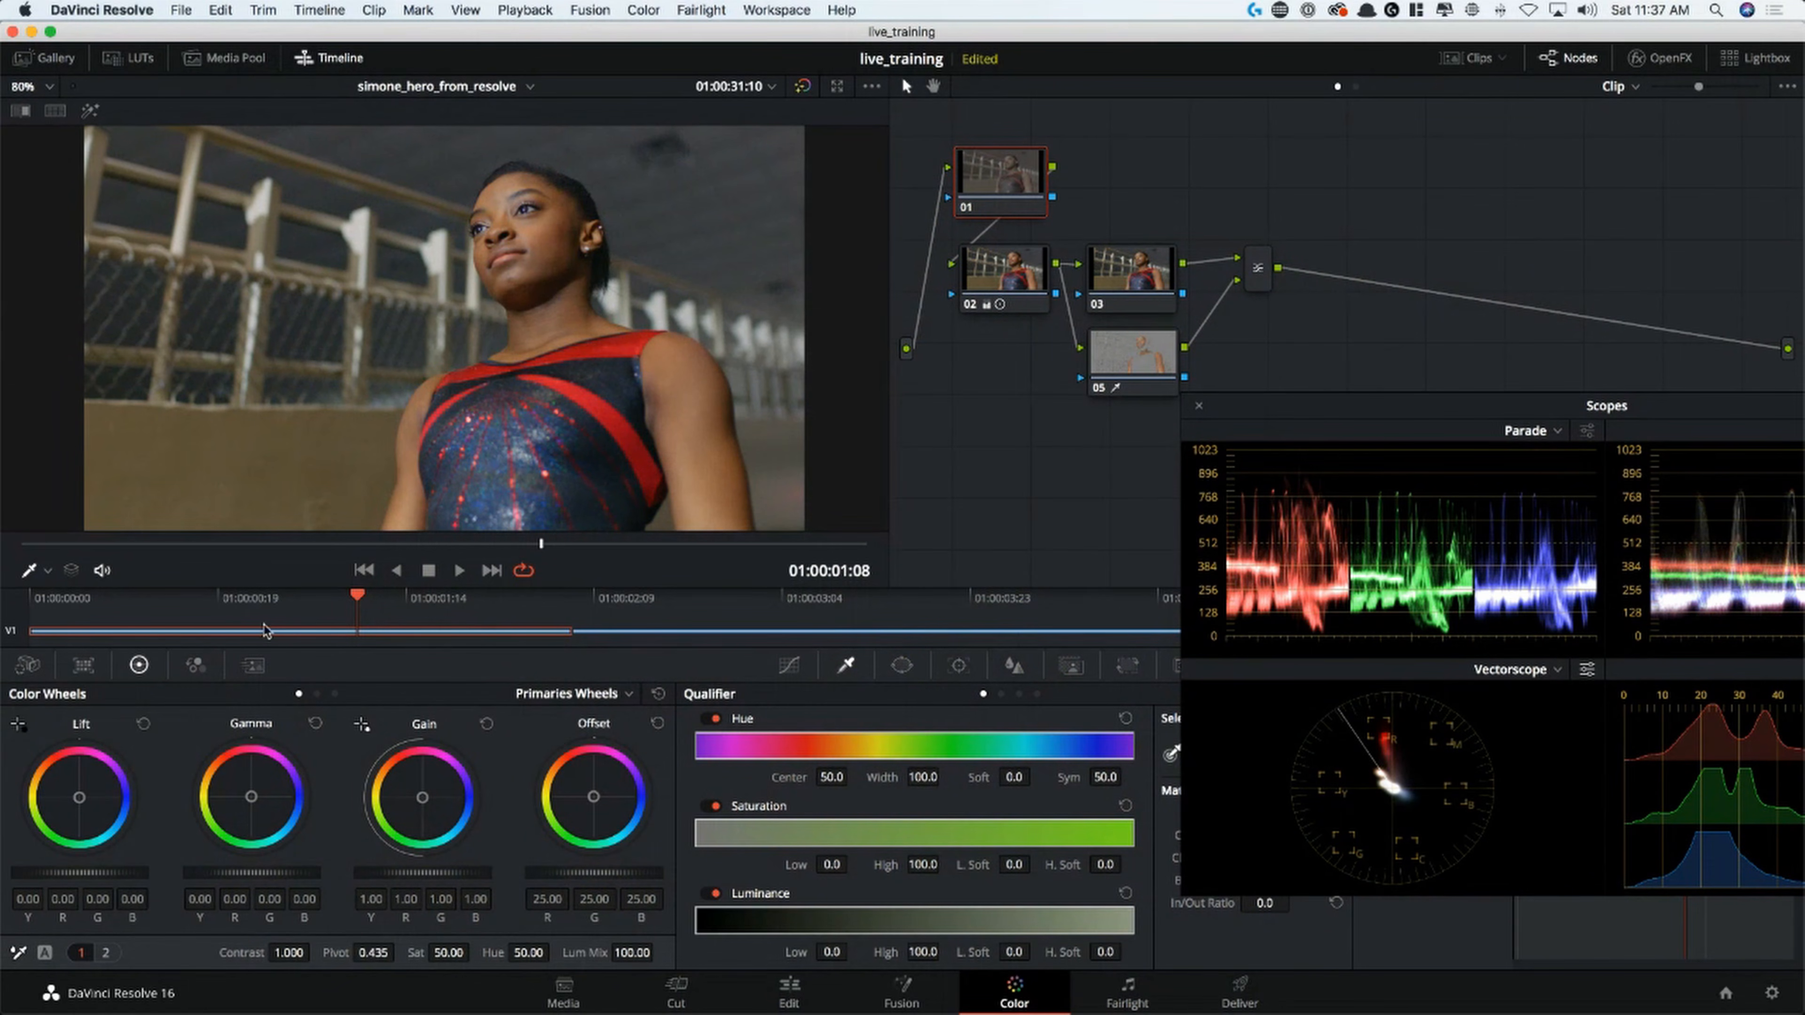
pyautogui.click(256, 670)
pyautogui.click(127, 749)
pyautogui.click(337, 682)
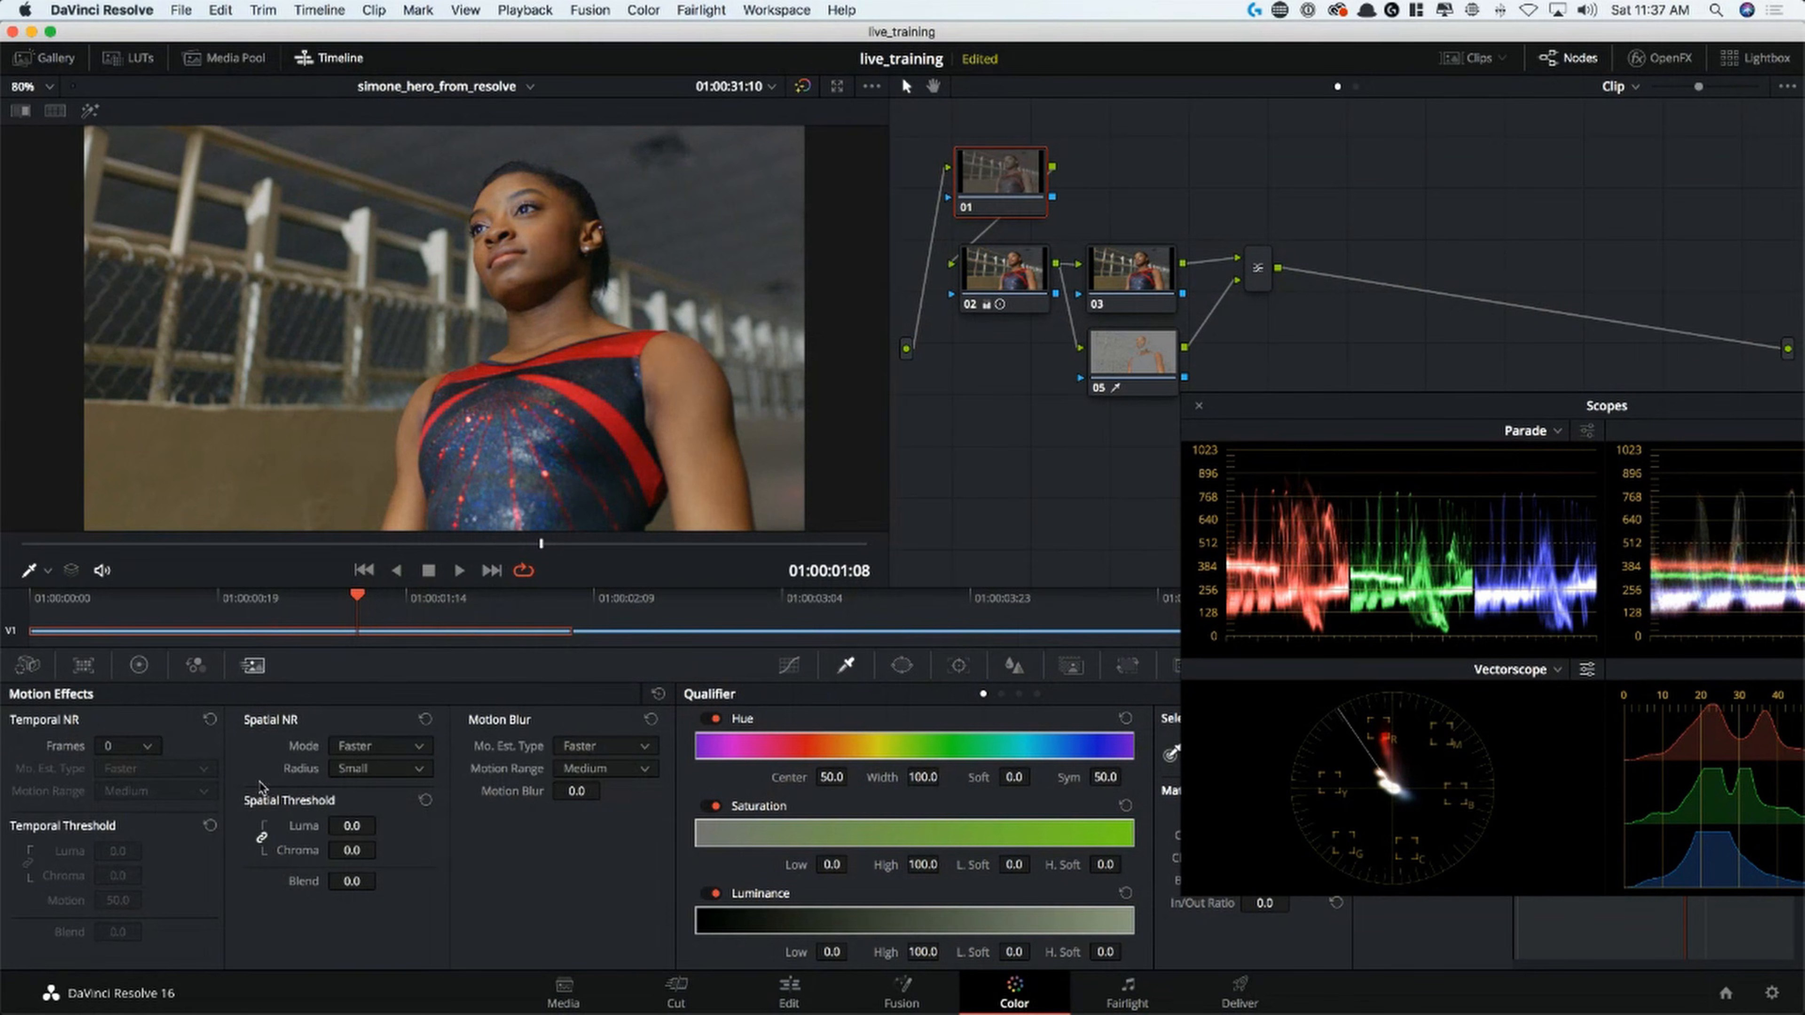
pyautogui.click(127, 748)
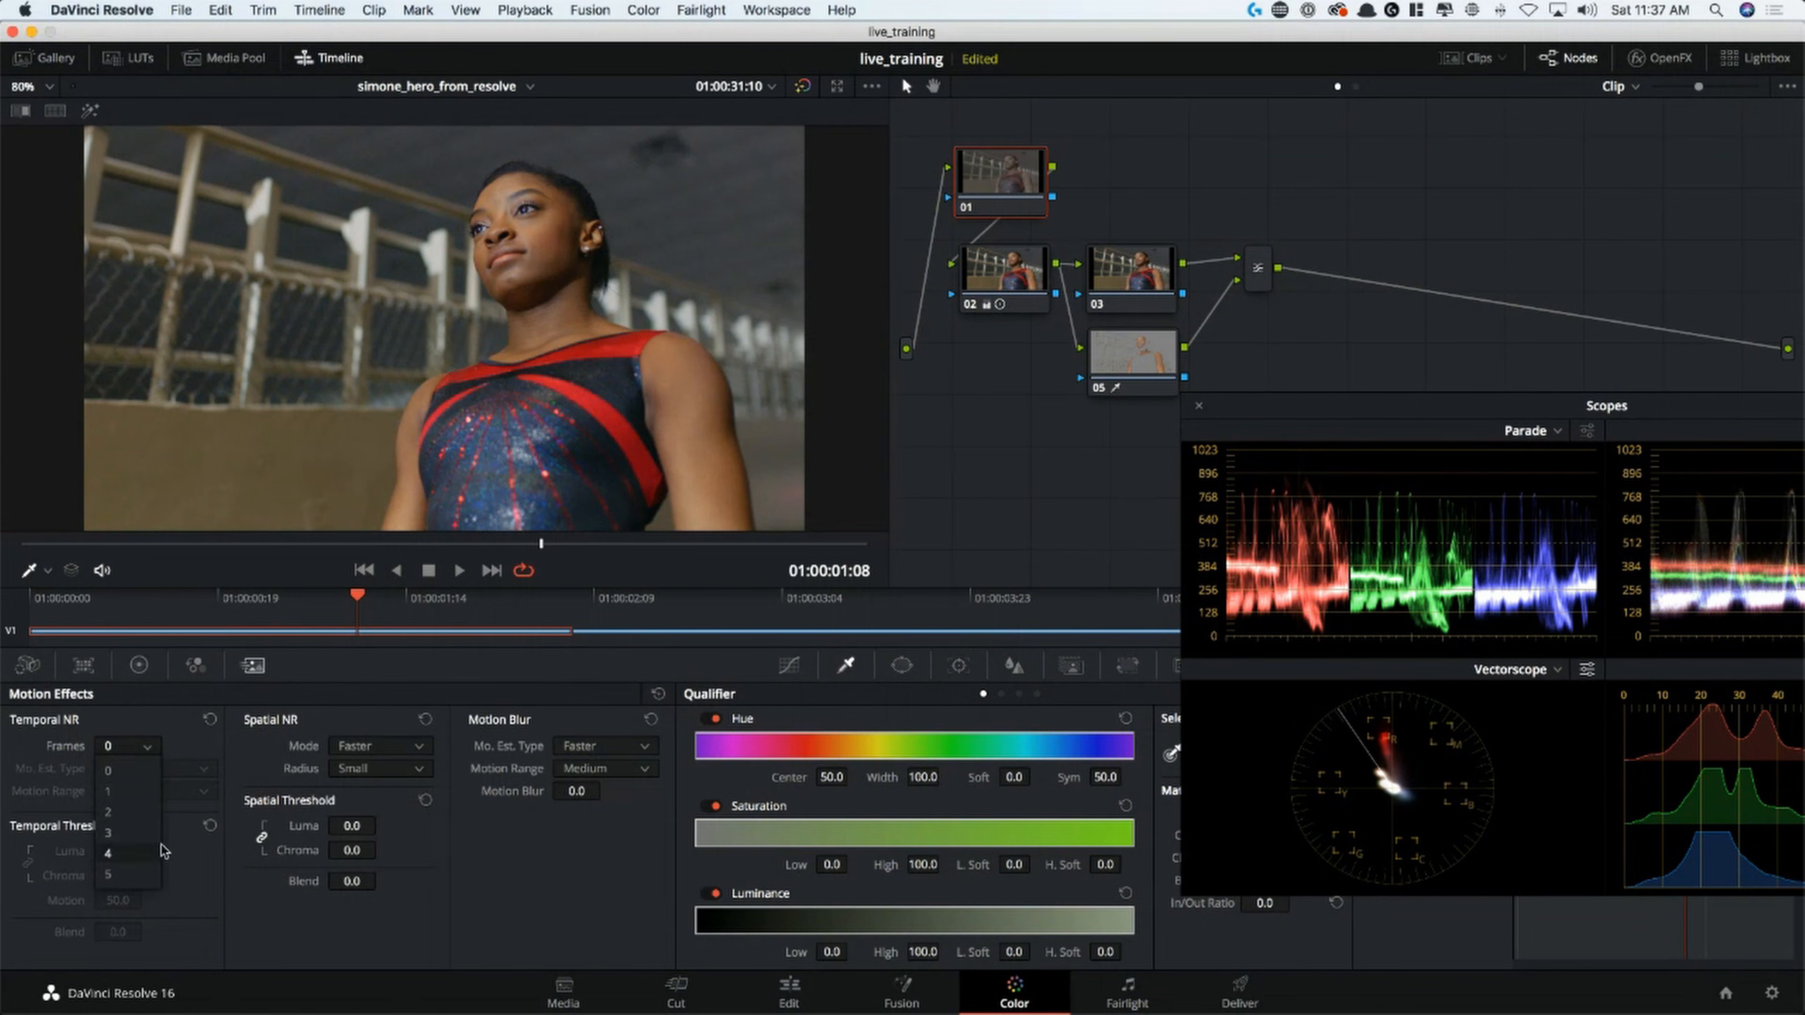
pyautogui.click(140, 839)
pyautogui.click(170, 774)
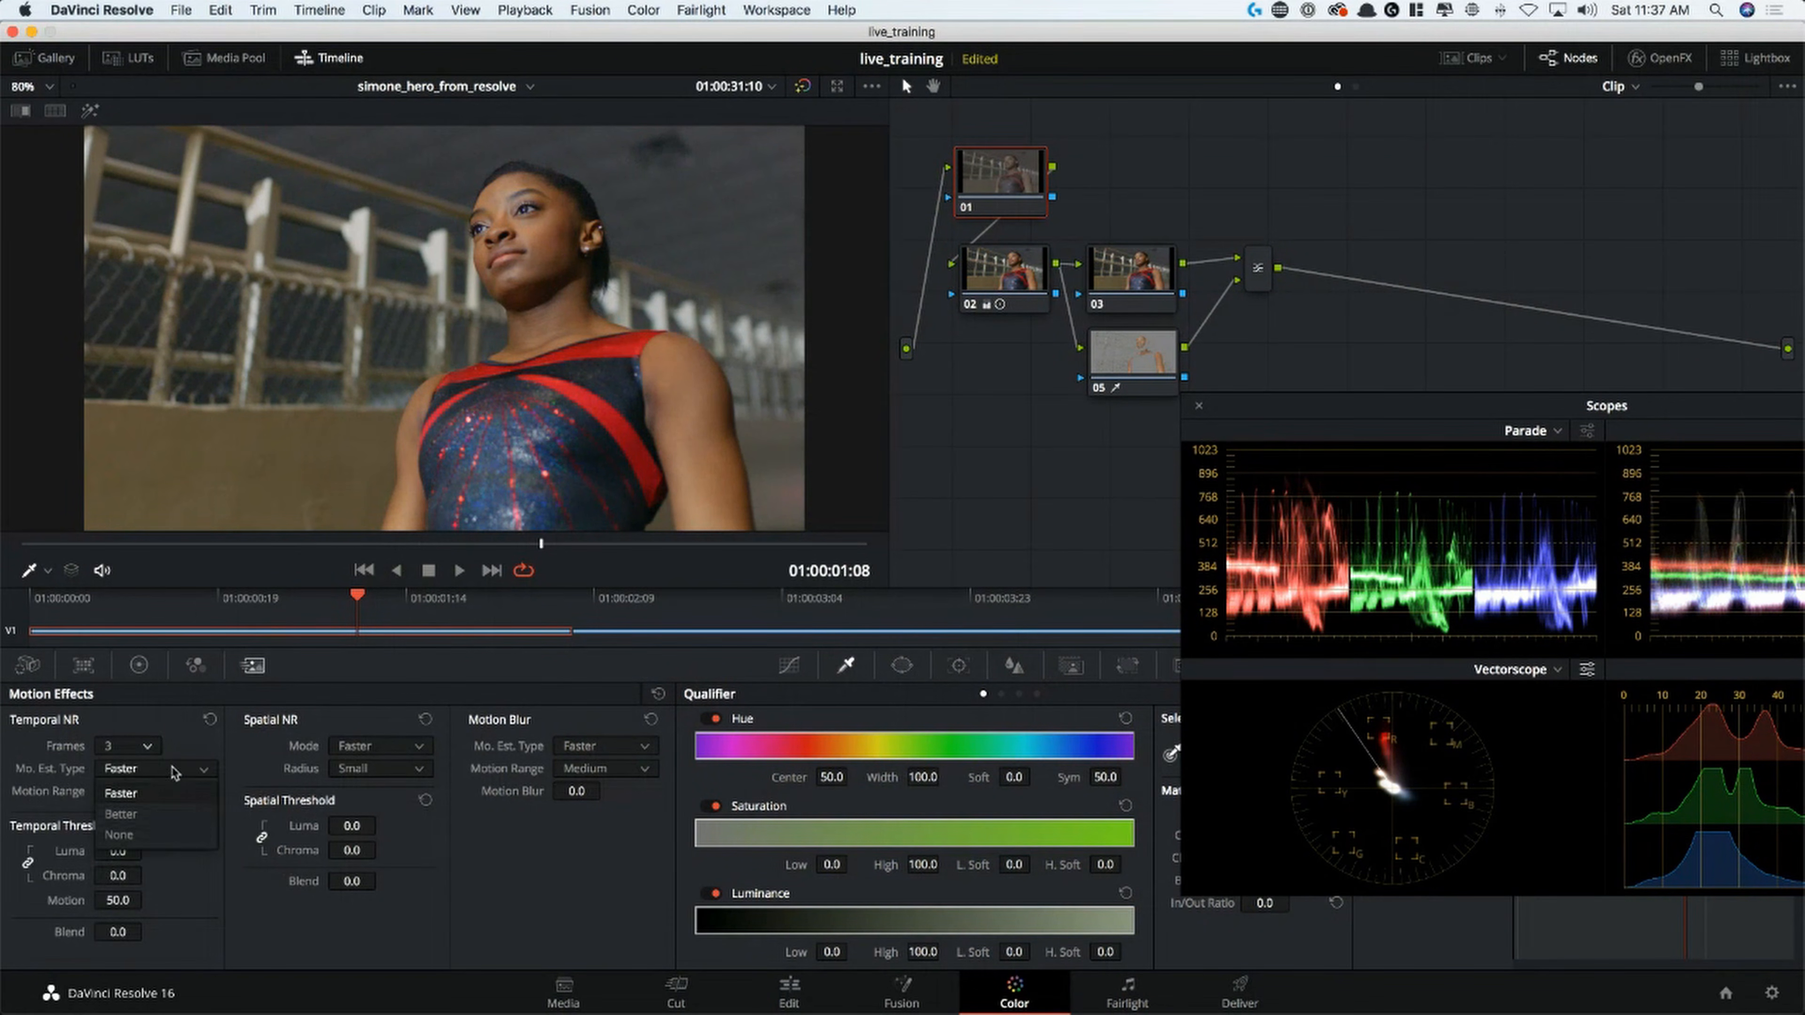
pyautogui.click(146, 825)
pyautogui.moveTo(120, 852); pyautogui.dragTo(148, 852)
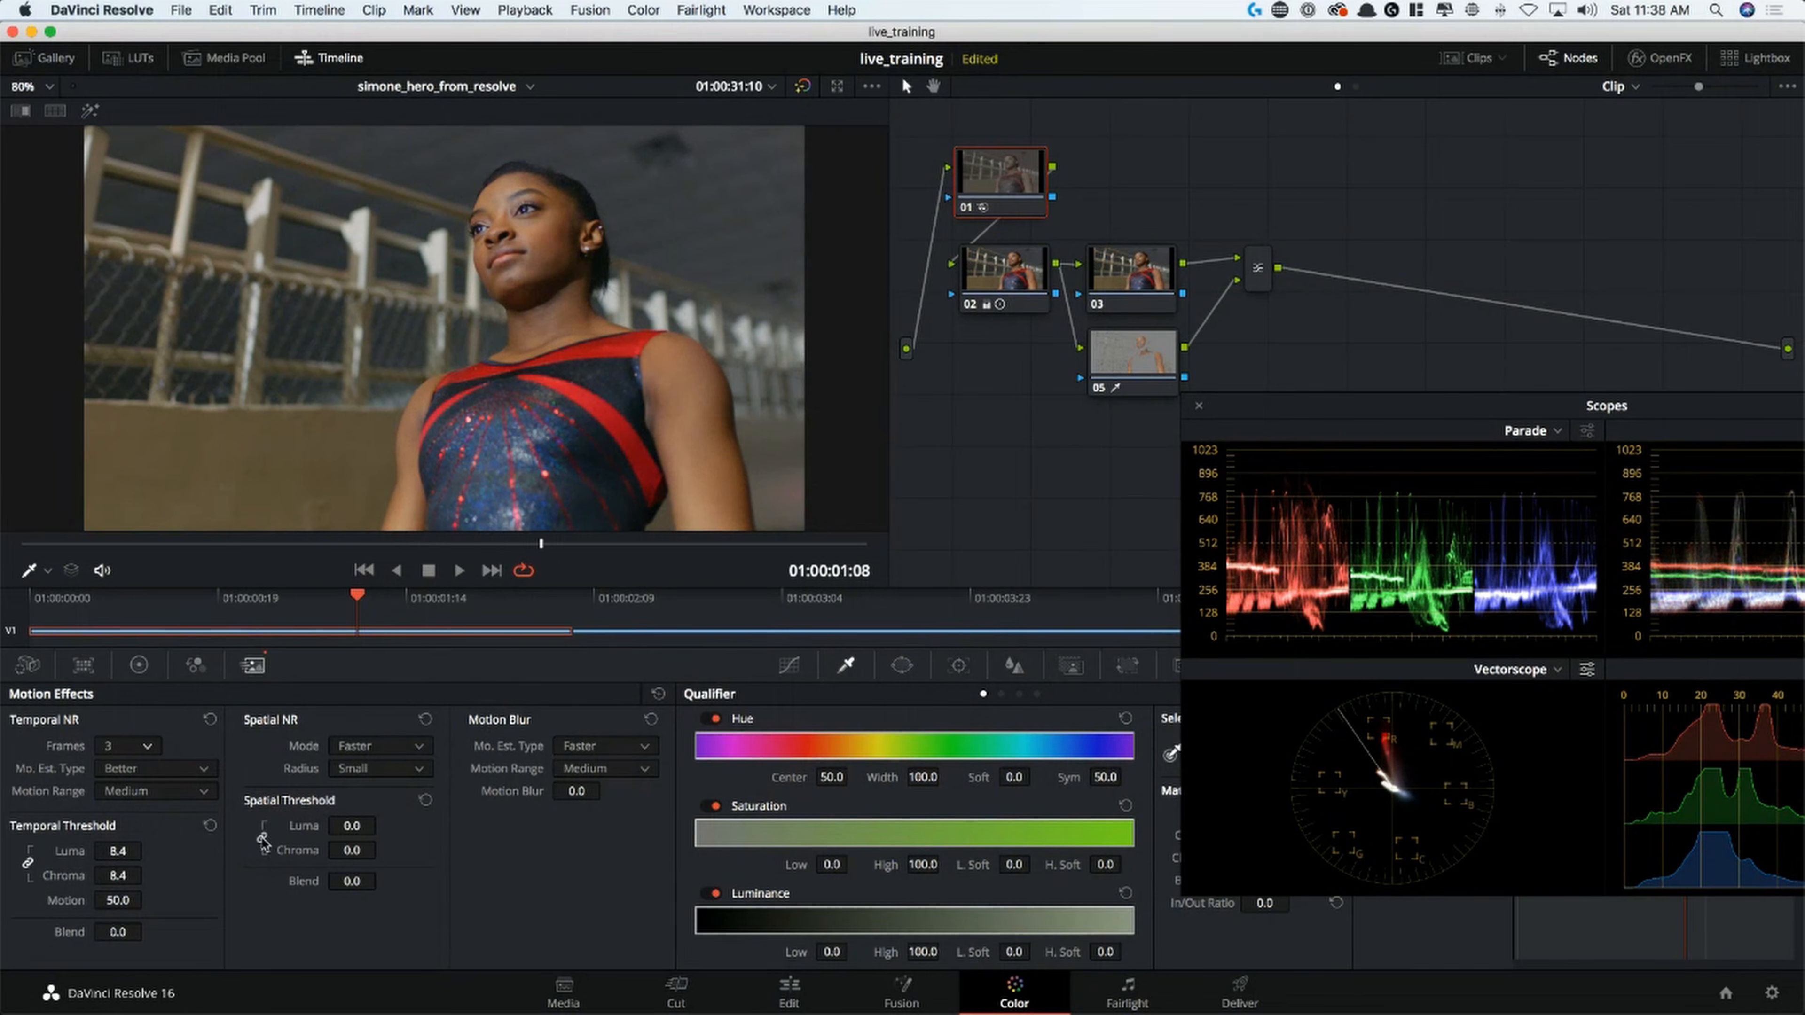
# Set node 01's spatial chroma threshold alone to 6.8 and inspect the denoised clip in the enlarged viewer
pyautogui.moveTo(351, 851); pyautogui.dragTo(367, 850)
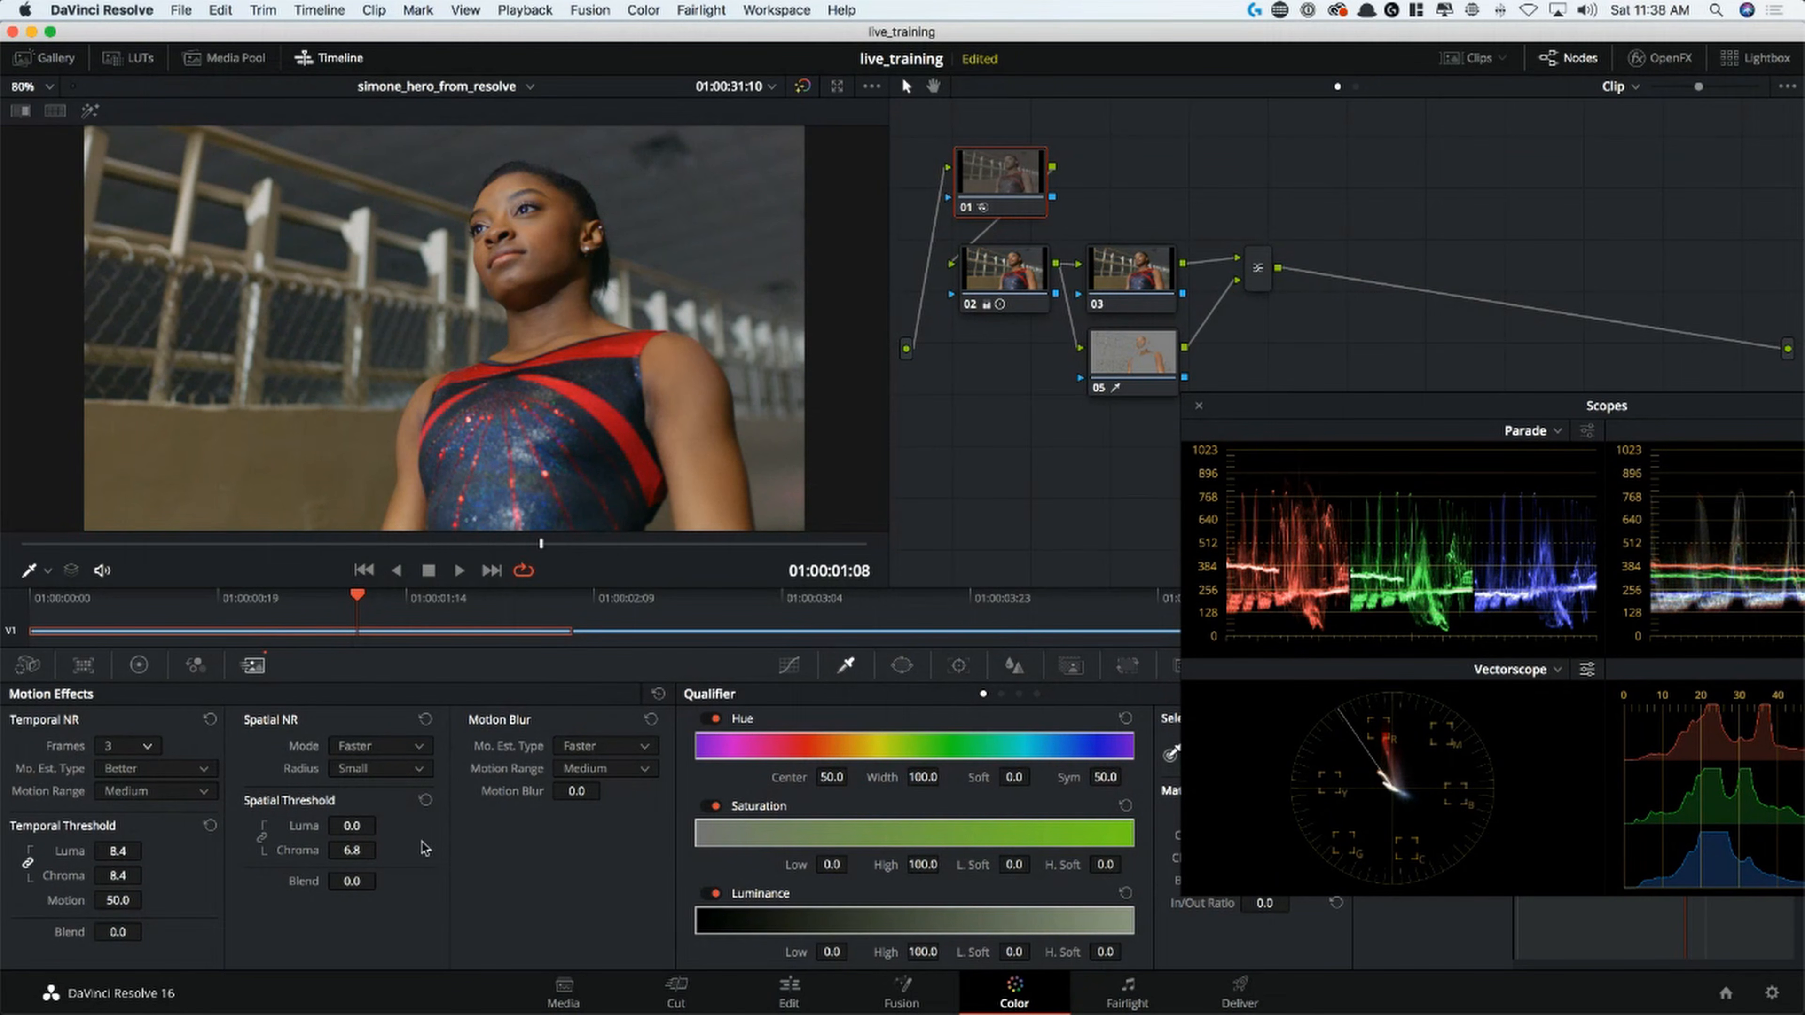
pyautogui.hotkey('alt', 'f')
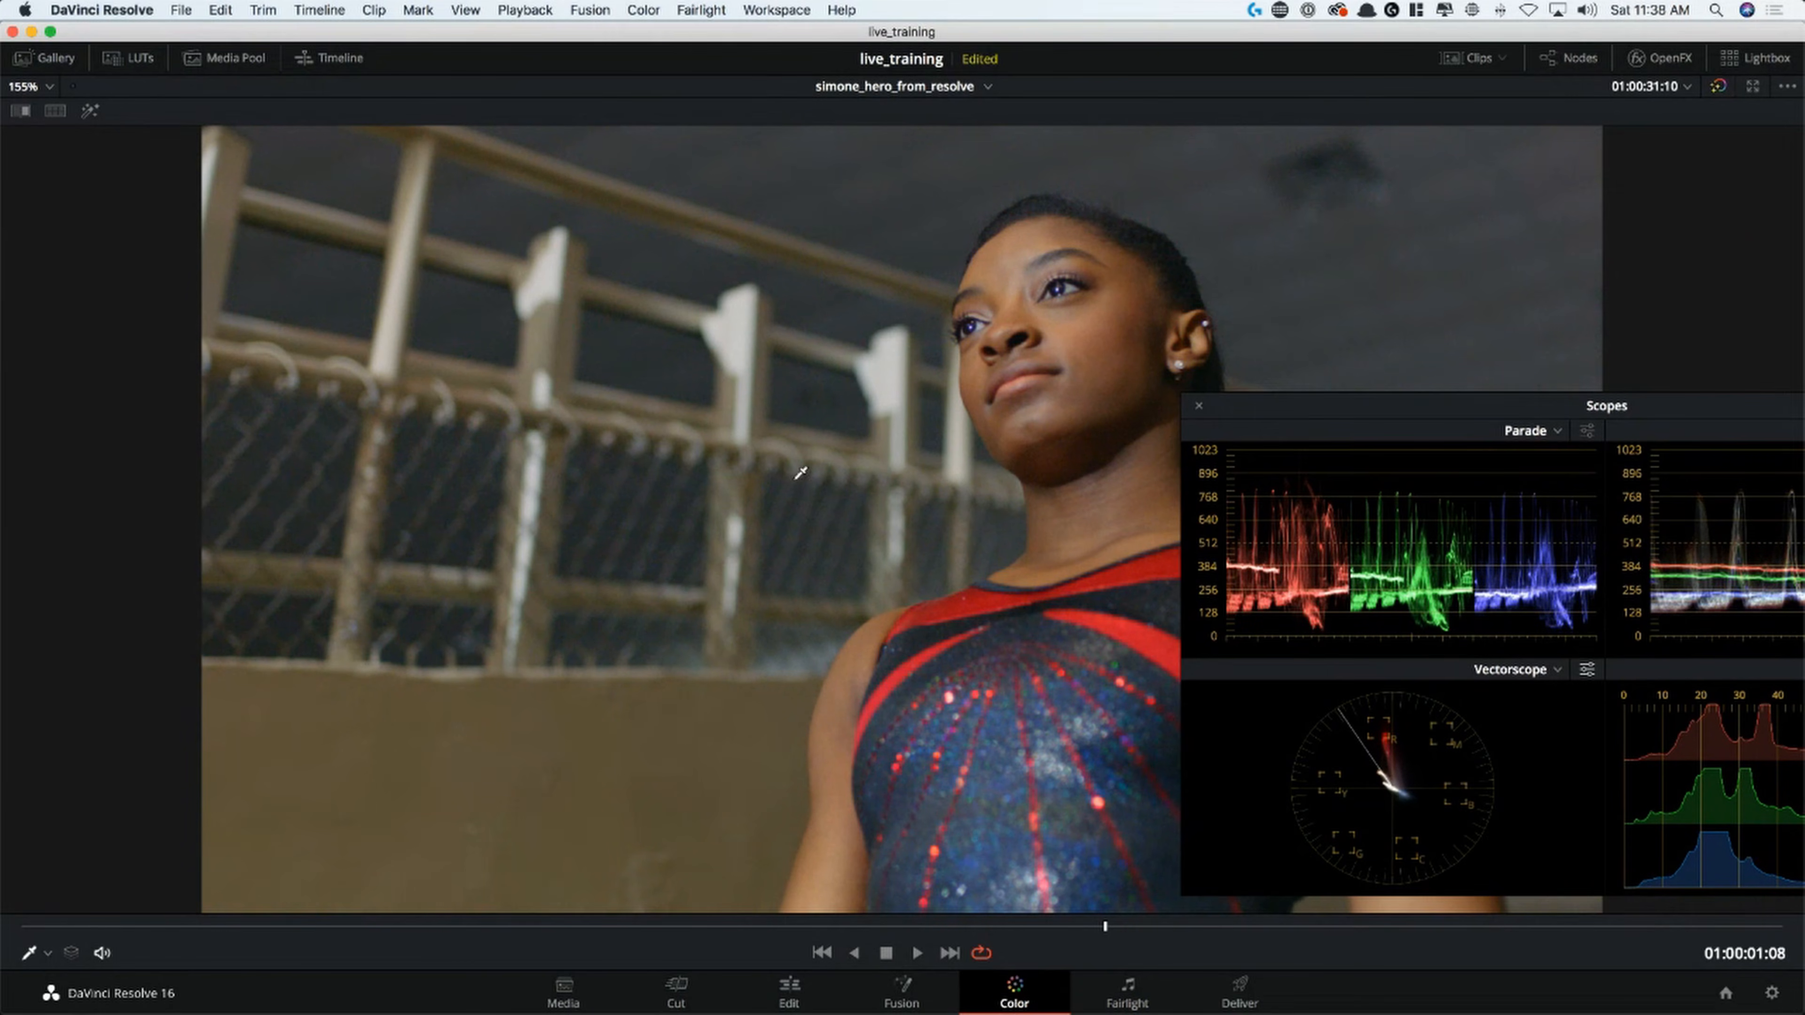
pyautogui.hotkey('alt', 'f')
# Examine node 05's skin key with Highlight on and off, moving the scopes window clear of the qualifier controls
pyautogui.click(1134, 348)
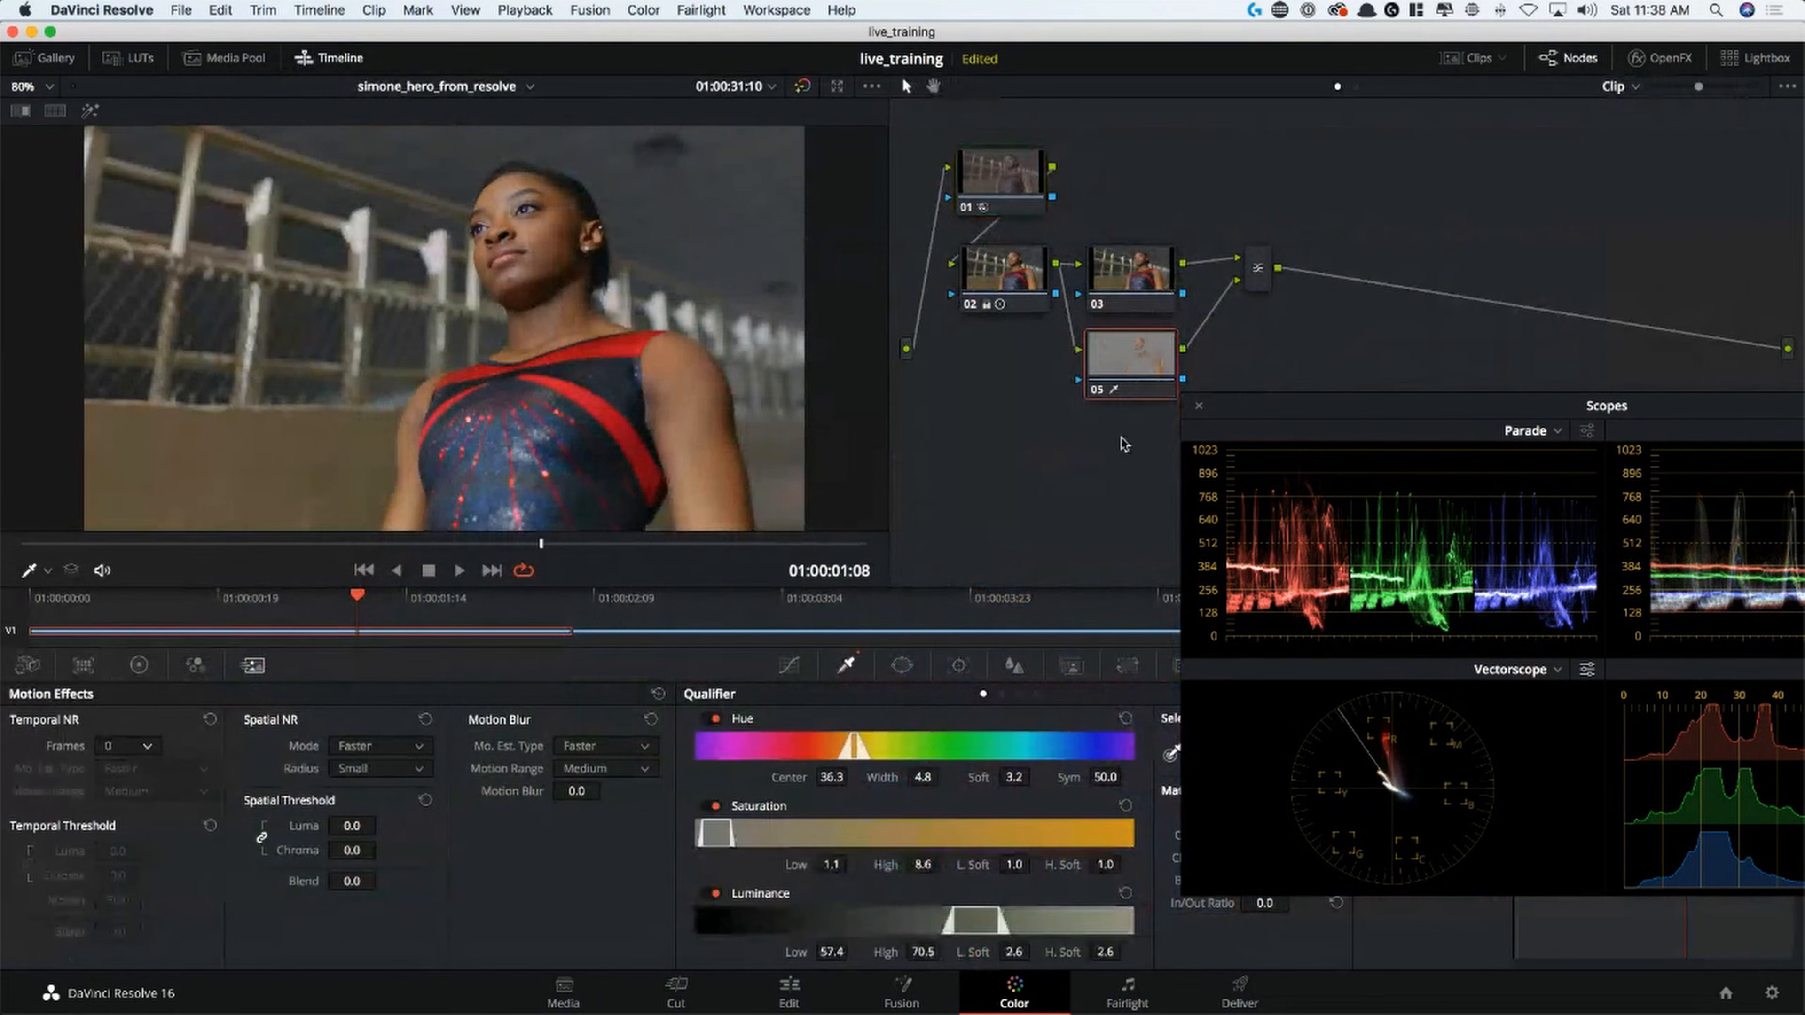
pyautogui.hotkey('shift', 'h')
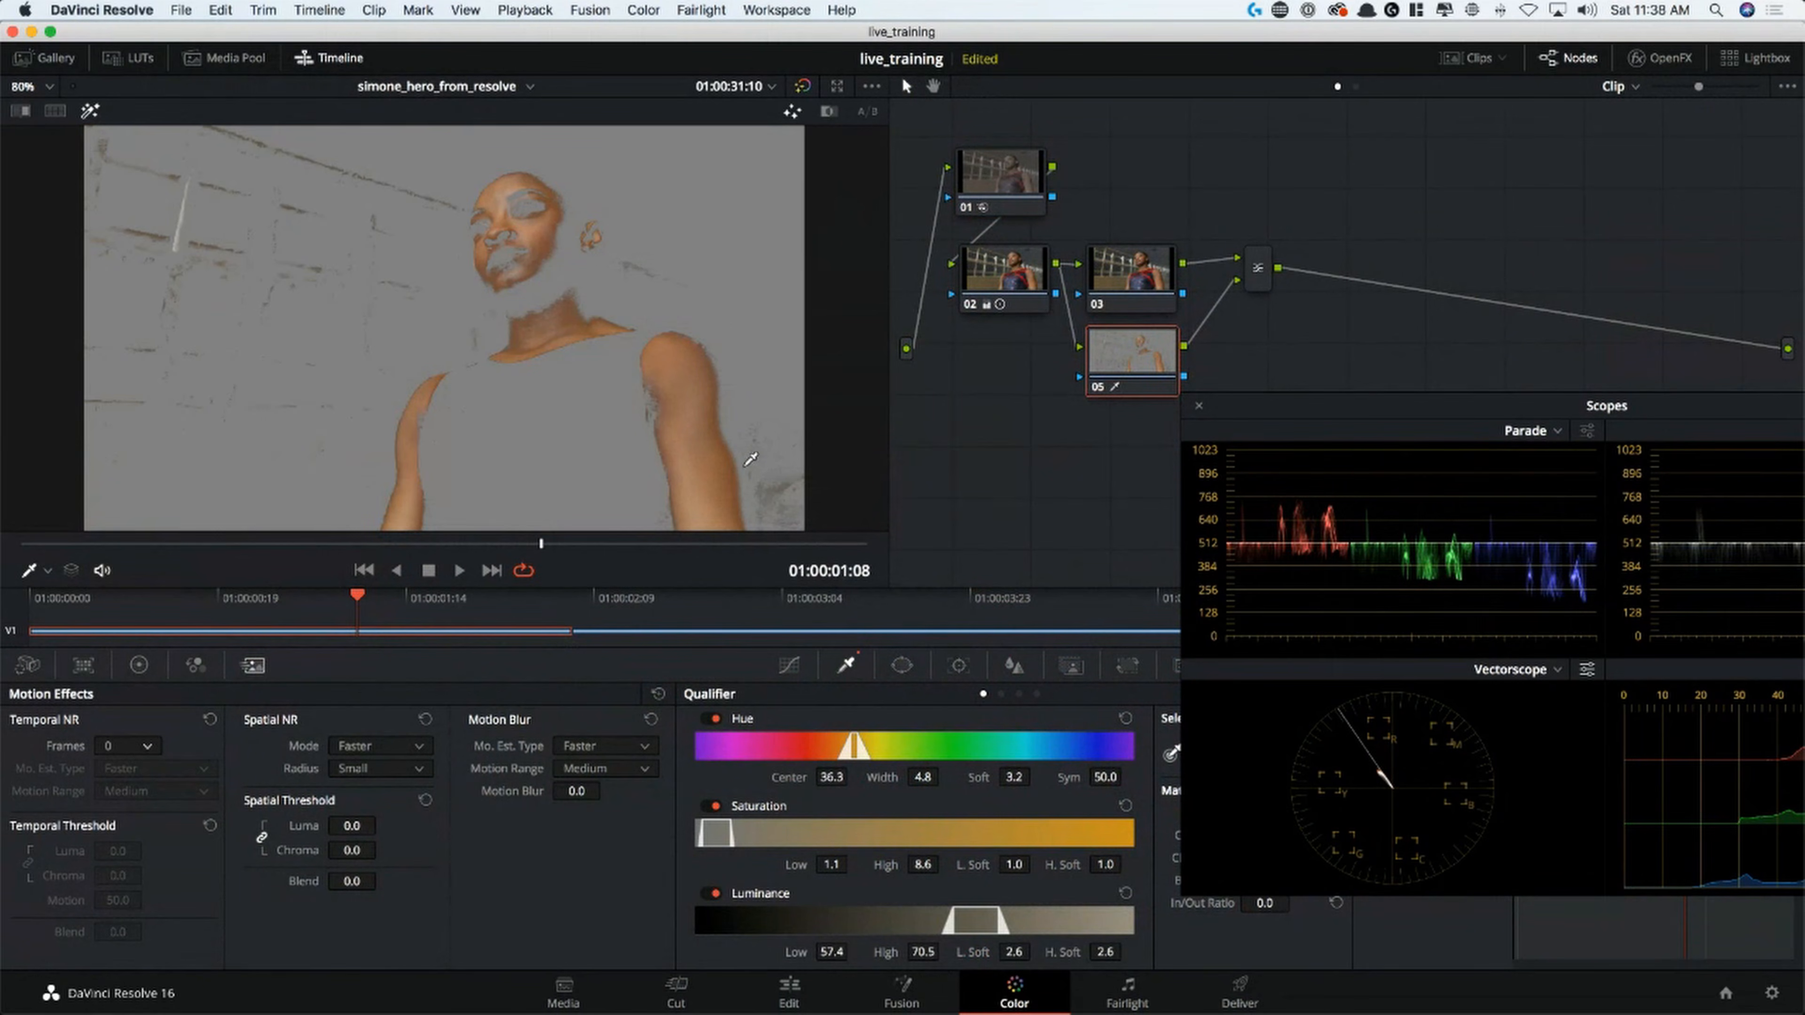
pyautogui.moveTo(1301, 414); pyautogui.dragTo(1399, 369)
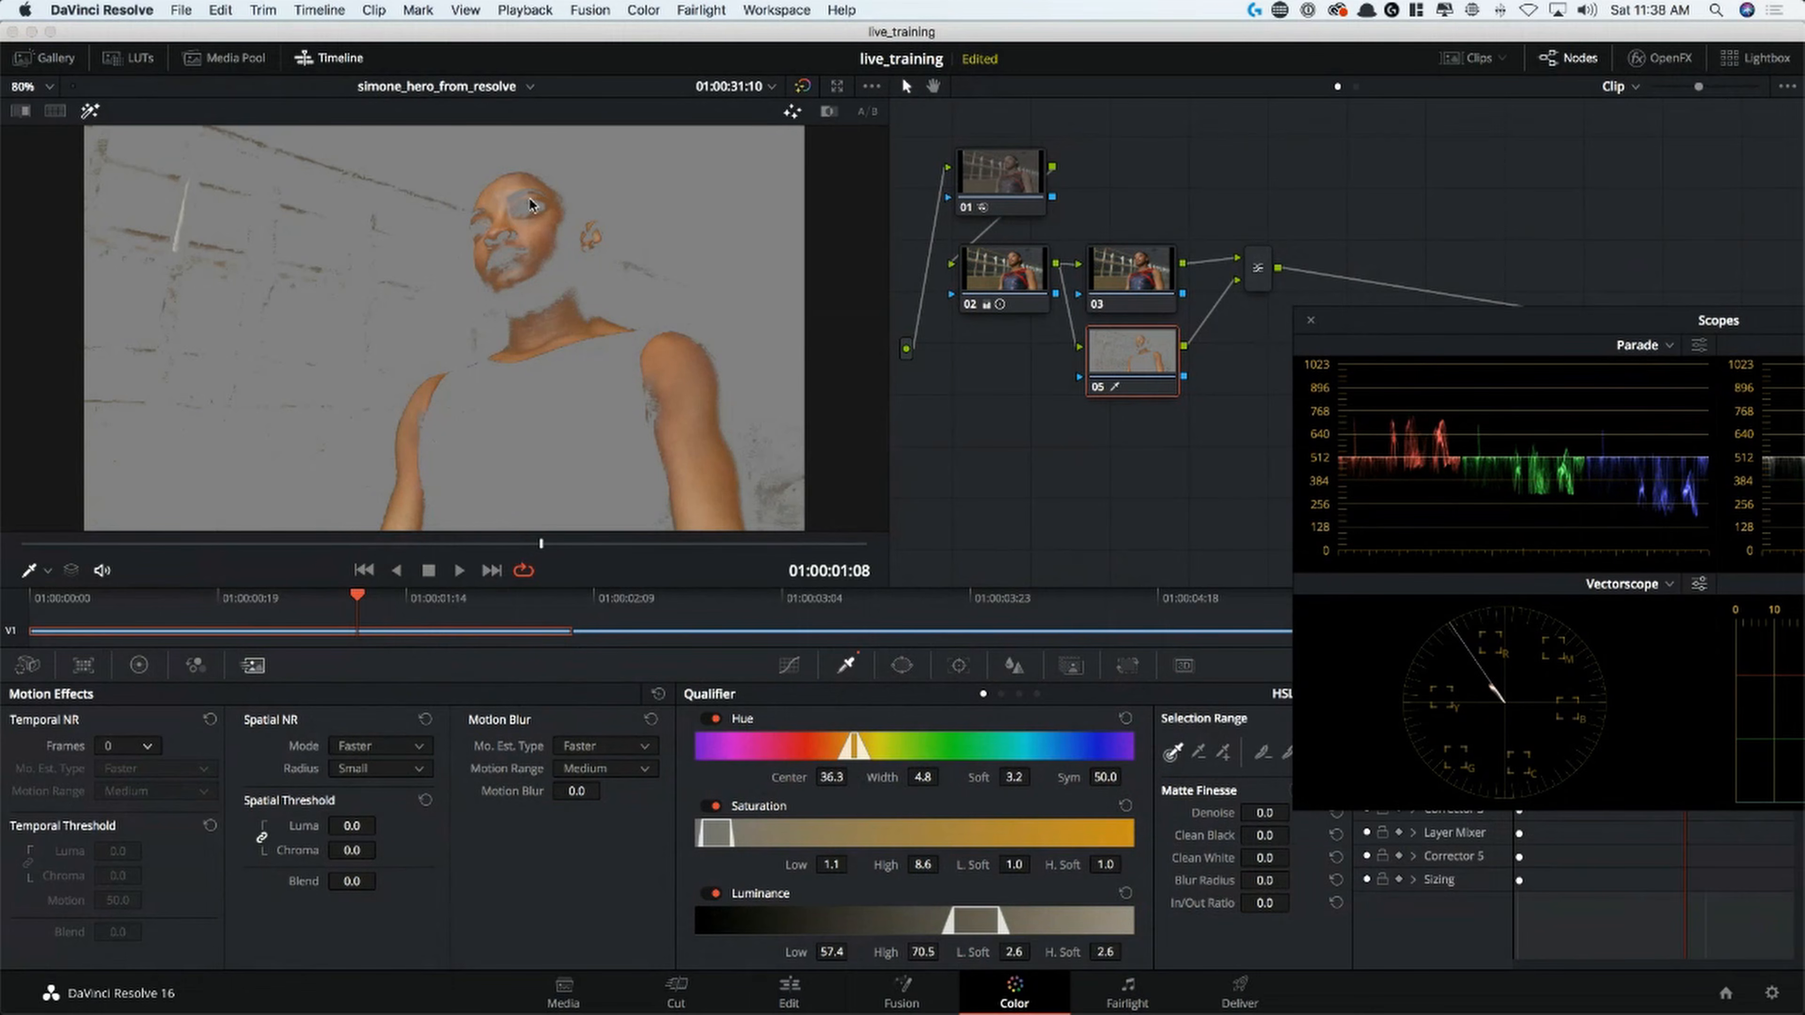
pyautogui.hotkey('shift', 'h')
# Lower node 05's qualifier Luminance Low to 54.9, check the key, and resample the skin tone from the forehead
pyautogui.hotkey('shift', 'h')
pyautogui.hotkey('shift', 'h')
pyautogui.hotkey('shift', 'h')
pyautogui.hotkey('shift', 'h')
pyautogui.hotkey('shift', 'h')
pyautogui.moveTo(839, 954); pyautogui.dragTo(853, 951)
pyautogui.hotkey('shift', 'h')
pyautogui.hotkey('shift', 'h')
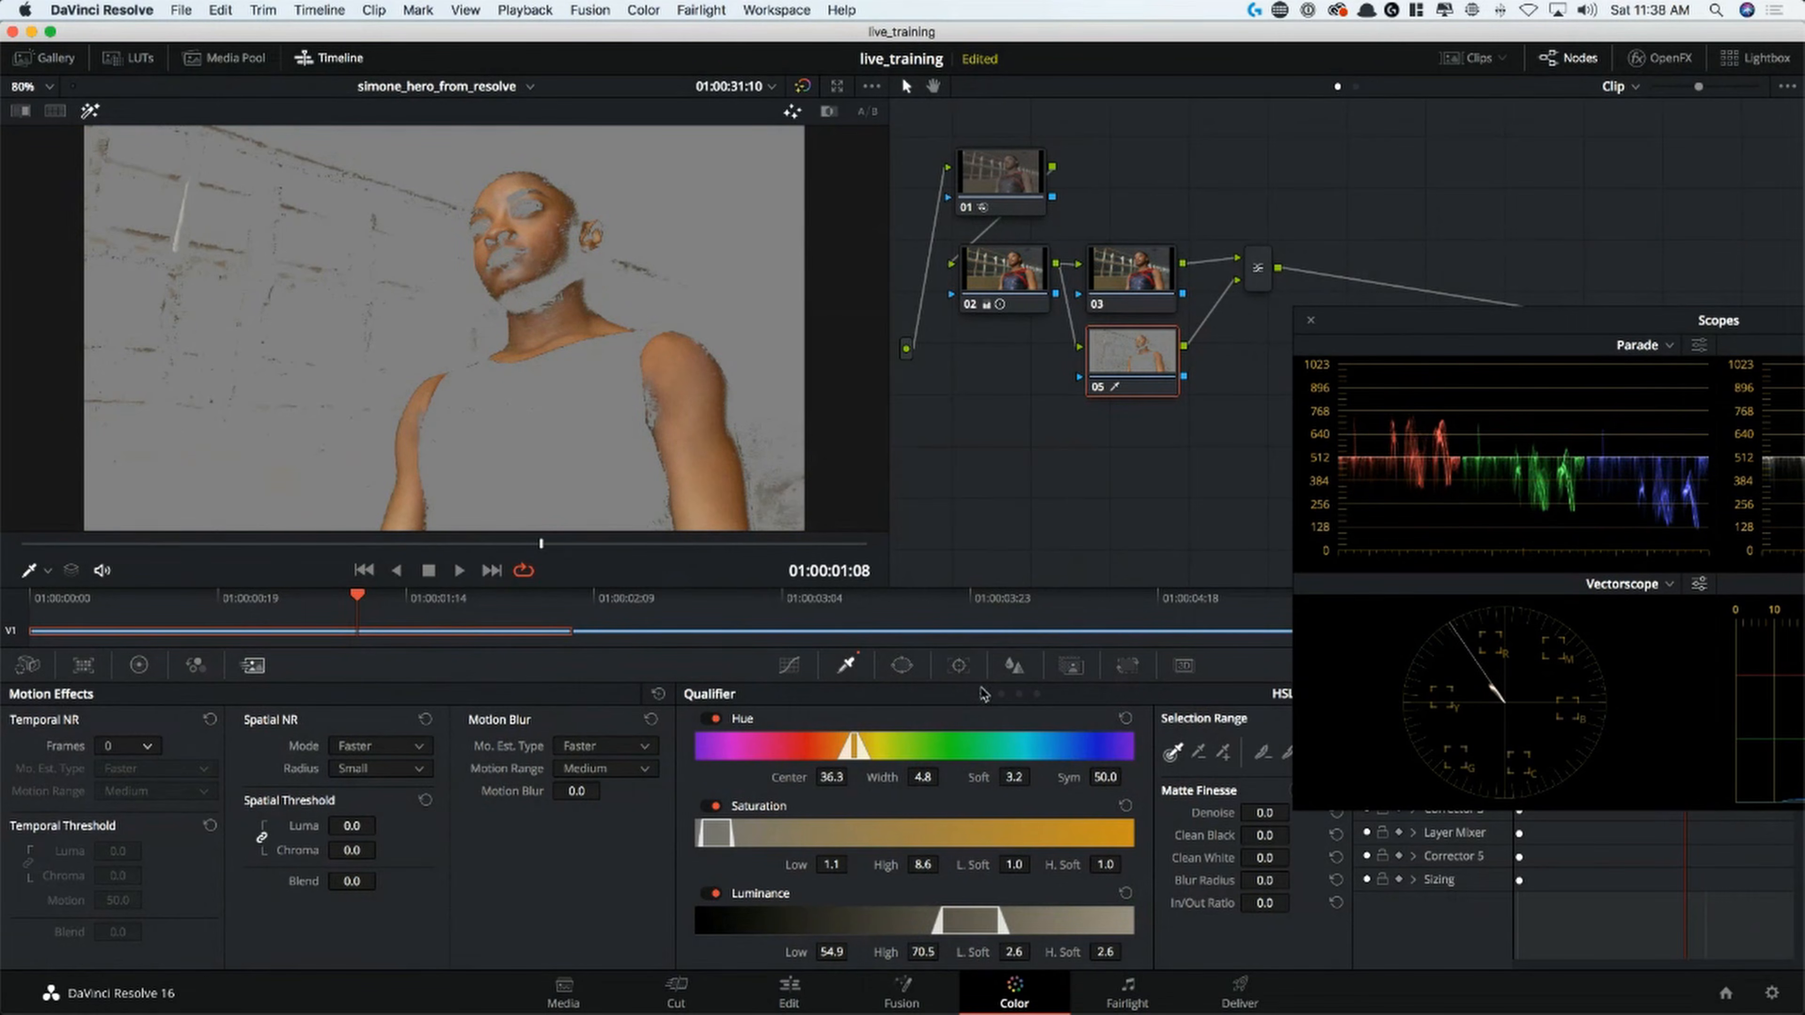
pyautogui.moveTo(489, 196)
pyautogui.mouseDown()
pyautogui.moveTo(523, 185)
pyautogui.moveTo(503, 191)
pyautogui.mouseUp()
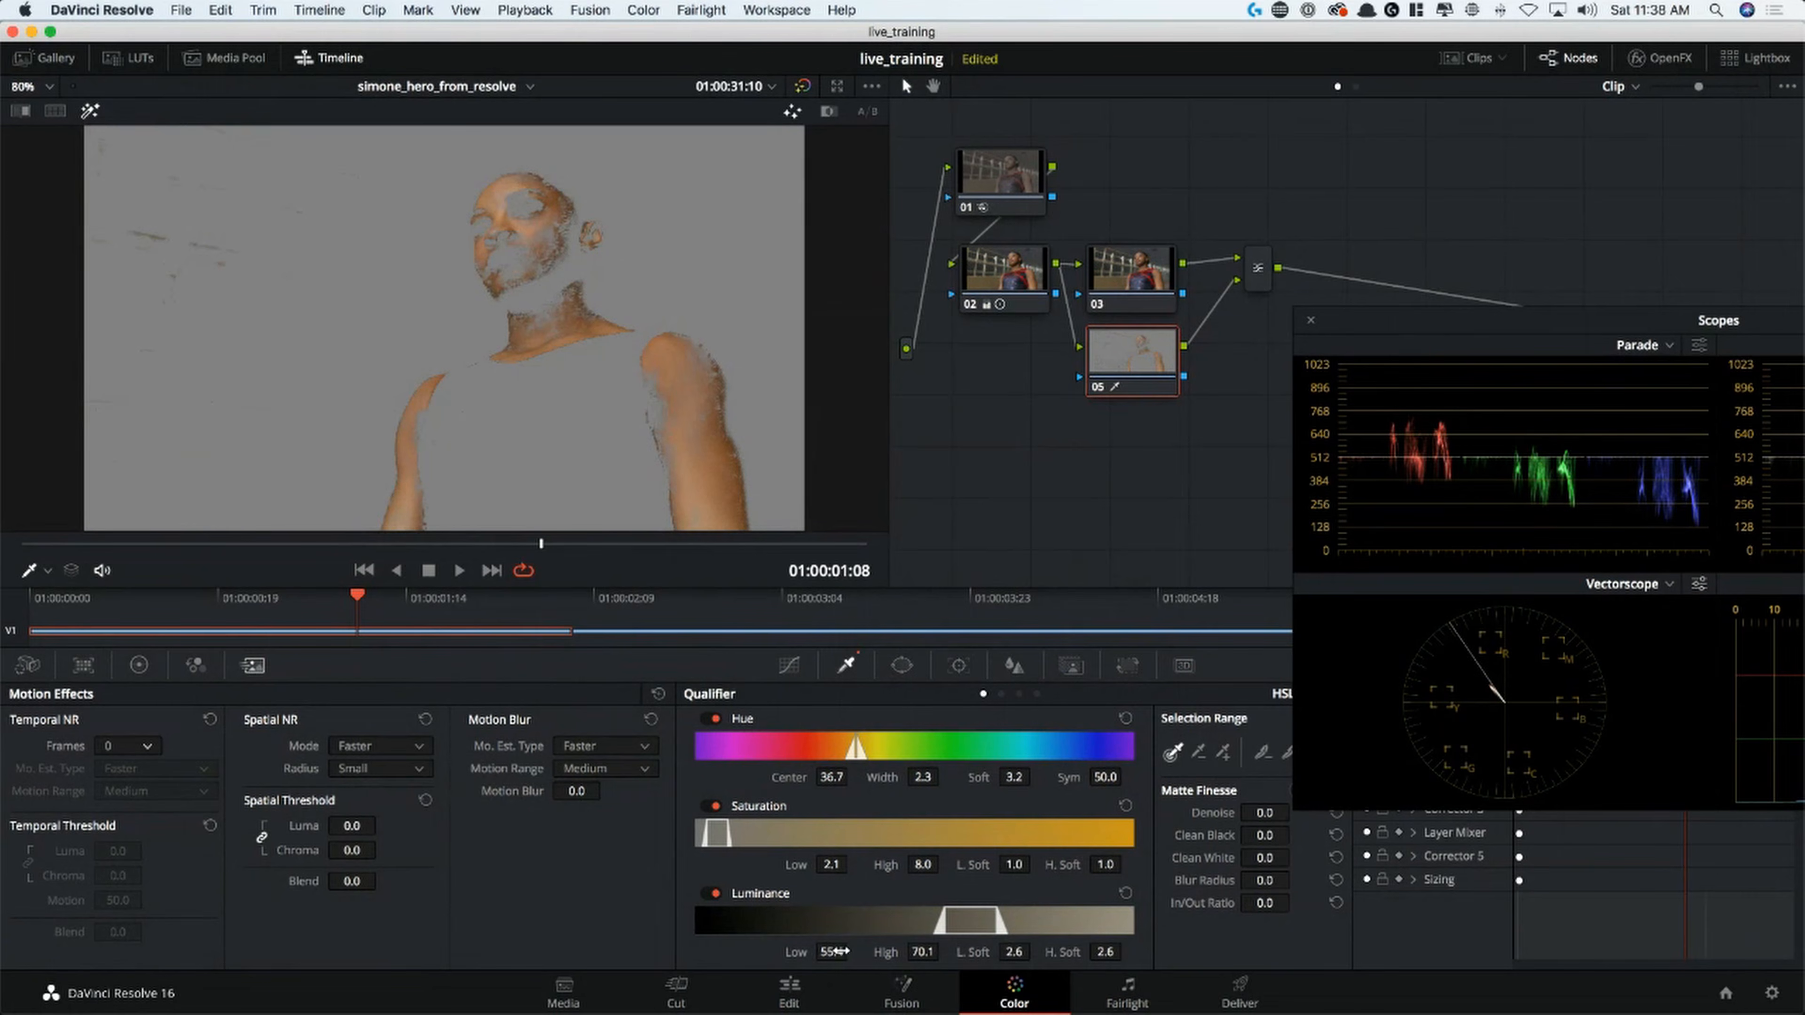
# Undo the last skin-tone resampling on node 05 and soften the key with a Blur Radius of 40.5
pyautogui.press('super+z')
pyautogui.press('super+z')
pyautogui.press('super+z')
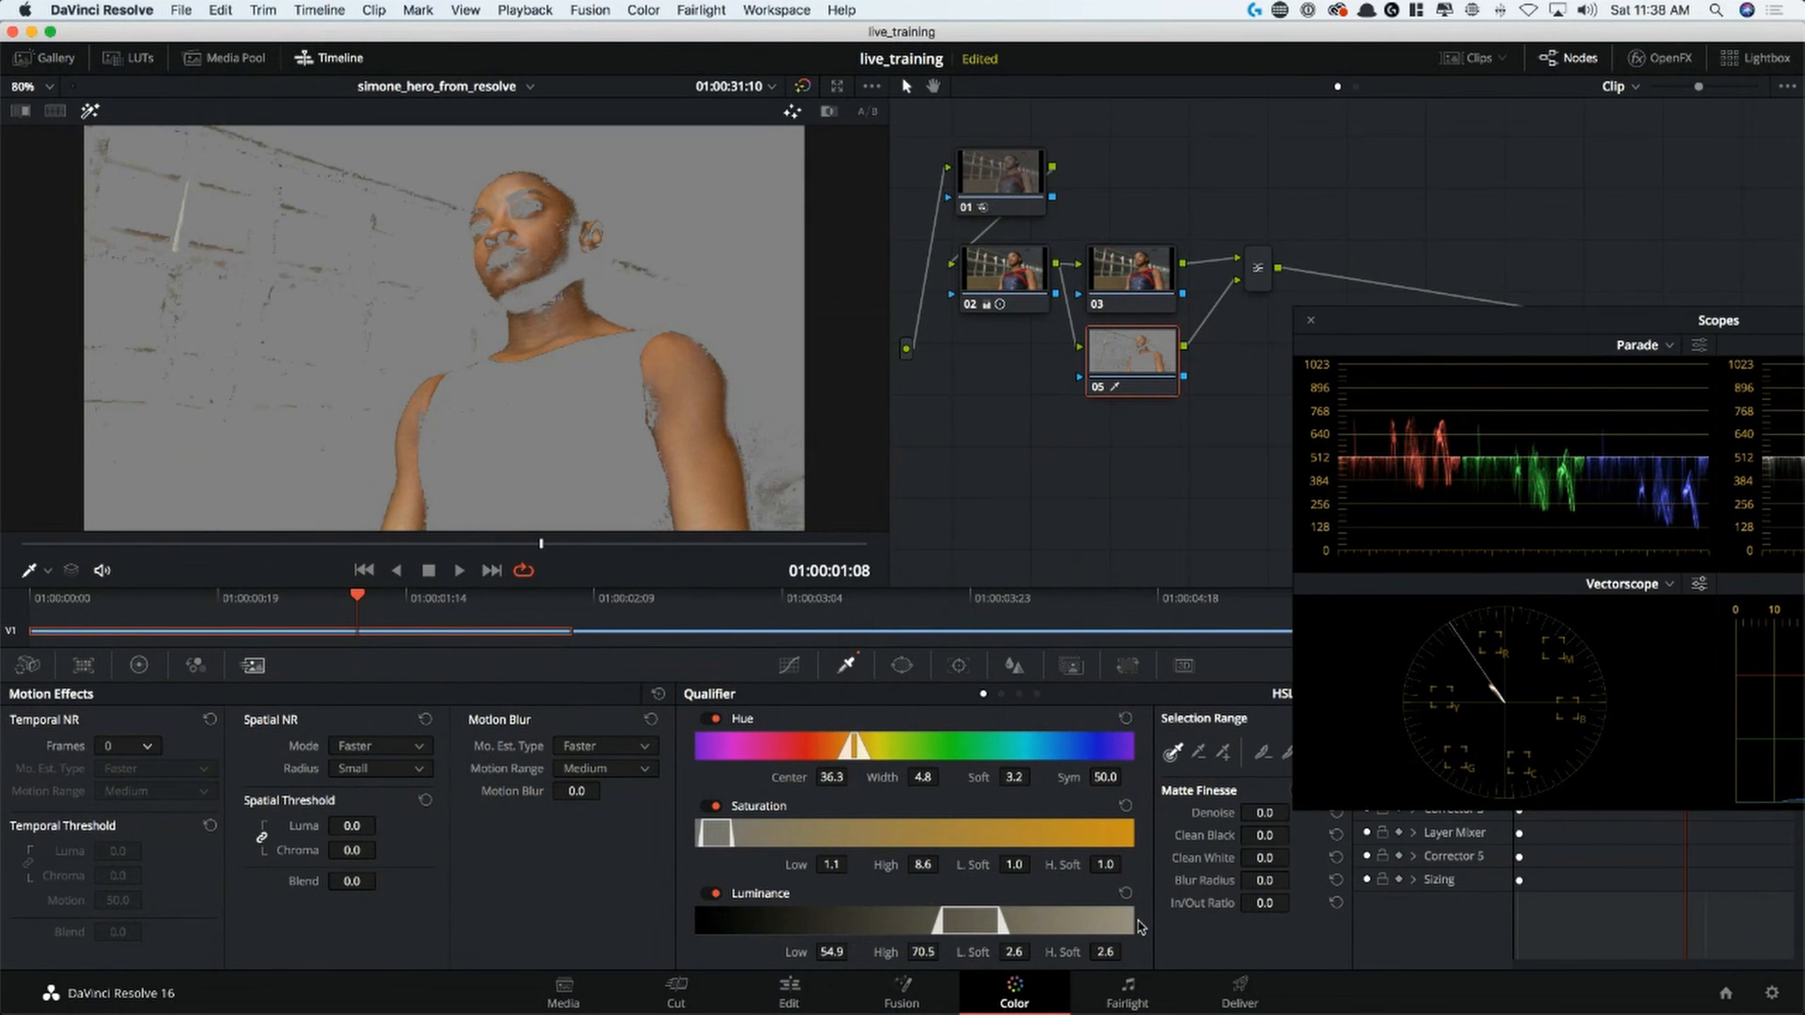
pyautogui.moveTo(1265, 881); pyautogui.dragTo(1296, 880)
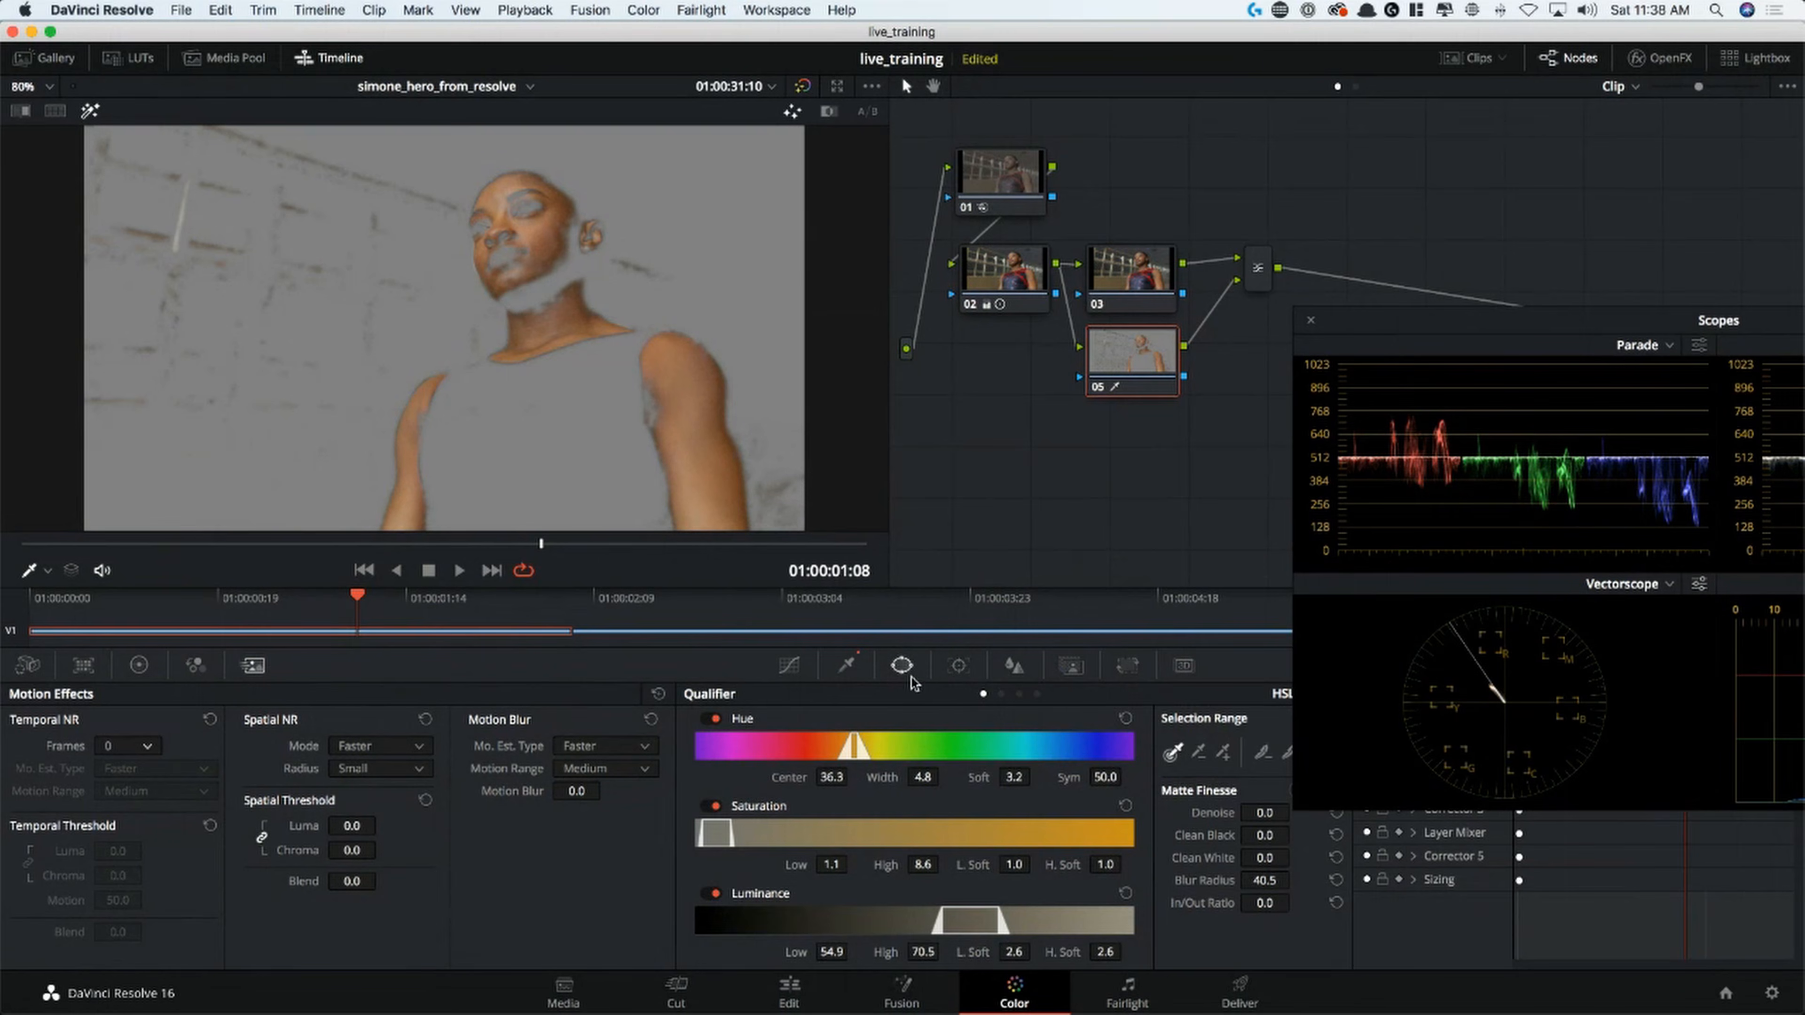
# At 01:00:02:04, draw a closed curve window on node 05 around the gymnast's head, shoulders, arms and torso
pyautogui.click(901, 664)
pyautogui.moveTo(554, 546); pyautogui.dragTo(907, 565)
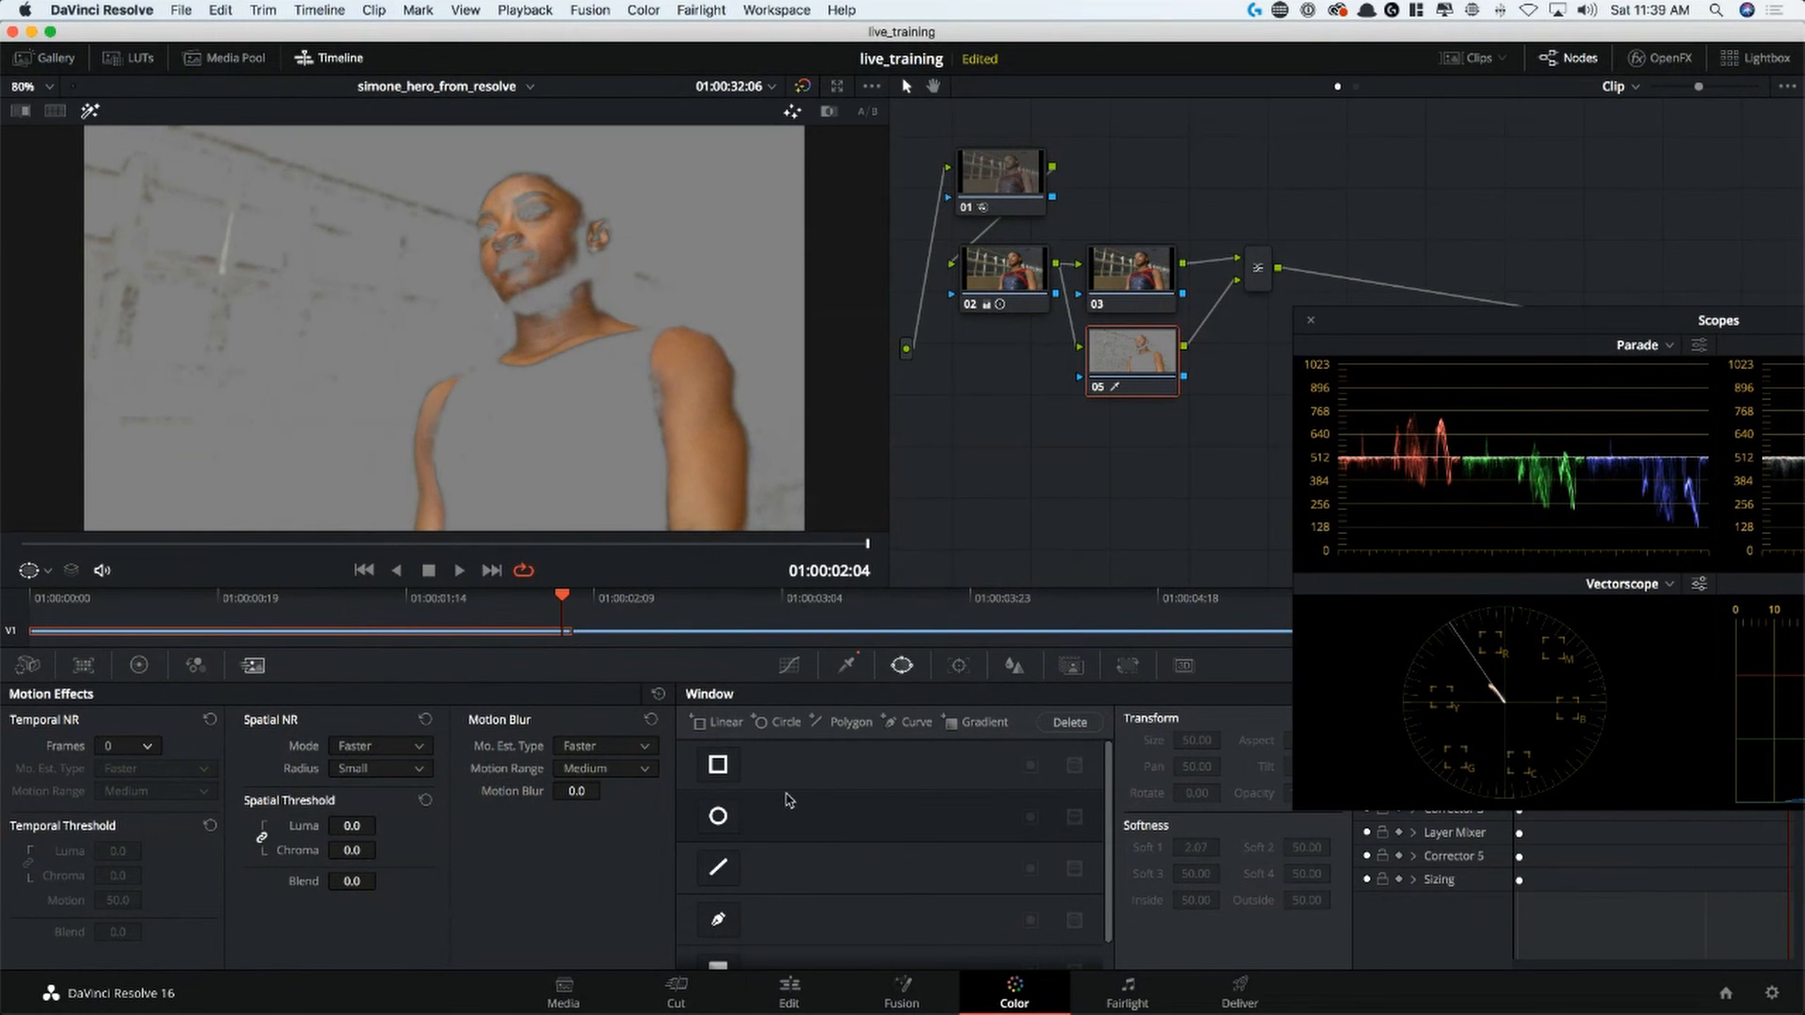
pyautogui.click(718, 920)
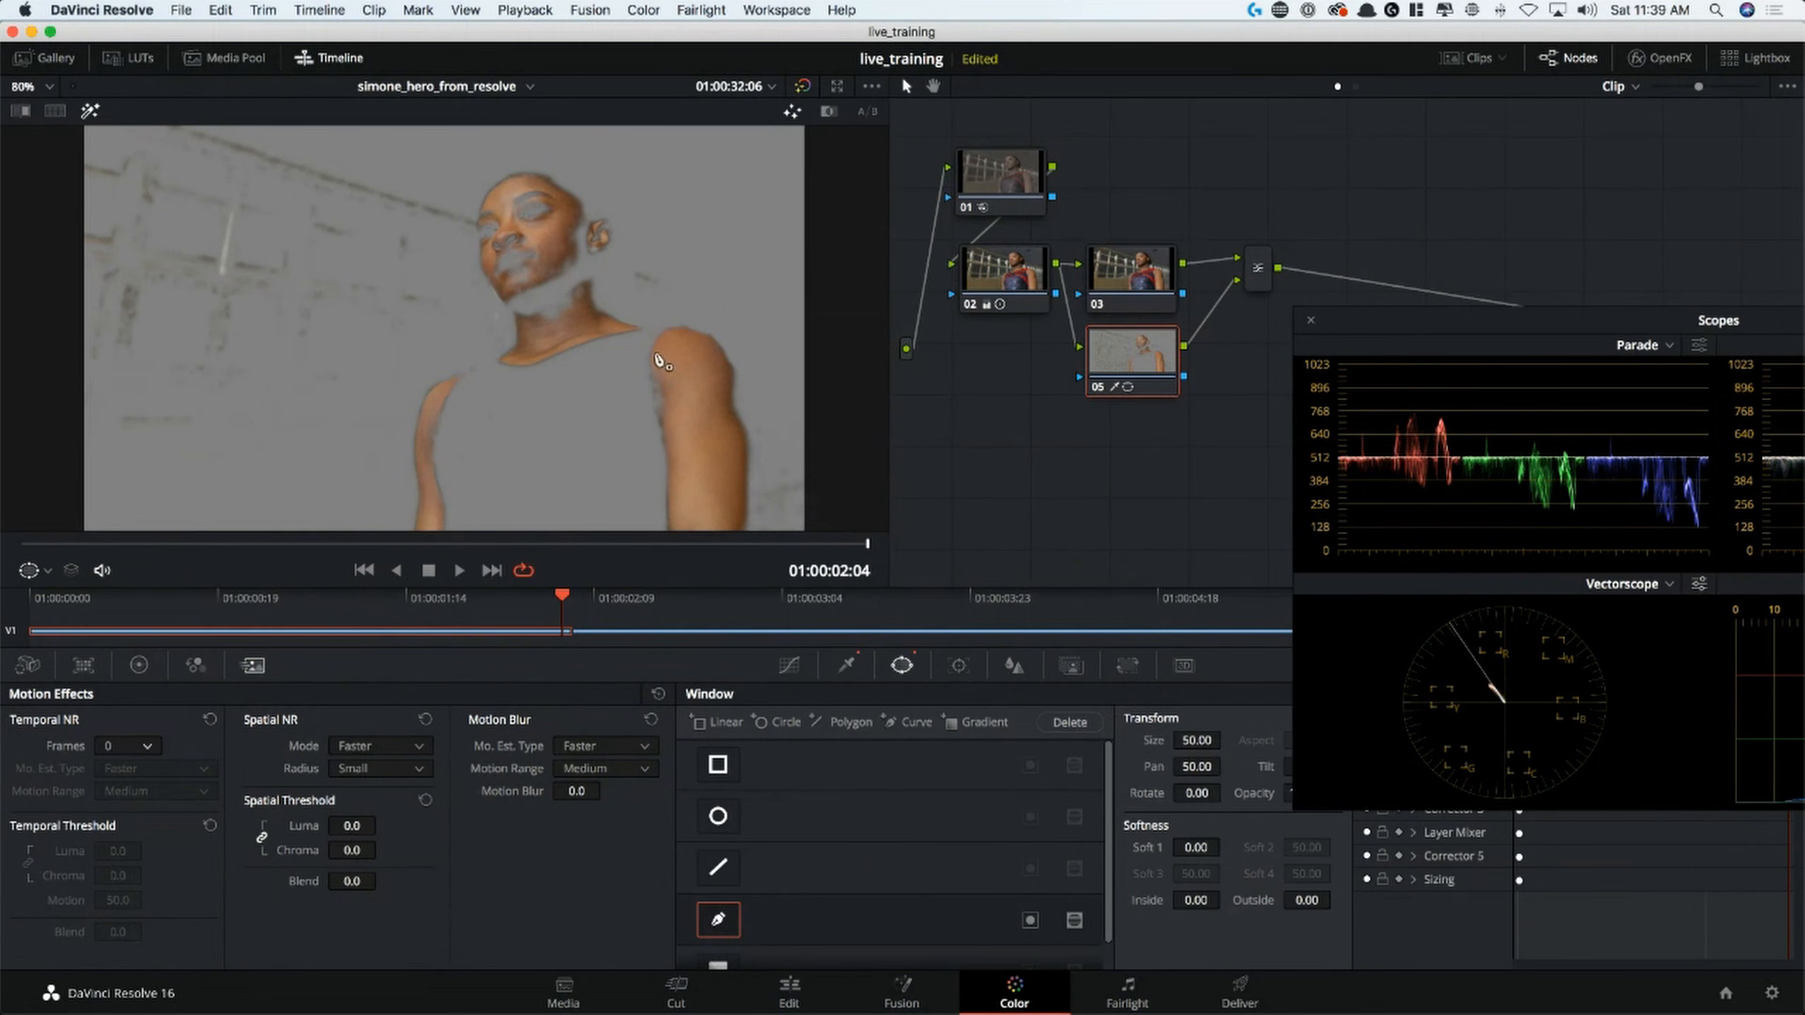
pyautogui.click(551, 155)
pyautogui.click(623, 202)
pyautogui.scroll(-1, 693, 266)
pyautogui.scroll(-1, 693, 267)
pyautogui.click(559, 287)
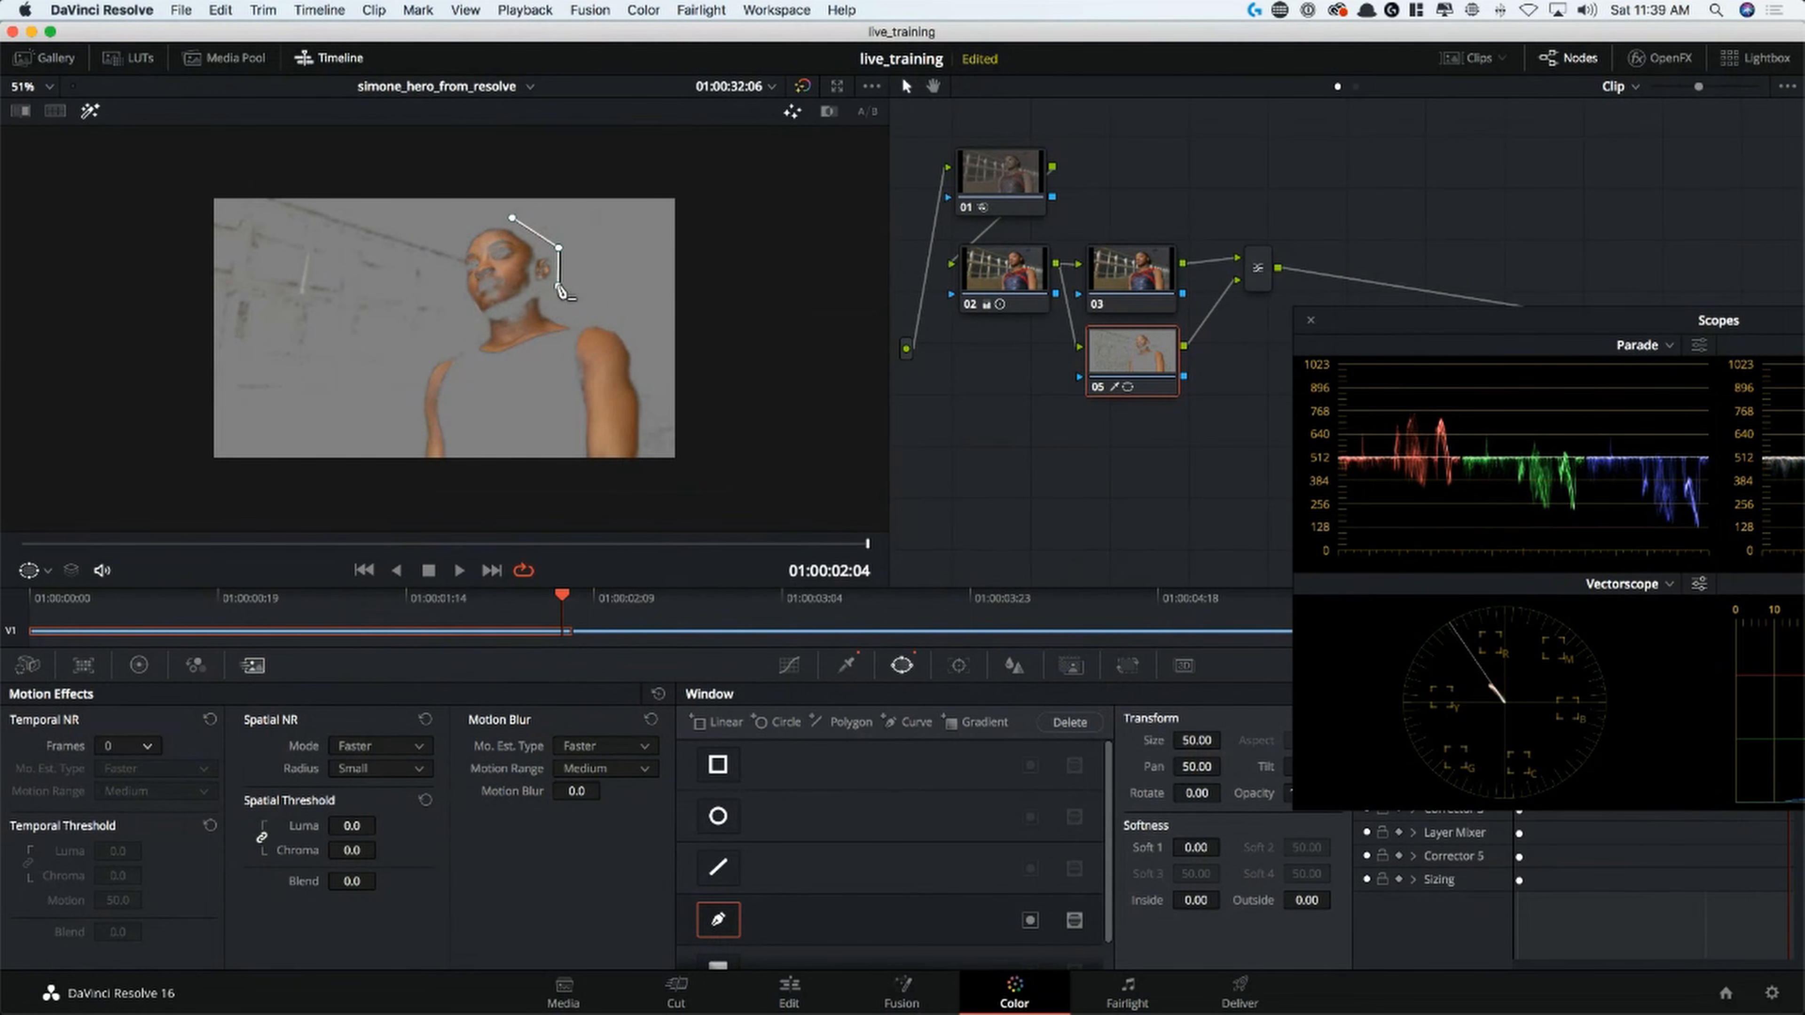
pyautogui.click(569, 311)
pyautogui.click(633, 326)
pyautogui.click(651, 396)
pyautogui.click(647, 475)
pyautogui.click(560, 500)
pyautogui.click(371, 481)
pyautogui.click(411, 424)
pyautogui.click(416, 358)
pyautogui.click(448, 335)
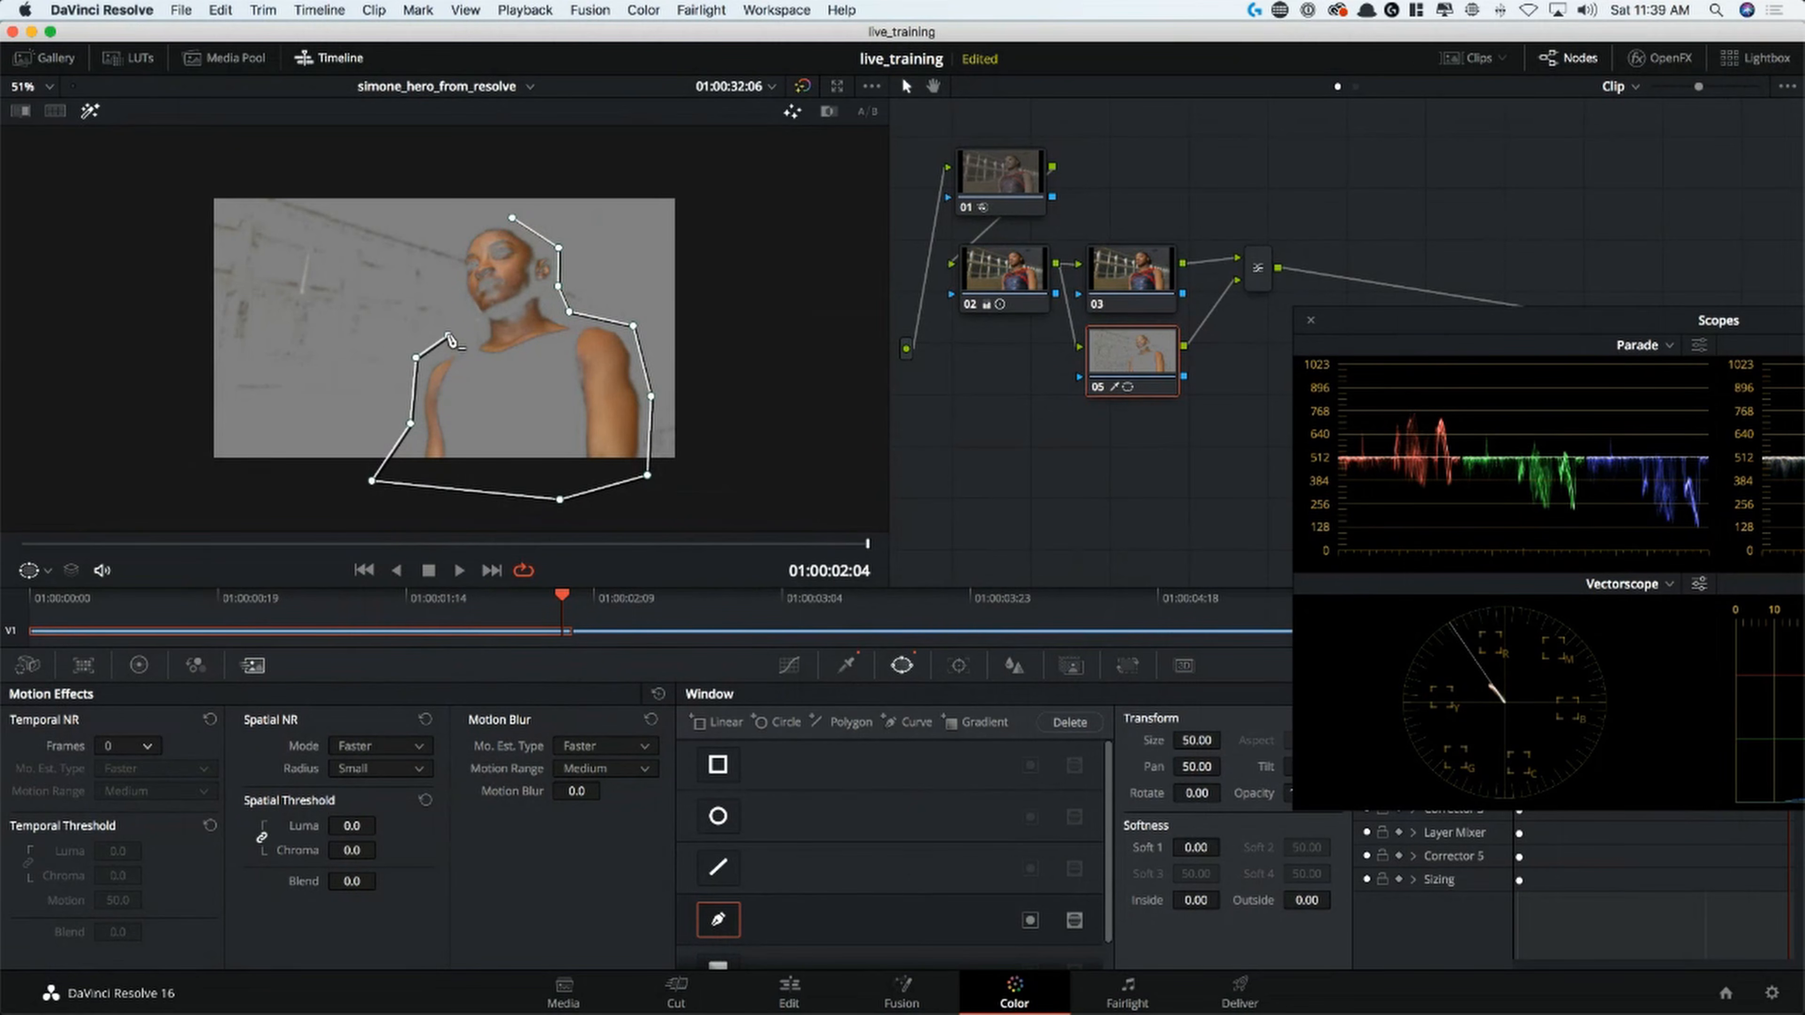
pyautogui.click(453, 281)
pyautogui.click(457, 226)
pyautogui.click(512, 218)
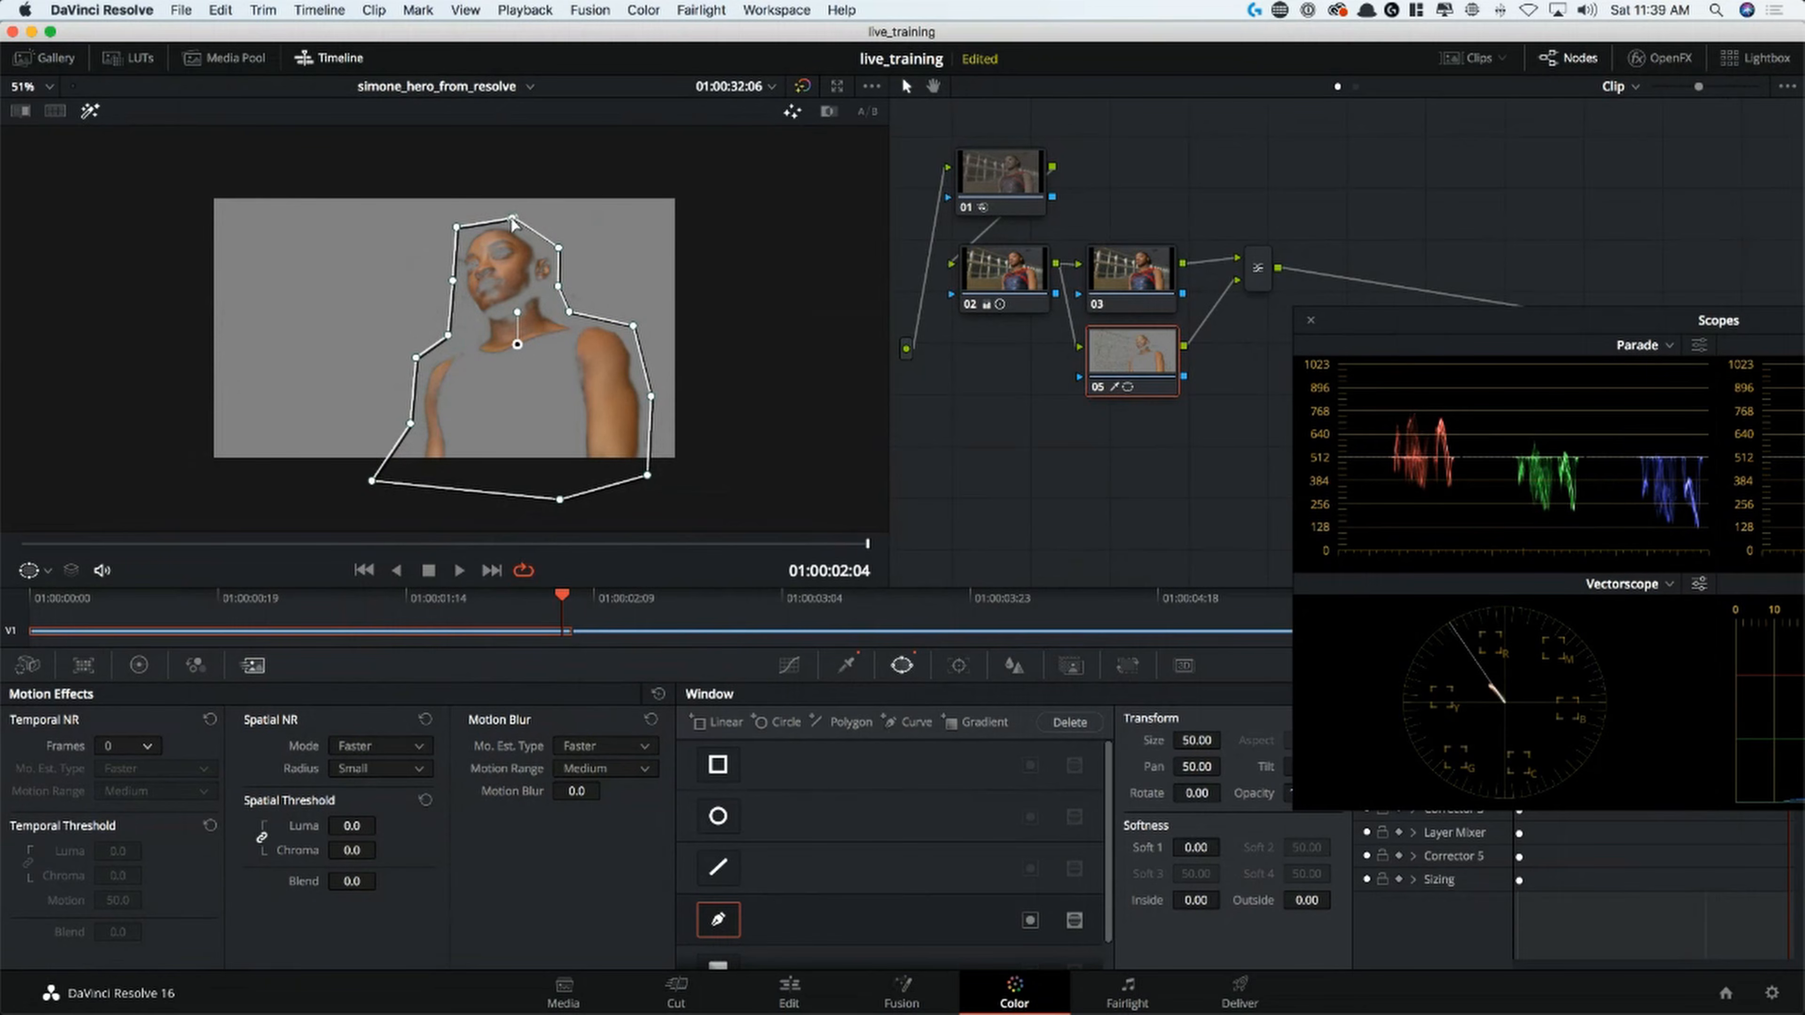
# Compare the key with node 05 disabled and enabled, and track its curve window in reverse through the clip
pyautogui.press('super+d')
pyautogui.press('super+d')
pyautogui.press('super+d')
pyautogui.press('super+d')
pyautogui.click(959, 666)
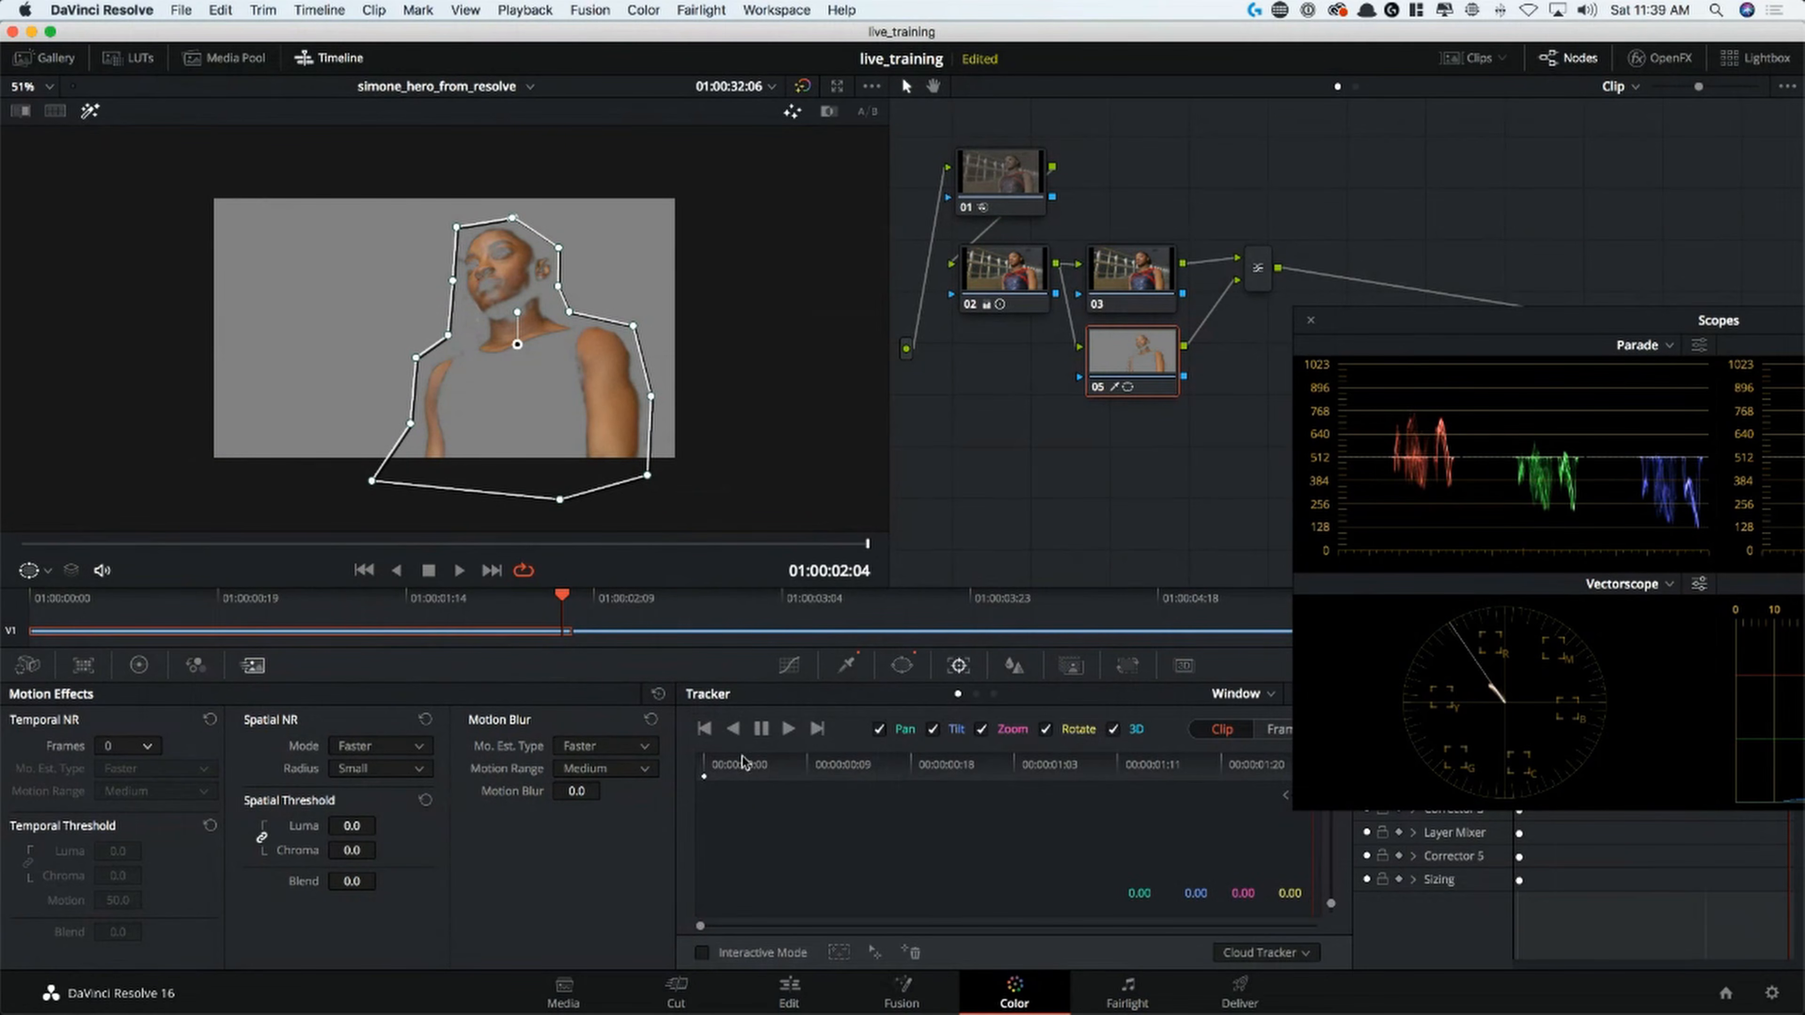
pyautogui.click(735, 728)
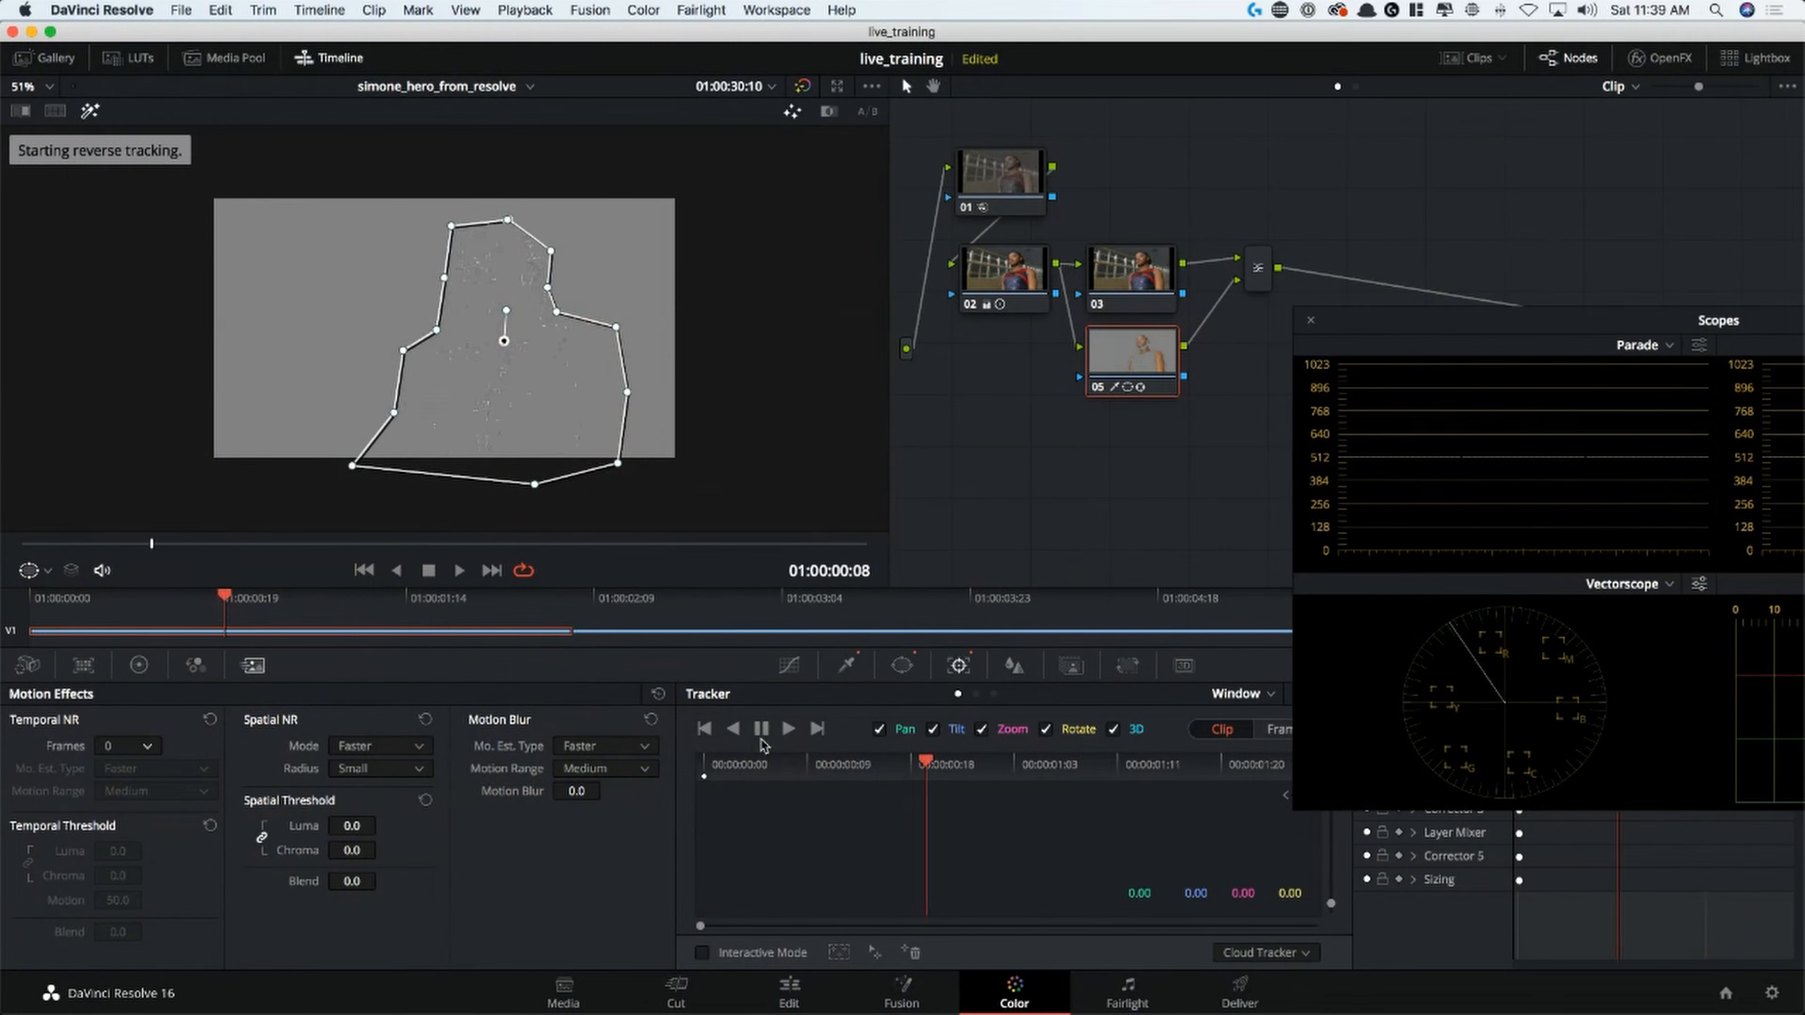
pyautogui.press('space')
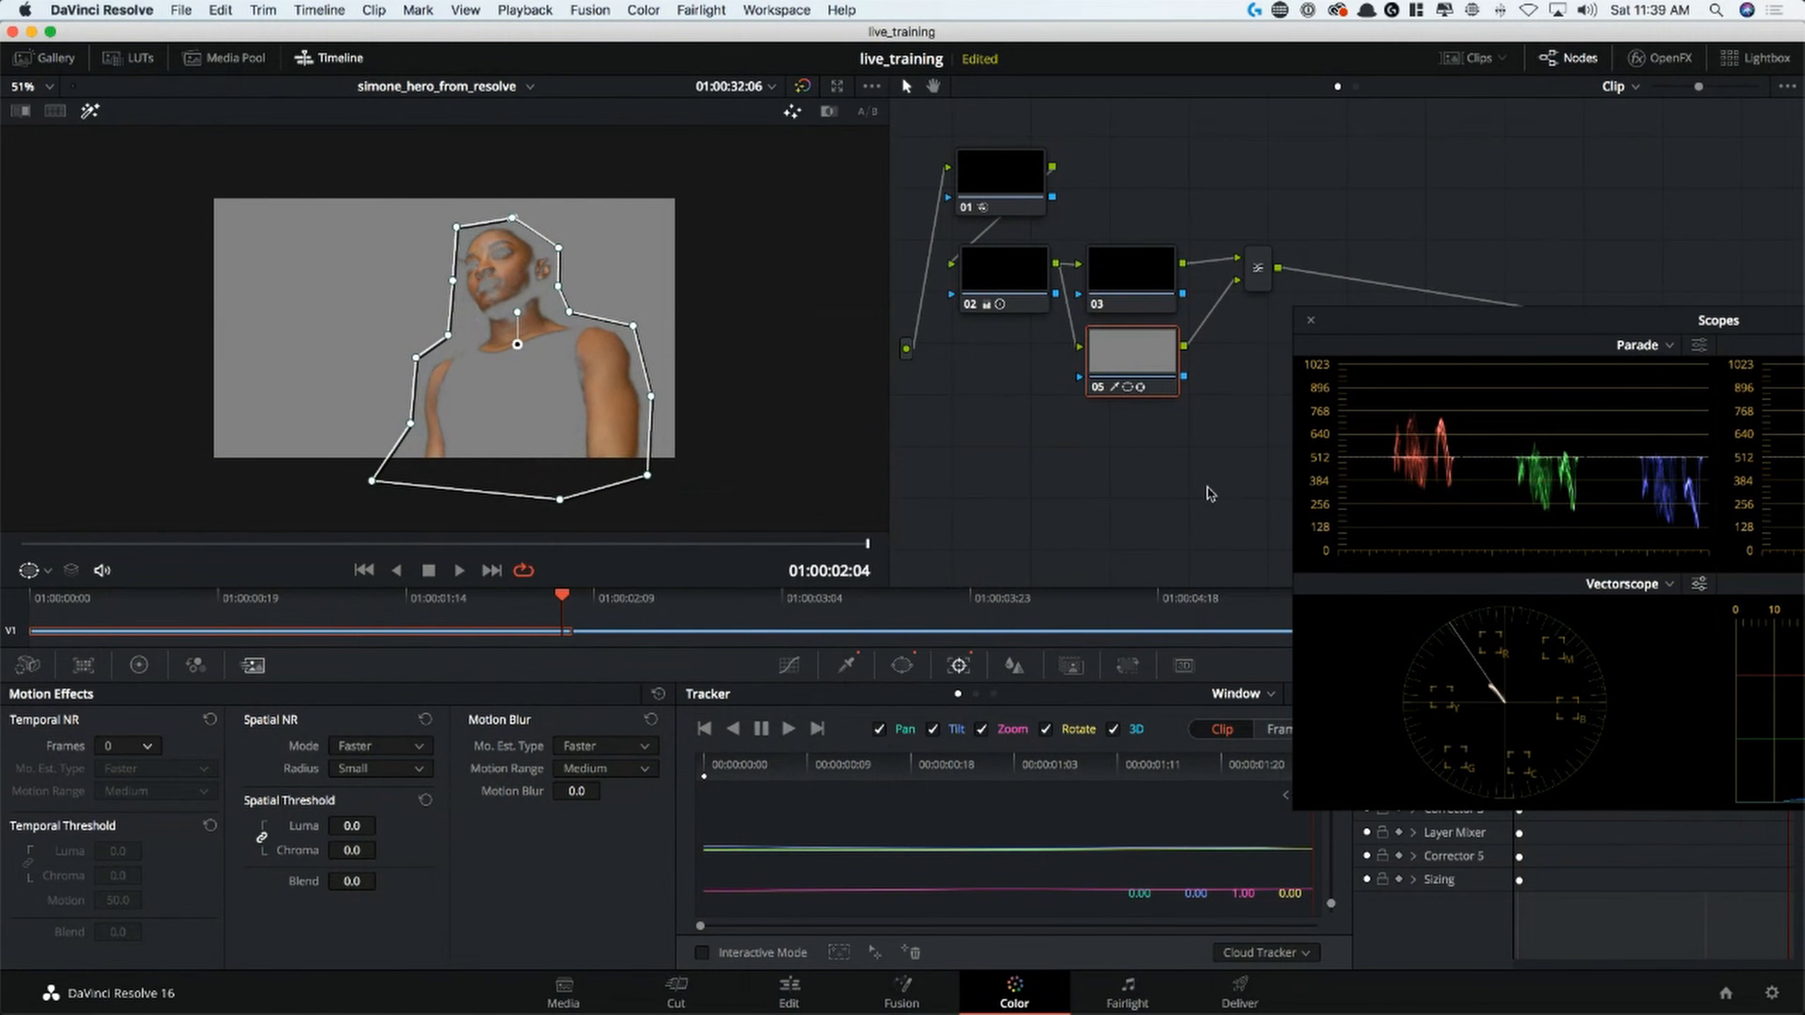
# Turn off Highlight, fit the image in the viewer, and slightly lift the lower midtones of node 05's custom curve
pyautogui.hotkey('shift', 'h')
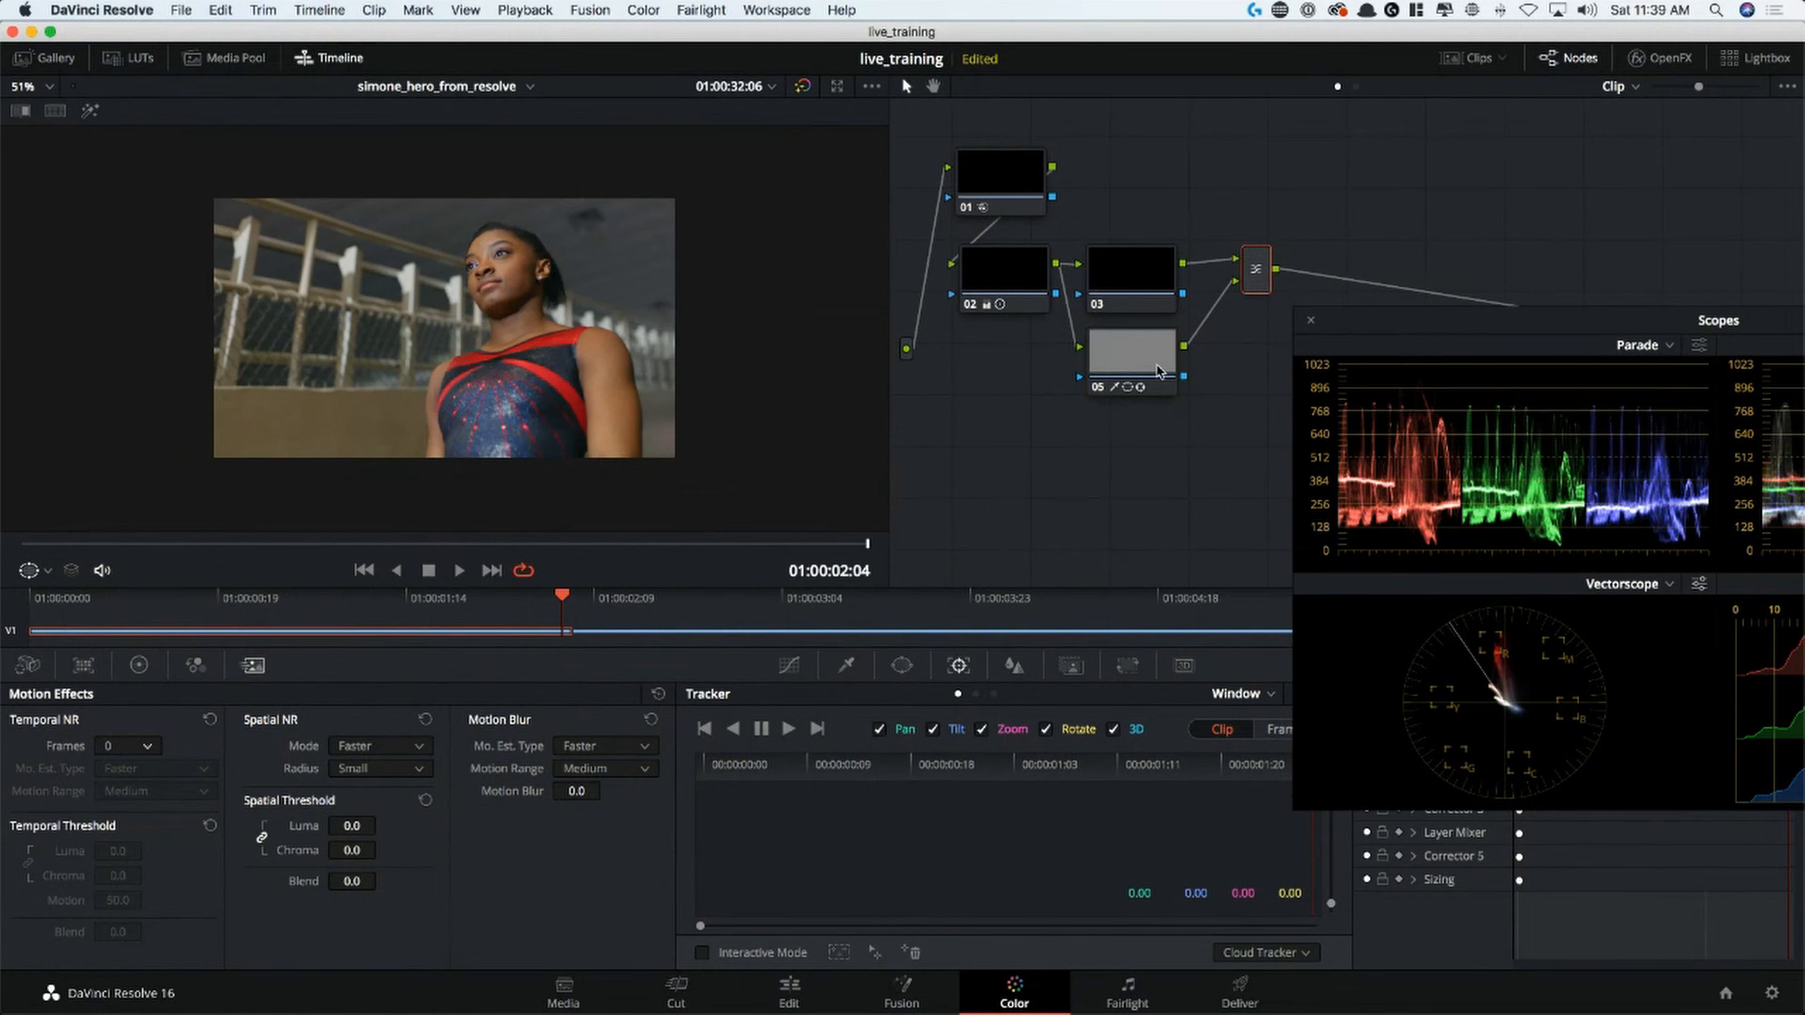
pyautogui.hotkey('shift', 'z')
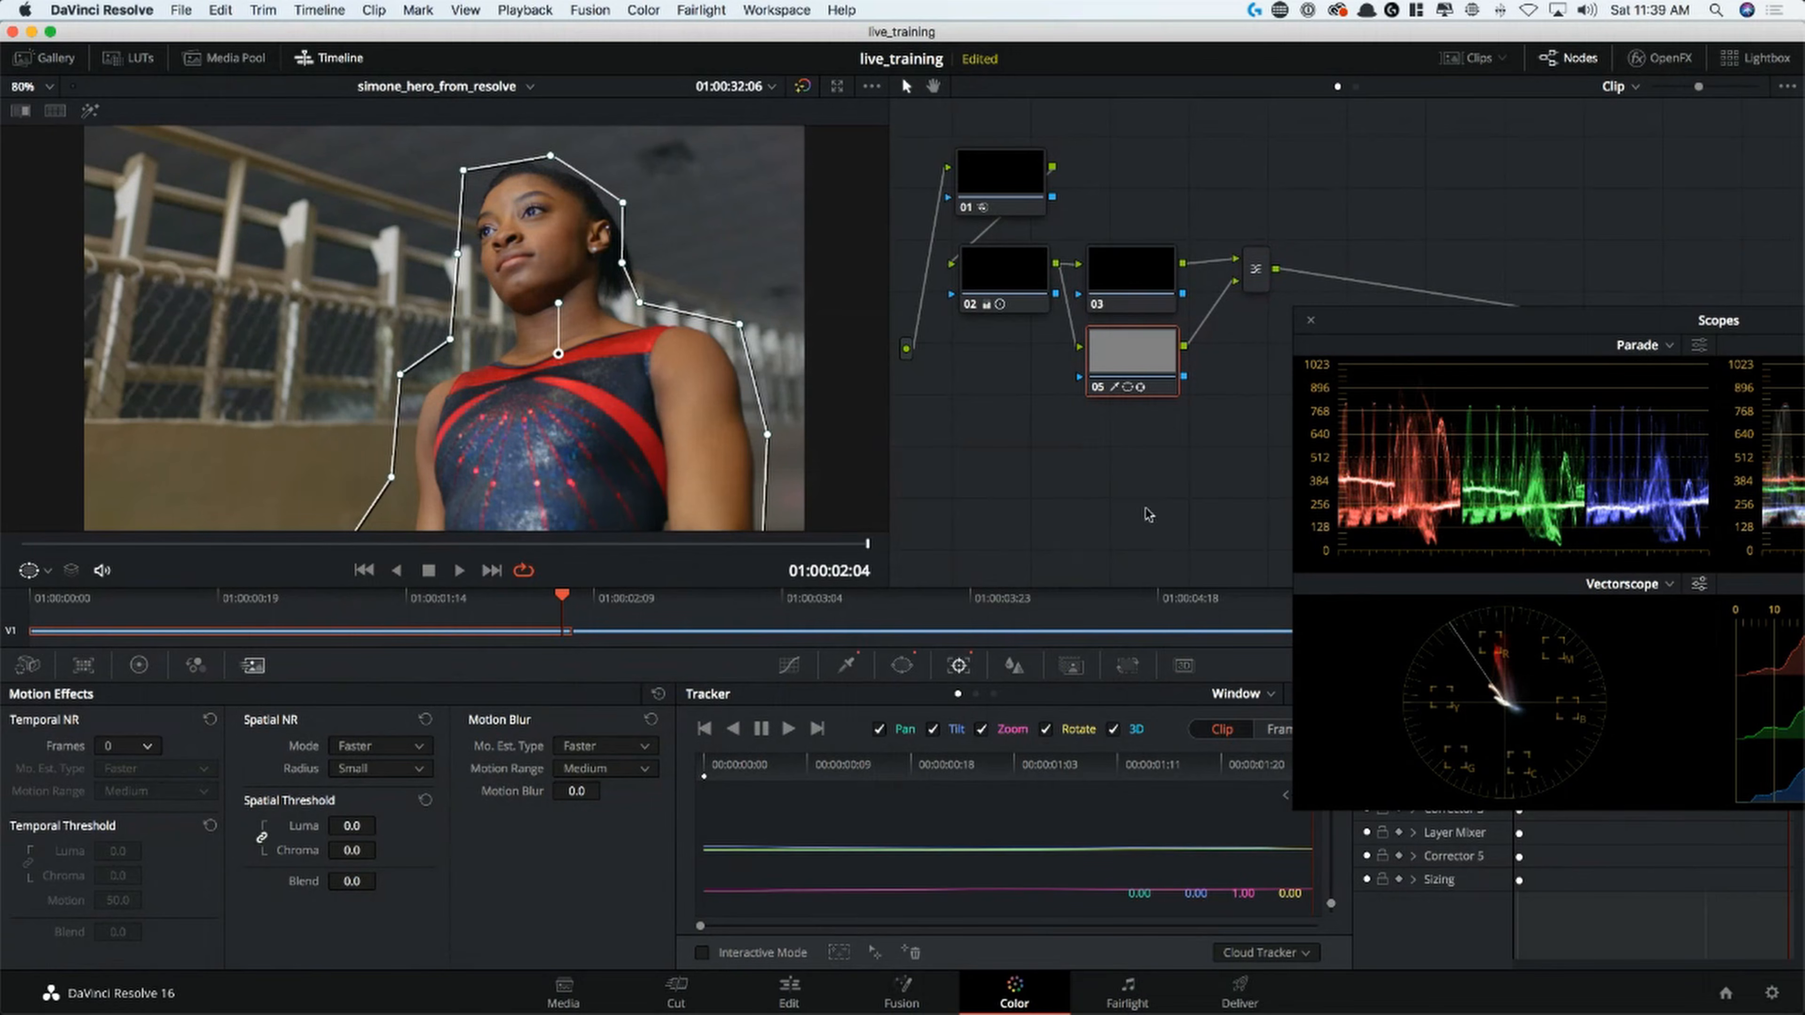
pyautogui.click(788, 665)
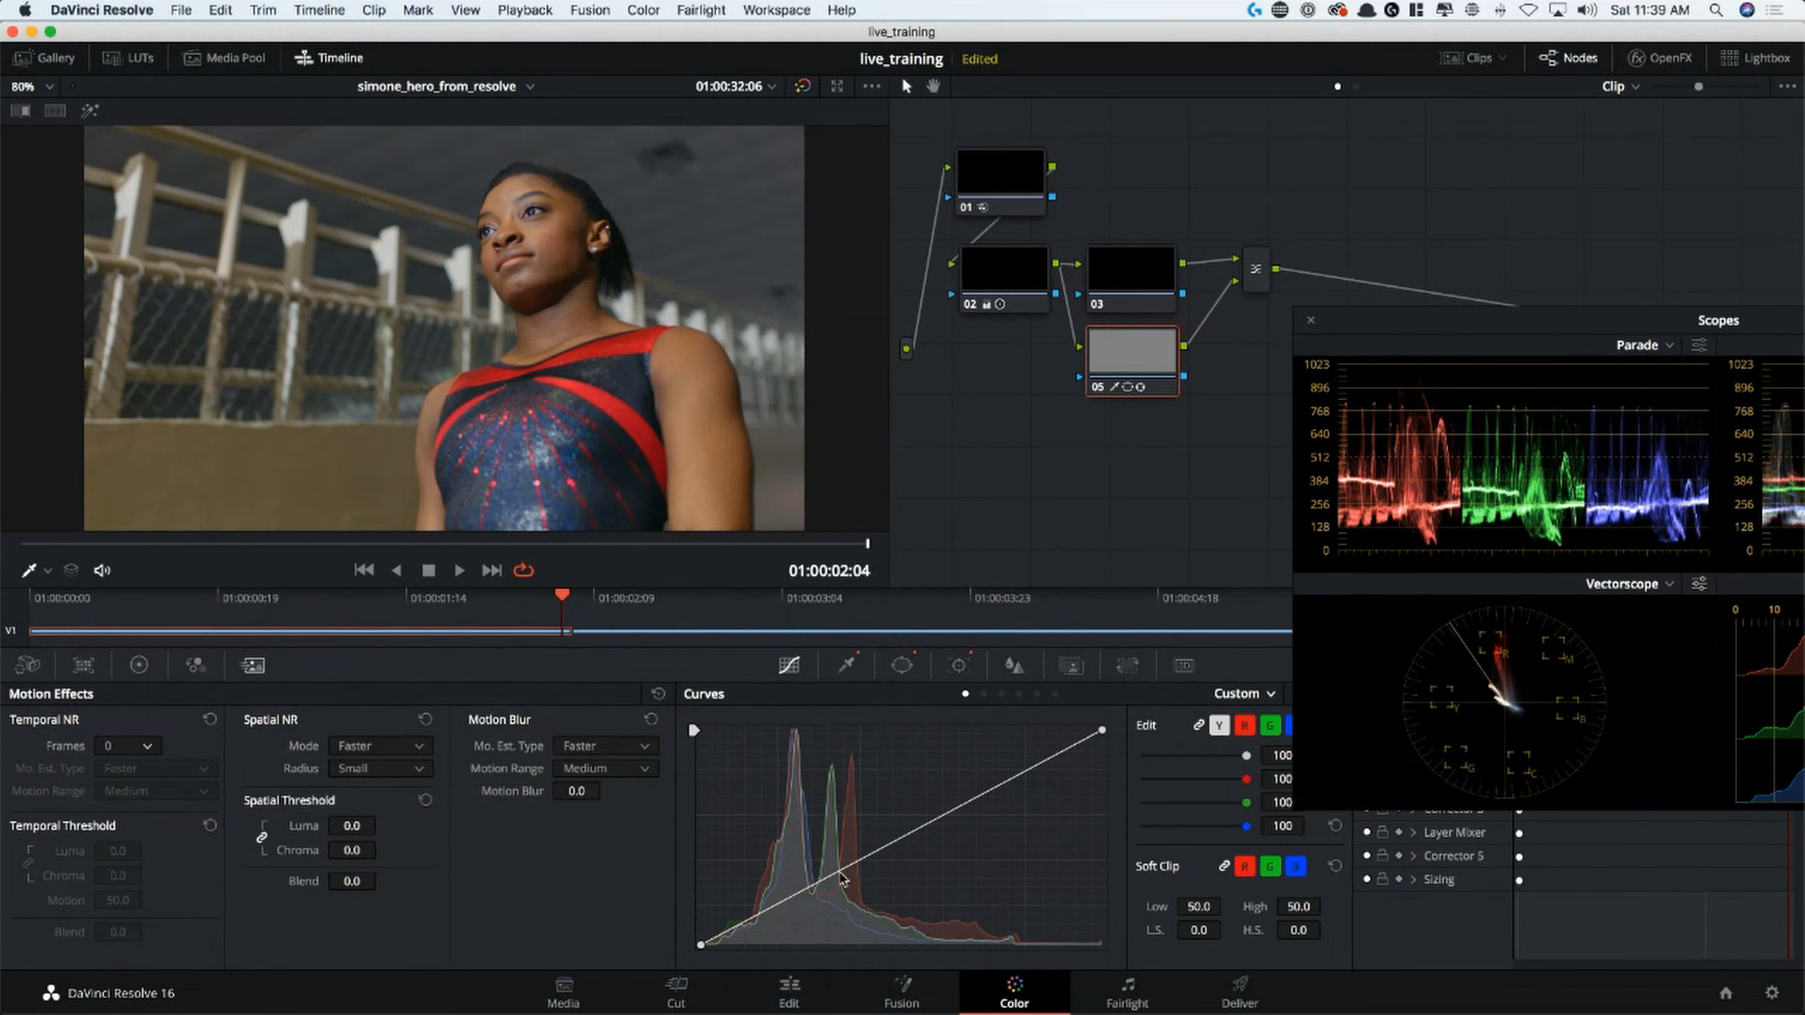
pyautogui.moveTo(838, 871); pyautogui.dragTo(835, 866)
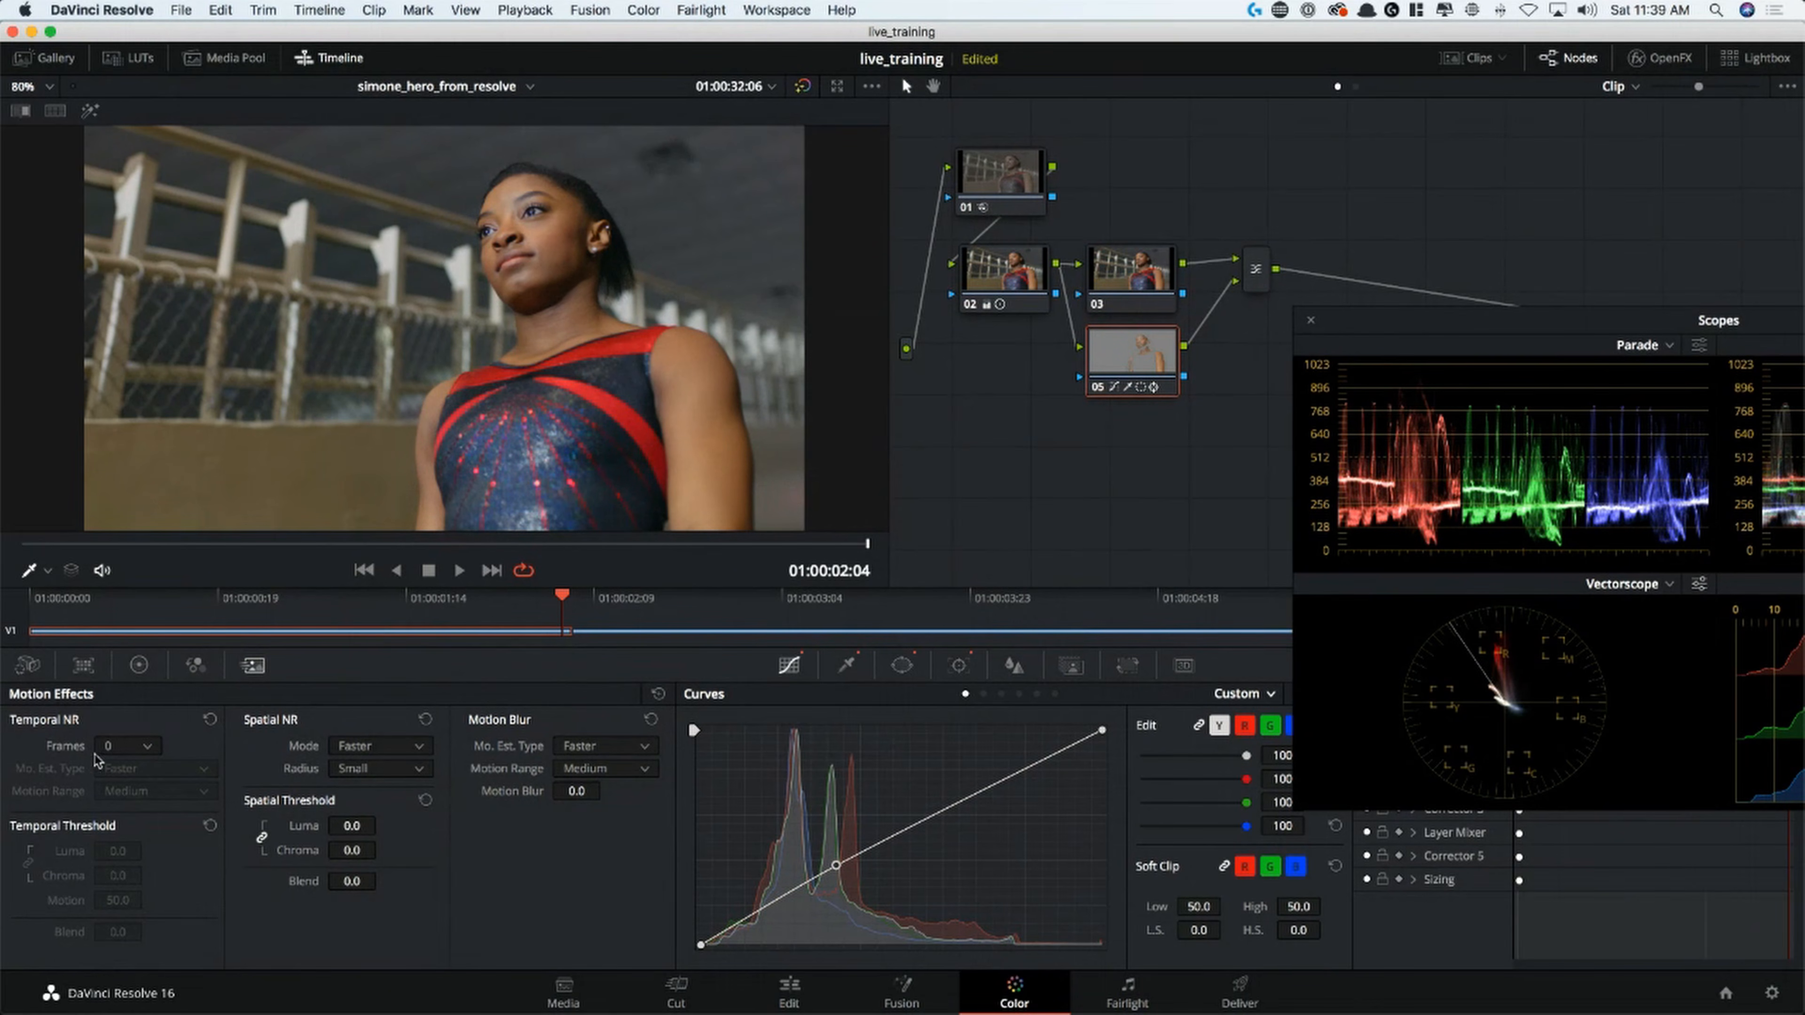
# Try node 05's Midtone Detail at 100.00 and -51.50 on the enlarged face, and settle on -29.50
pyautogui.click(139, 665)
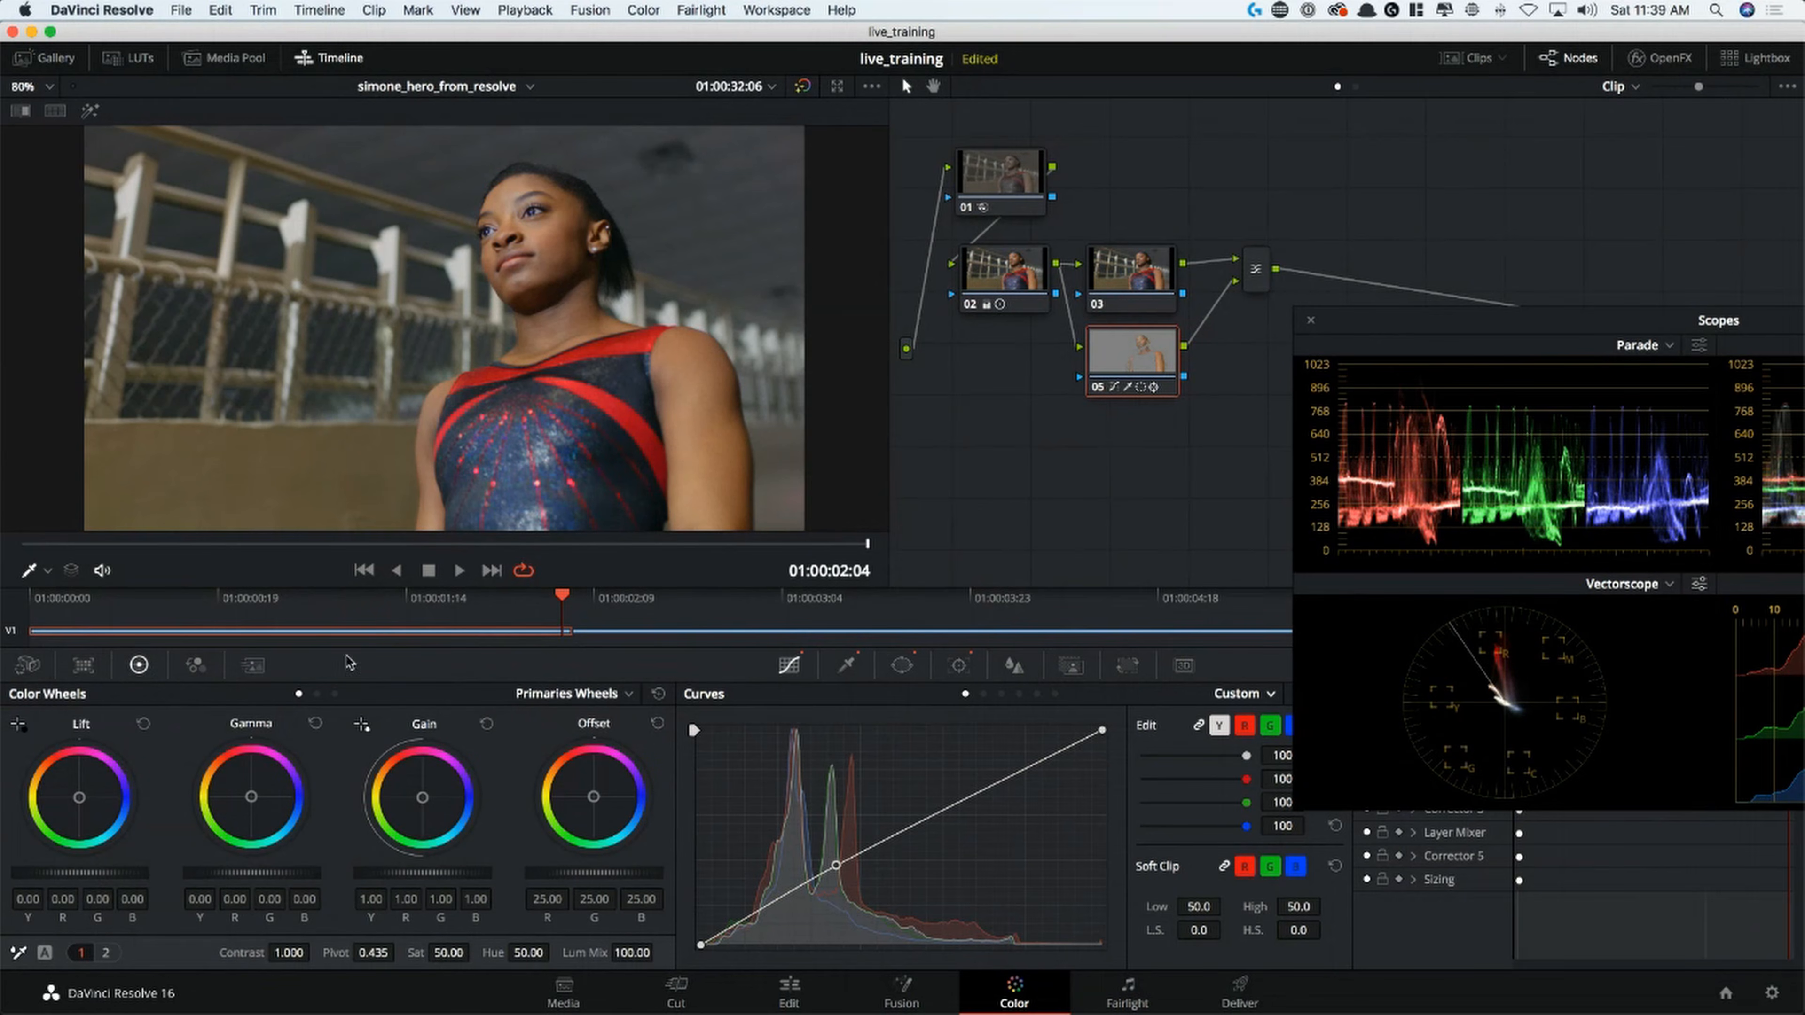
pyautogui.scroll(6, 630, 340)
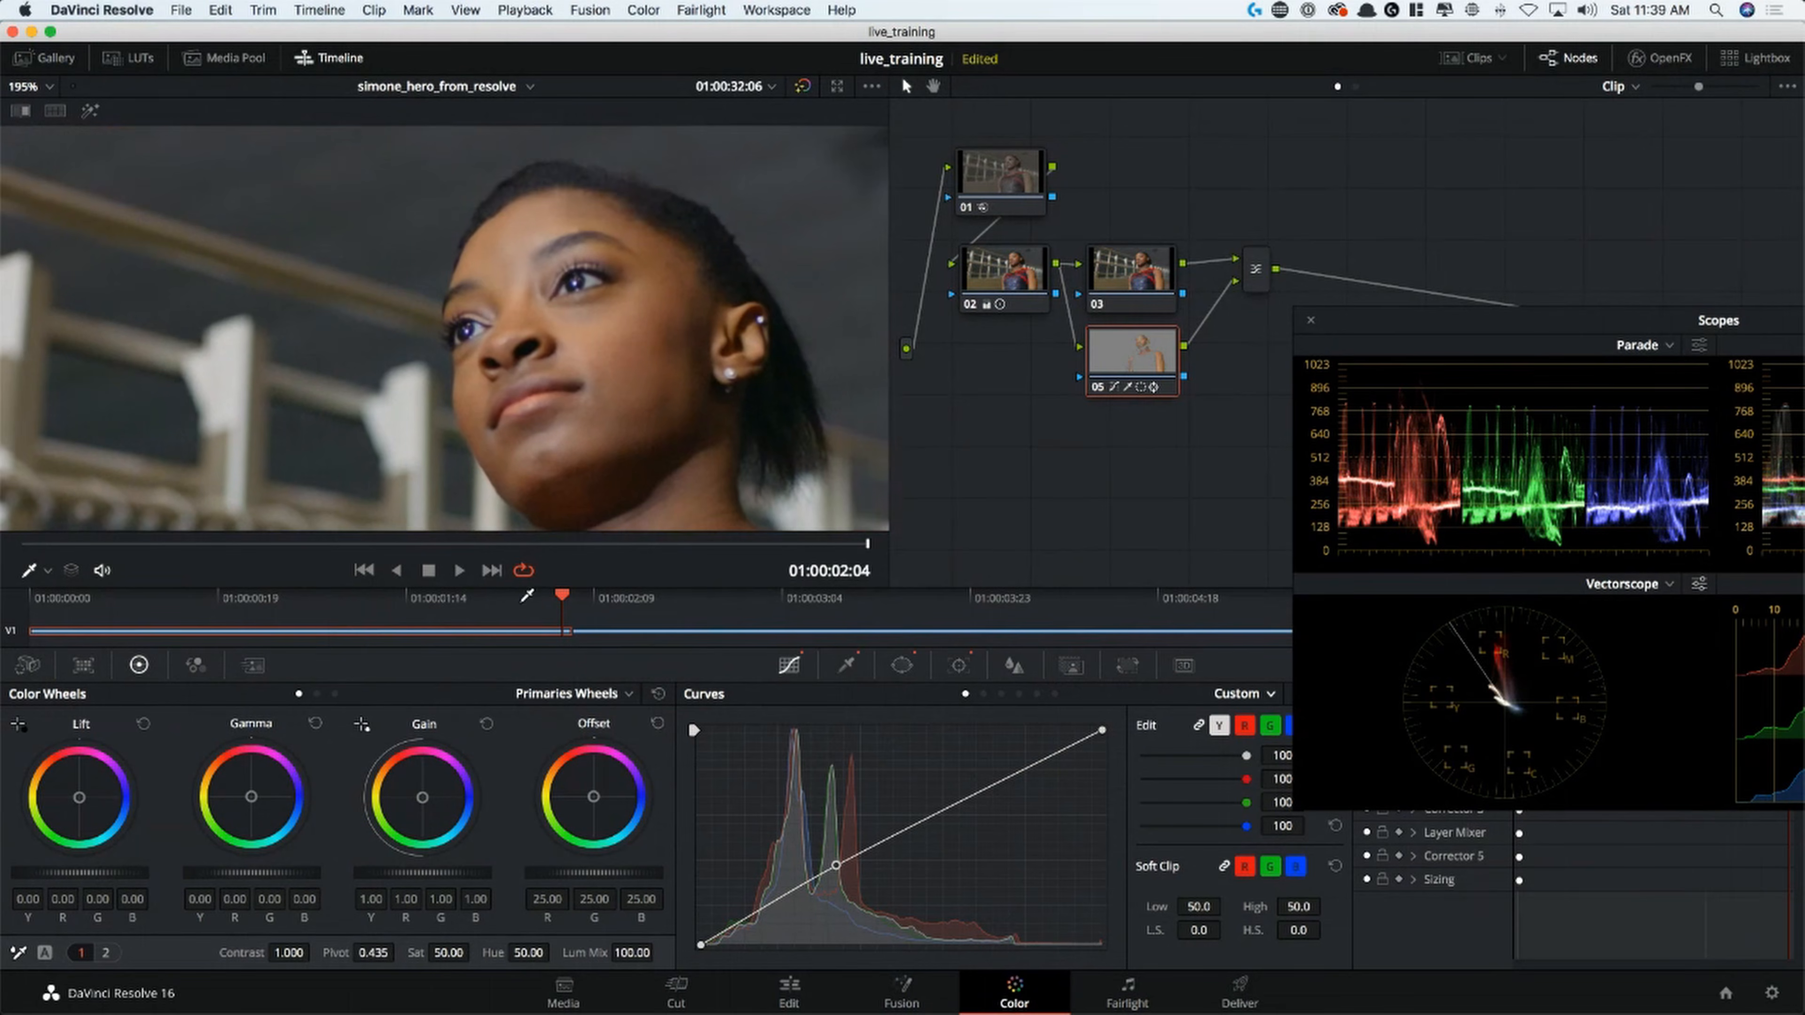
pyautogui.moveTo(522, 603); pyautogui.dragTo(543, 524)
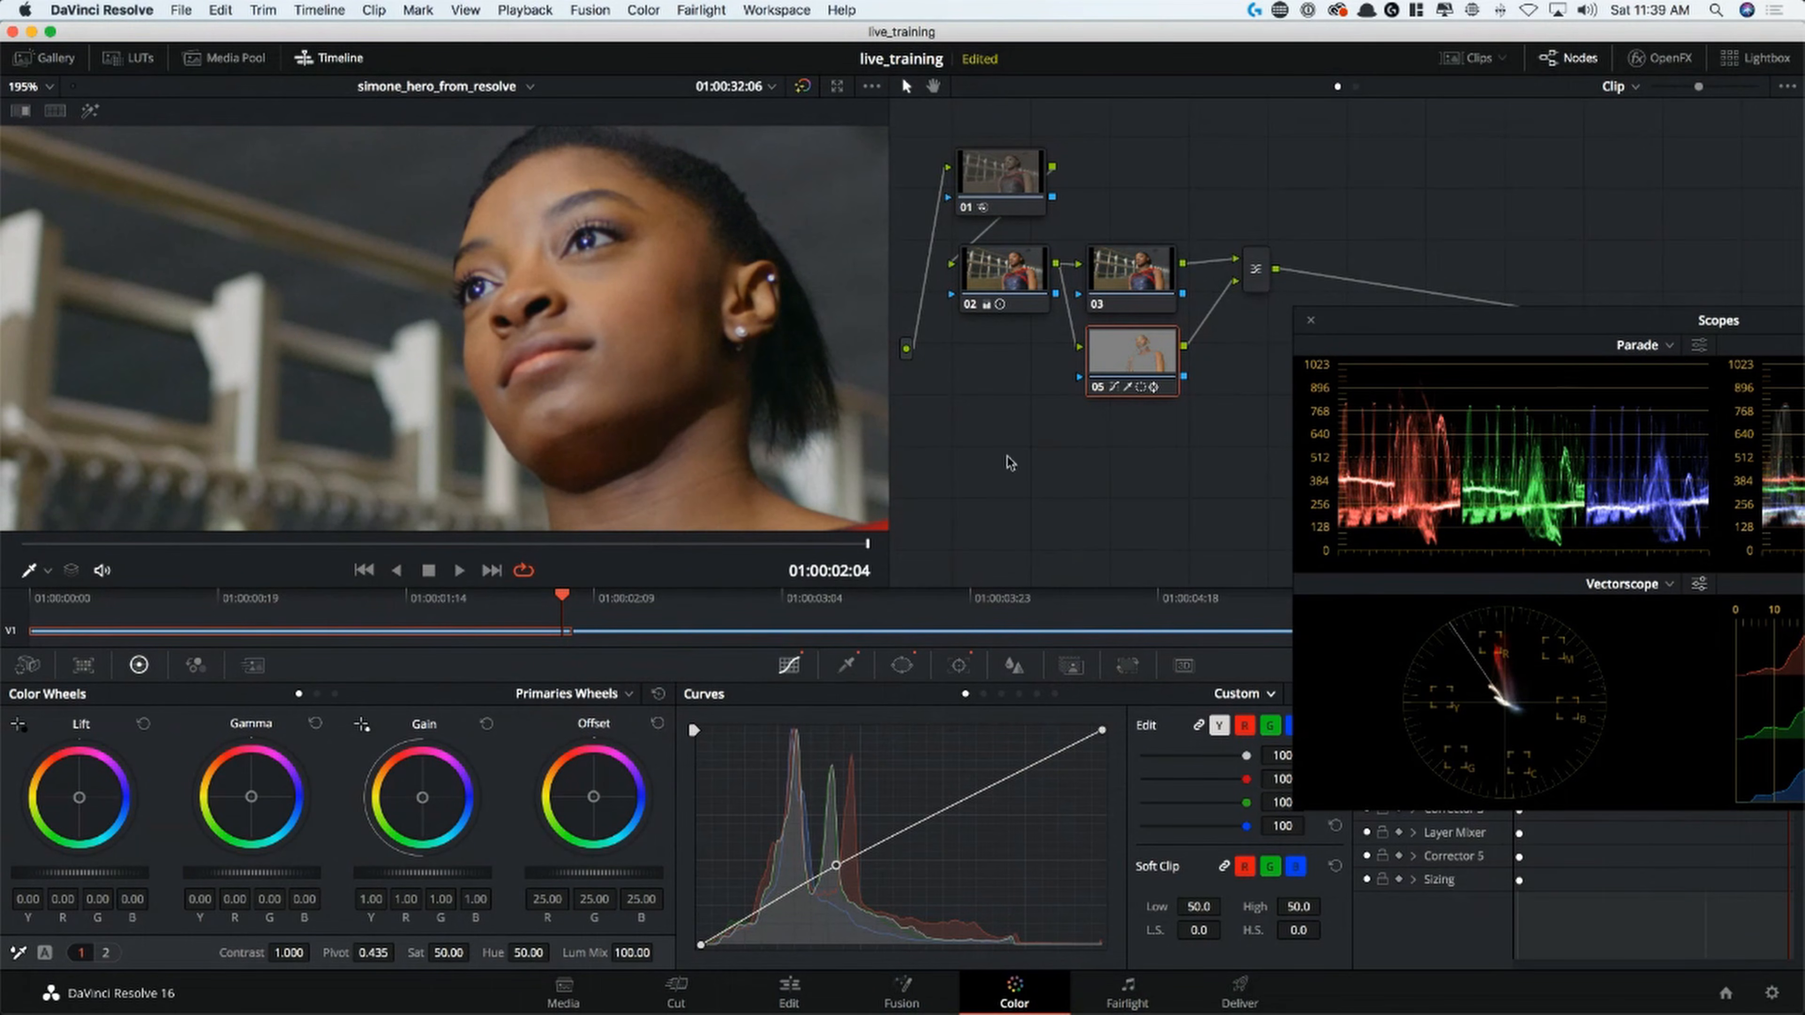
pyautogui.click(106, 953)
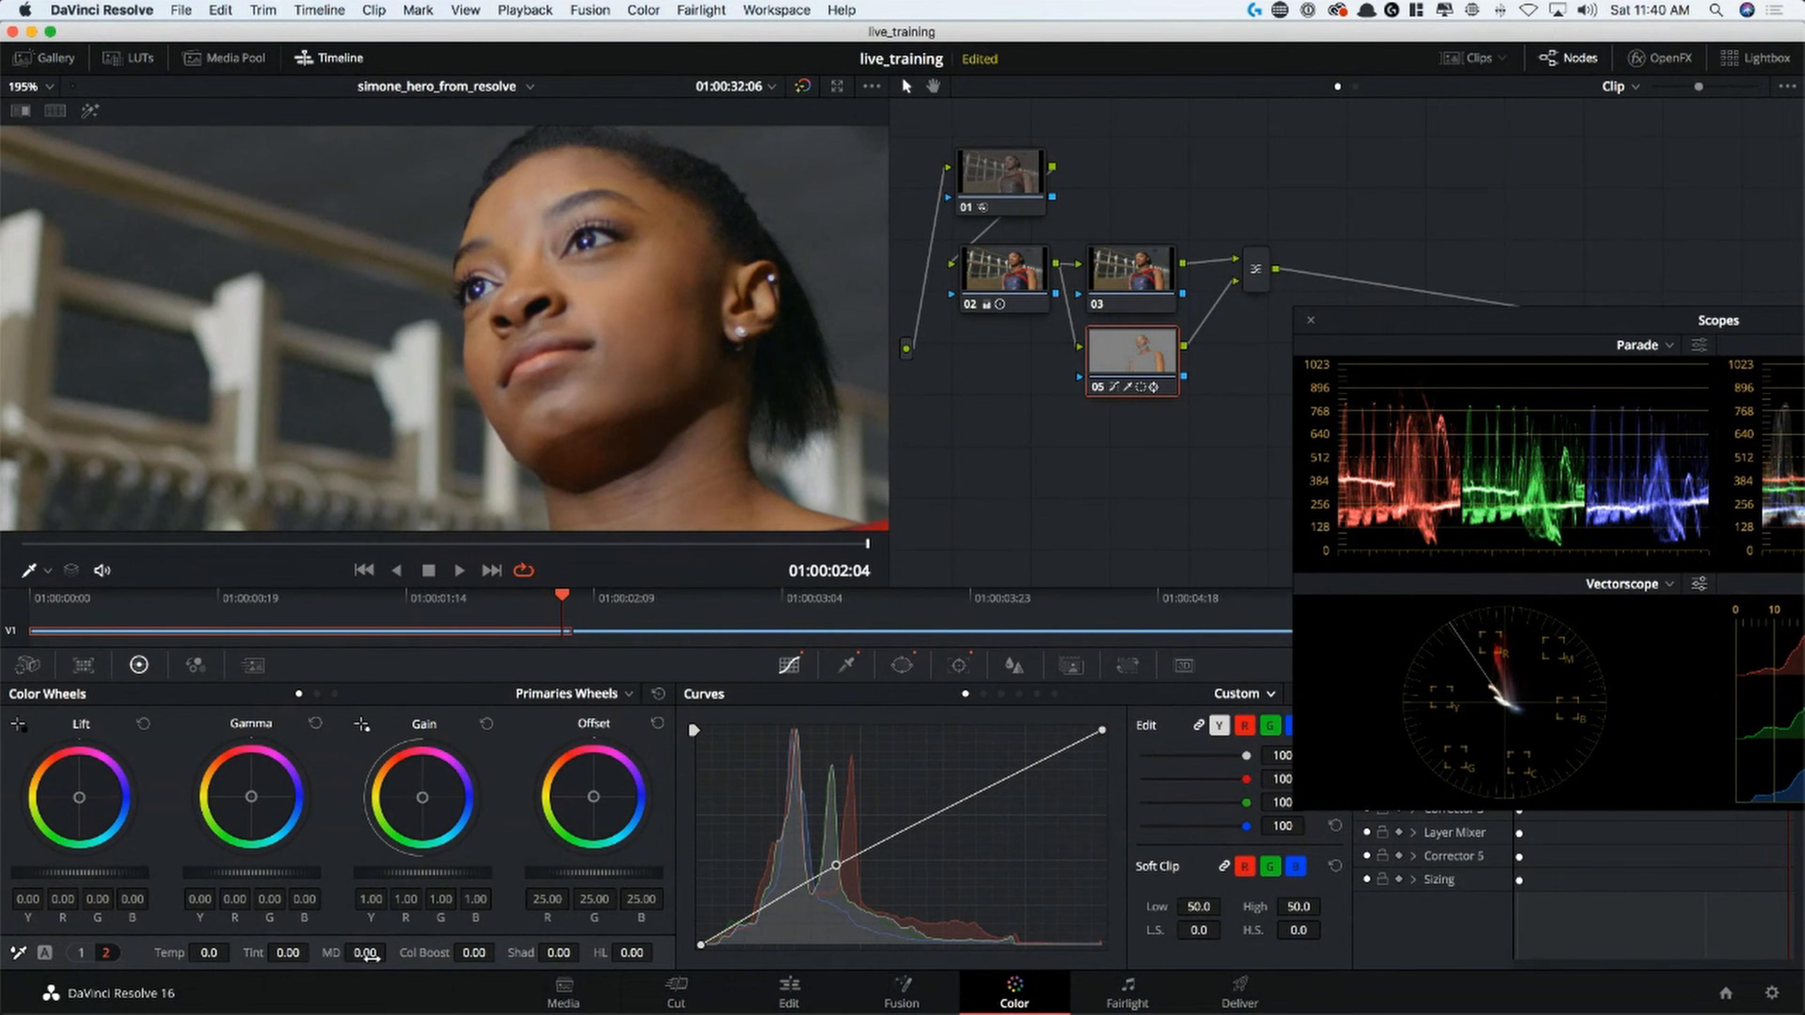
pyautogui.moveTo(373, 952); pyautogui.dragTo(440, 953)
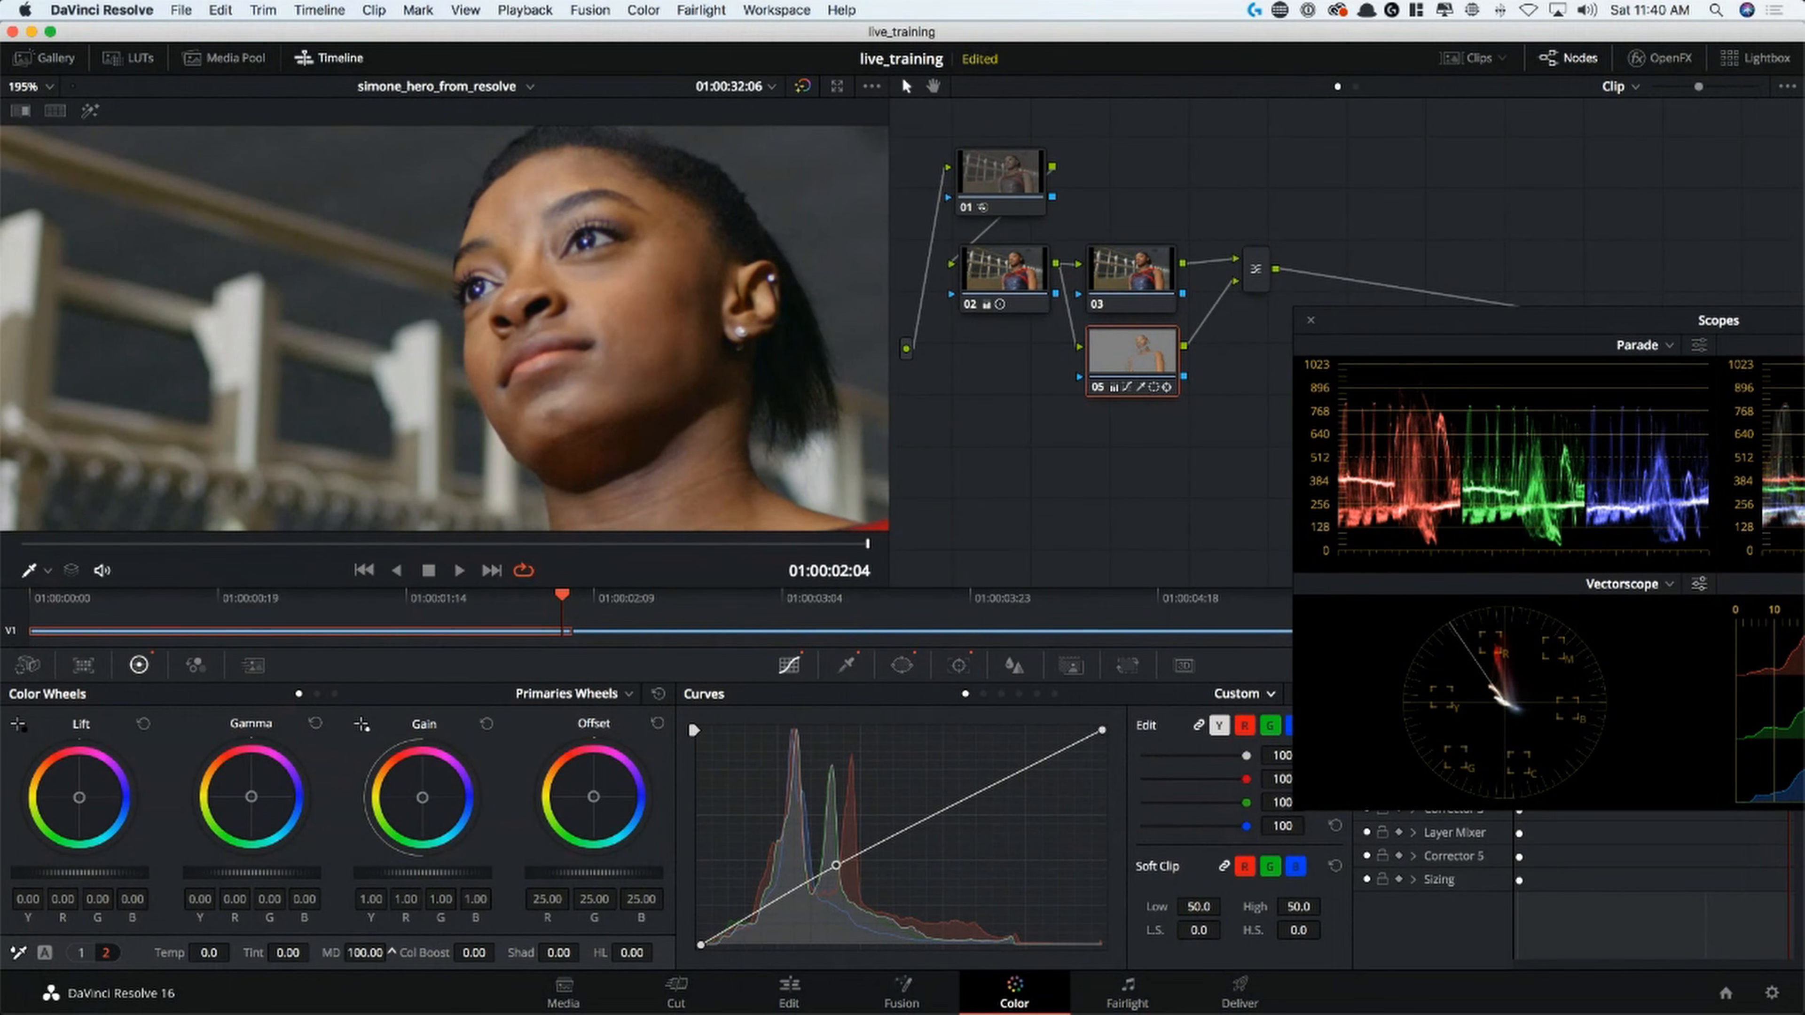
pyautogui.moveTo(365, 953); pyautogui.dragTo(295, 953)
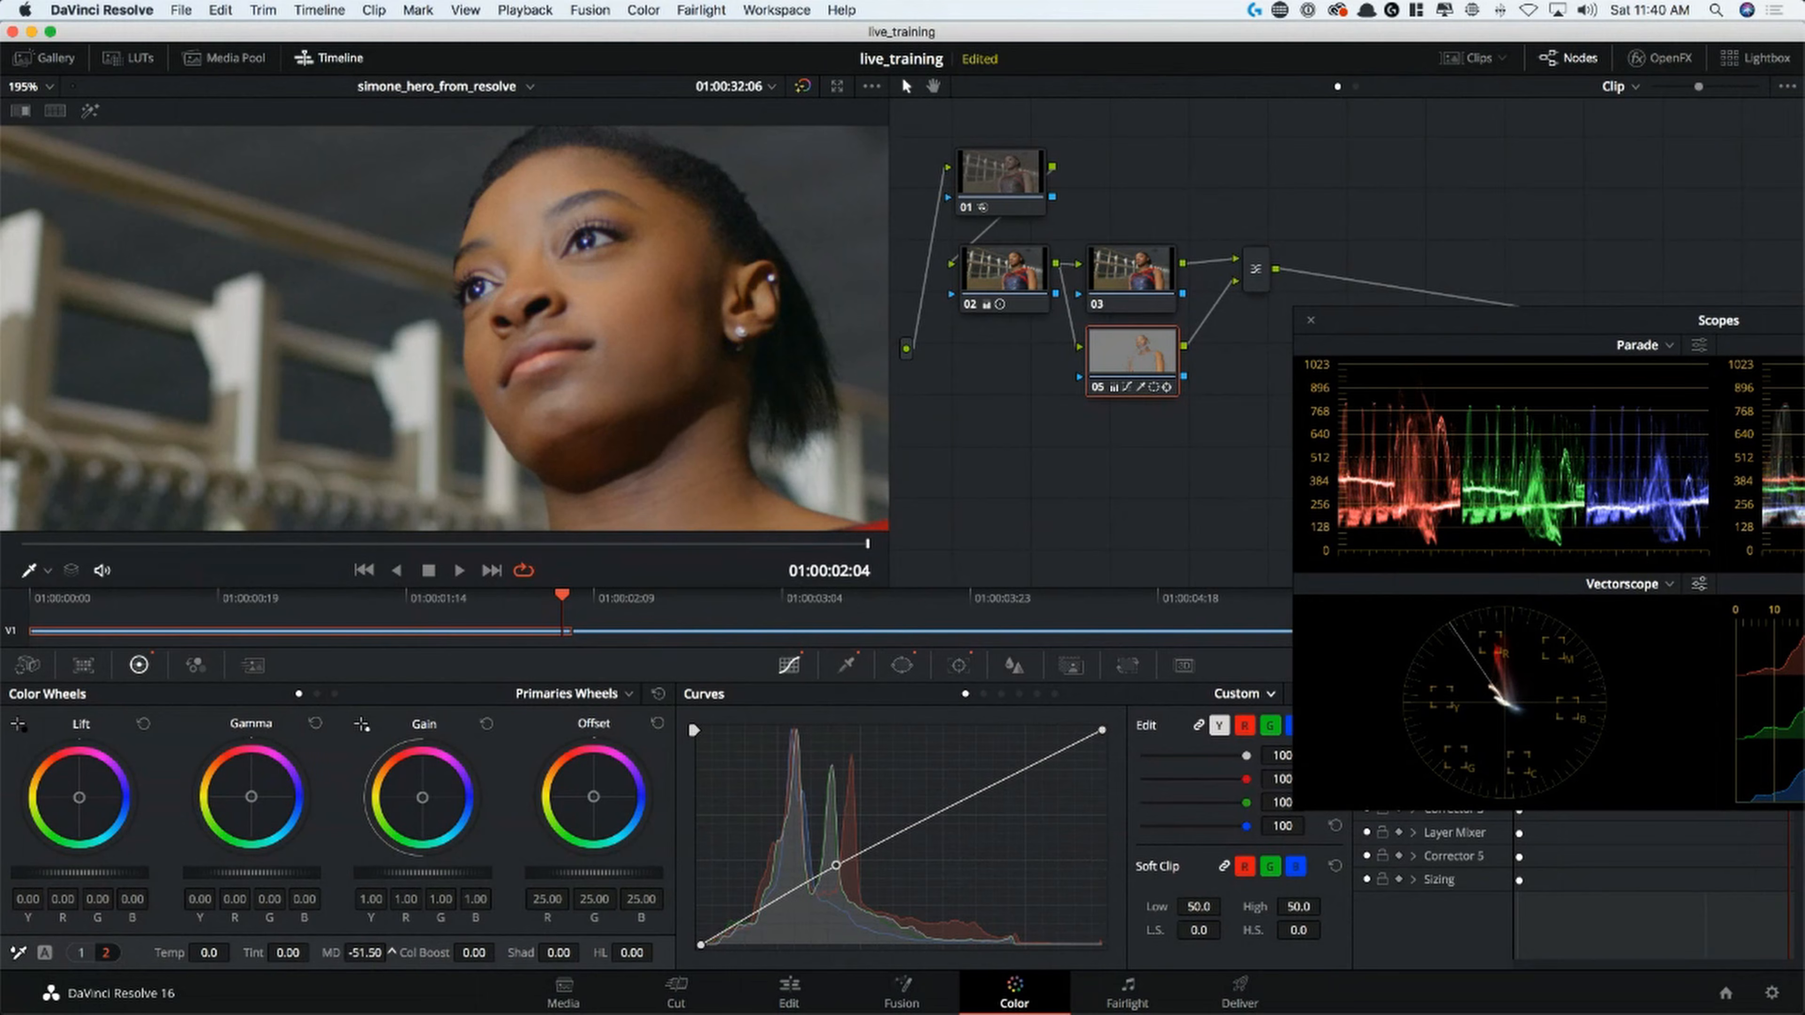
pyautogui.moveTo(365, 953); pyautogui.dragTo(307, 953)
pyautogui.hotkey('shift', 'z')
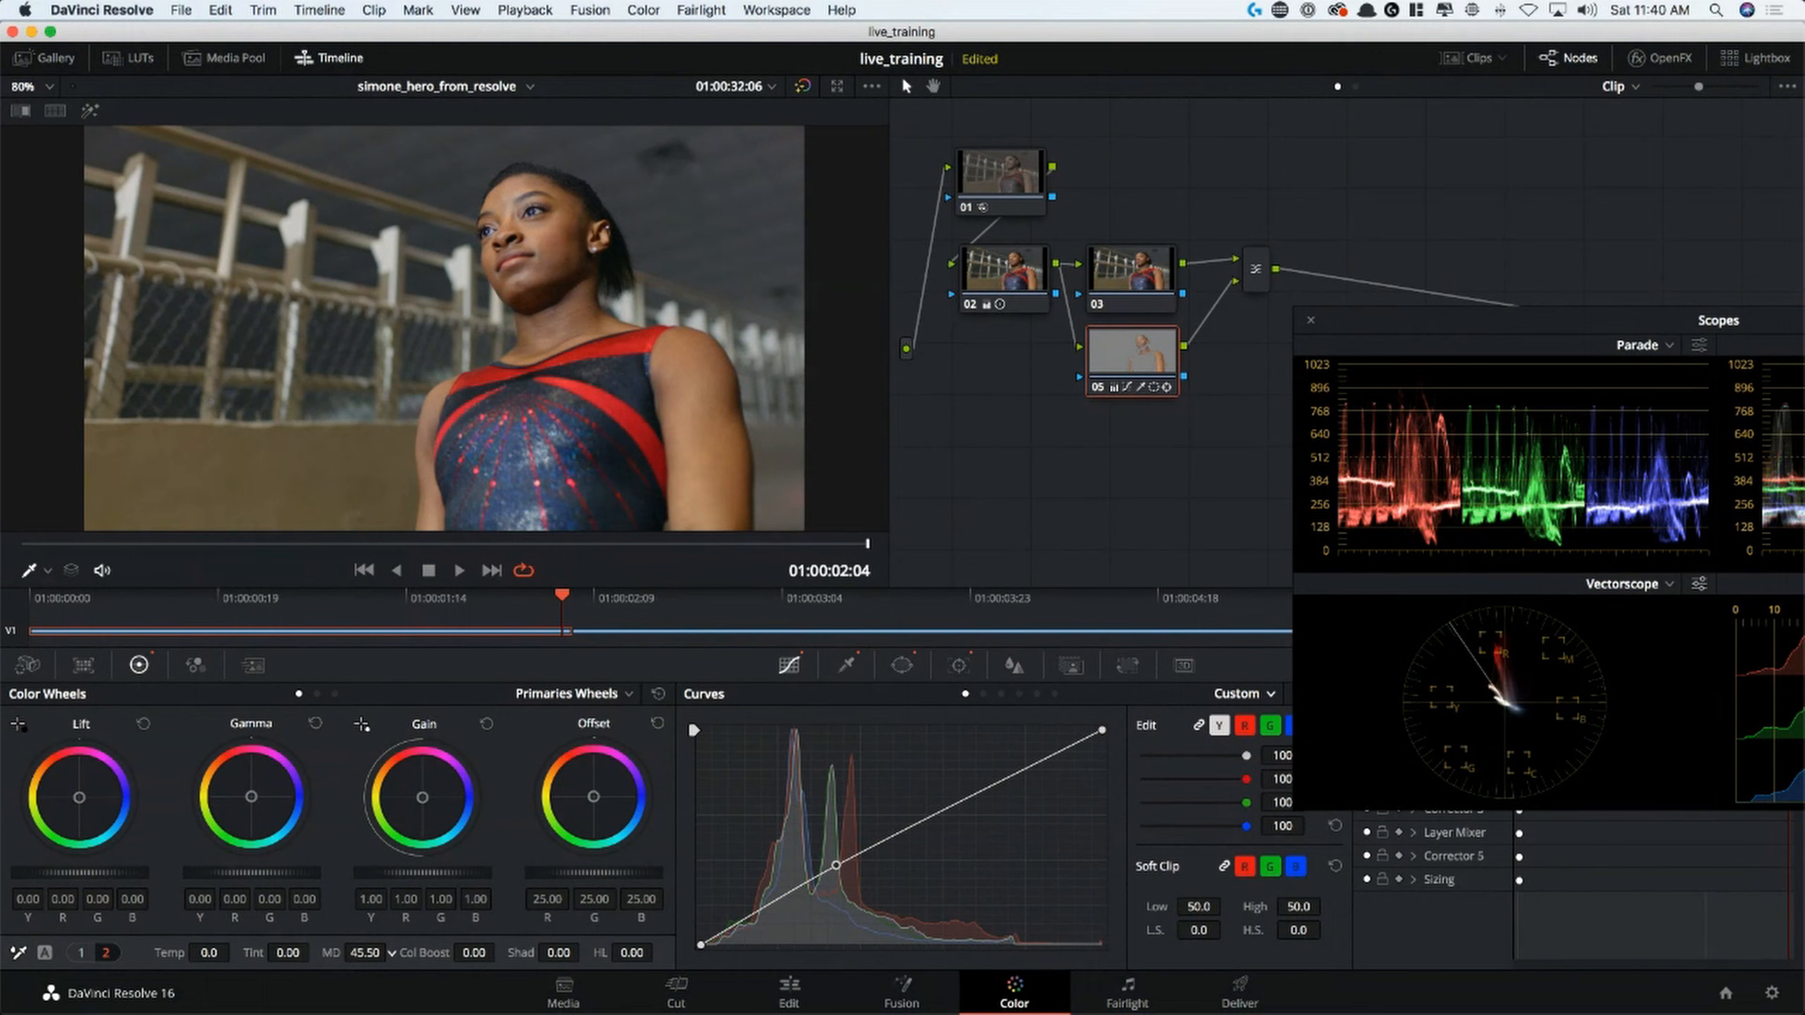
pyautogui.moveTo(365, 953); pyautogui.dragTo(354, 953)
# On node 03, unlink the custom curve channels and lower the red curve's highlight endpoint to shift the background toward teal
pyautogui.moveTo(1516, 313); pyautogui.dragTo(1166, 508)
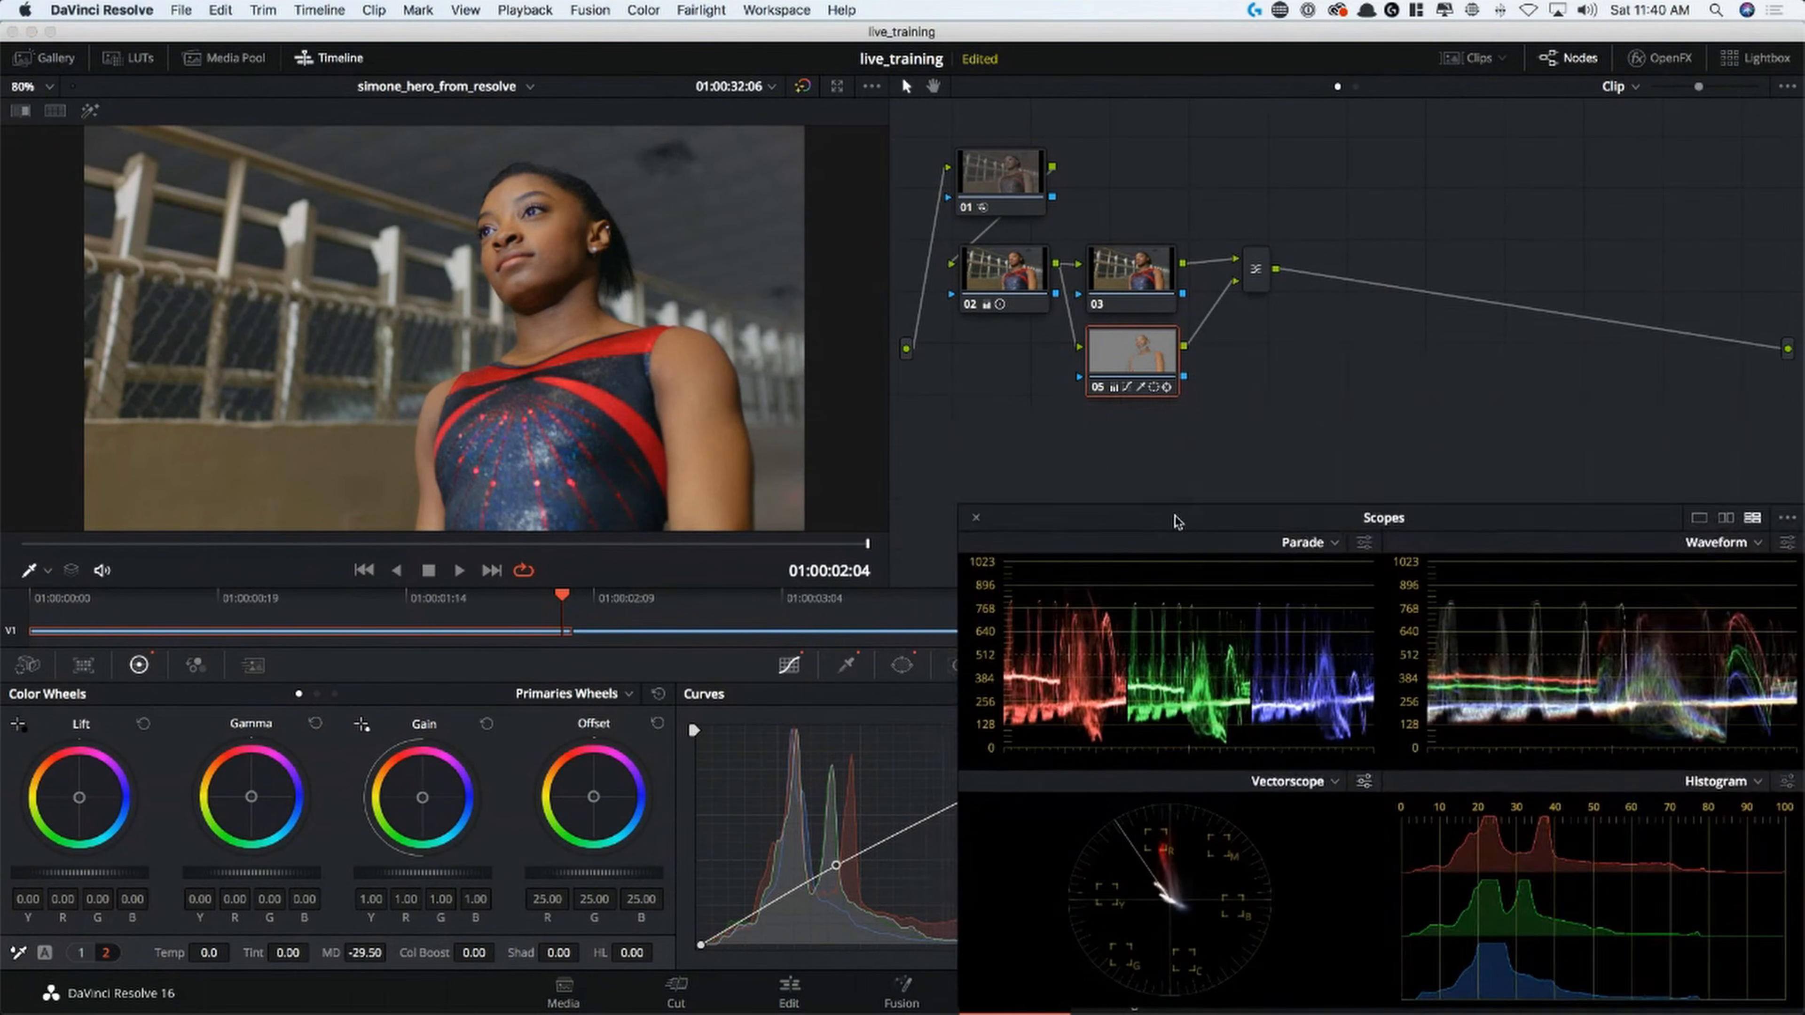
pyautogui.click(1123, 270)
pyautogui.moveTo(1155, 519); pyautogui.dragTo(1377, 87)
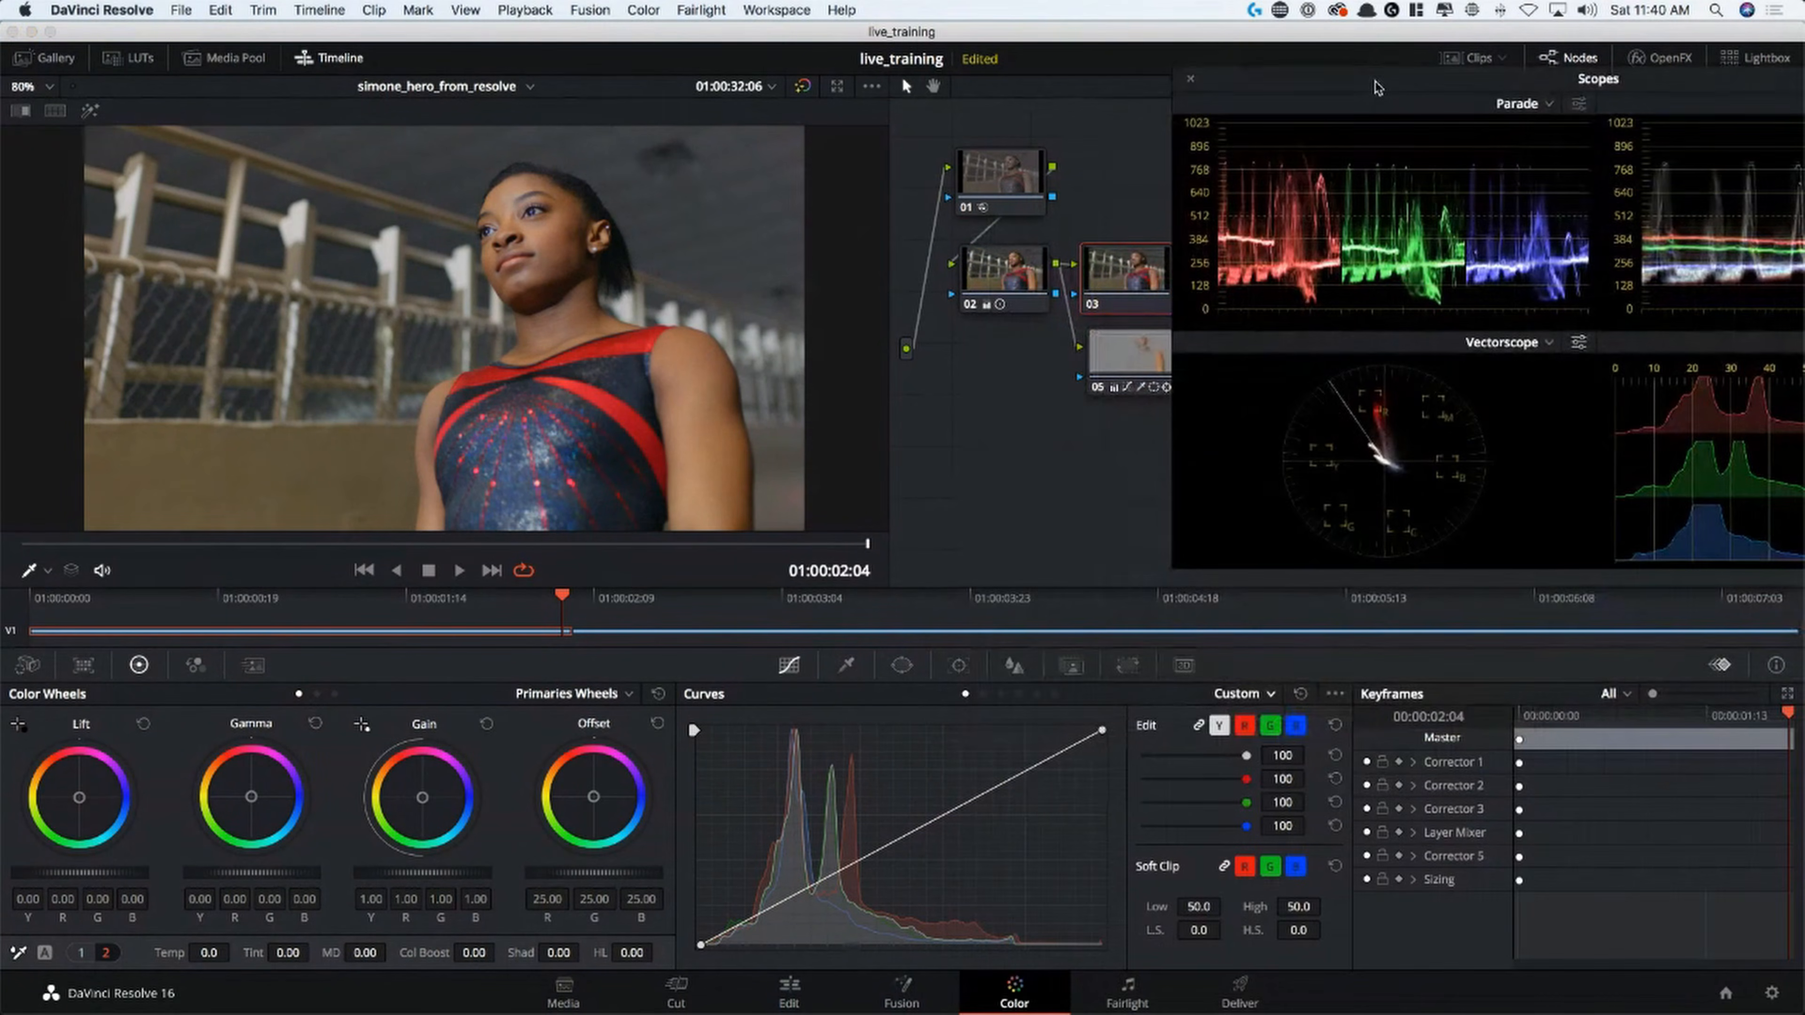
pyautogui.click(1199, 728)
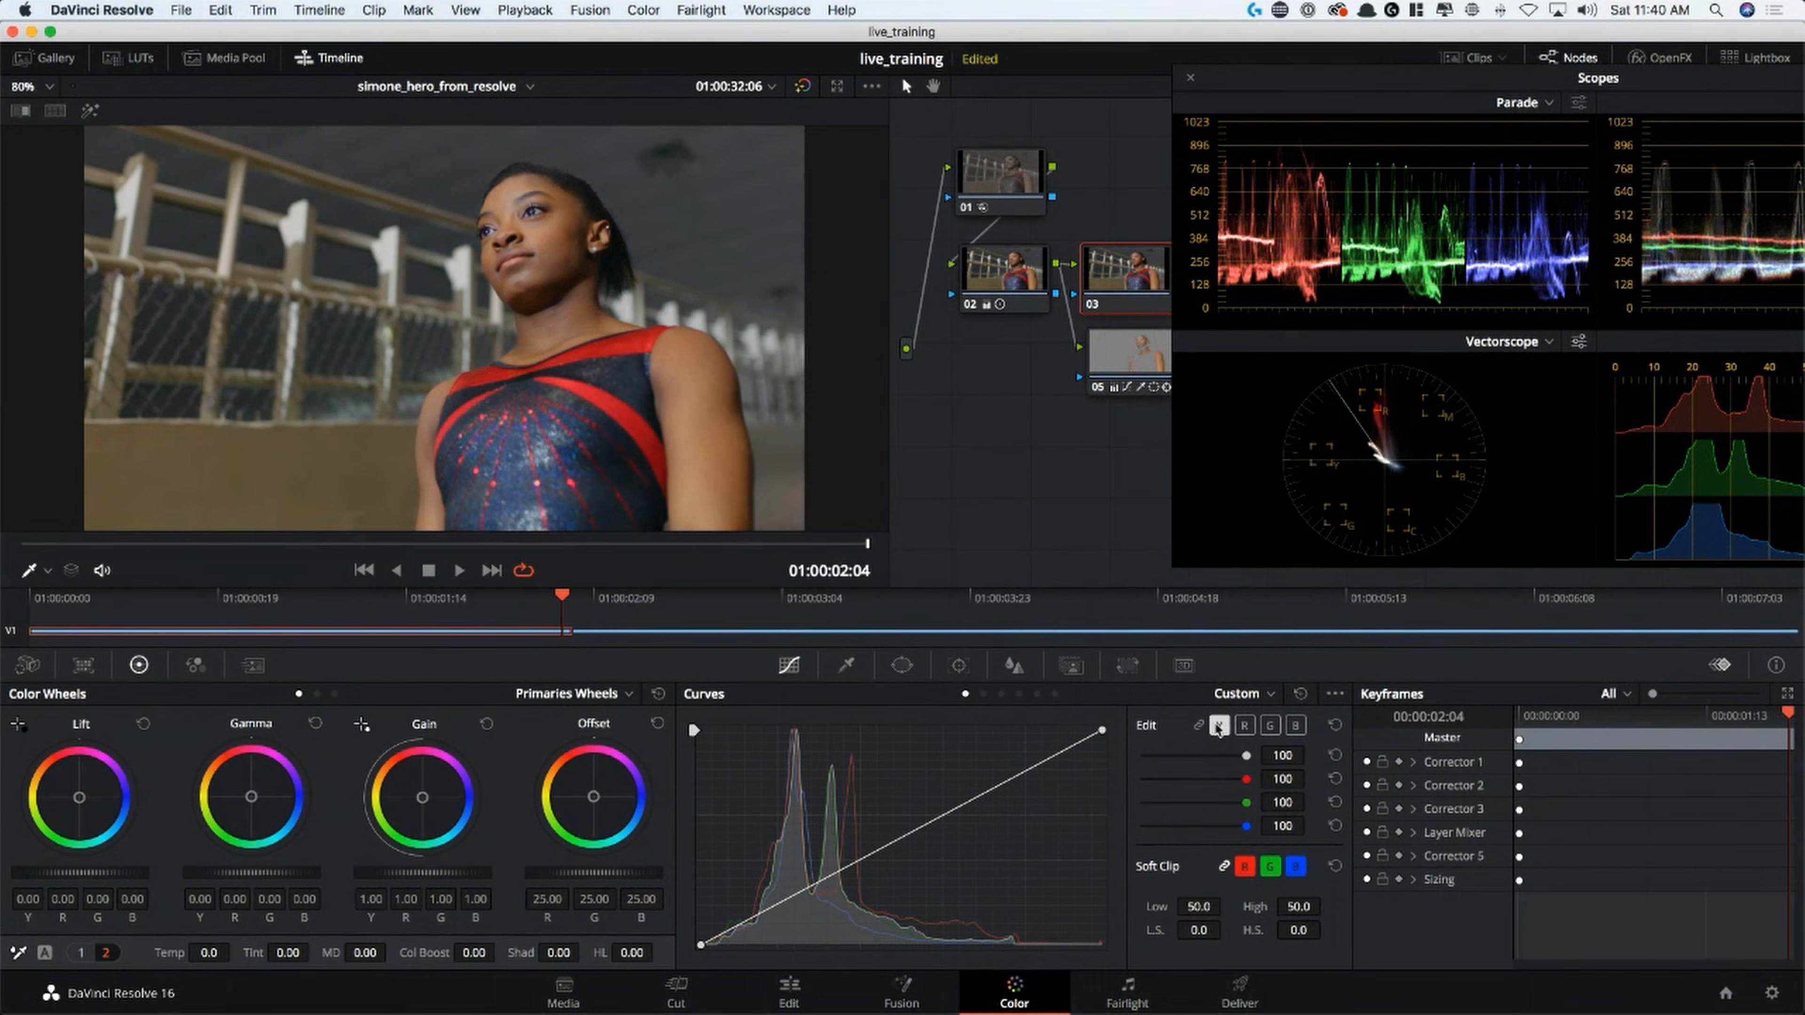
pyautogui.click(1244, 725)
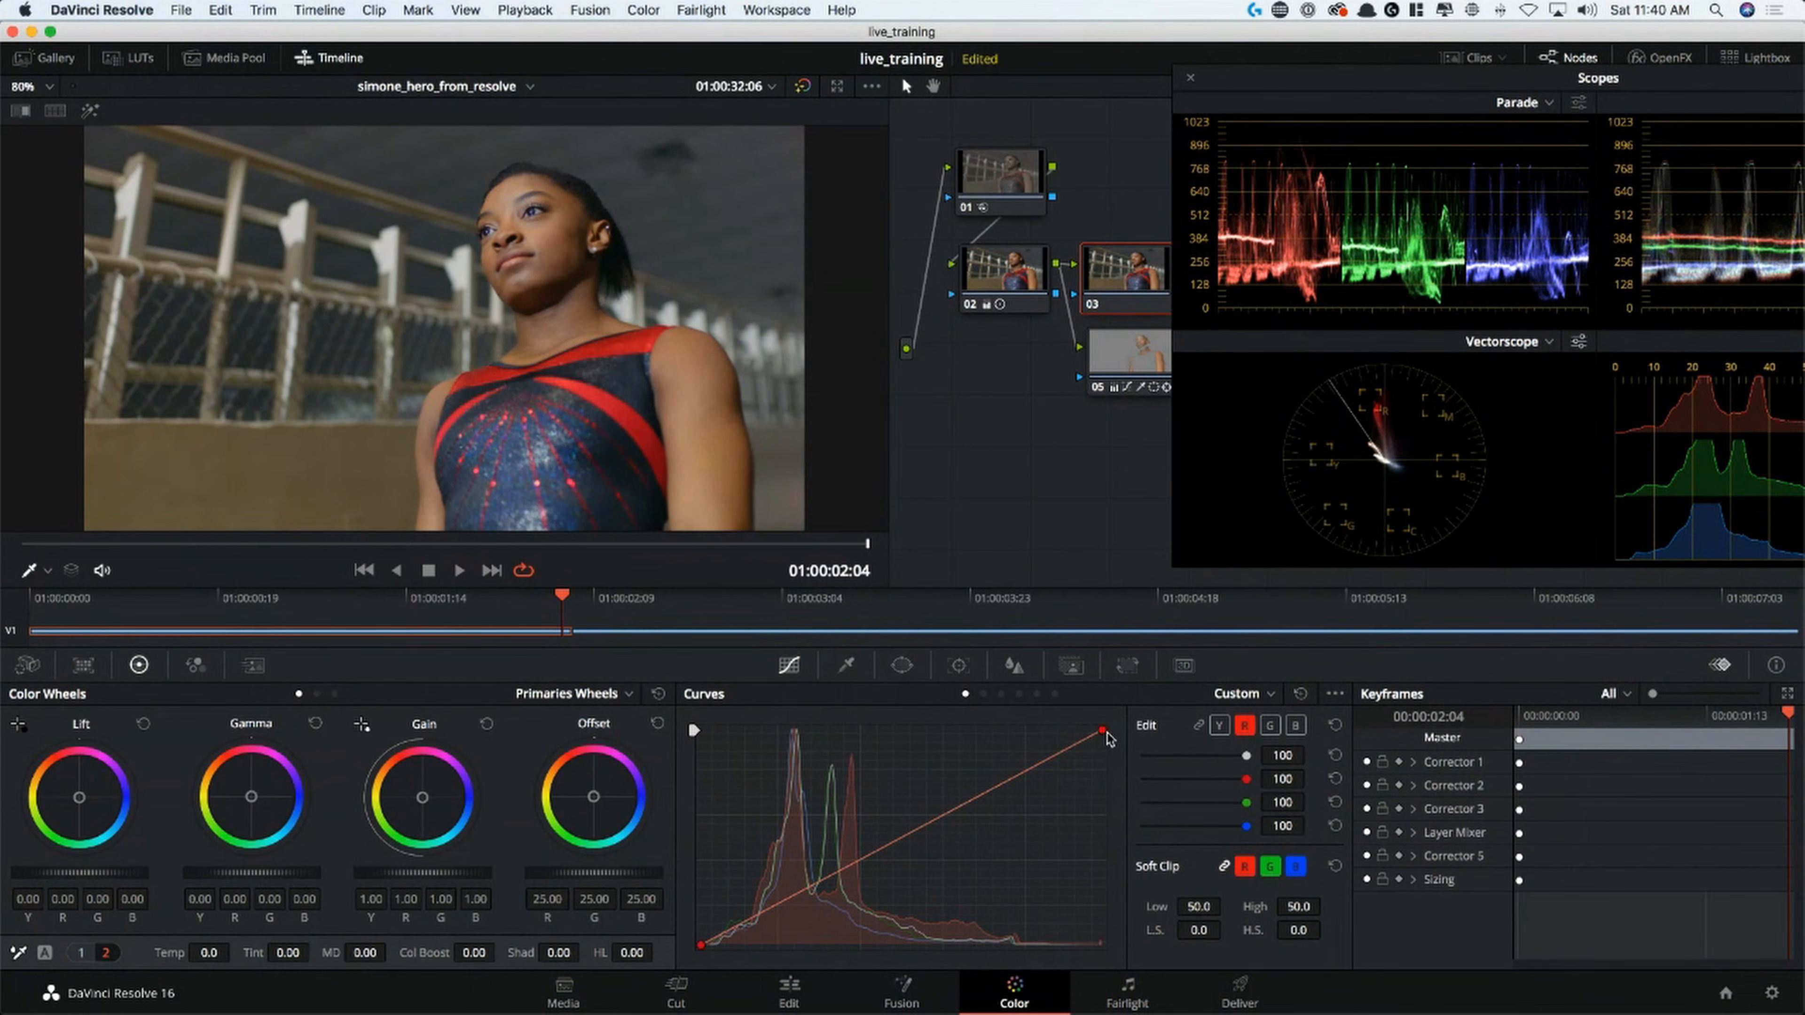
pyautogui.moveTo(1103, 734); pyautogui.dragTo(1120, 786)
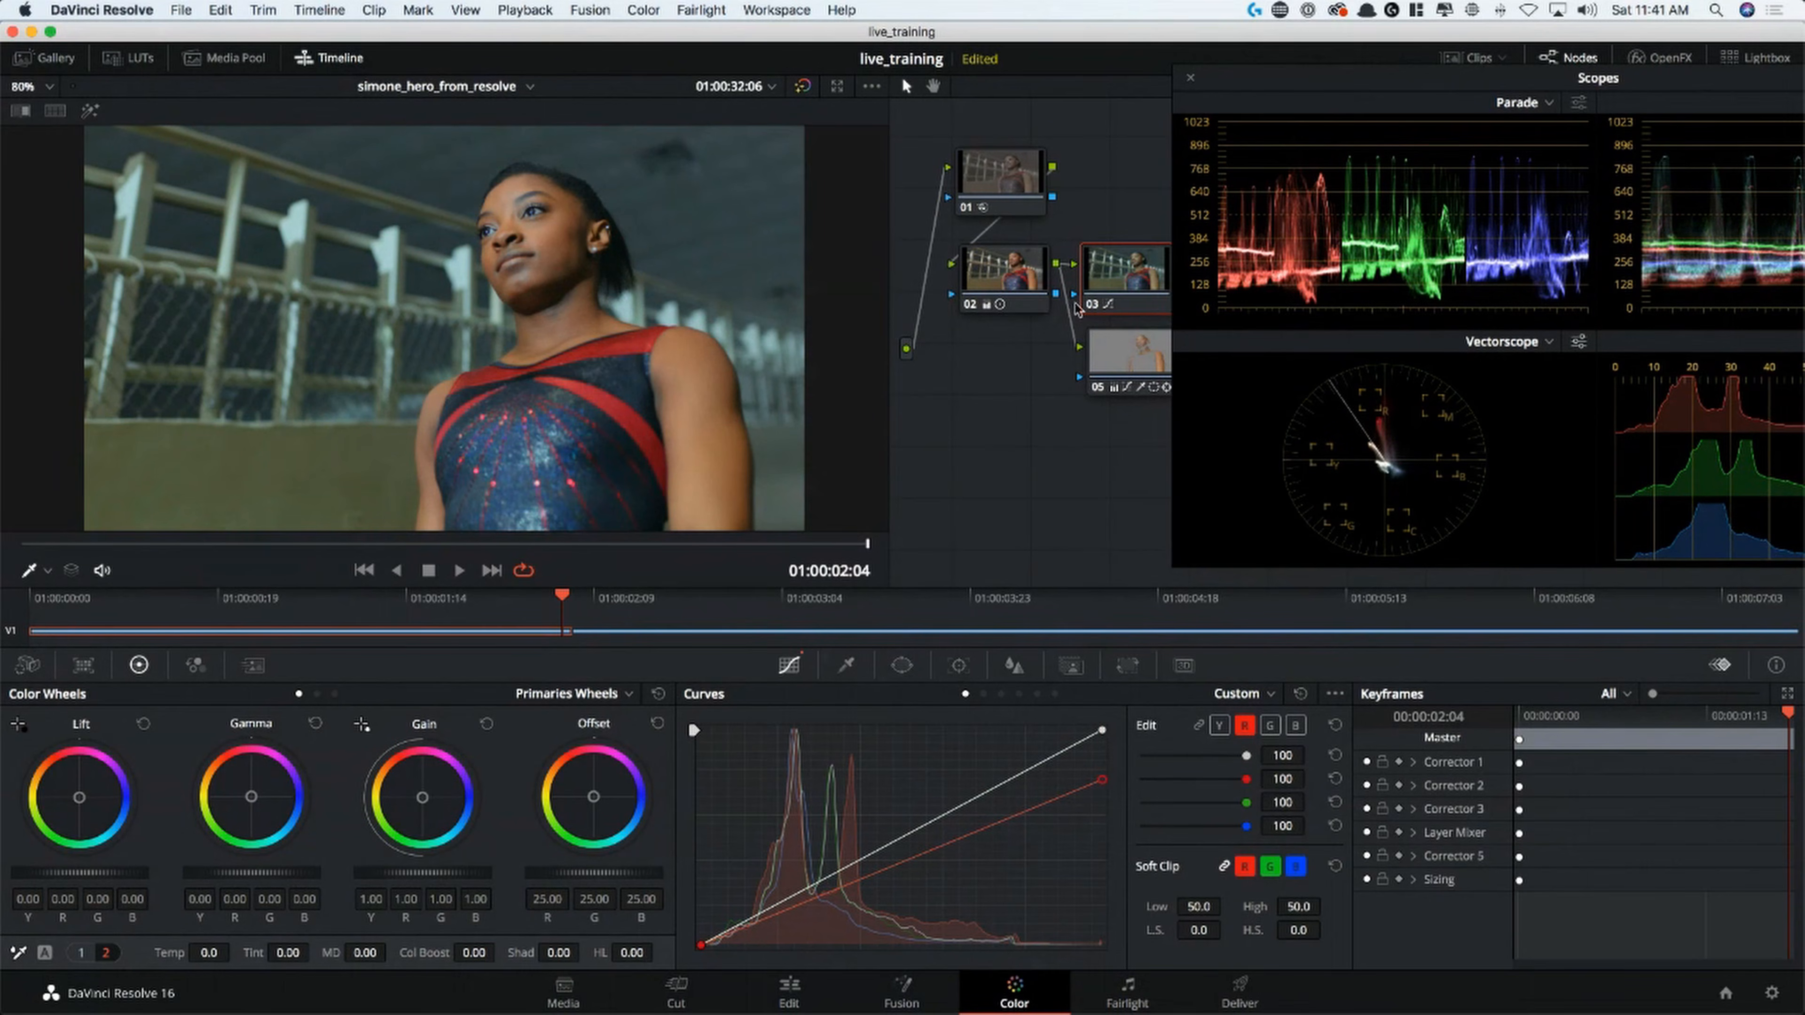
# Fit a tilted circle window around the gymnast's face on node 03 with Soft 1 at 11.19, invert it, and inspect the enlarged image
pyautogui.click(902, 664)
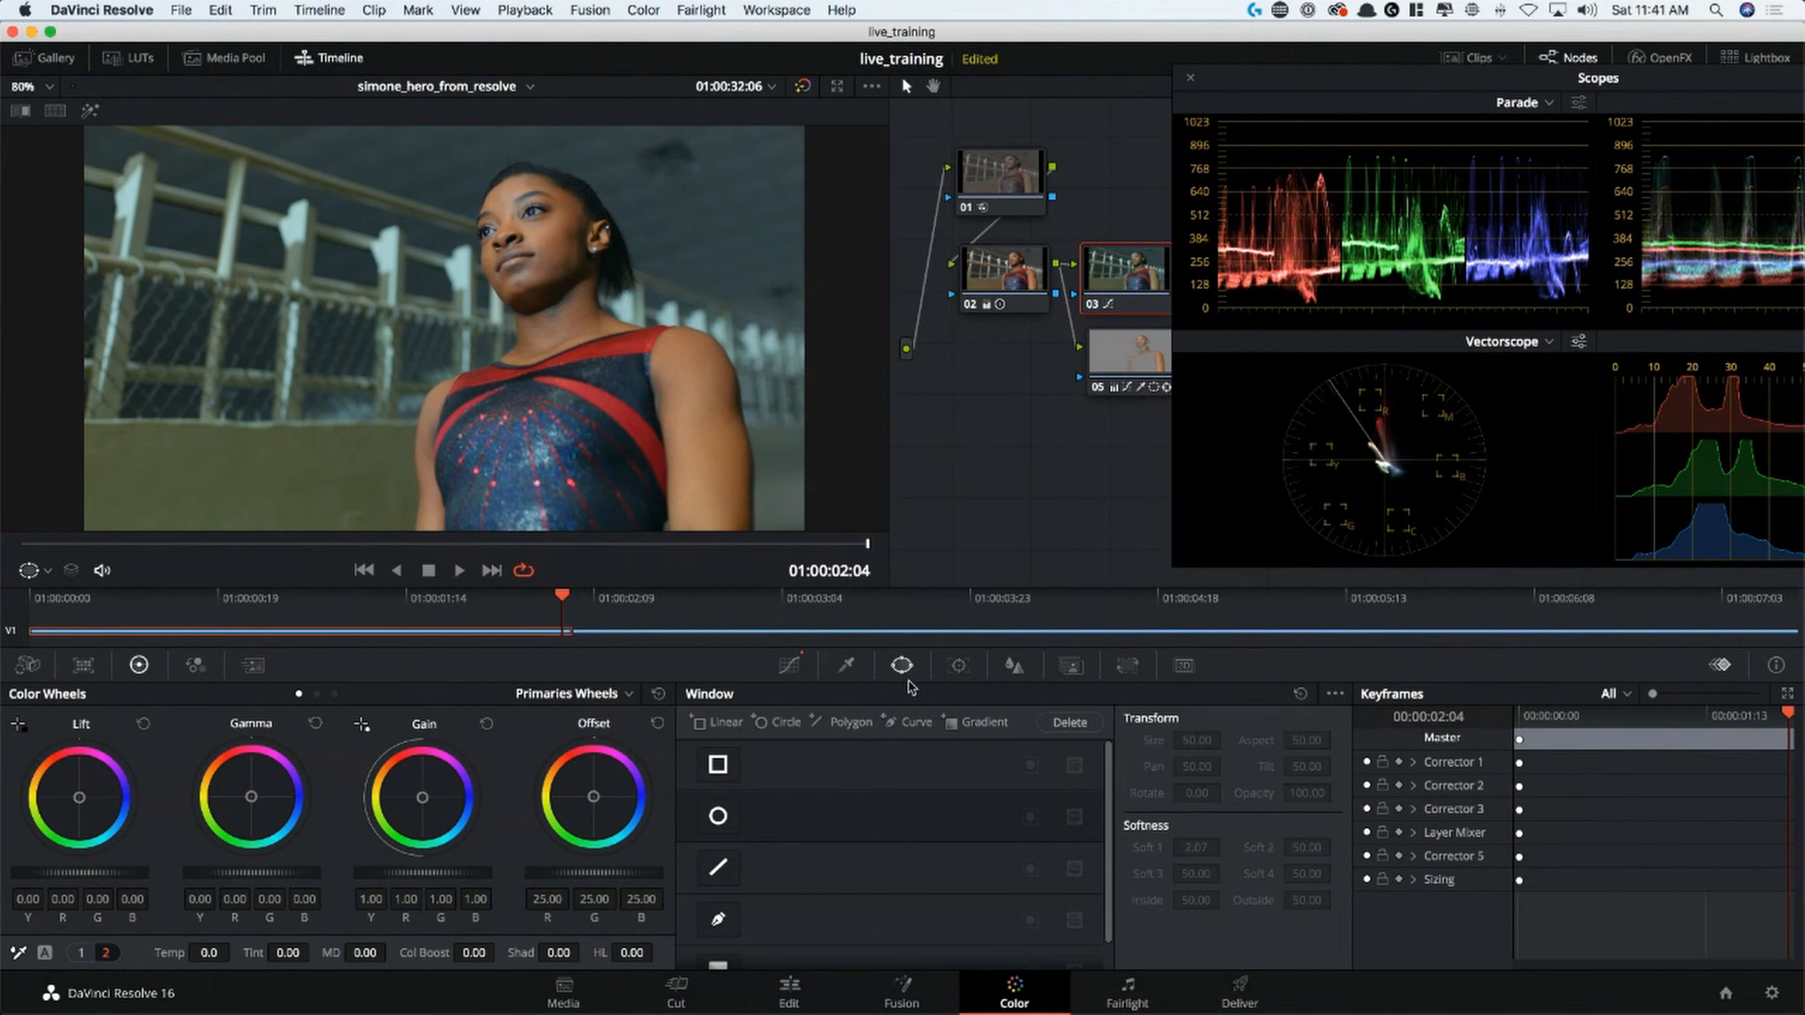
pyautogui.click(731, 825)
pyautogui.moveTo(416, 343); pyautogui.dragTo(512, 277)
pyautogui.moveTo(640, 264); pyautogui.dragTo(607, 263)
pyautogui.moveTo(536, 212); pyautogui.dragTo(520, 215)
pyautogui.moveTo(574, 277); pyautogui.dragTo(645, 227)
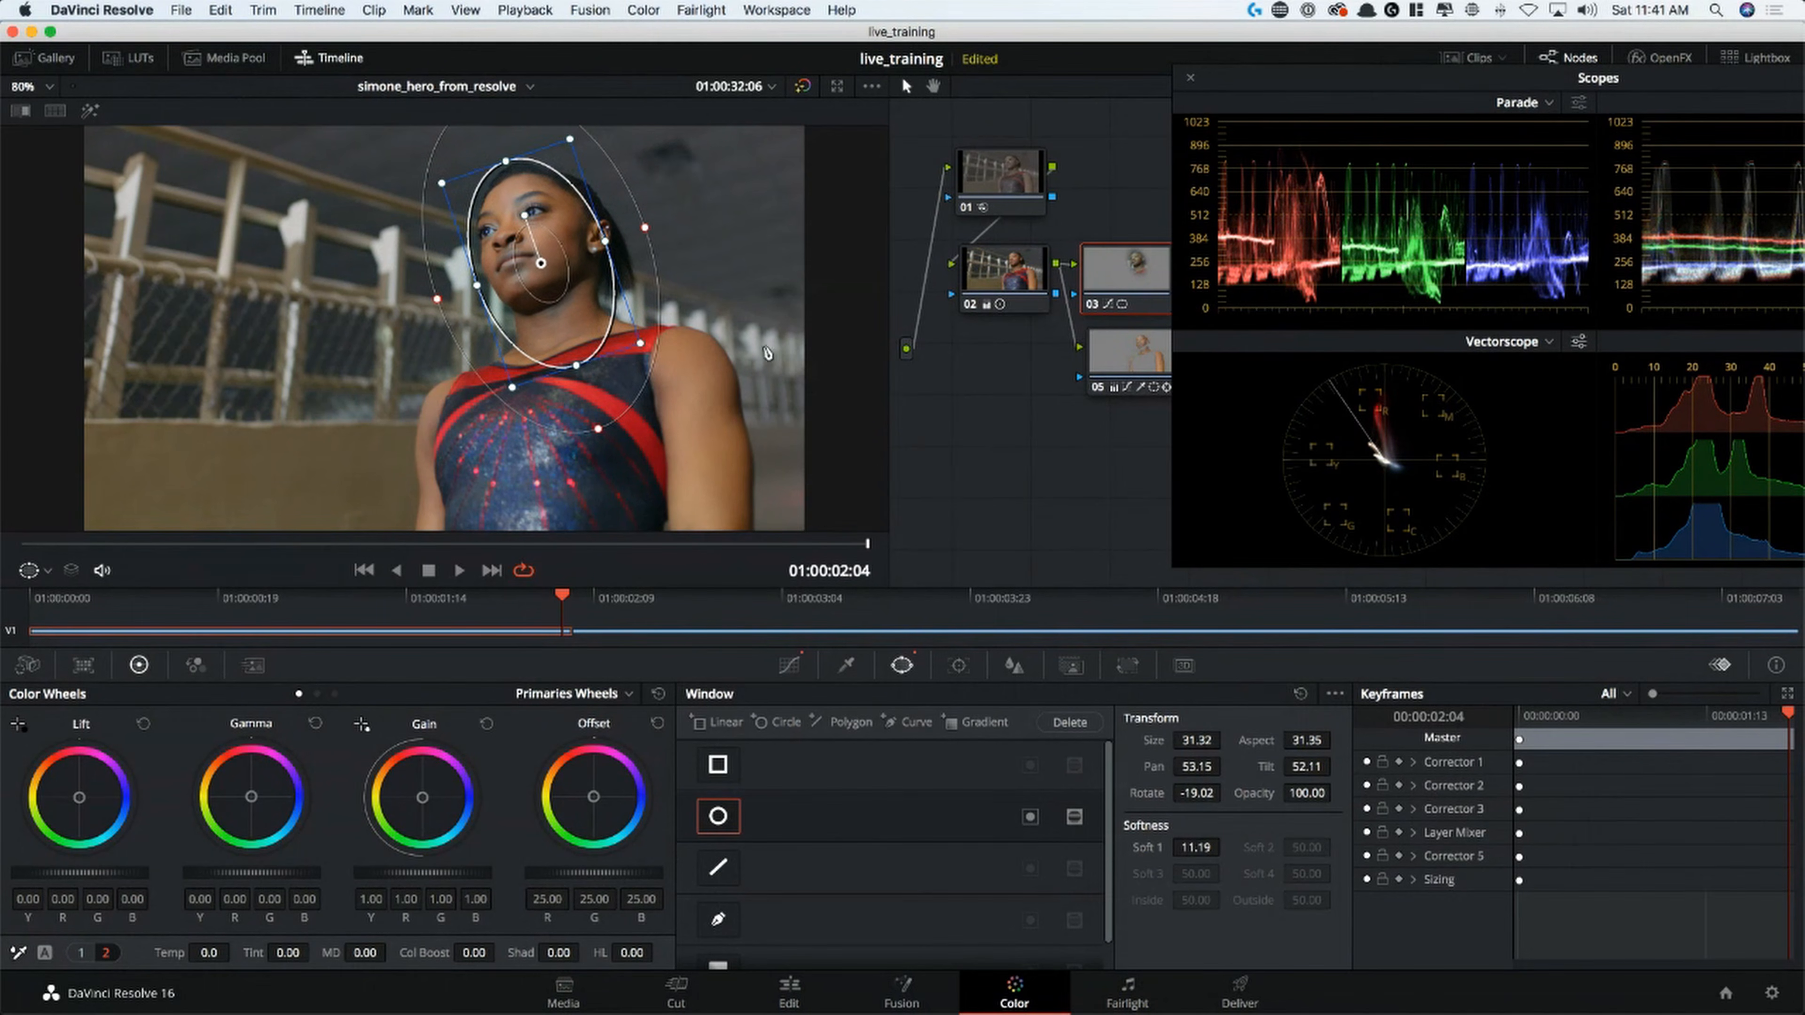
pyautogui.click(1030, 816)
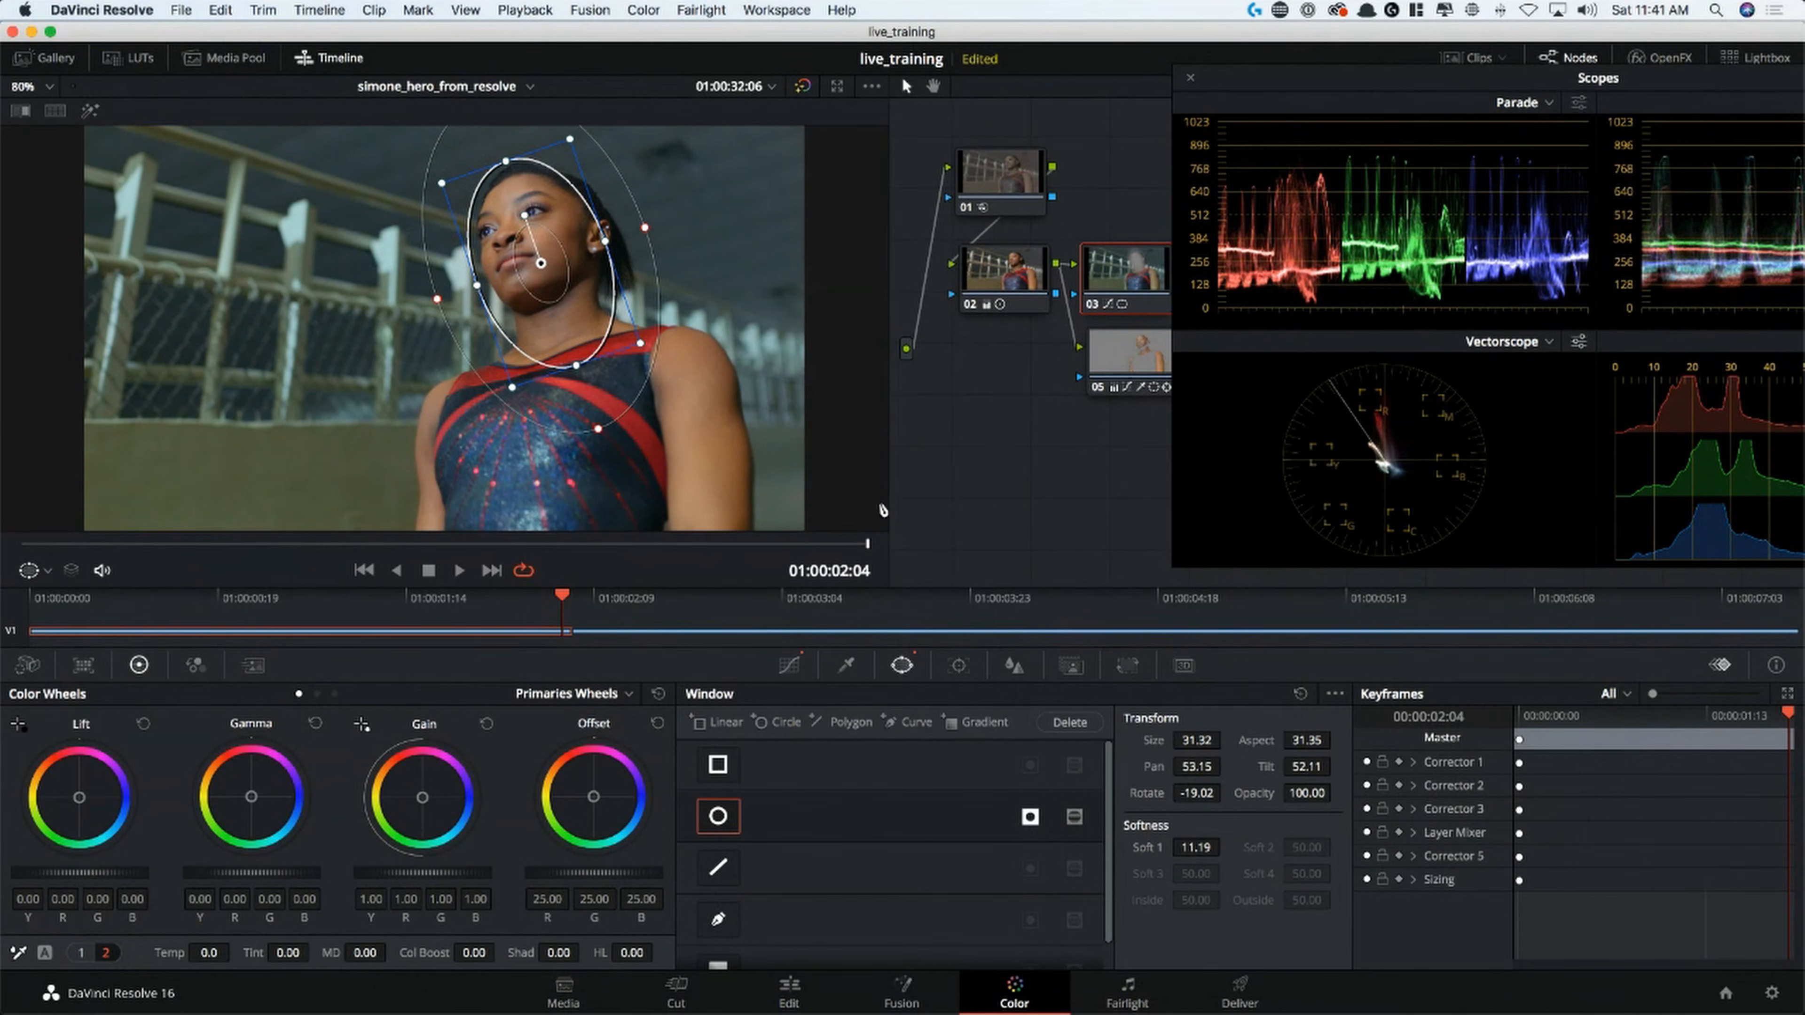
pyautogui.hotkey('alt', 'f')
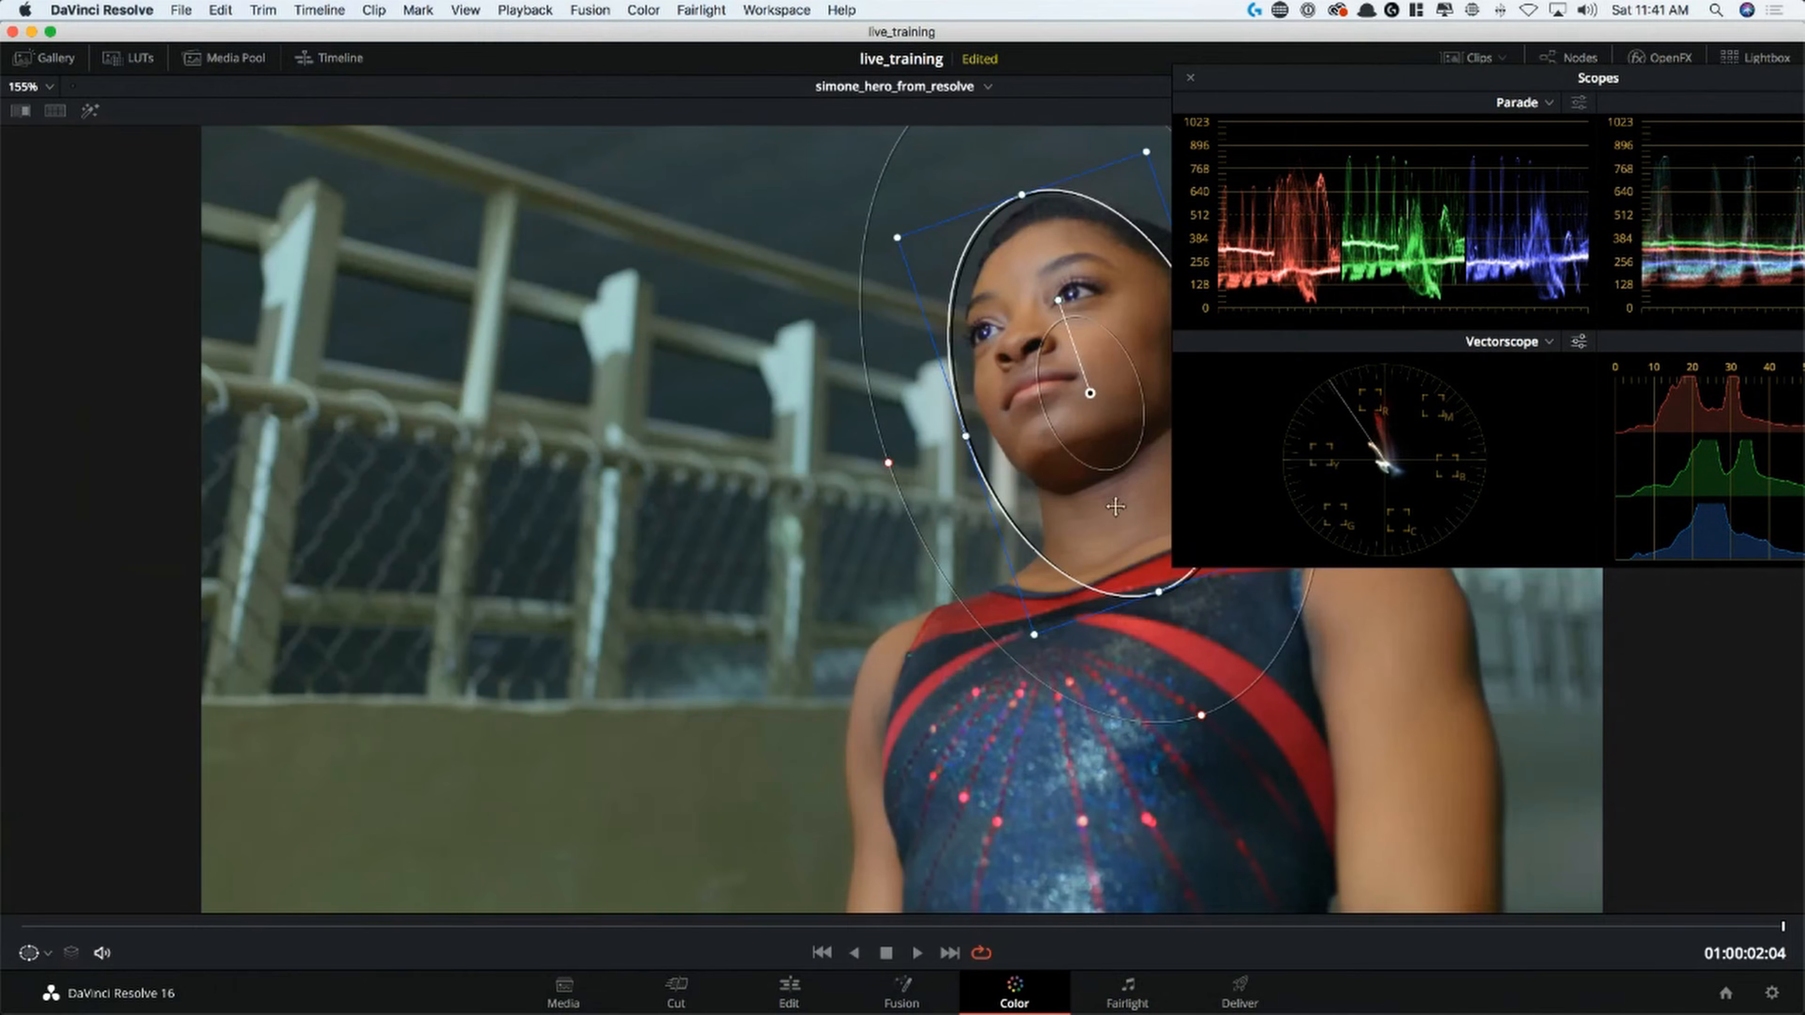
pyautogui.hotkey('alt', 'f')
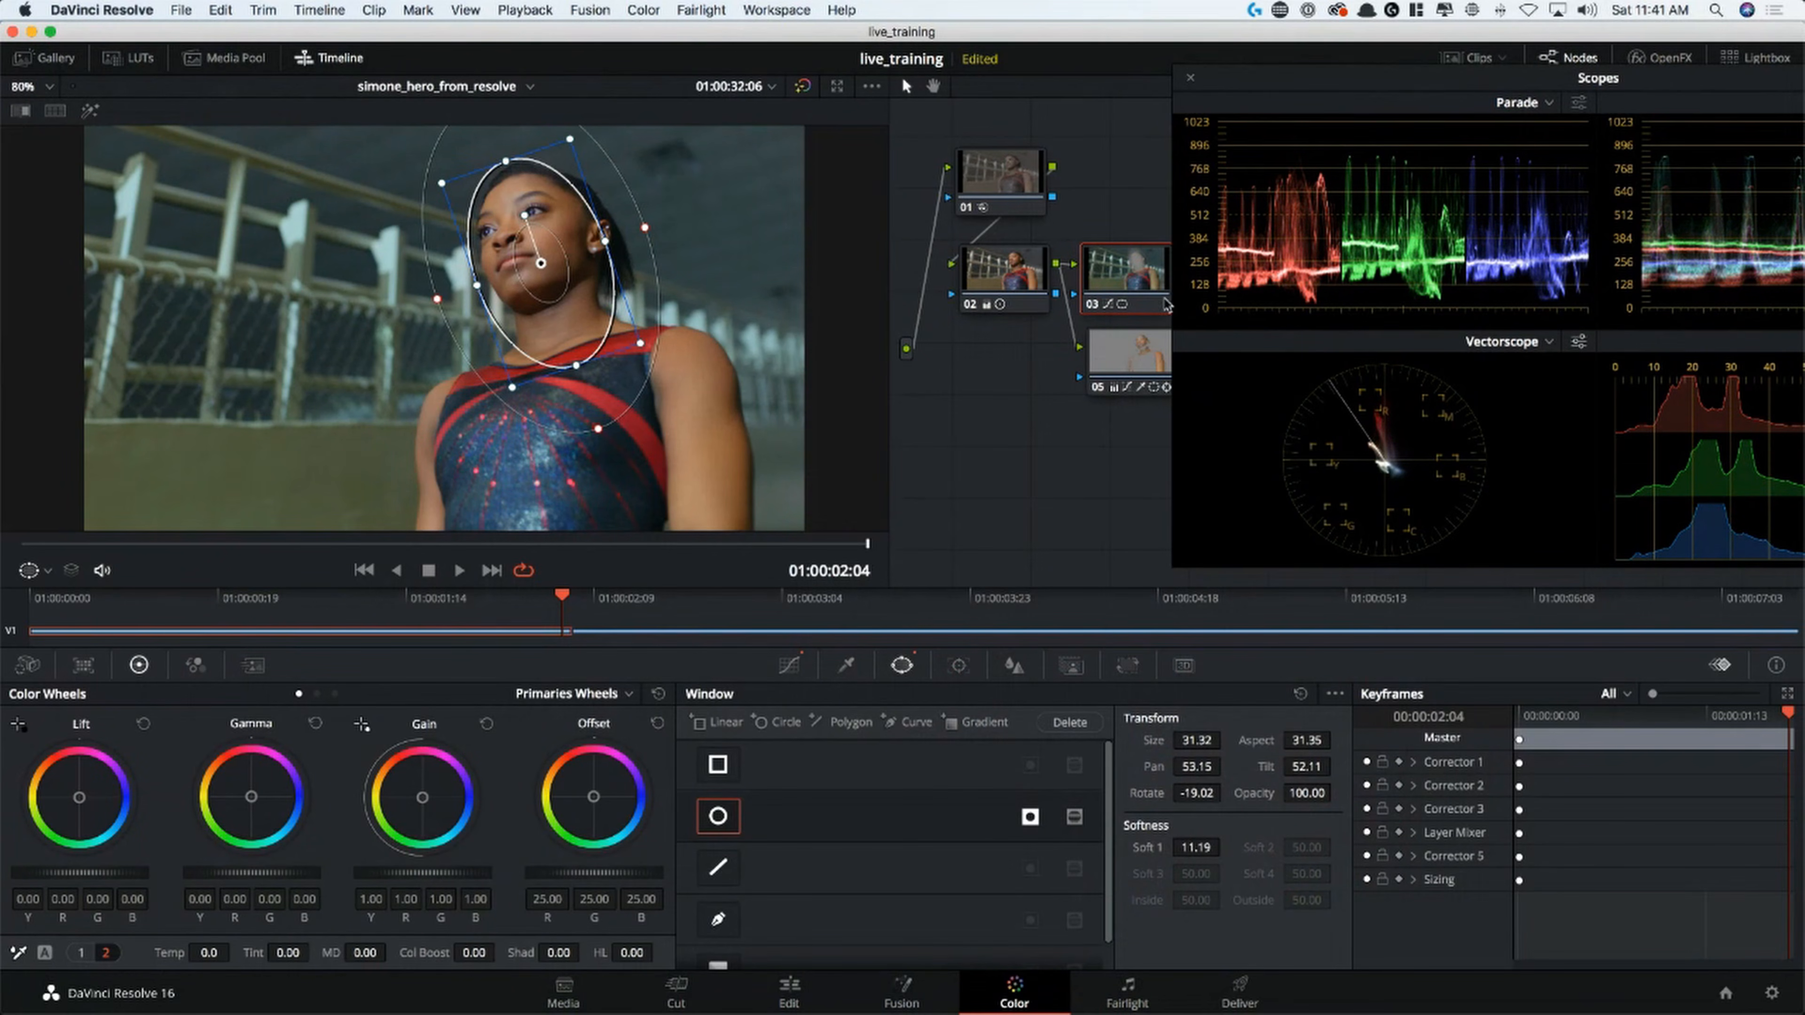
# Track node 03's circle window in reverse through the clip and move the scopes window clear of the node graph
pyautogui.click(958, 666)
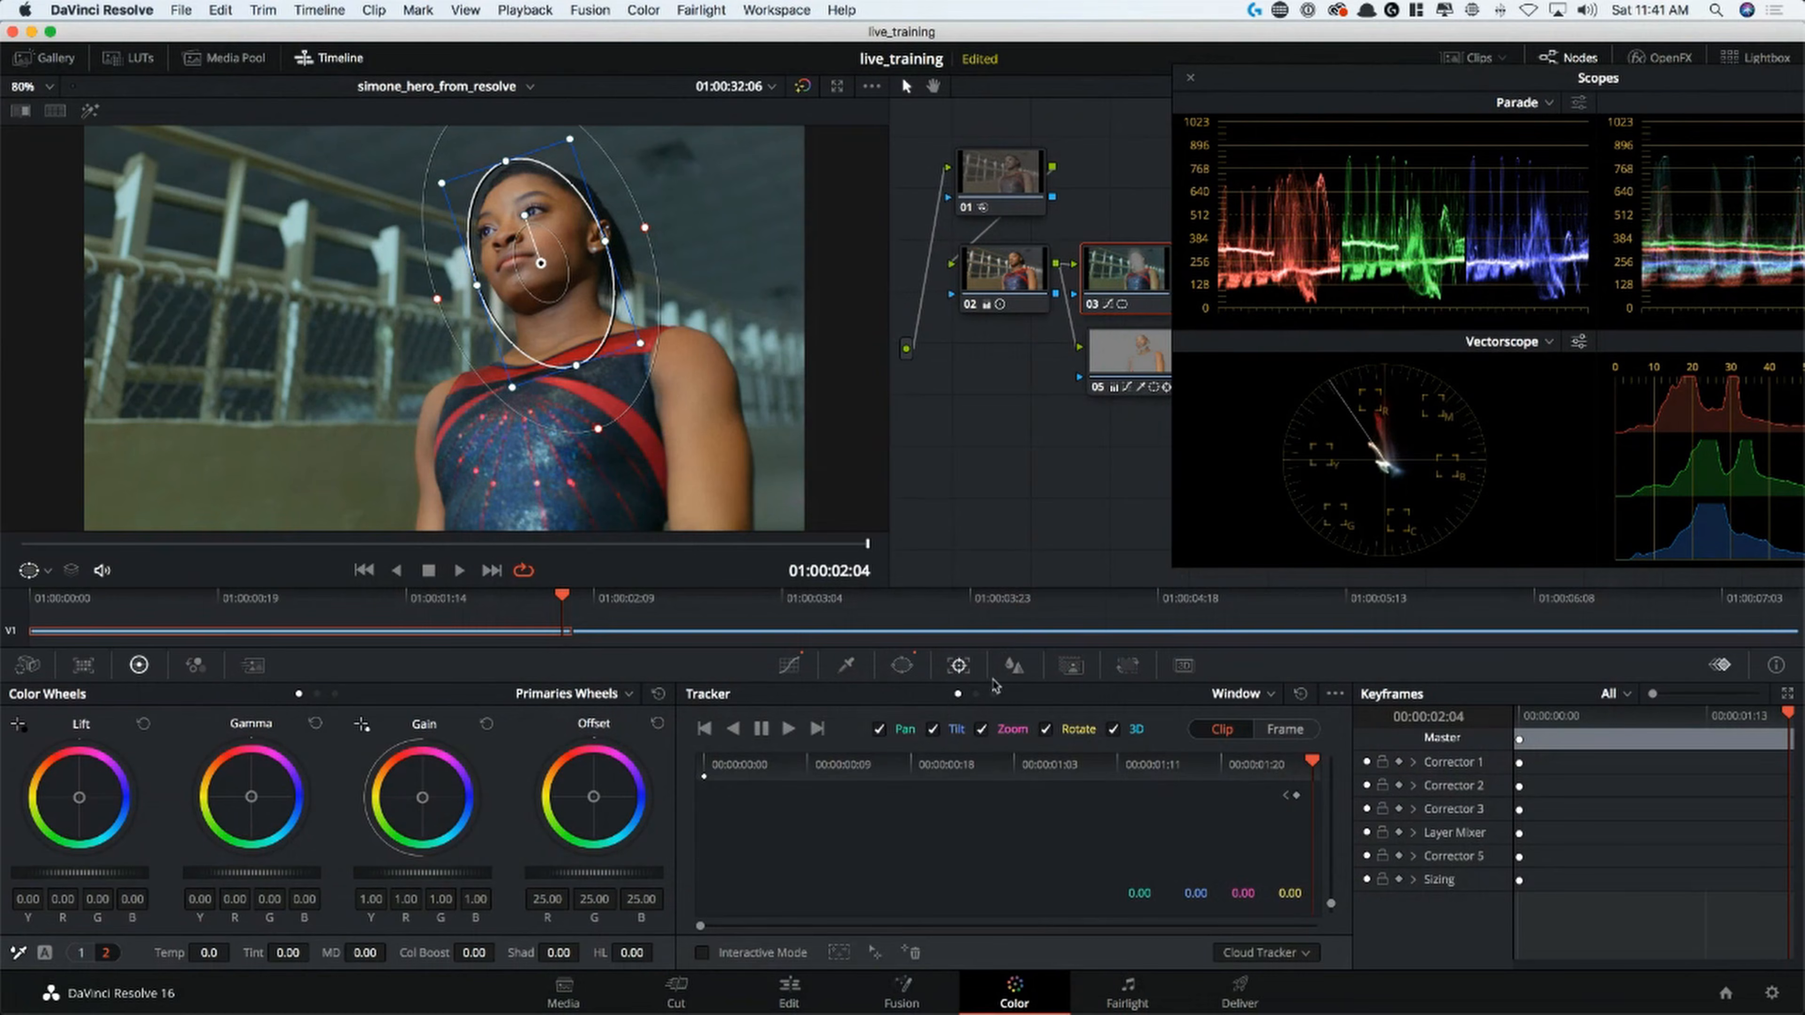
pyautogui.click(733, 728)
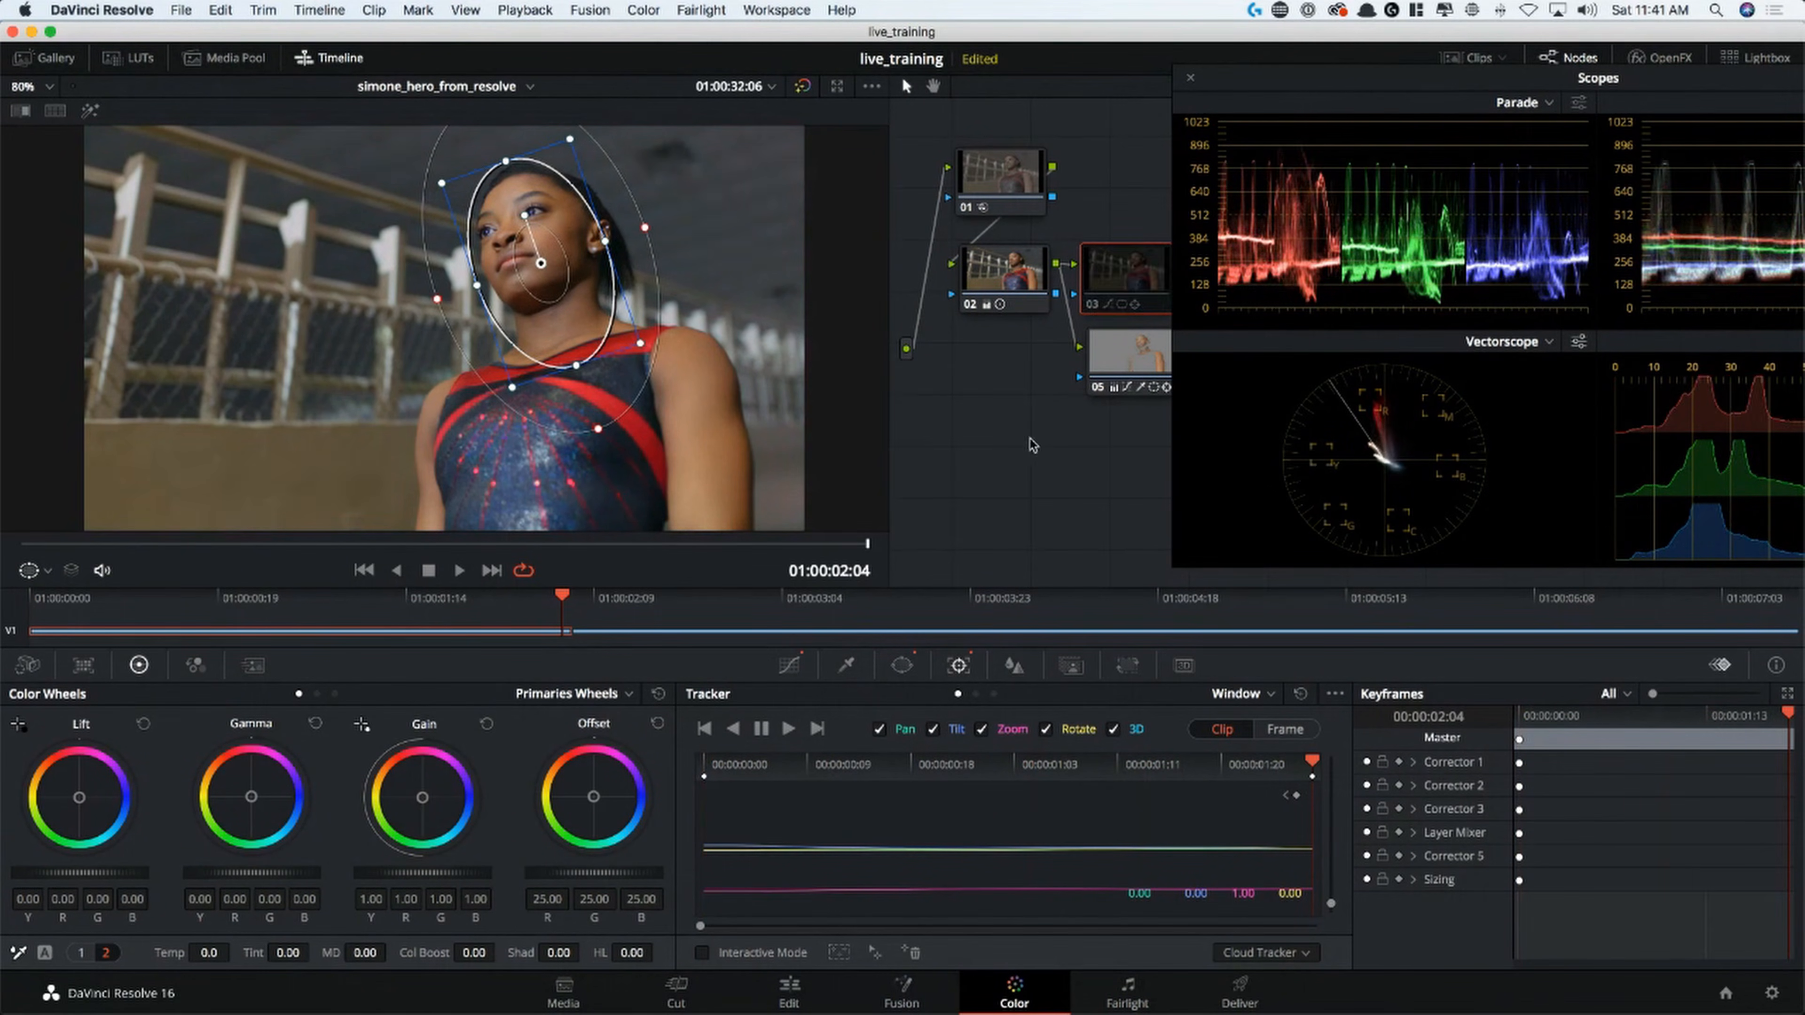
pyautogui.moveTo(1258, 69); pyautogui.dragTo(1452, 94)
pyautogui.click(1384, 106)
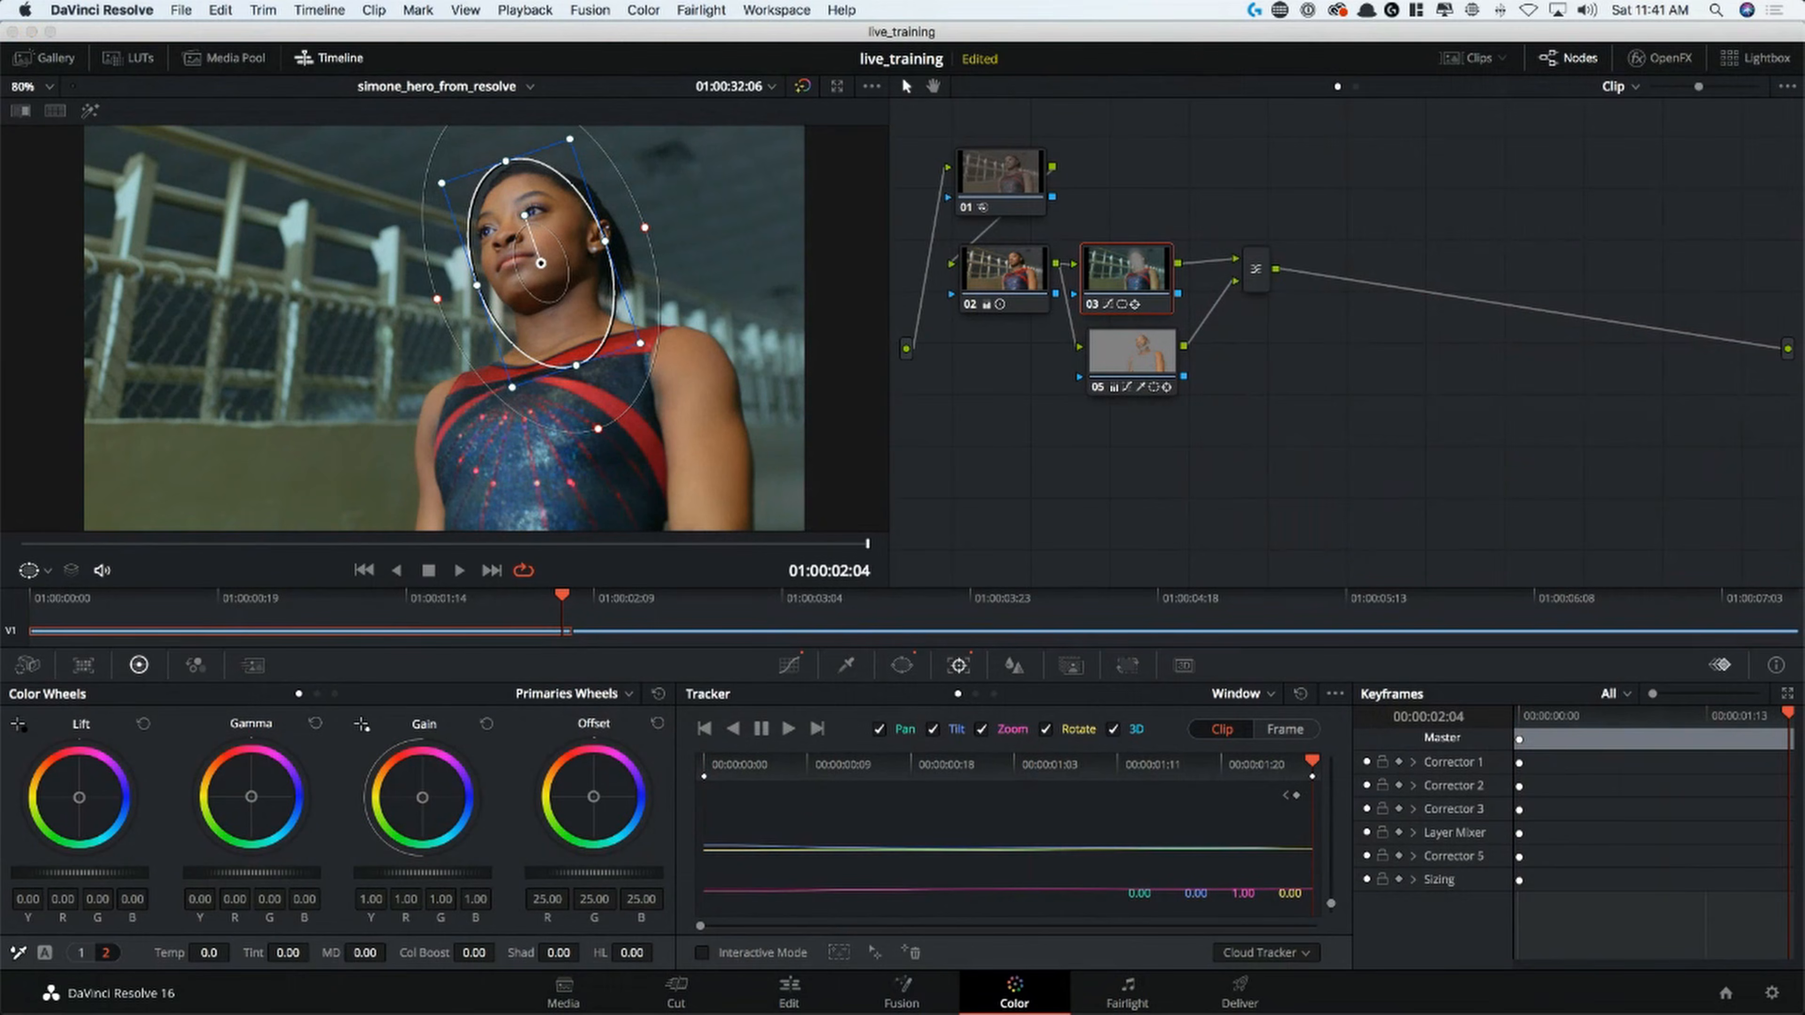
pyautogui.moveTo(1804, 107); pyautogui.dragTo(1631, 530)
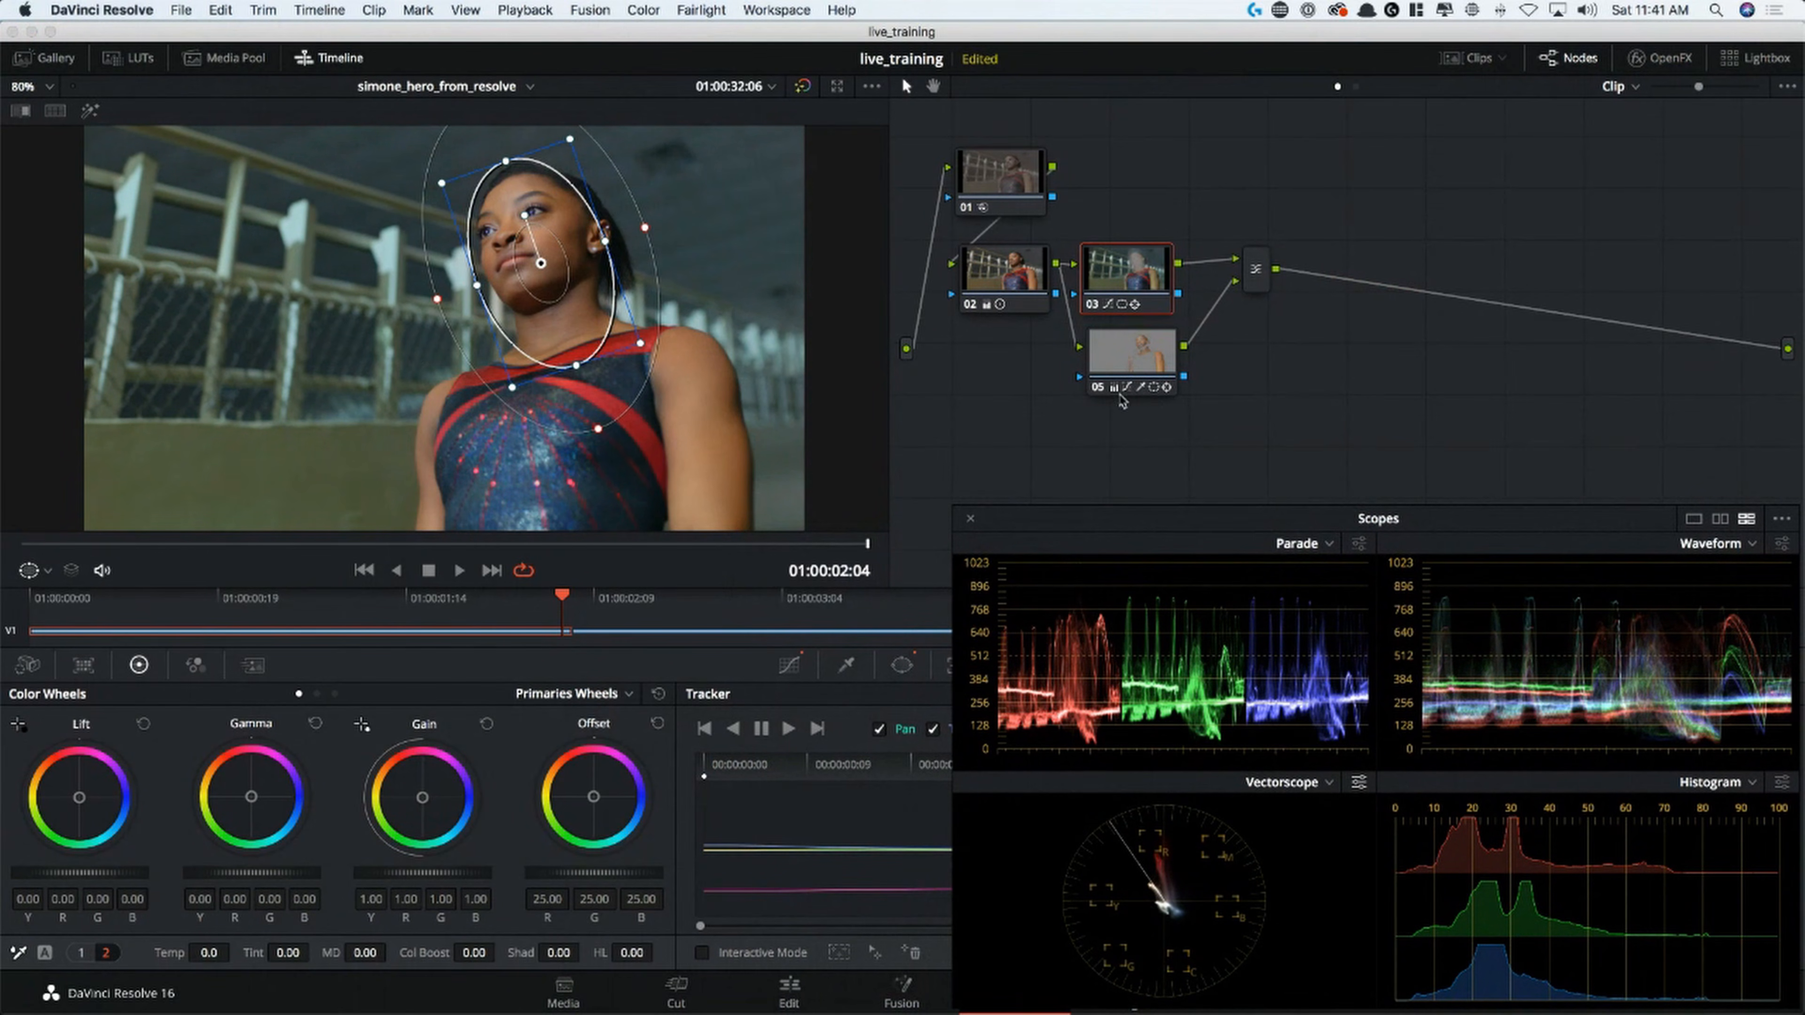
# Add a layer node below node 05, feeding the layer mixer
pyautogui.click(1152, 362)
pyautogui.rightClick(1149, 363)
pyautogui.moveTo(1222, 453)
pyautogui.click(1404, 519)
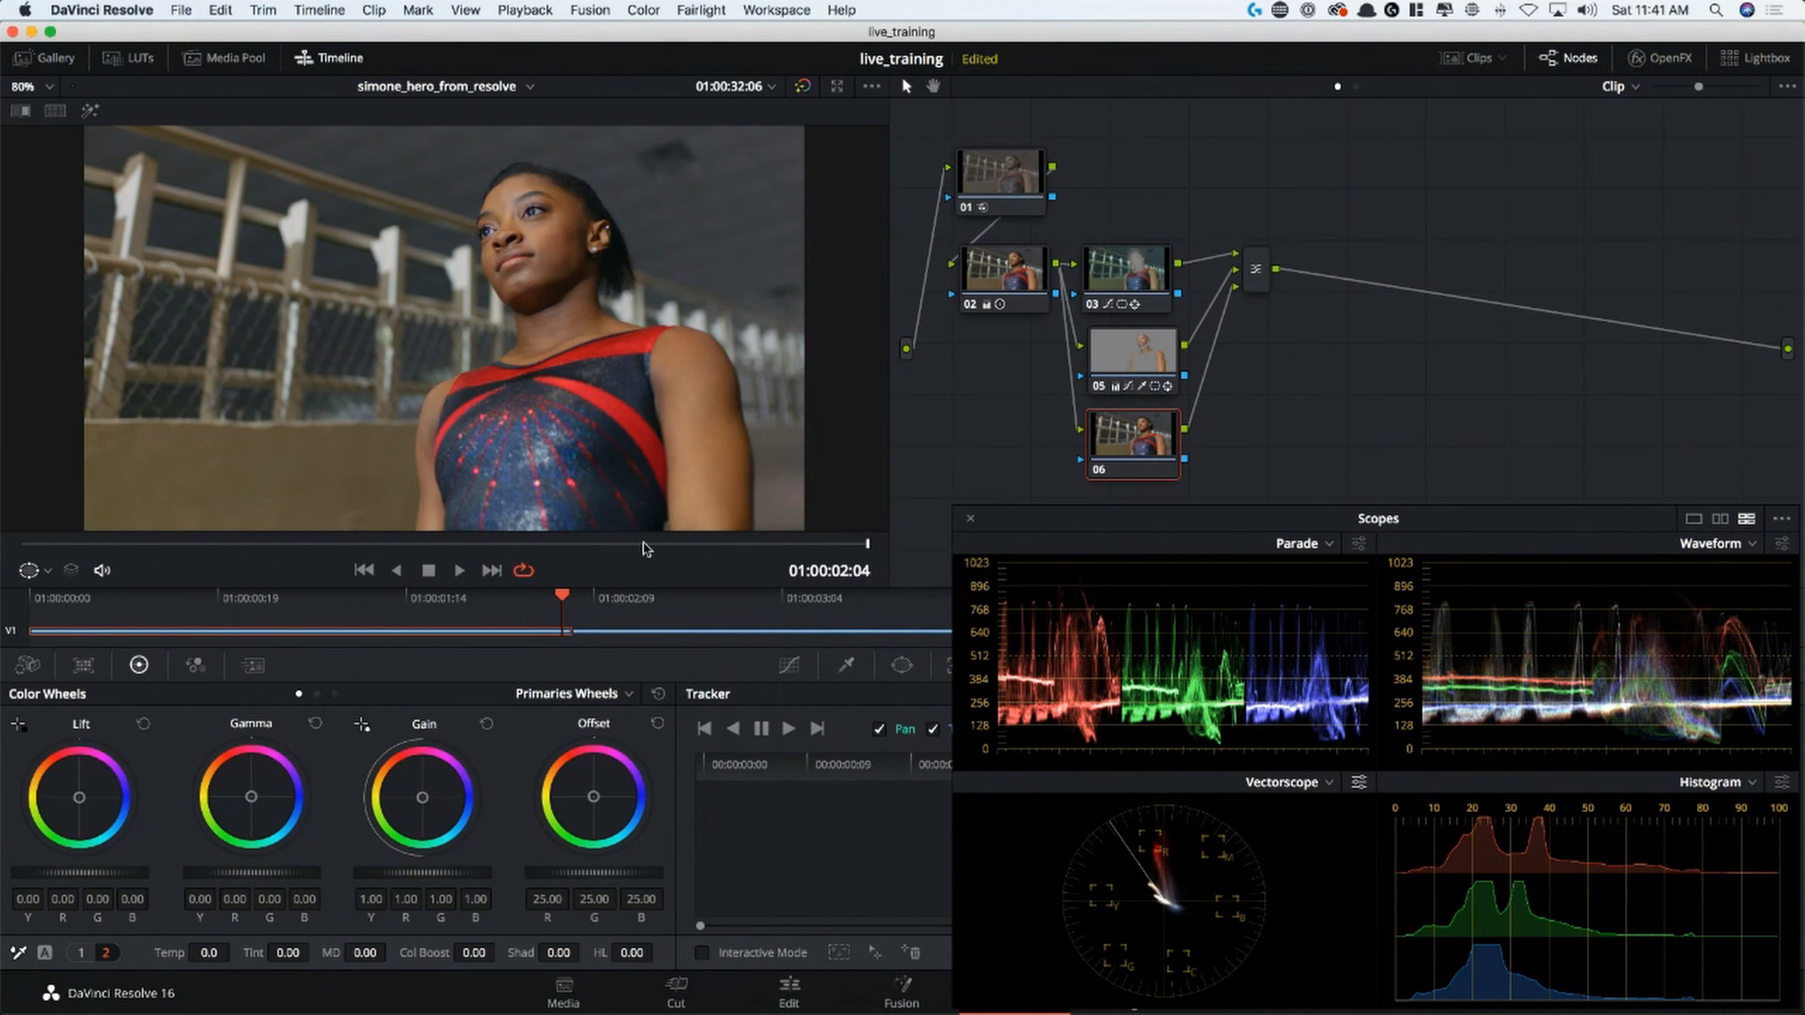
# Sample the leotard's red shoulder stripe with node 06's qualifier and highlight the isolated selection in the fitted view
pyautogui.click(846, 665)
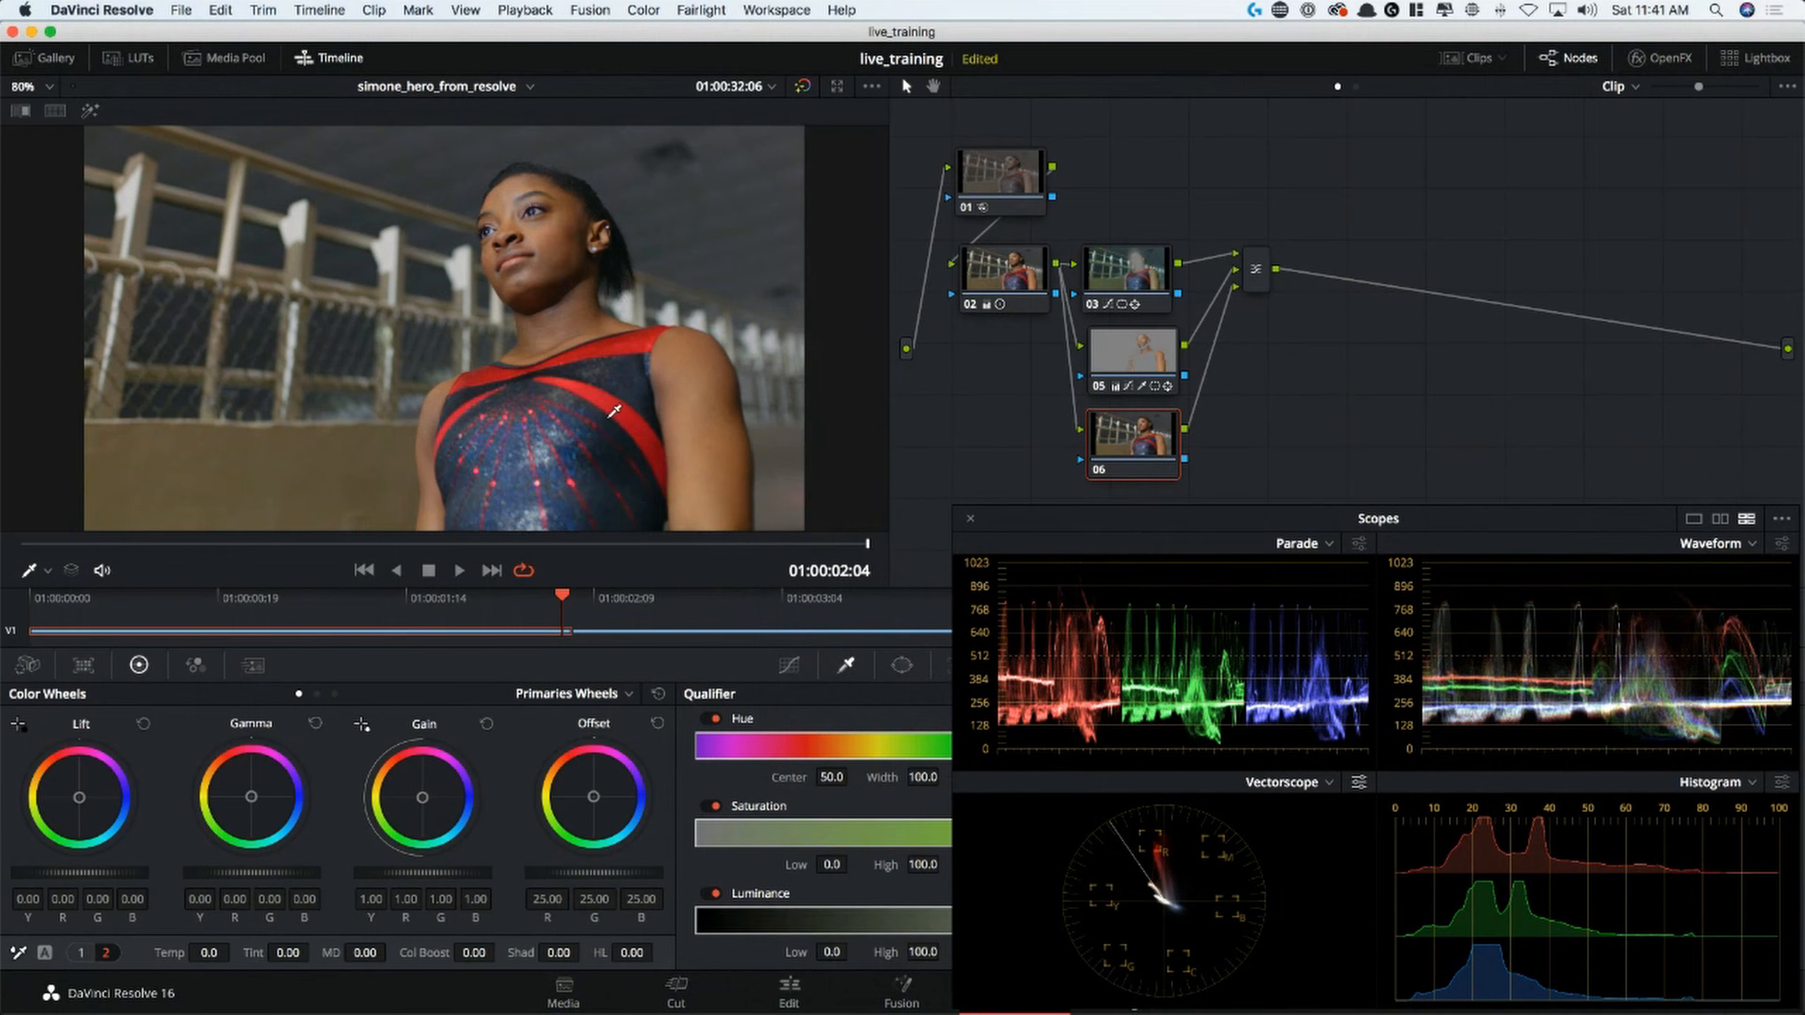
pyautogui.scroll(5, 615, 412)
pyautogui.click(742, 312)
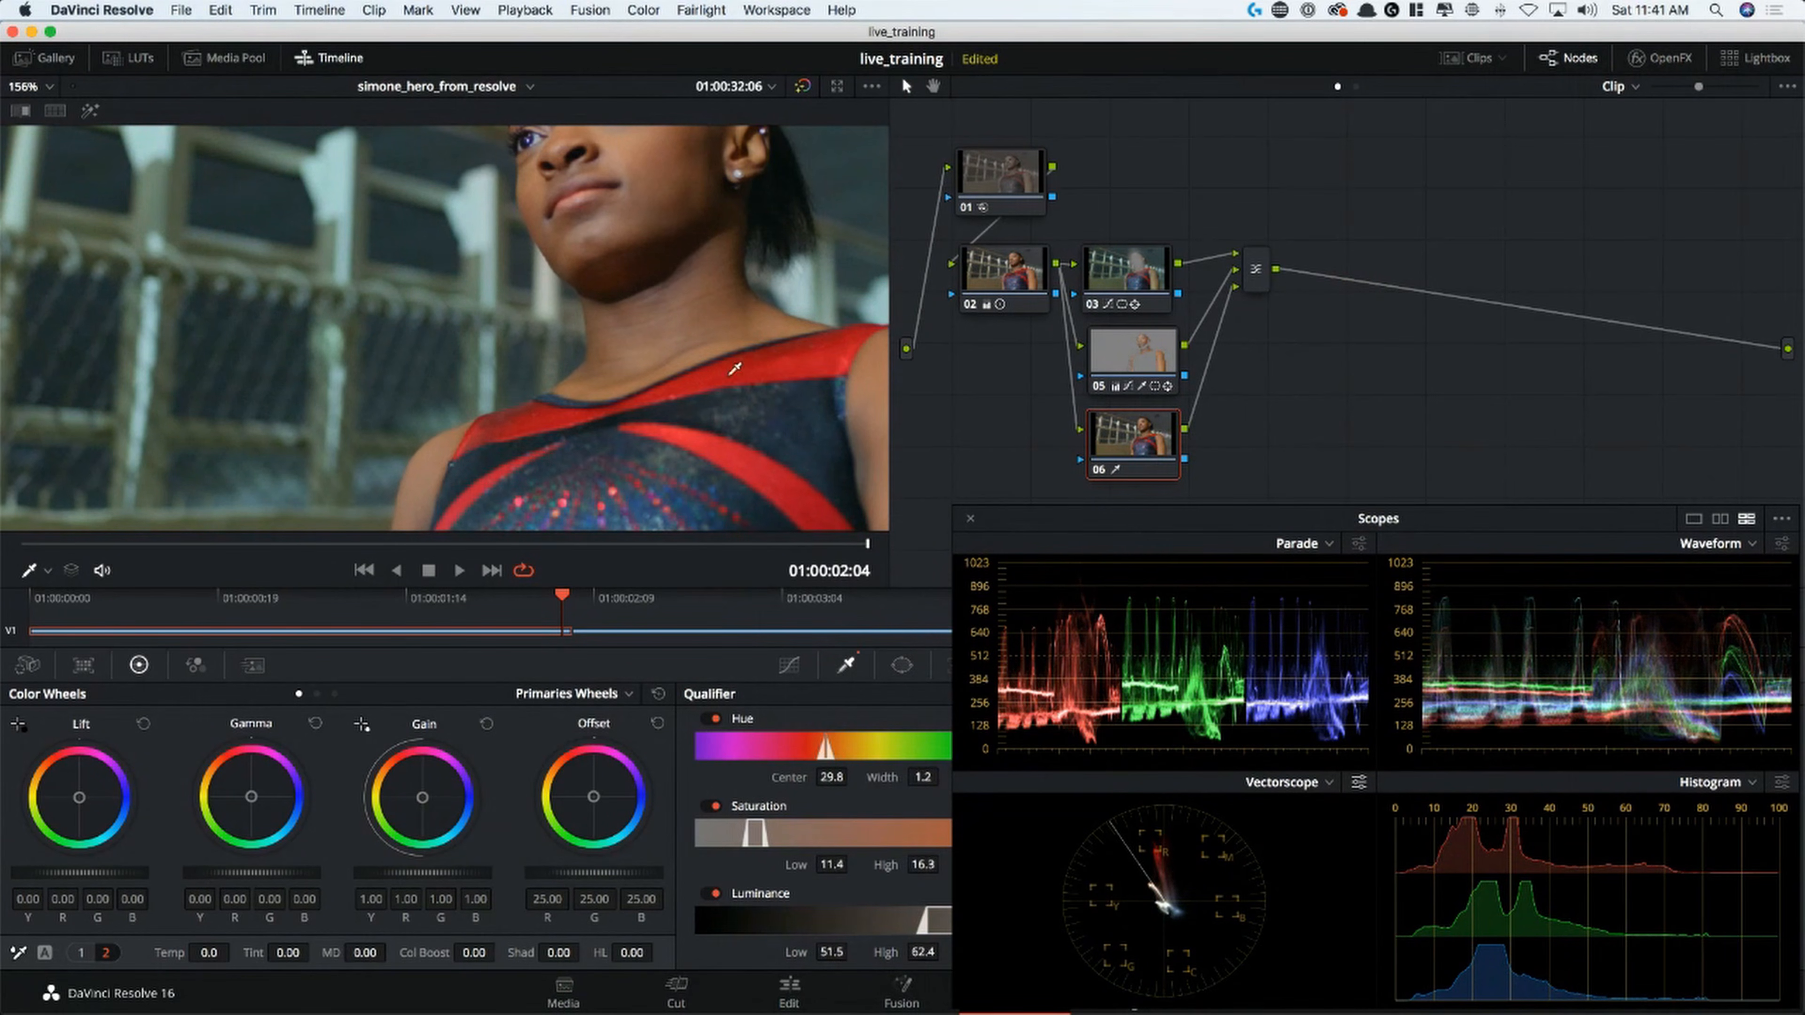
pyautogui.moveTo(823, 349); pyautogui.dragTo(810, 353)
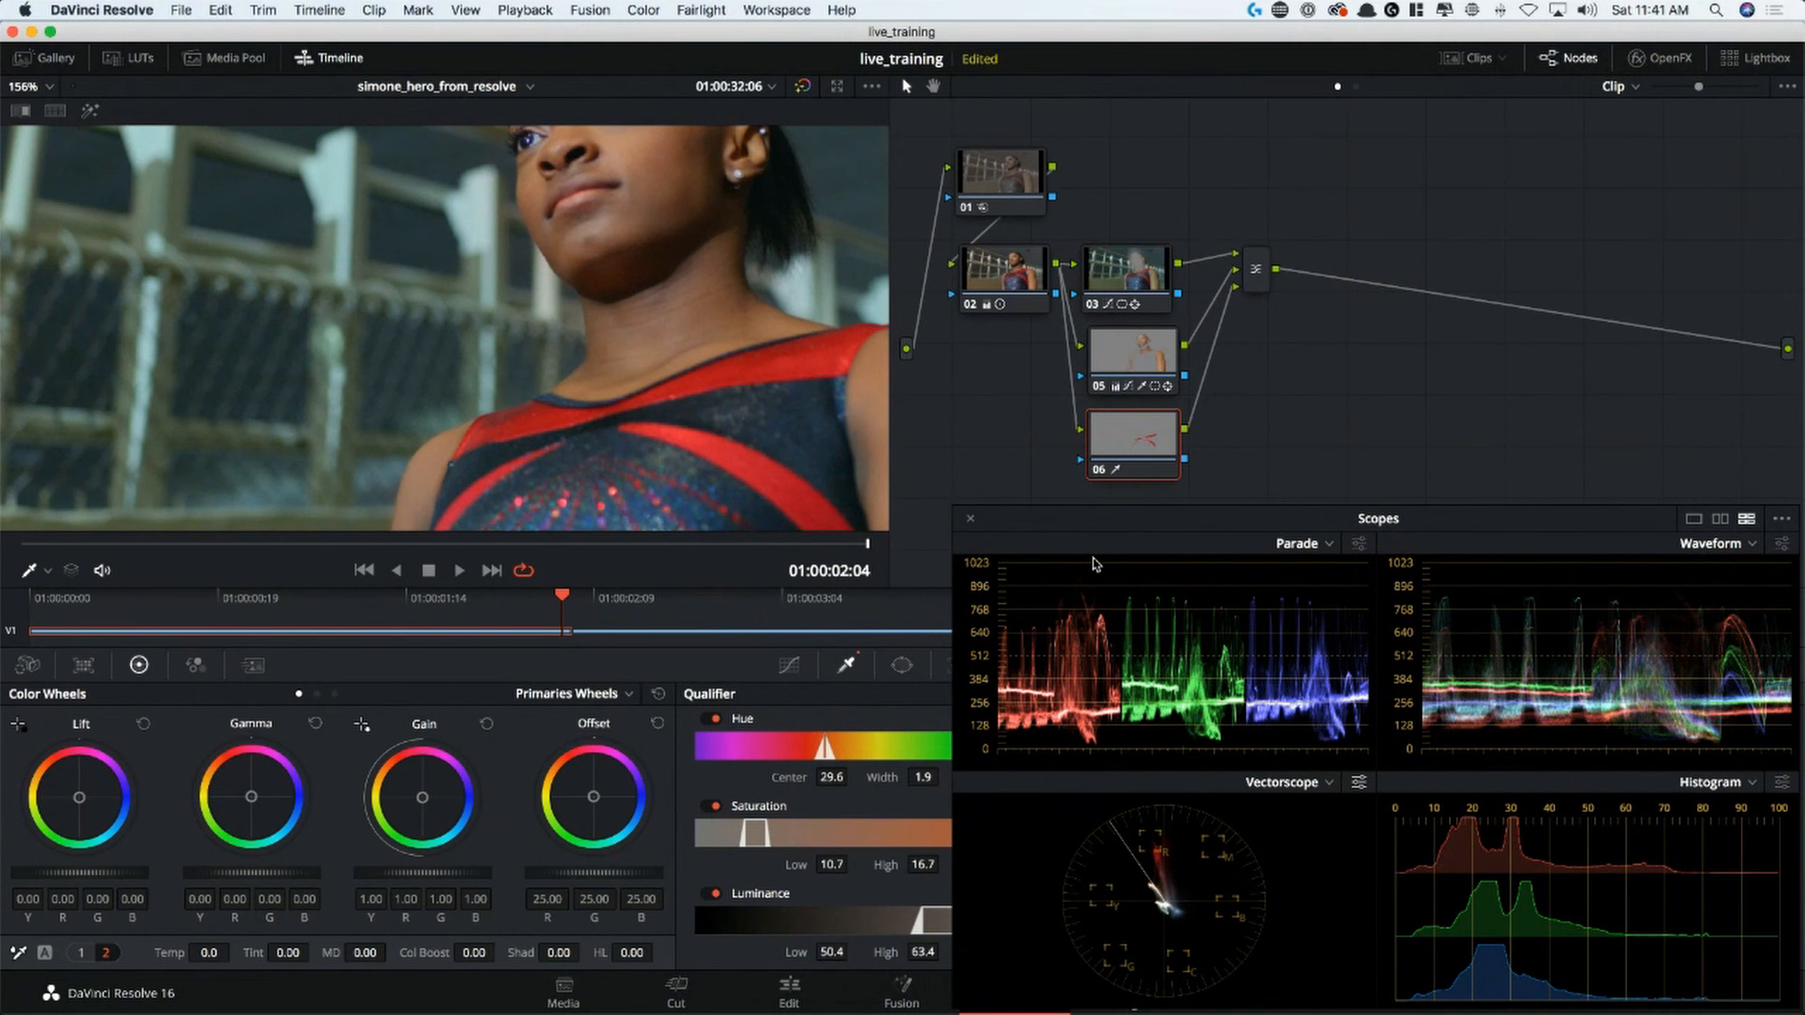
pyautogui.hotkey('shift', 'h')
pyautogui.hotkey('shift', 'z')
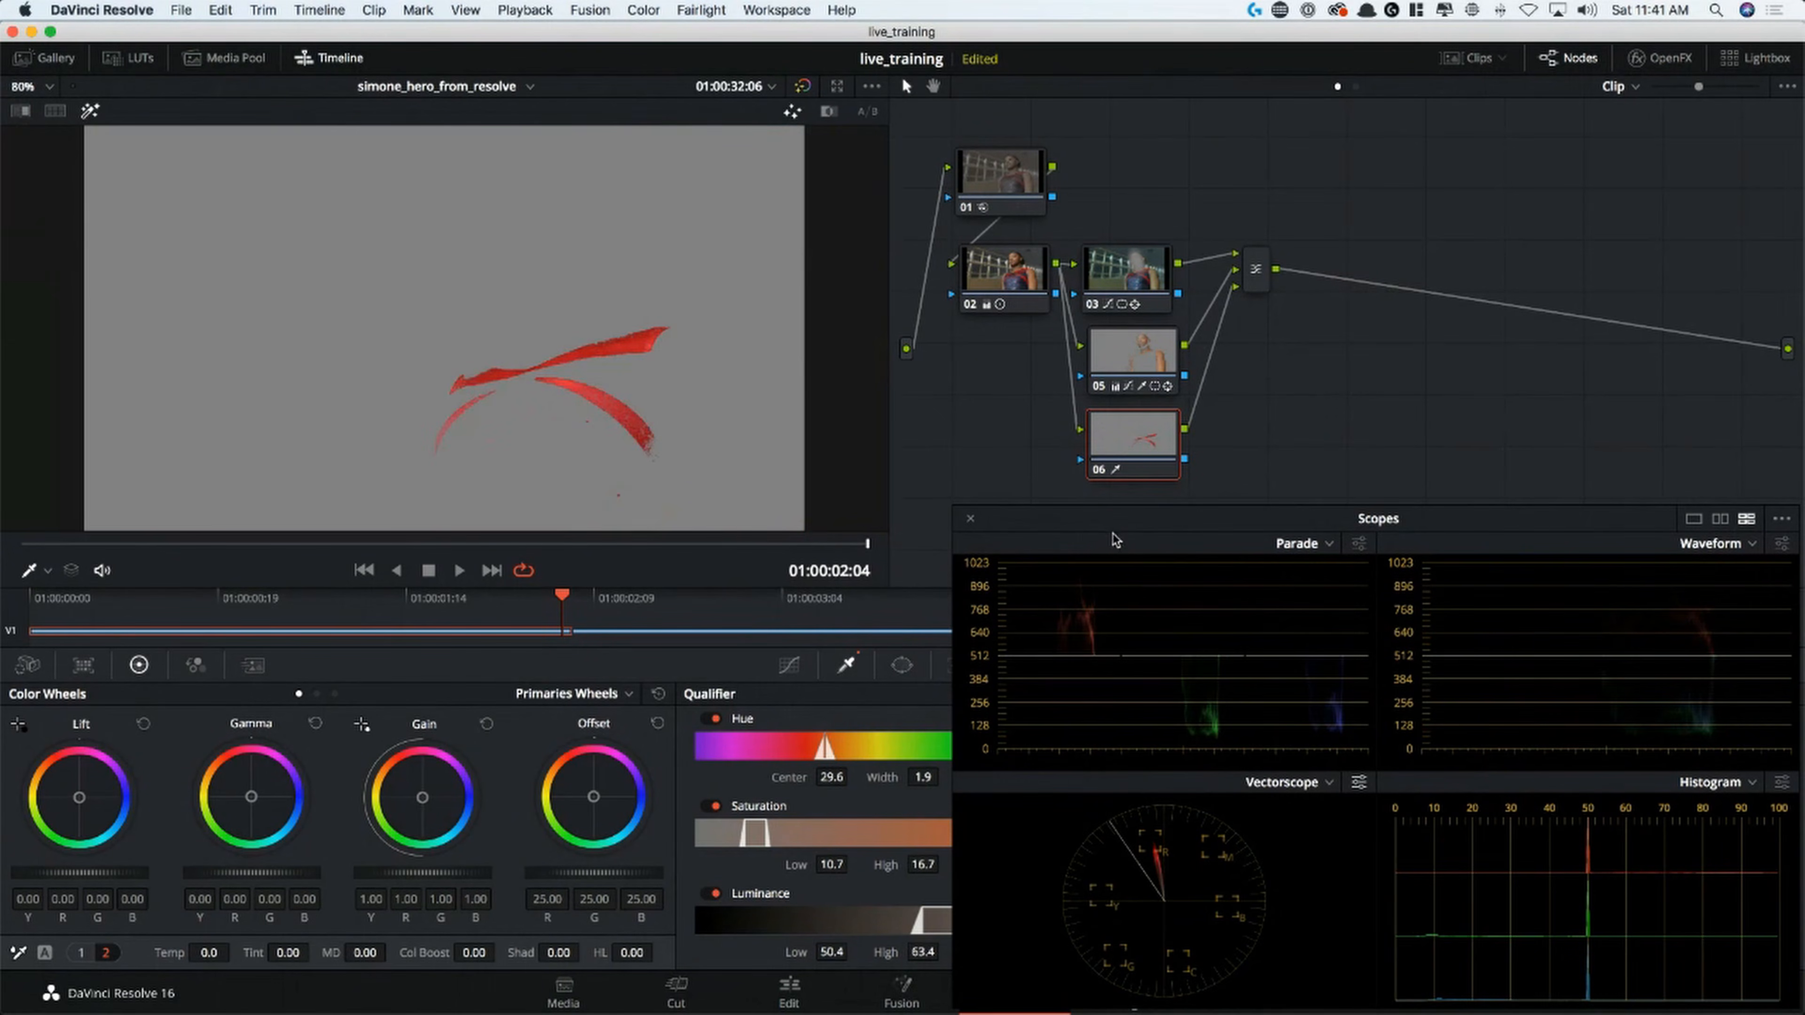
# Widen node 06's qualifier hue Width to 6.3, set Blur Radius to 26.4, and keep the scopes clear of the node graph
pyautogui.moveTo(1120, 527); pyautogui.dragTo(1380, 500)
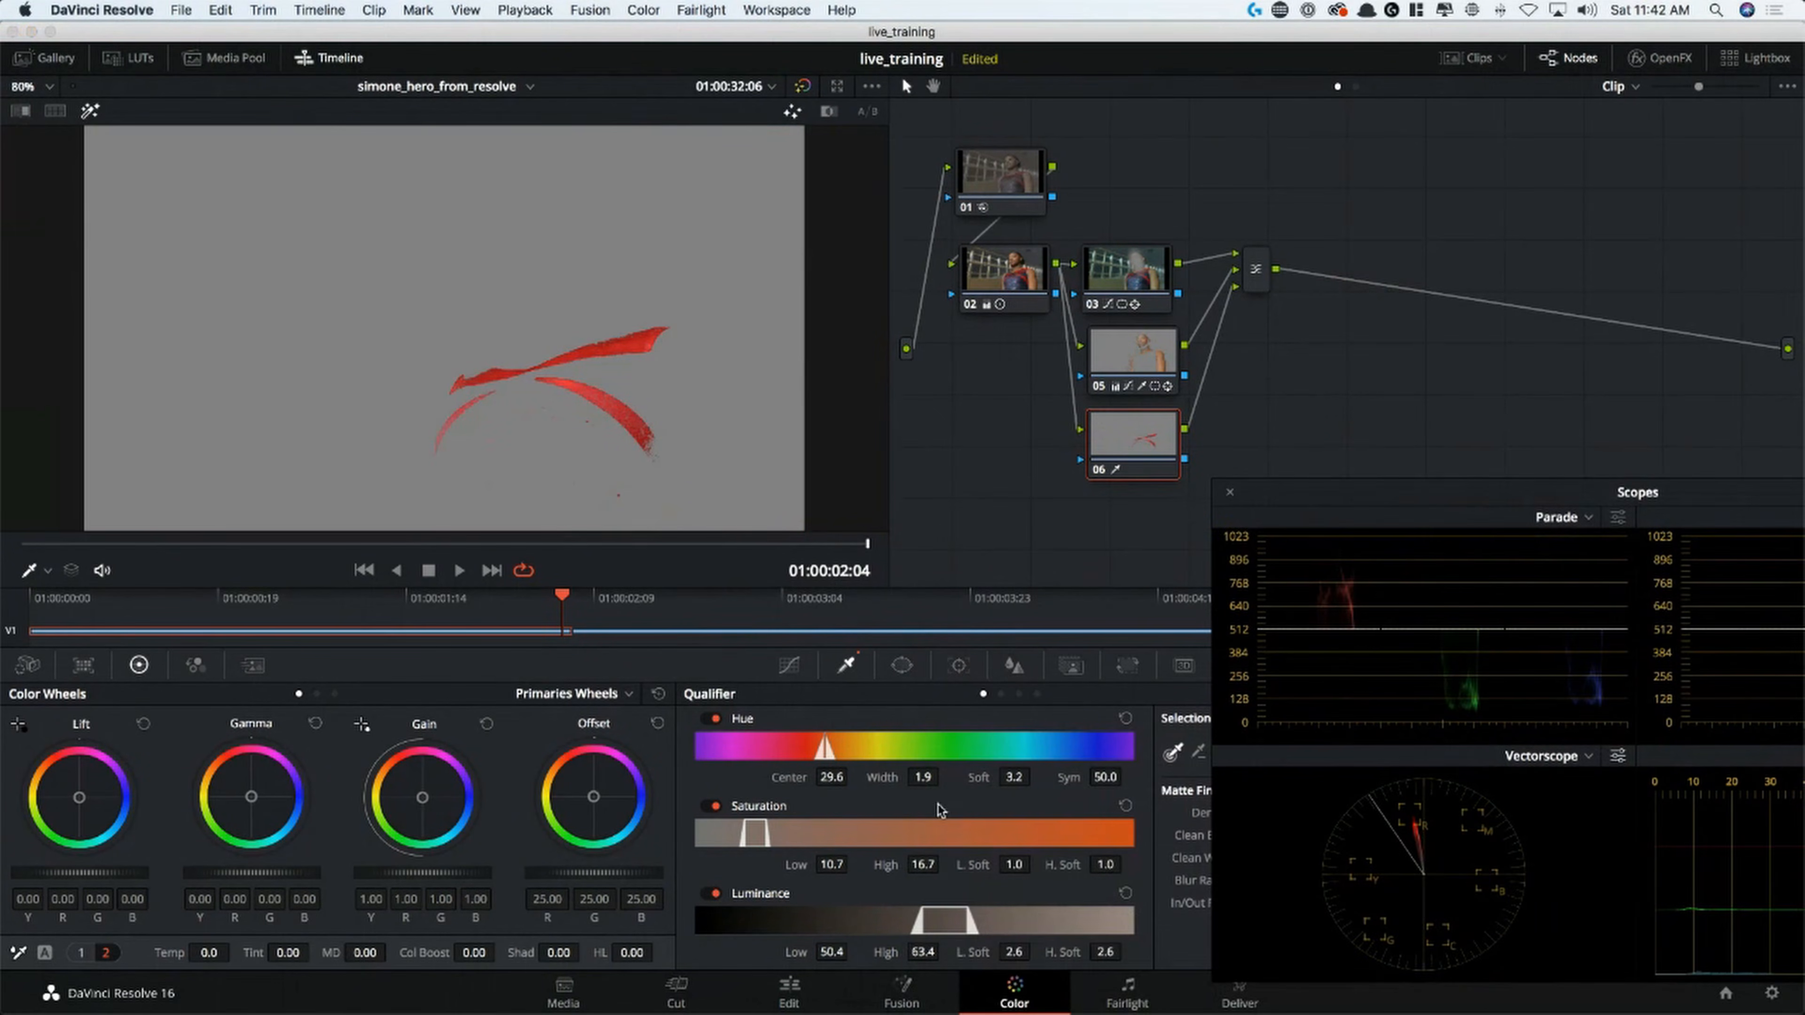
pyautogui.moveTo(930, 781); pyautogui.dragTo(942, 778)
pyautogui.moveTo(1317, 498); pyautogui.dragTo(1236, 242)
pyautogui.moveTo(1296, 880); pyautogui.dragTo(1295, 881)
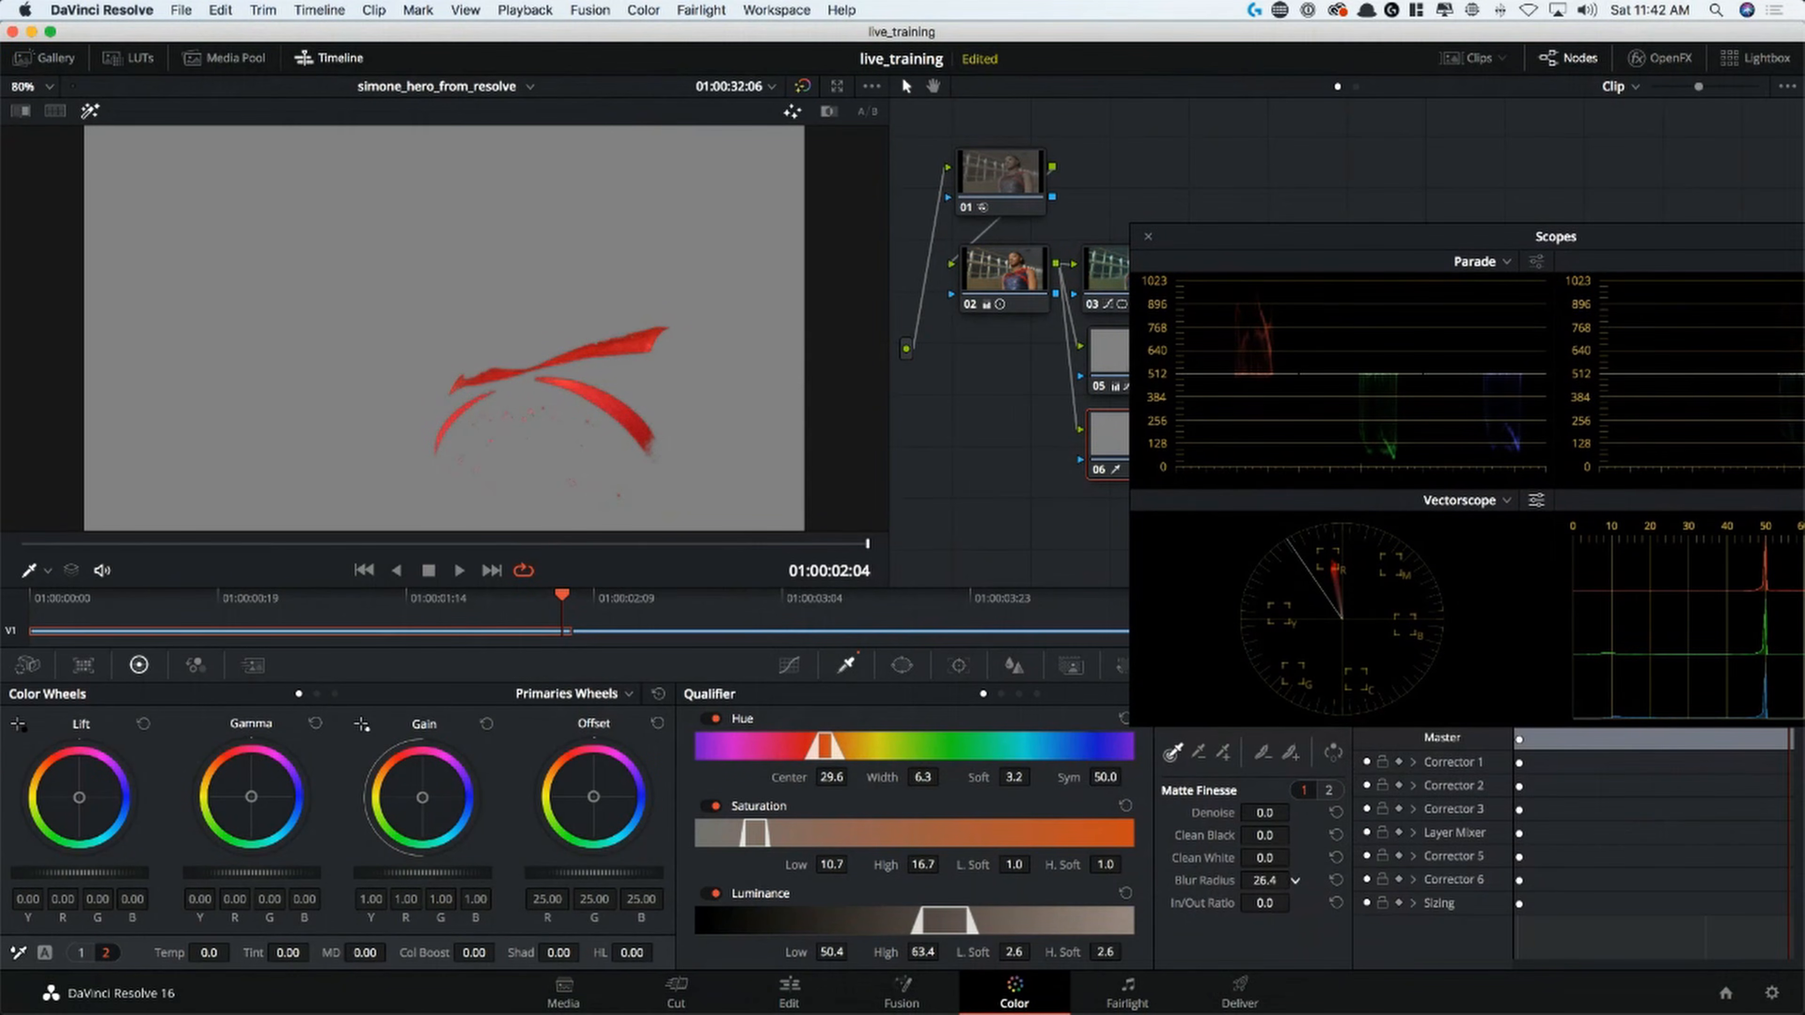
pyautogui.moveTo(1256, 245); pyautogui.dragTo(1181, 525)
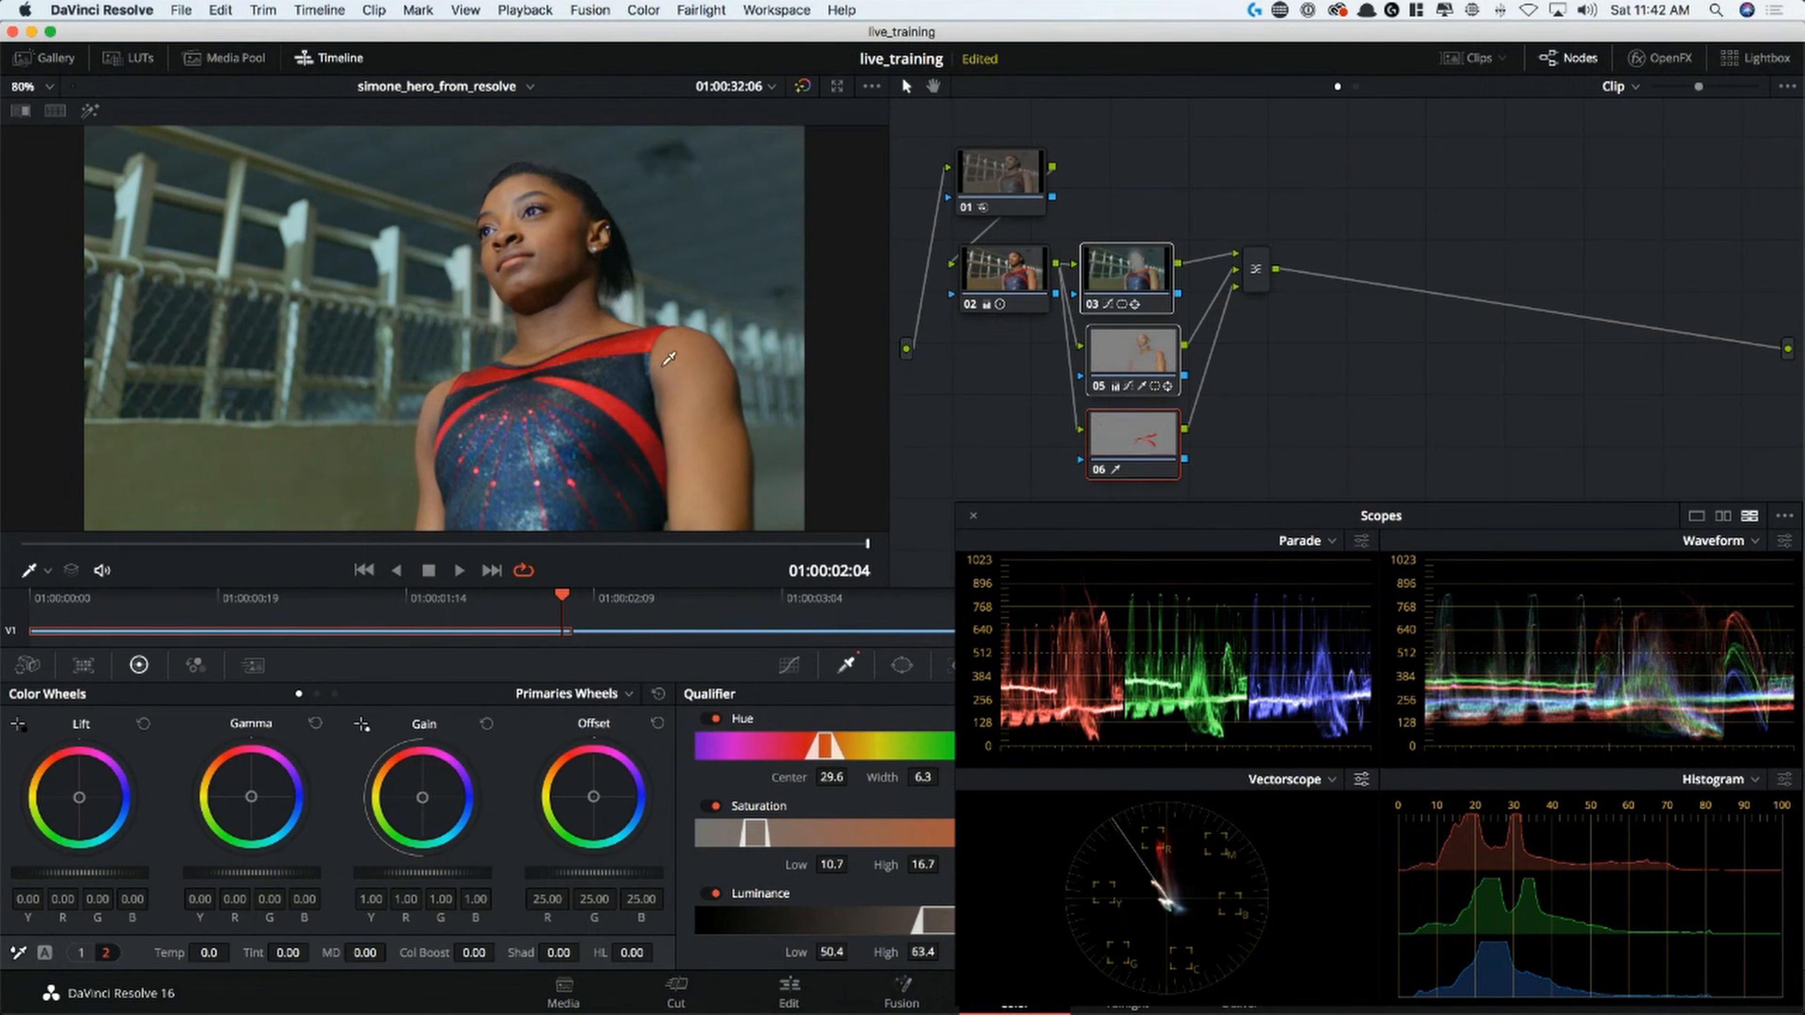
# Play the clip and scrub back to 01:00:00:18 to check the grade and the background on node 03
pyautogui.press('space')
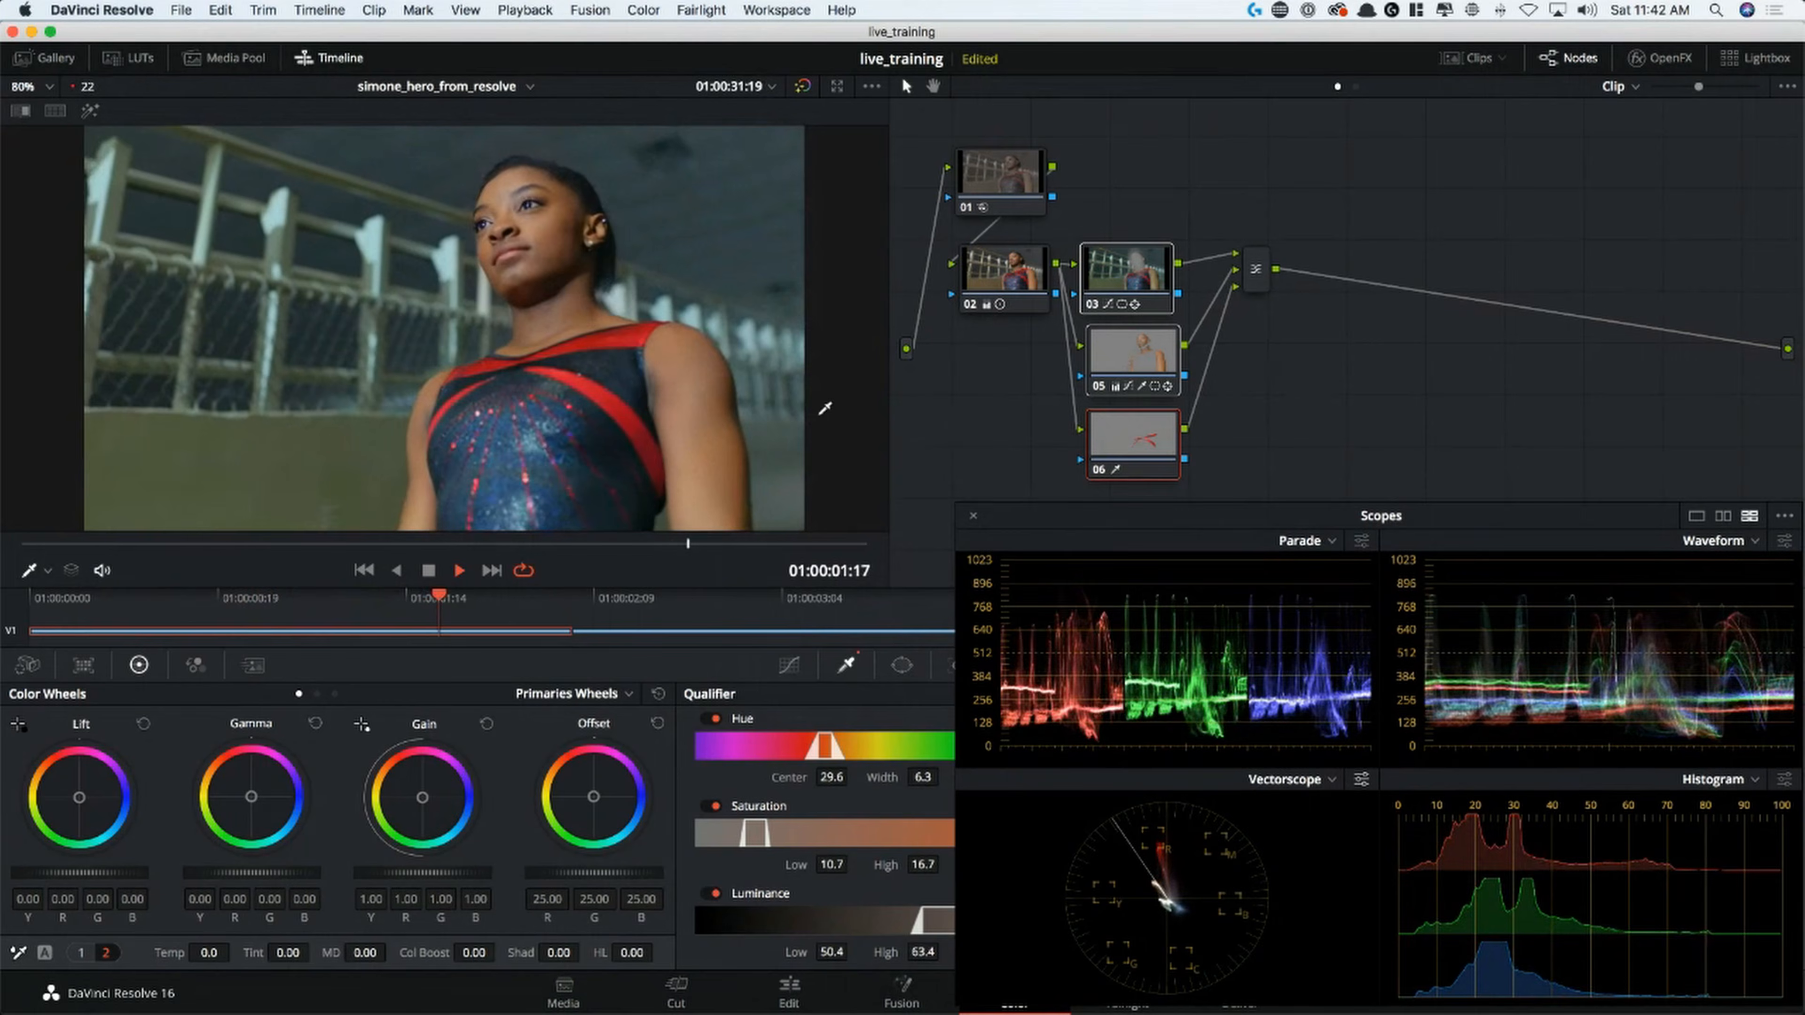
pyautogui.press('space')
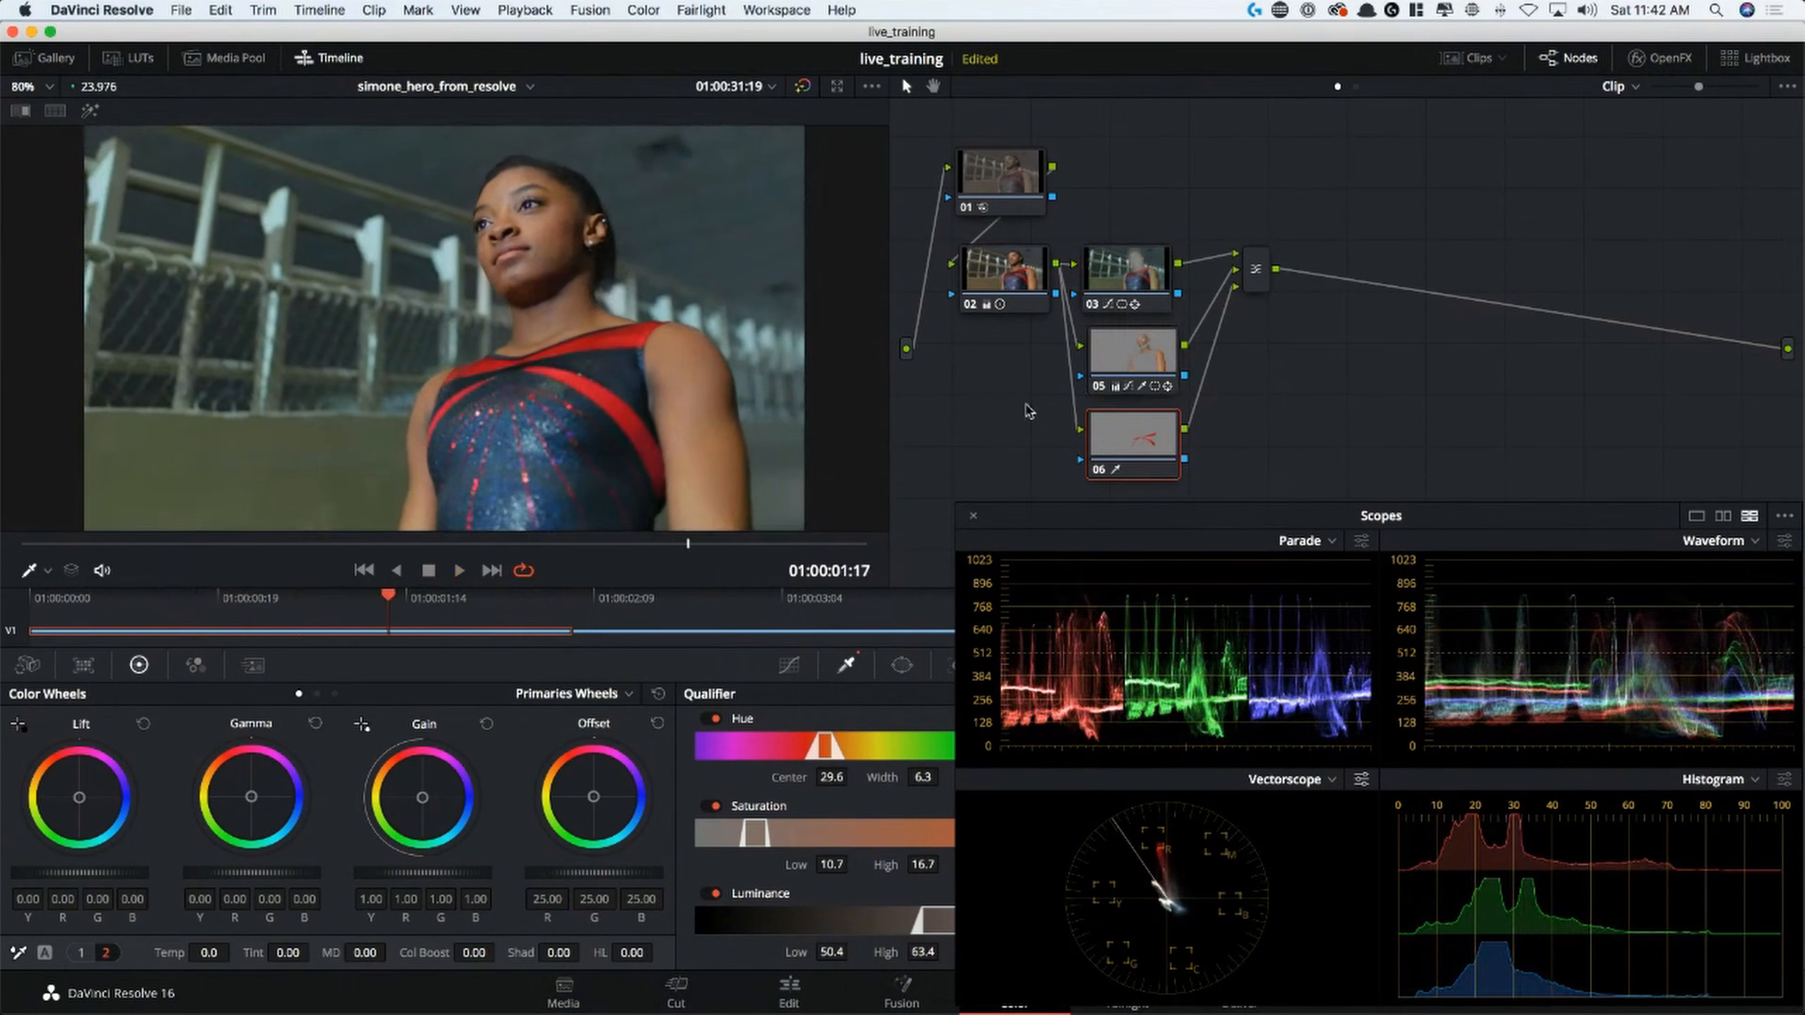
pyautogui.moveTo(325, 553)
pyautogui.mouseDown()
pyautogui.moveTo(233, 554)
pyautogui.moveTo(311, 553)
pyautogui.mouseUp()
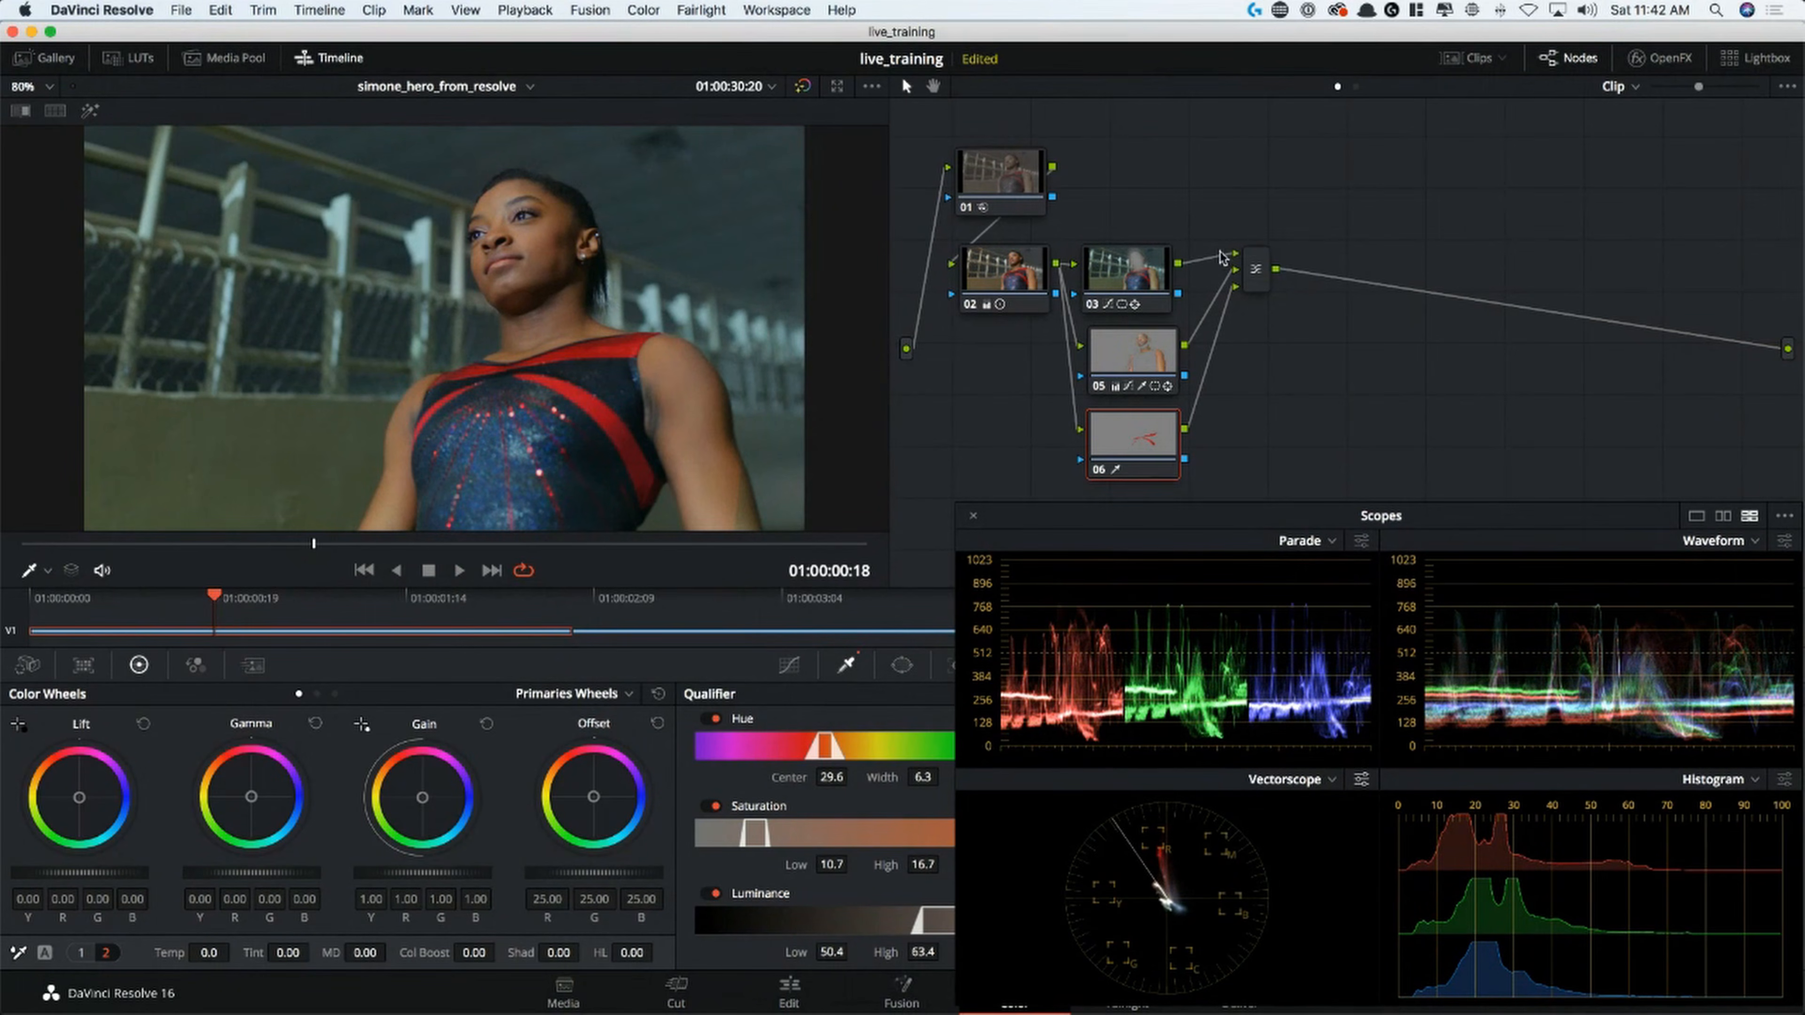
pyautogui.click(1153, 285)
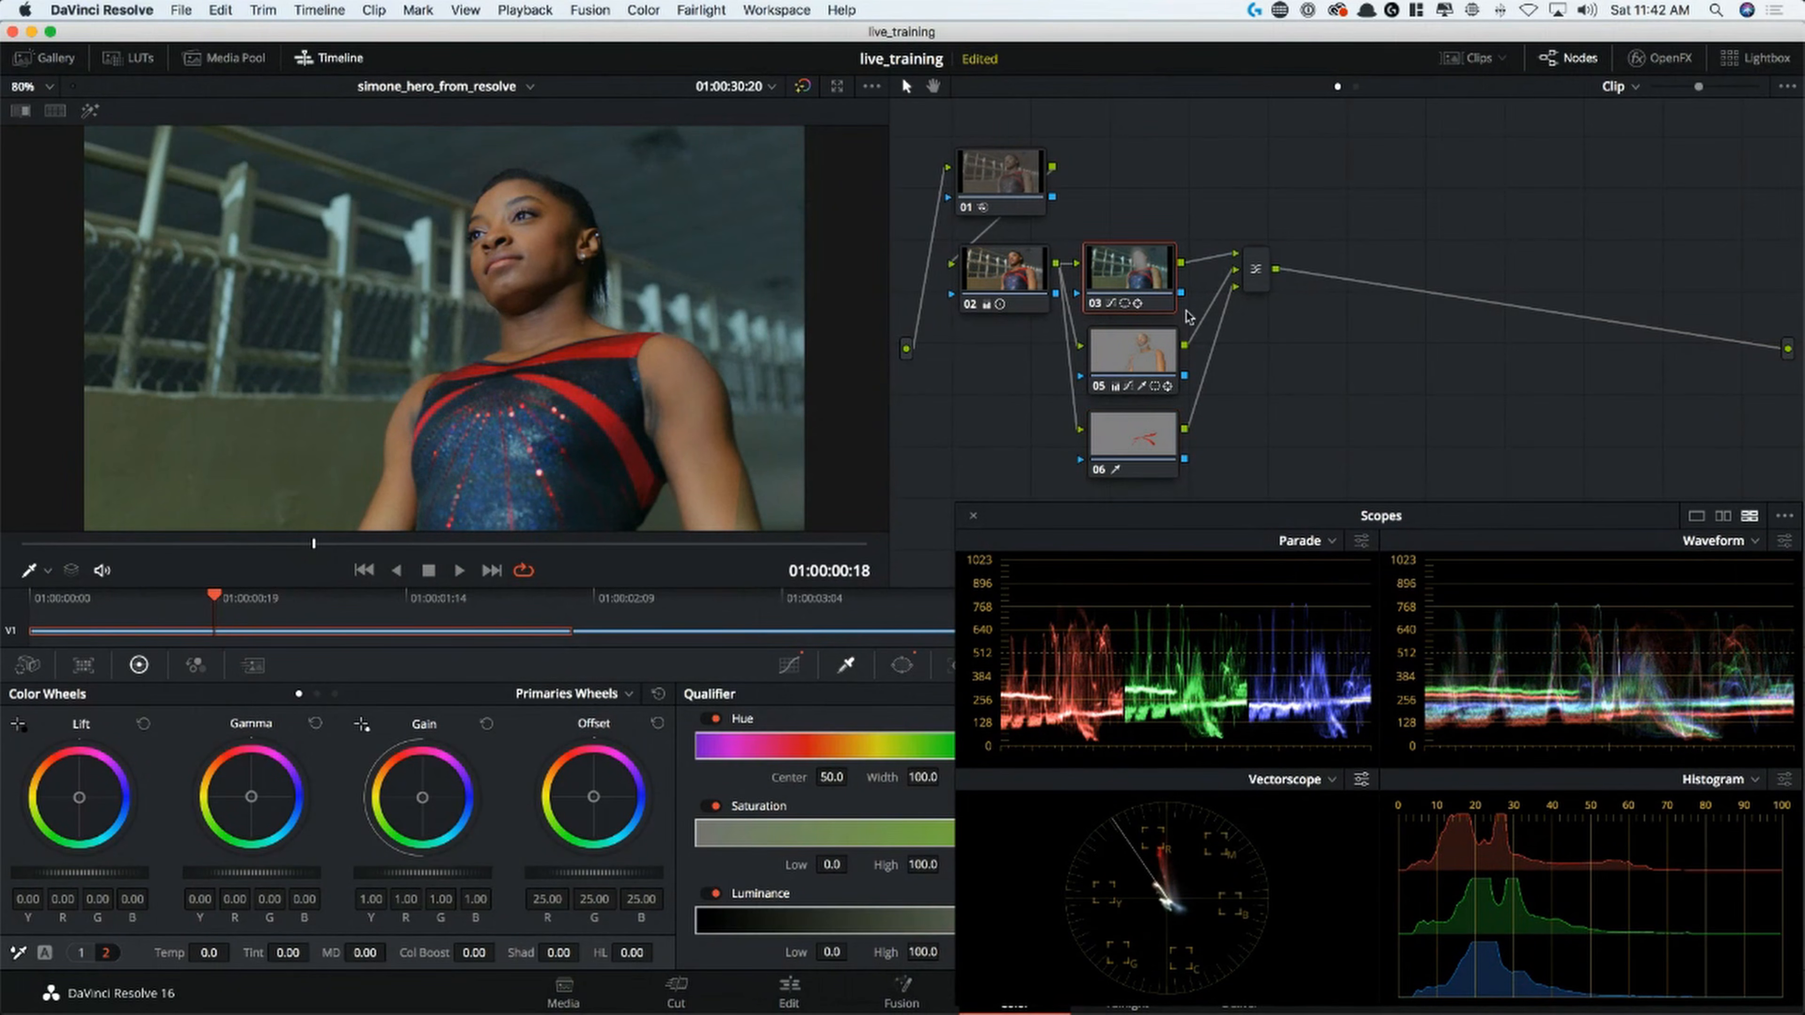
# Show node 05's polygon window, switch its tracker to Frame mode, and nudge the point beside her arm at 01:00:02:04
pyautogui.click(1105, 352)
pyautogui.moveTo(1089, 519); pyautogui.dragTo(1097, 107)
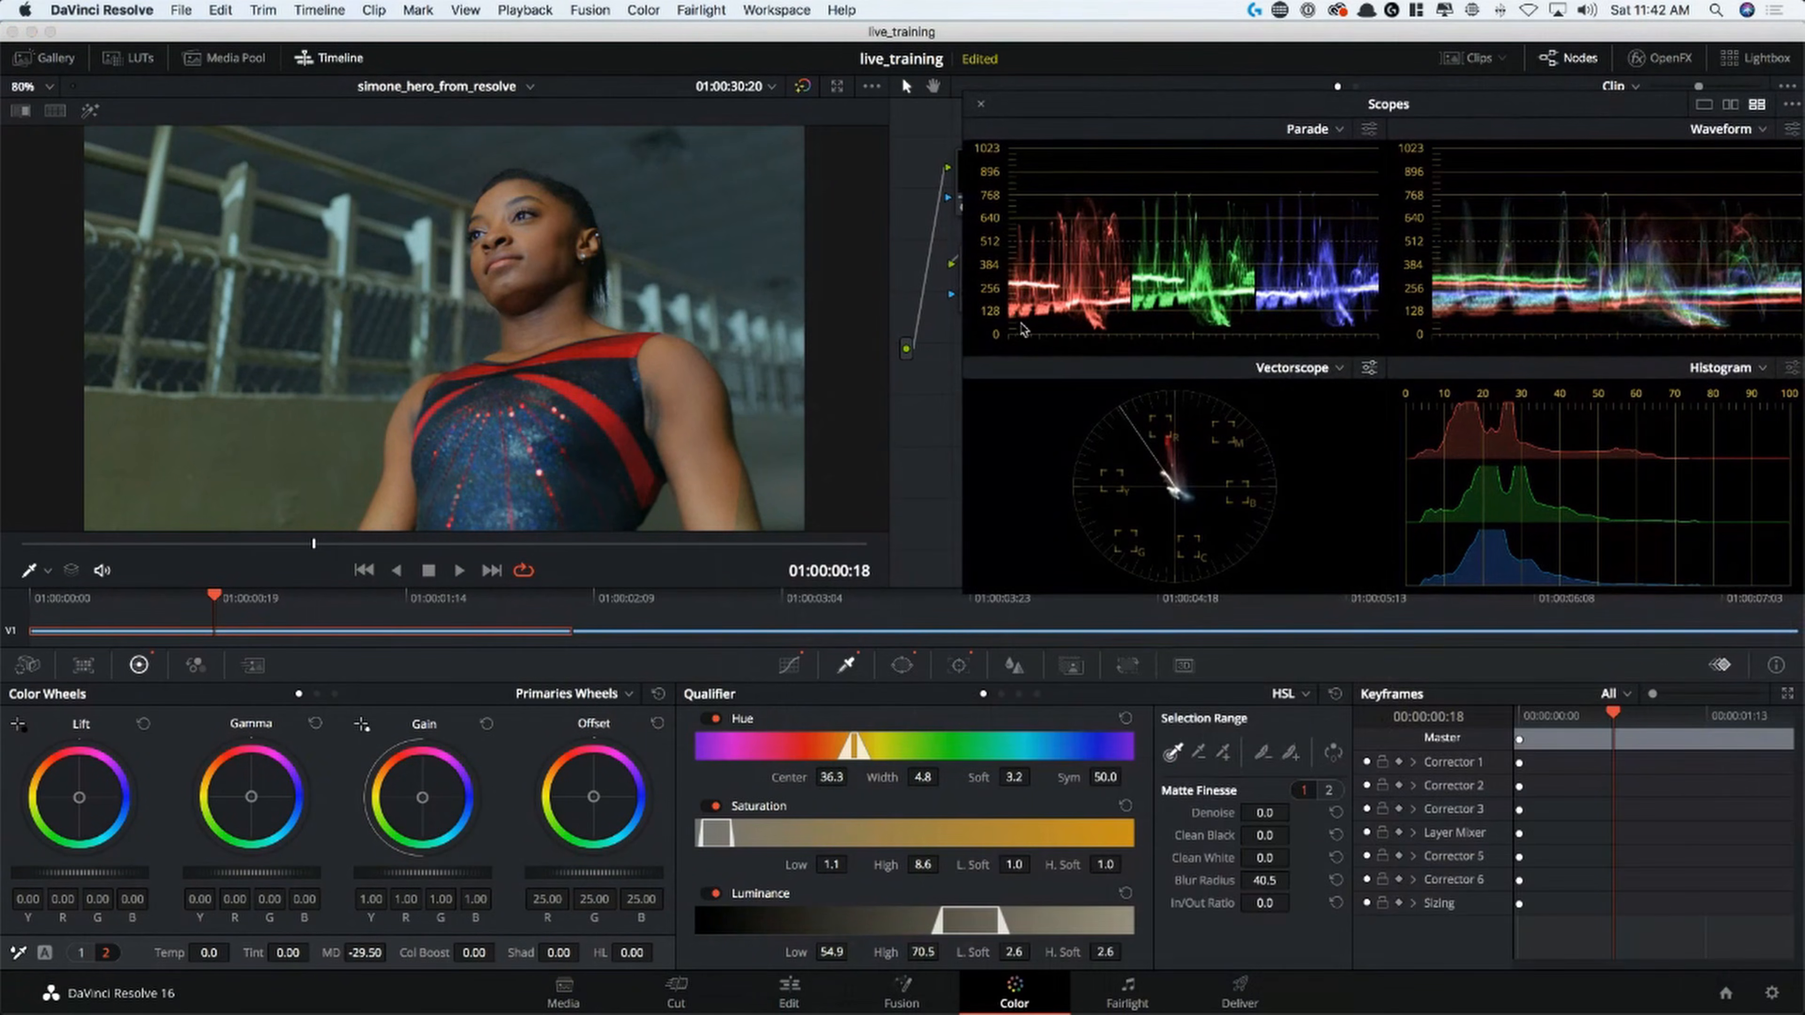
pyautogui.click(901, 665)
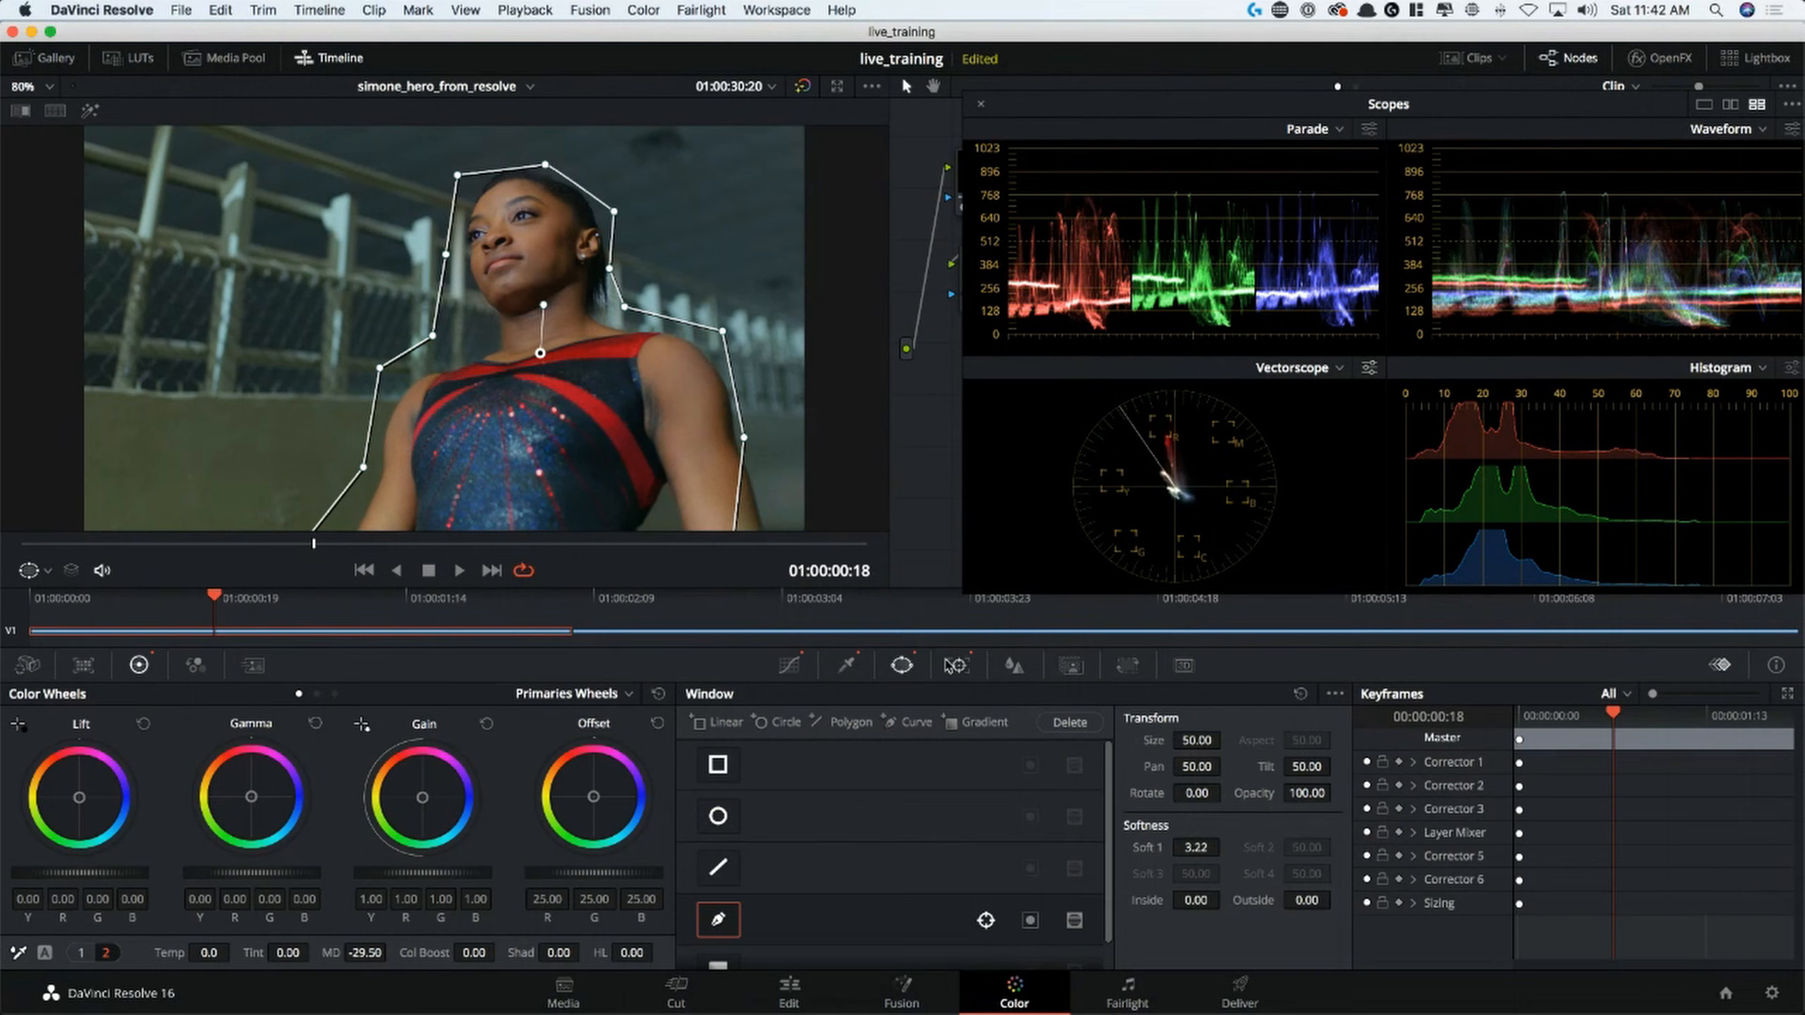
pyautogui.click(959, 665)
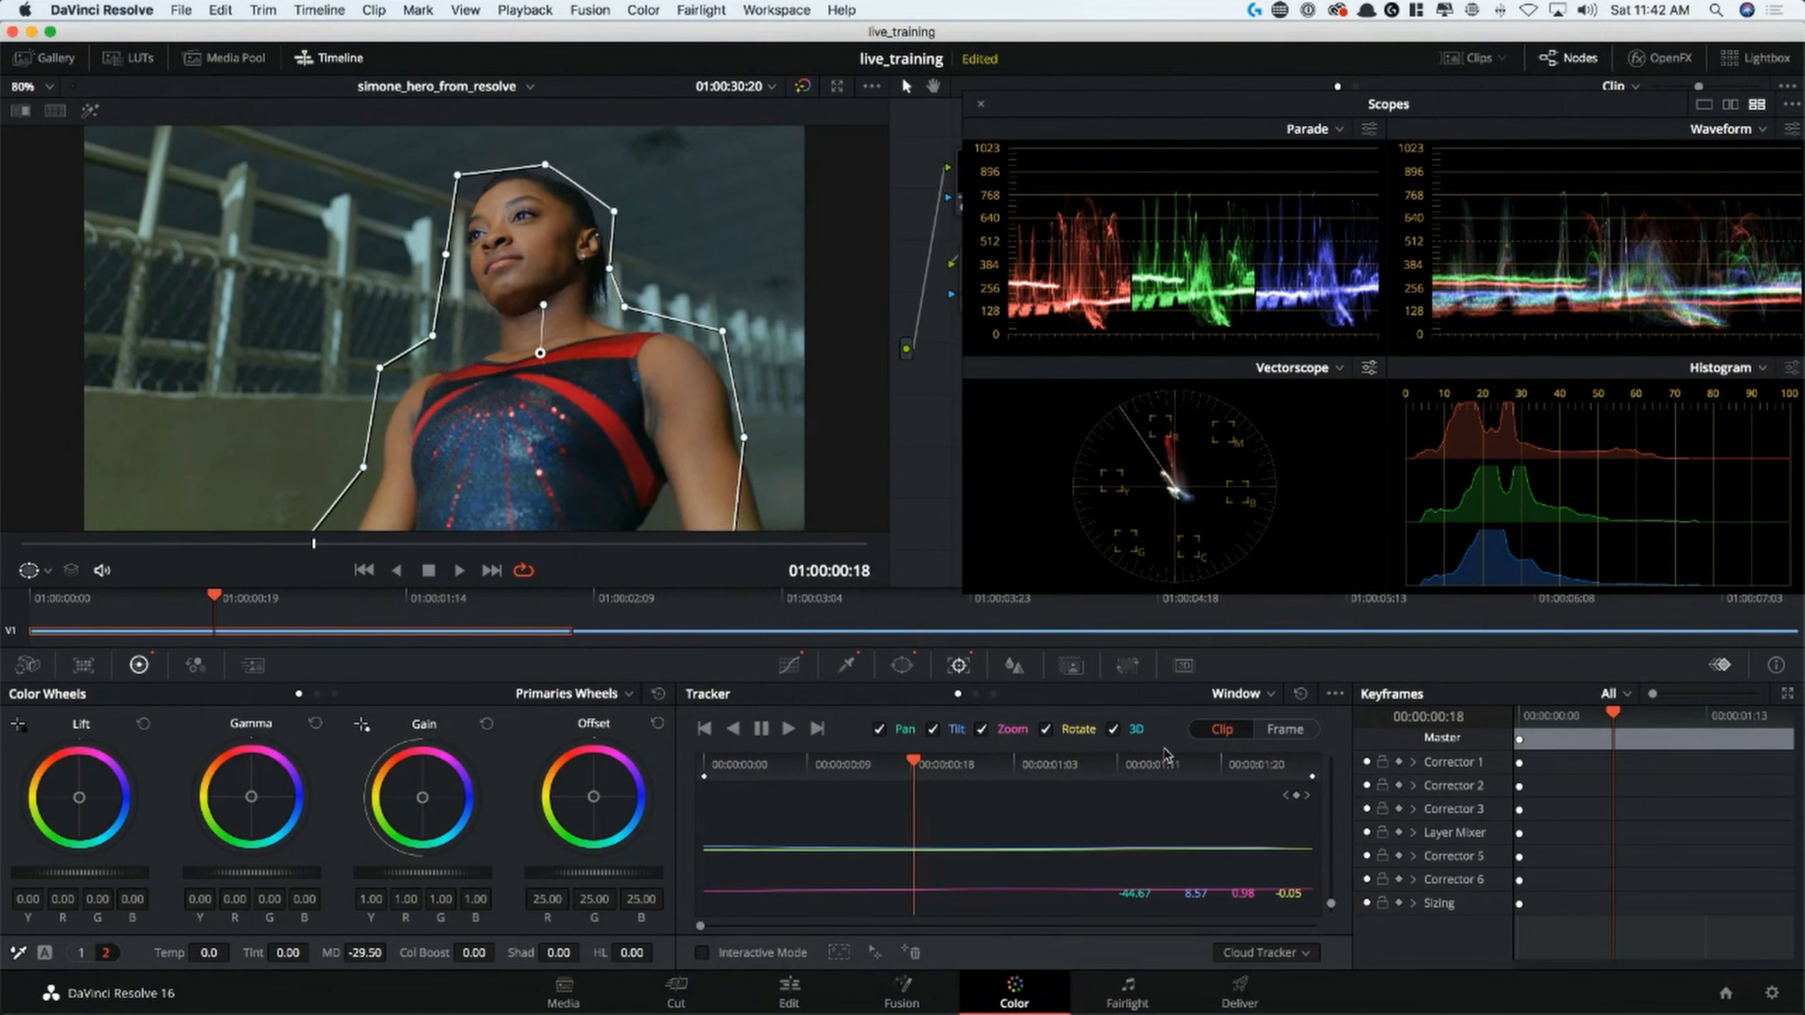
pyautogui.click(1288, 732)
pyautogui.click(1314, 769)
pyautogui.moveTo(1319, 765); pyautogui.dragTo(1423, 752)
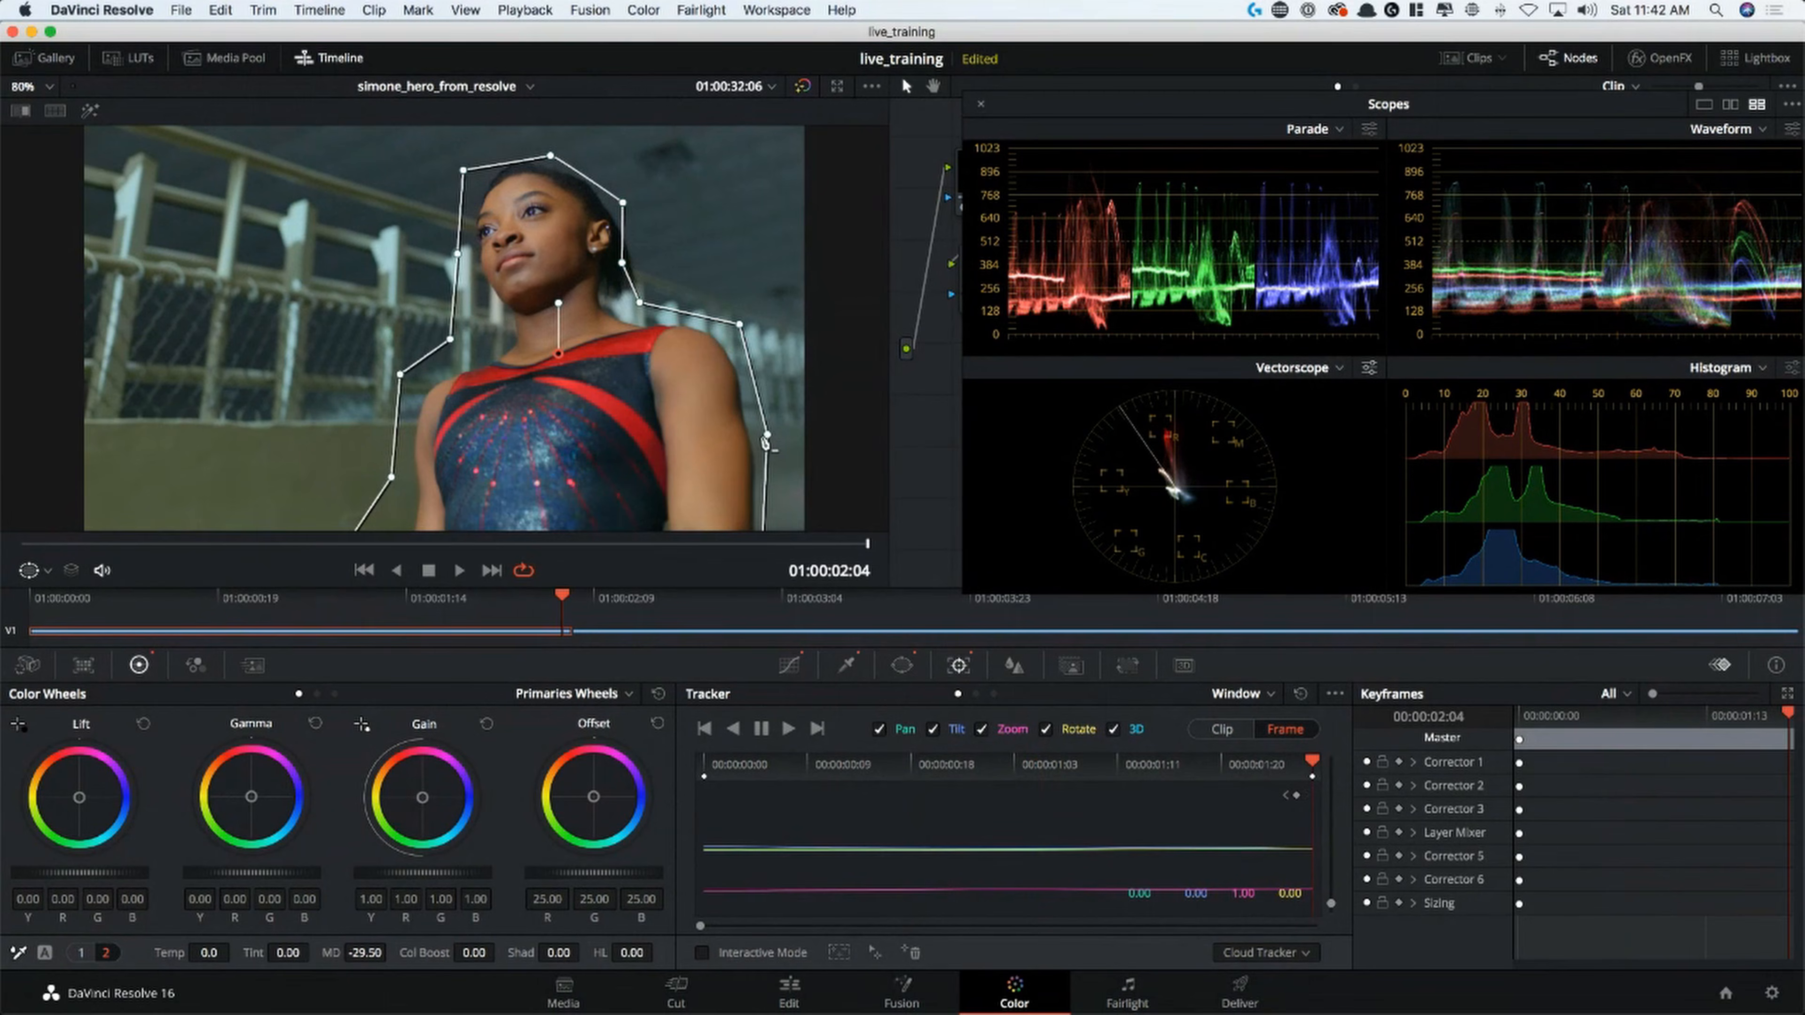
pyautogui.moveTo(766, 435); pyautogui.dragTo(767, 435)
# Pull node 05's polygon points outward around her arm at 01:00:01:06 and 01:00:00:11 in the zoomed-out view
pyautogui.moveTo(1272, 774); pyautogui.dragTo(1055, 775)
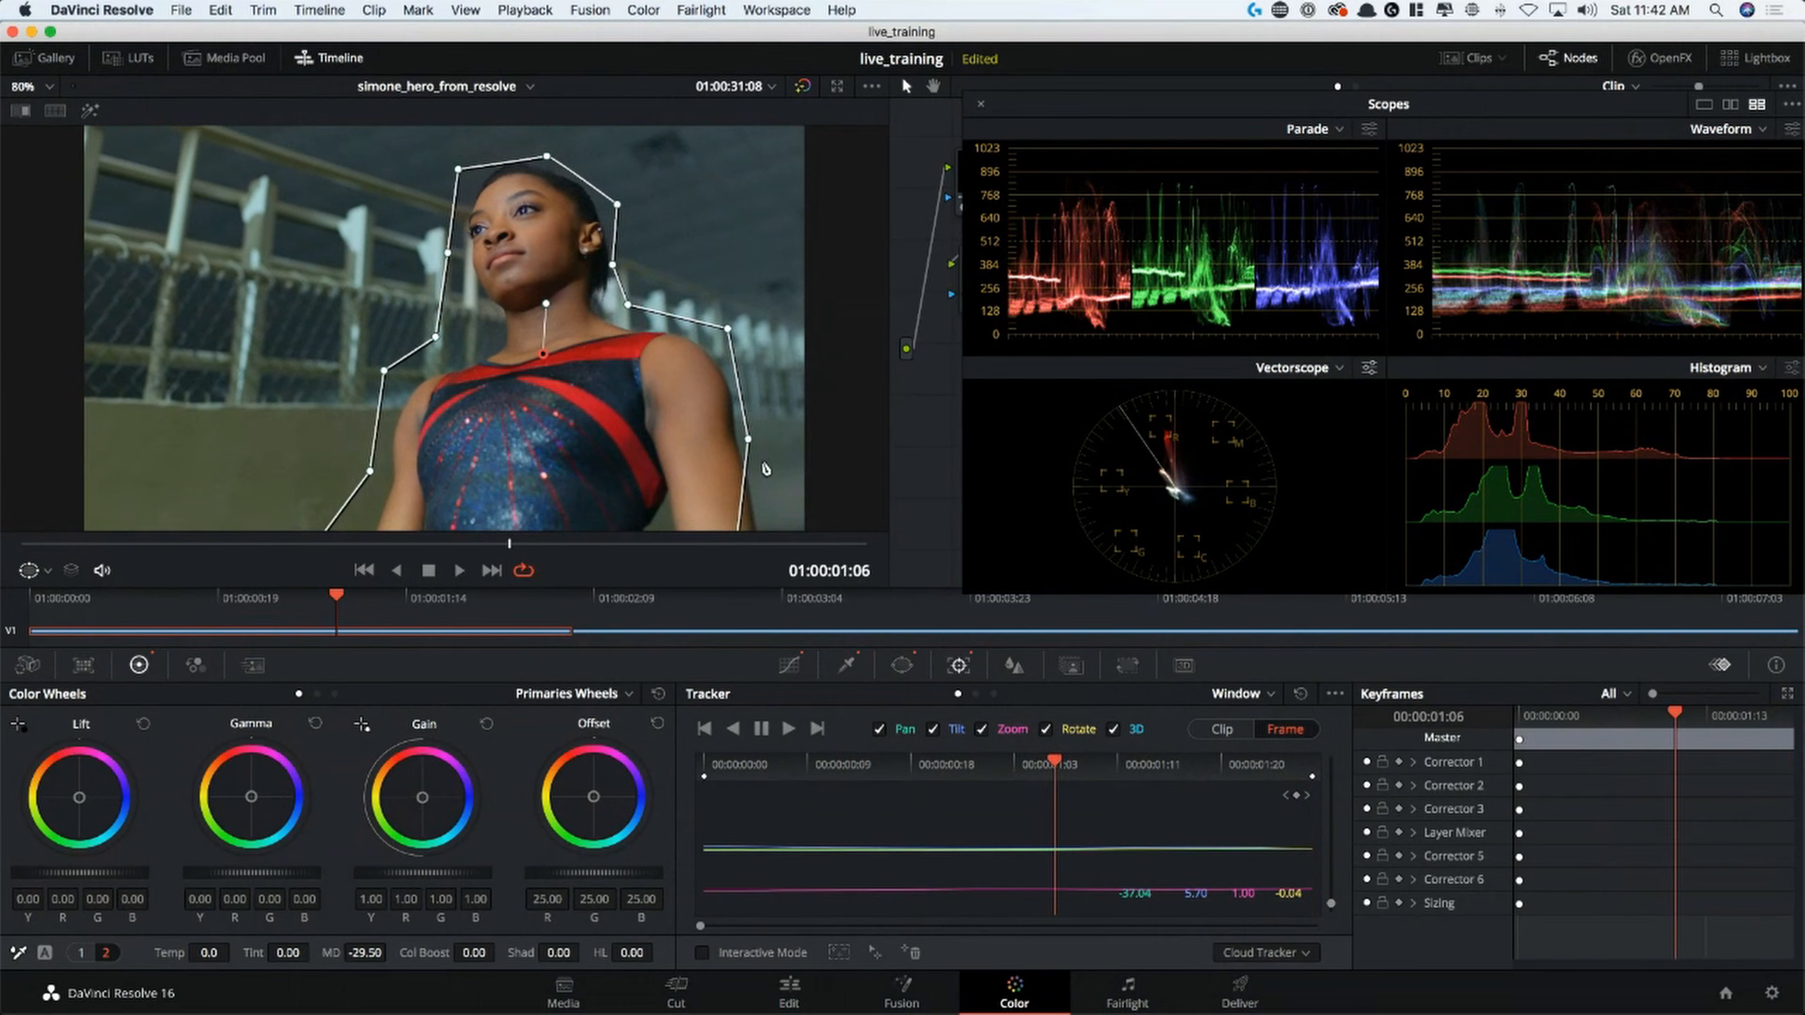
pyautogui.scroll(-1, 764, 435)
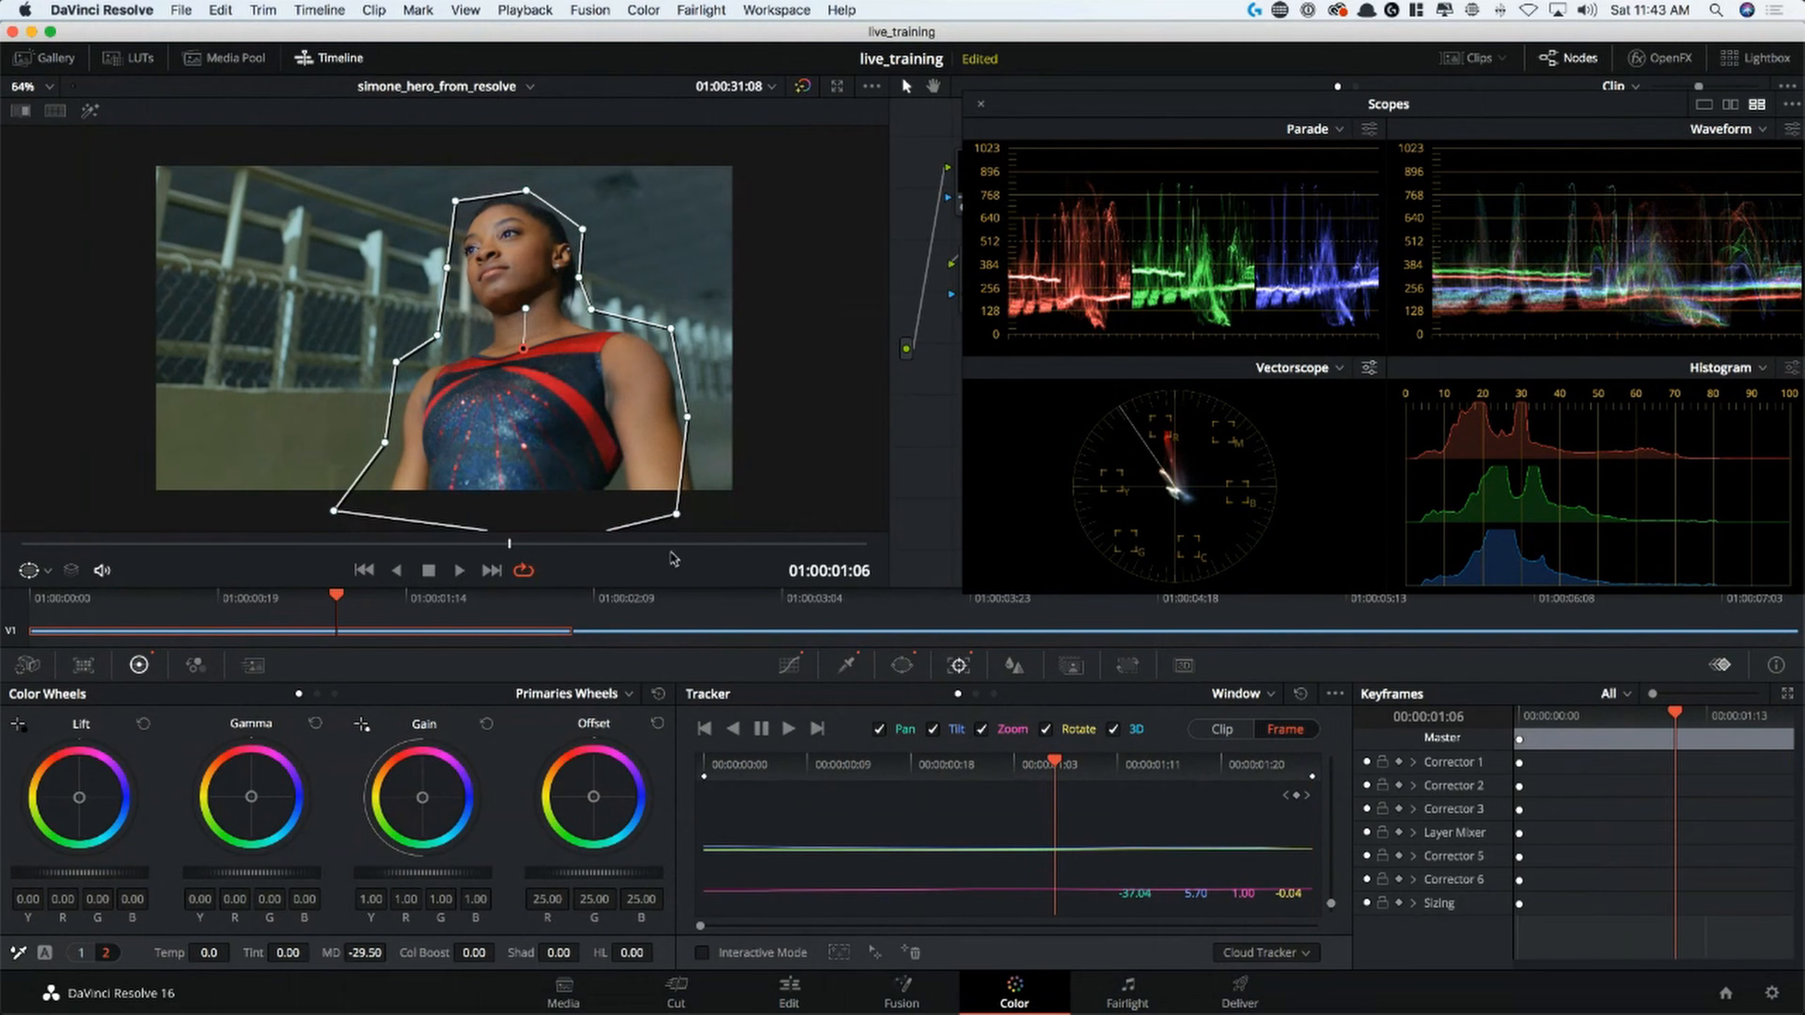
pyautogui.moveTo(678, 512); pyautogui.dragTo(705, 510)
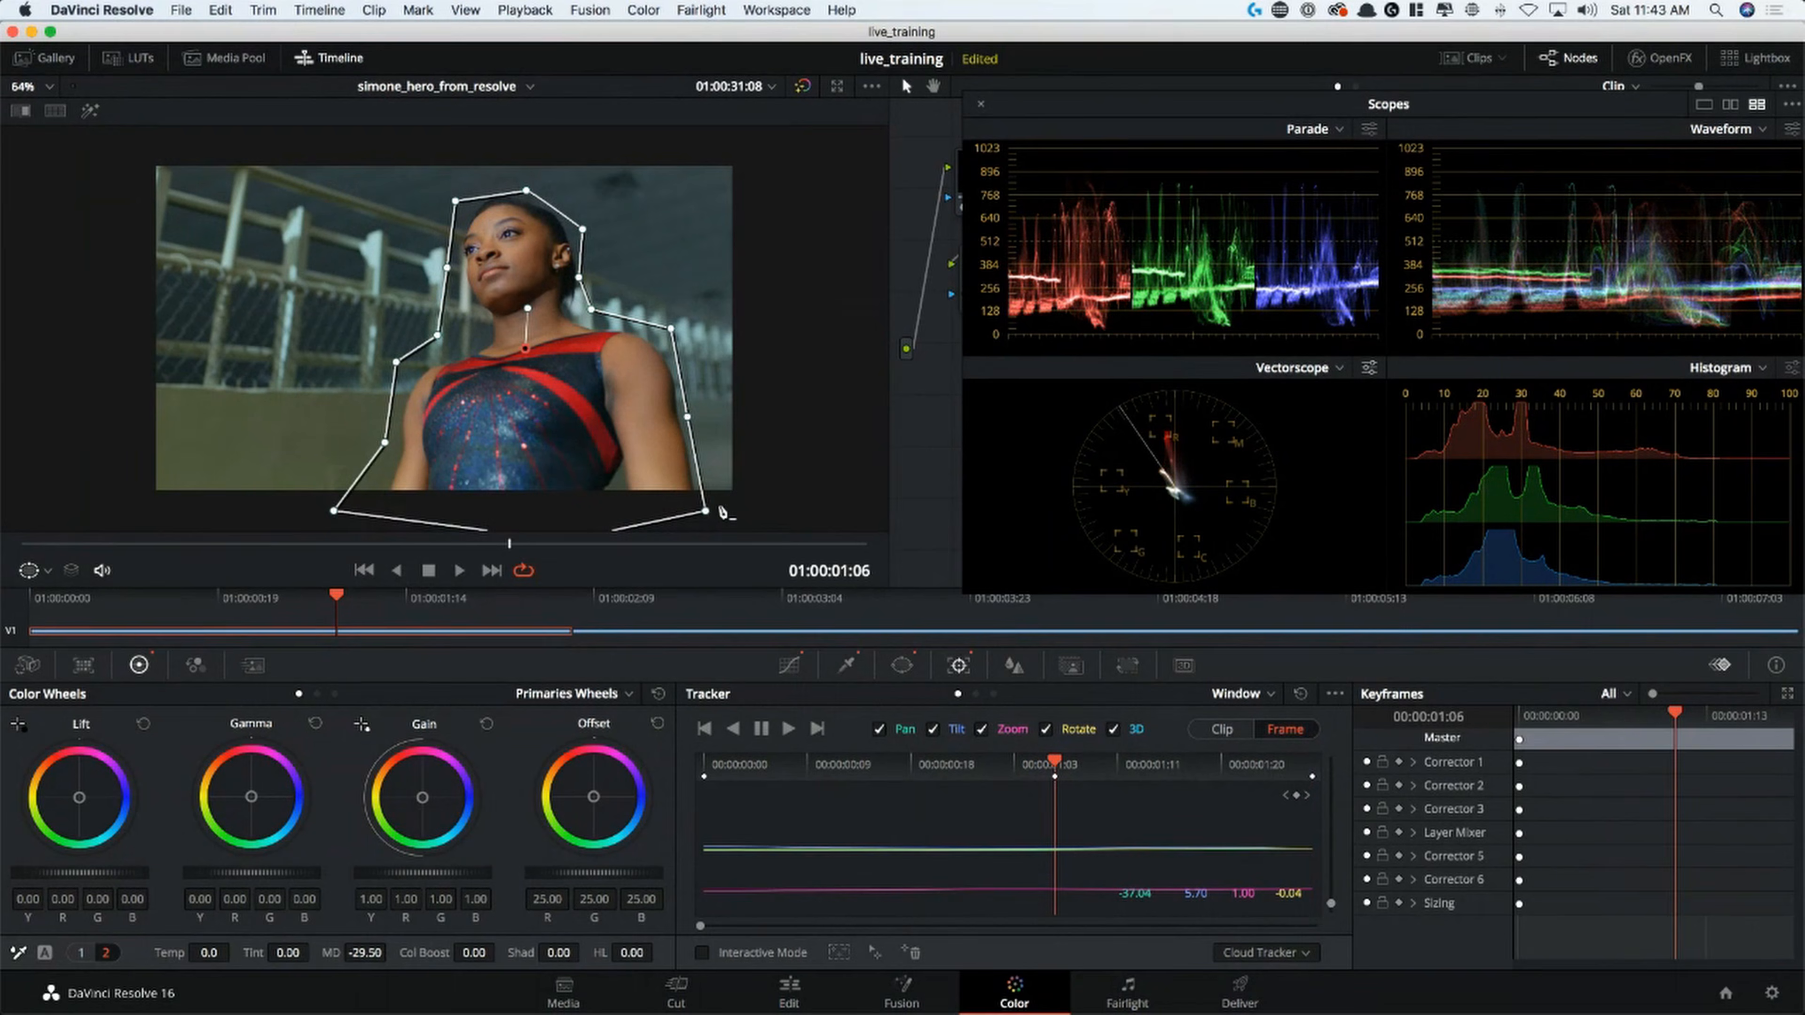
pyautogui.moveTo(1001, 765); pyautogui.dragTo(1403, 769)
pyautogui.moveTo(1234, 777); pyautogui.dragTo(831, 776)
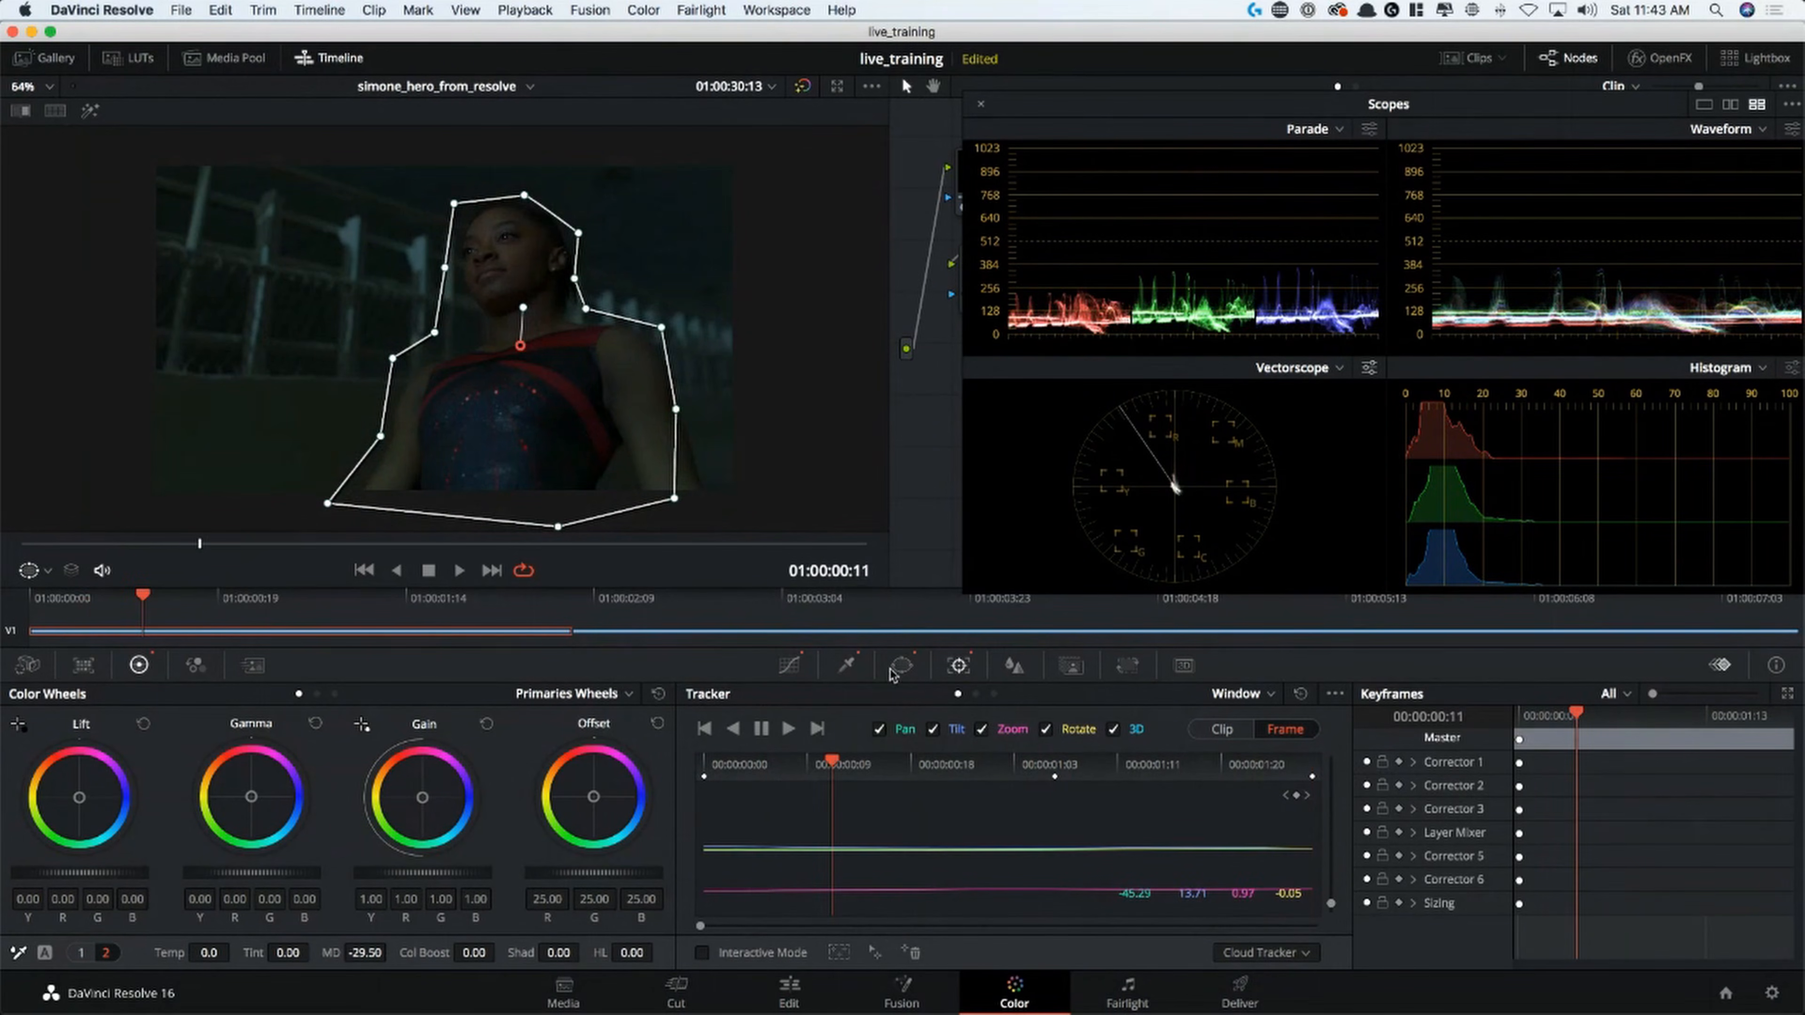
pyautogui.moveTo(674, 503); pyautogui.dragTo(720, 501)
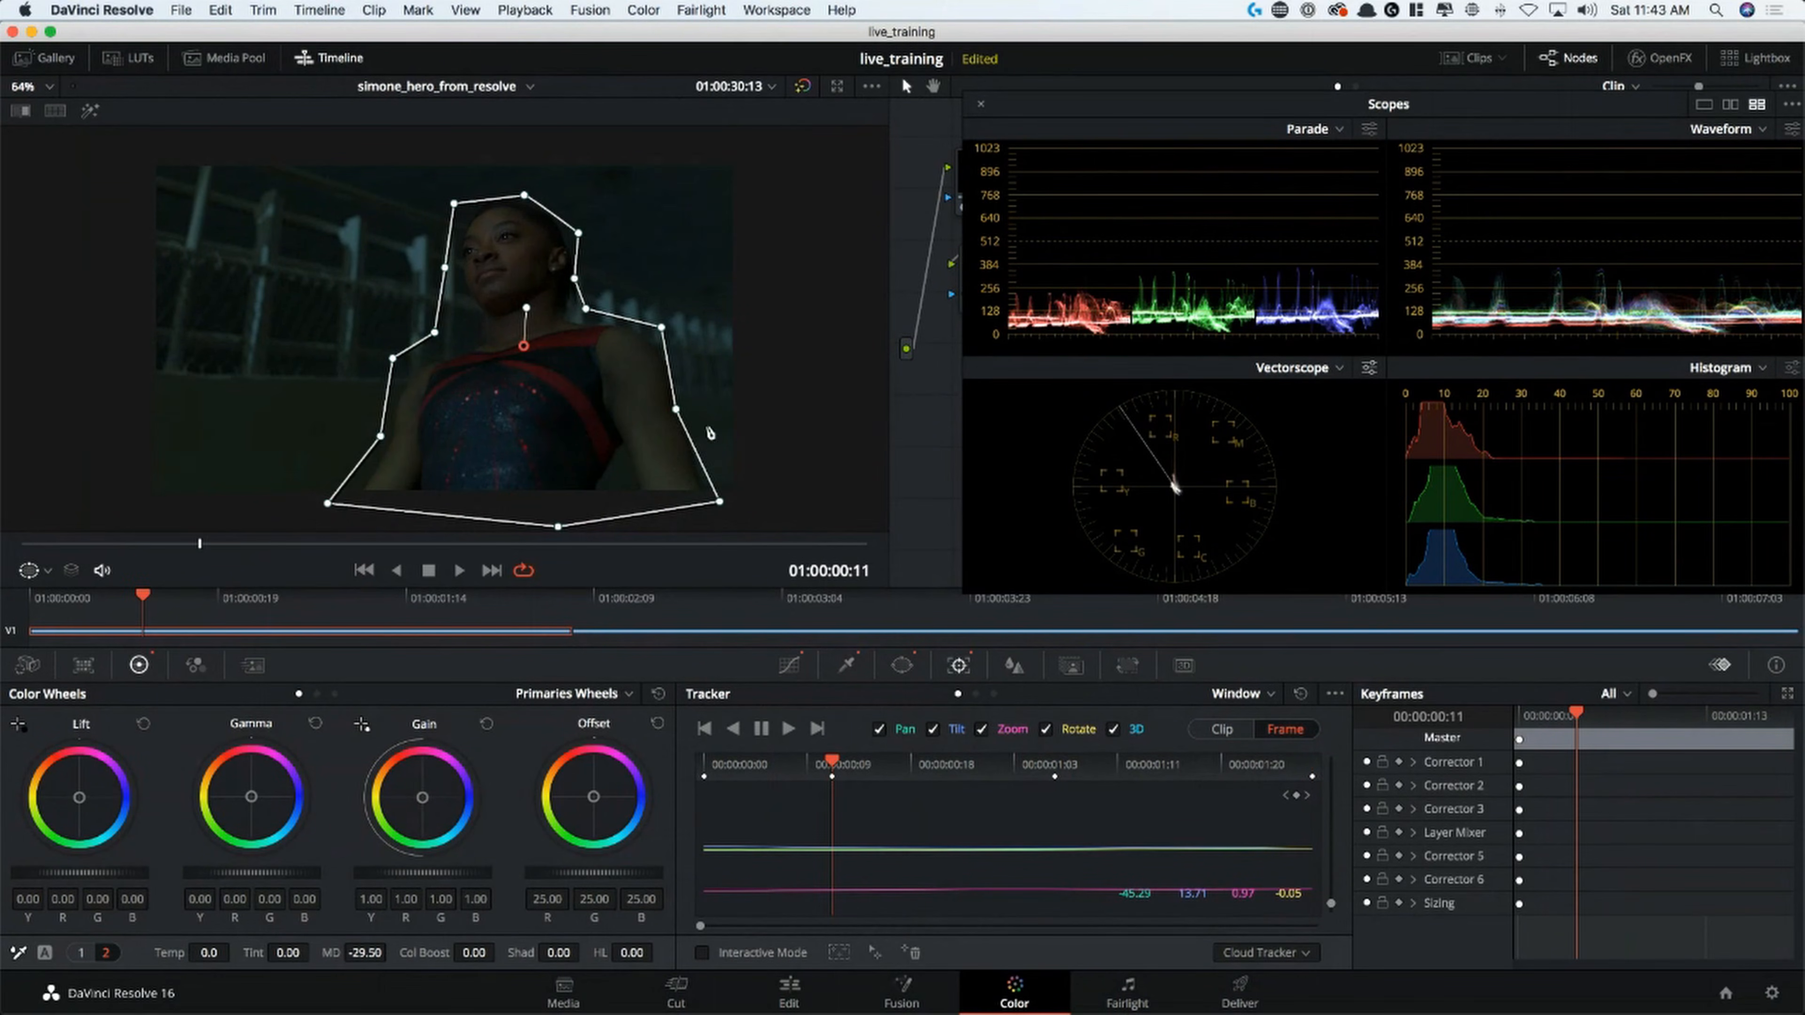
pyautogui.moveTo(676, 410); pyautogui.dragTo(689, 403)
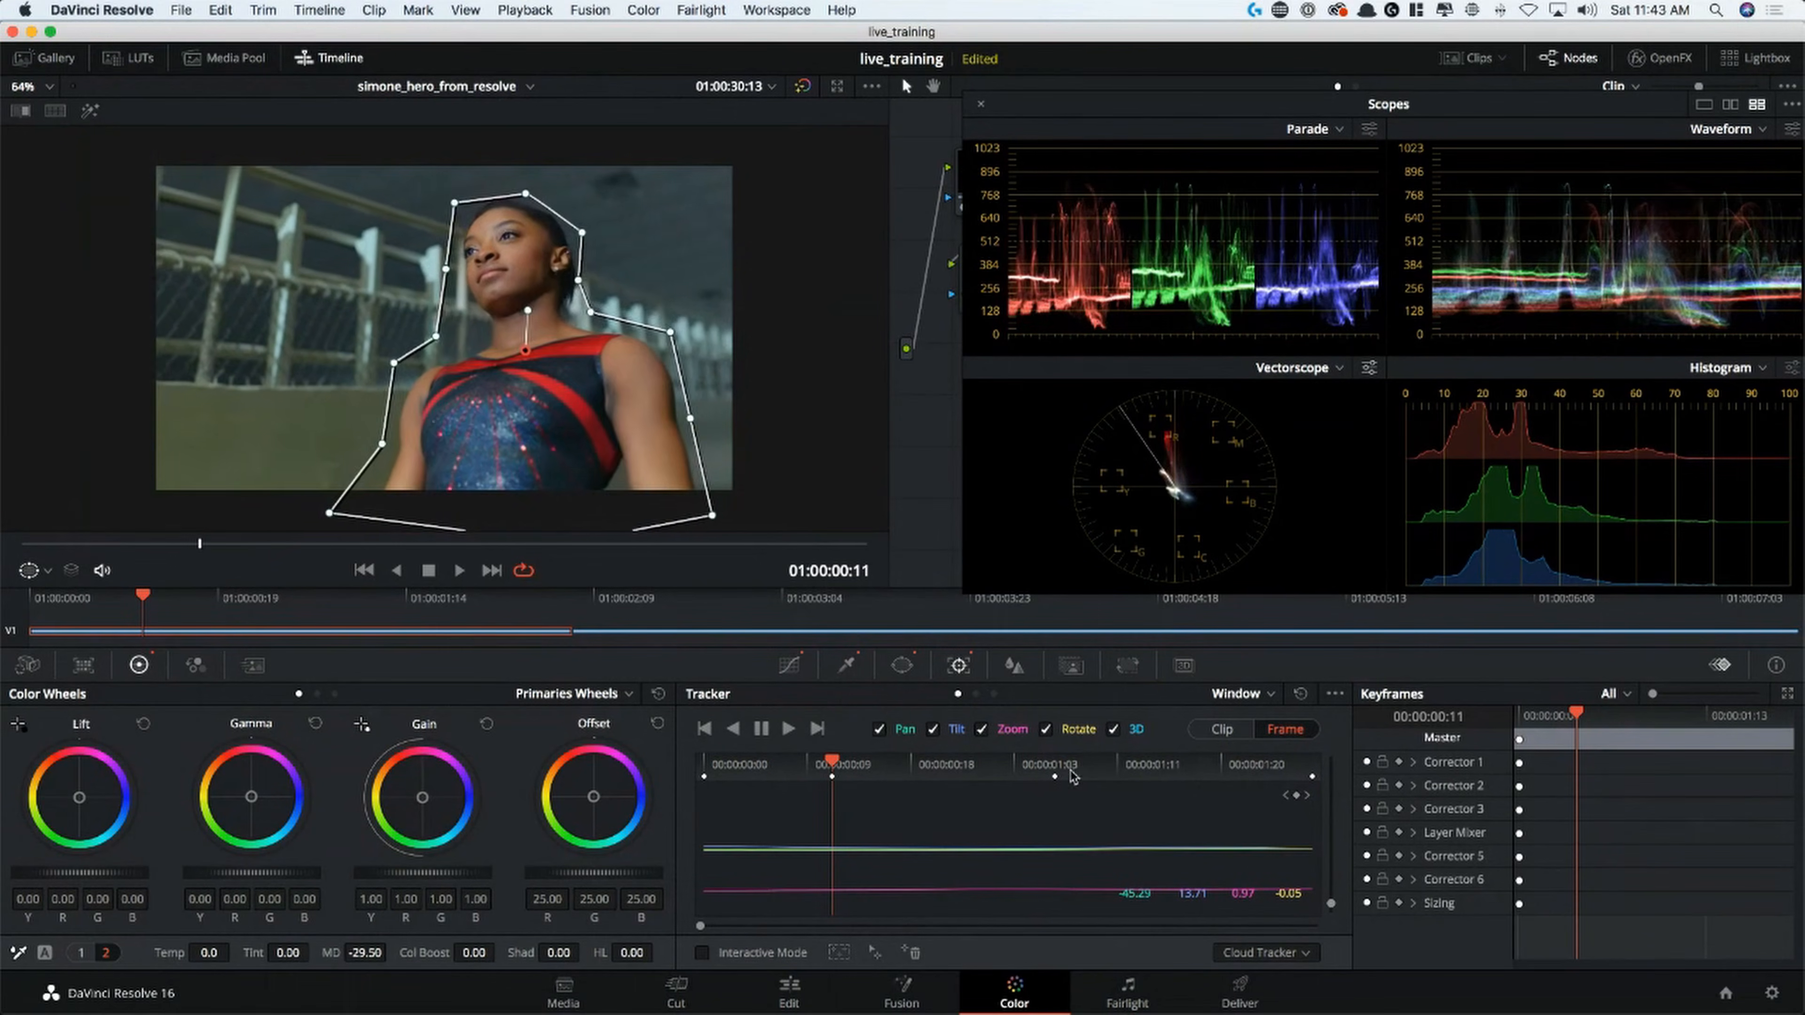
# Play back the tracked result, add a serial node after the layer mixer, and set its Offset to 23.53, 24.58, 24.21
pyautogui.click(1116, 122)
pyautogui.moveTo(1169, 108); pyautogui.dragTo(1161, 510)
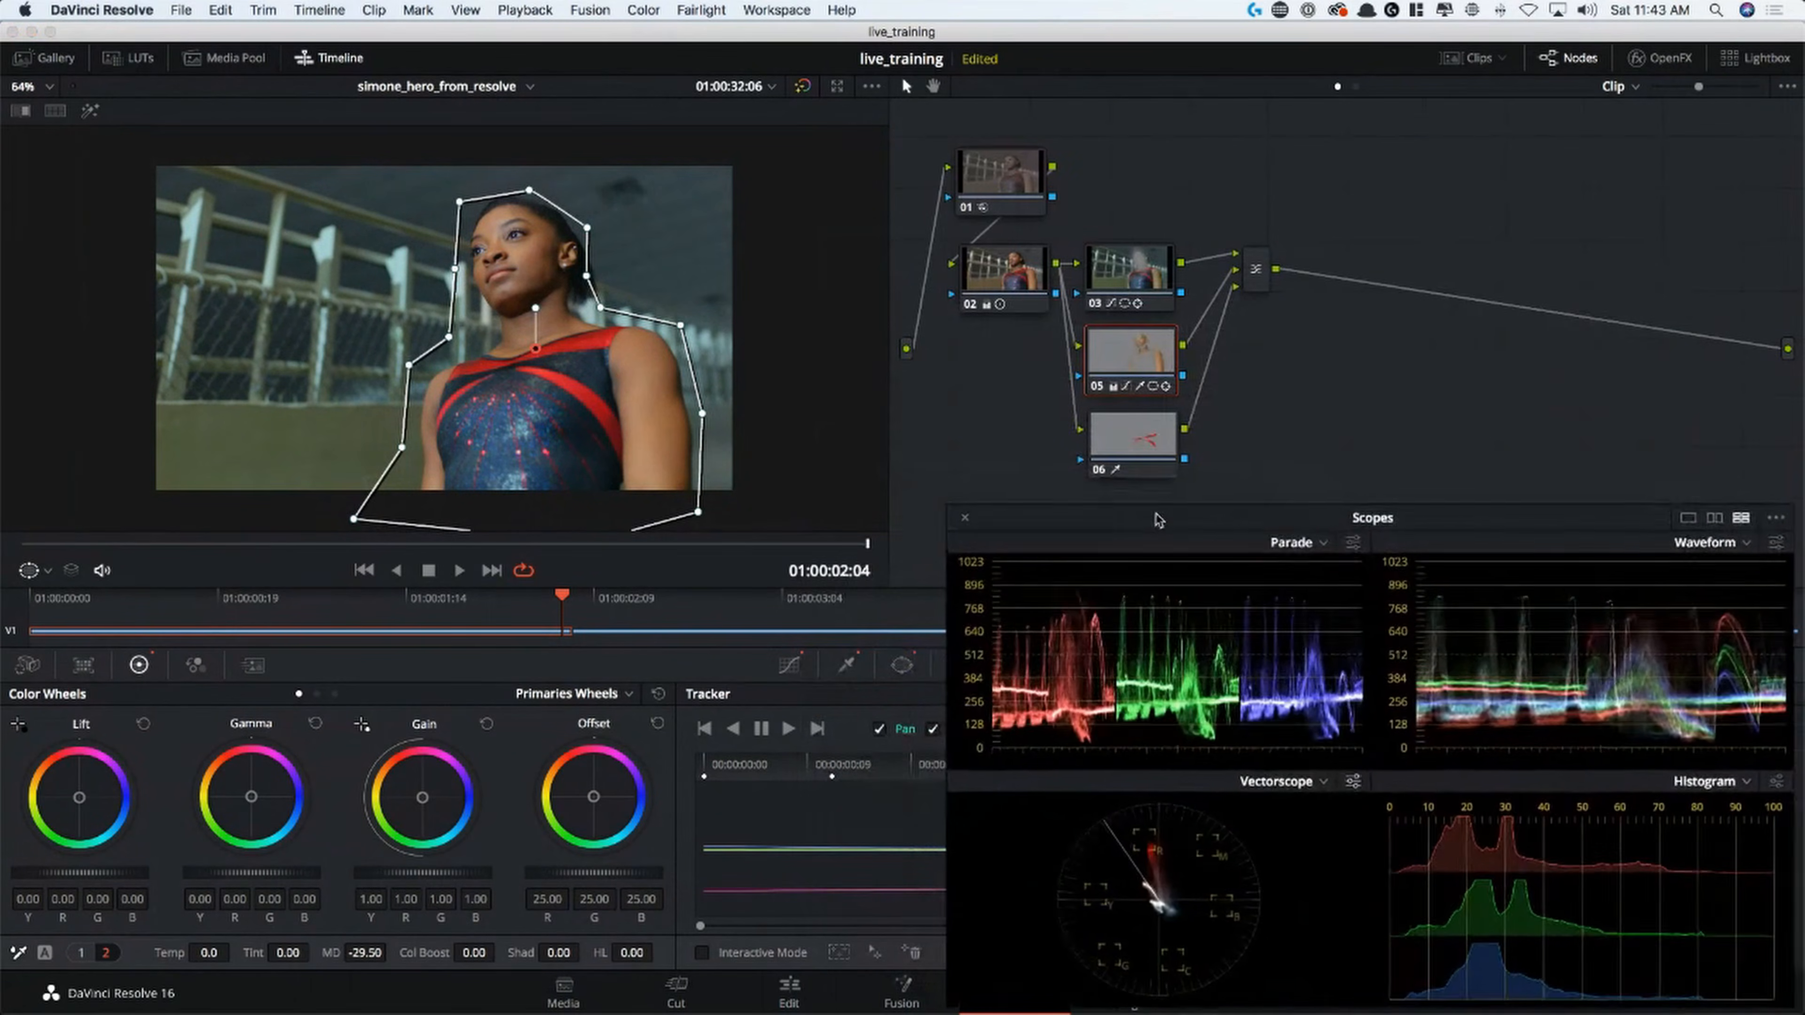
pyautogui.click(1255, 264)
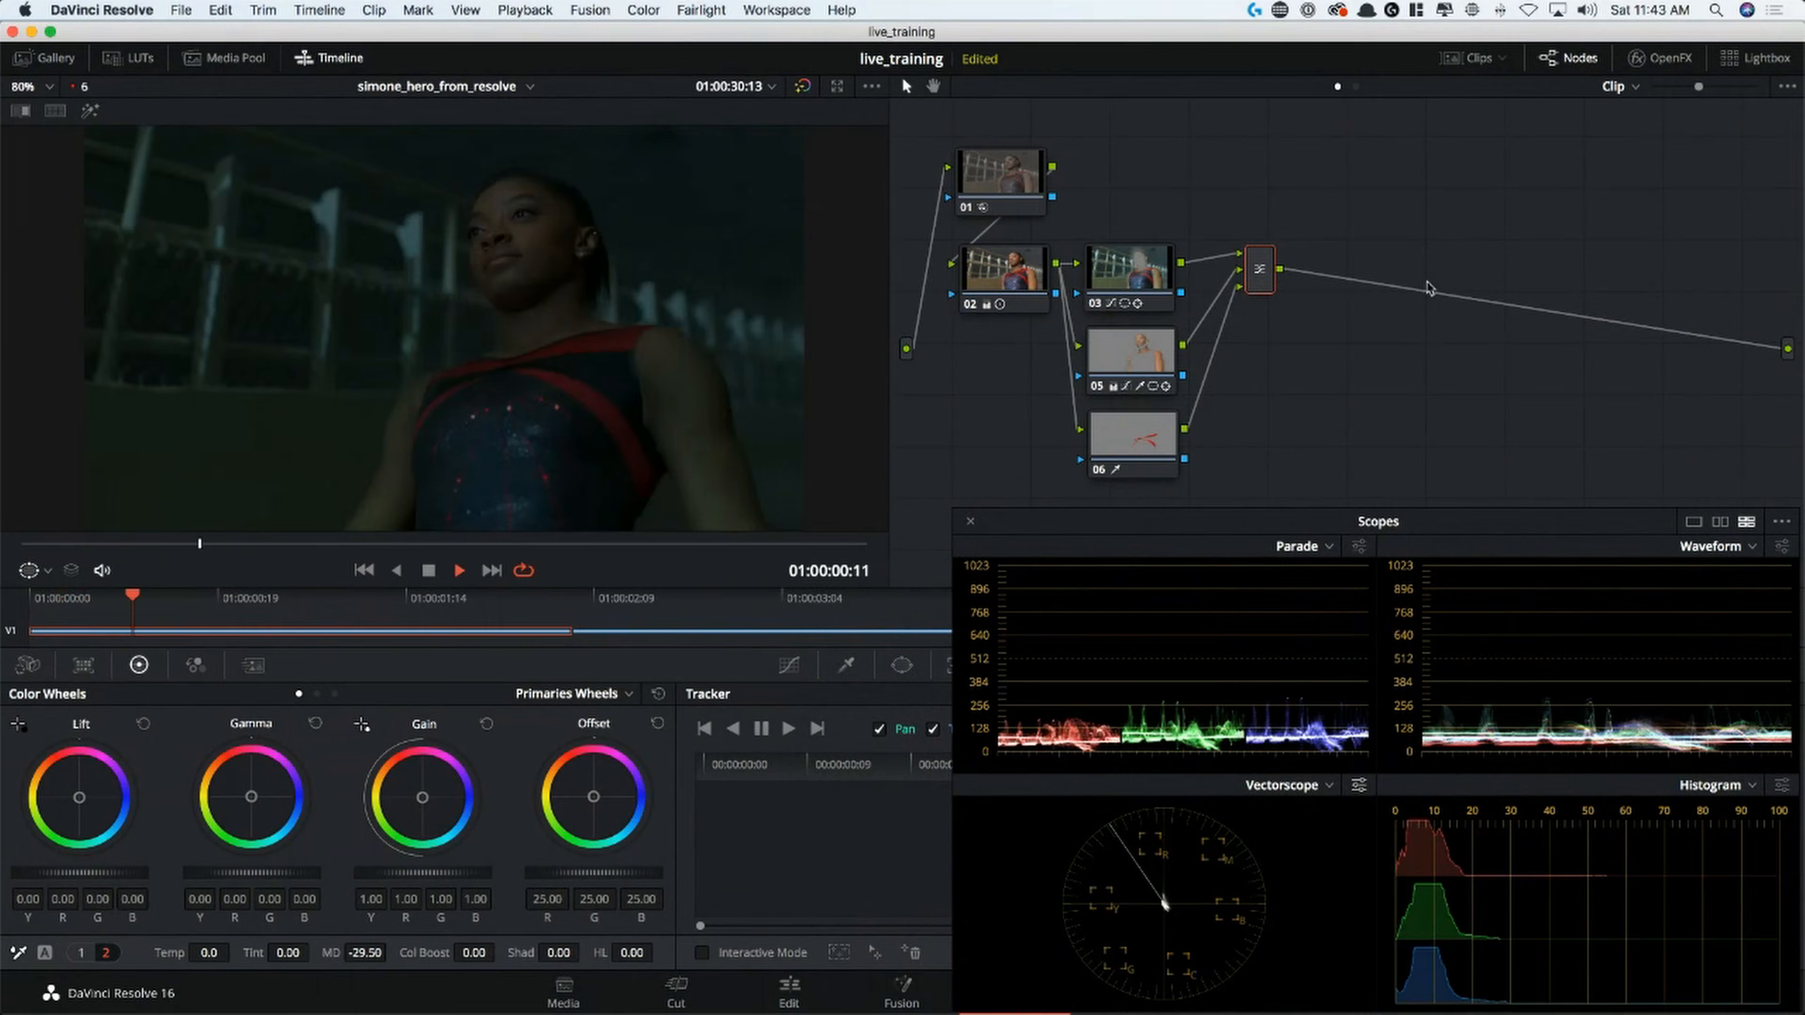
pyautogui.press('space')
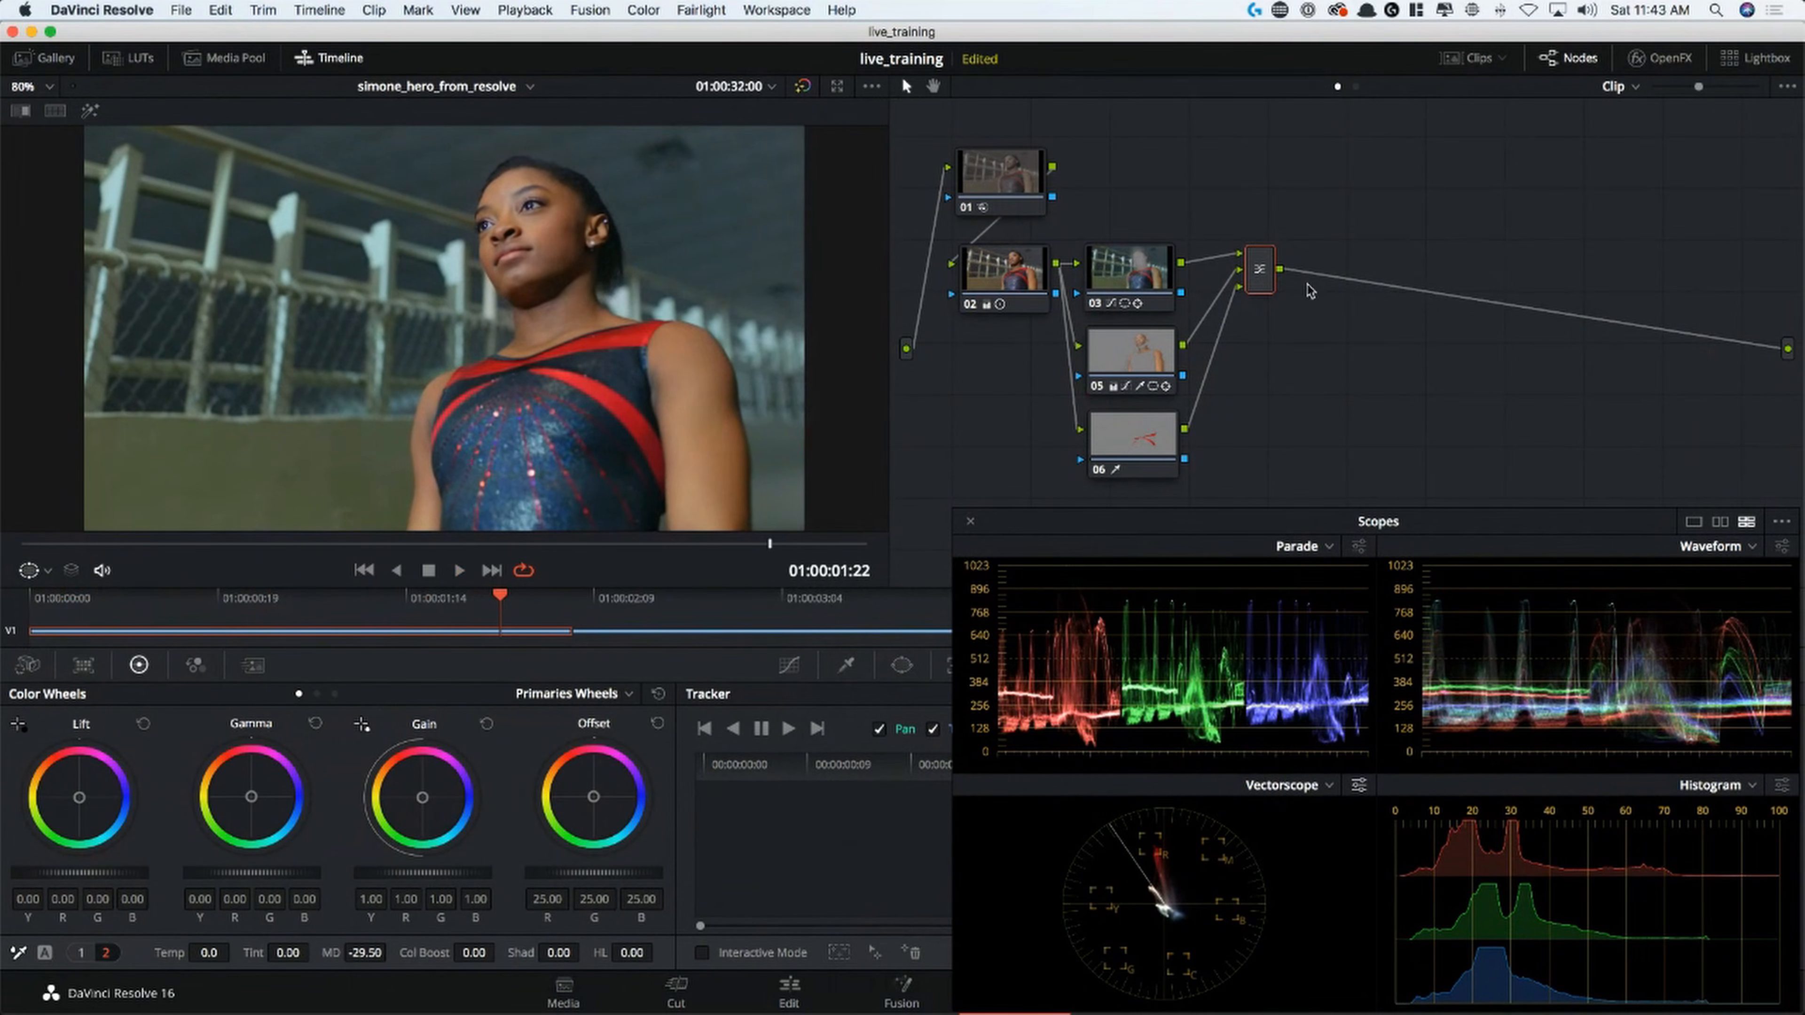
pyautogui.hotkey('alt', 's')
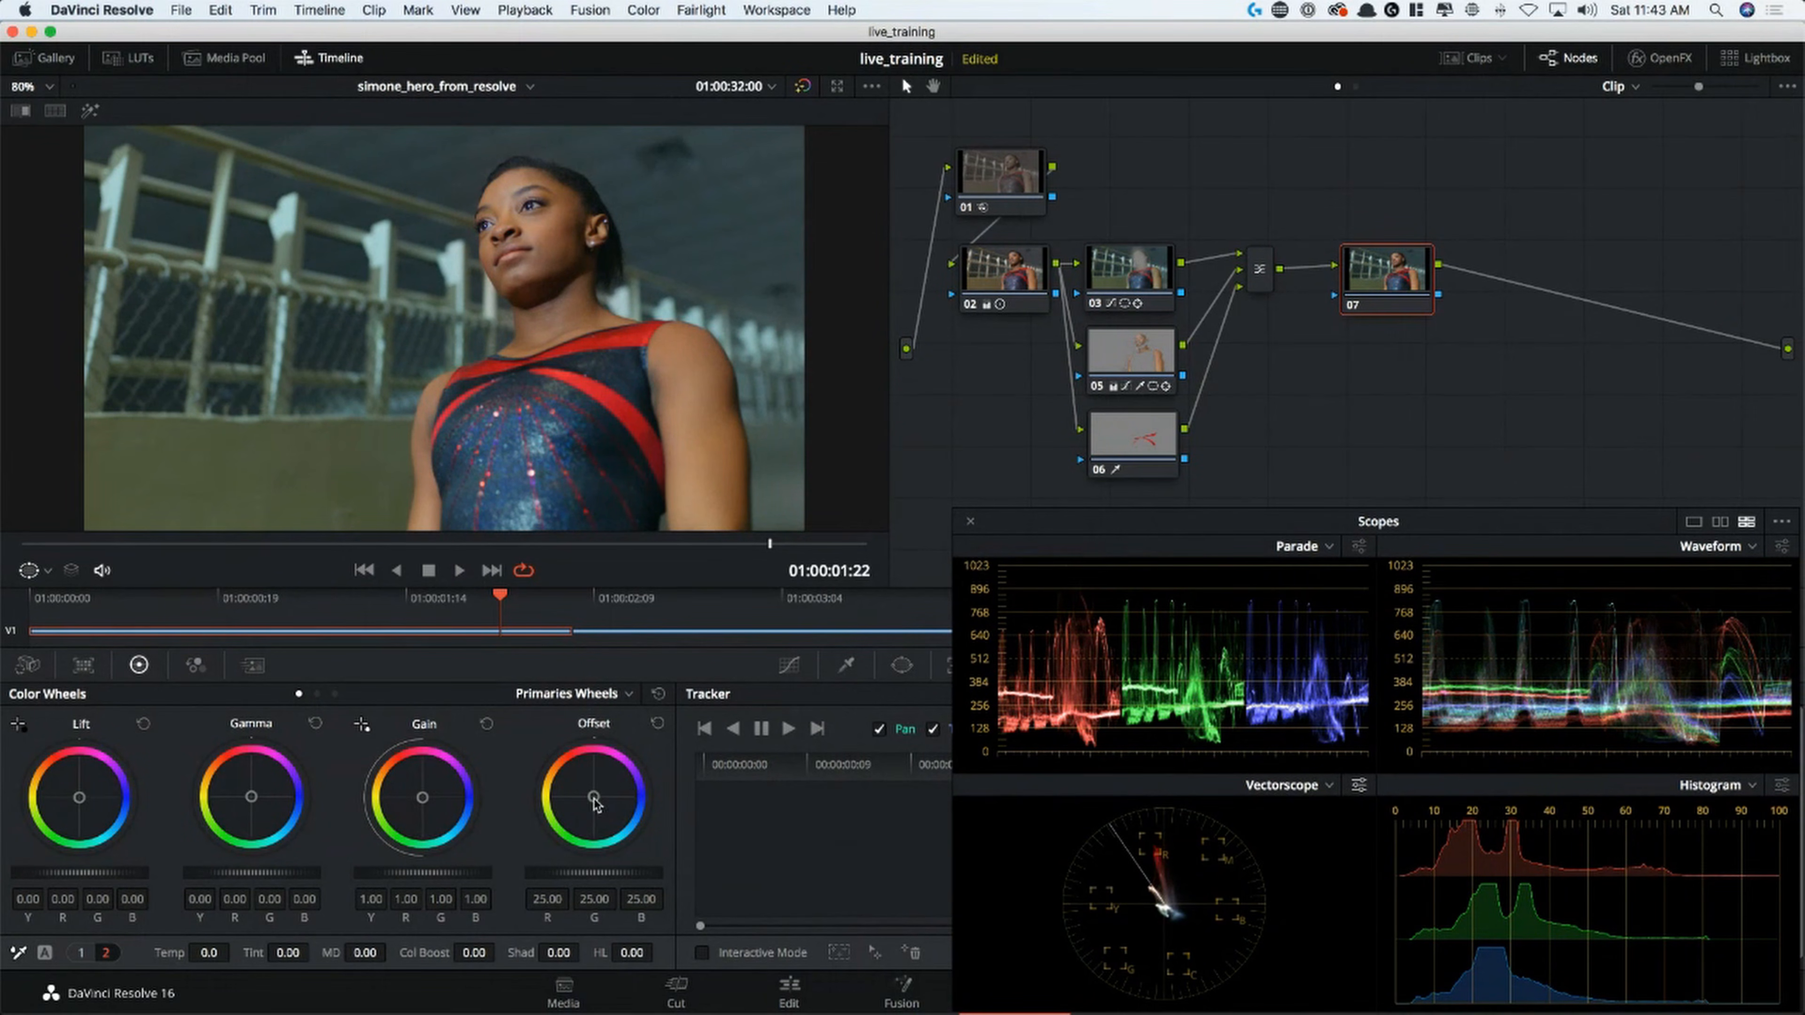
pyautogui.moveTo(592, 796); pyautogui.dragTo(593, 797)
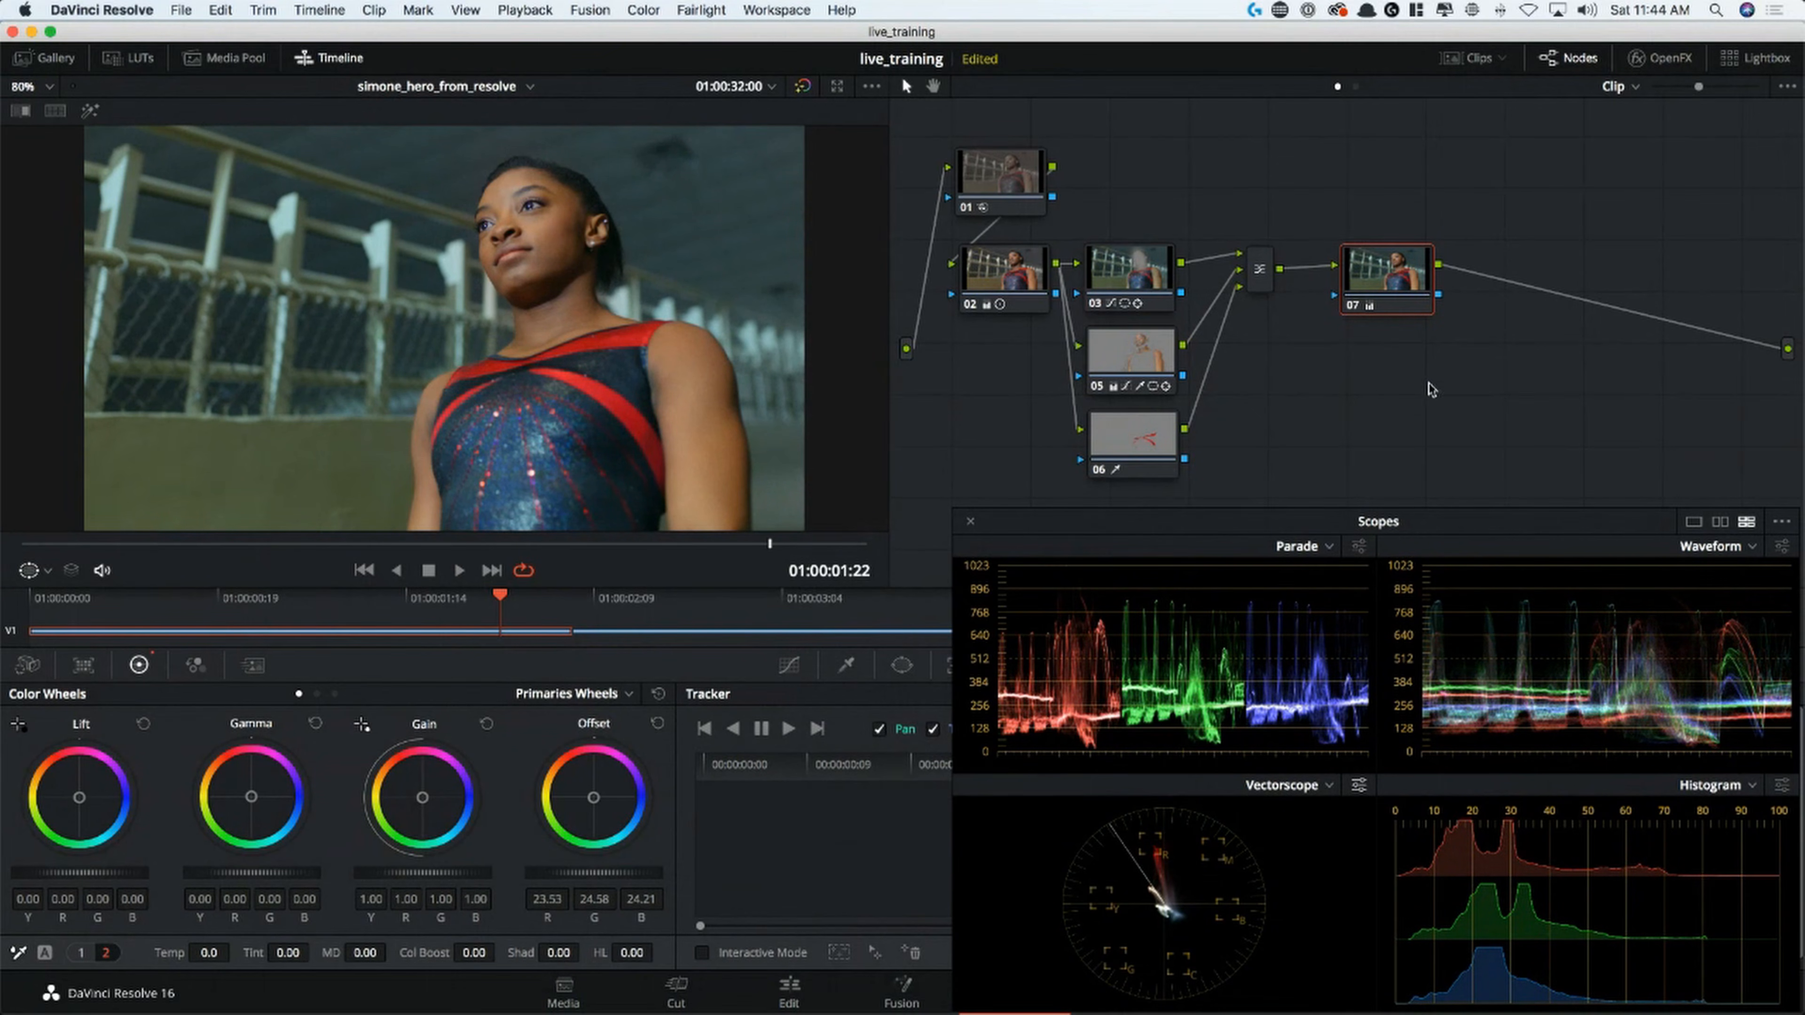
# Shrink the node graph, add a serial node after node 07, and place it on a new row below node 06
pyautogui.moveTo(1698, 86); pyautogui.dragTo(1654, 86)
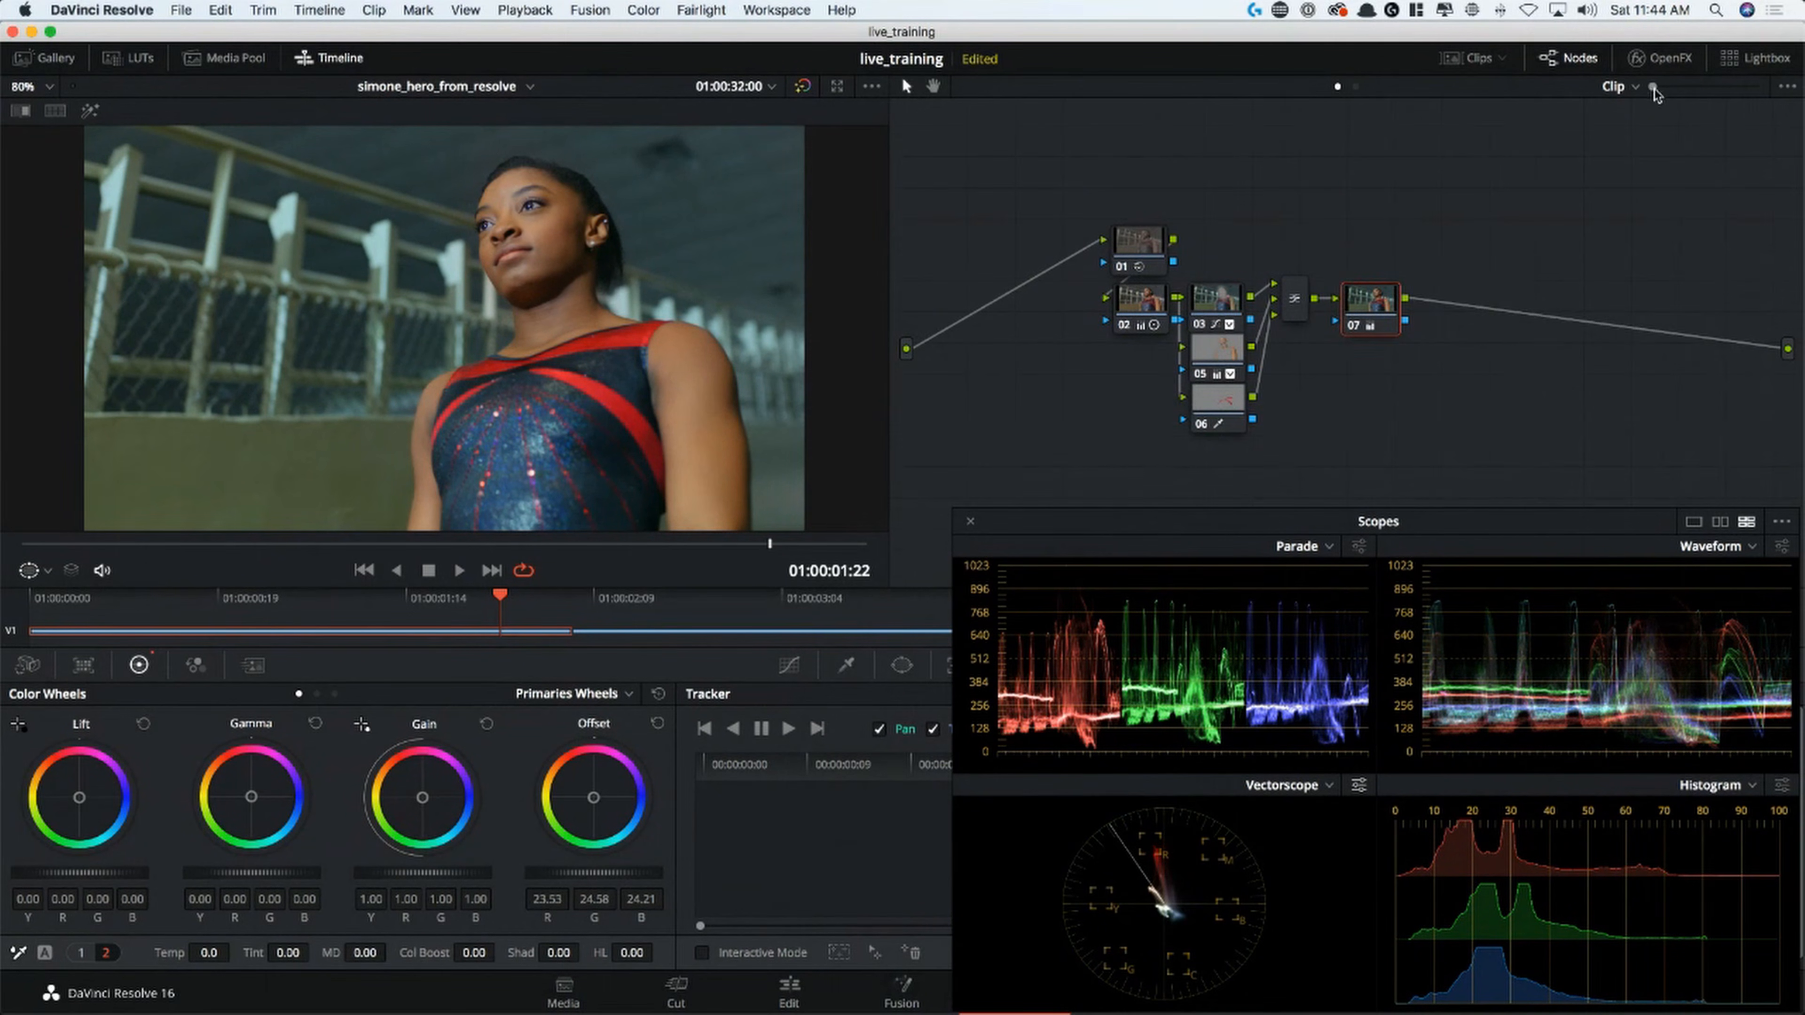
pyautogui.hotkey('alt', 's')
pyautogui.moveTo(1461, 300); pyautogui.dragTo(1148, 469)
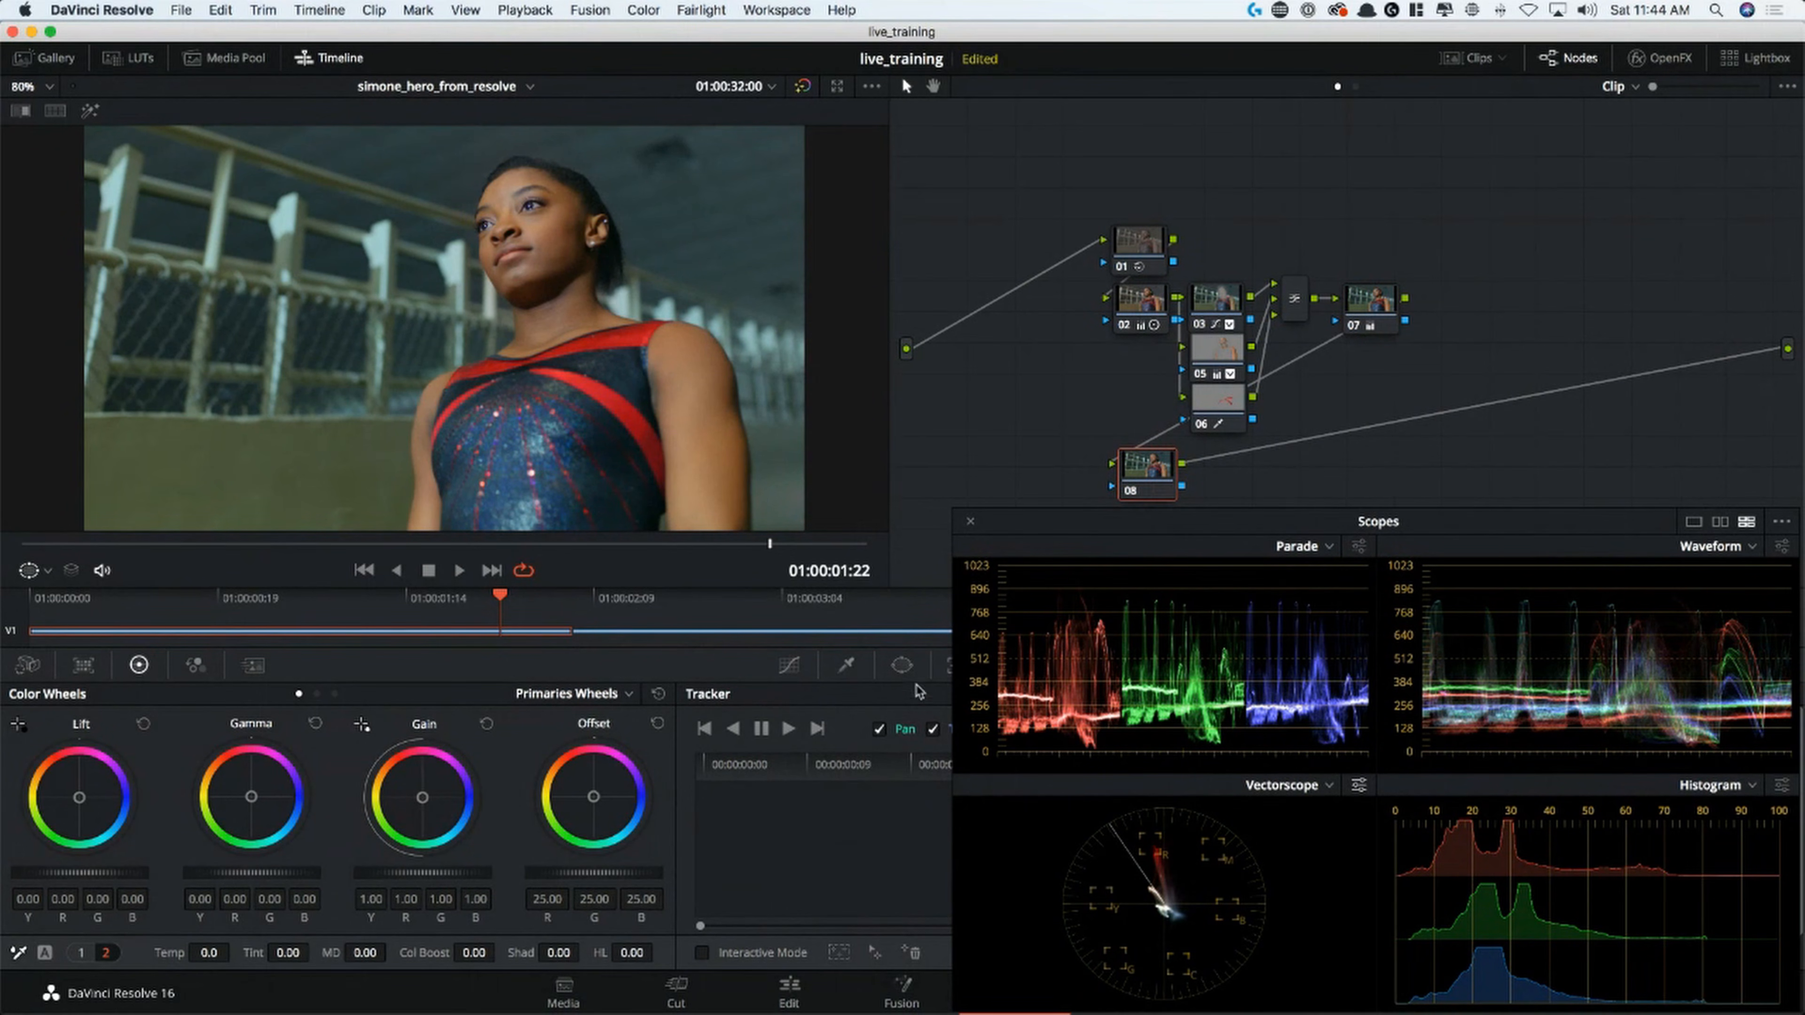
# Draw a circle window on node 08 and shape it into a tall ellipse around the gymnast, with Aspect 23.82 and Rotate -19.52
pyautogui.click(901, 665)
pyautogui.press('super+minus')
pyautogui.press('super+minus')
pyautogui.press('super+minus')
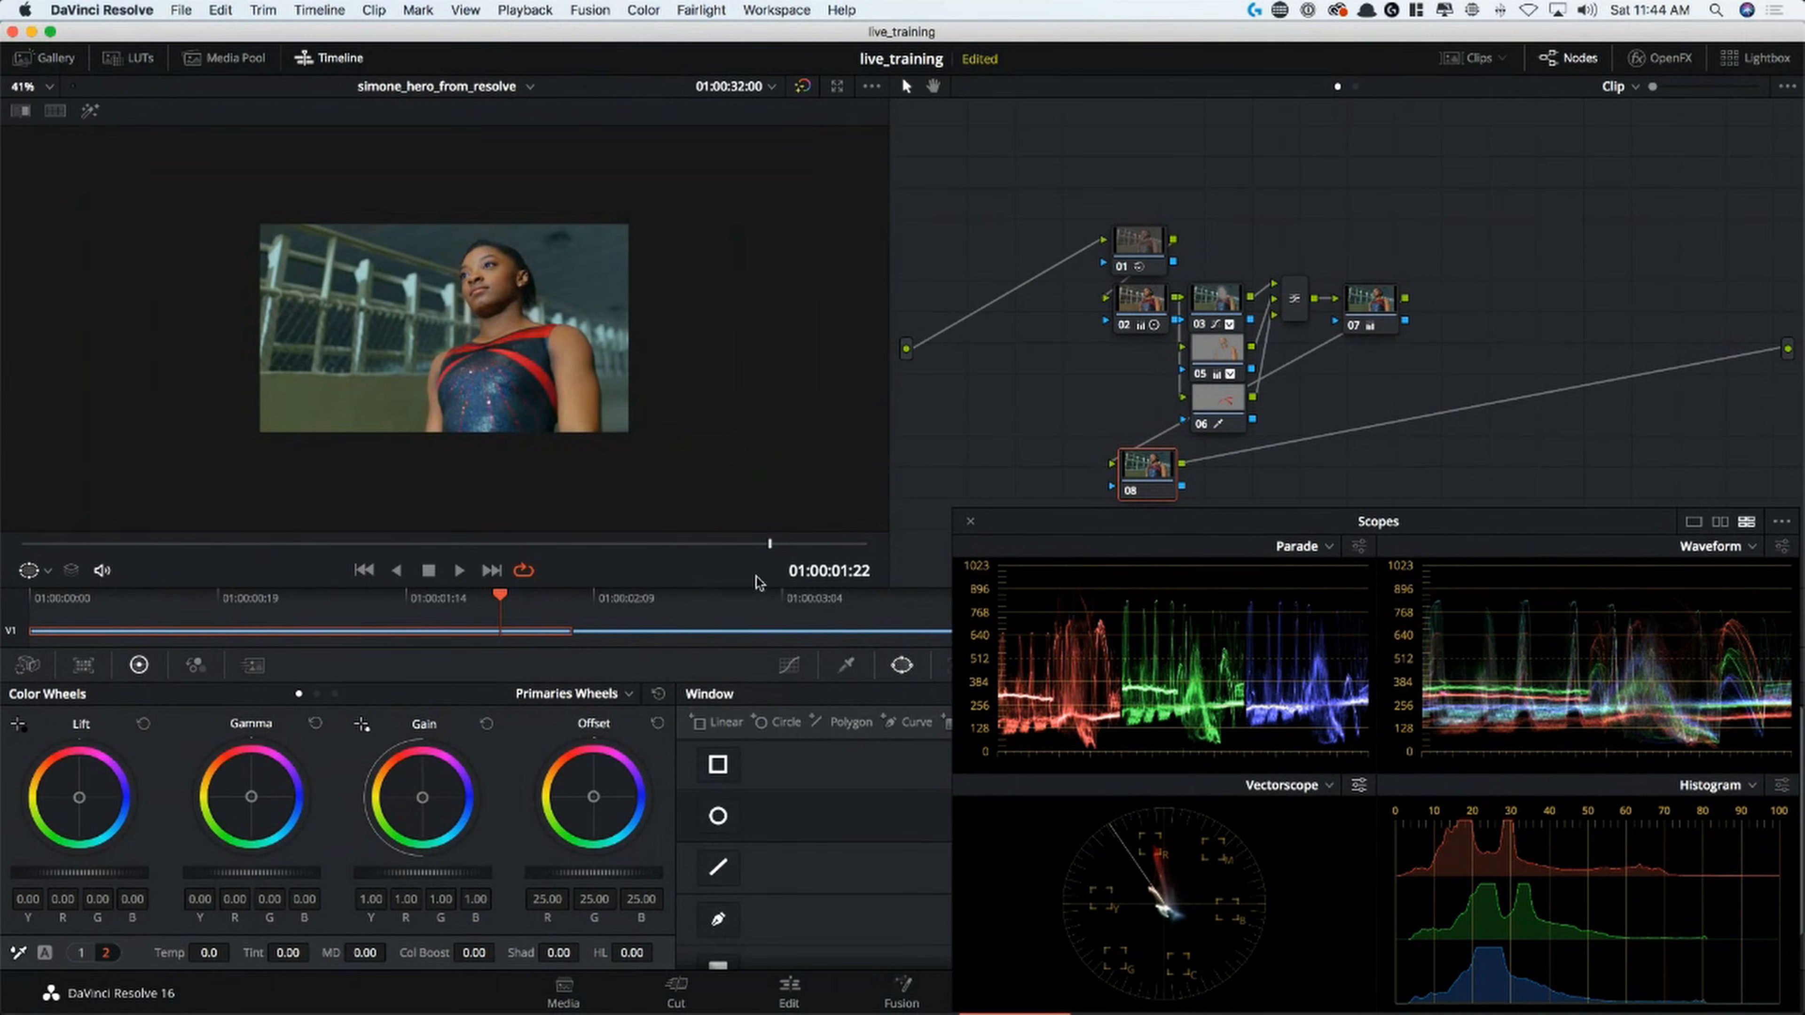
pyautogui.click(719, 816)
pyautogui.moveTo(467, 355); pyautogui.dragTo(505, 381)
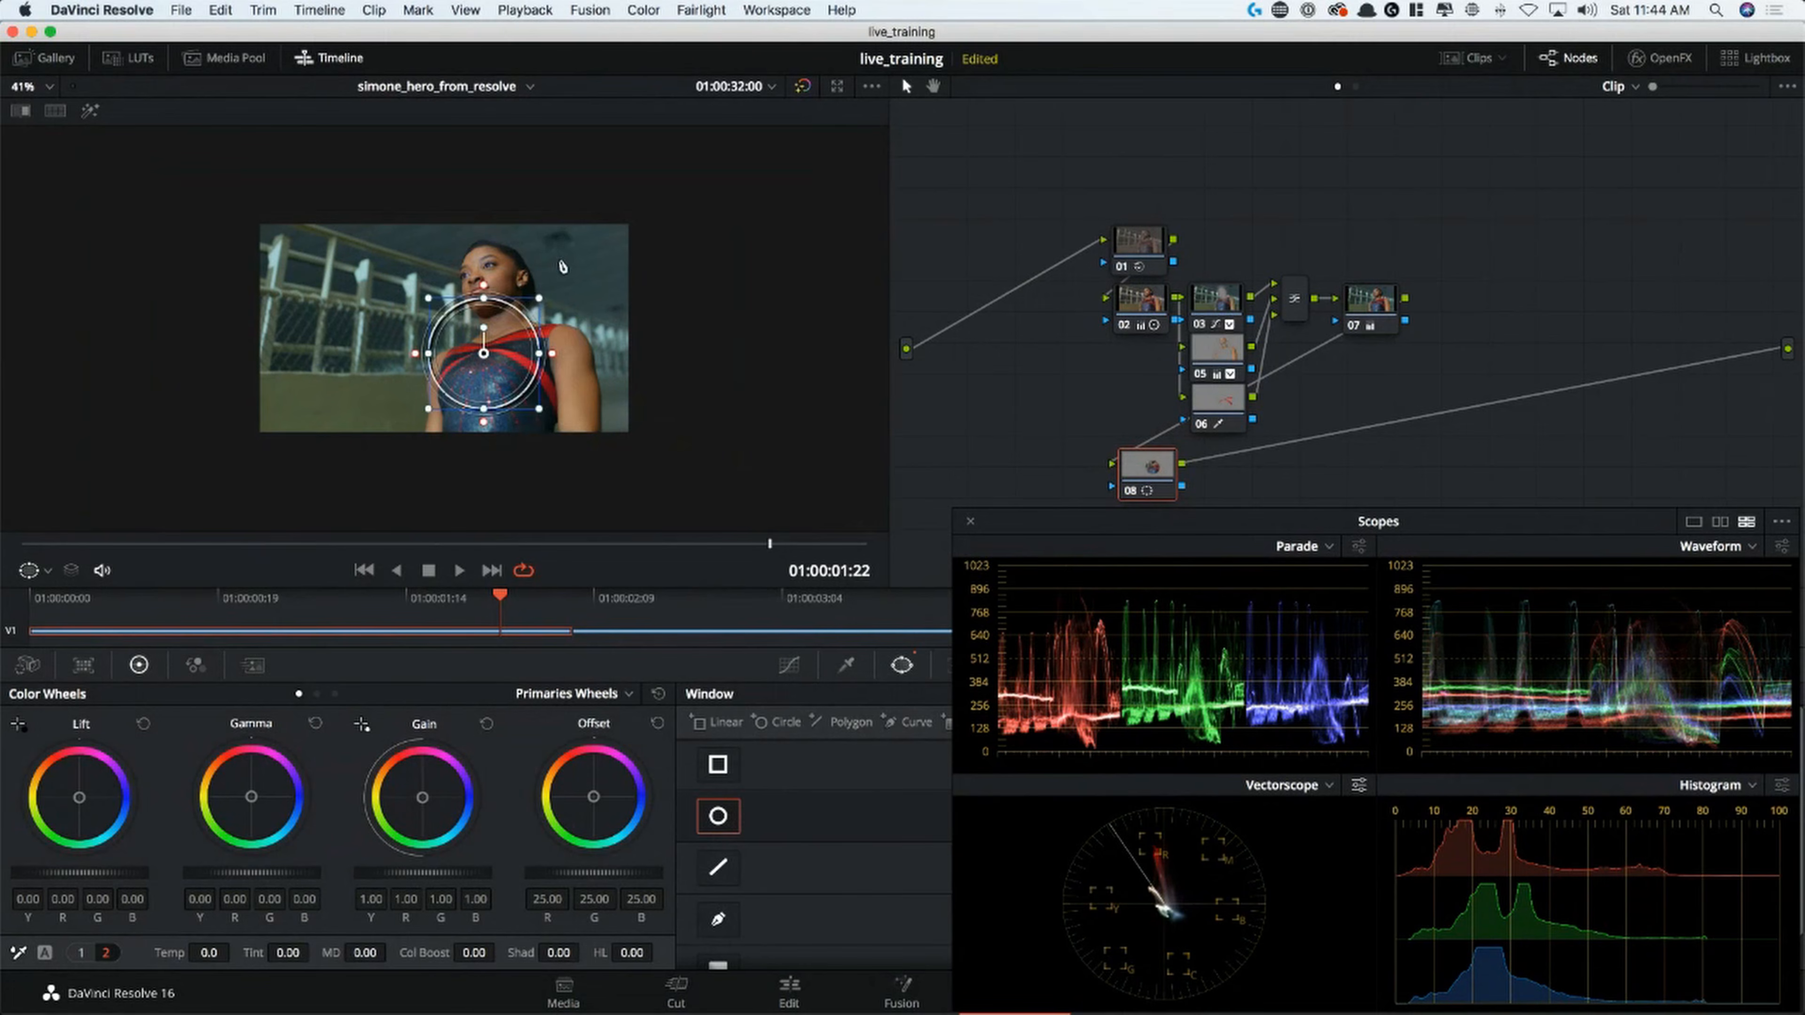
pyautogui.moveTo(484, 298); pyautogui.dragTo(542, 284)
pyautogui.moveTo(653, 471); pyautogui.dragTo(681, 490)
pyautogui.moveTo(536, 432); pyautogui.dragTo(537, 432)
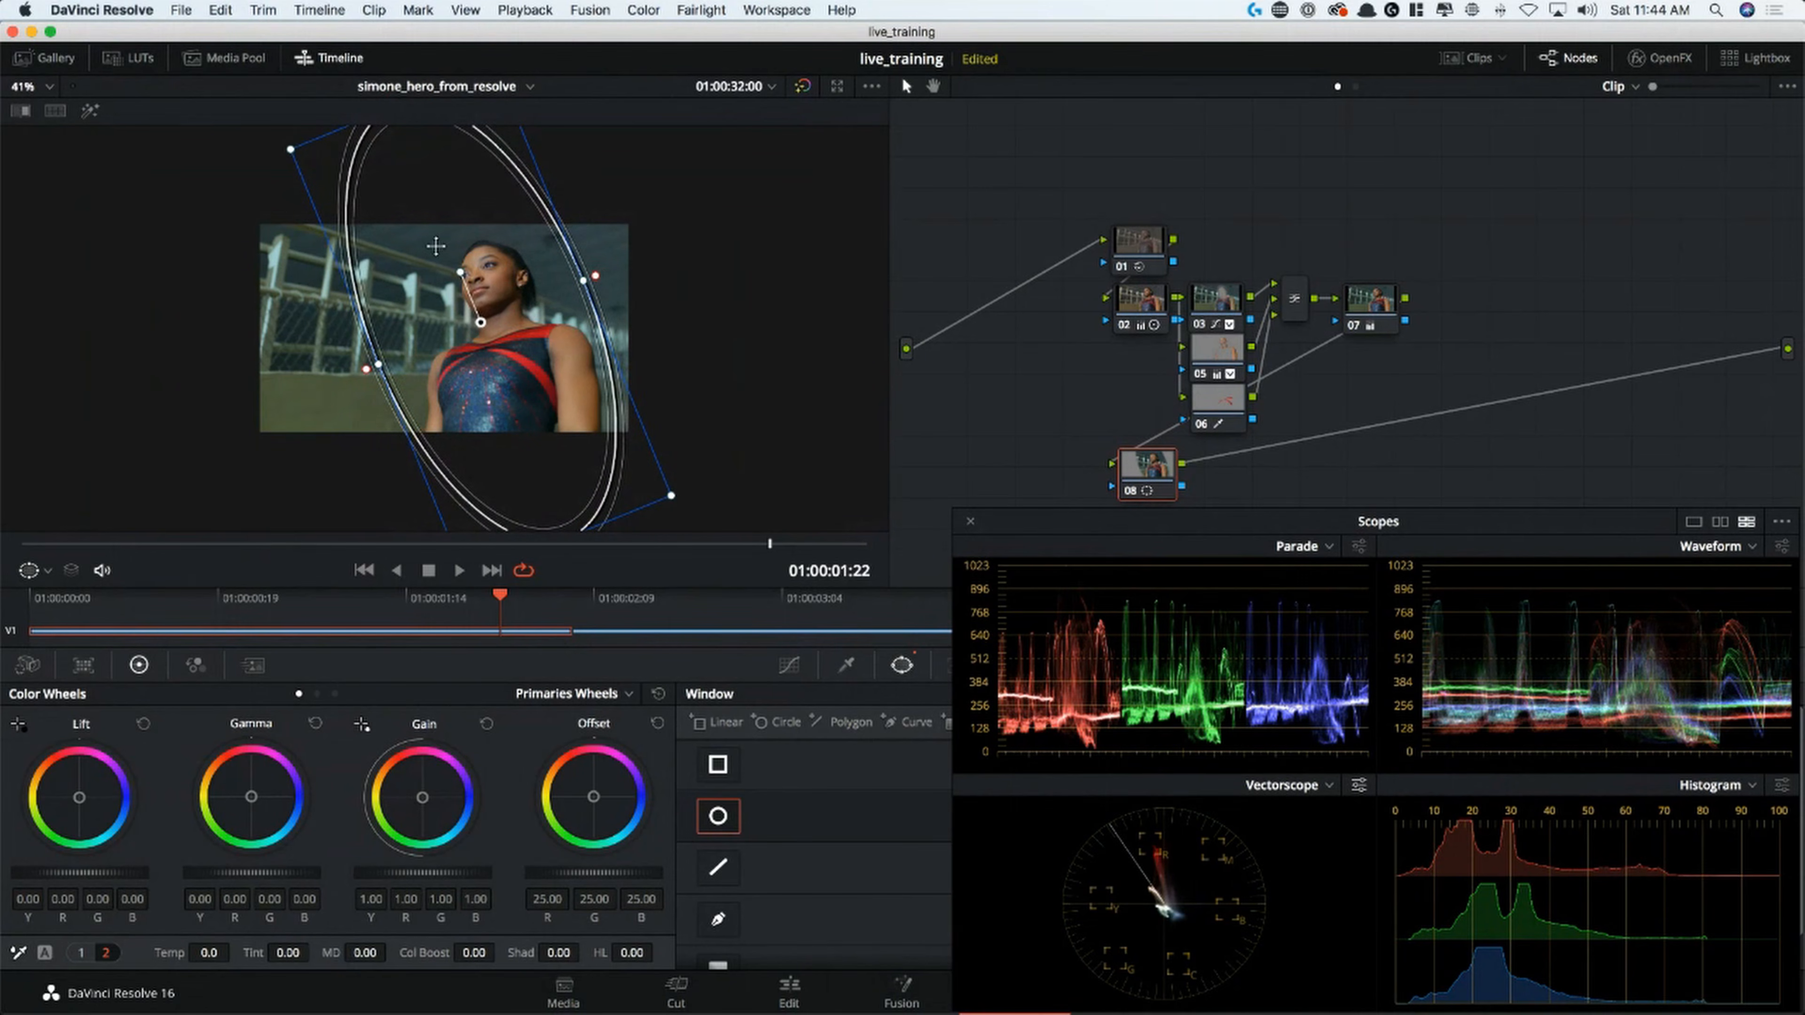
pyautogui.moveTo(461, 272)
pyautogui.mouseDown()
pyautogui.moveTo(481, 269)
pyautogui.moveTo(460, 275)
pyautogui.mouseUp()
# Soften node 08's circle window with Soft 1 at 22.39 and restore the fitted view and the uncovered node graph
pyautogui.moveTo(1116, 522); pyautogui.dragTo(961, 152)
pyautogui.moveTo(1198, 848); pyautogui.dragTo(1225, 847)
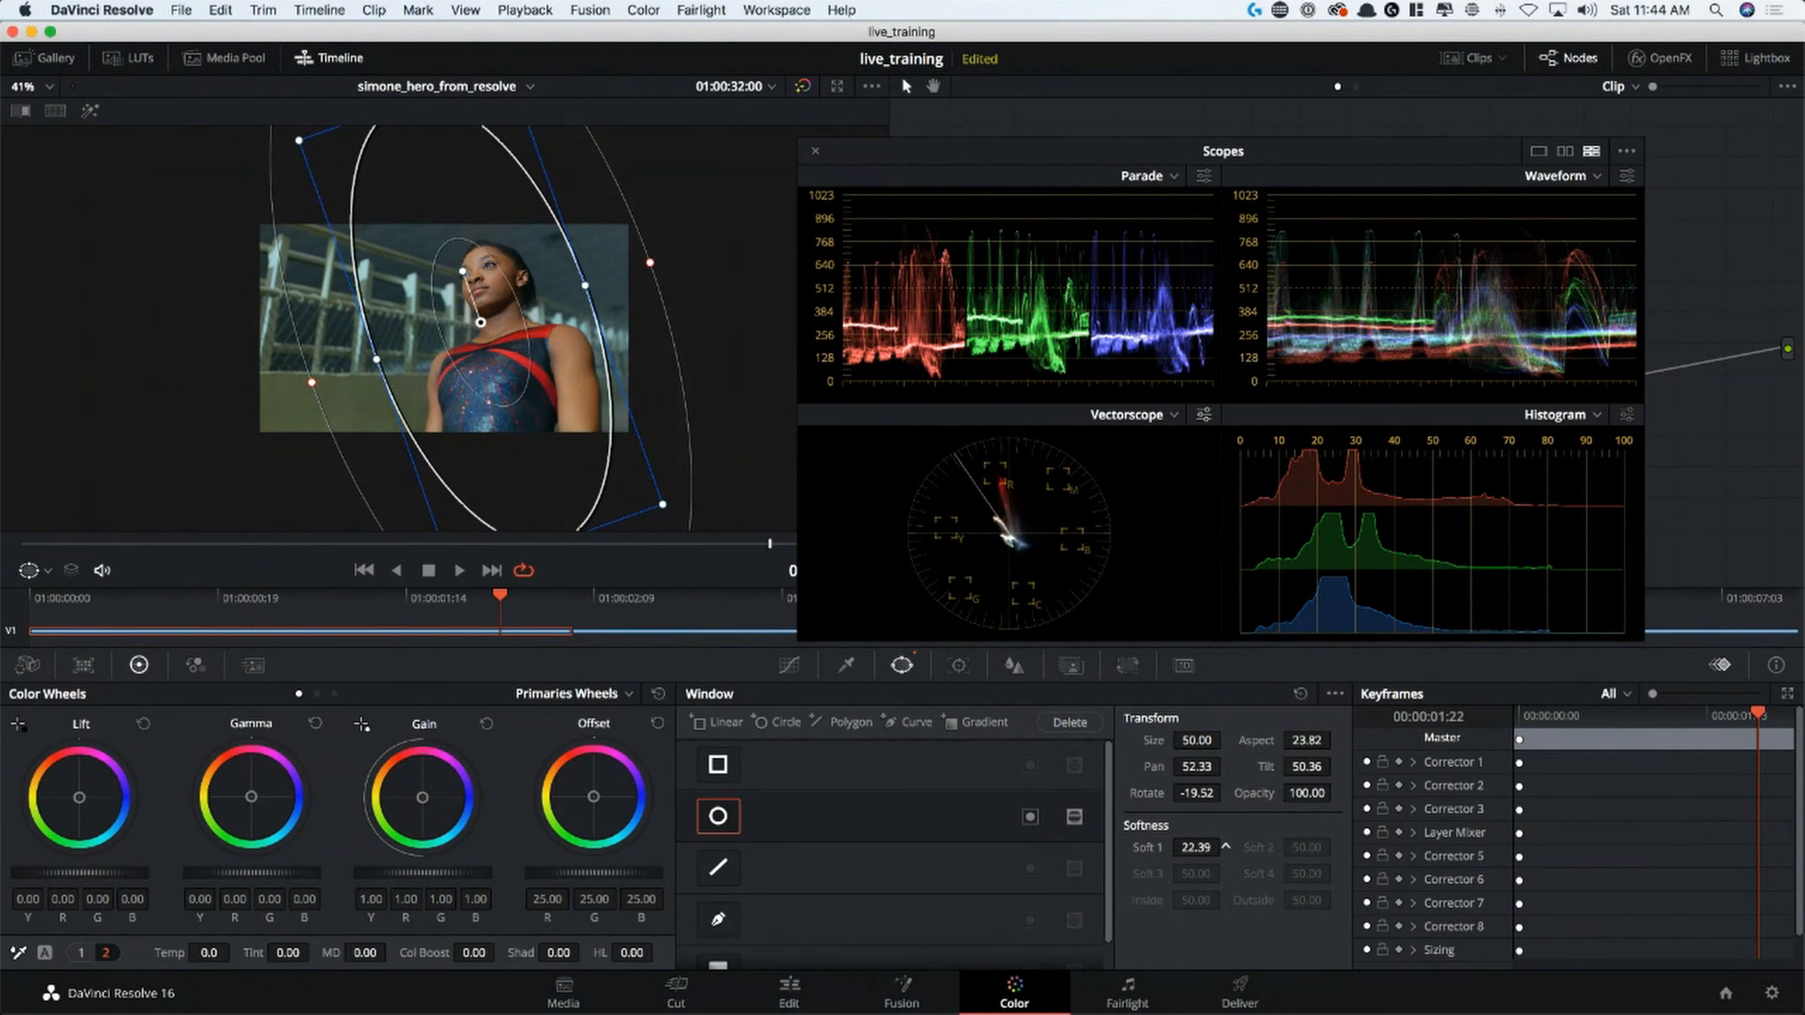
pyautogui.hotkey('shift', 'z')
pyautogui.moveTo(1008, 157); pyautogui.dragTo(1171, 522)
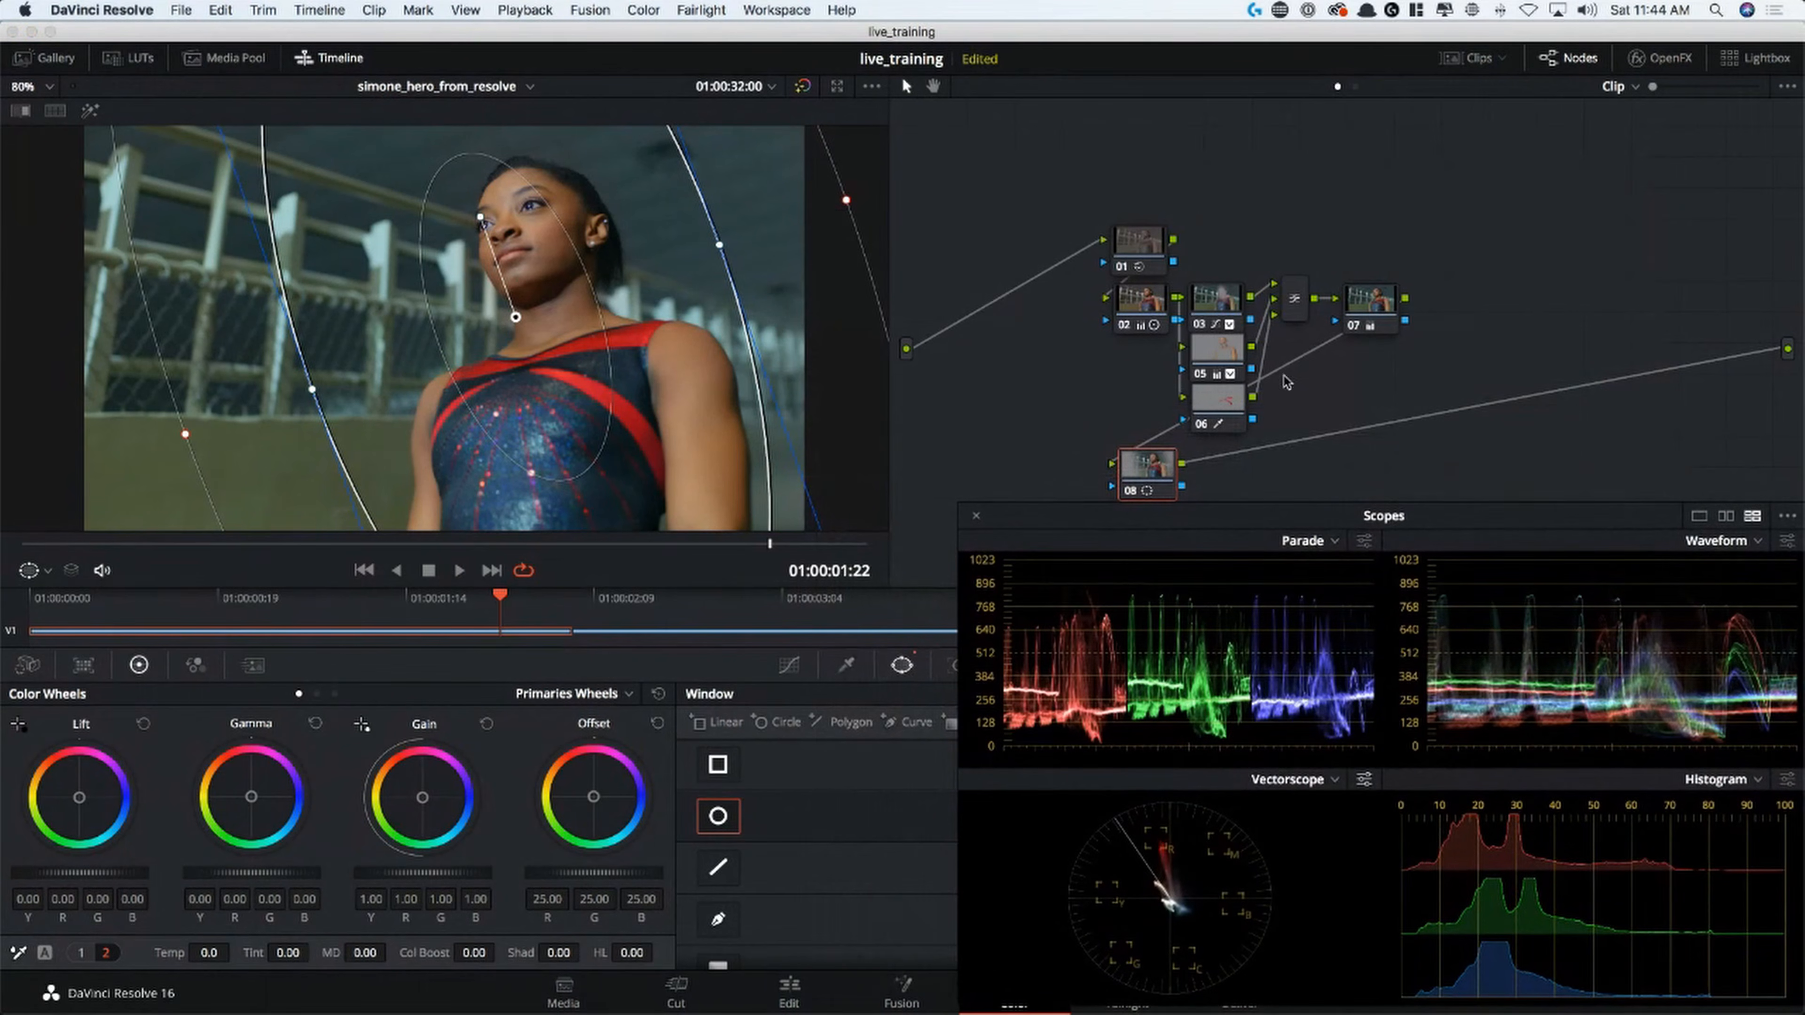
# Add an outside node to node 08 so the area beyond its ellipse window can be graded
pyautogui.rightClick(1158, 470)
pyautogui.moveTo(1297, 563)
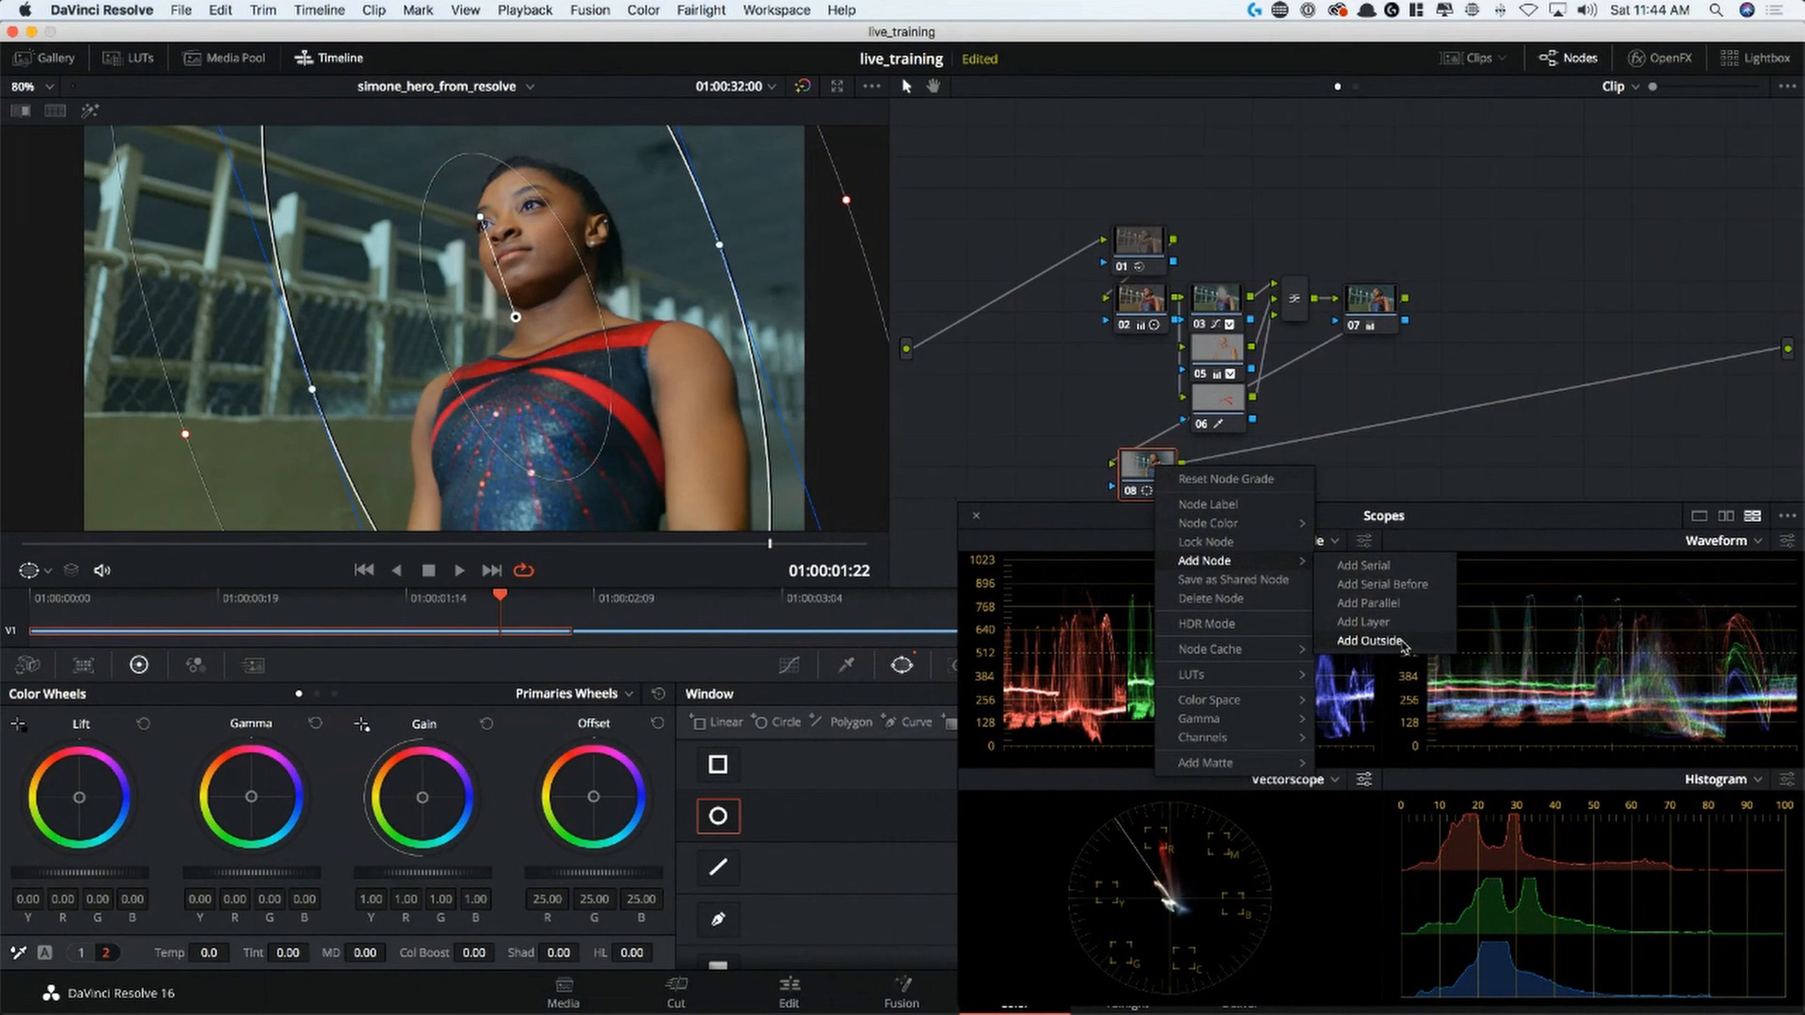
pyautogui.click(1369, 640)
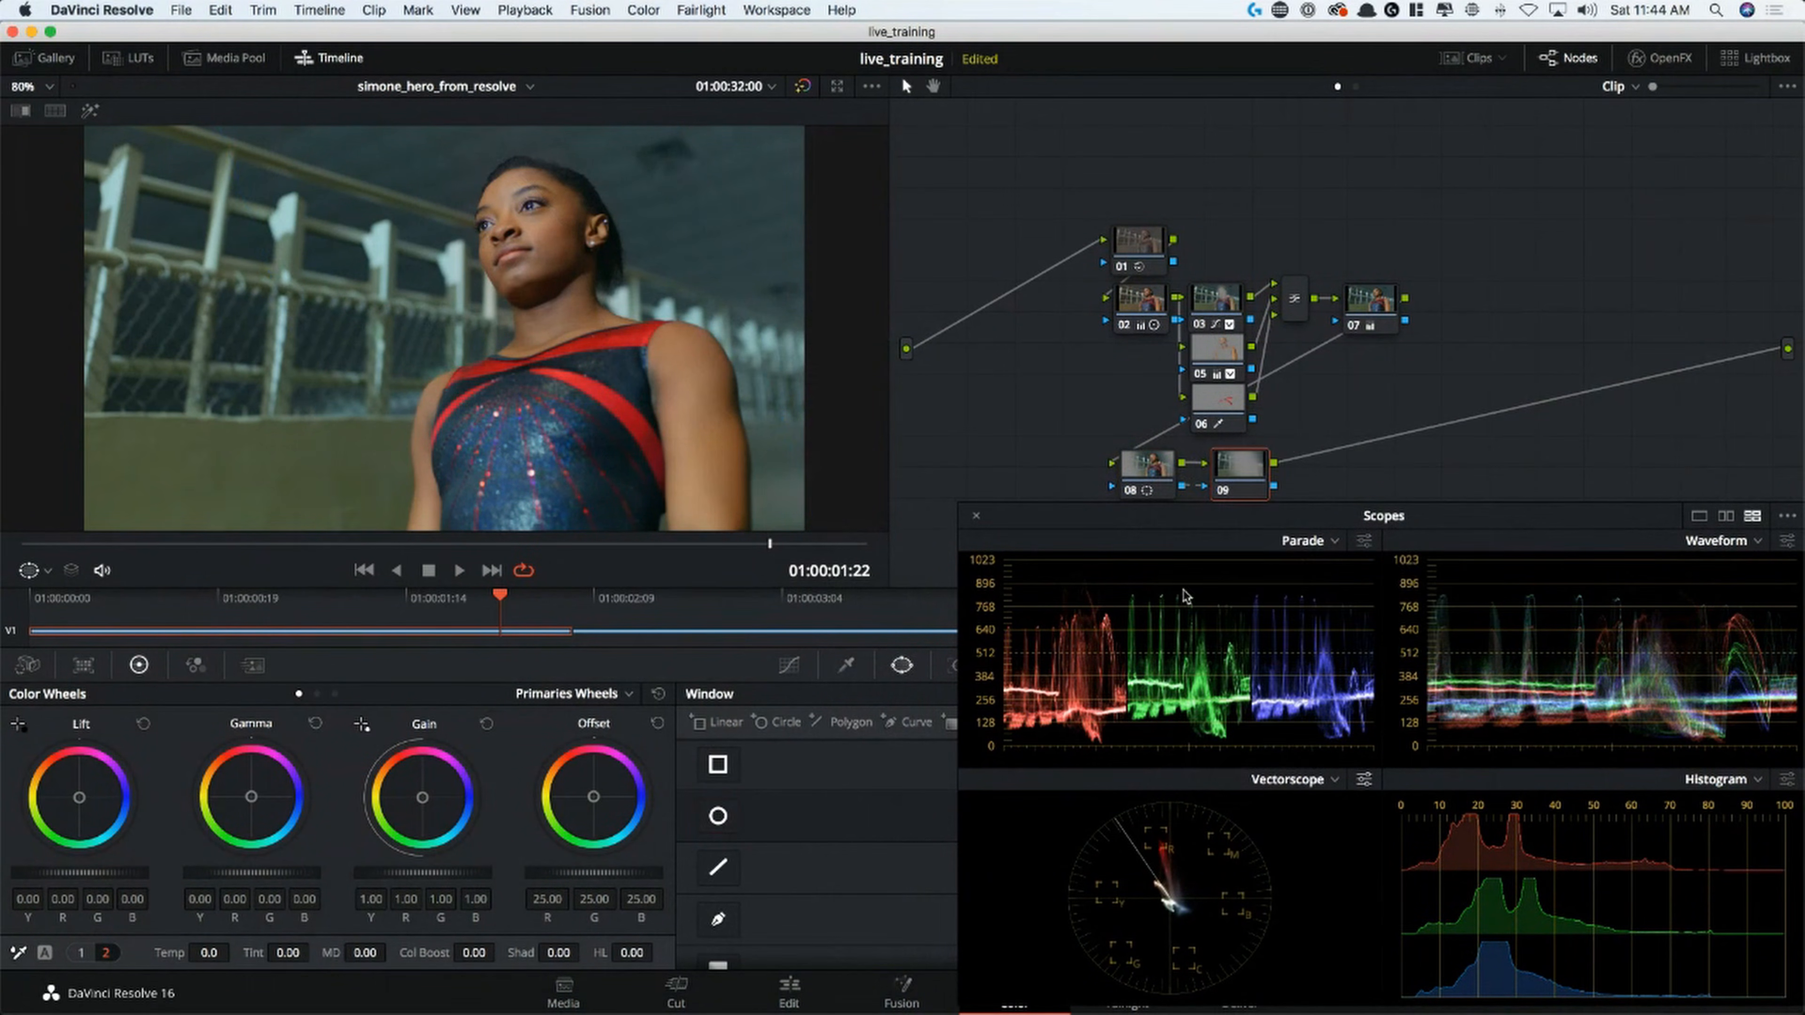
# Link the custom curve channels on node 09, pull the curve's midpoint slightly down to darken the edges, and uncover the node graph
pyautogui.click(788, 666)
pyautogui.moveTo(1054, 520); pyautogui.dragTo(966, 131)
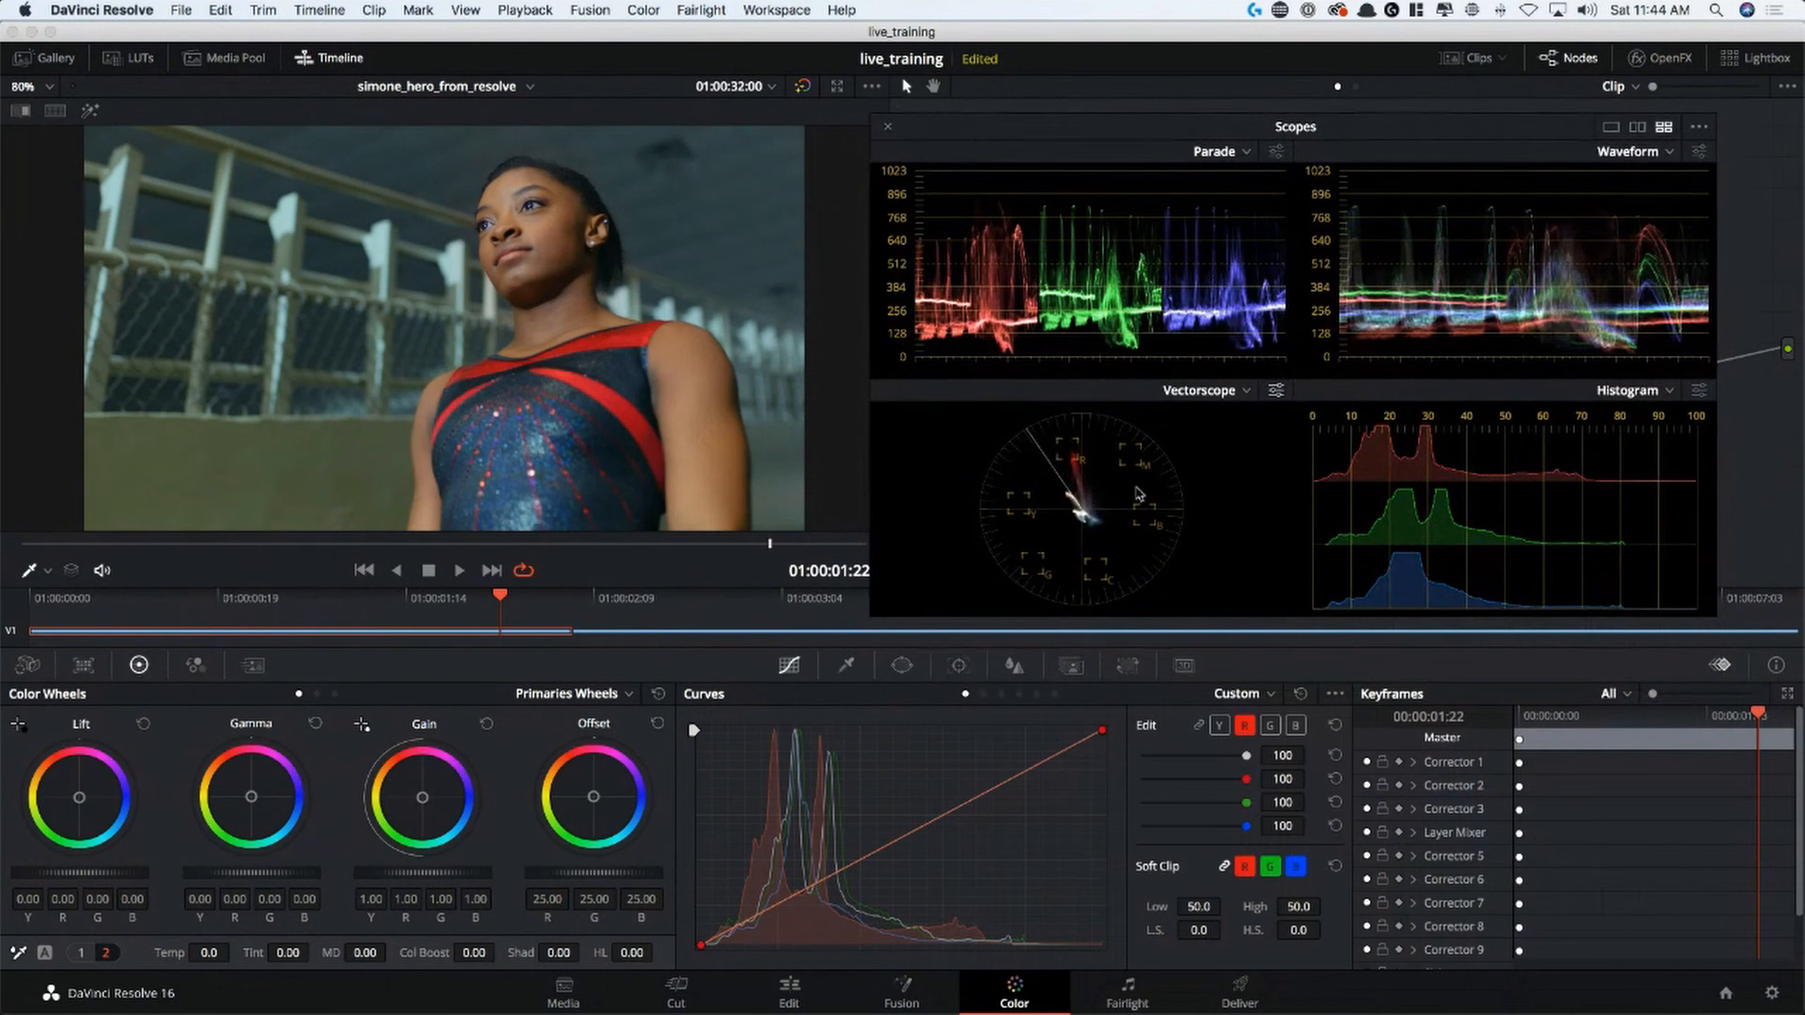
pyautogui.click(1199, 727)
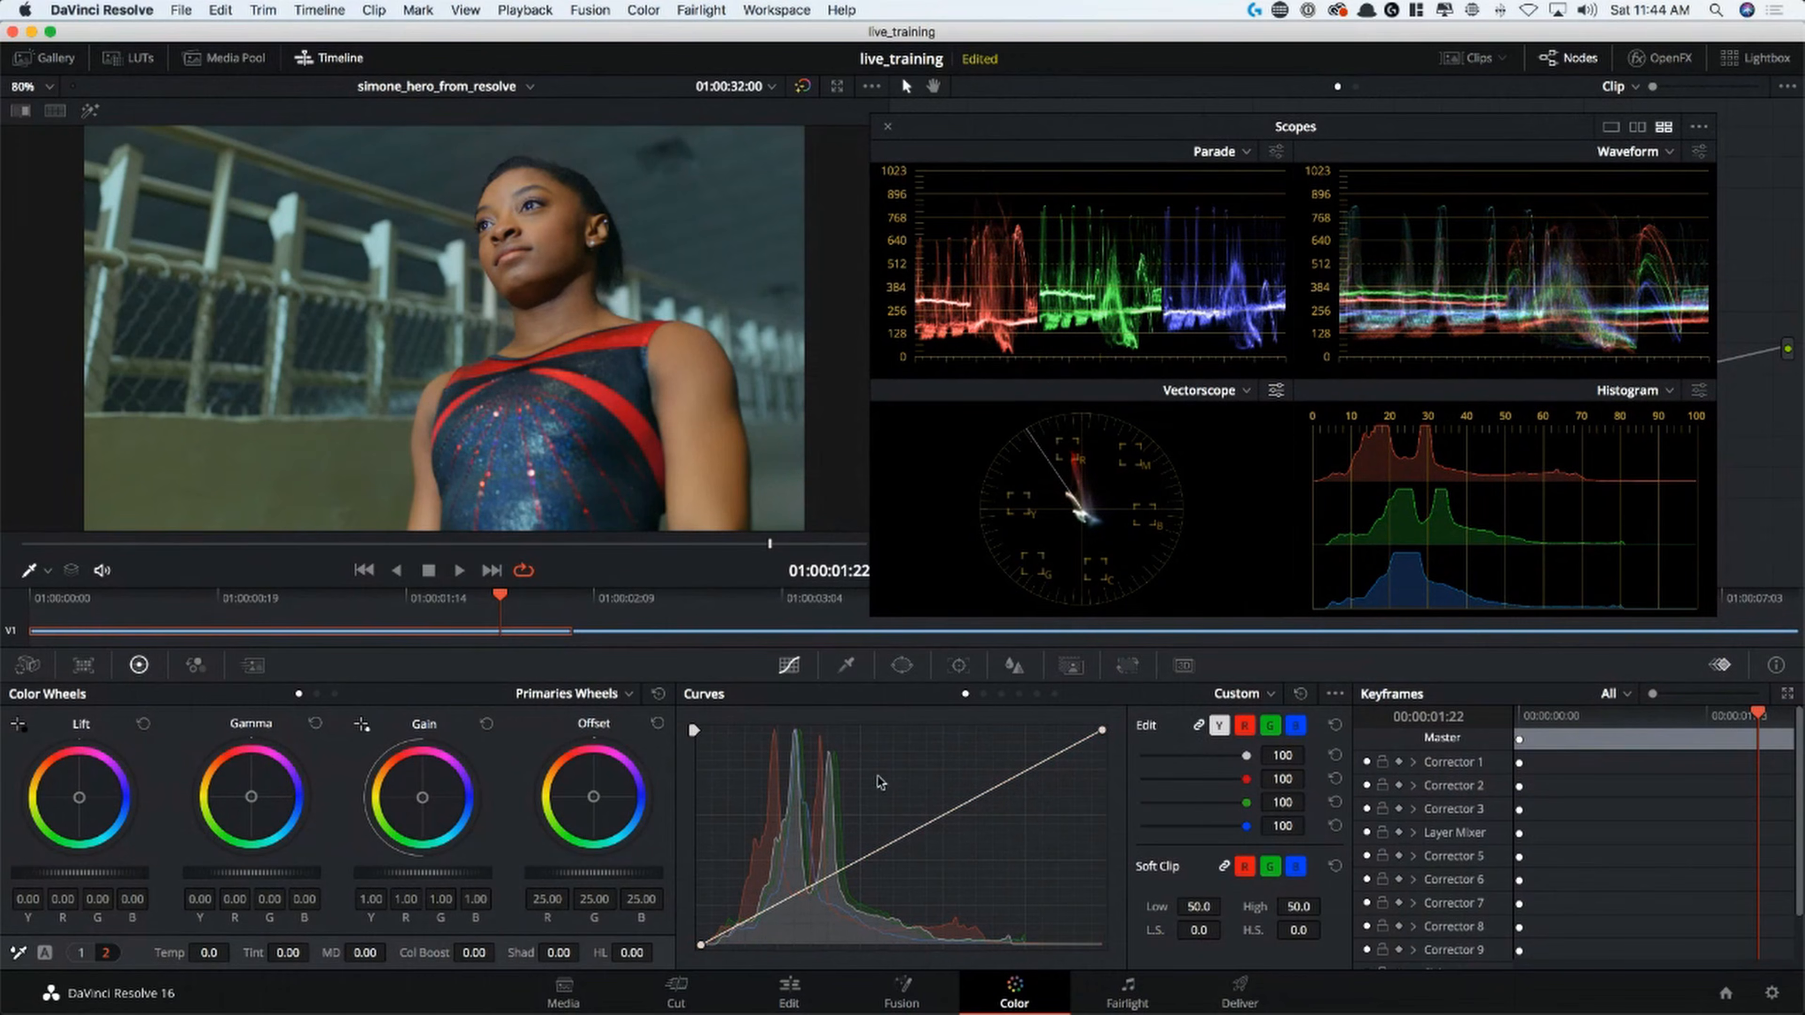
pyautogui.moveTo(912, 836); pyautogui.dragTo(927, 852)
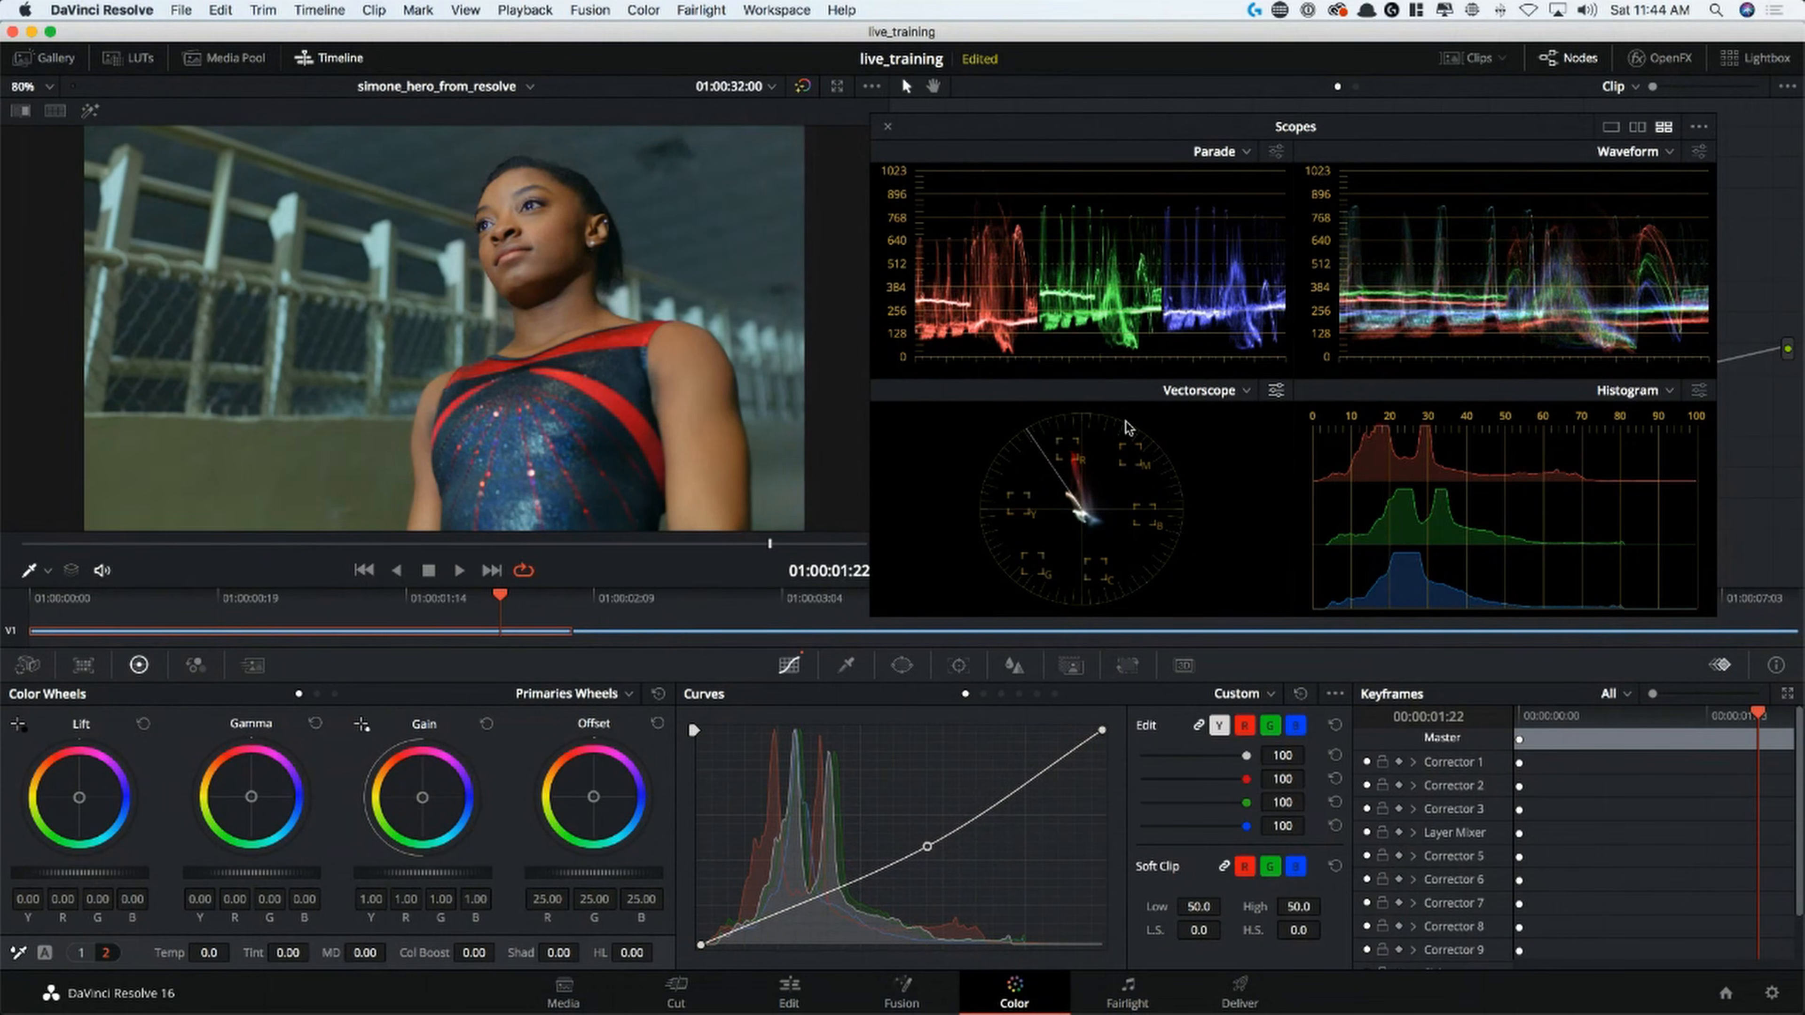
pyautogui.moveTo(1052, 153); pyautogui.dragTo(1132, 536)
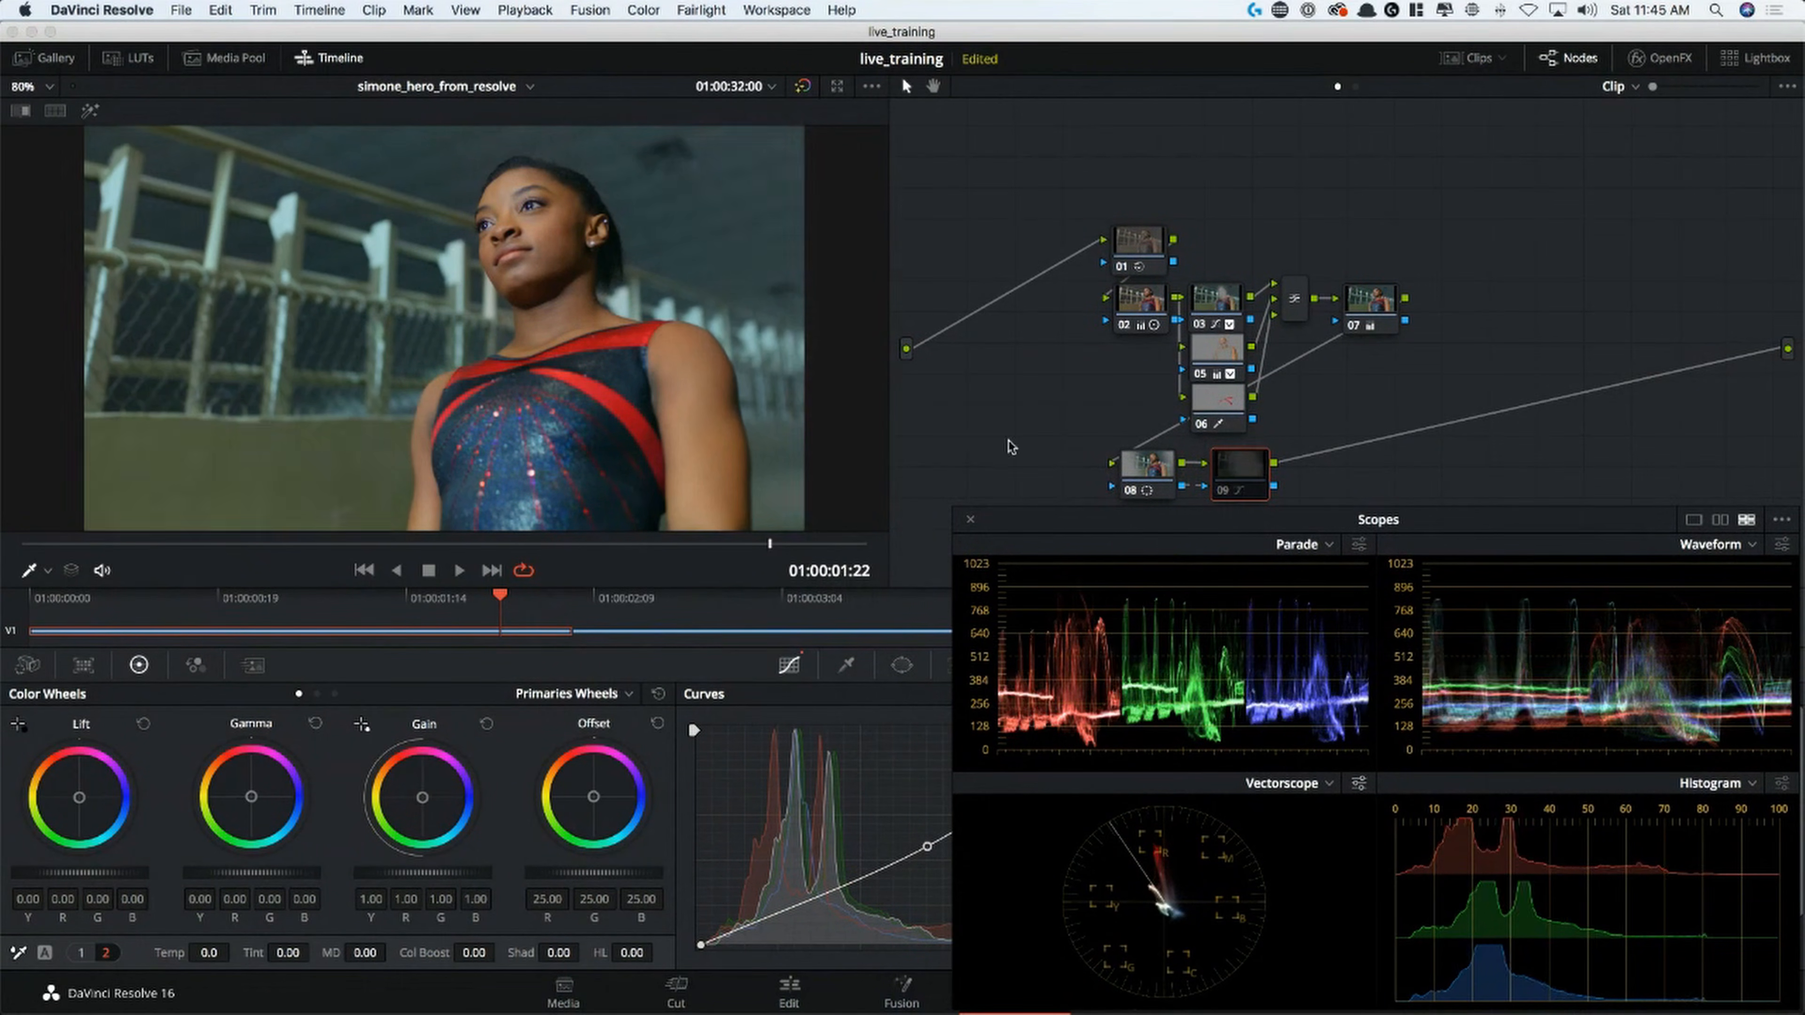
# Compare the whole grade and node 09's vignette on and off, and play back the clip
pyautogui.hotkey('shift', 'd')
pyautogui.hotkey('shift', 'd')
pyautogui.hotkey('shift', 'd')
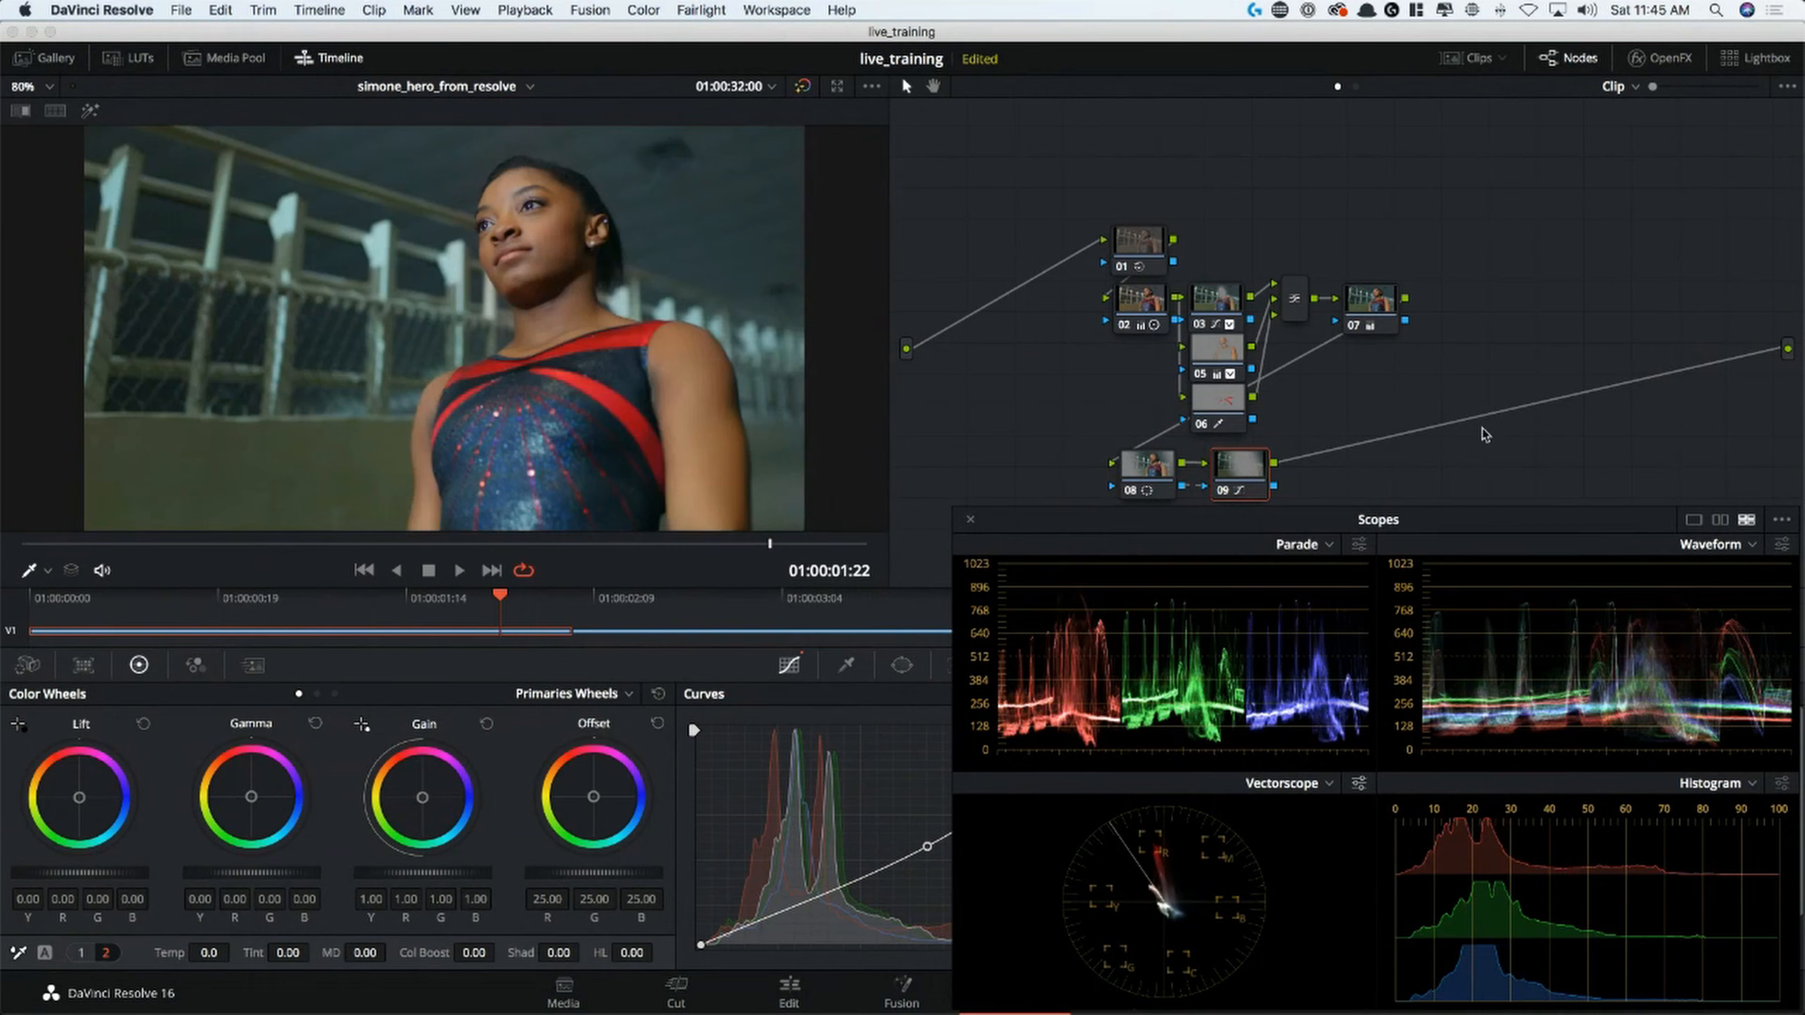
pyautogui.hotkey('shift', 'd')
pyautogui.hotkey('shift', 'd')
pyautogui.hotkey('shift', 'd')
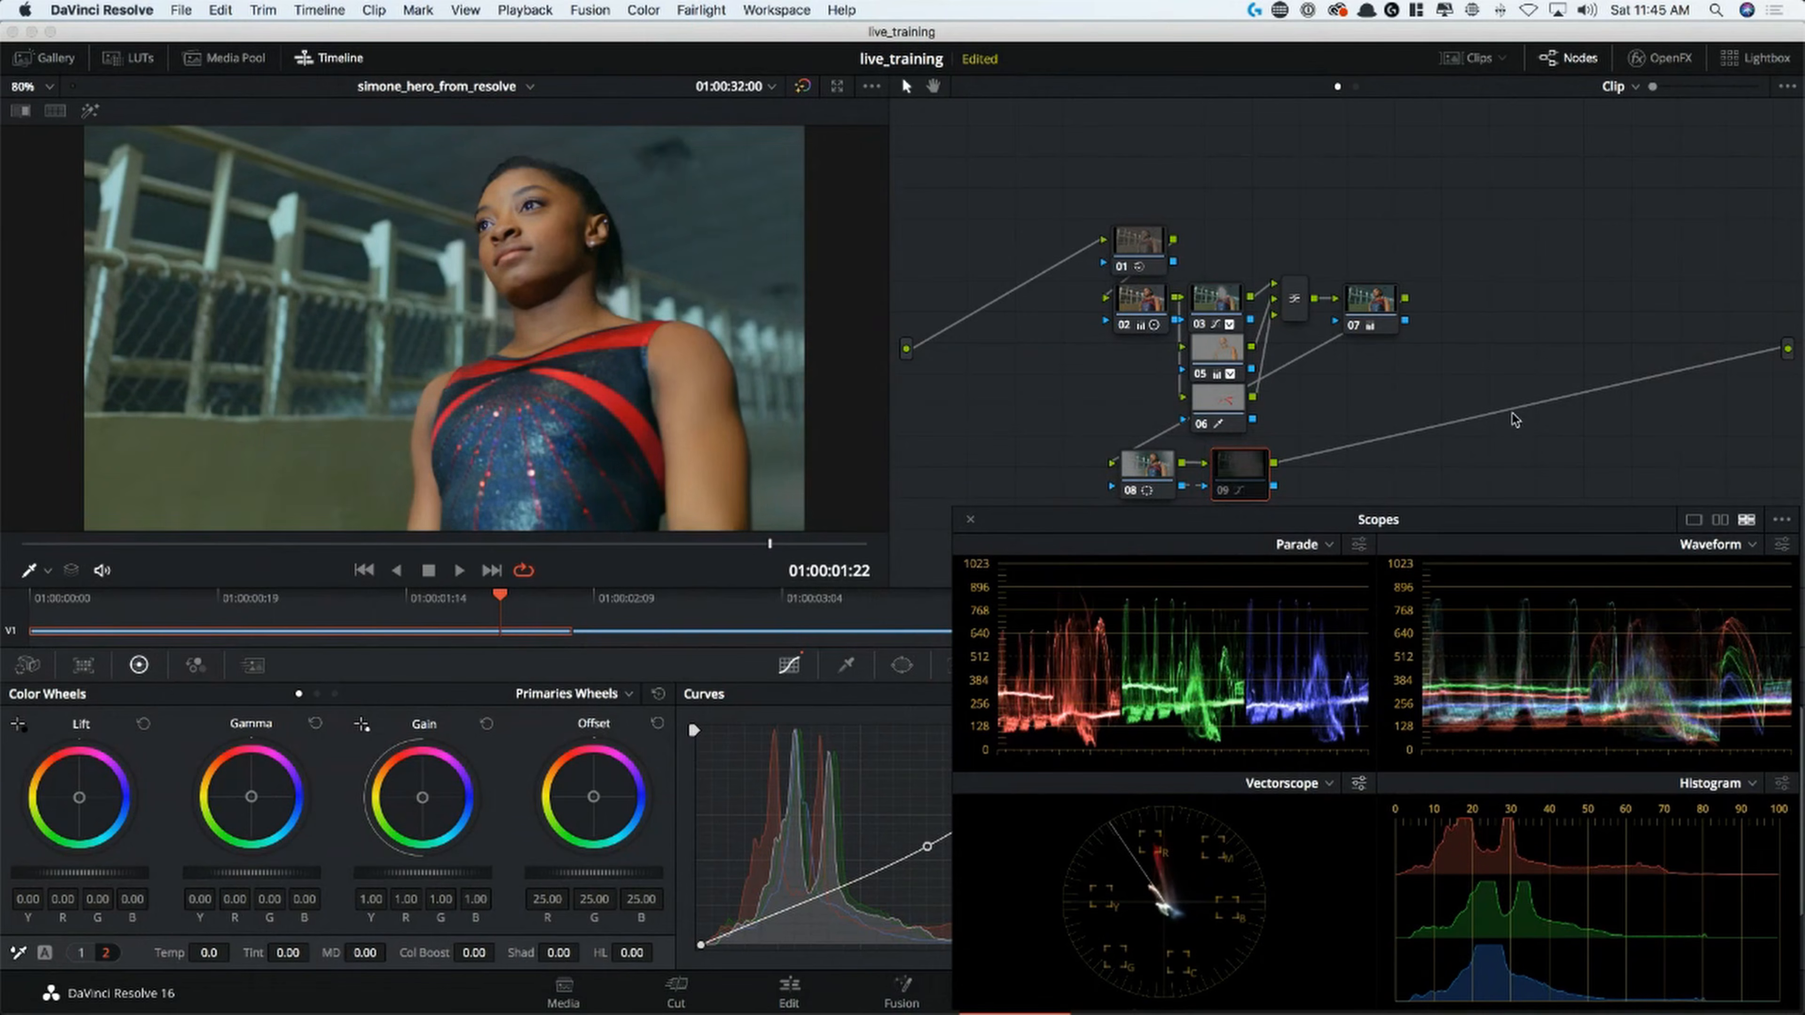
pyautogui.press('space')
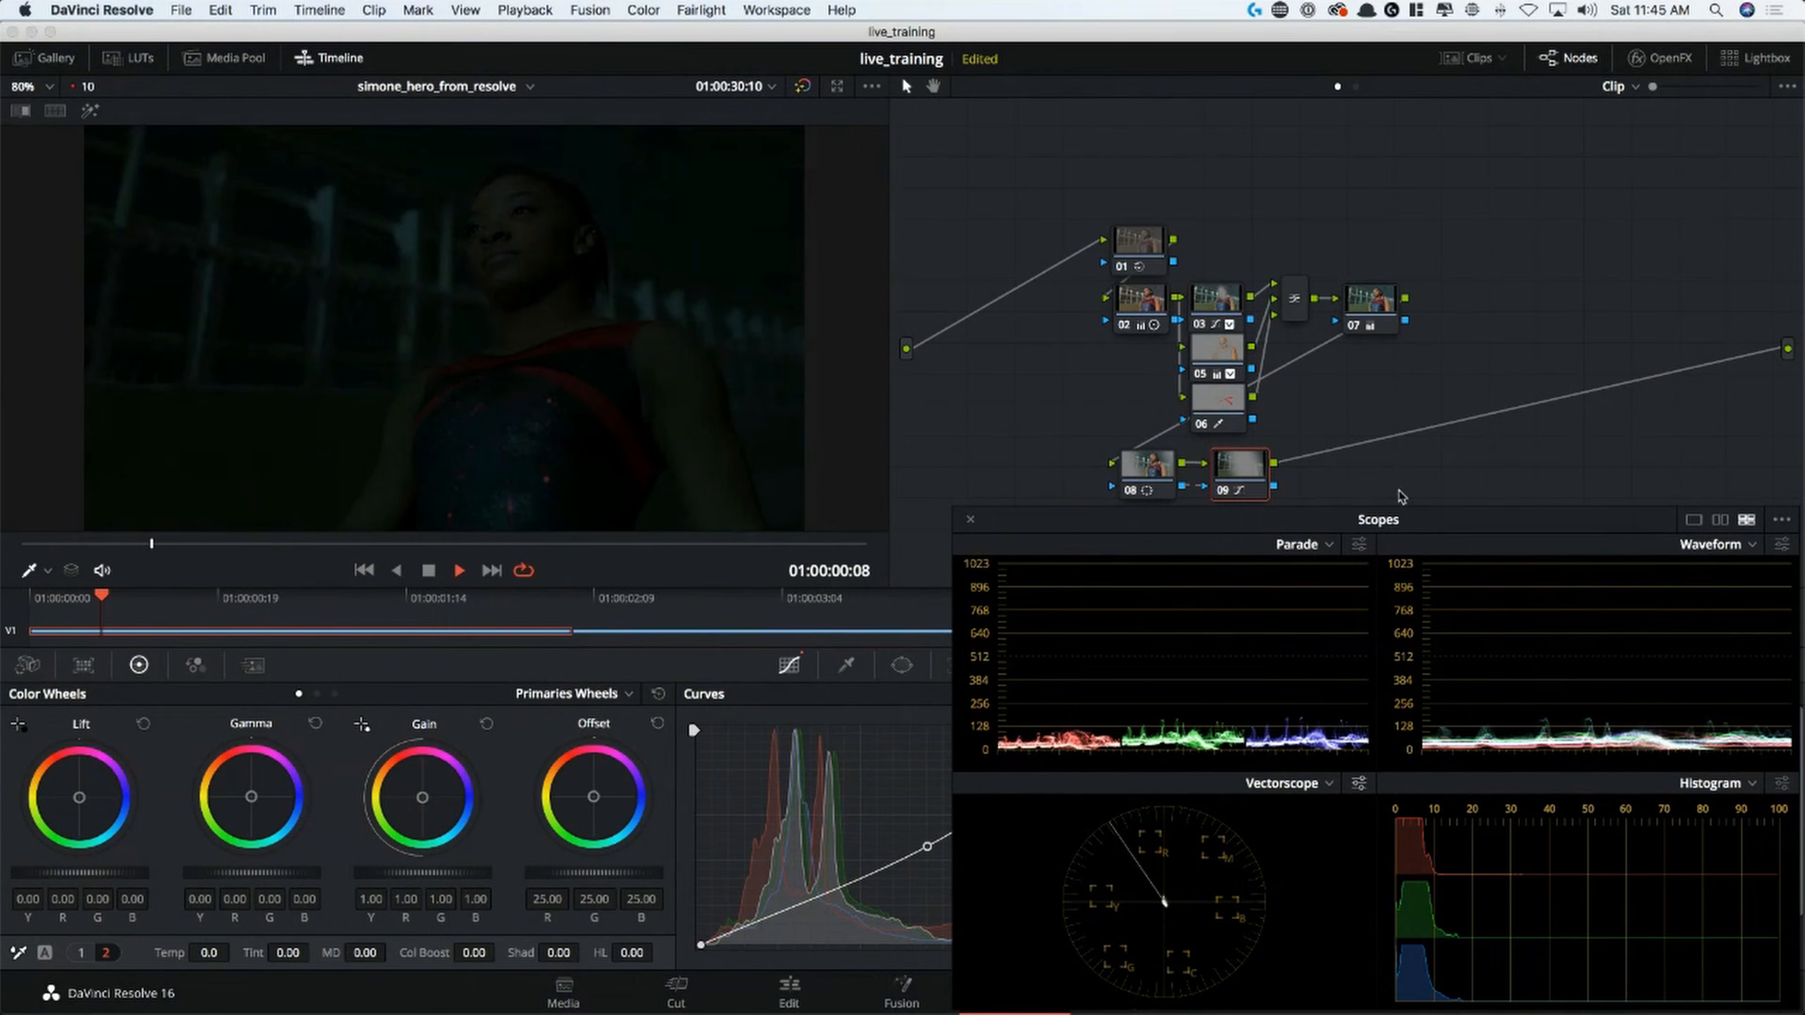
pyautogui.press('space')
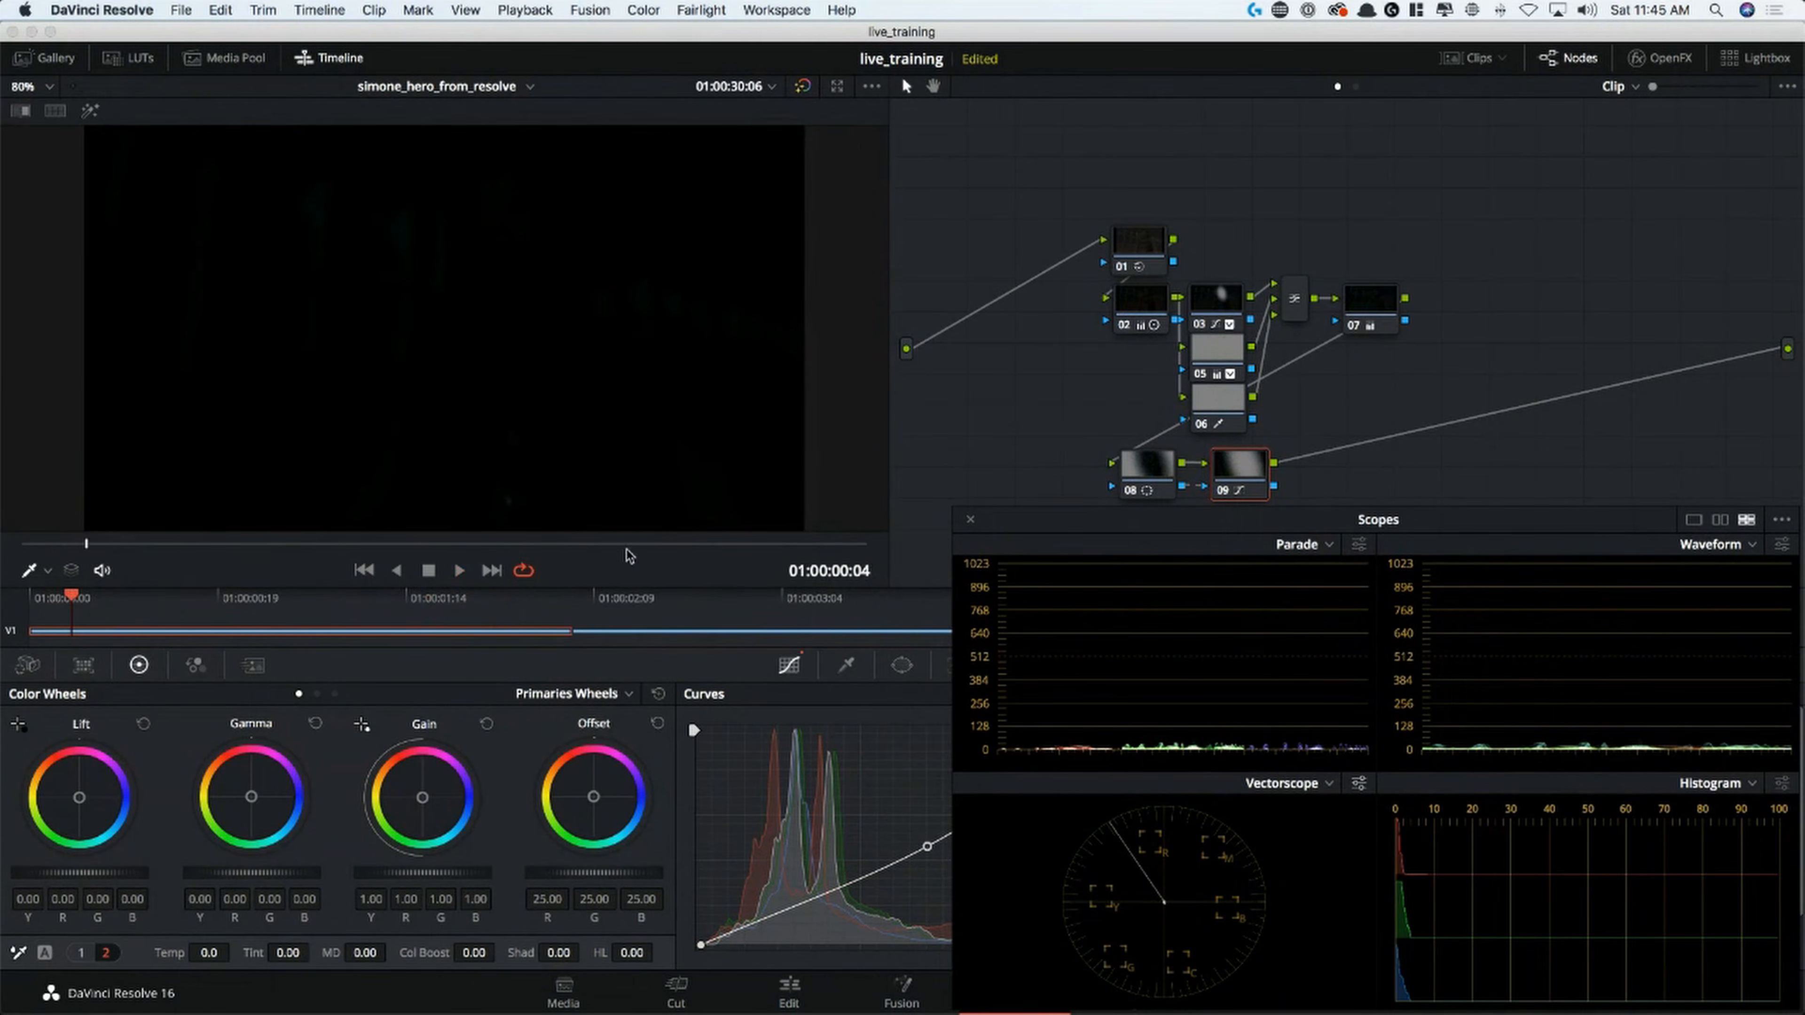
# Park the playhead at 01:00:01:21, add a serial node after node 09, and sharpen it with a linked Blur Radius of 0.47
pyautogui.click(751, 545)
pyautogui.hotkey('alt', 's')
pyautogui.moveTo(1270, 526); pyautogui.dragTo(1202, 135)
pyautogui.click(1014, 666)
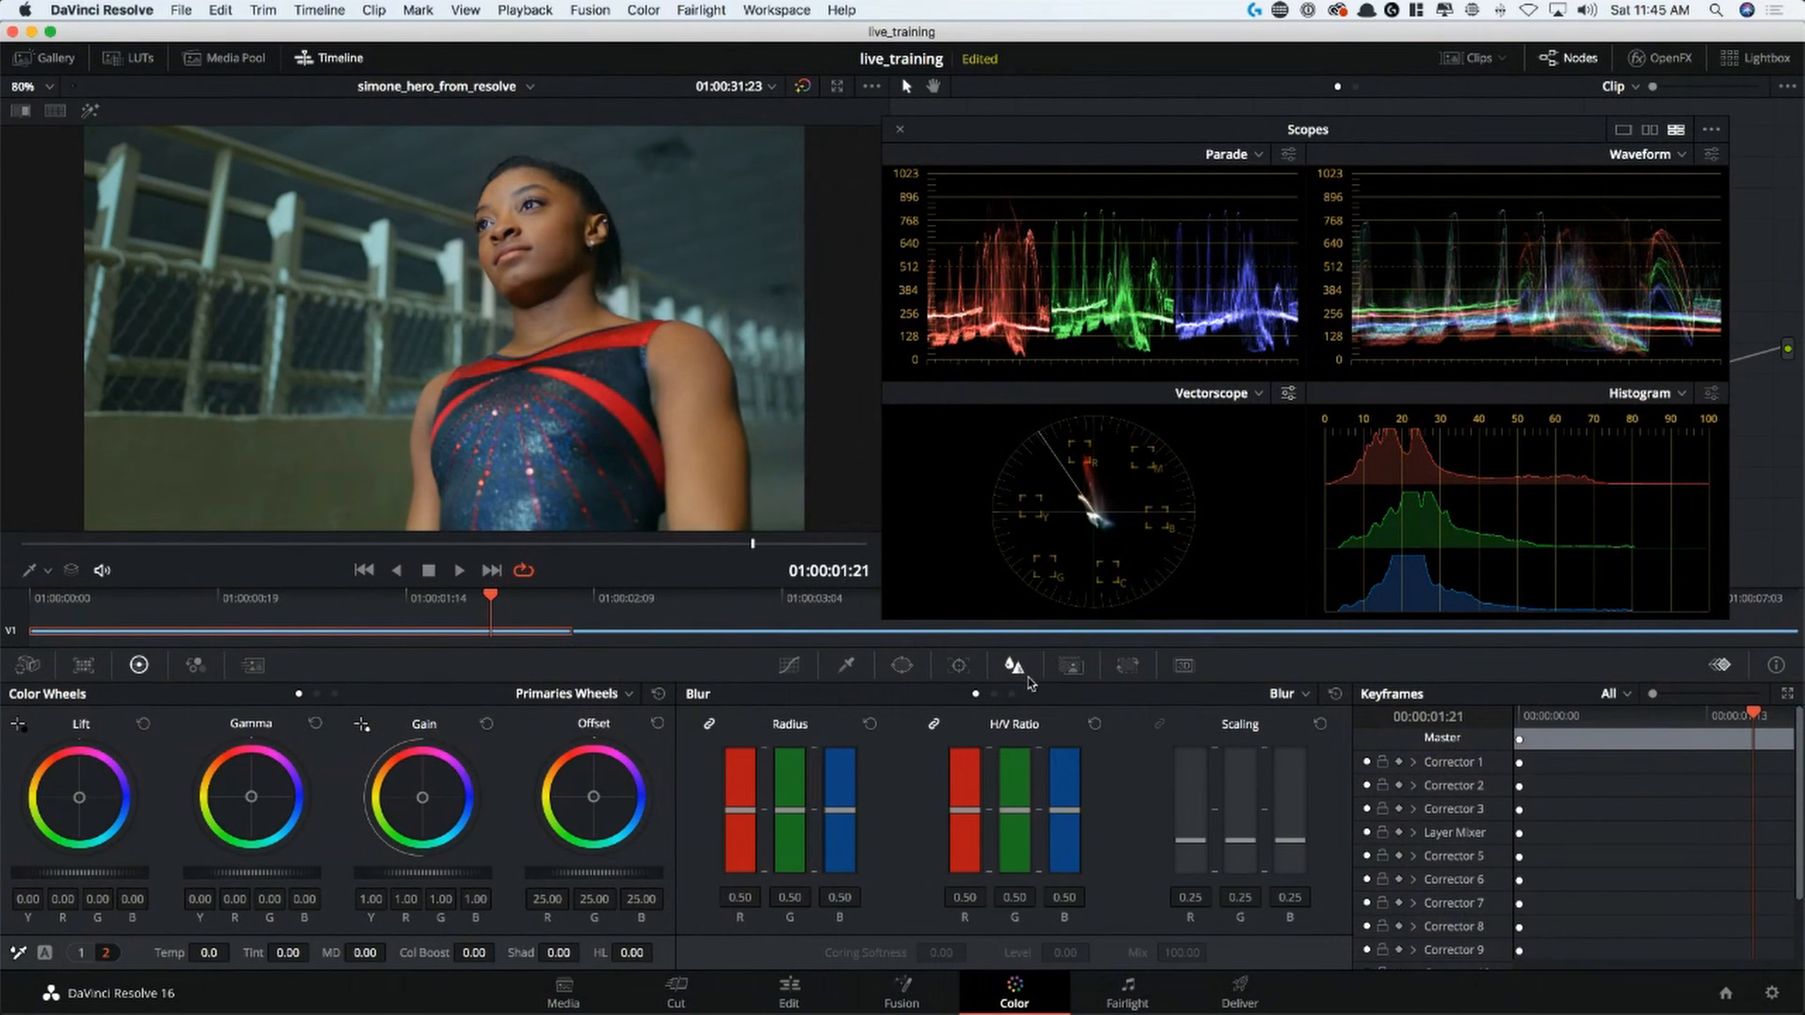
pyautogui.click(1012, 694)
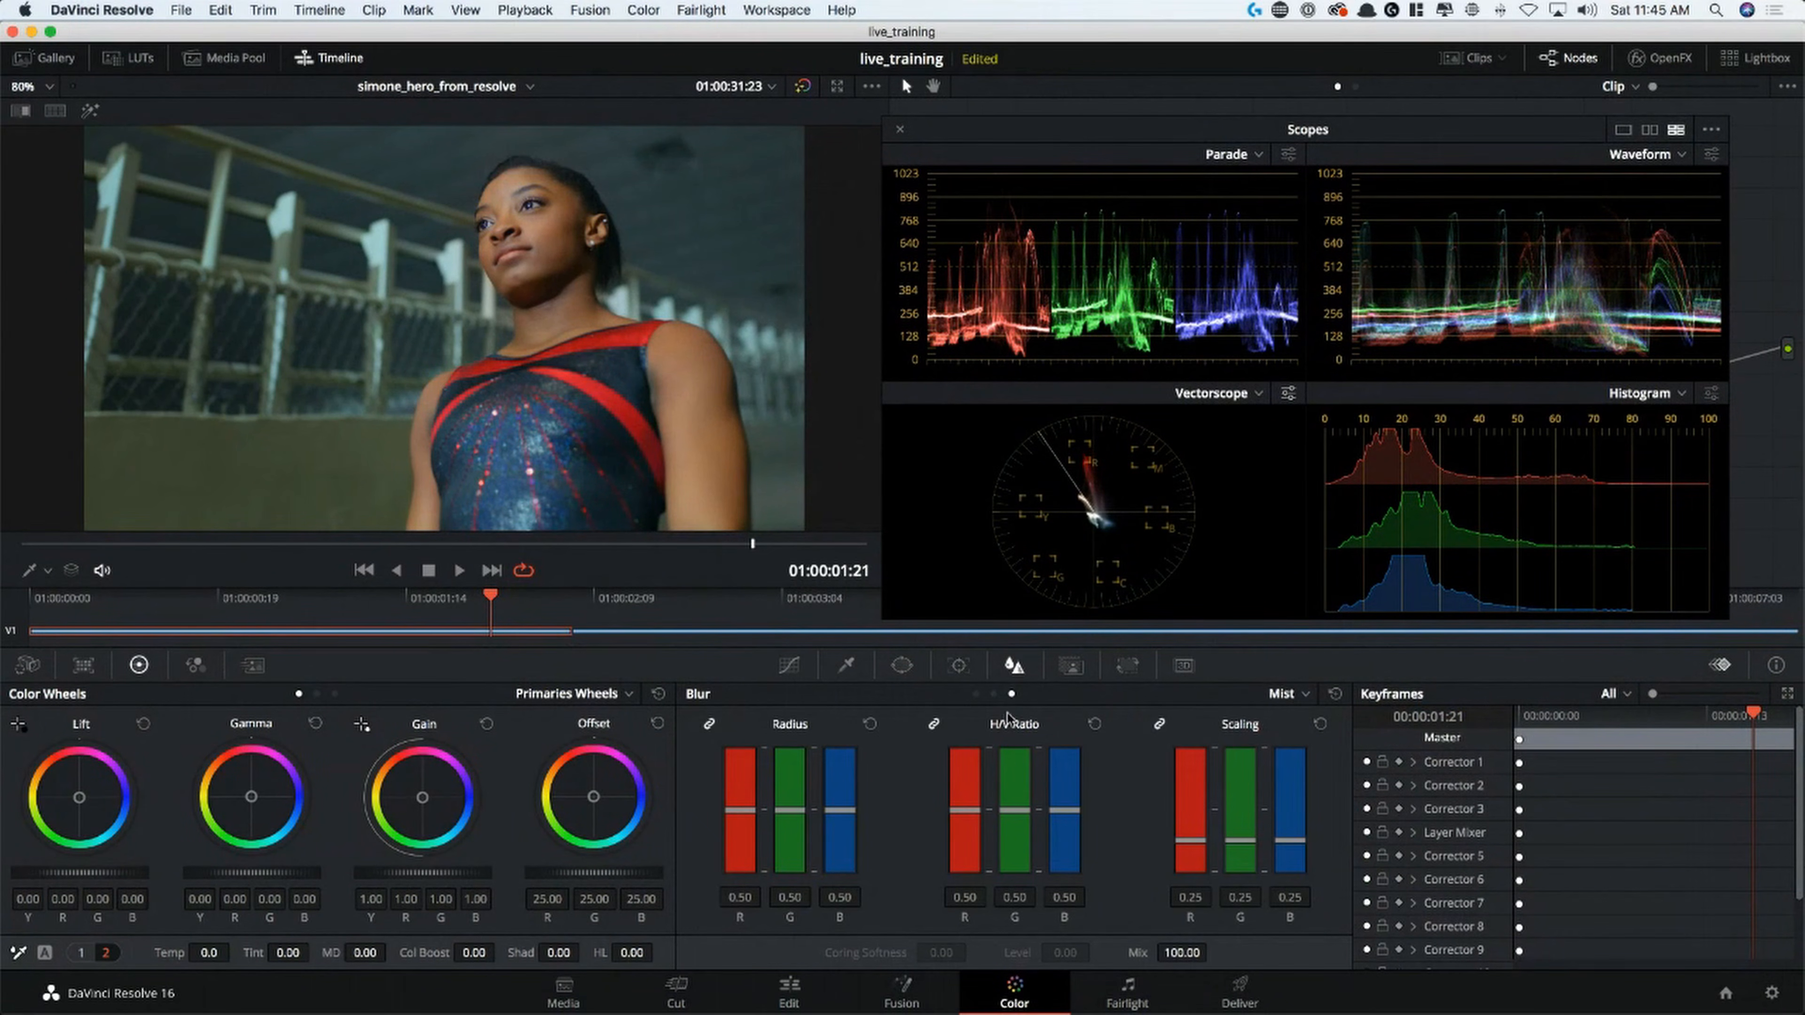
pyautogui.click(976, 694)
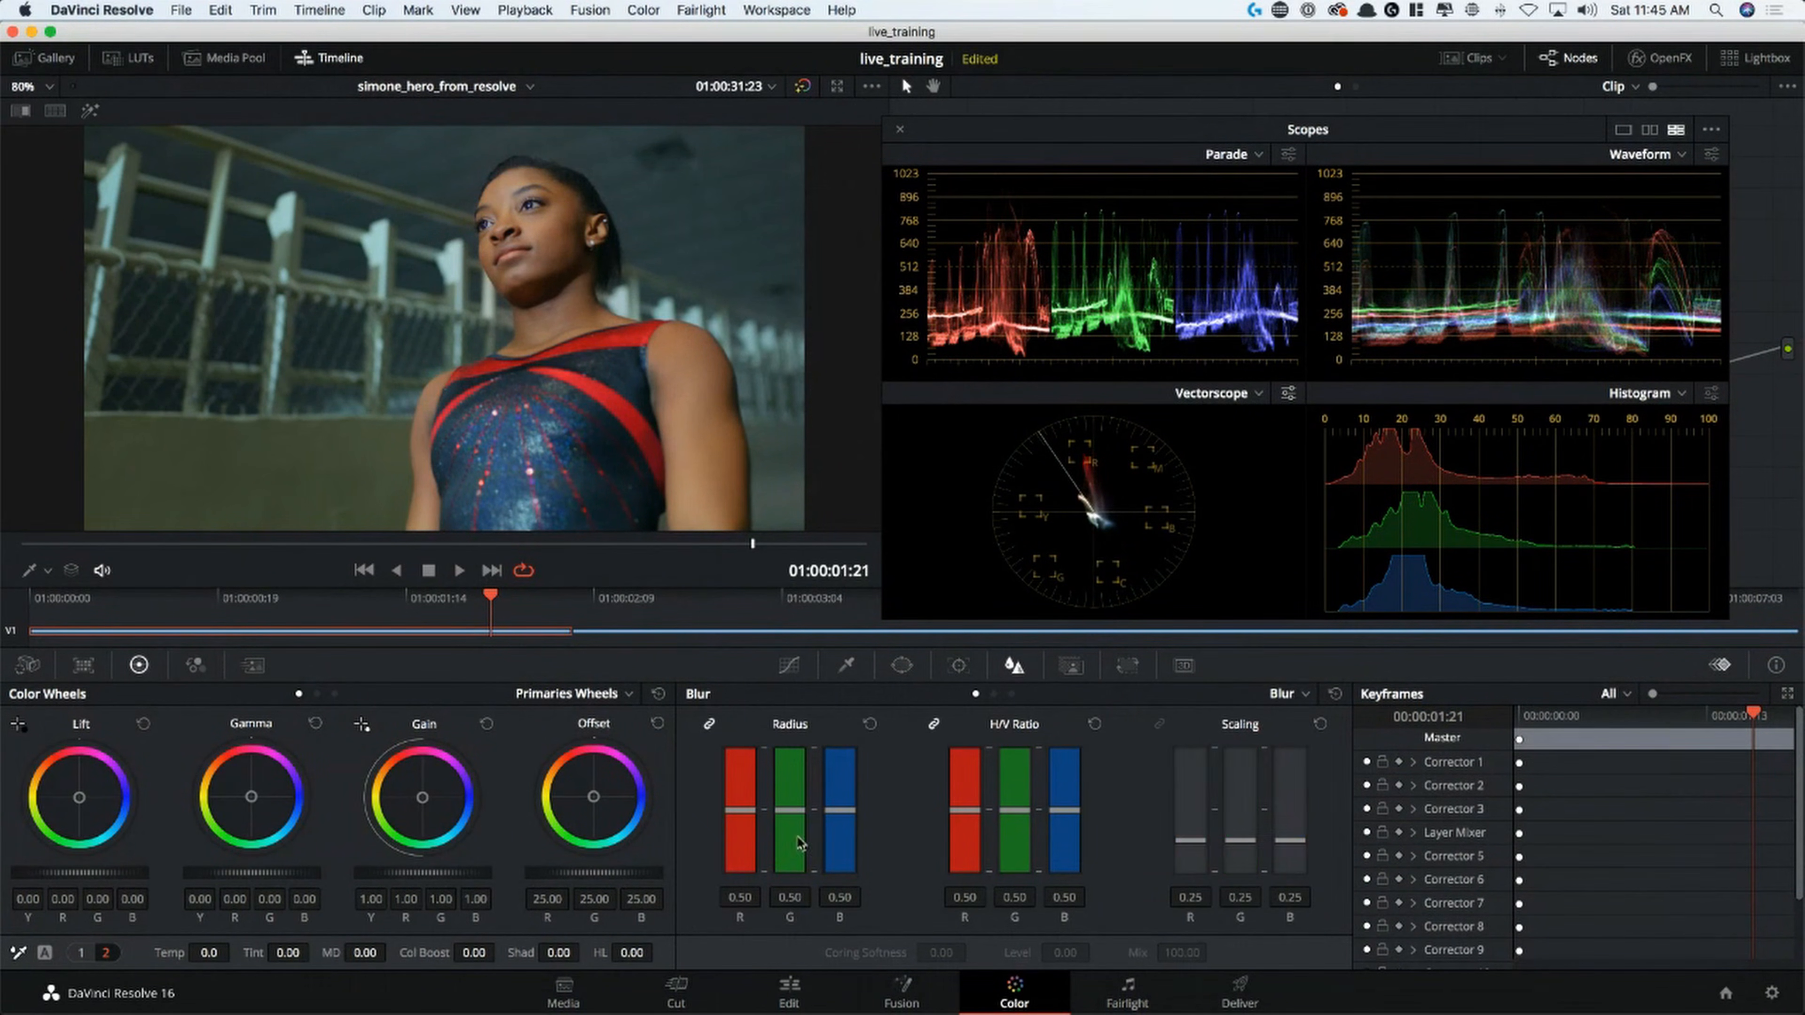
pyautogui.moveTo(745, 818); pyautogui.dragTo(771, 816)
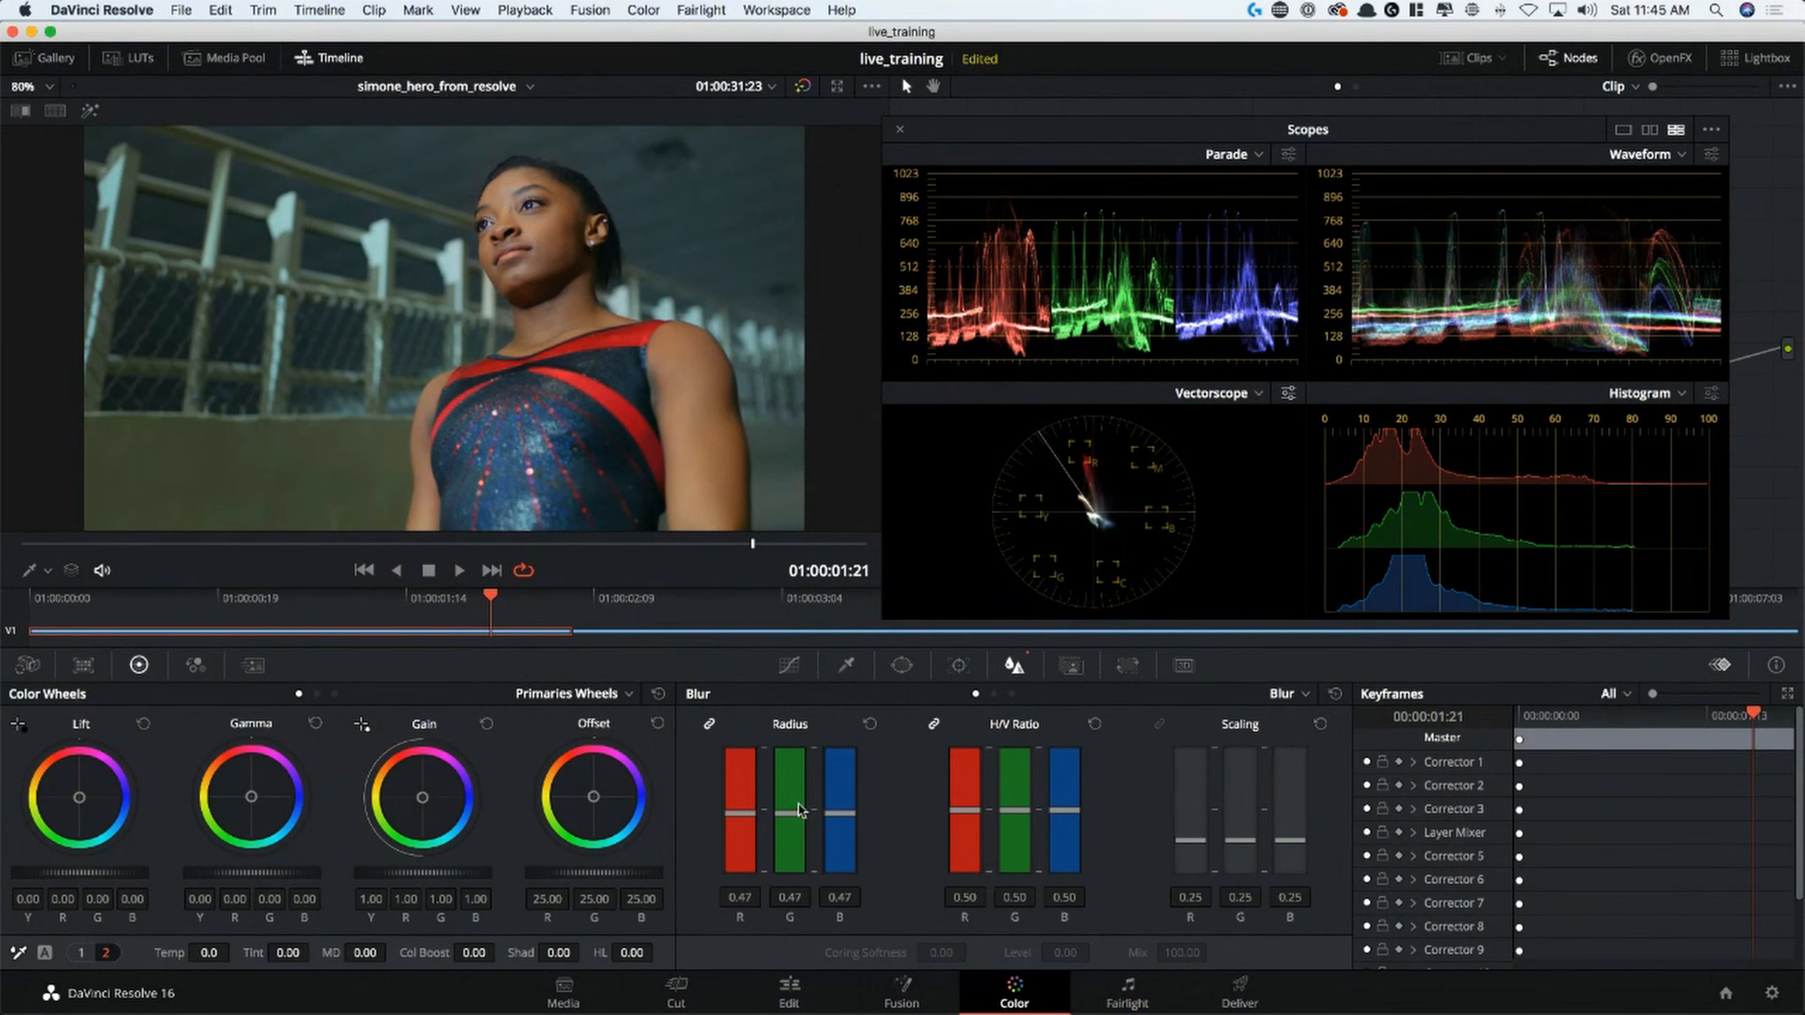
# Check the sharpening on the face in the enlarged viewer with the scopes out of the way
pyautogui.hotkey('alt', 'f')
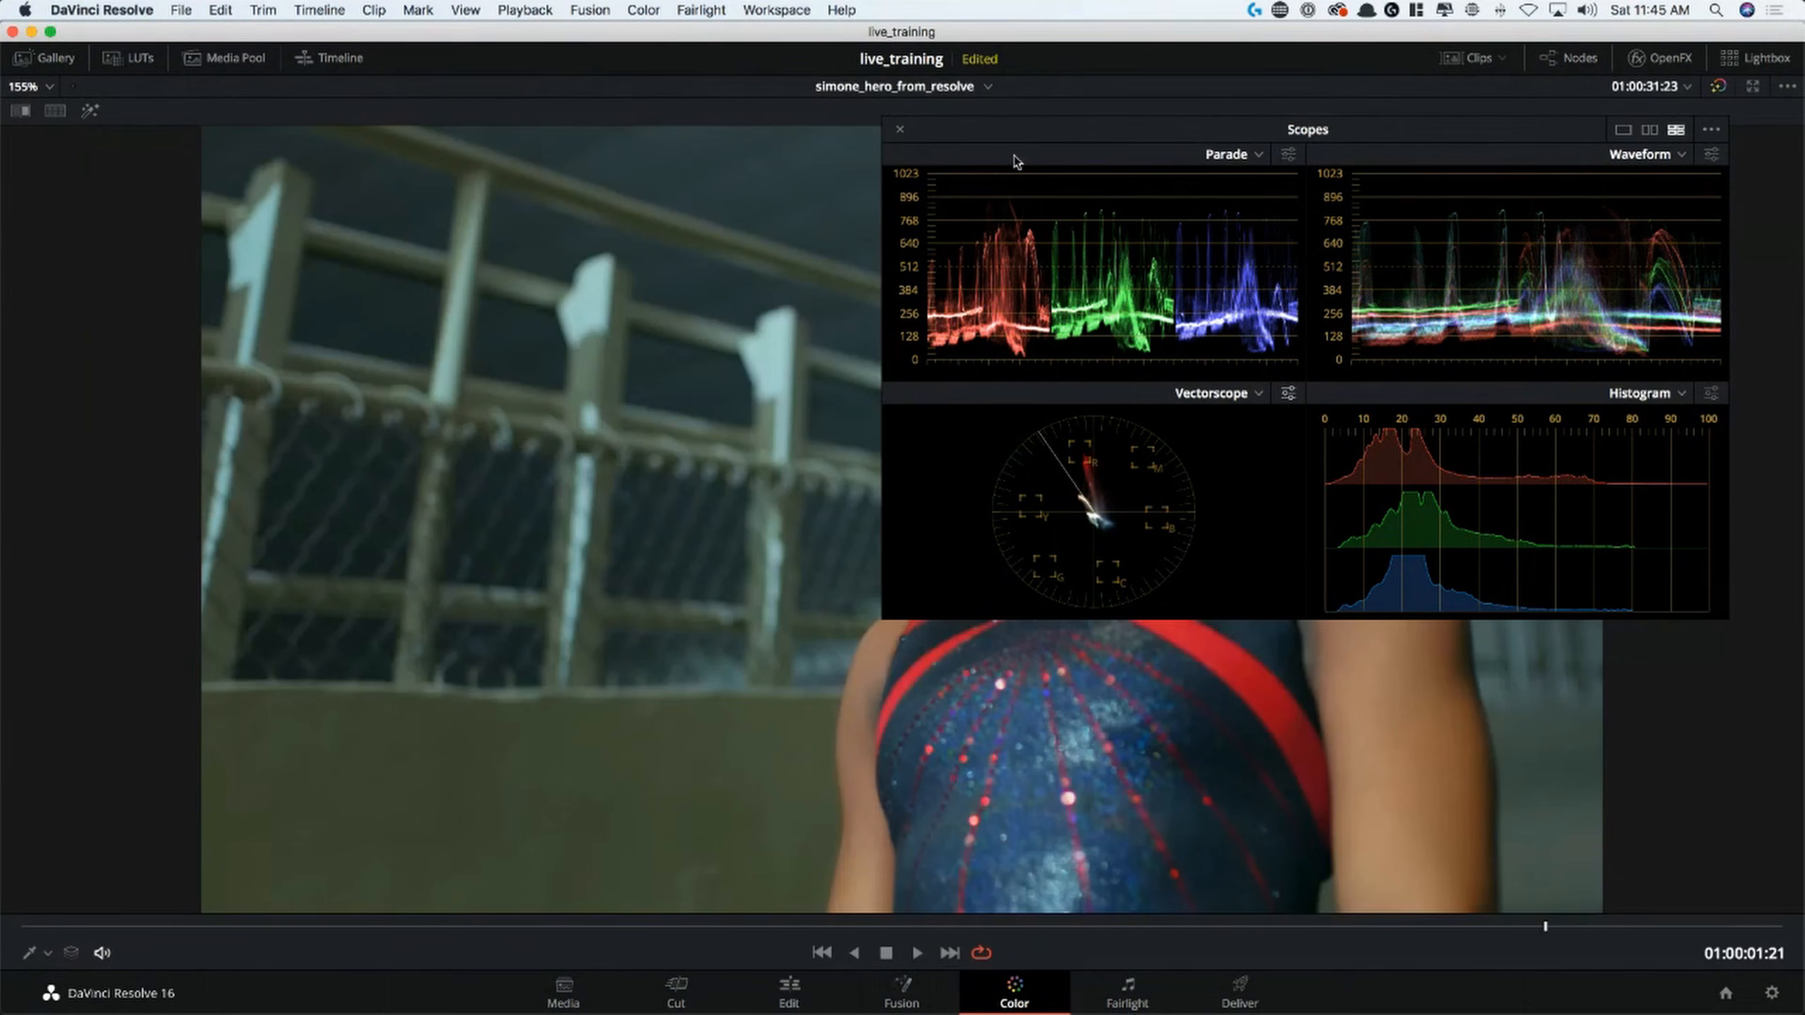
pyautogui.moveTo(1042, 129); pyautogui.dragTo(1159, 726)
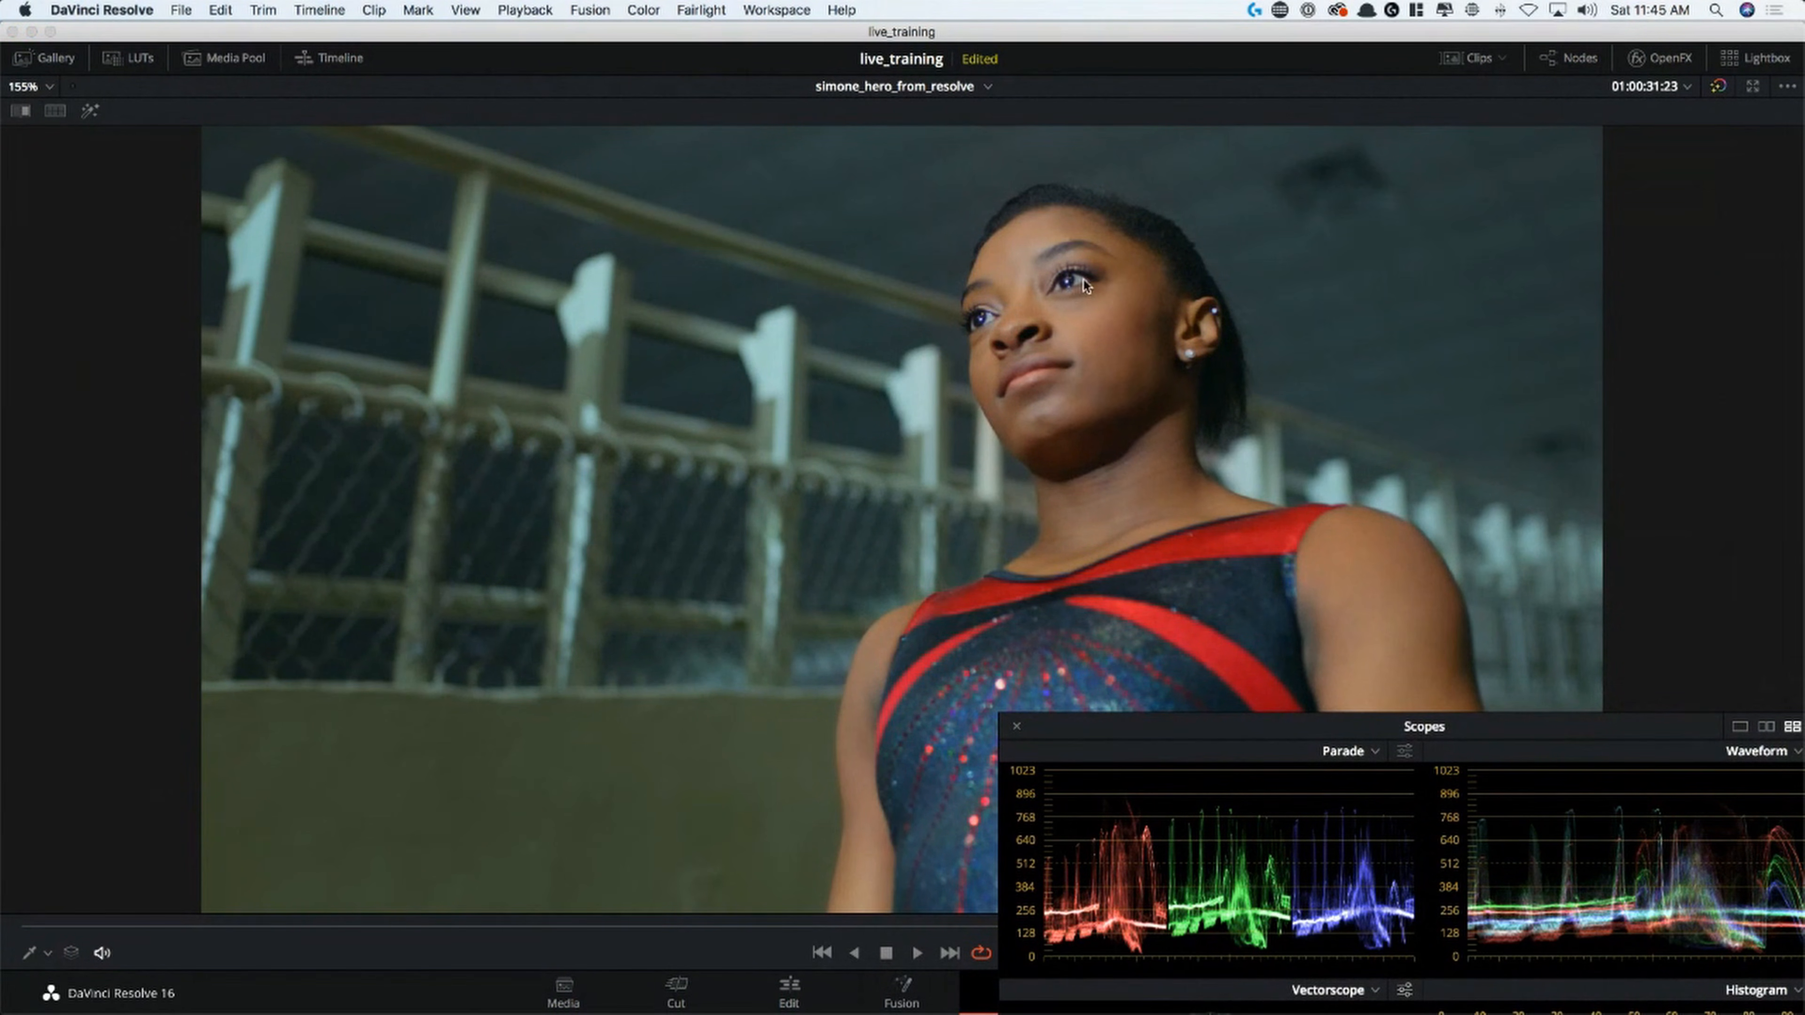
pyautogui.hotkey('alt', 'f')
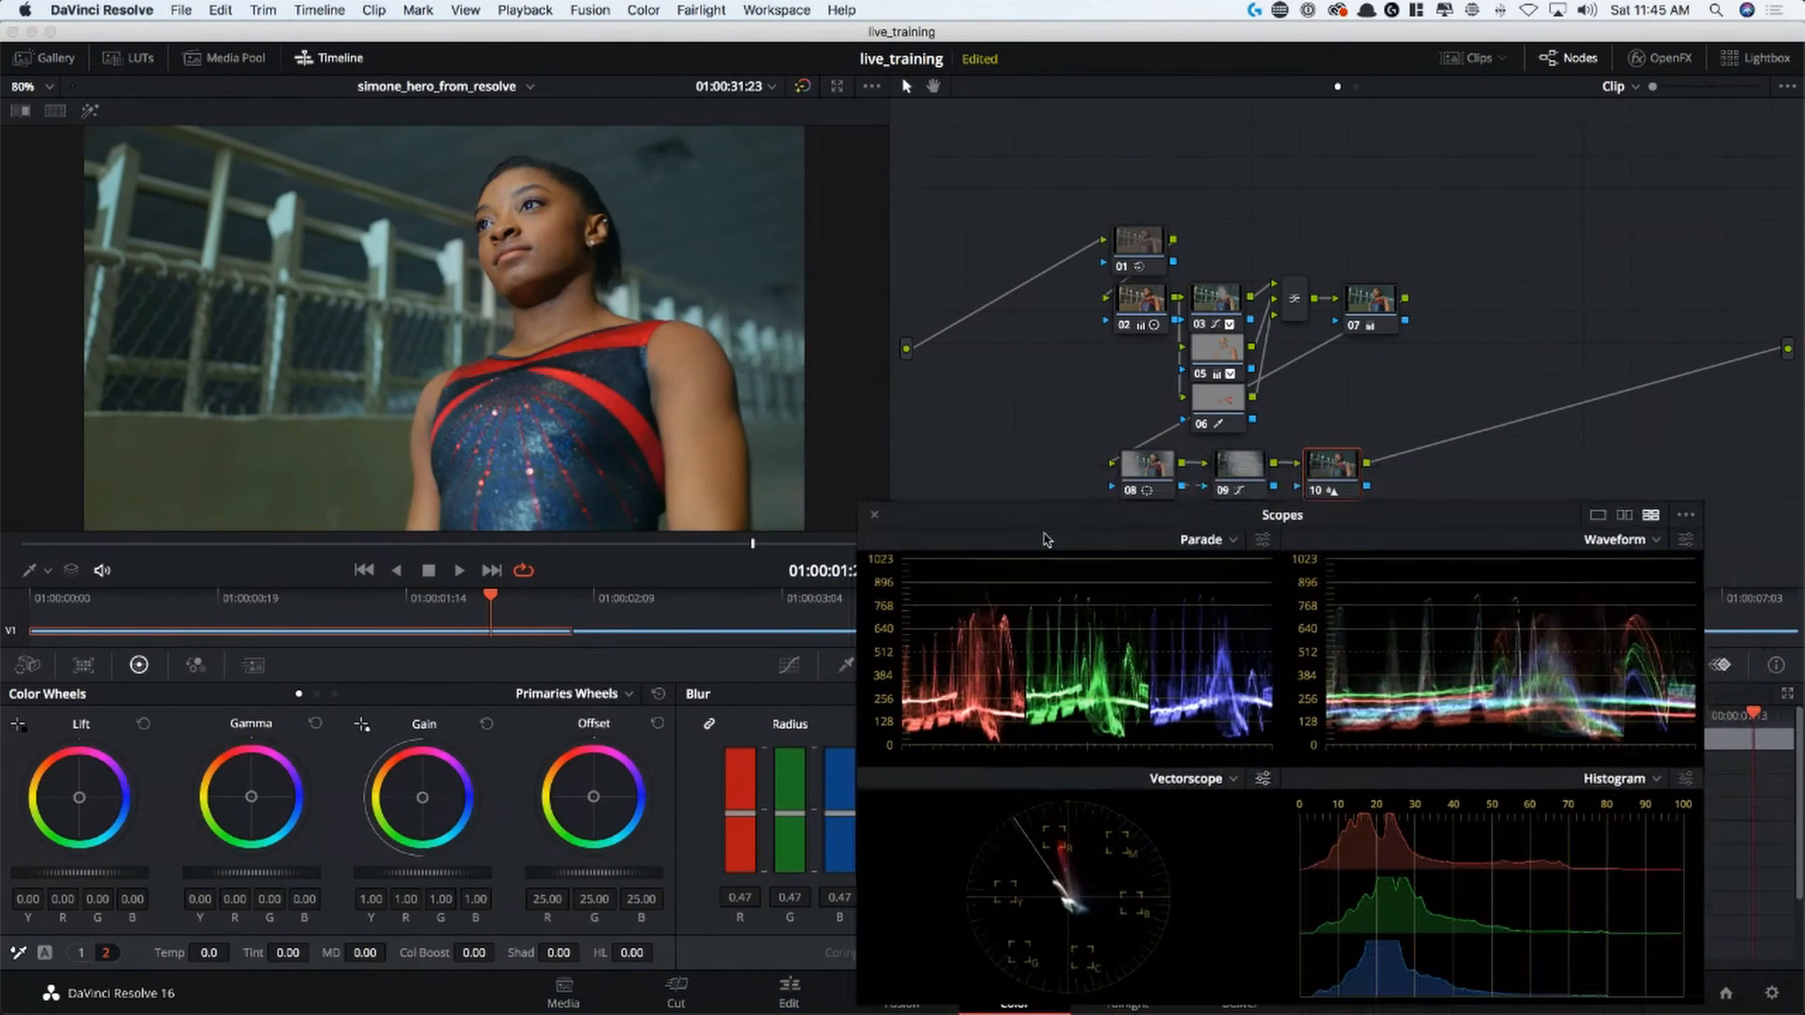
# Add a serial node after node 10 and apply the Film Grain effect to it
pyautogui.hotkey('alt', 's')
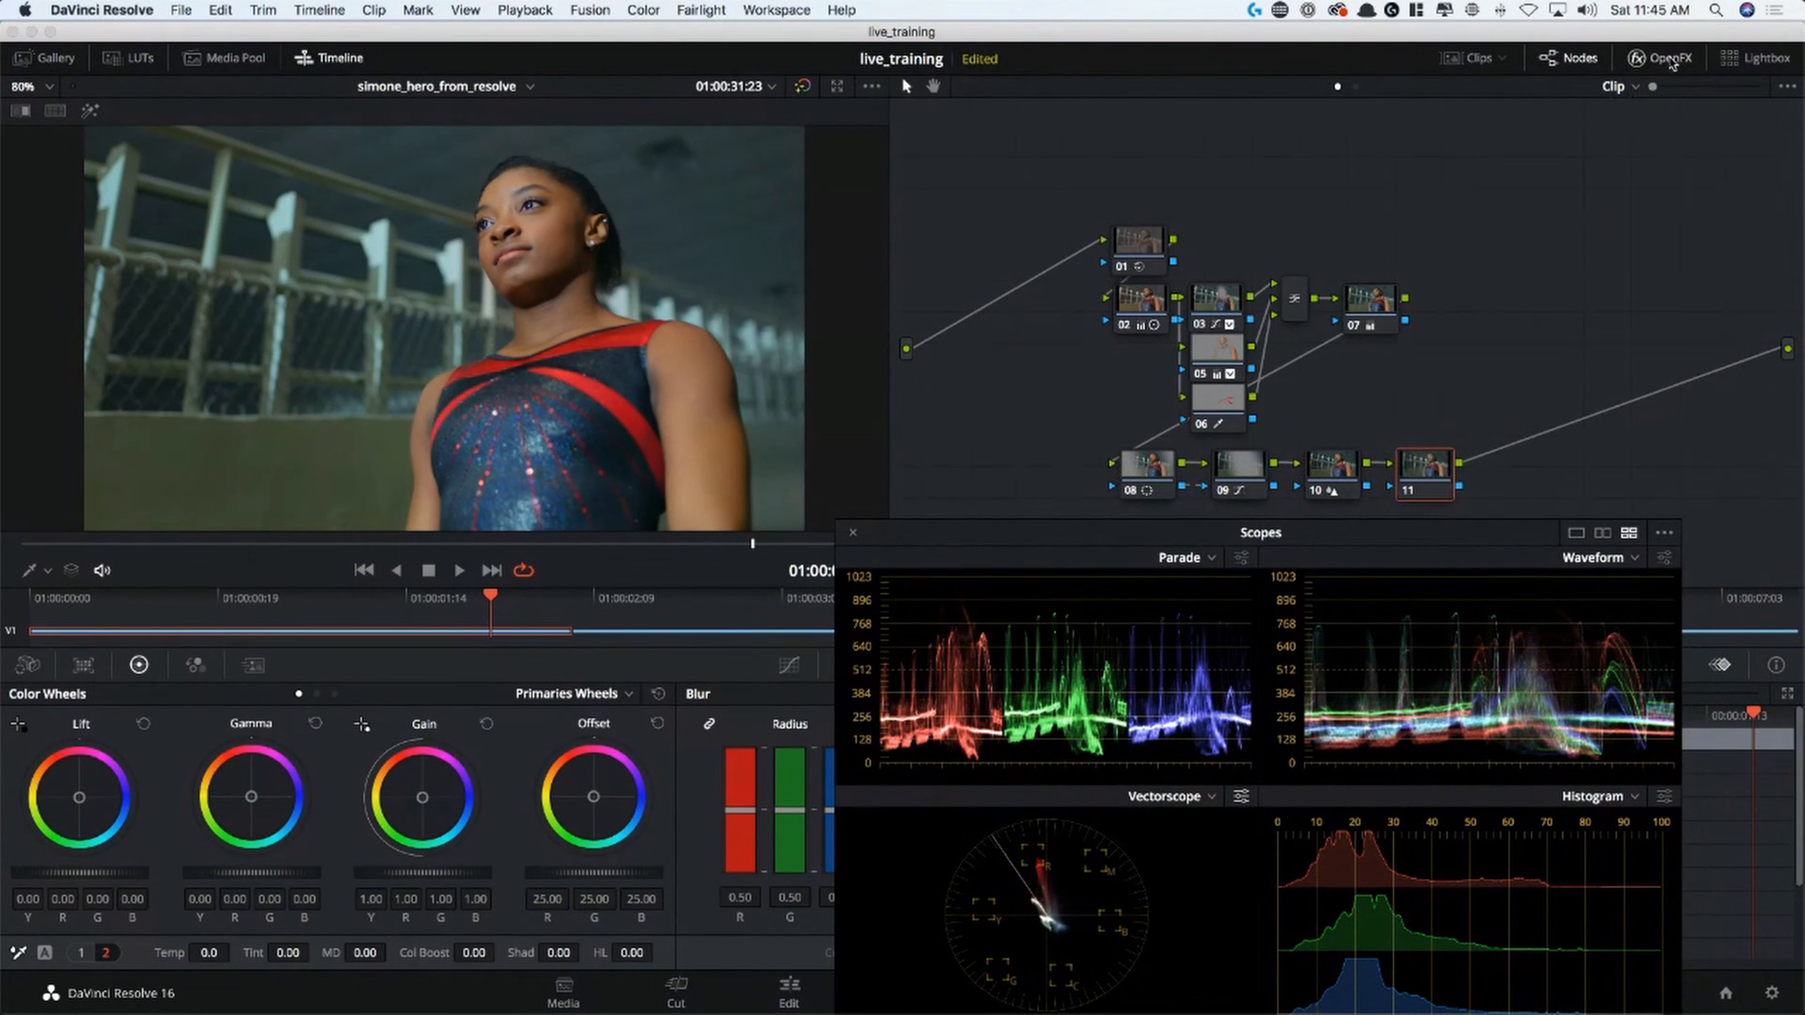
pyautogui.click(1660, 58)
pyautogui.click(1752, 86)
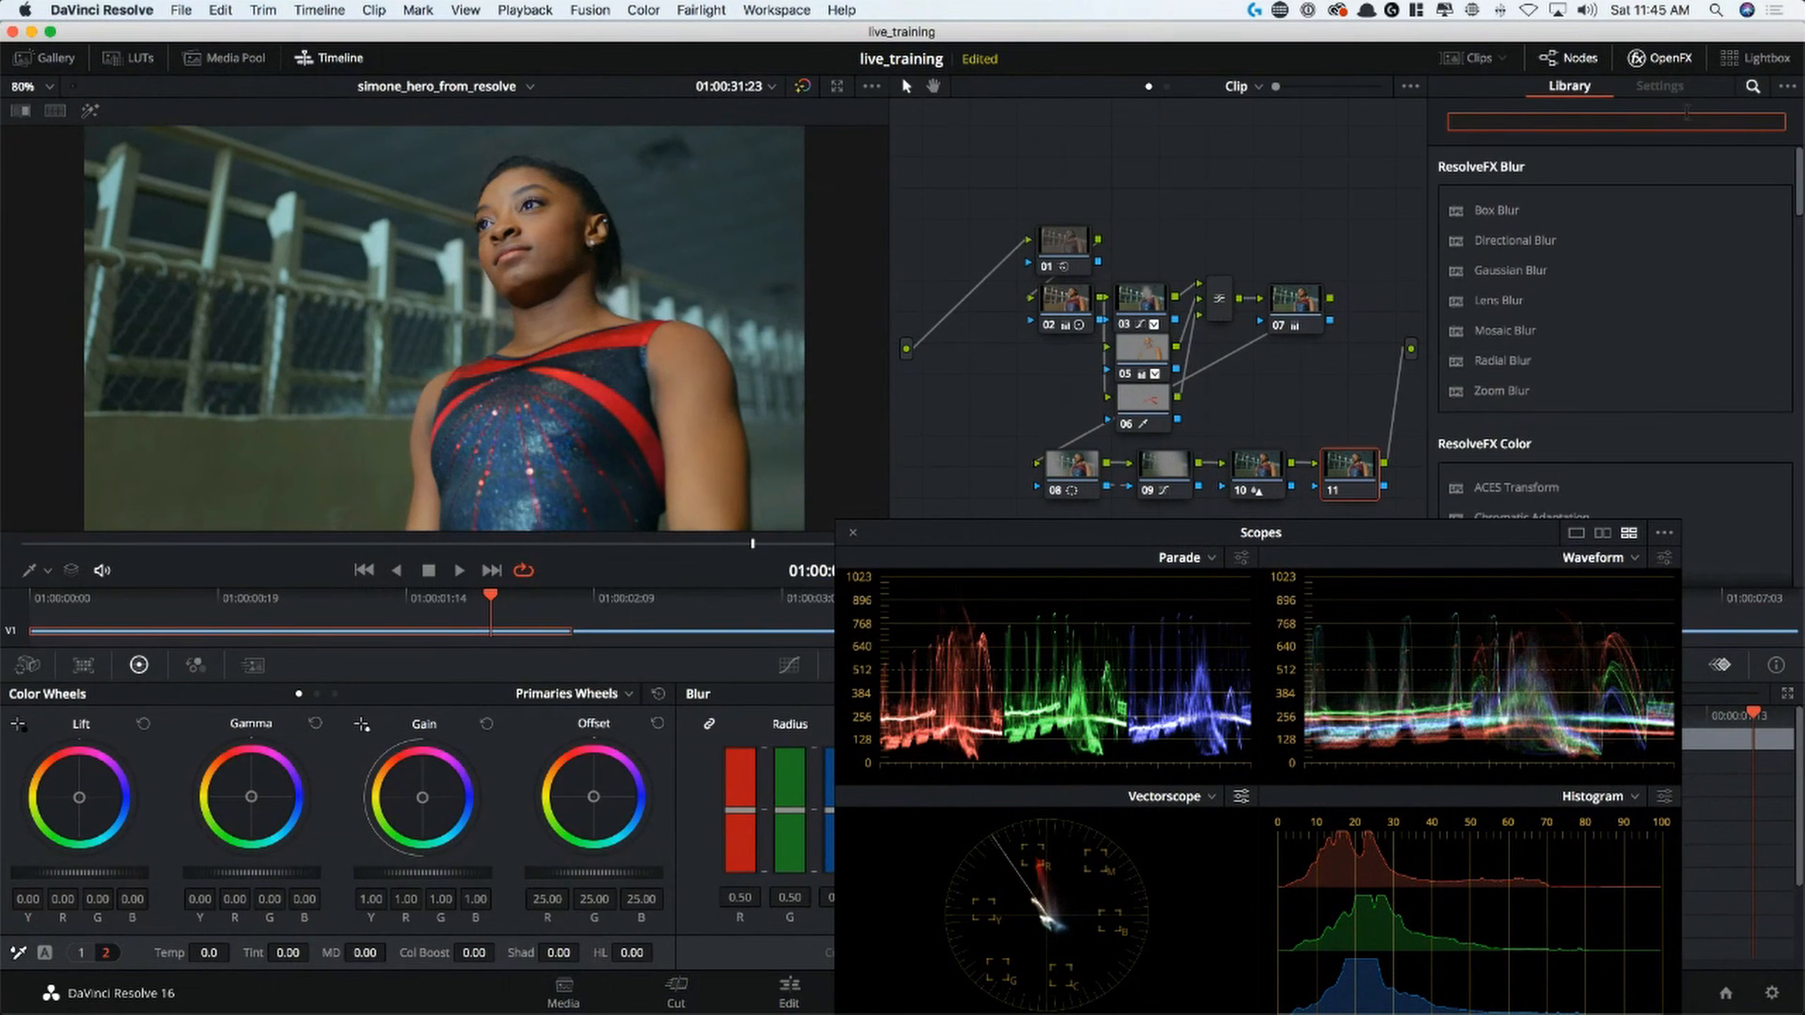
pyautogui.write('gra')
pyautogui.moveTo(1499, 211); pyautogui.dragTo(1352, 491)
# Choose the 35mm 400T film grain preset and raise Grain Strength to 0.408
pyautogui.click(1648, 205)
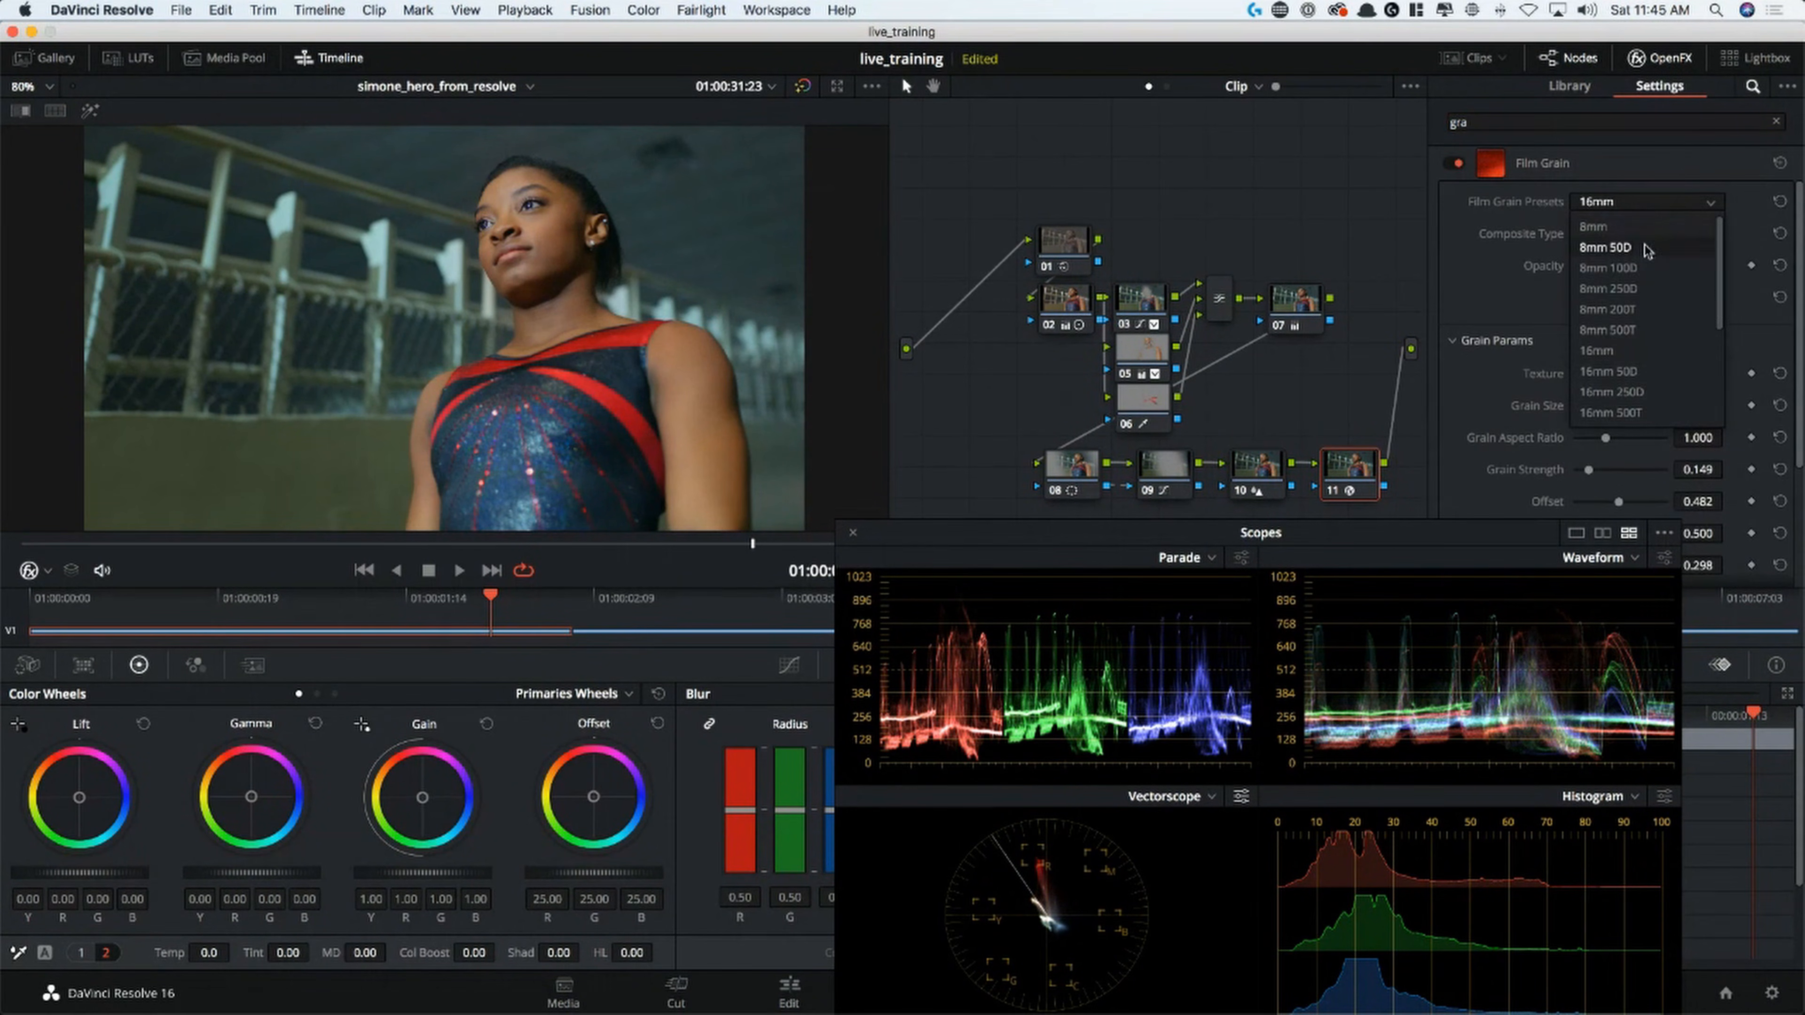
pyautogui.scroll(-5, 1720, 291)
pyautogui.click(1628, 372)
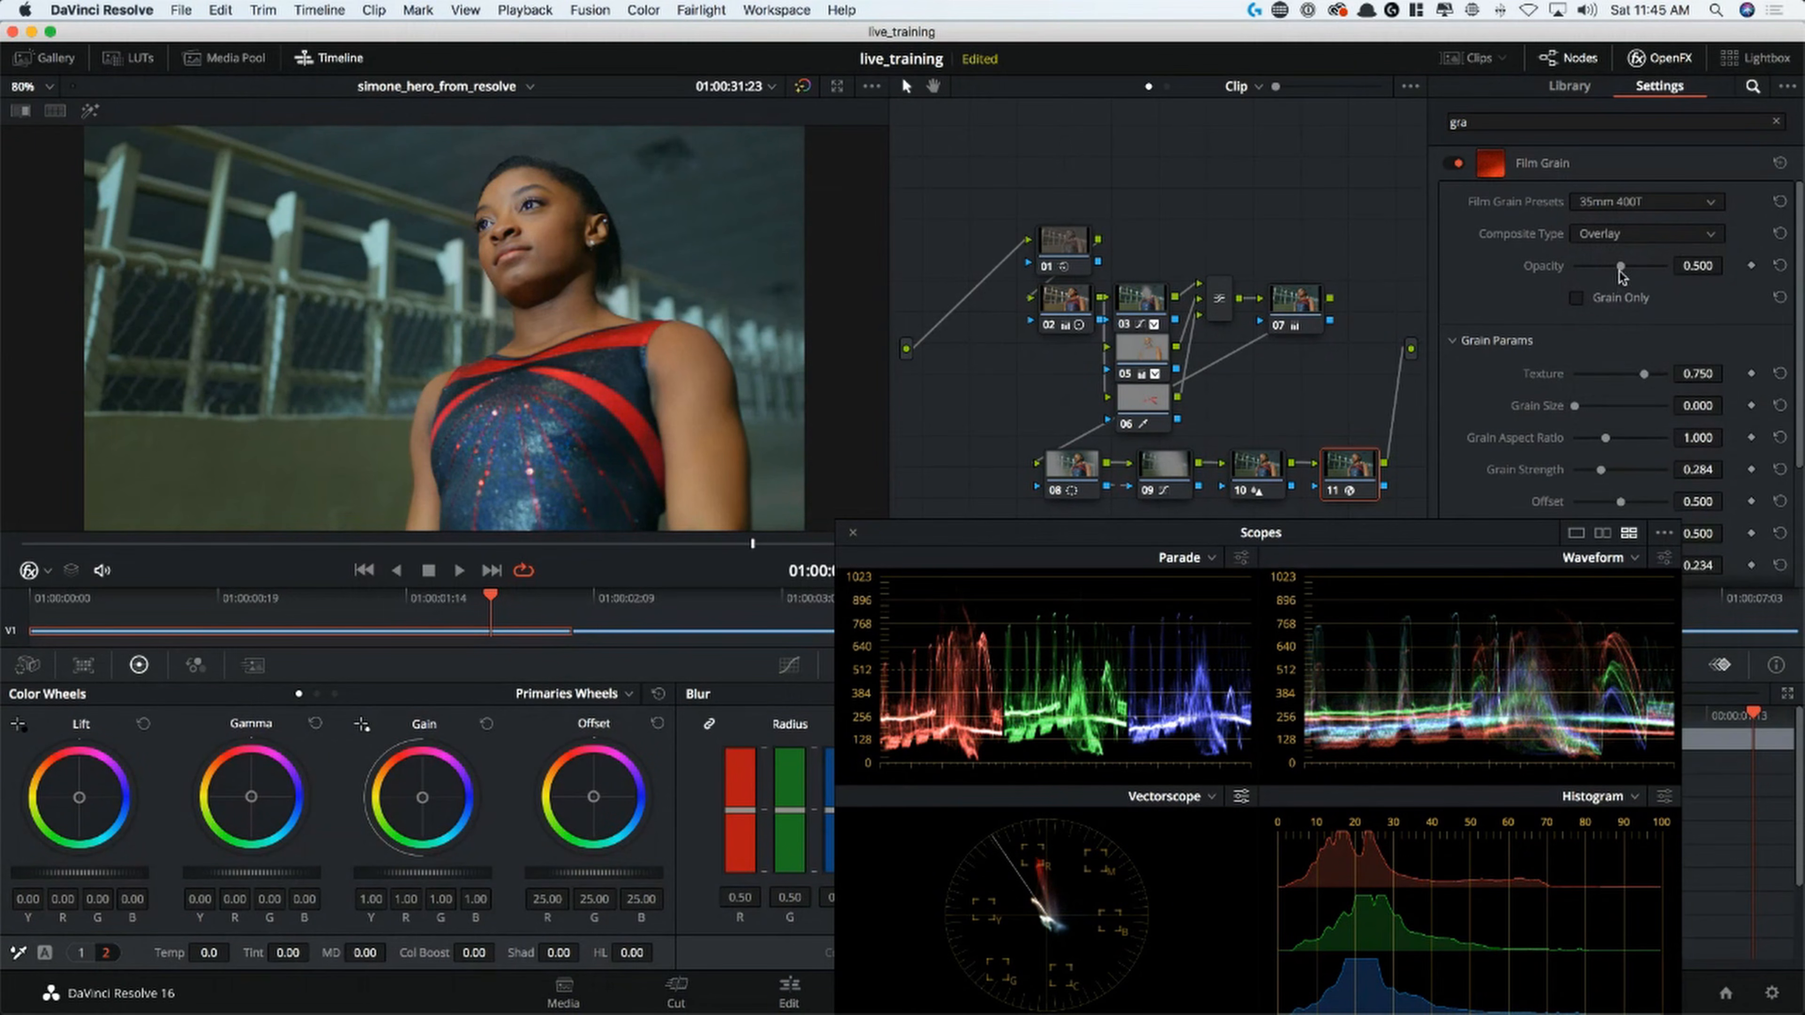
pyautogui.moveTo(1609, 473); pyautogui.dragTo(1613, 474)
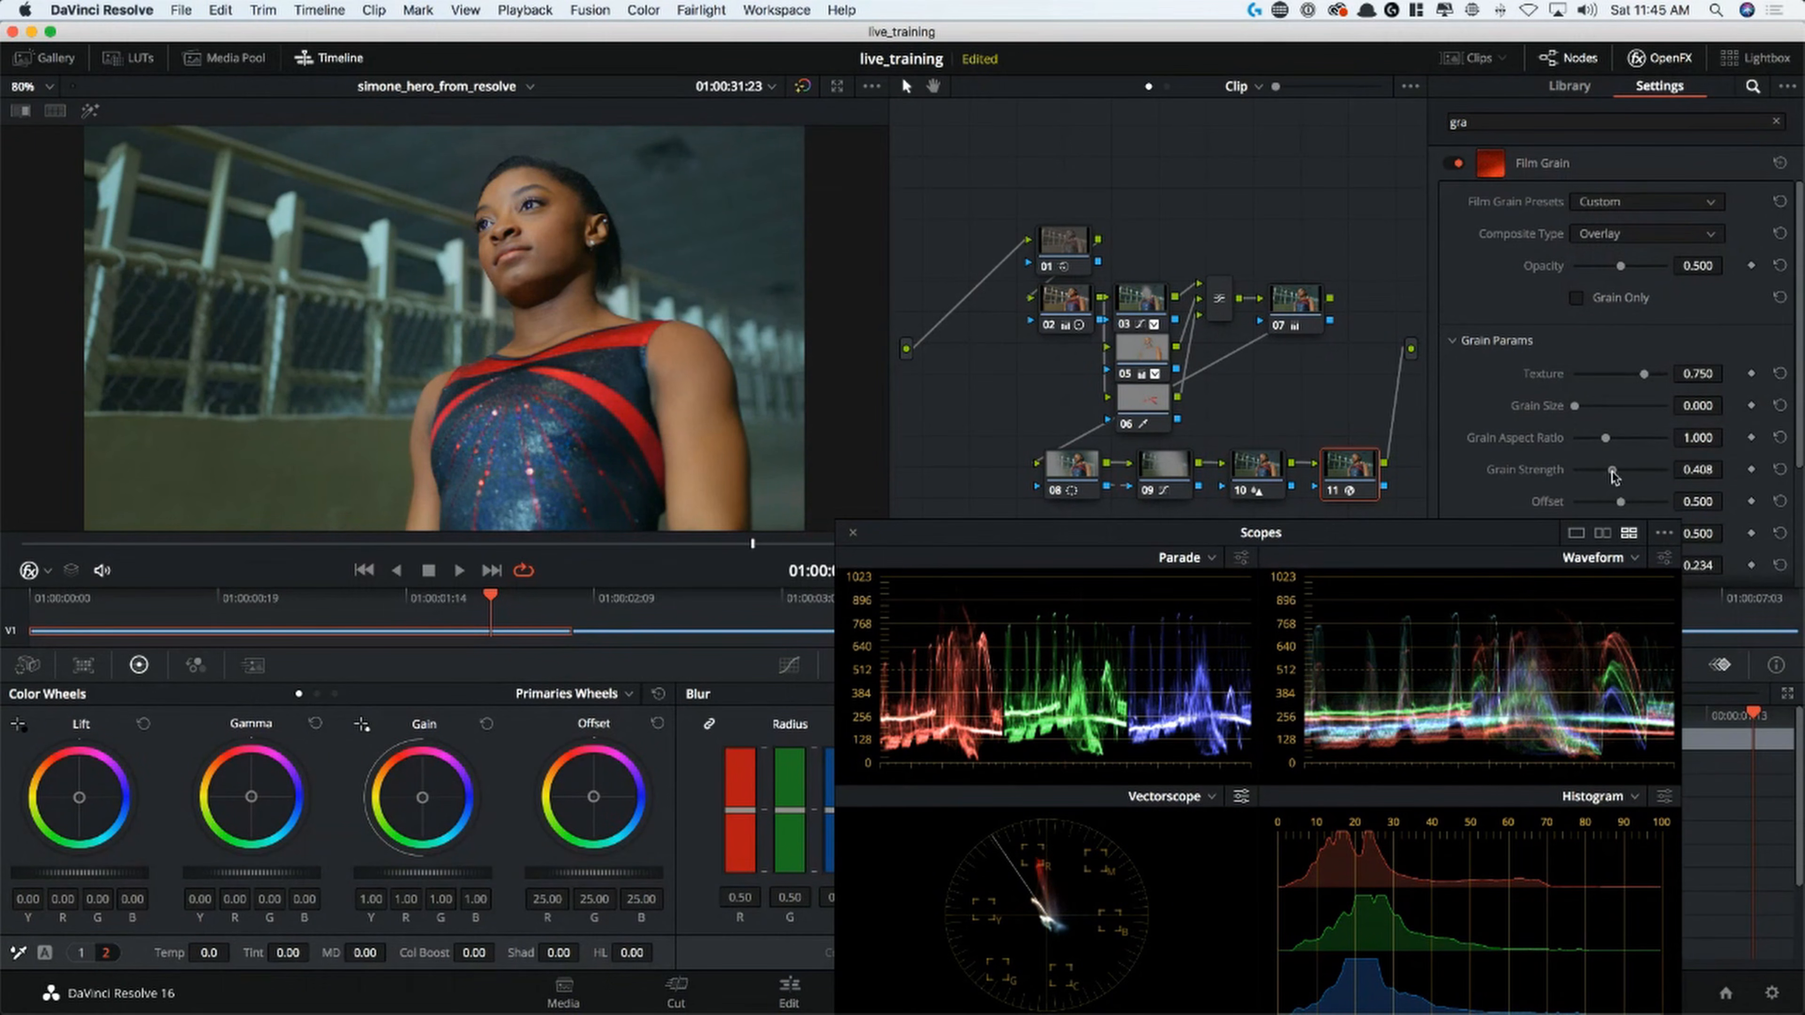
# Examine the grain in the enlarged viewer, return to the normal layout, and switch off node 11
pyautogui.hotkey('alt', 'f')
pyautogui.moveTo(1020, 536); pyautogui.dragTo(1086, 699)
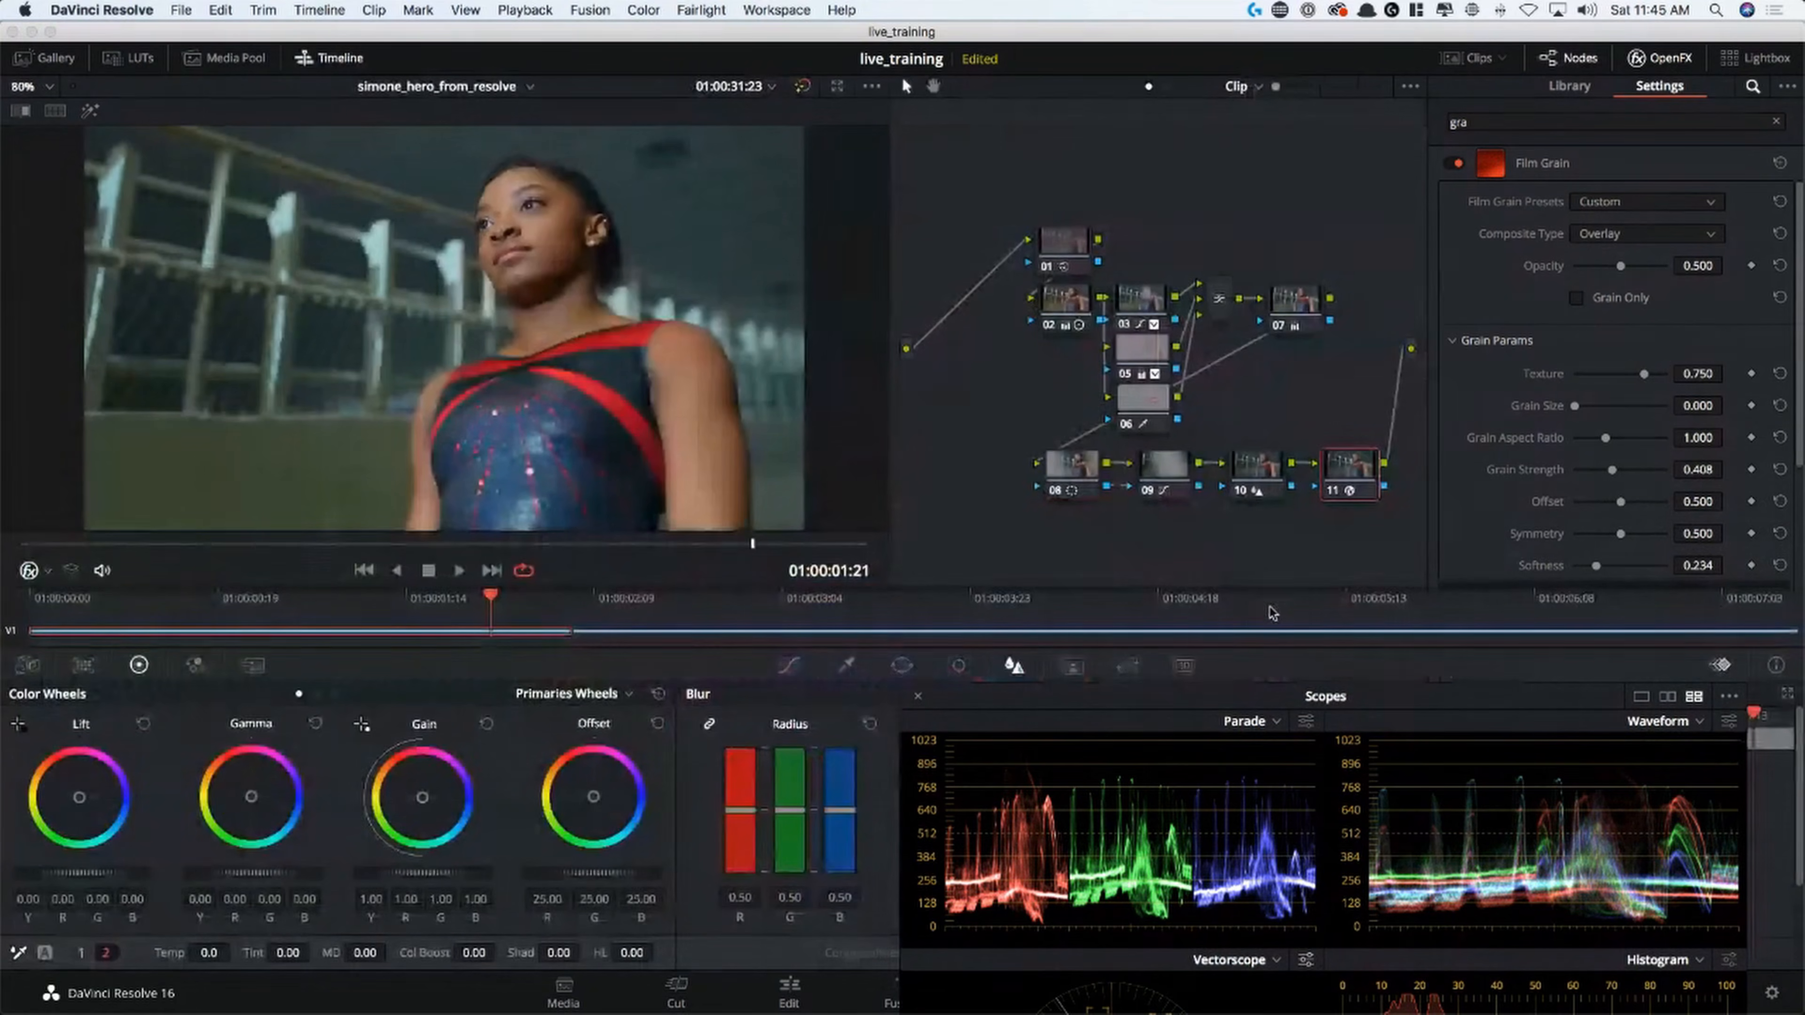
pyautogui.hotkey('alt', 'f')
pyautogui.moveTo(1152, 714); pyautogui.dragTo(1199, 533)
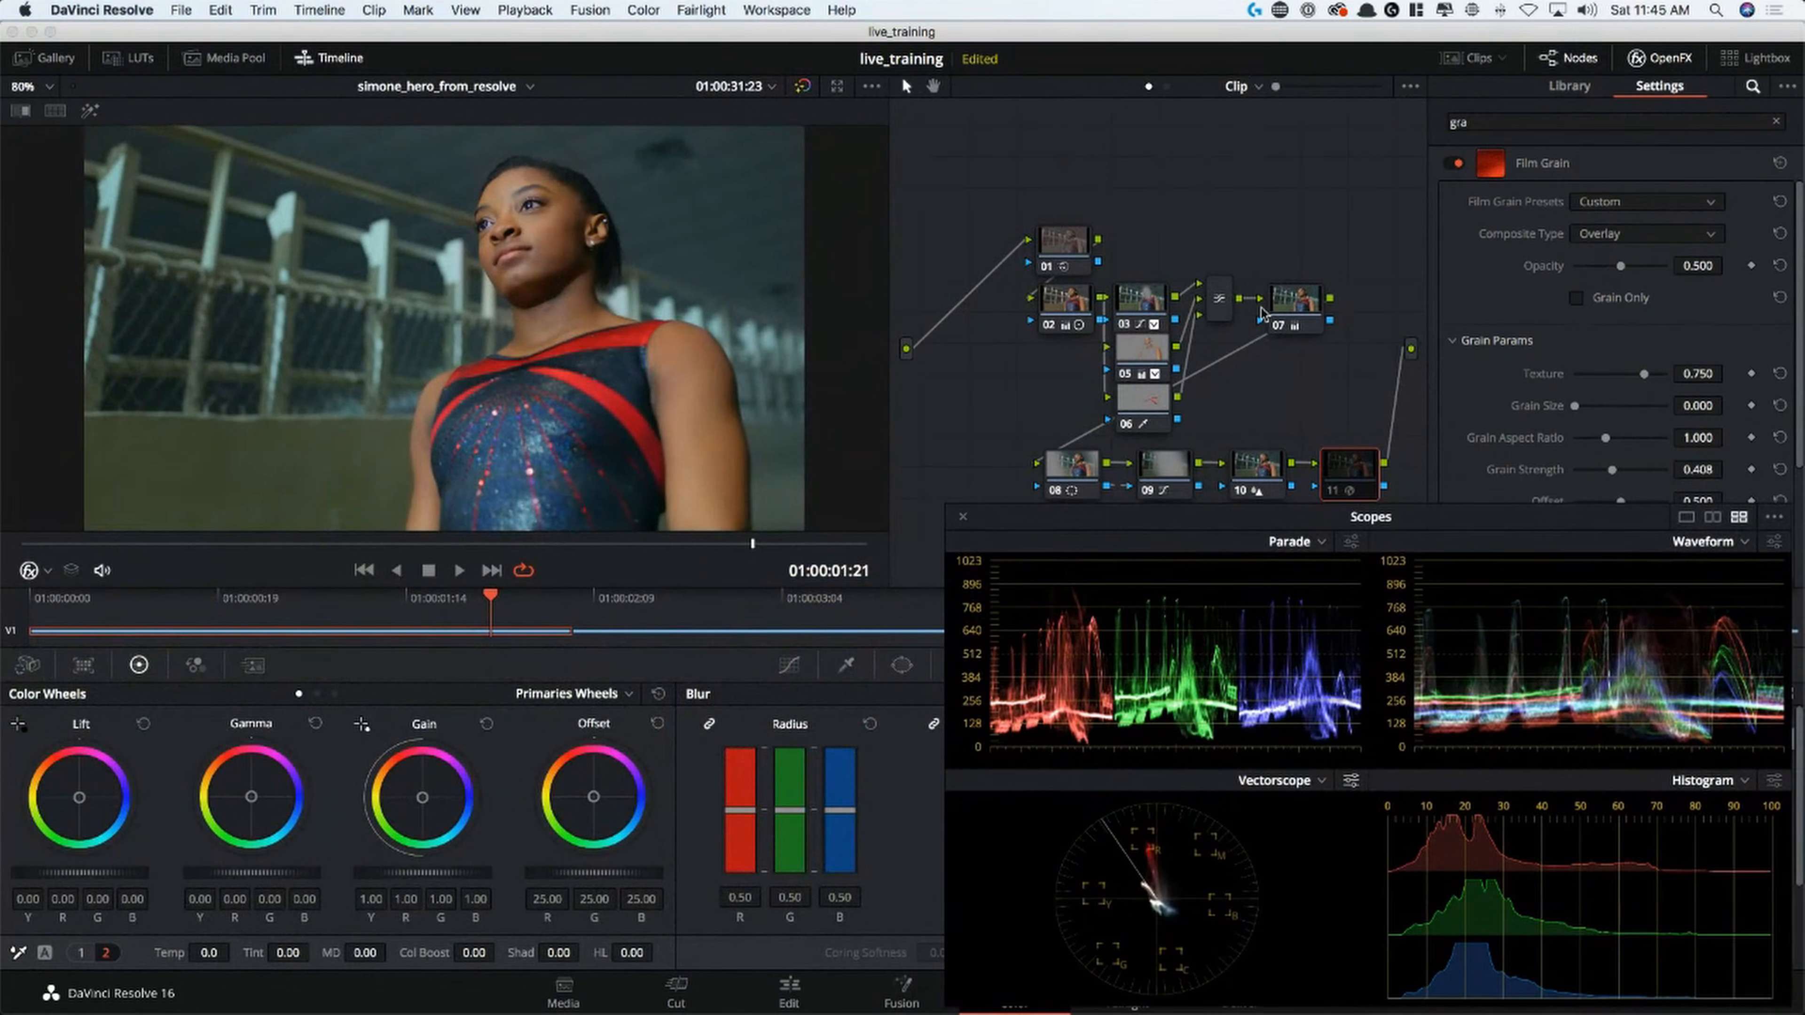
# Show a Versions and Original split screen in the enlarged viewer, with the outline turned off and the scopes cleared away
pyautogui.click(56, 111)
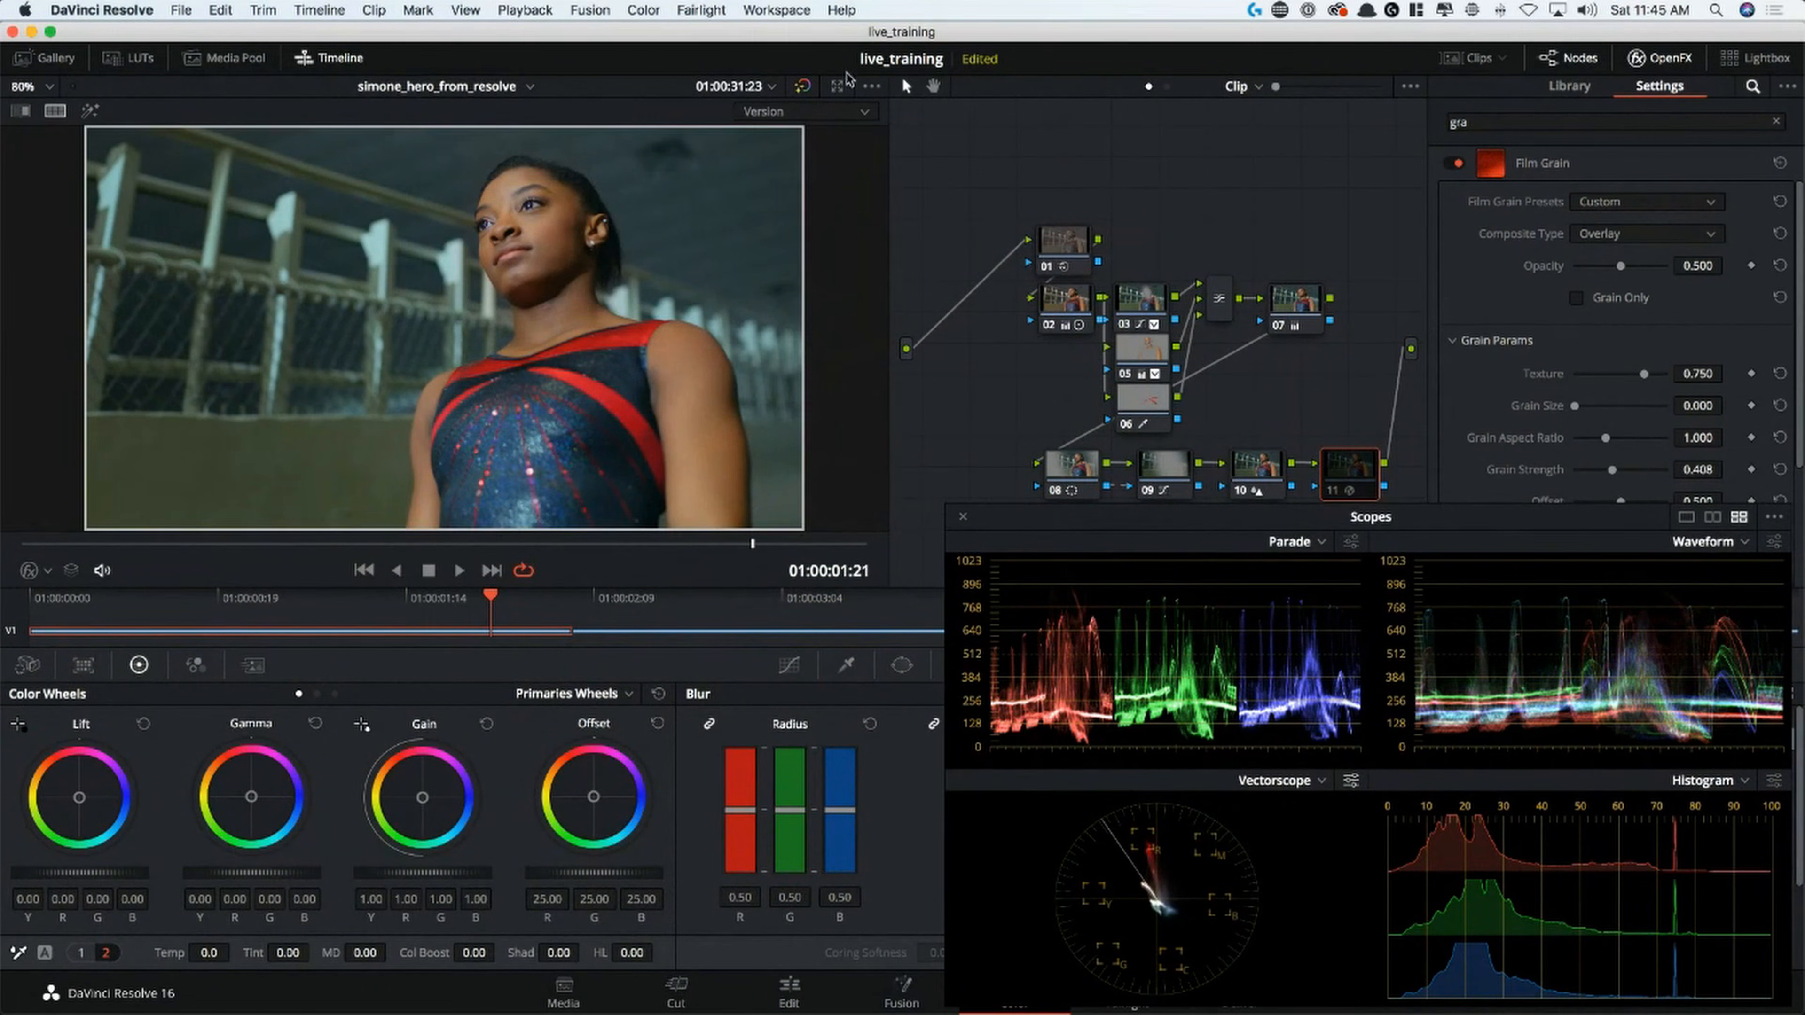
pyautogui.click(794, 114)
pyautogui.click(821, 323)
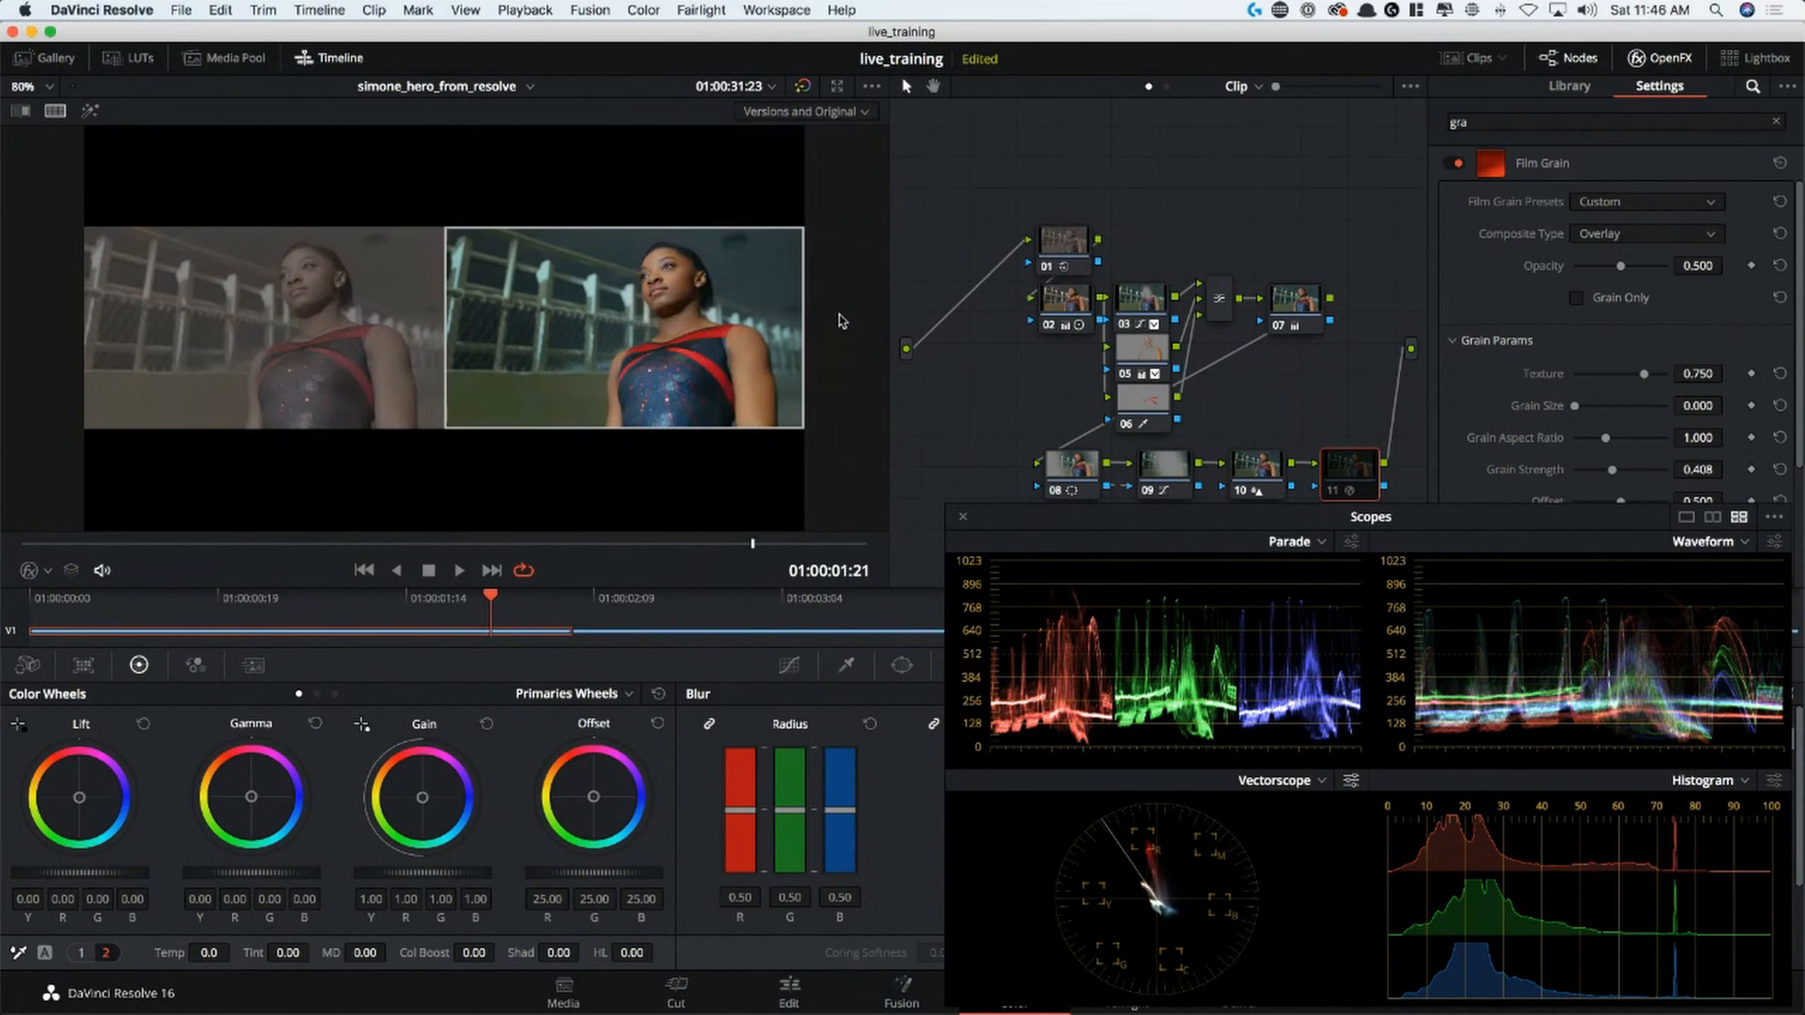
pyautogui.hotkey('alt', 'f')
pyautogui.rightClick(1136, 388)
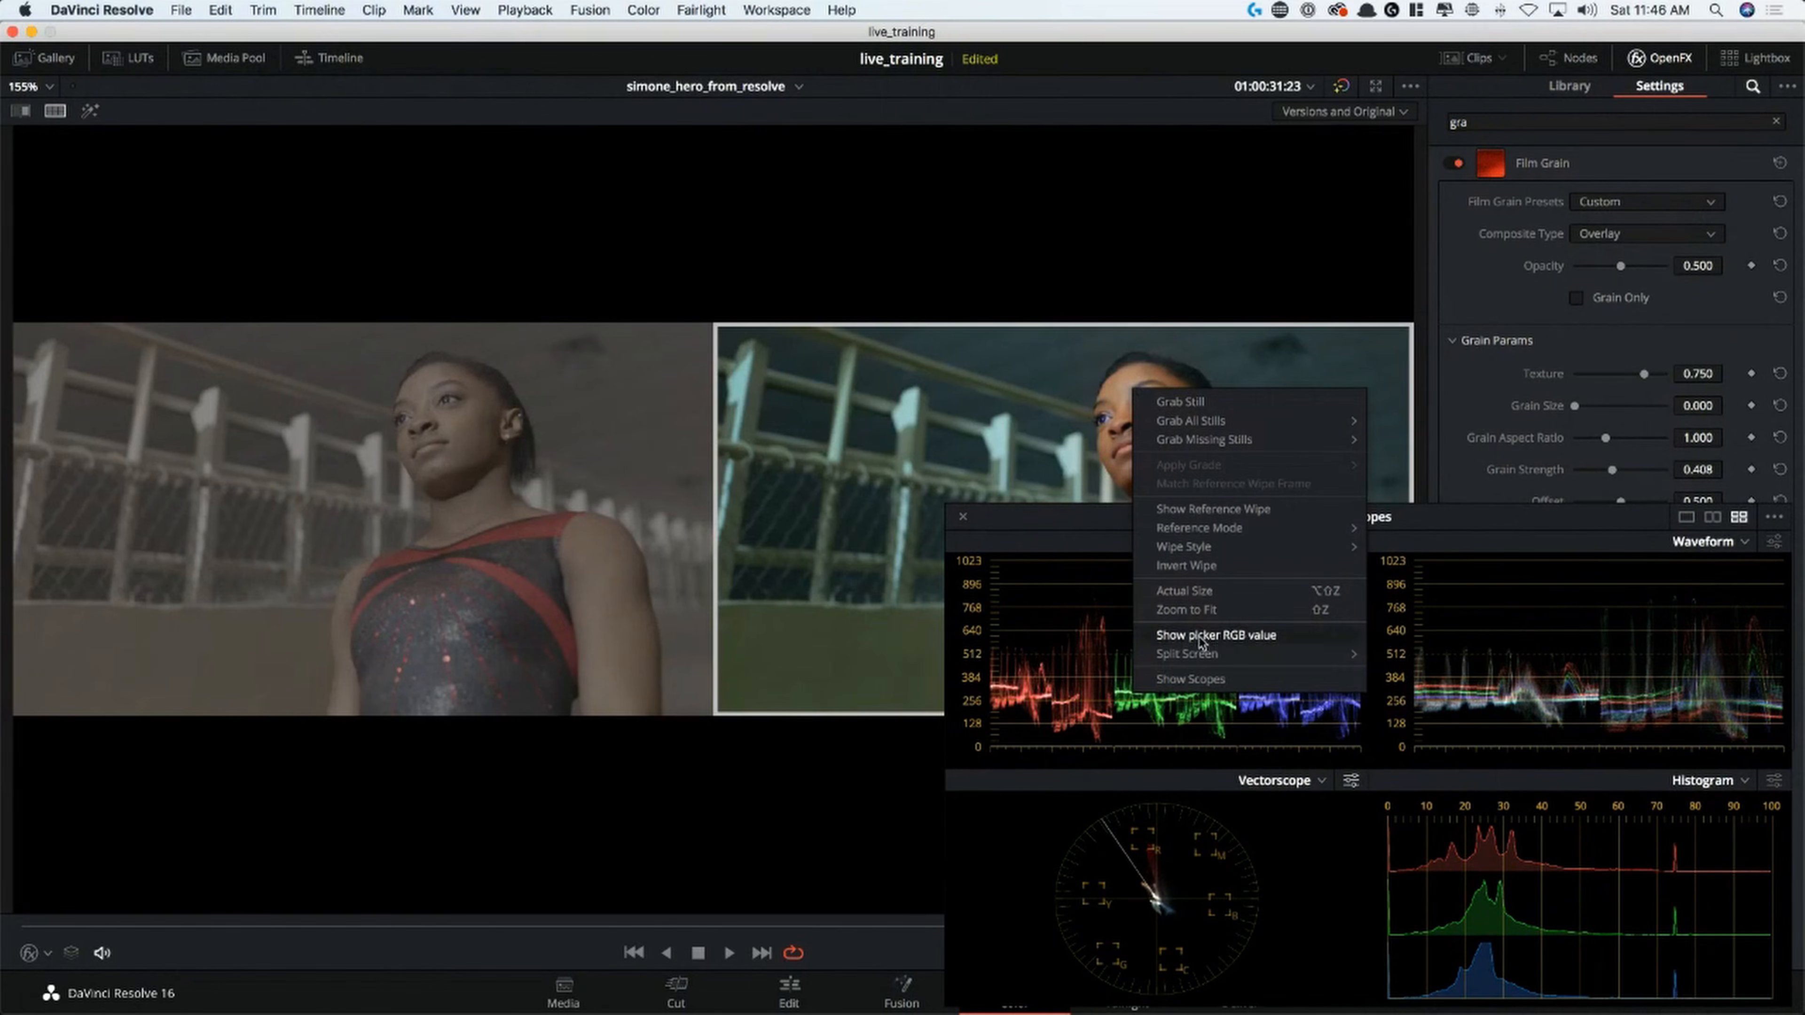
pyautogui.moveTo(1216, 682)
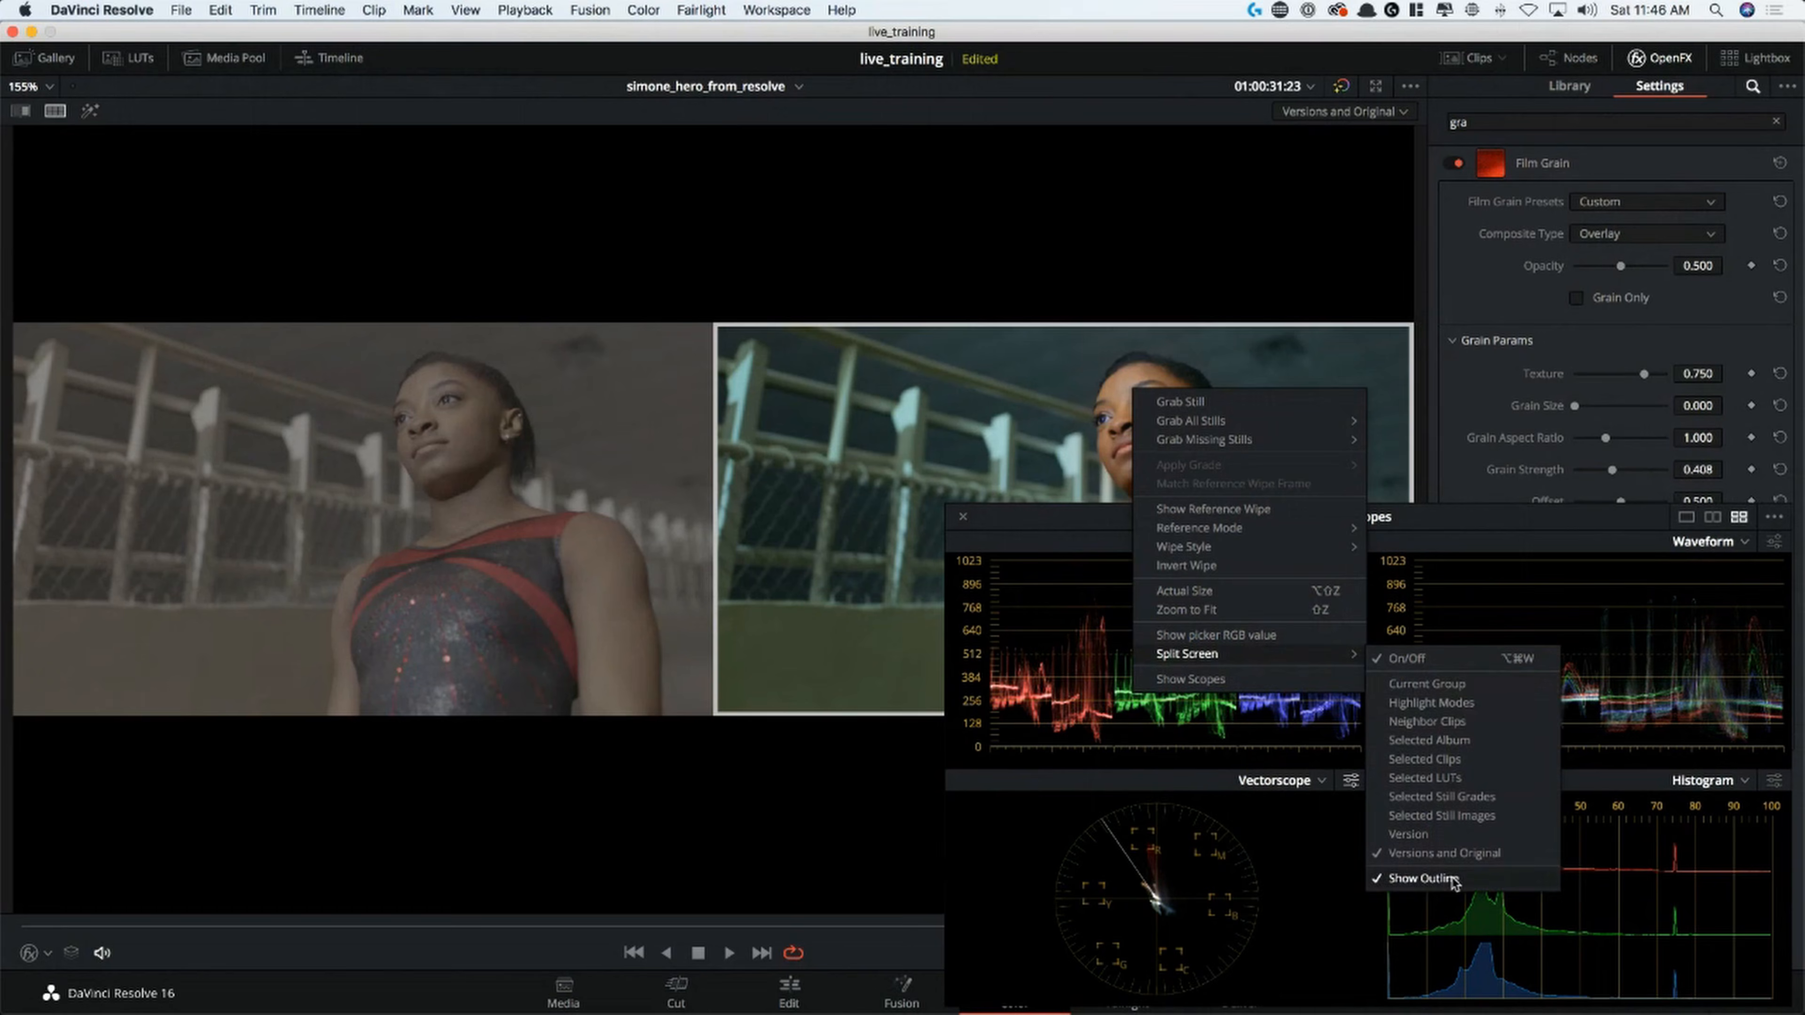
pyautogui.click(1483, 864)
pyautogui.moveTo(1237, 525); pyautogui.dragTo(1804, 525)
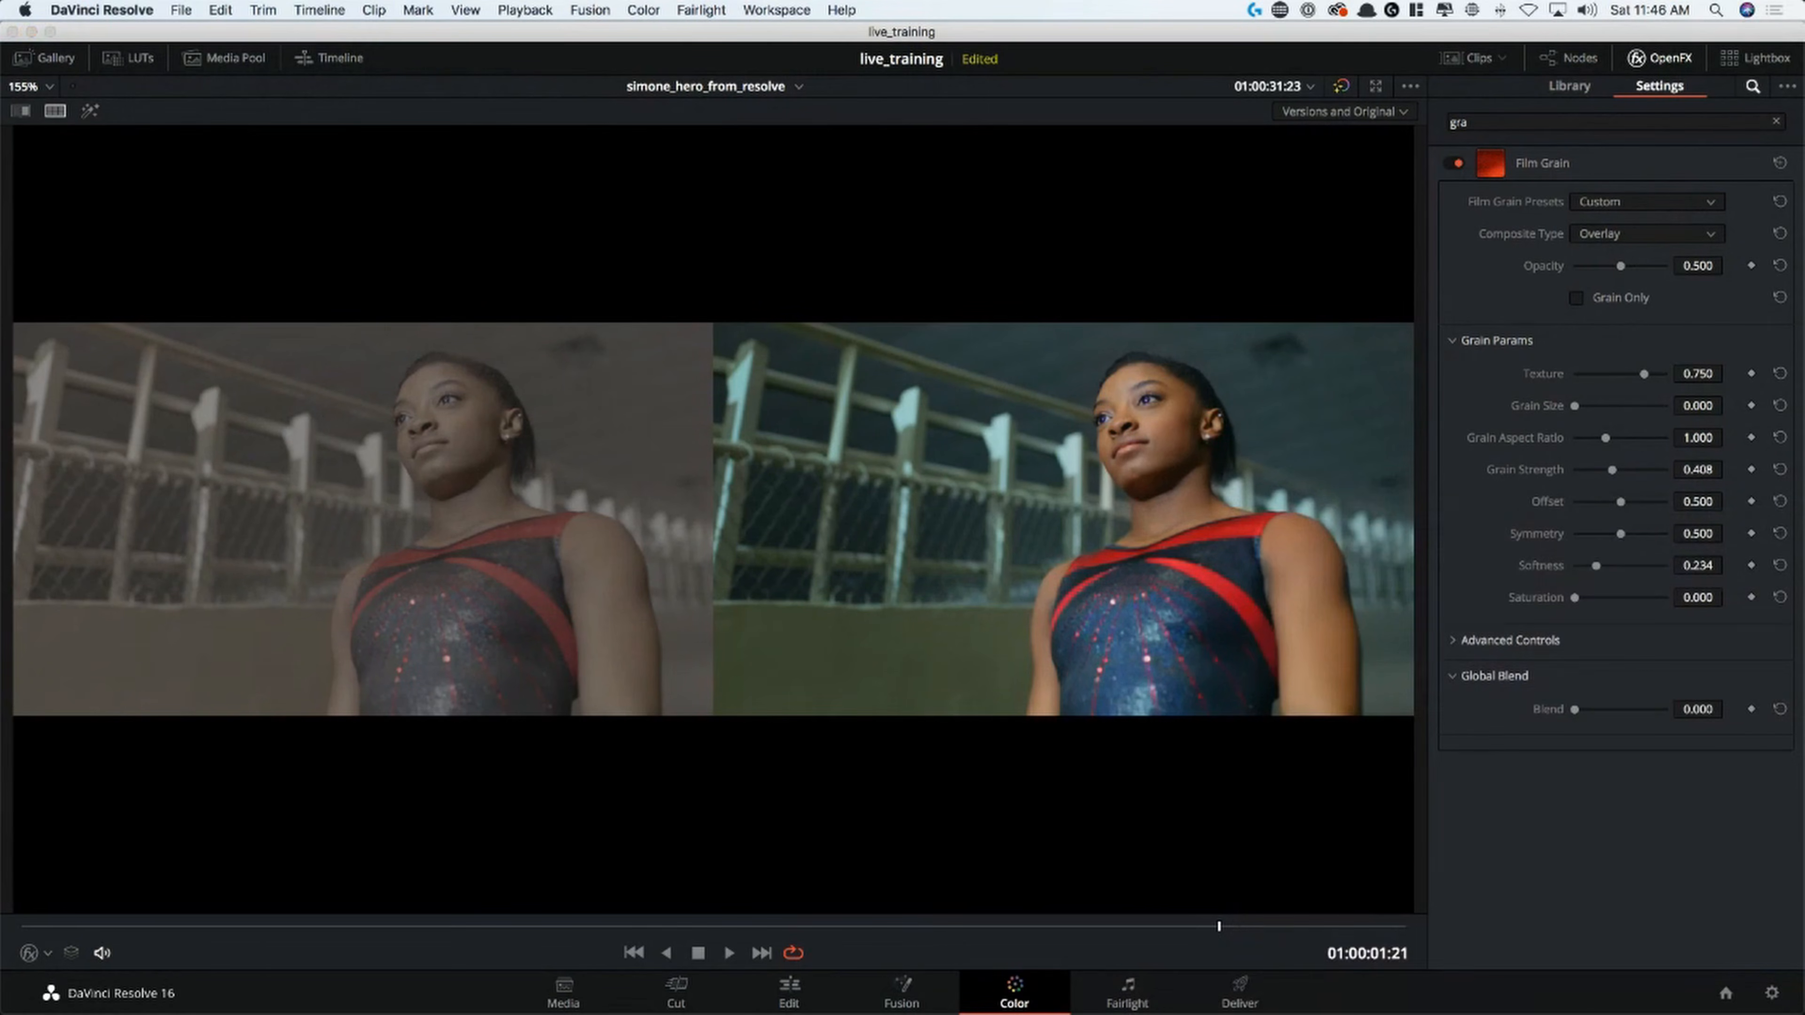
# Play the ungraded and graded versions side by side without the effects panel, and restore the scopes and normal layout
pyautogui.click(1650, 61)
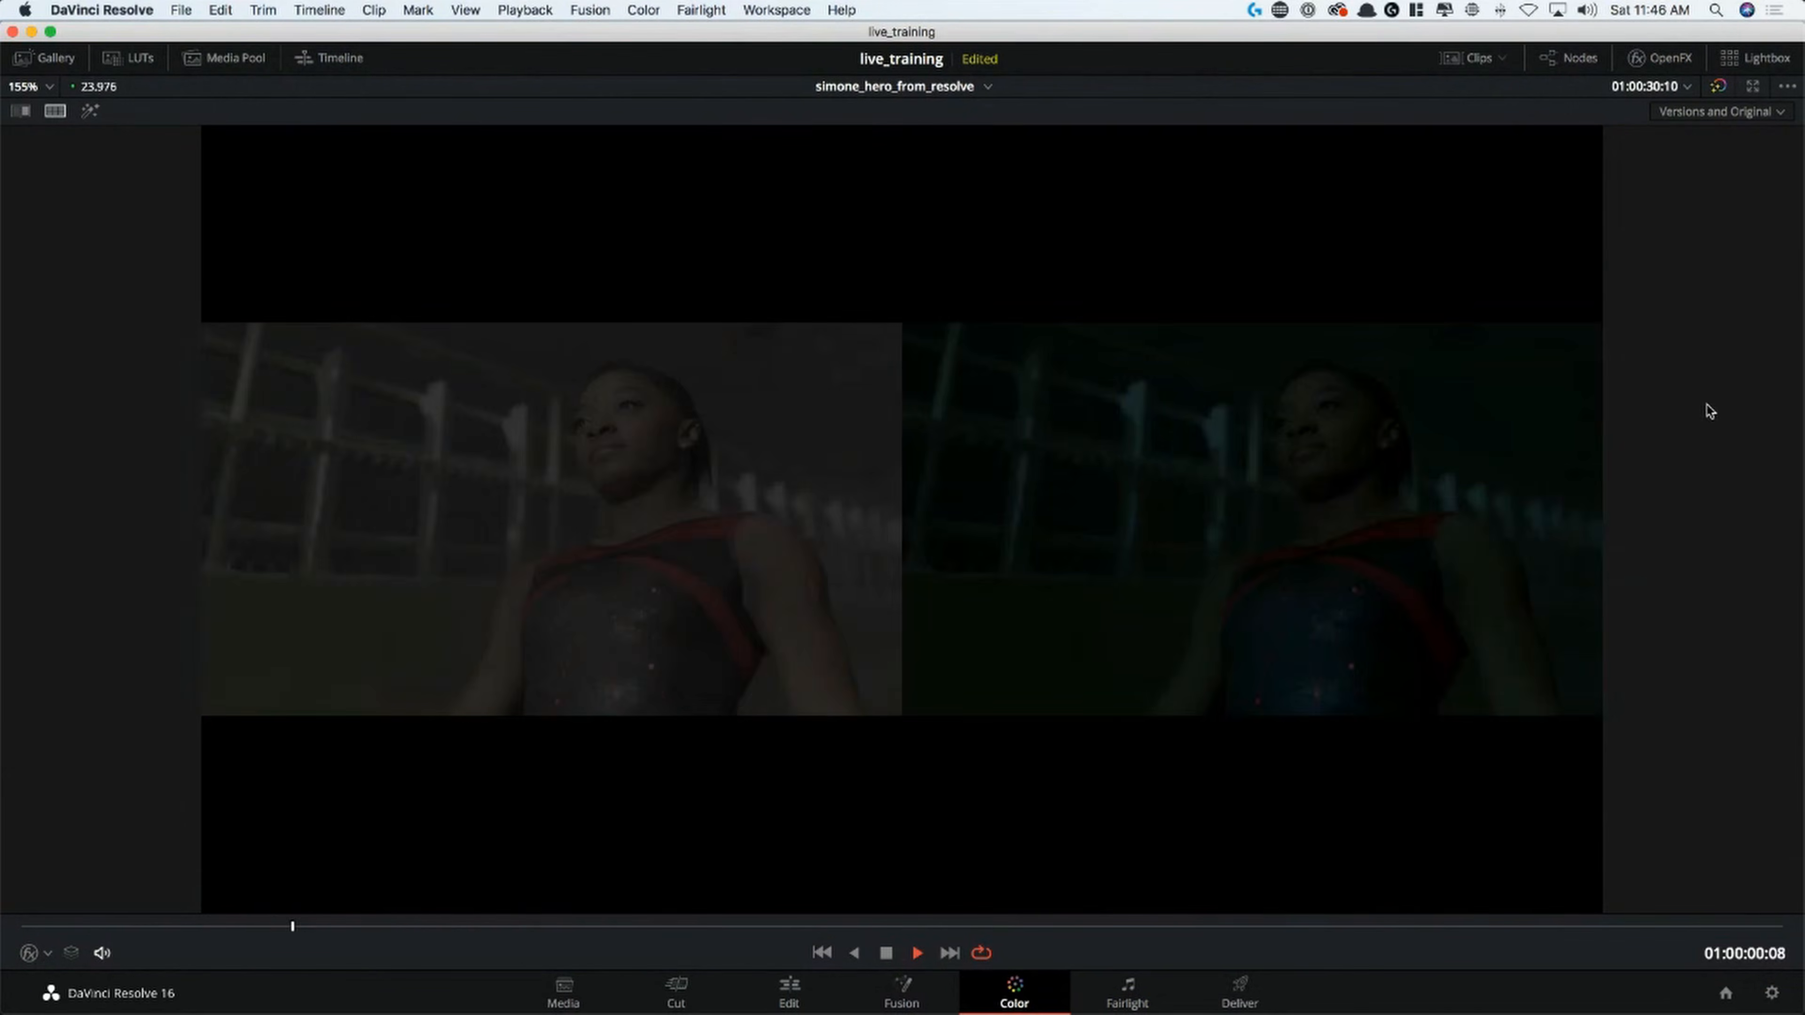
pyautogui.press('space')
pyautogui.press('Right')
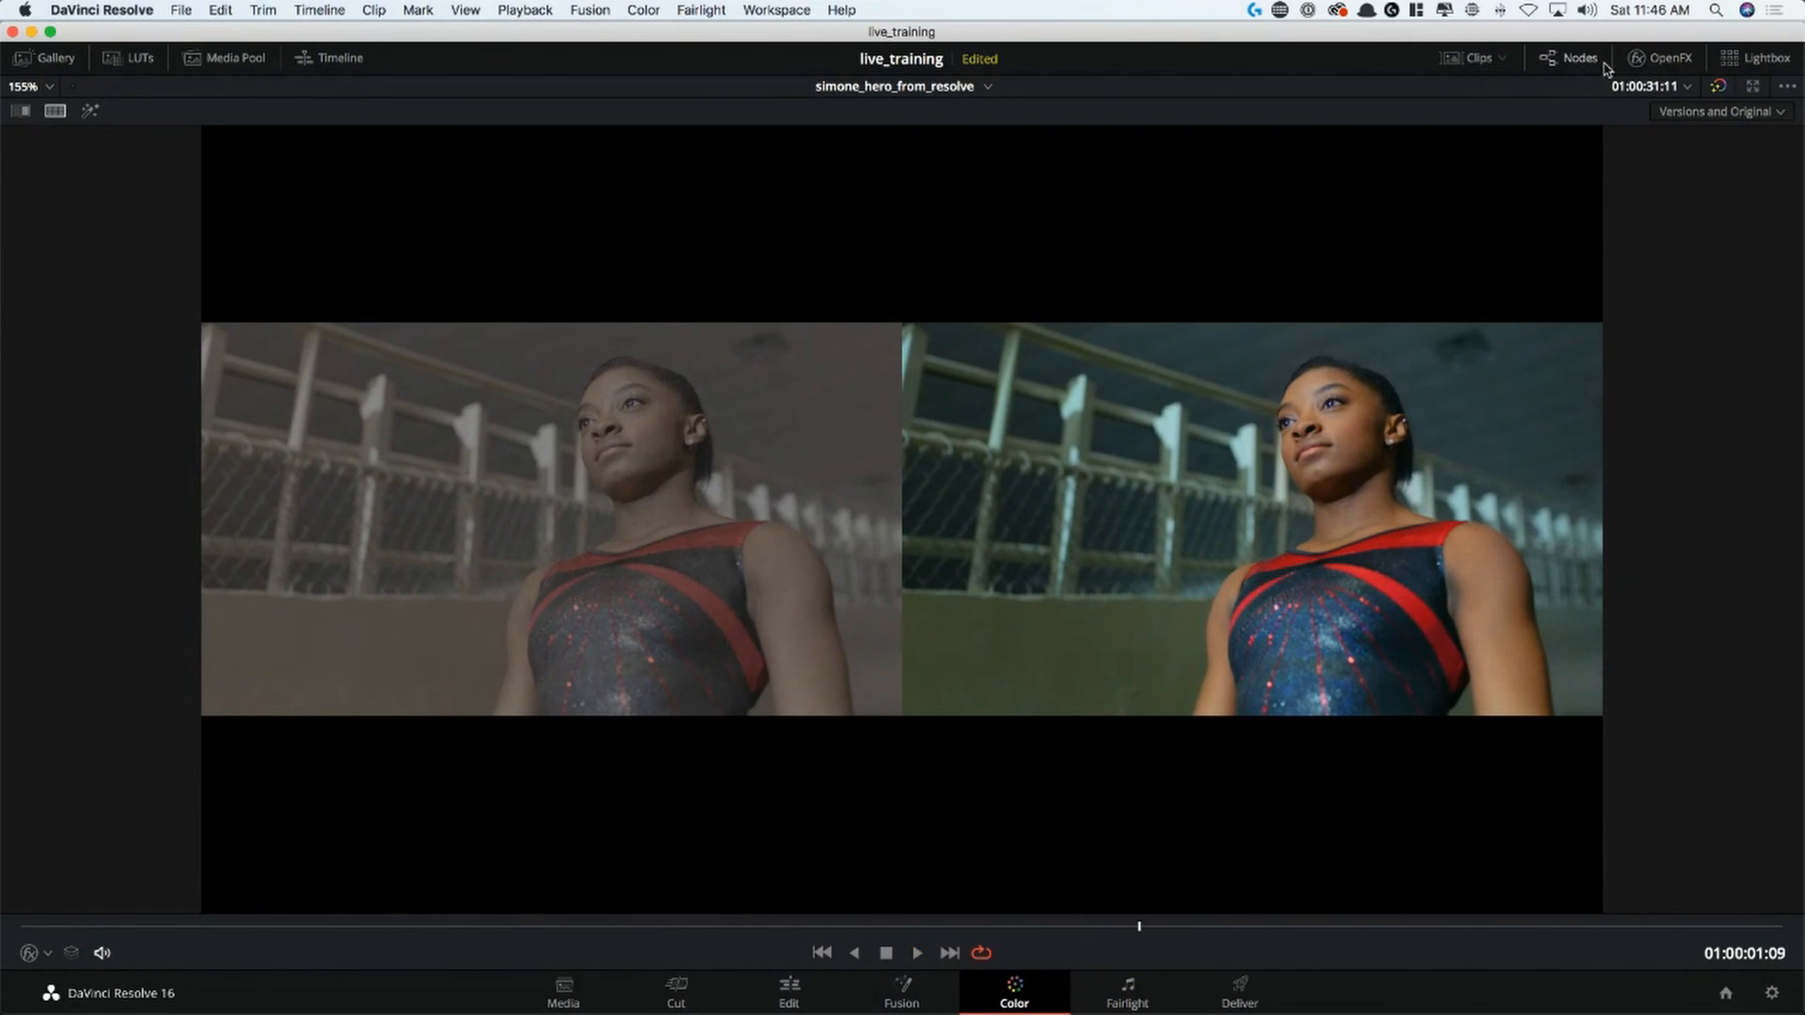
pyautogui.click(1663, 60)
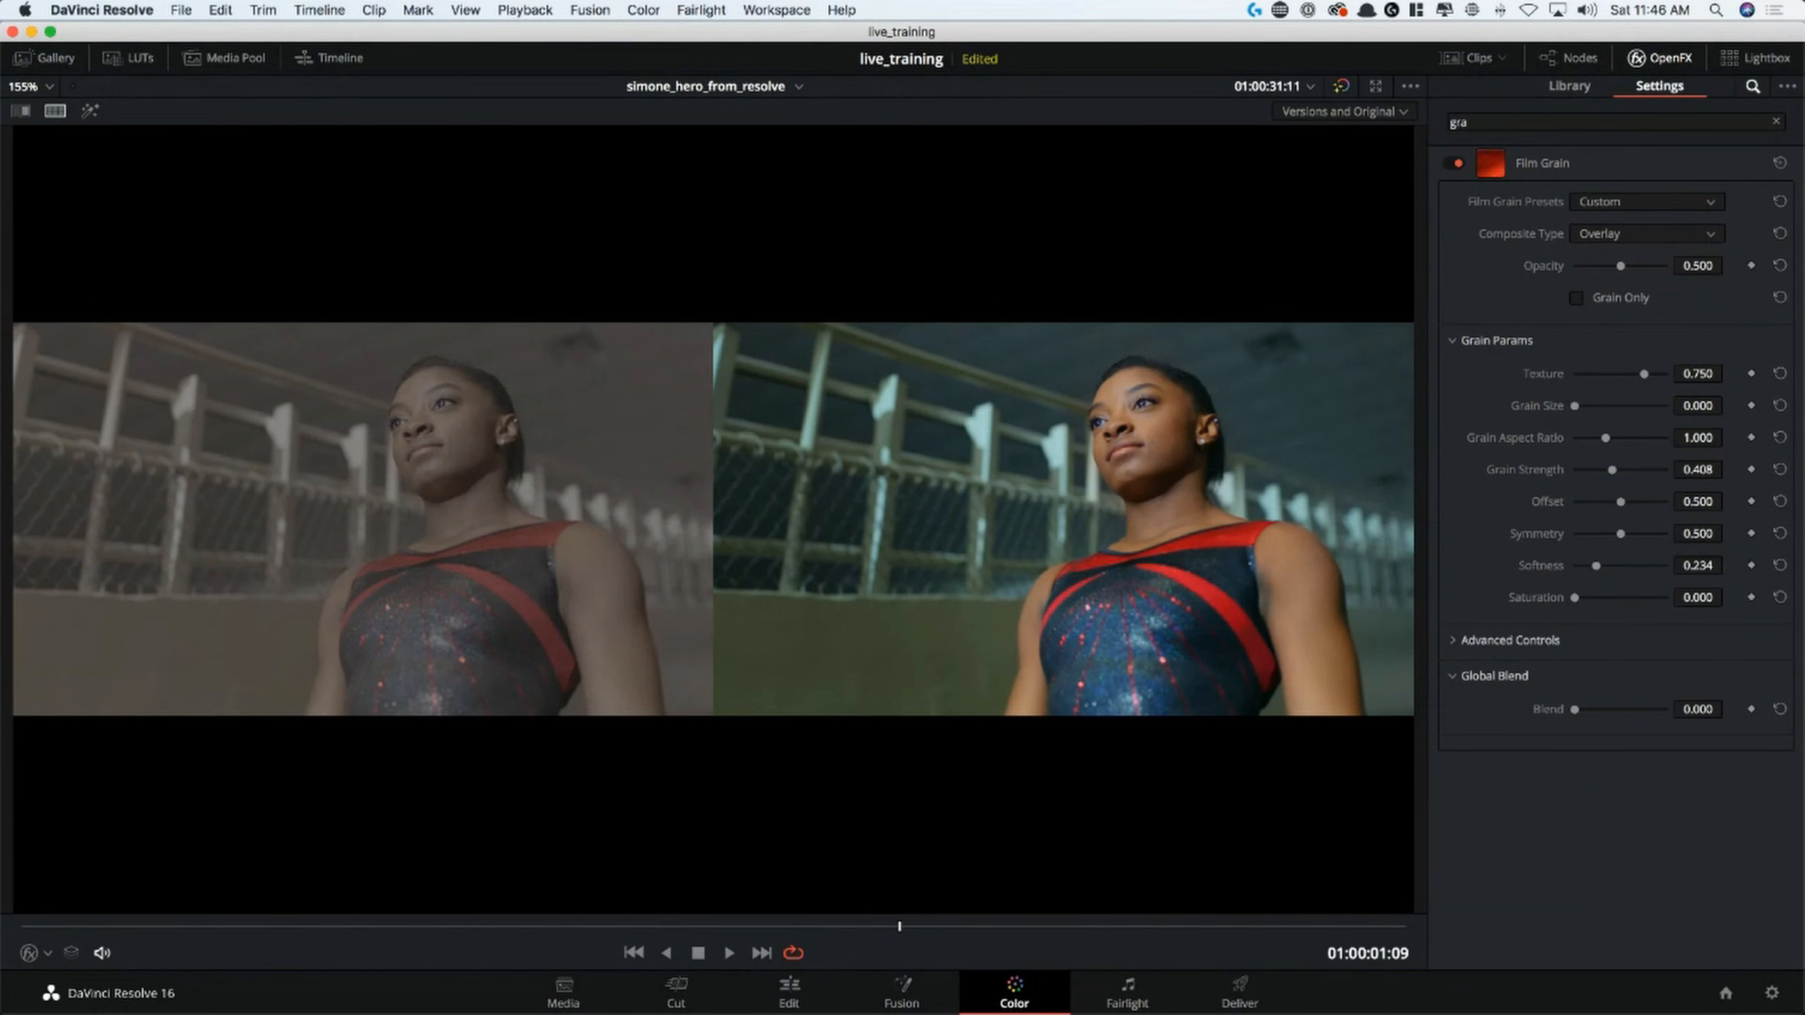
pyautogui.press('shift+super+w')
pyautogui.moveTo(1504, 422); pyautogui.dragTo(1191, 487)
pyautogui.hotkey('alt', 'f')
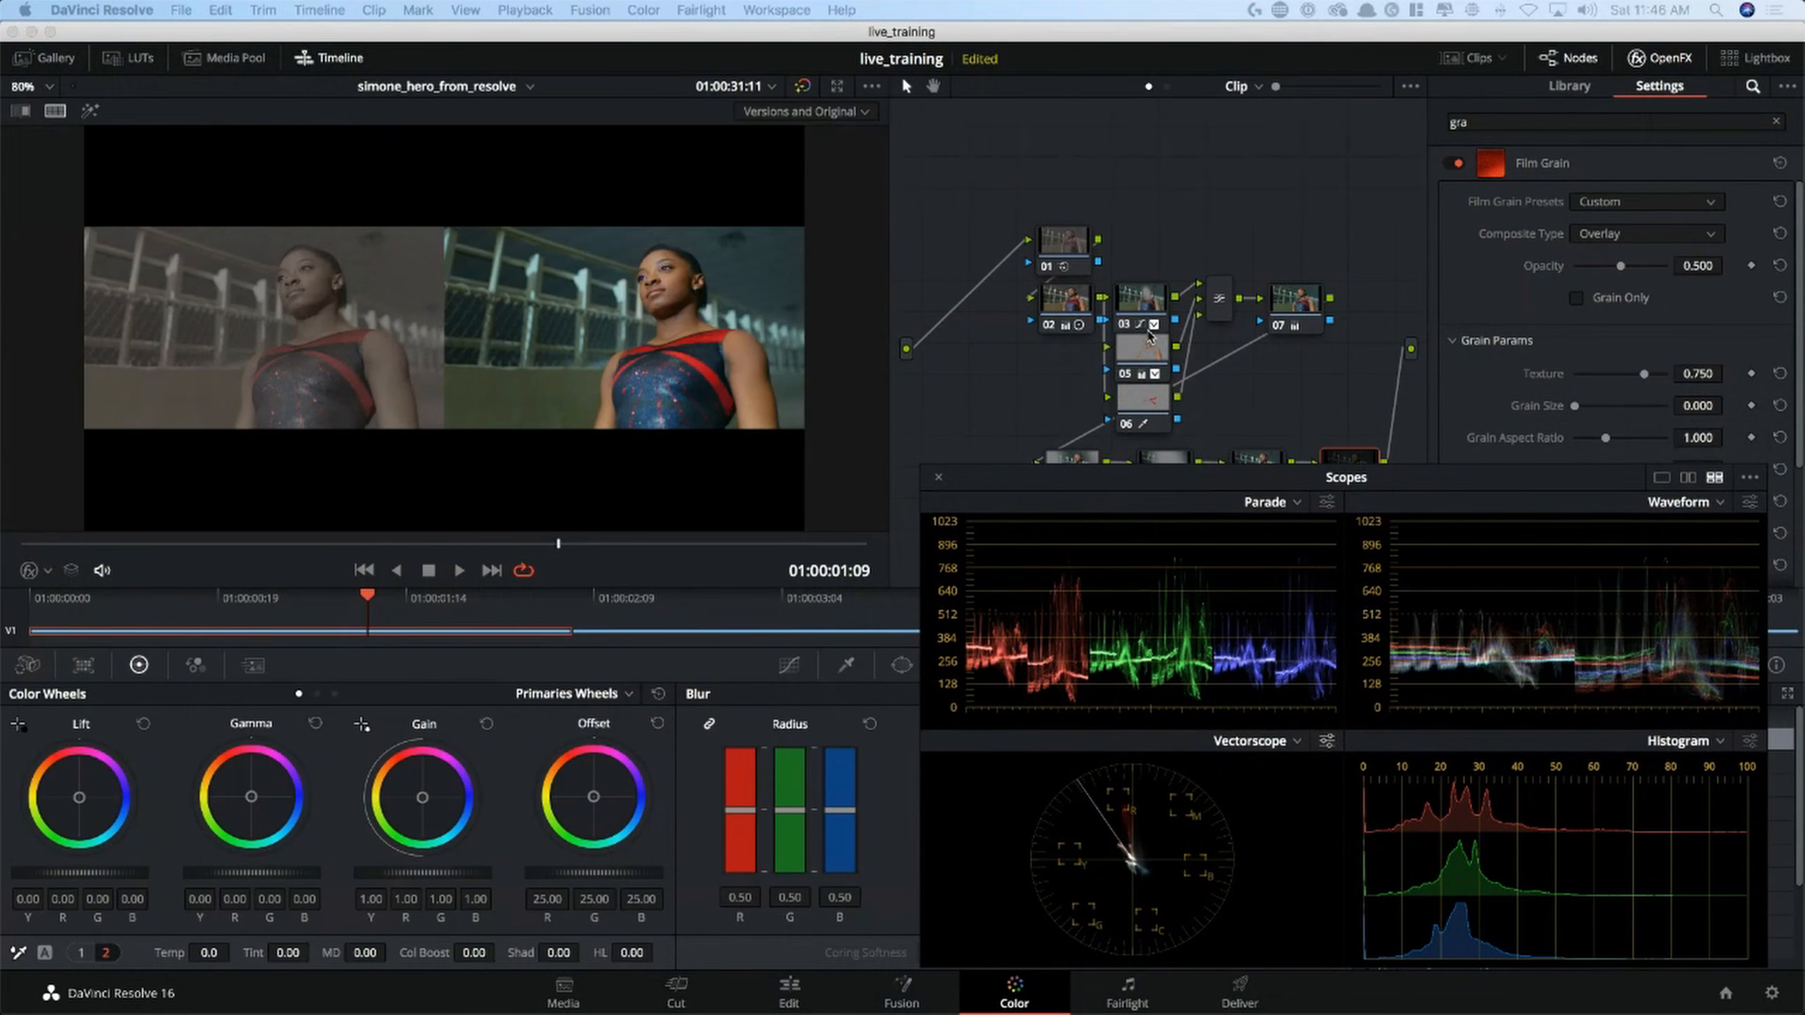
# Select node 03, display its circle window settings, and play the clip in the split screen
pyautogui.click(1141, 317)
pyautogui.moveTo(1155, 477); pyautogui.dragTo(1223, 110)
pyautogui.click(903, 666)
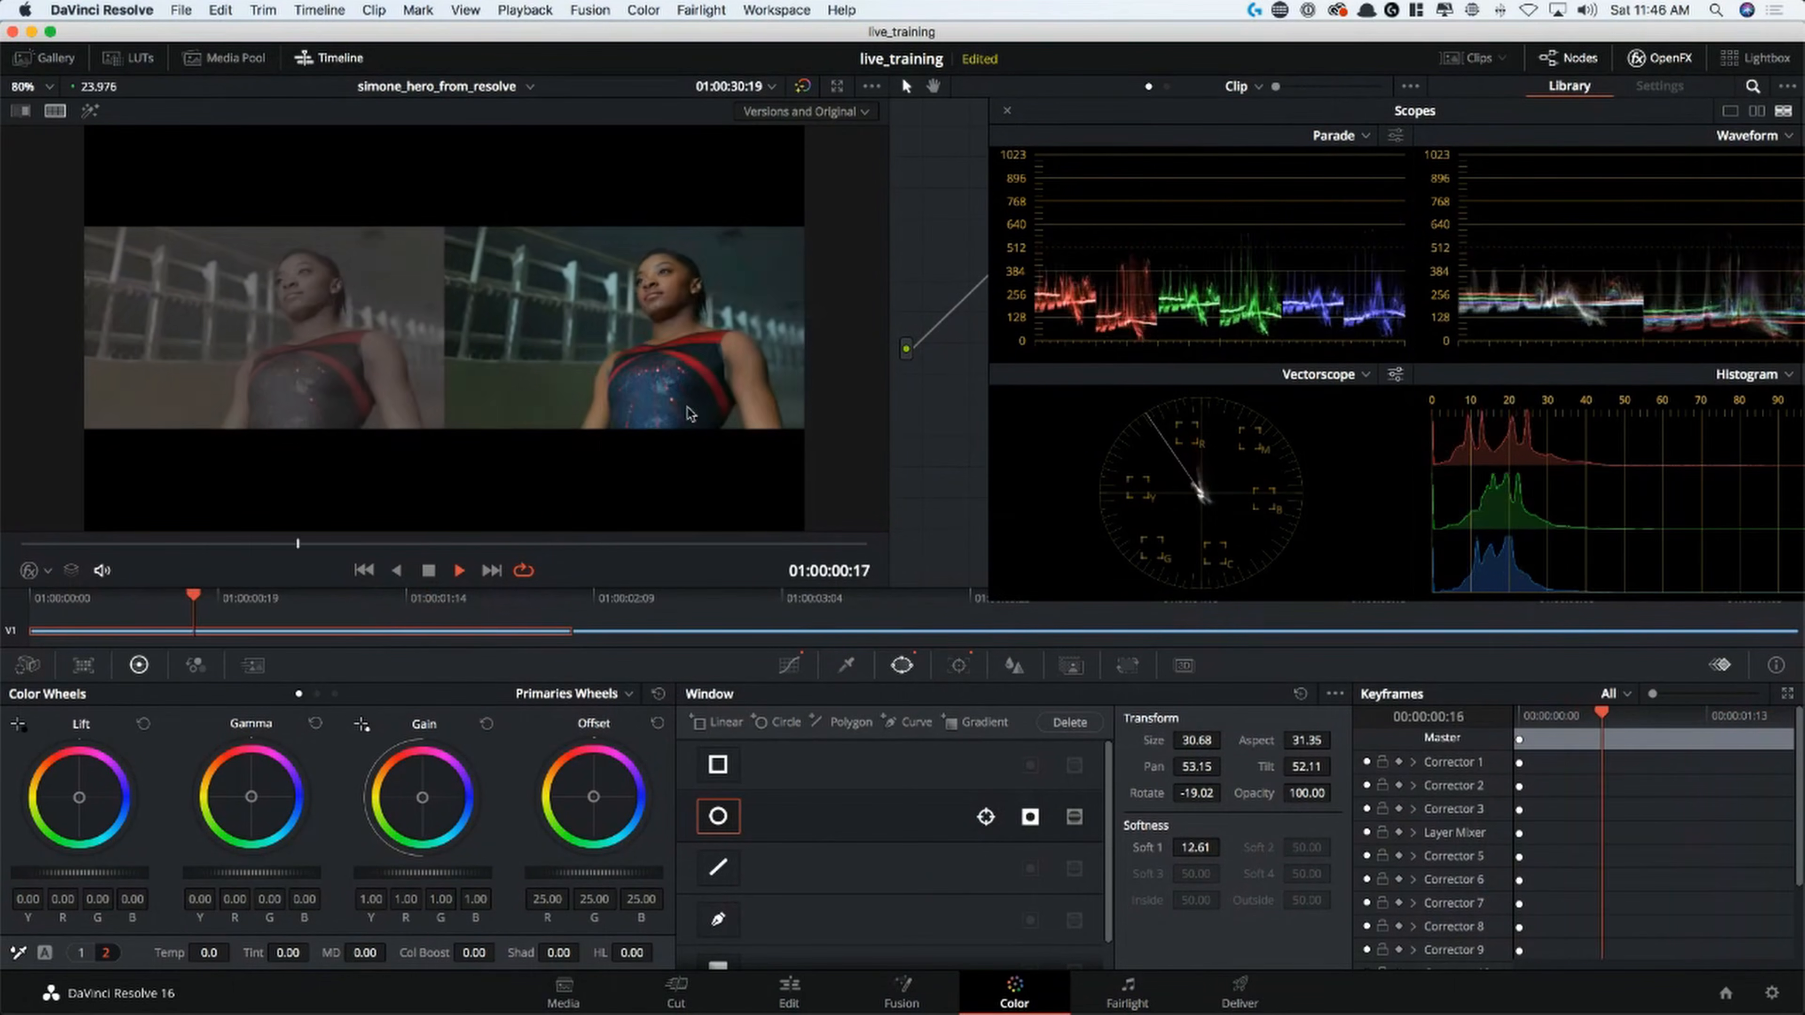
pyautogui.press('space')
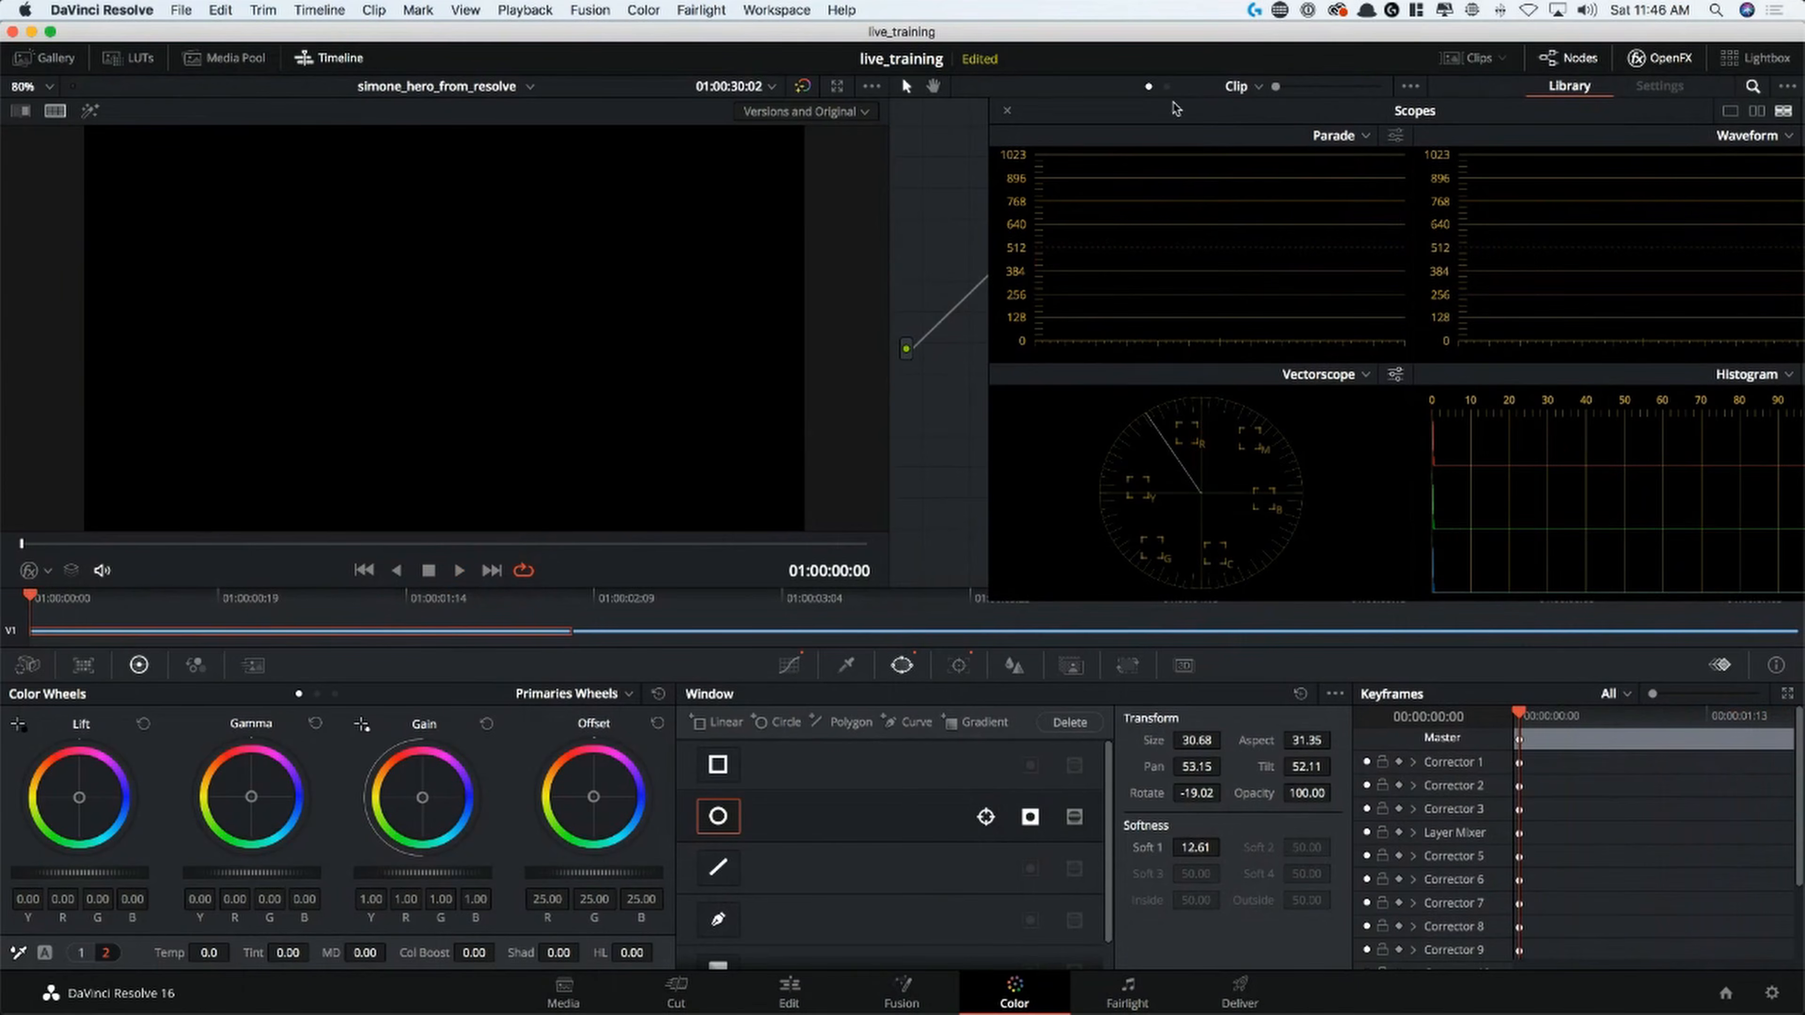
# Play the clip, move the scopes off the node graph, and select parallel nodes 03, 05 and 06
pyautogui.press('space')
pyautogui.press('space')
pyautogui.moveTo(1165, 118); pyautogui.dragTo(1225, 530)
pyautogui.moveTo(1152, 246); pyautogui.dragTo(1159, 418)
# Toggle nodes 03, 05 and 06 and the whole grade off and on to compare the gymnast's look in the split screen
pyautogui.press('super+d')
pyautogui.press('super+d')
pyautogui.press('super+d')
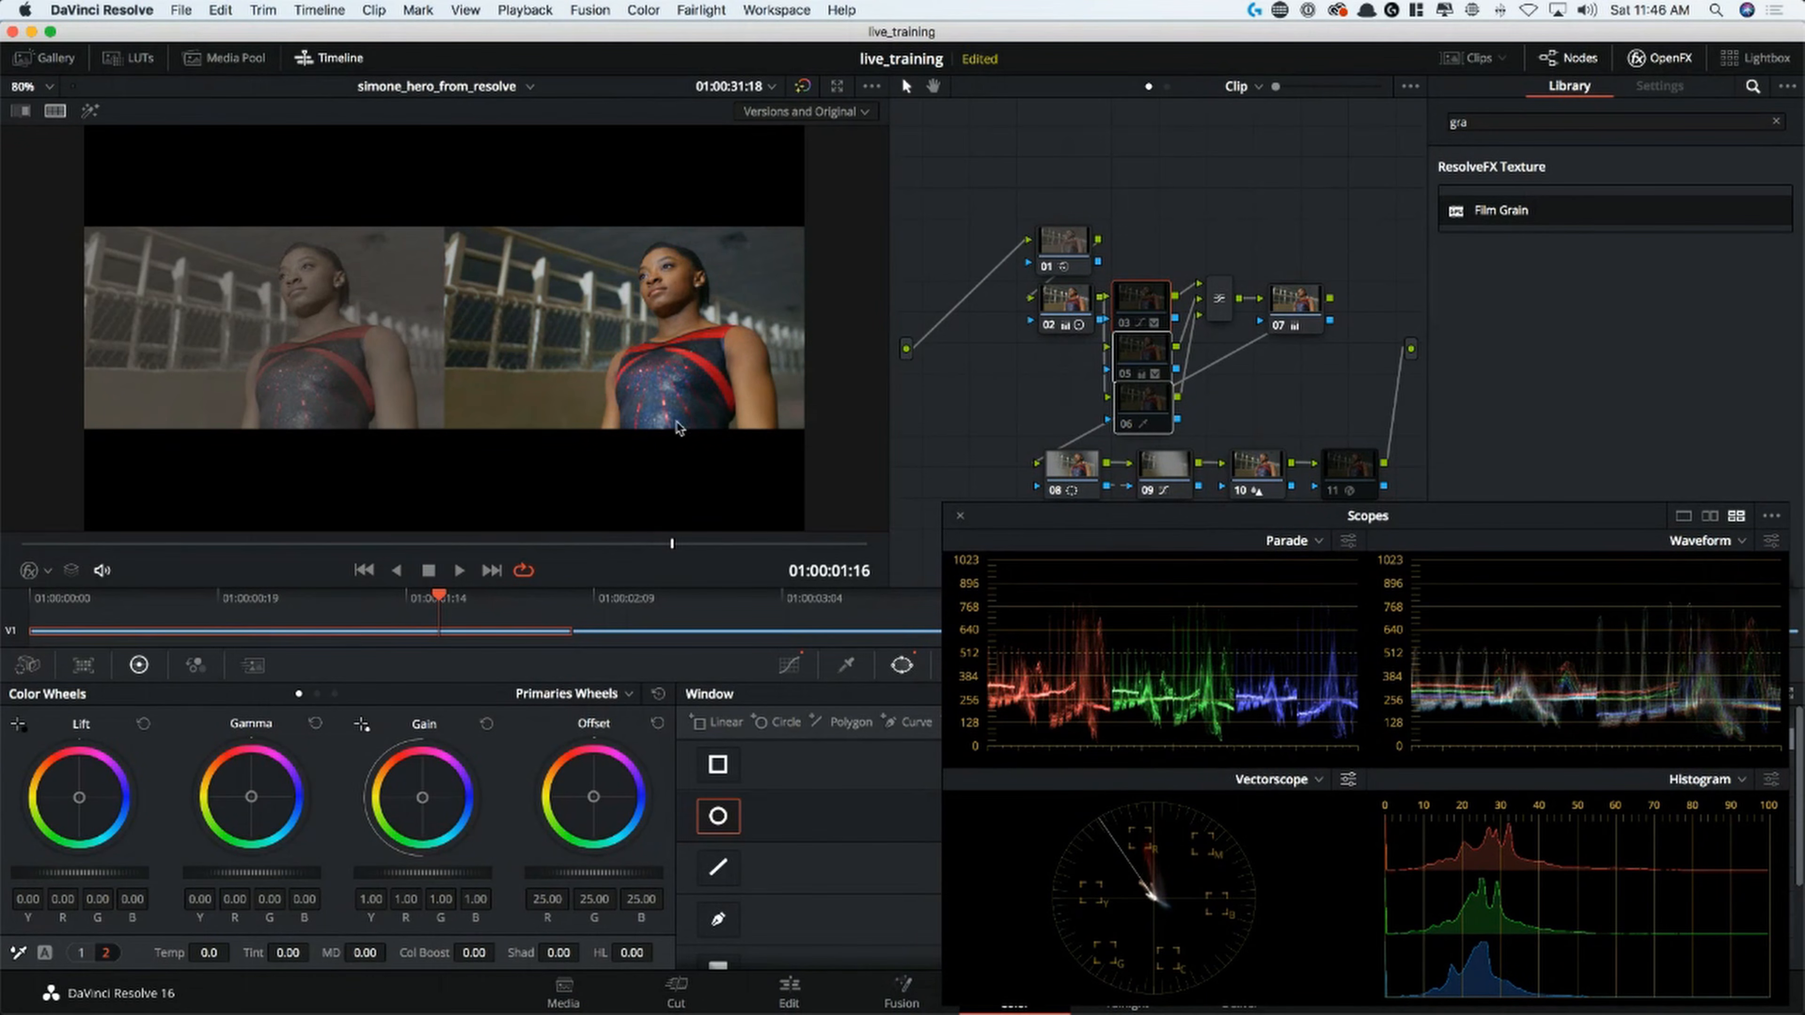
pyautogui.press('super+d')
pyautogui.press('super+d')
pyautogui.press('super+d')
pyautogui.press('super+d')
pyautogui.press('super+d')
pyautogui.hotkey('shift', 'd')
pyautogui.hotkey('shift', 'd')
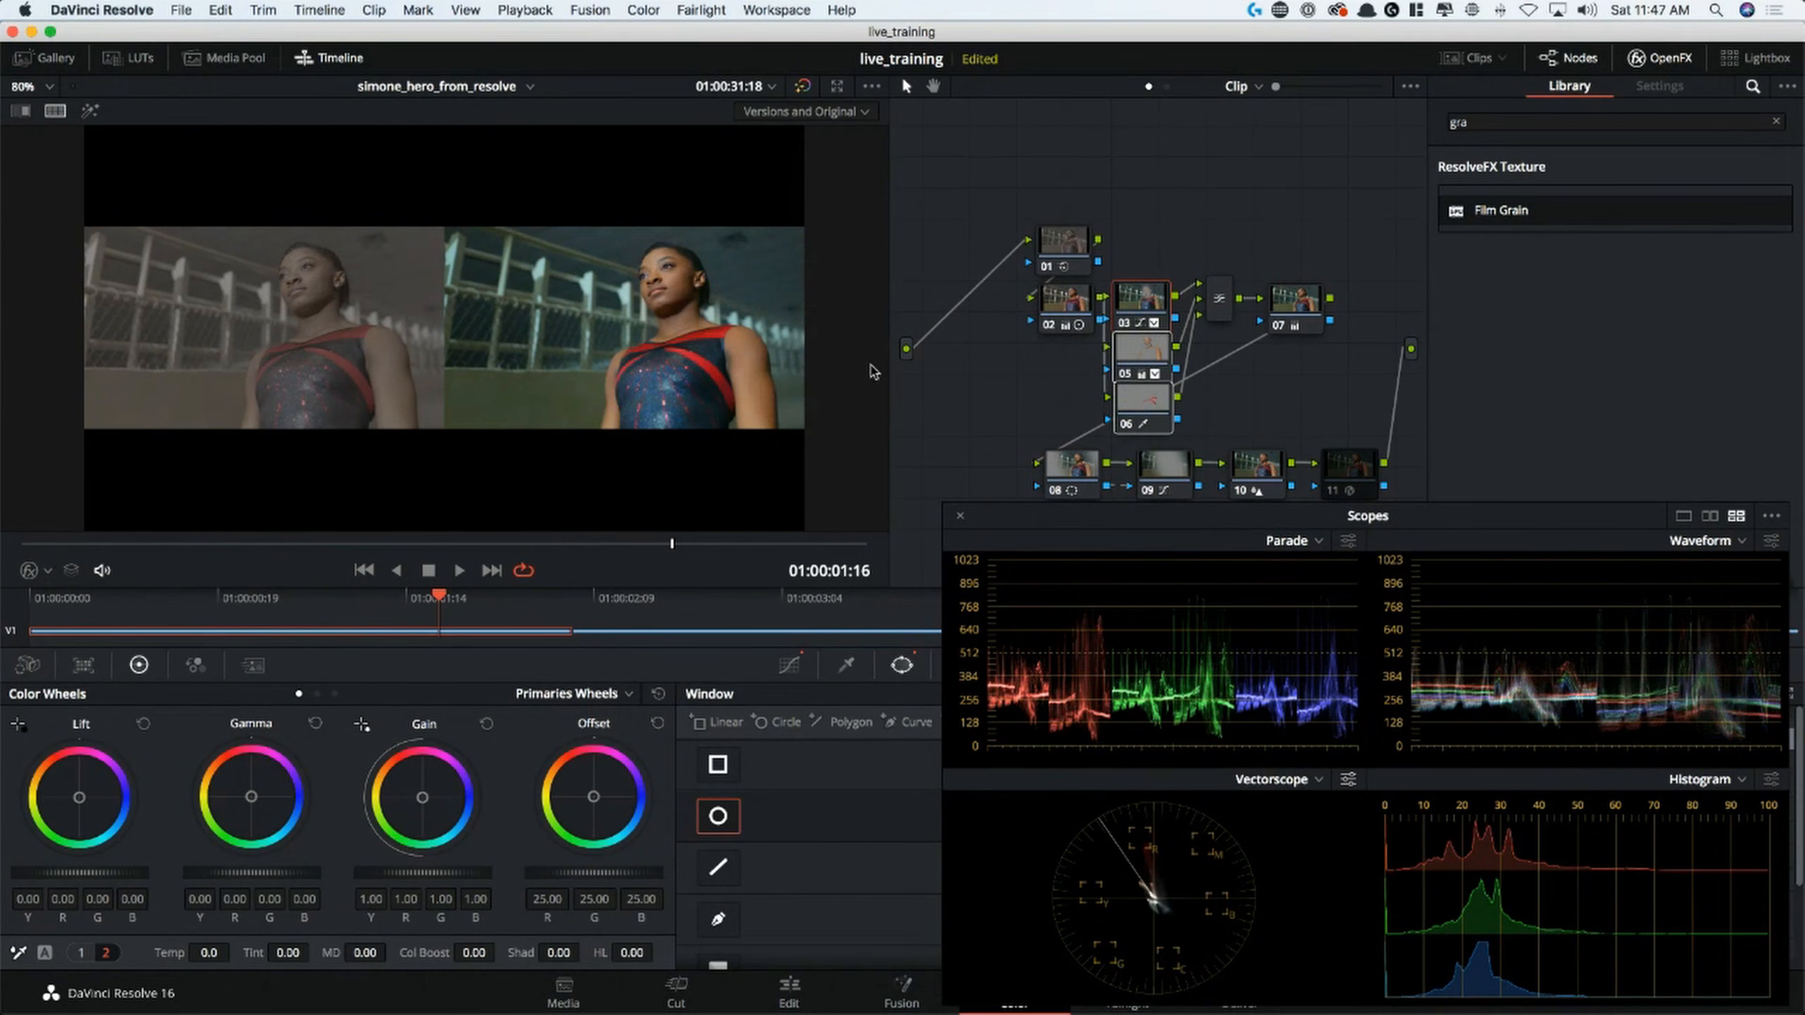
pyautogui.press('super+d')
pyautogui.press('super+d')
pyautogui.press('super+d')
pyautogui.press('super+d')
pyautogui.hotkey('shift', 'd')
pyautogui.hotkey('shift', 'd')
pyautogui.press('super+d')
pyautogui.press('super+d')
pyautogui.hotkey('shift', 'd')
pyautogui.hotkey('shift', 'd')
# Switch to the Deliver page and close the floating scopes window
pyautogui.moveTo(1176, 523); pyautogui.dragTo(1135, 232)
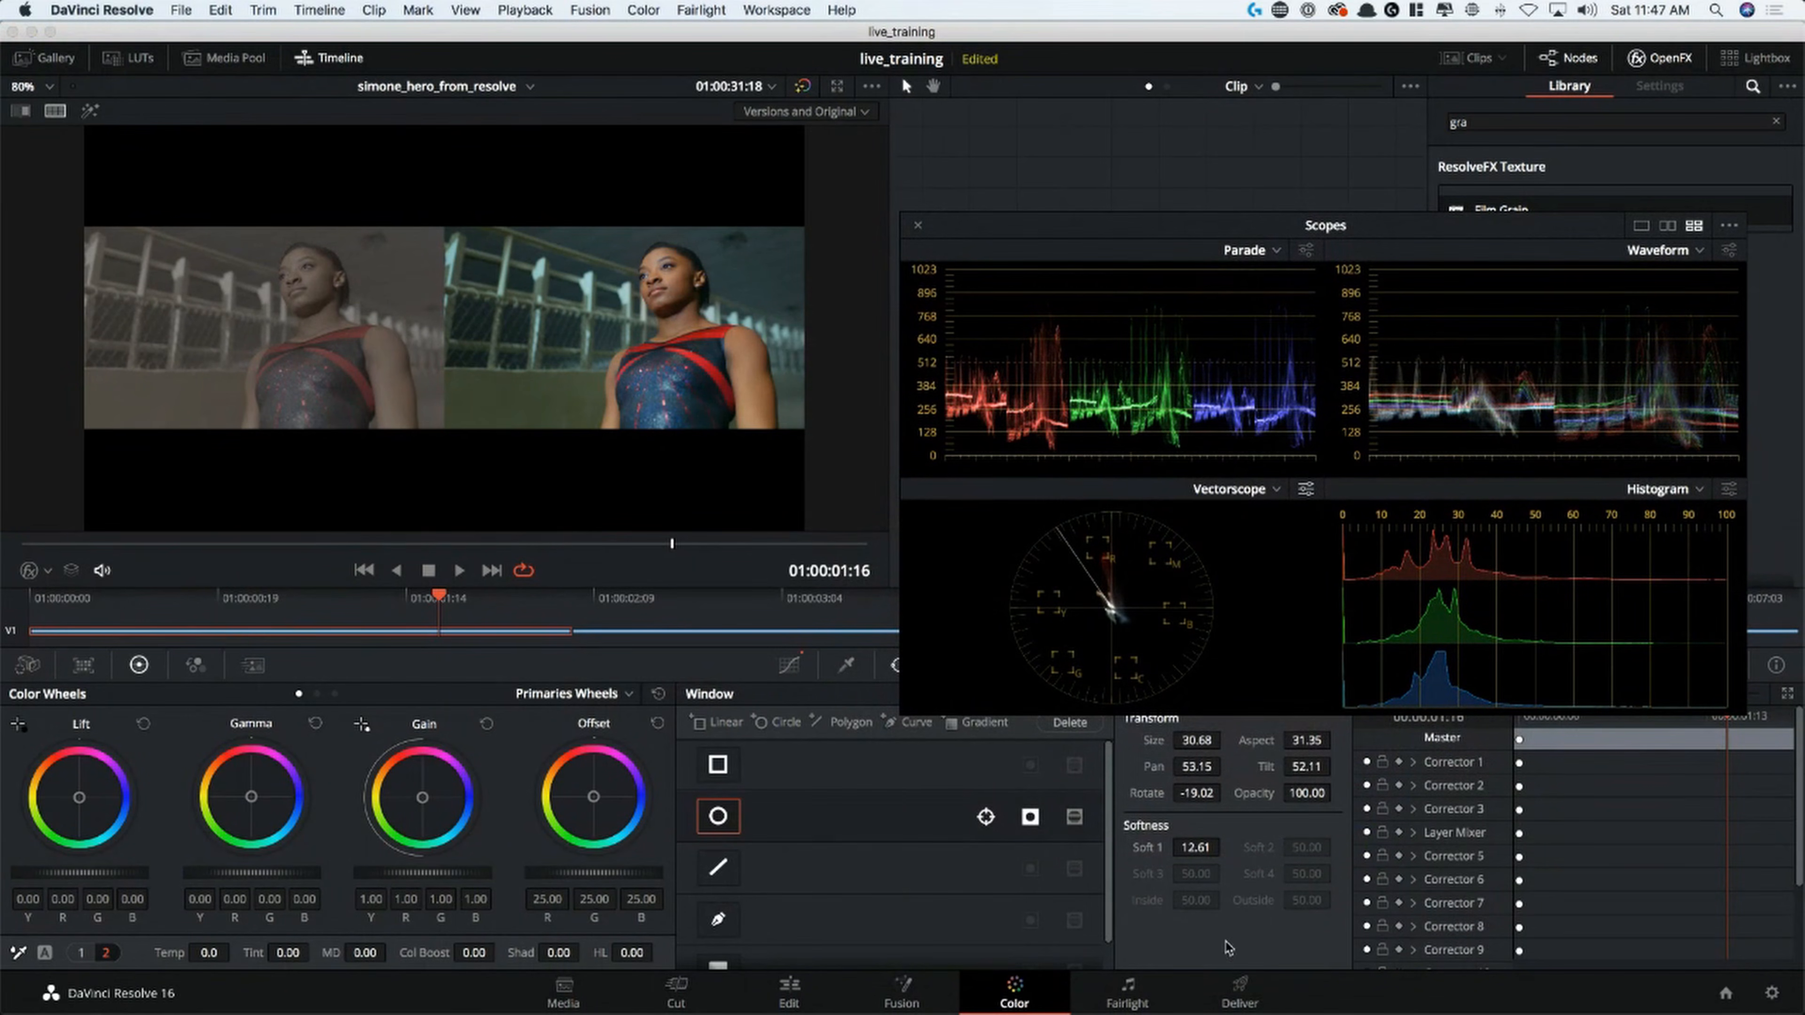
pyautogui.click(1282, 988)
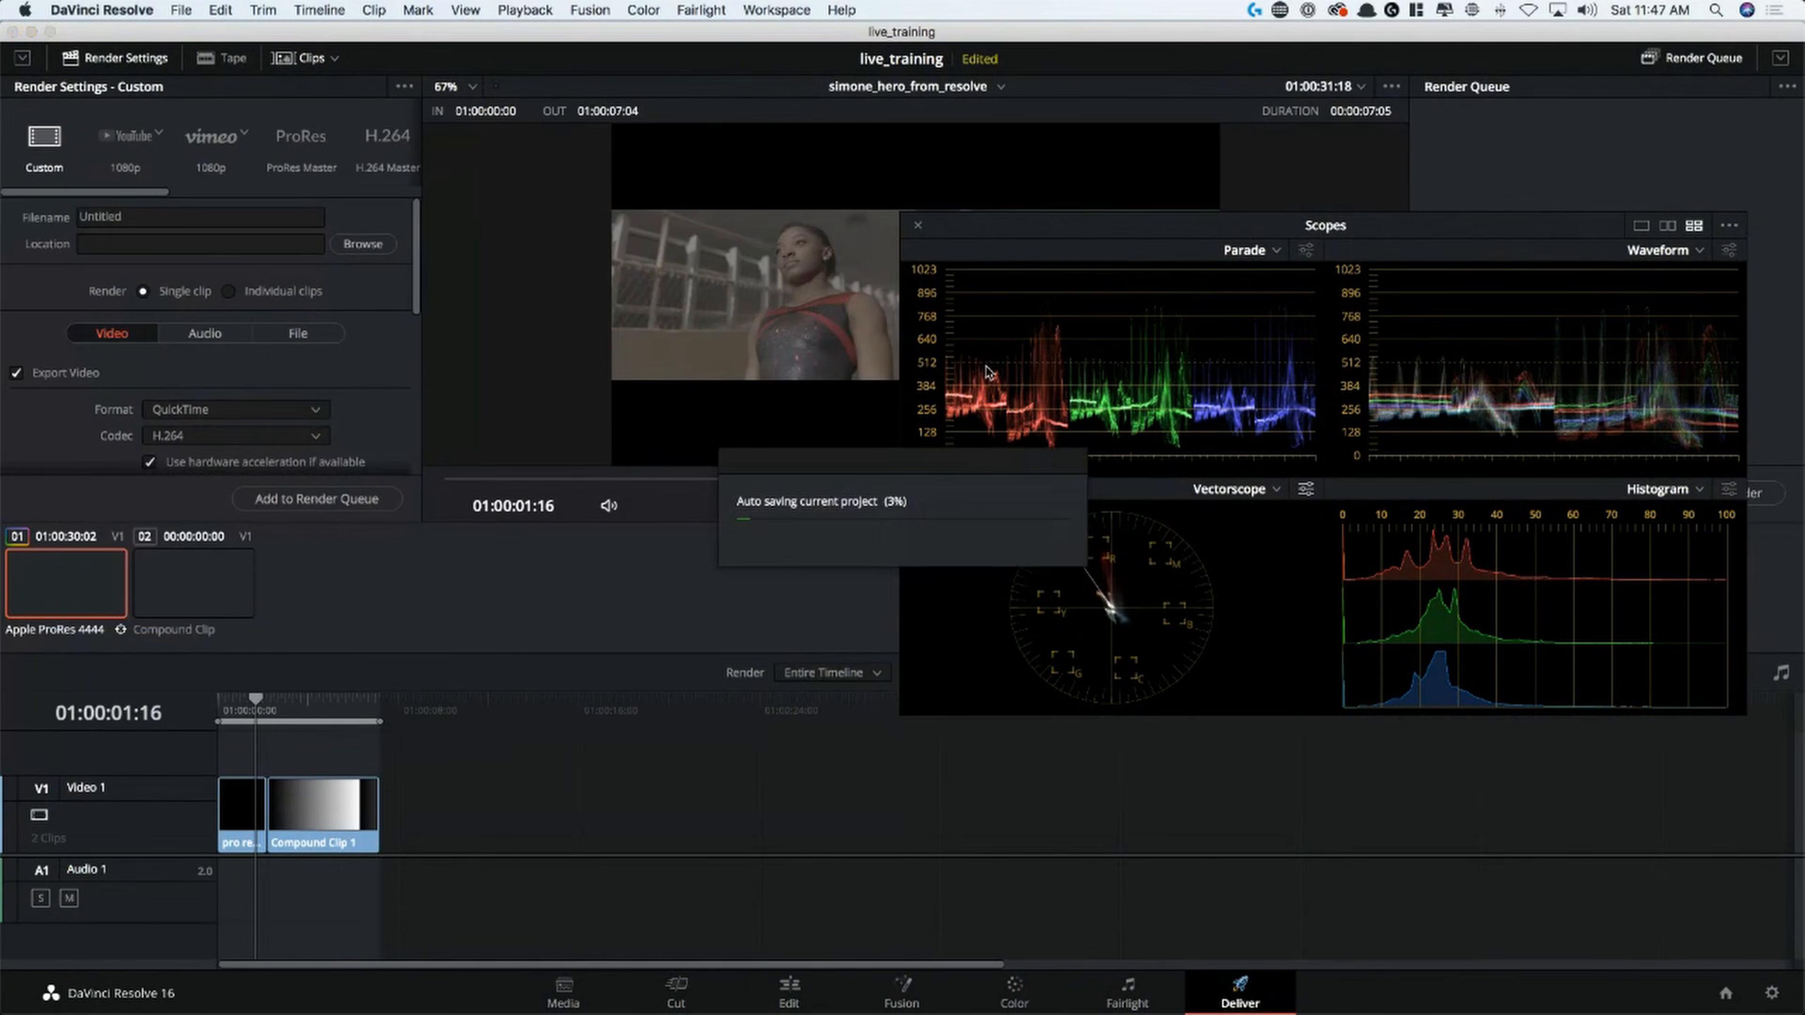
pyautogui.click(918, 225)
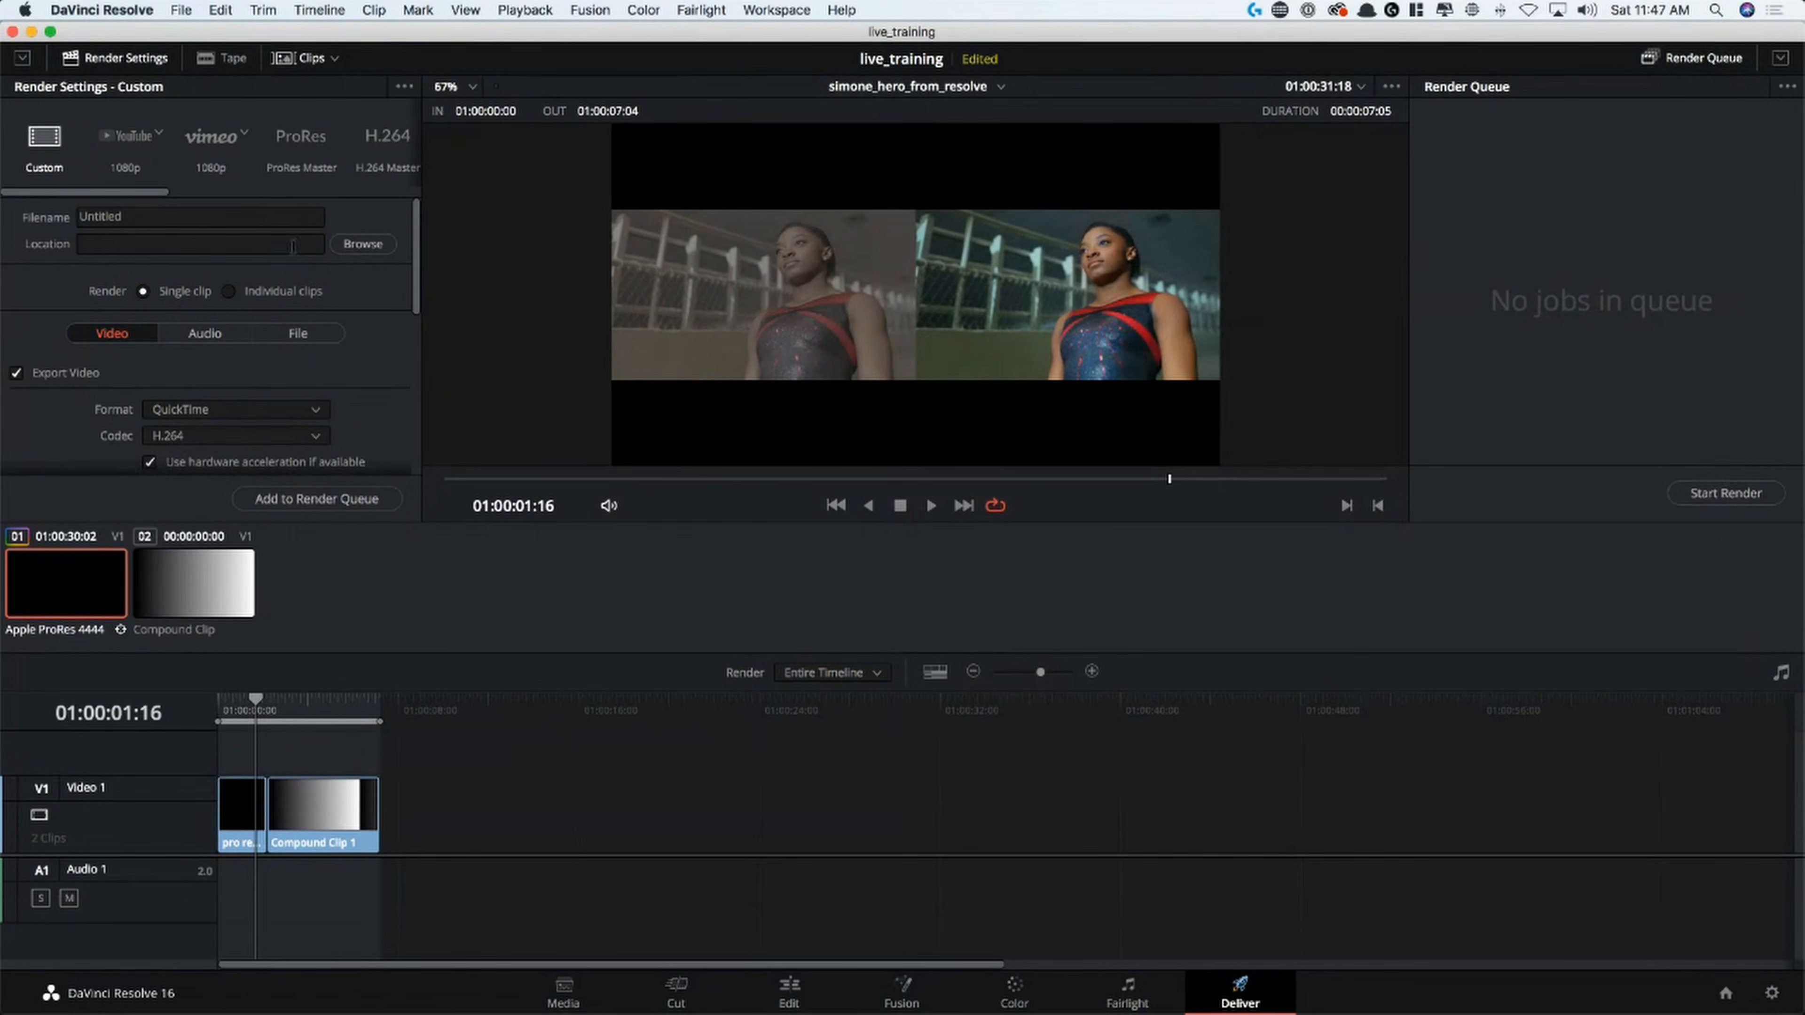
# Load the H.264 Master render preset and expand the render settings to full height
pyautogui.moveTo(129, 196); pyautogui.dragTo(199, 195)
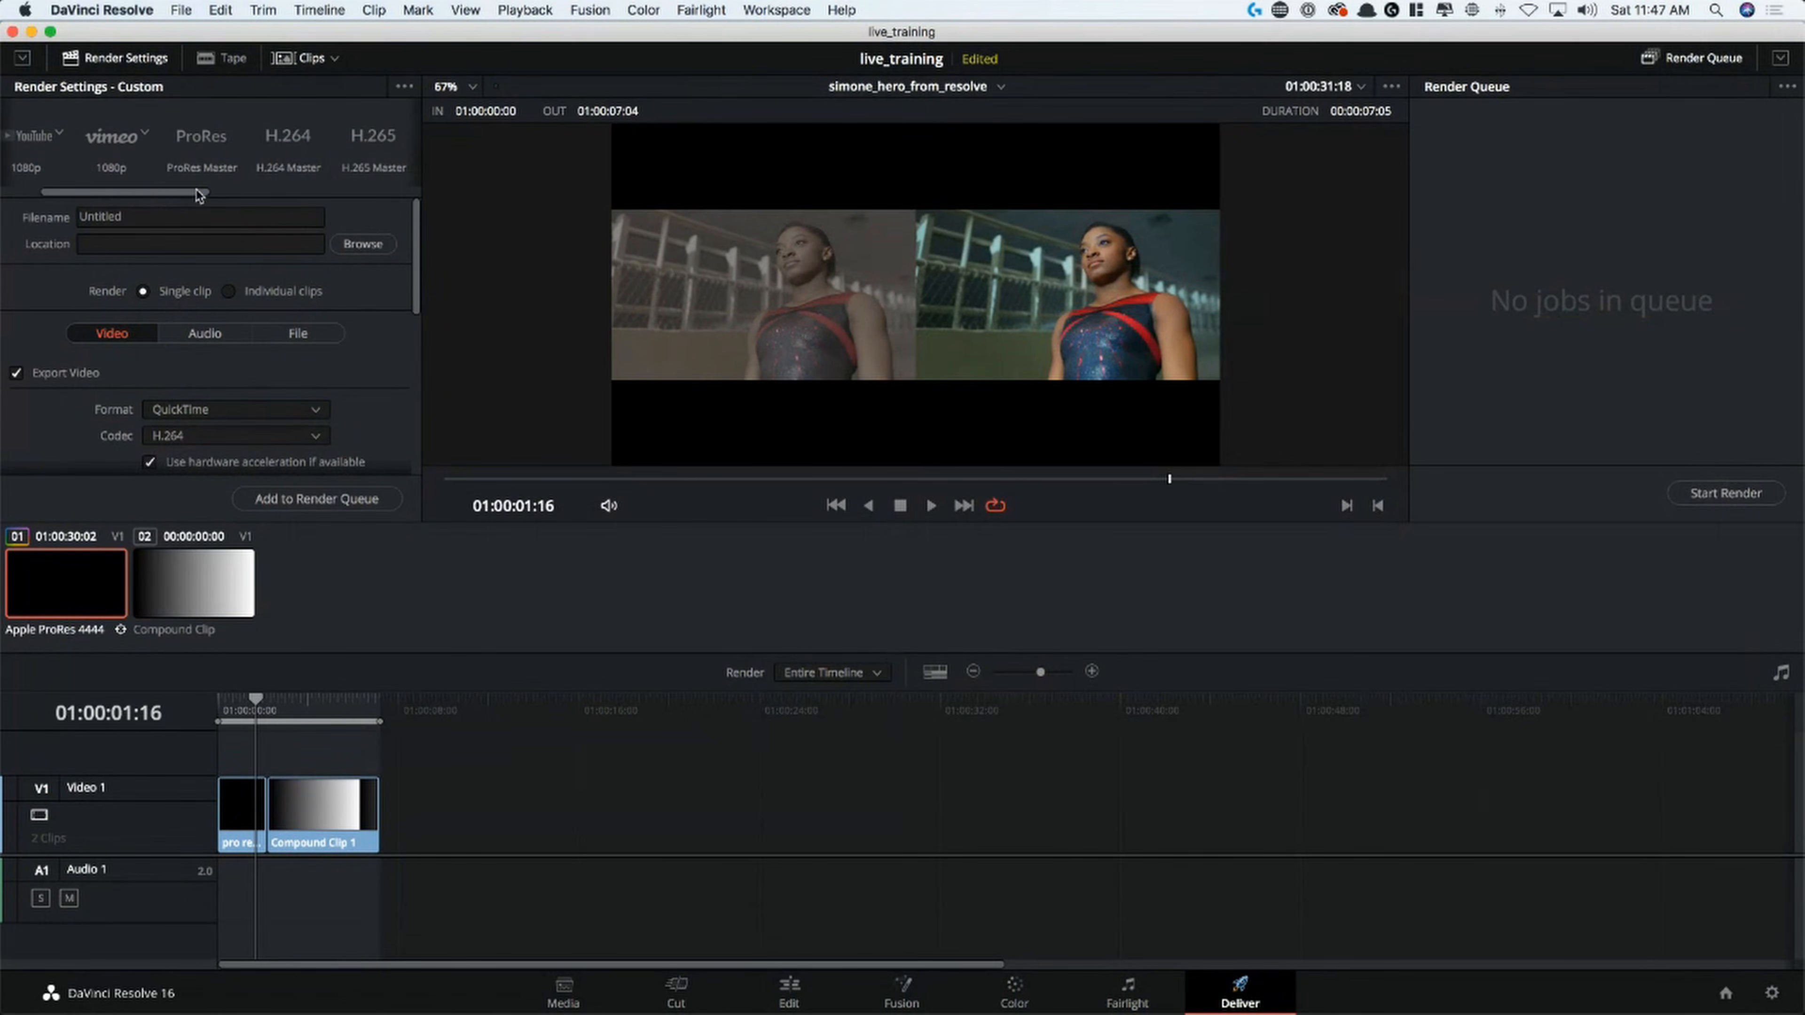
pyautogui.click(292, 144)
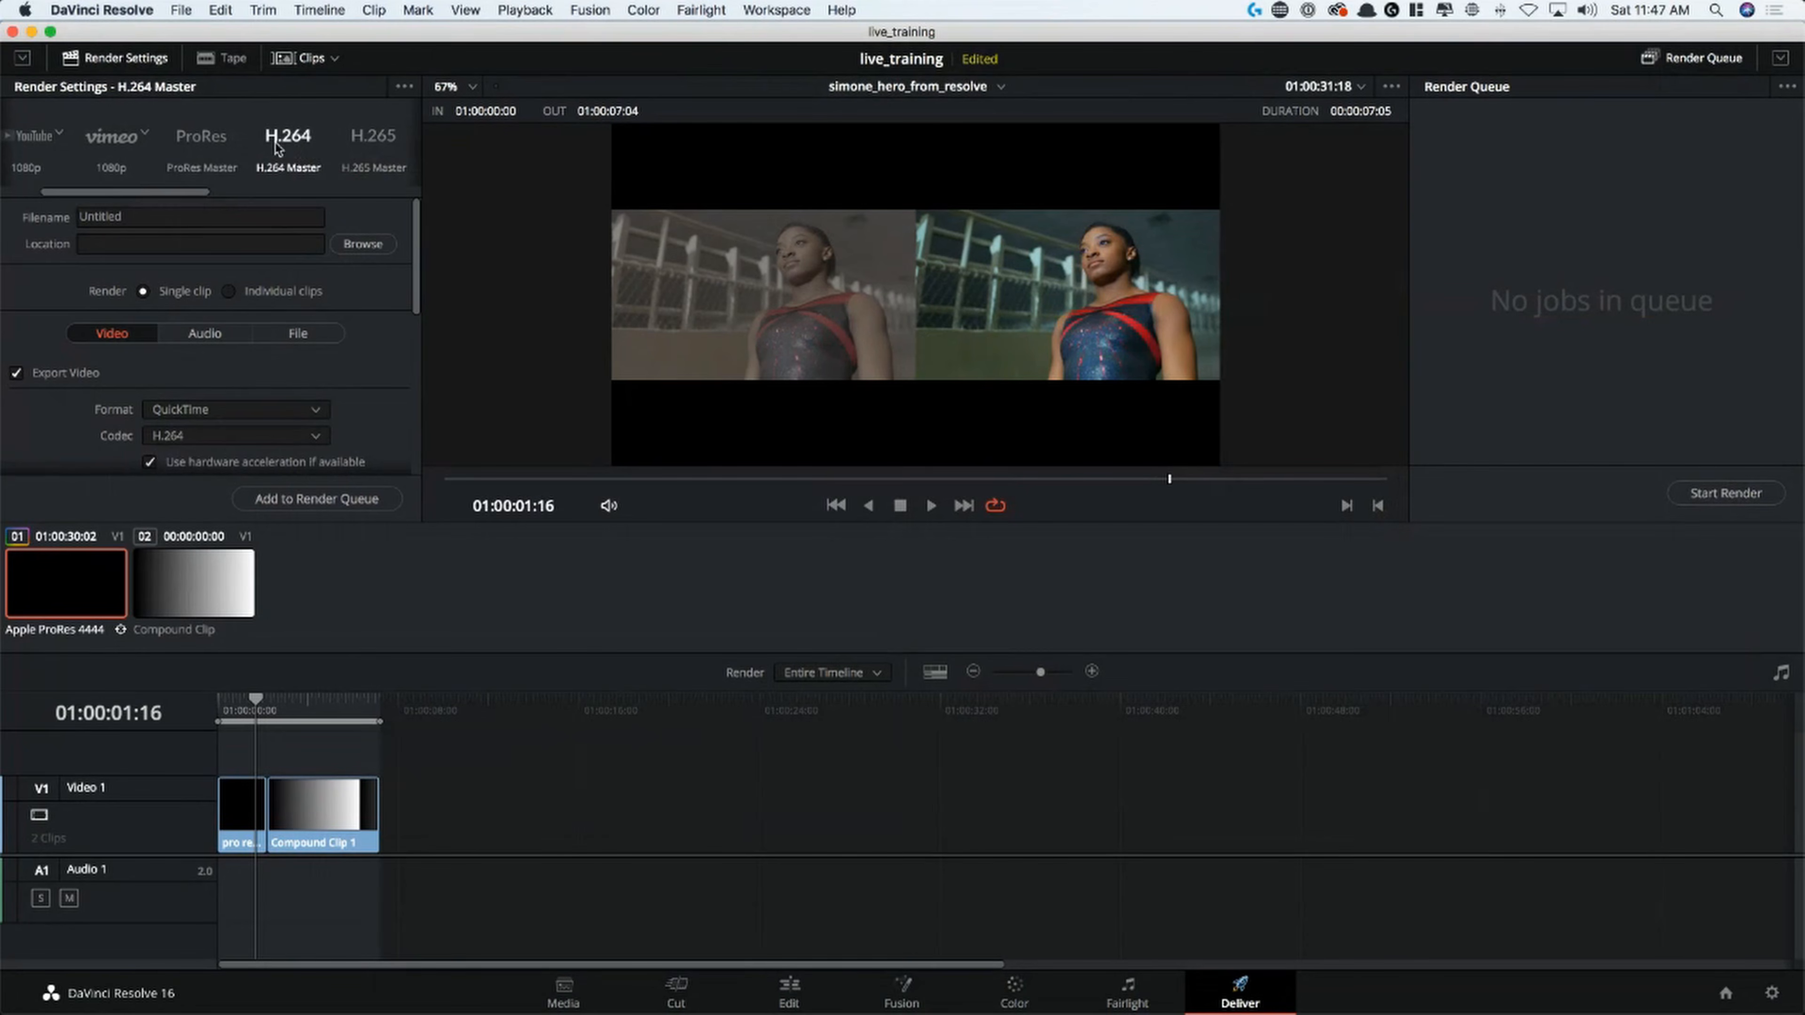
pyautogui.click(22, 59)
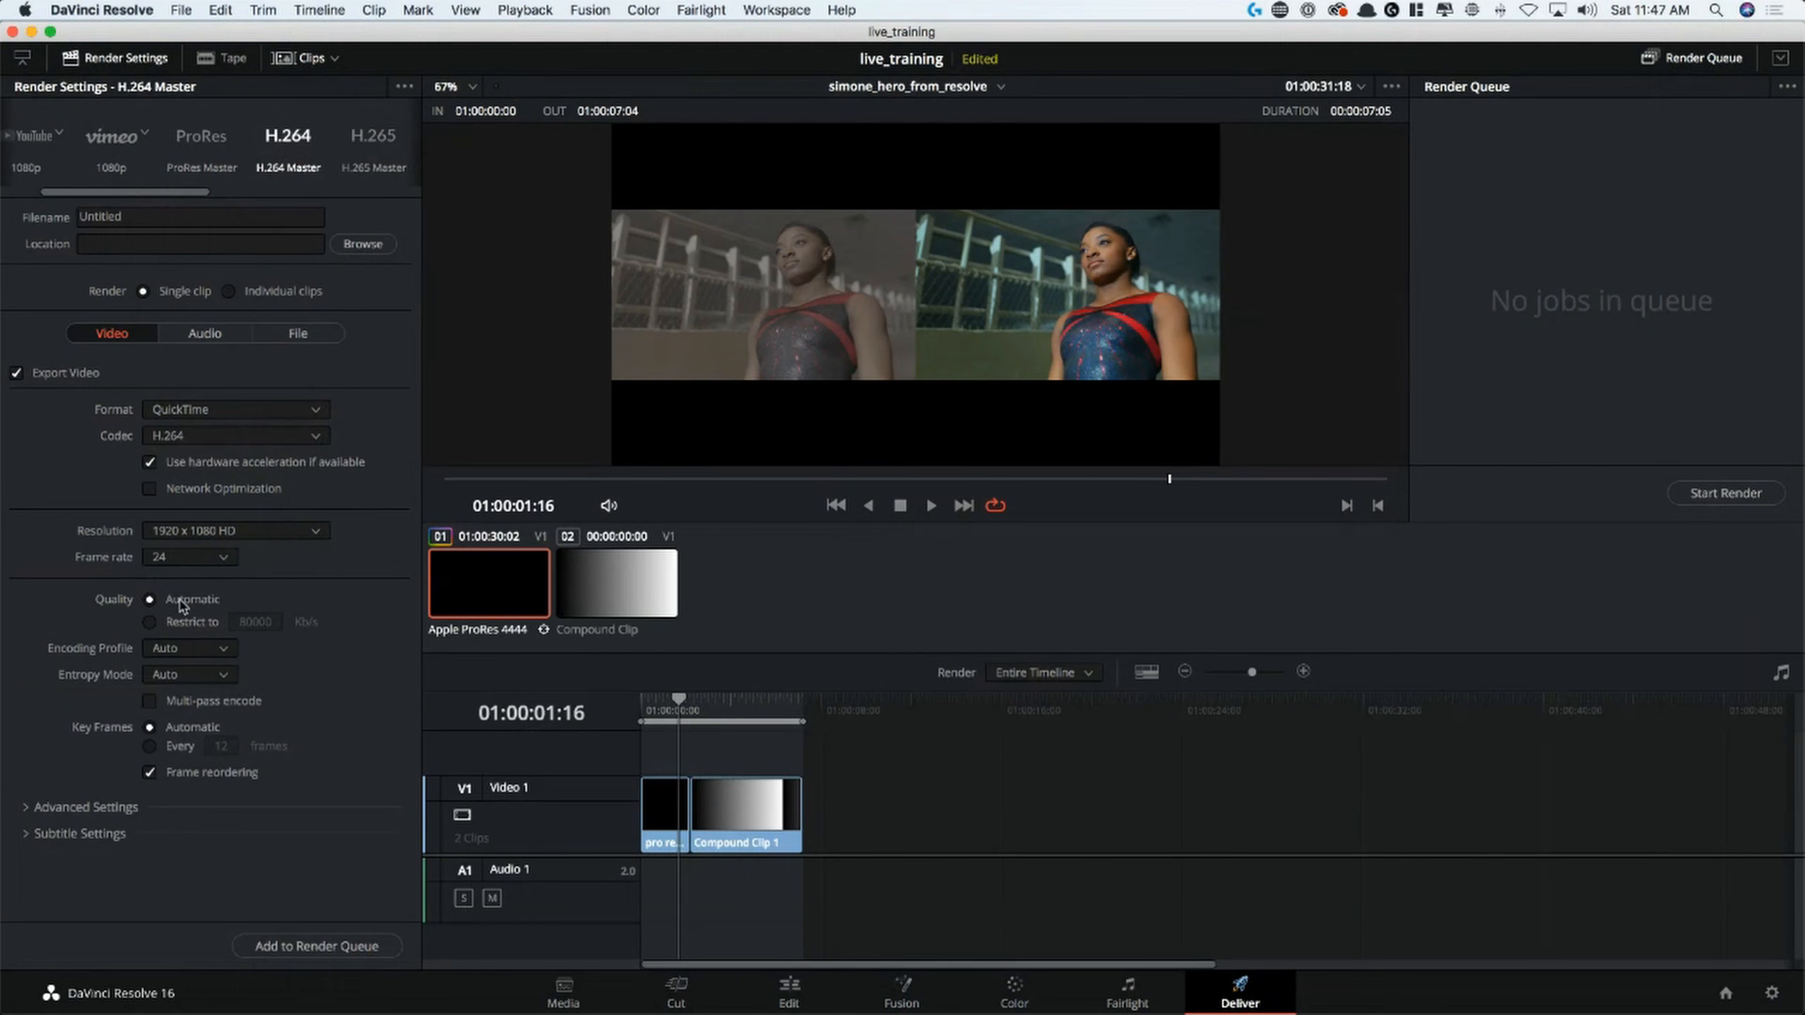
# Restrict the video quality to 40000 Kb/s and expand the advanced settings to review the sizing and debayer options
pyautogui.click(191, 623)
pyautogui.doubleClick(266, 624)
pyautogui.write('40000')
pyautogui.click(75, 815)
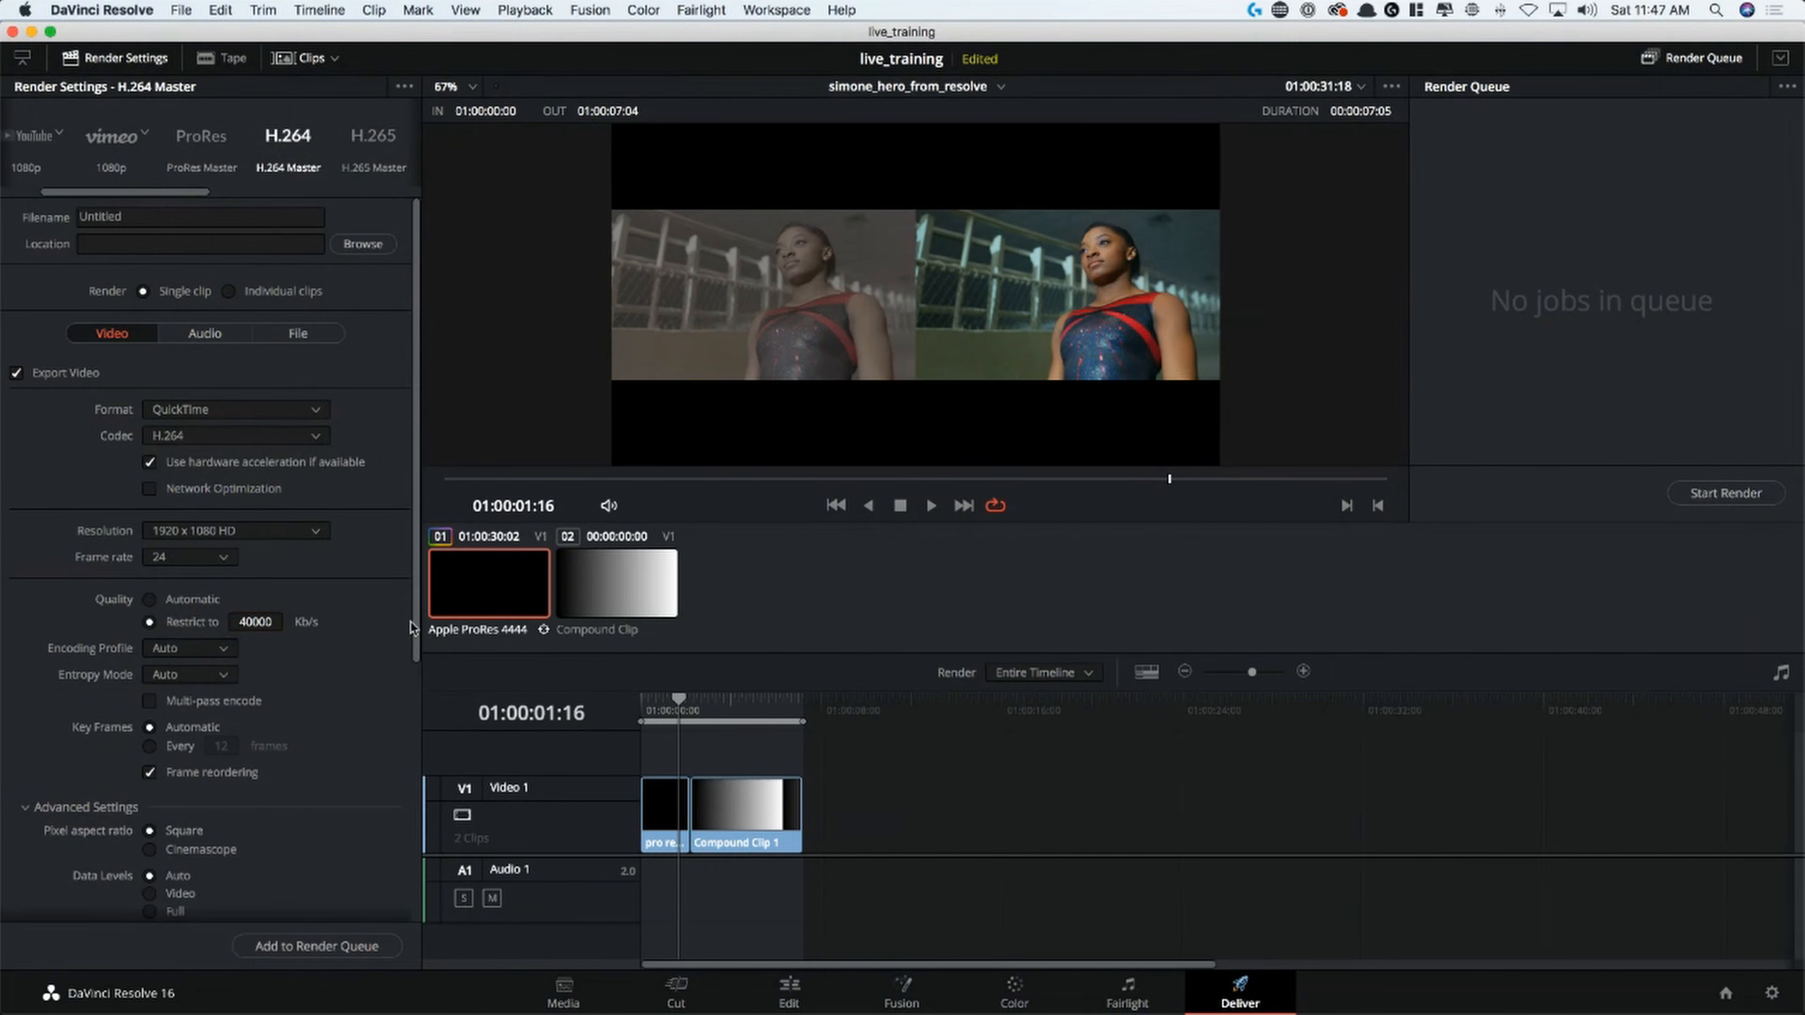
pyautogui.scroll(-10, 414, 640)
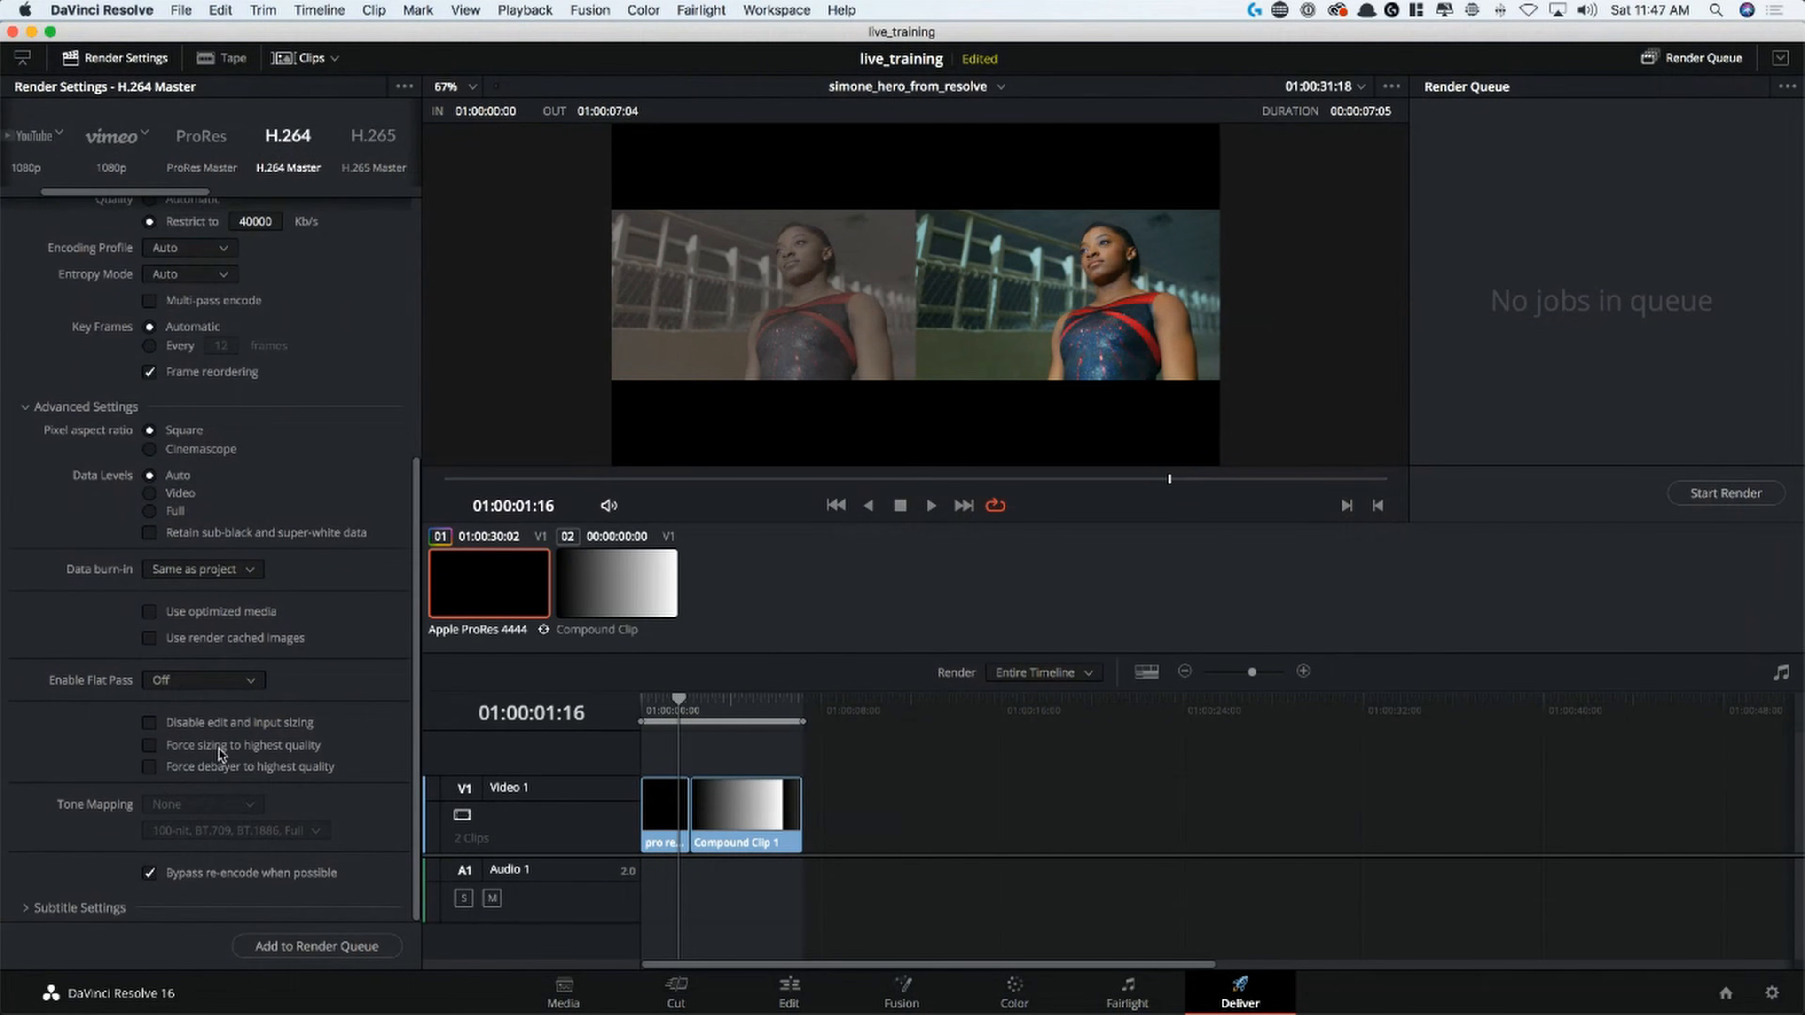
pyautogui.click(318, 773)
pyautogui.moveTo(417, 702); pyautogui.dragTo(273, 241)
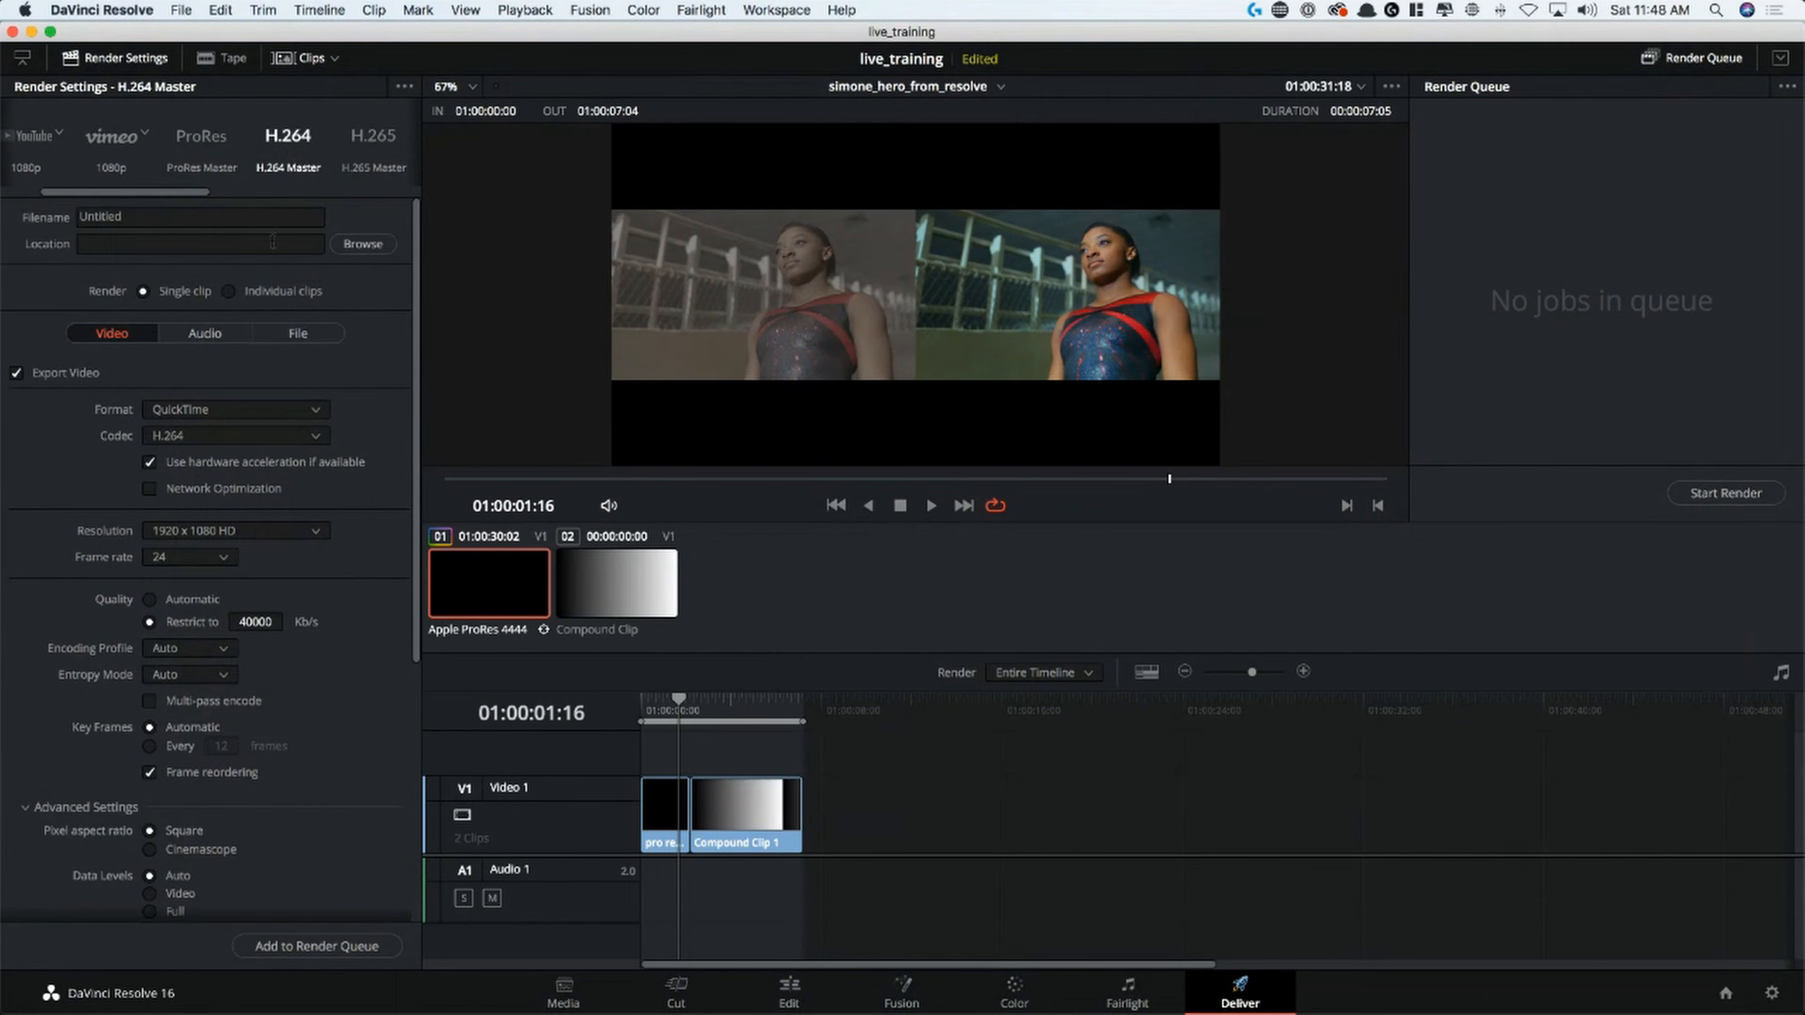
# Save the current render settings as a new preset named "web 1080p"
pyautogui.click(404, 89)
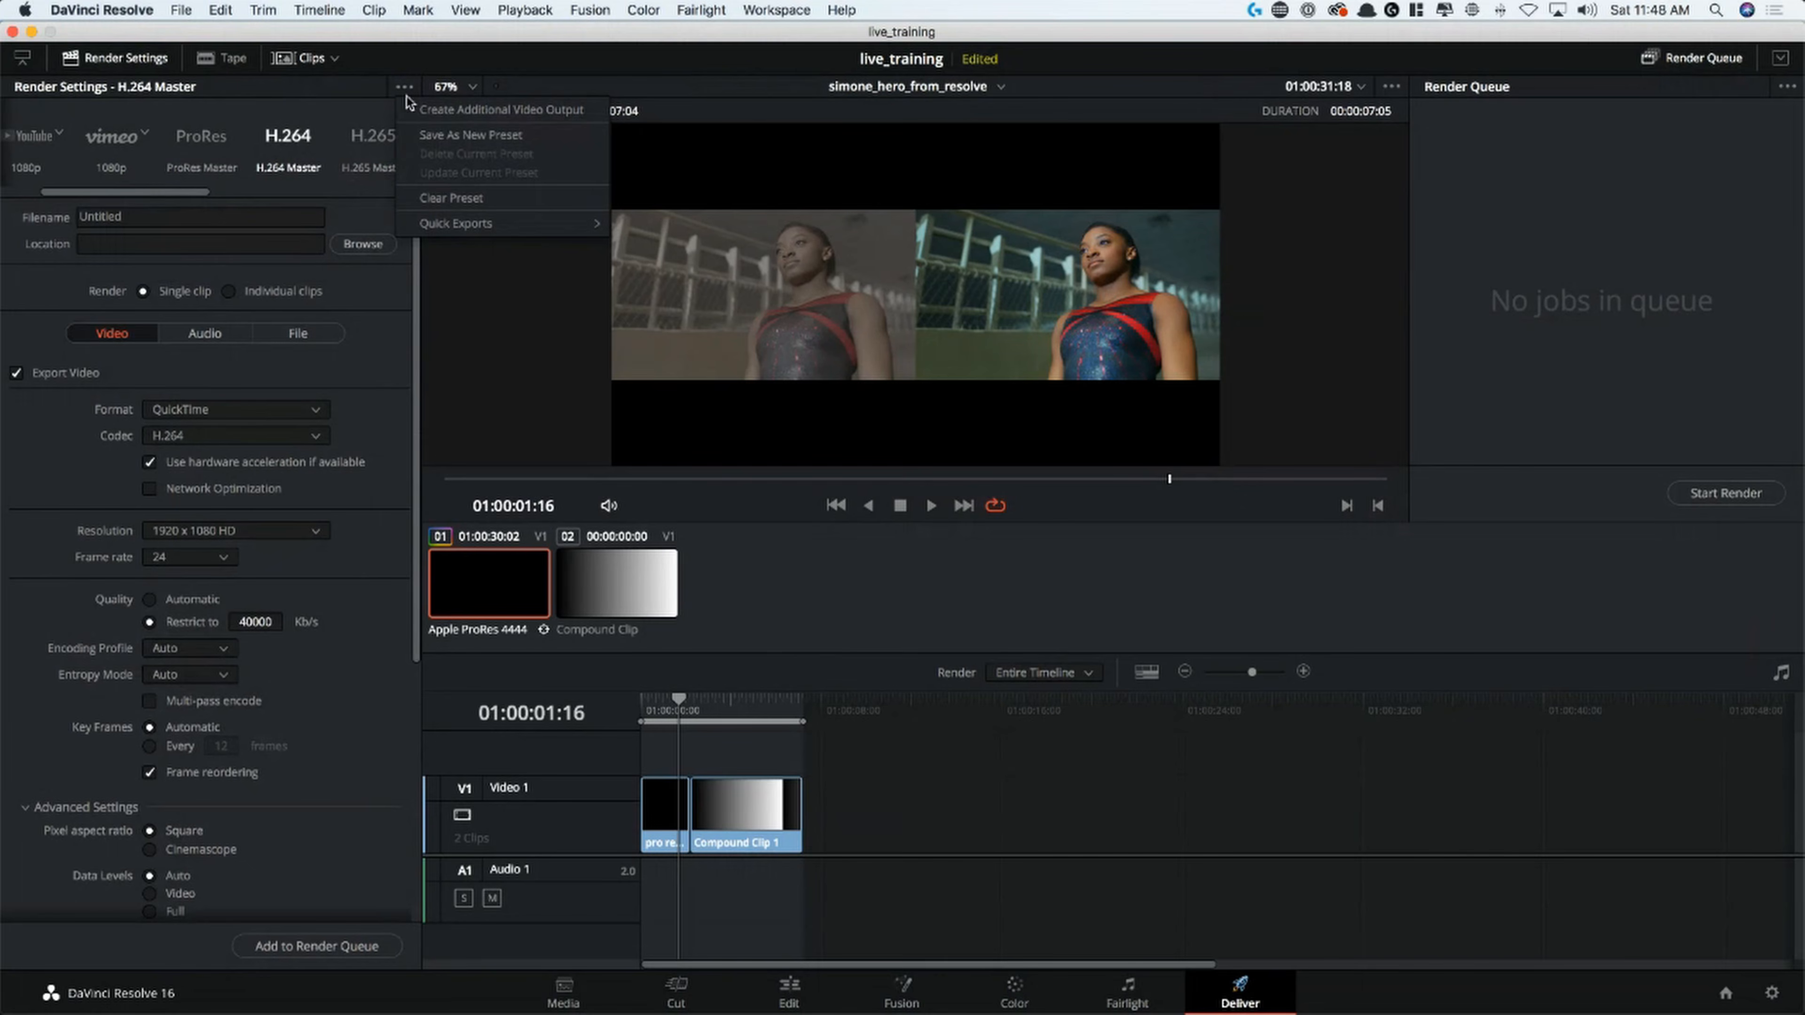
pyautogui.click(467, 136)
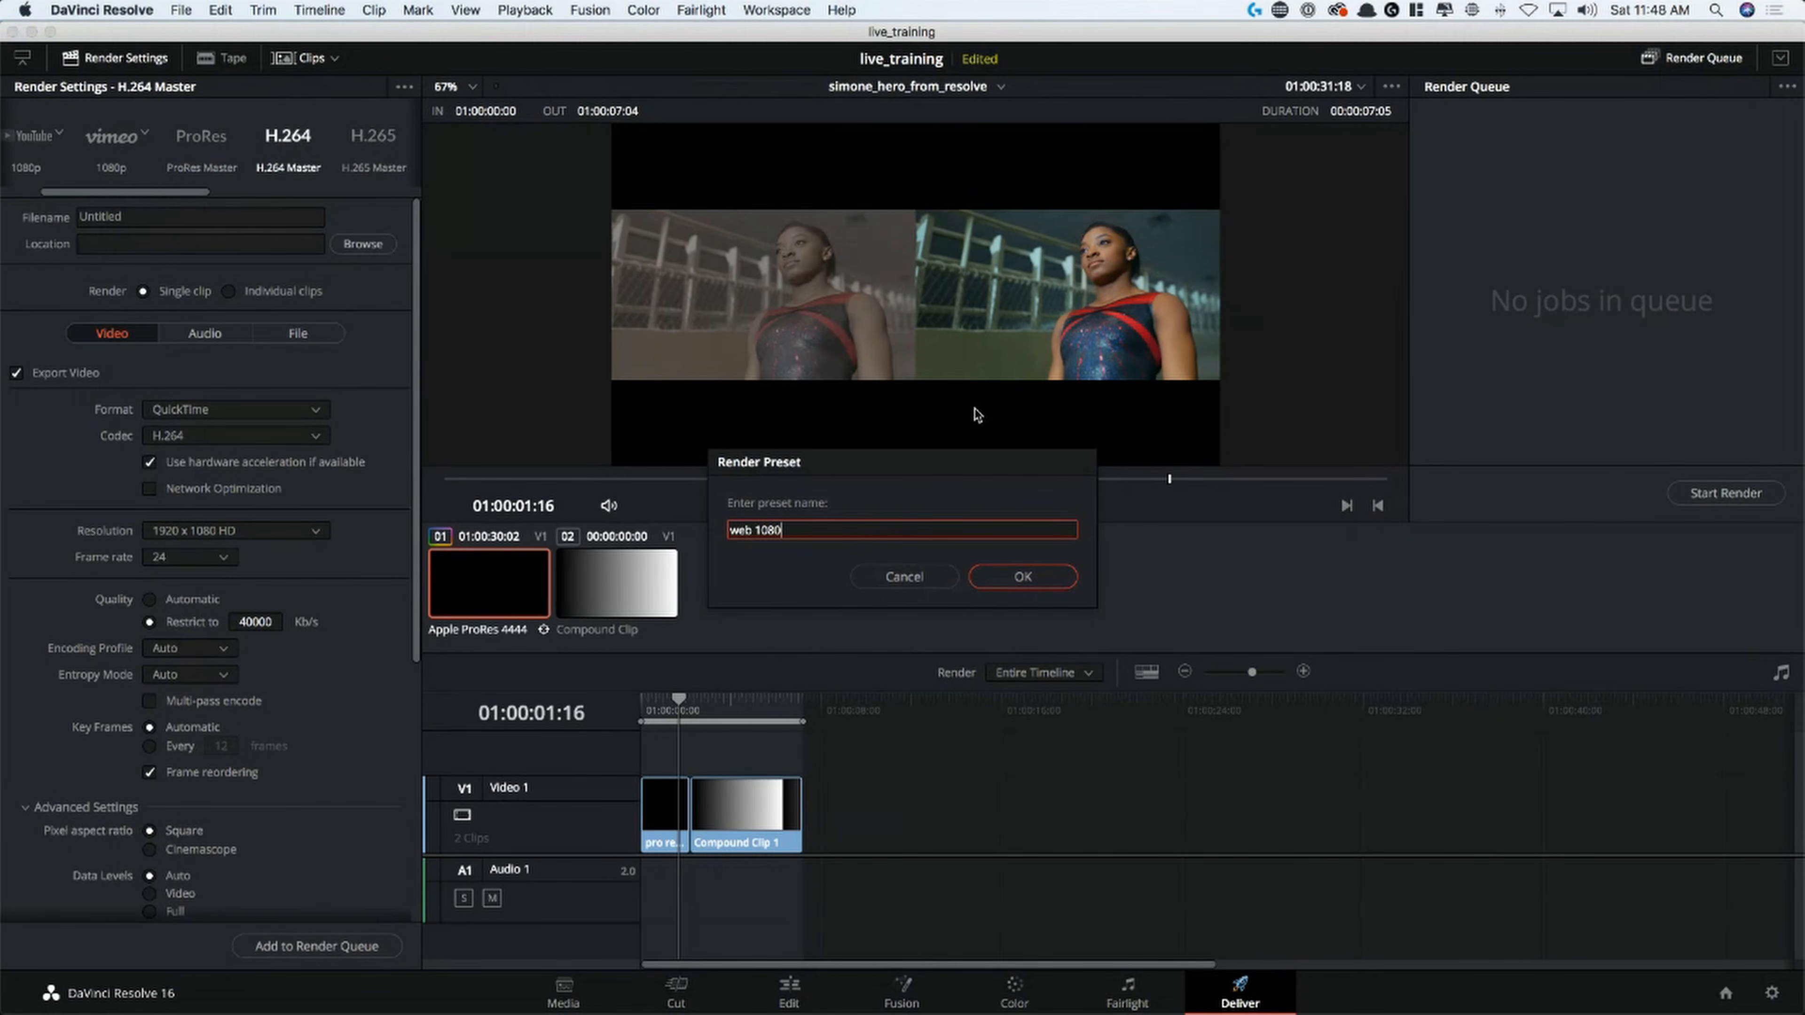
pyautogui.press('Return')
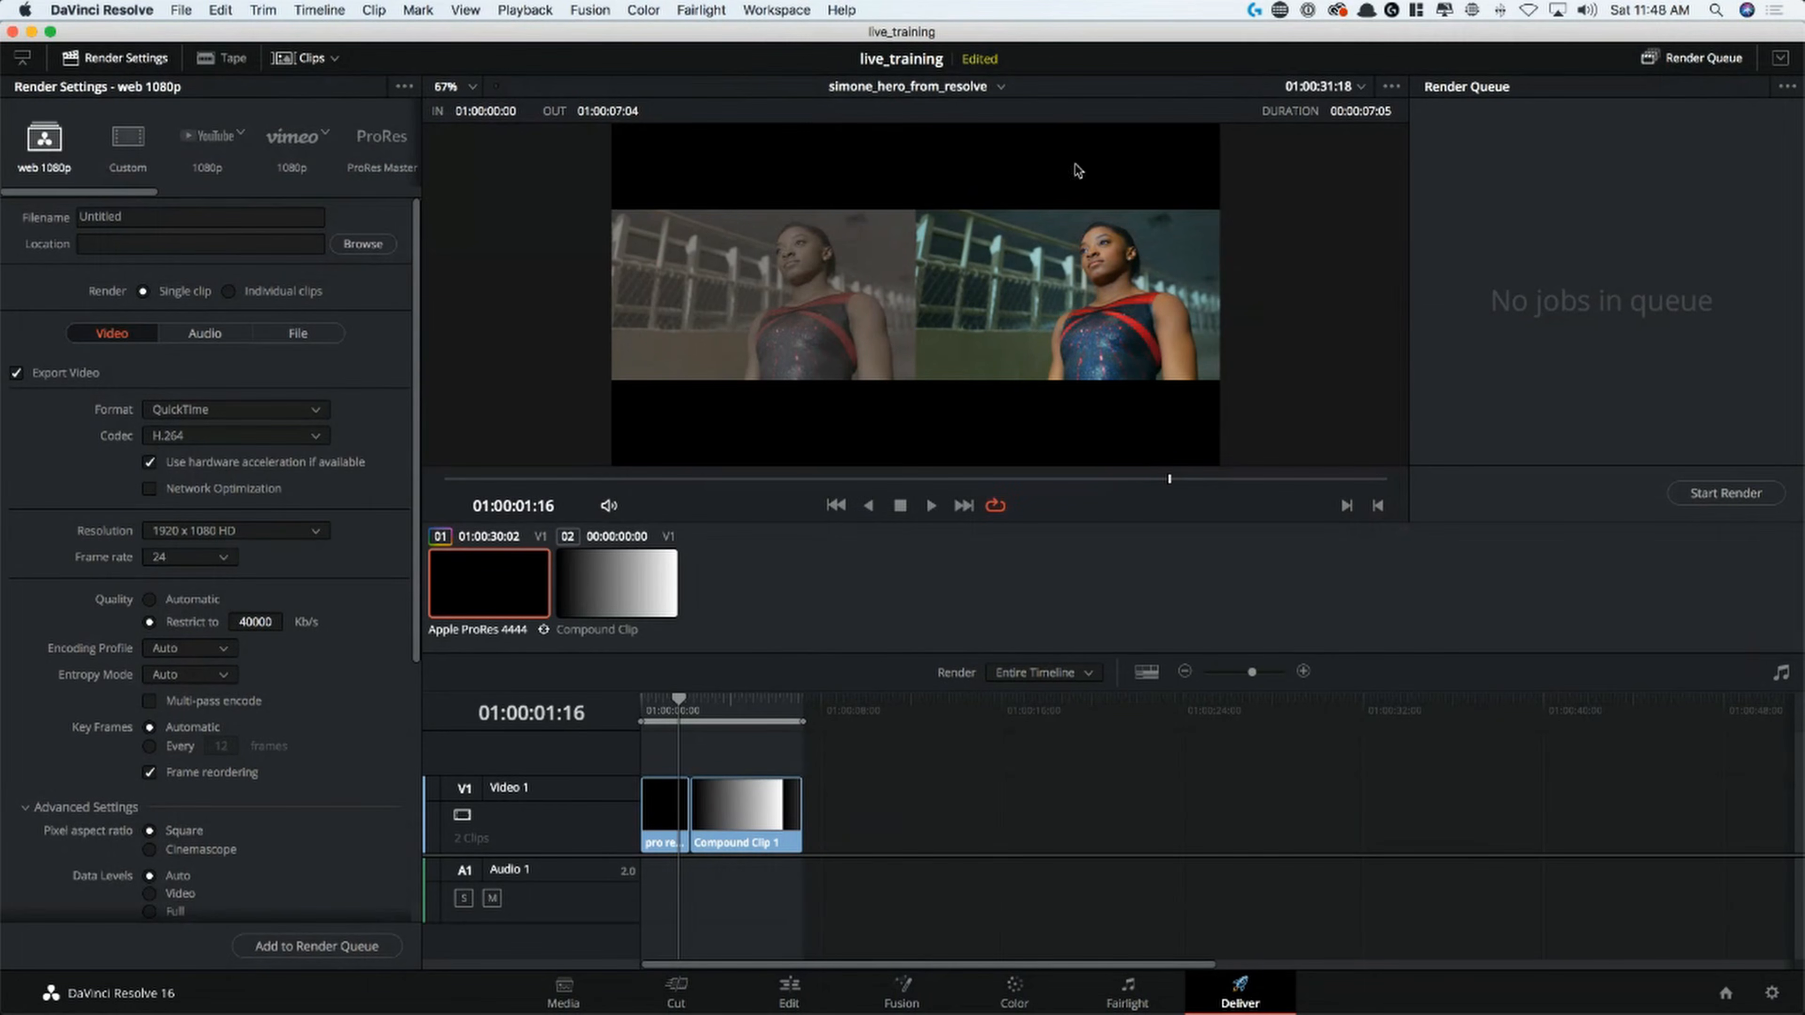
# Try the H.265 Master render preset
pyautogui.click(382, 146)
pyautogui.moveTo(122, 193)
pyautogui.mouseDown()
pyautogui.moveTo(311, 193)
pyautogui.moveTo(117, 193)
pyautogui.moveTo(102, 173)
pyautogui.mouseUp()
pyautogui.click(123, 142)
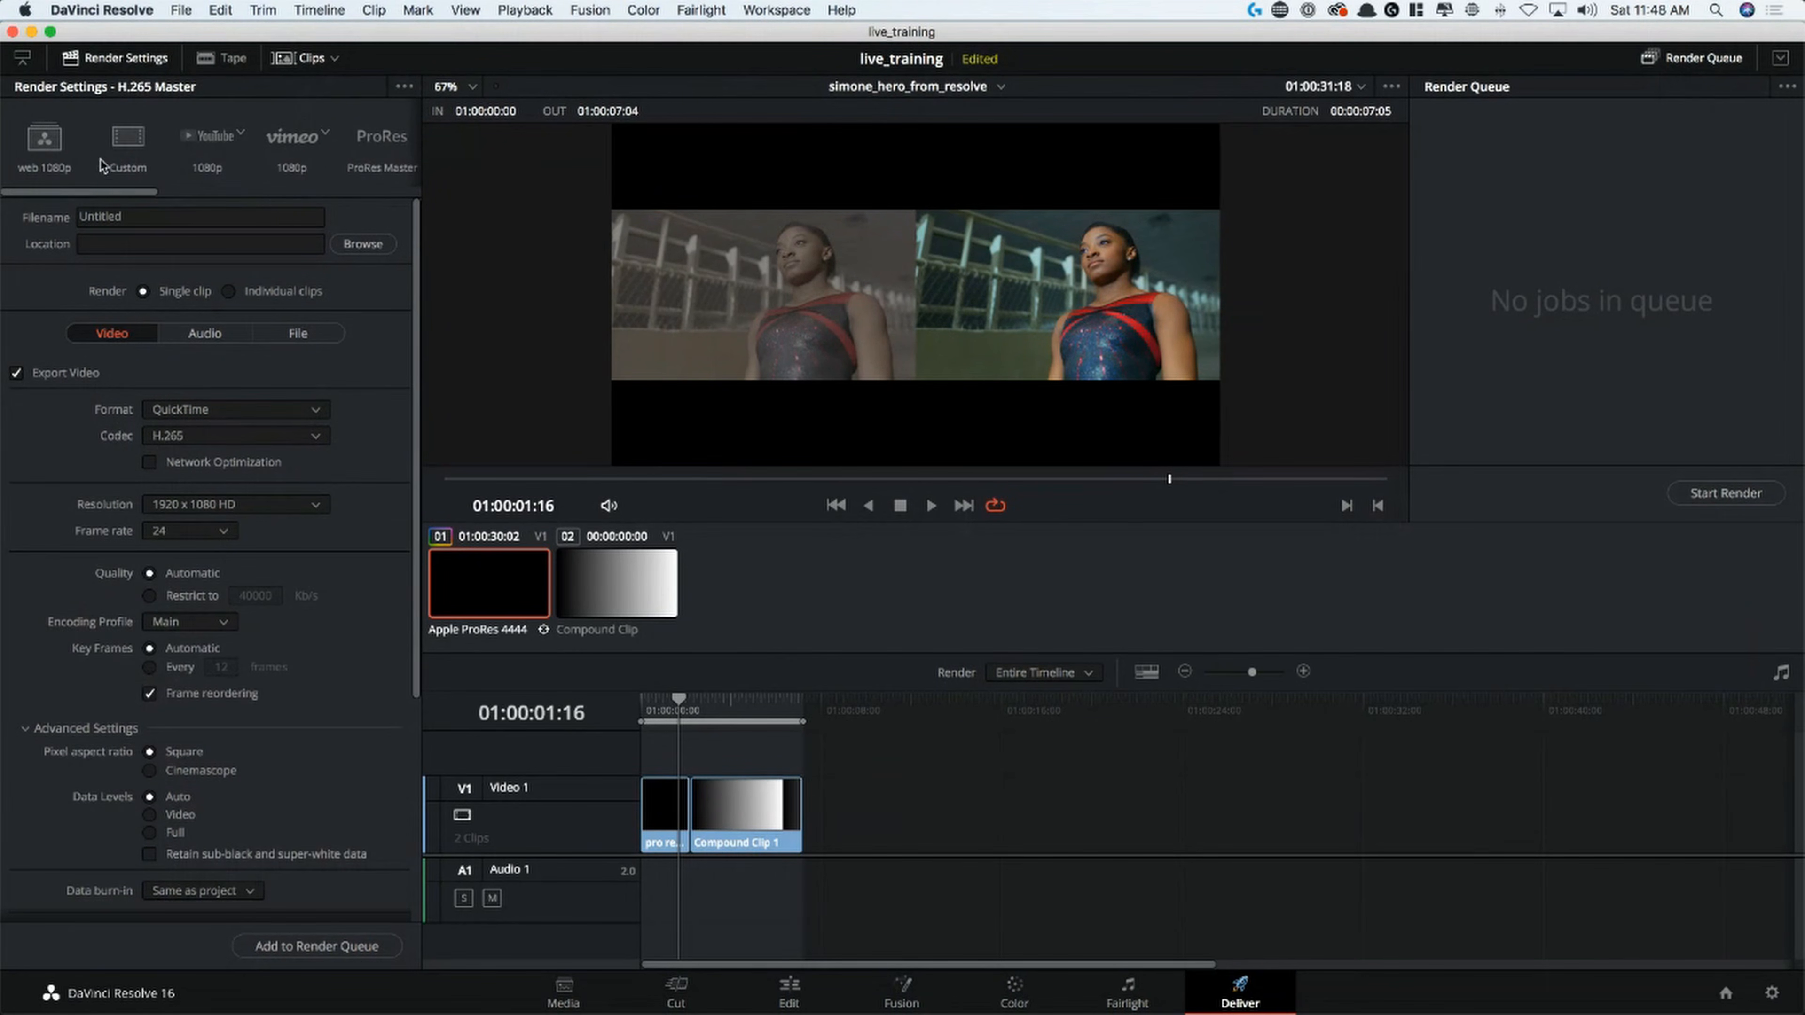
# Reselect the web 1080p preset and mark the first timeline clip as the in/out render range
pyautogui.click(45, 139)
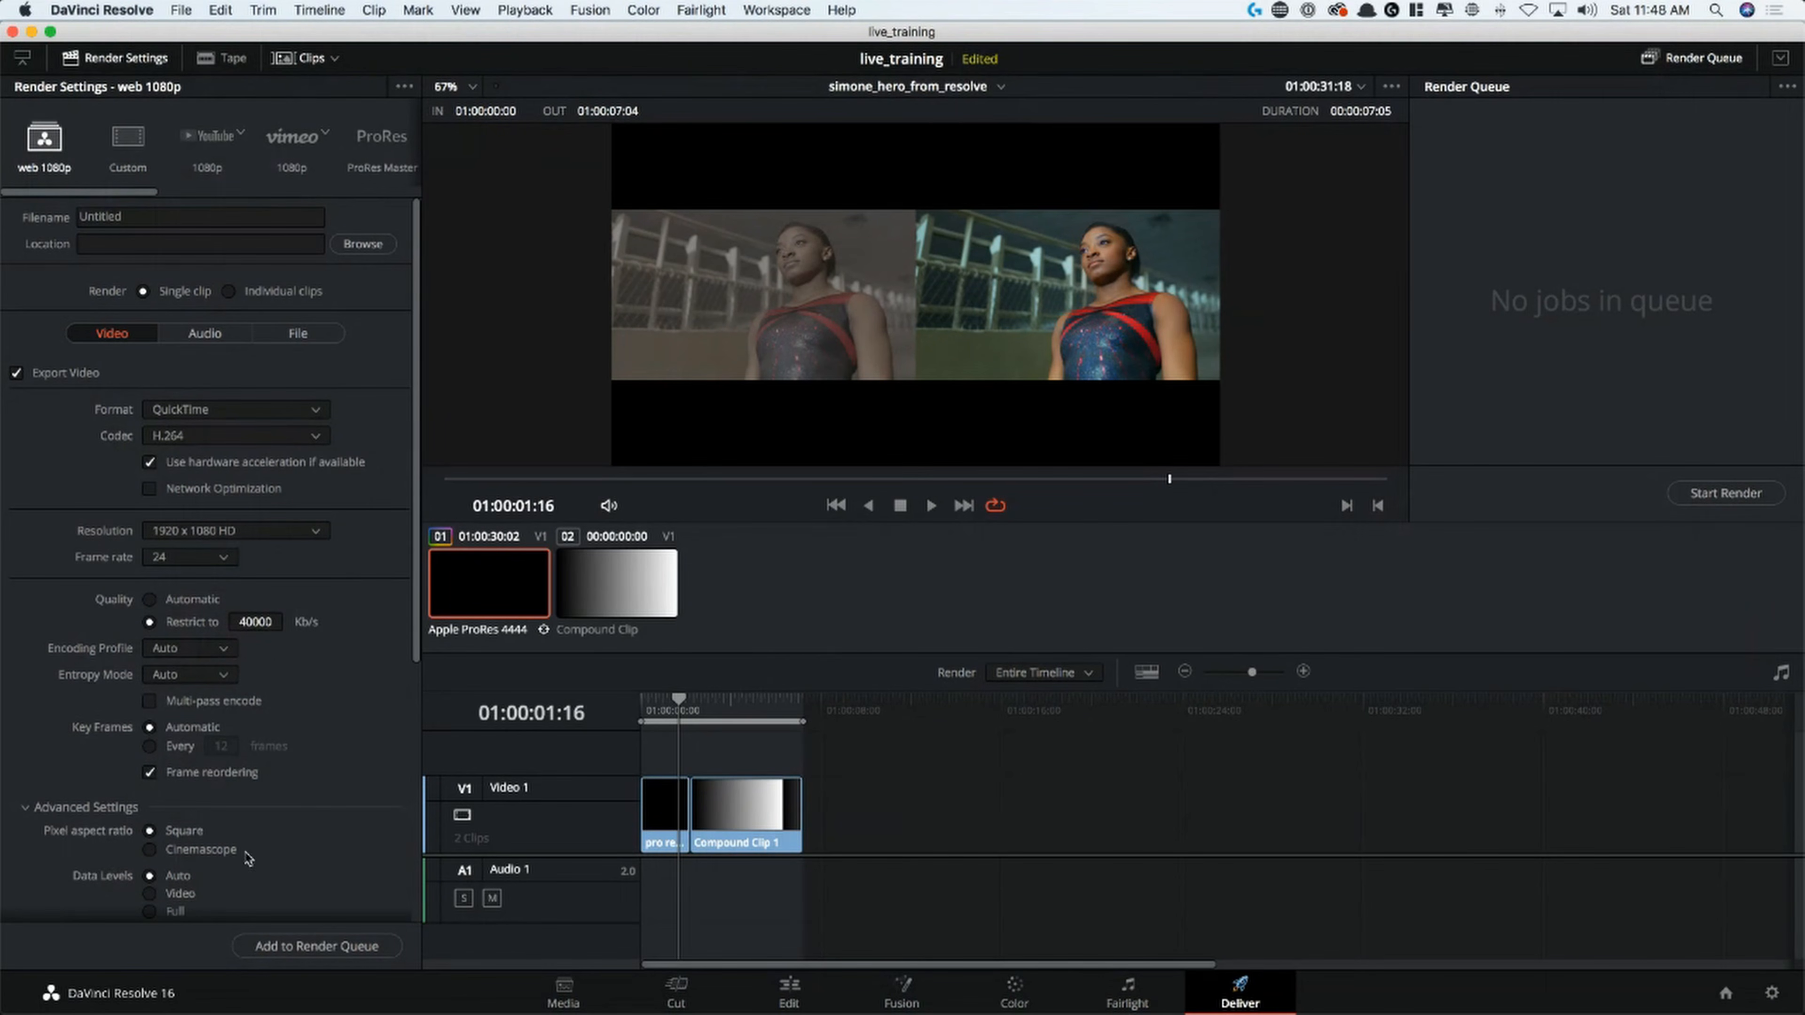
pyautogui.moveTo(691, 706)
pyautogui.mouseDown()
pyautogui.moveTo(605, 706)
pyautogui.moveTo(666, 706)
pyautogui.mouseUp()
pyautogui.press('x')
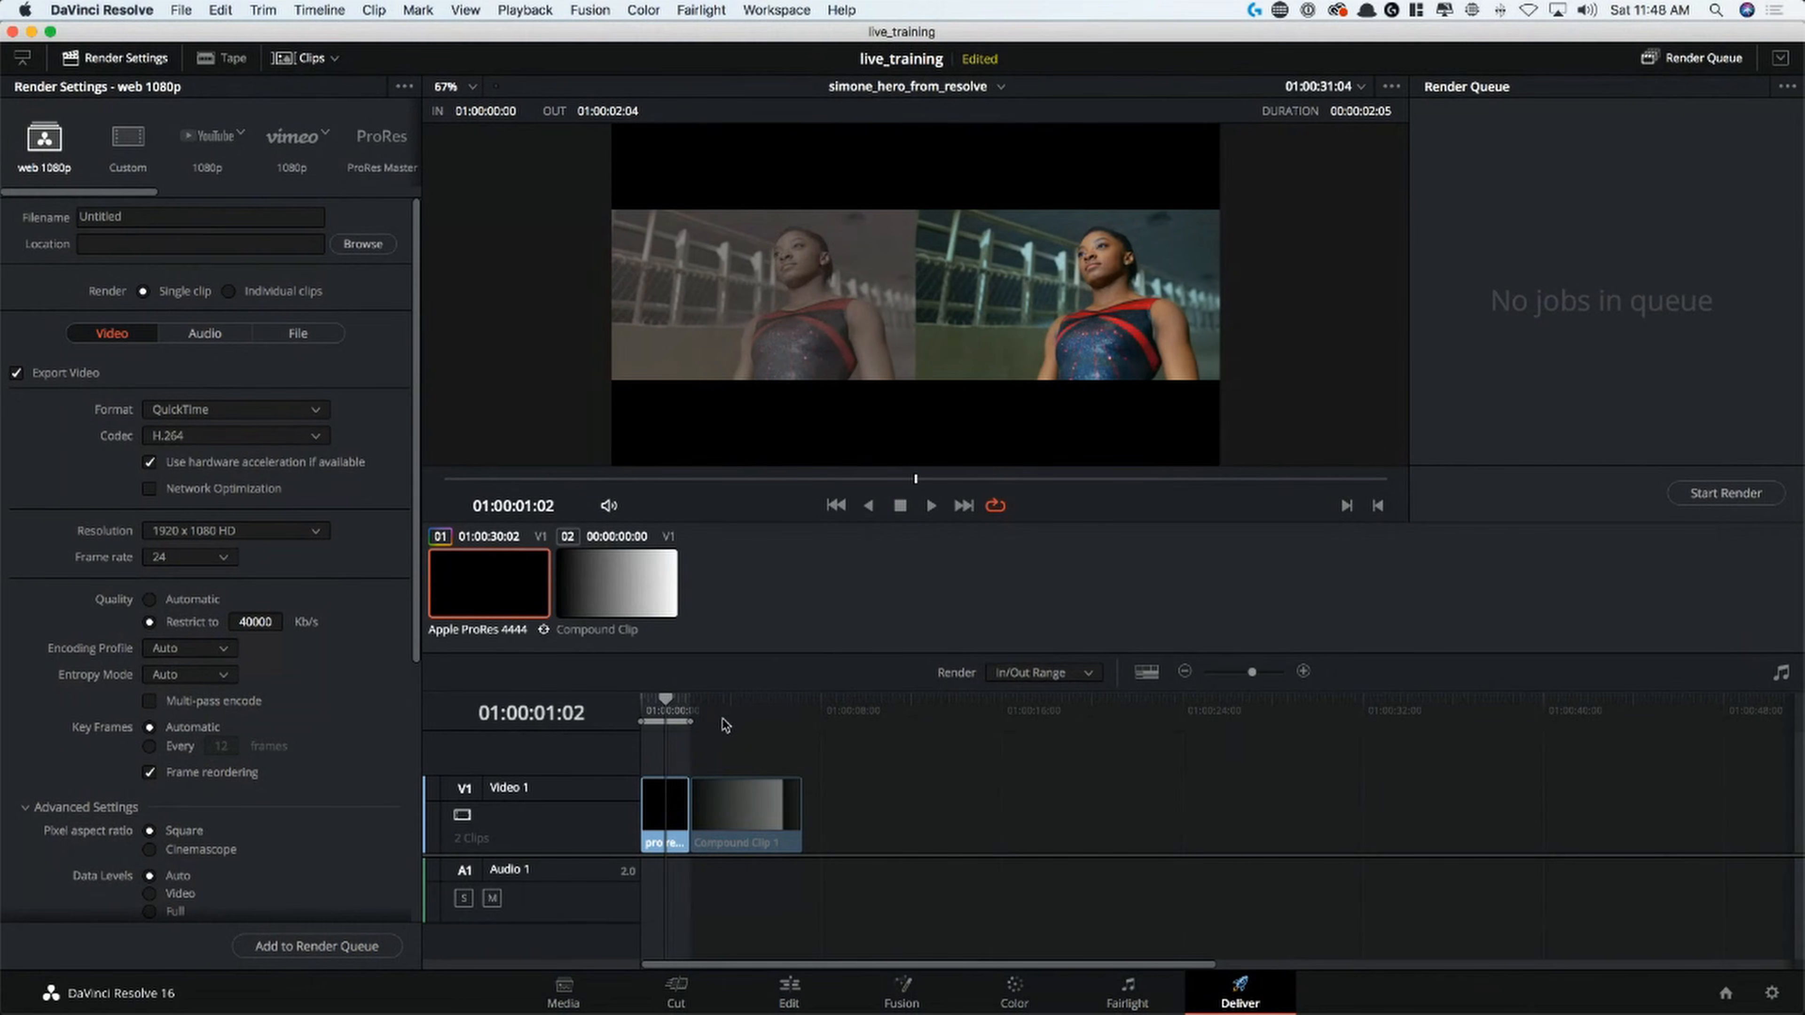
pyautogui.click(317, 946)
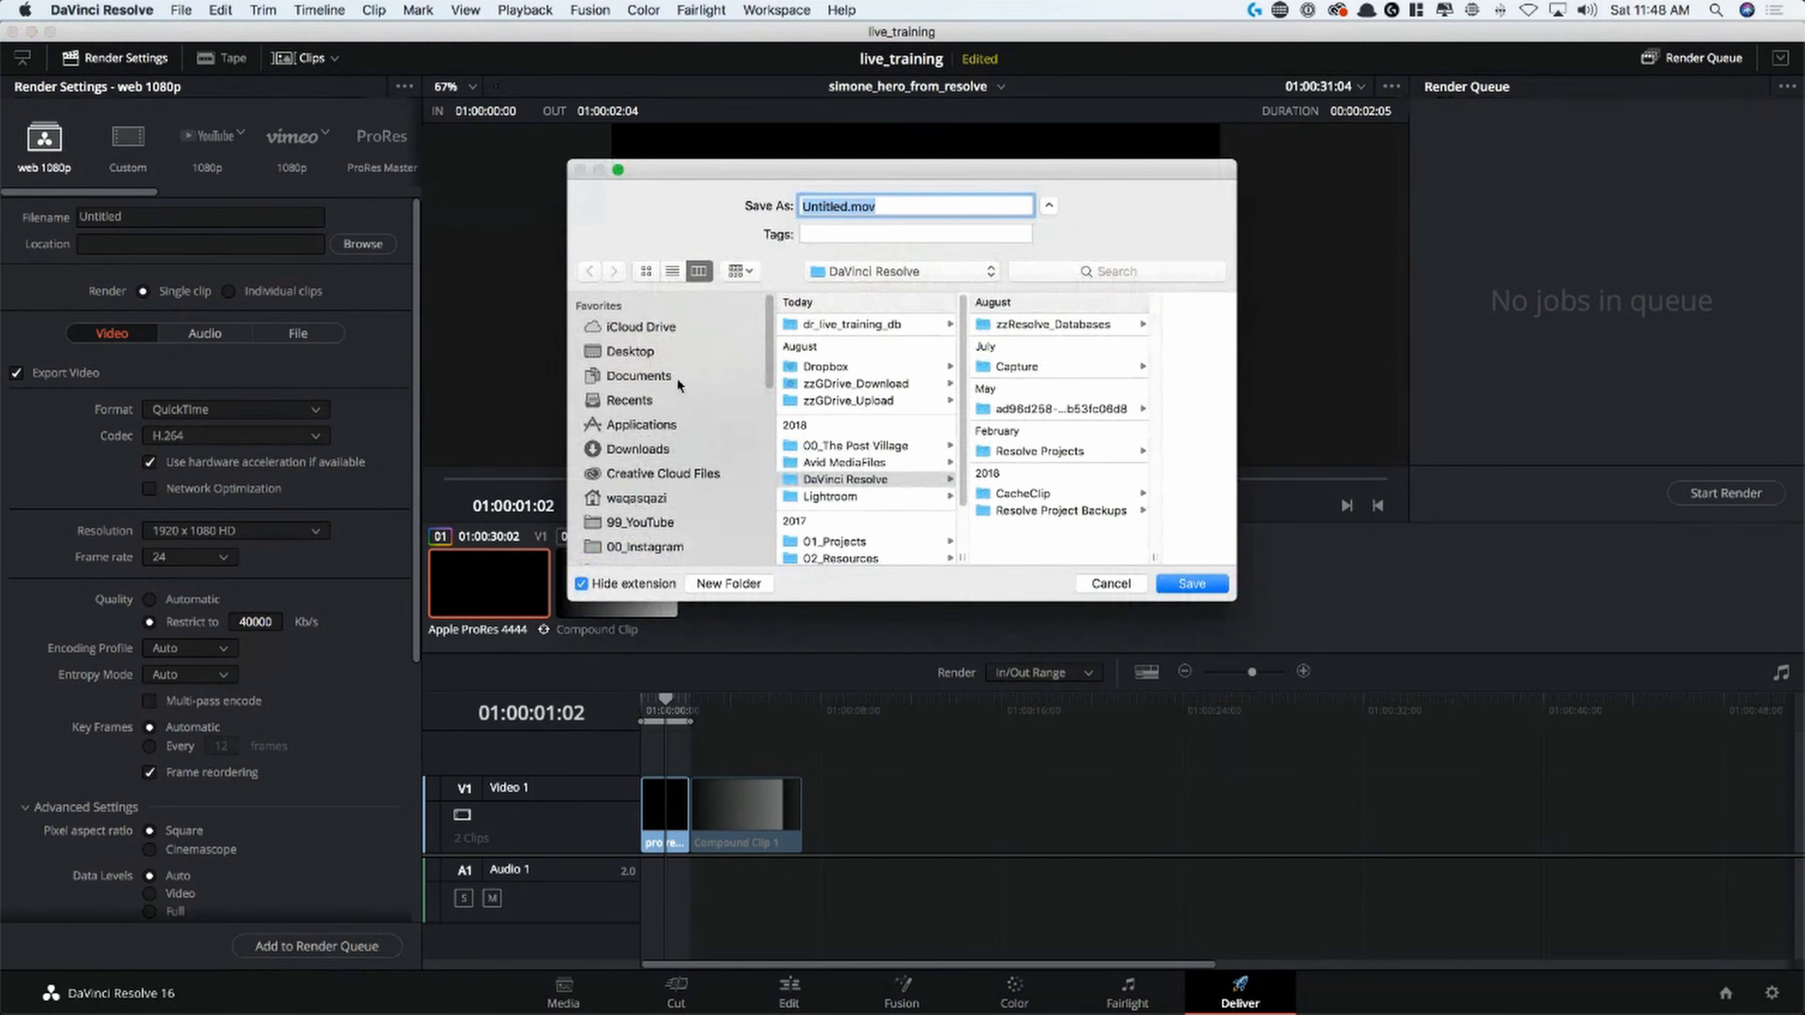
pyautogui.click(634, 381)
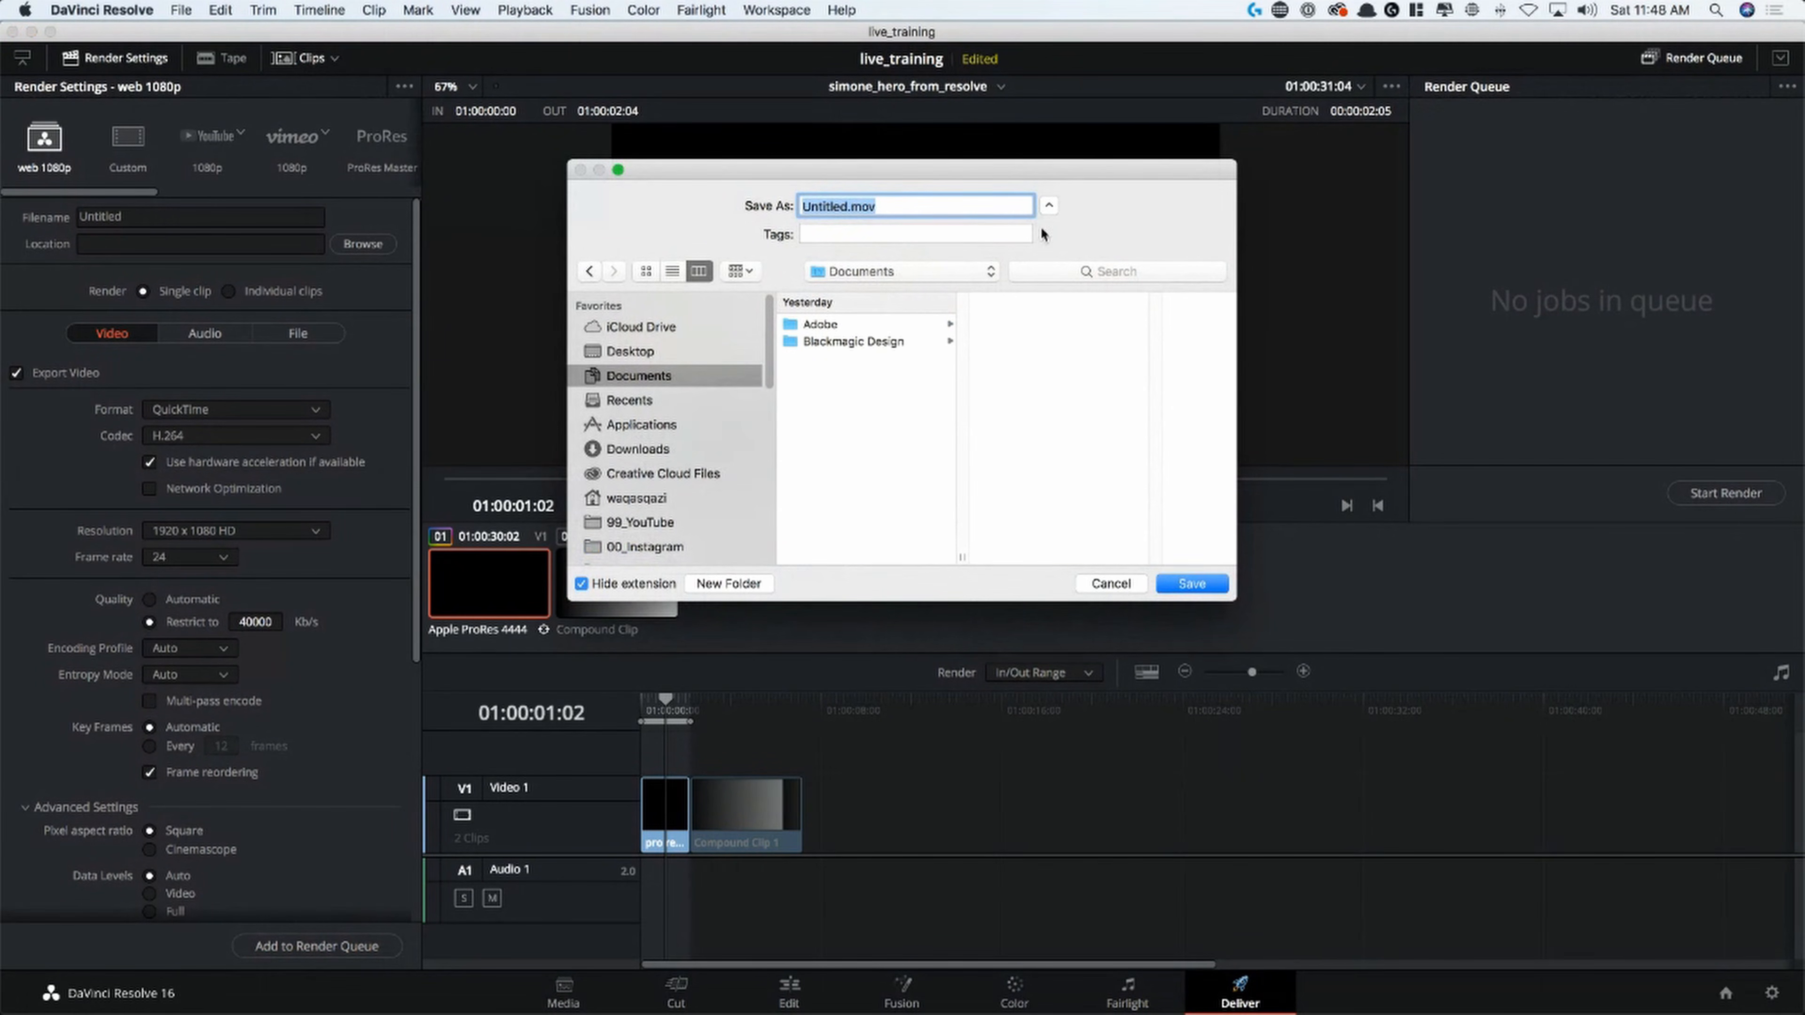
pyautogui.click(853, 205)
pyautogui.click(1087, 582)
# Set the render filename to use the timeline name and return to the video settings
pyautogui.click(298, 333)
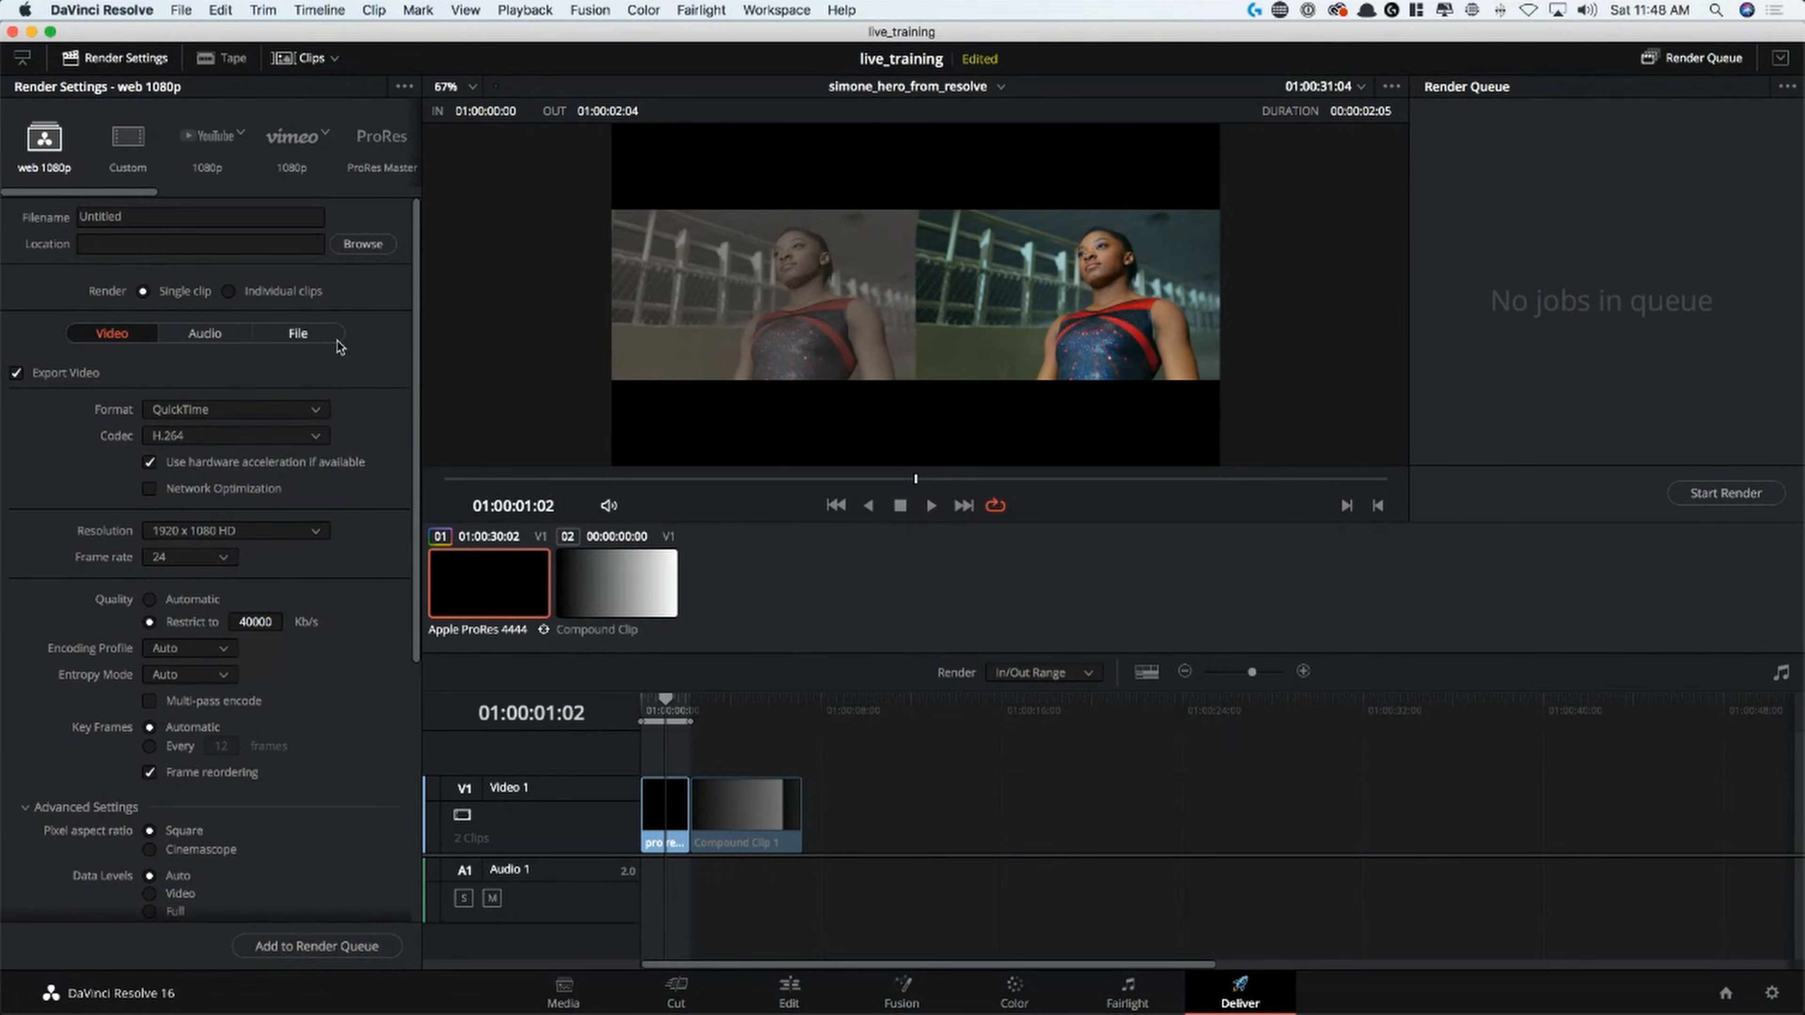
pyautogui.click(197, 397)
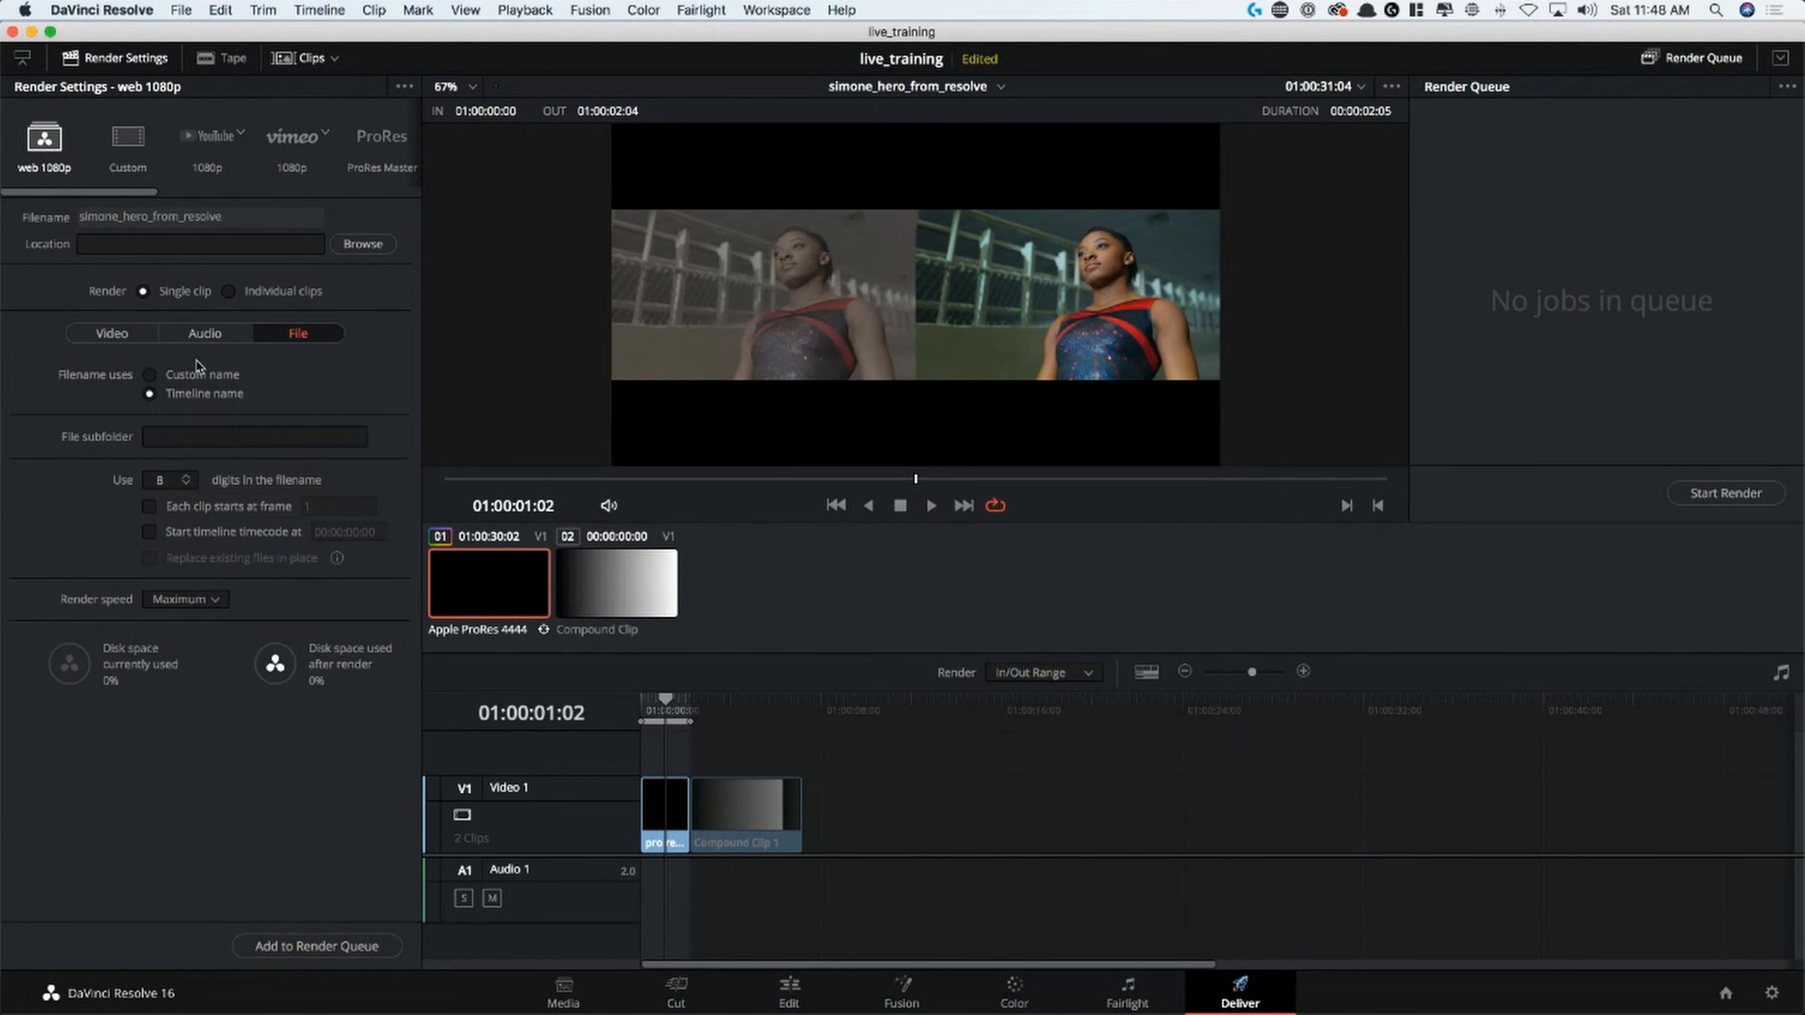
pyautogui.click(114, 335)
# Set the render location to the Documents folder
pyautogui.click(362, 244)
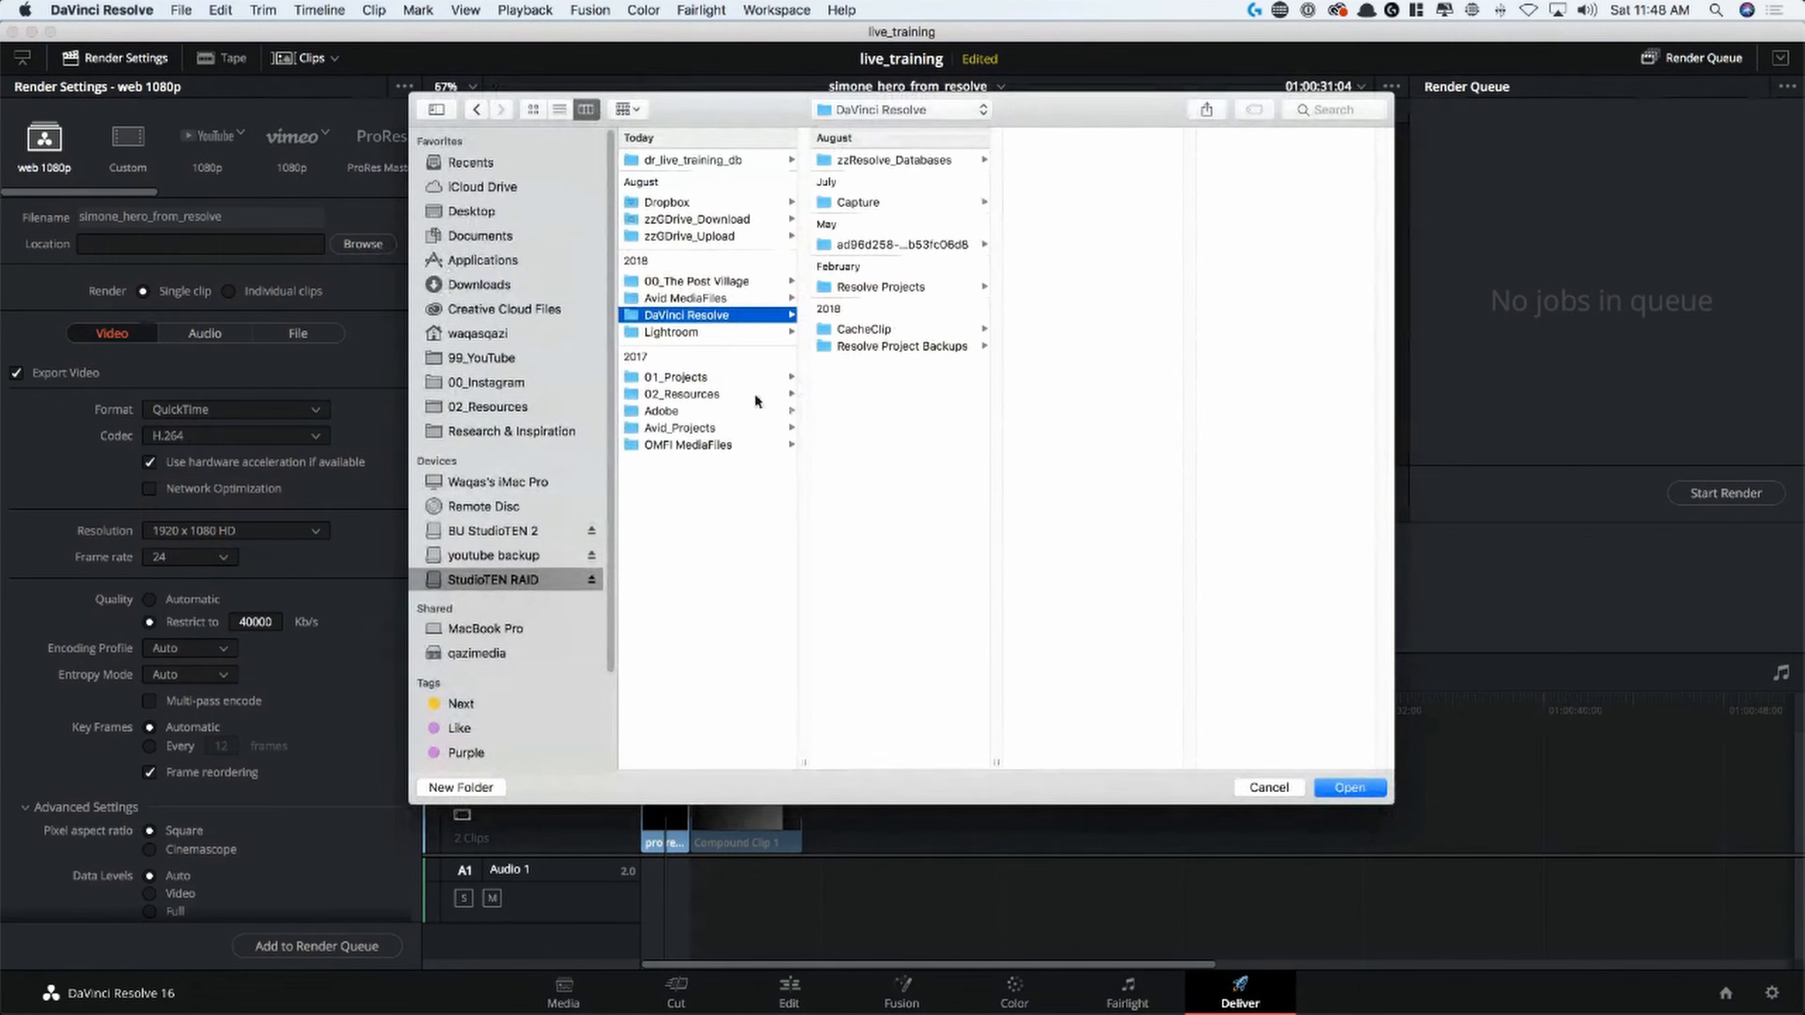
pyautogui.click(490, 286)
pyautogui.click(494, 239)
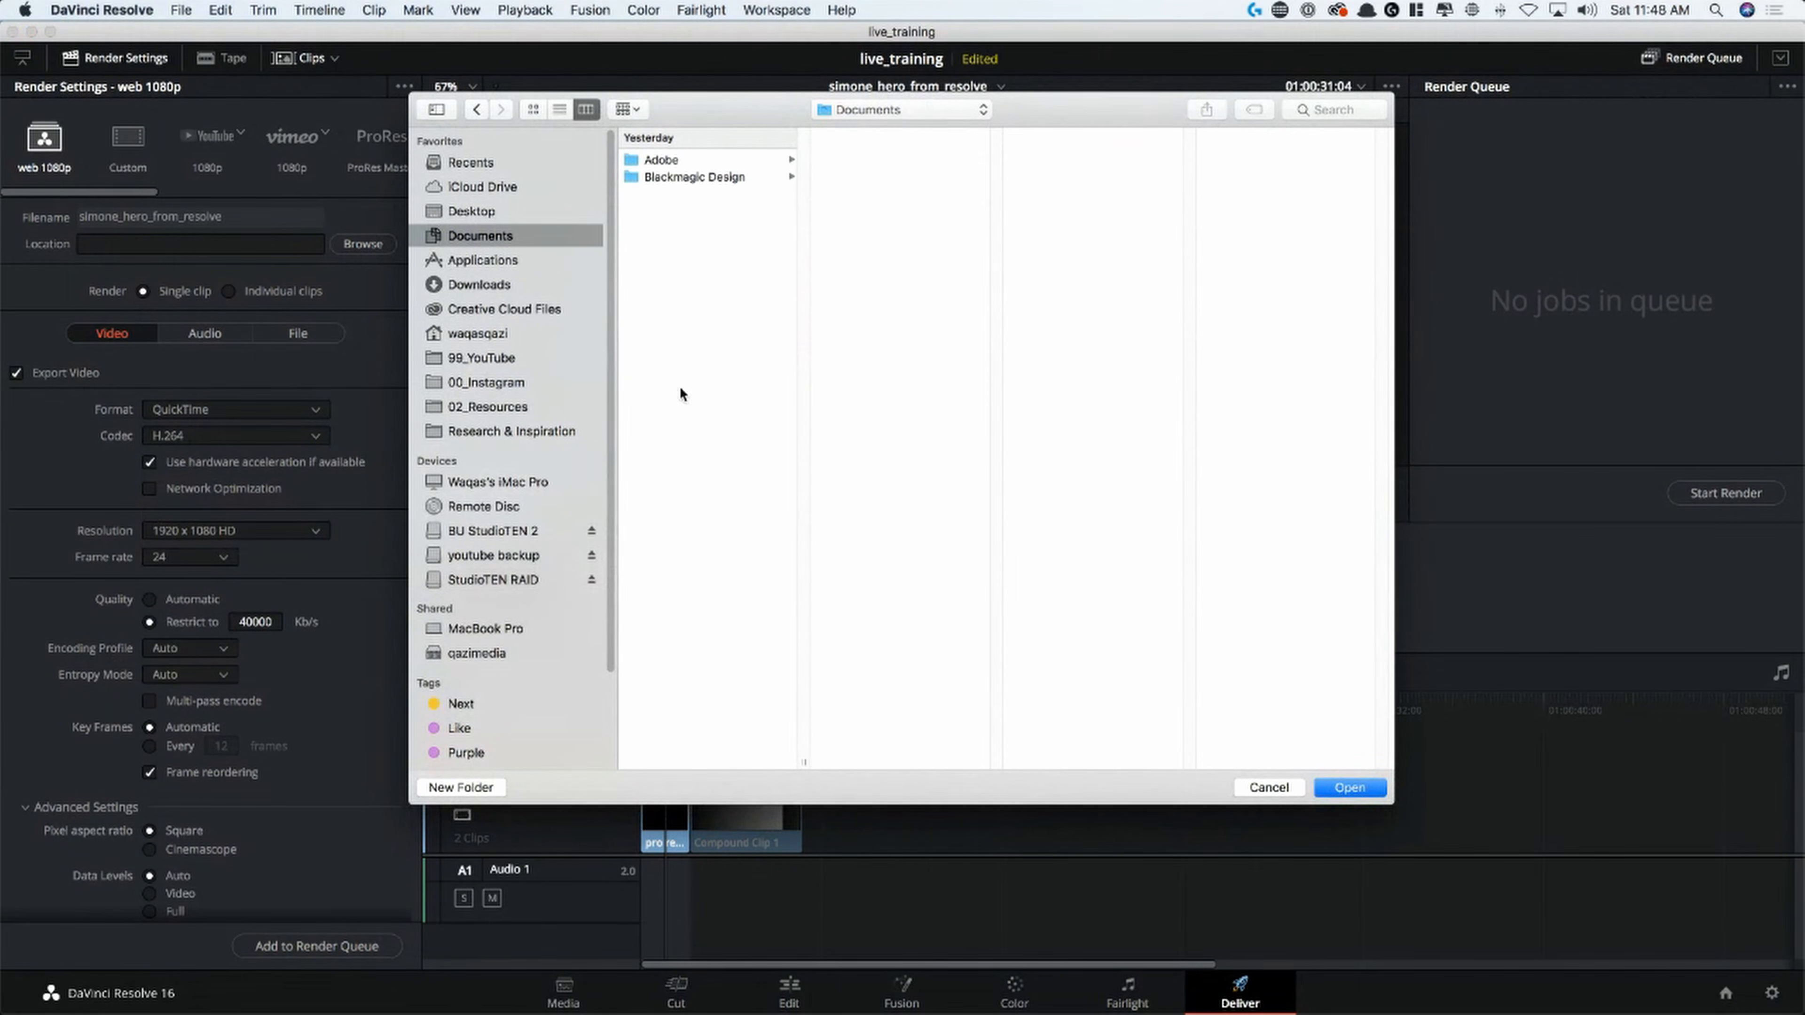
pyautogui.click(1351, 788)
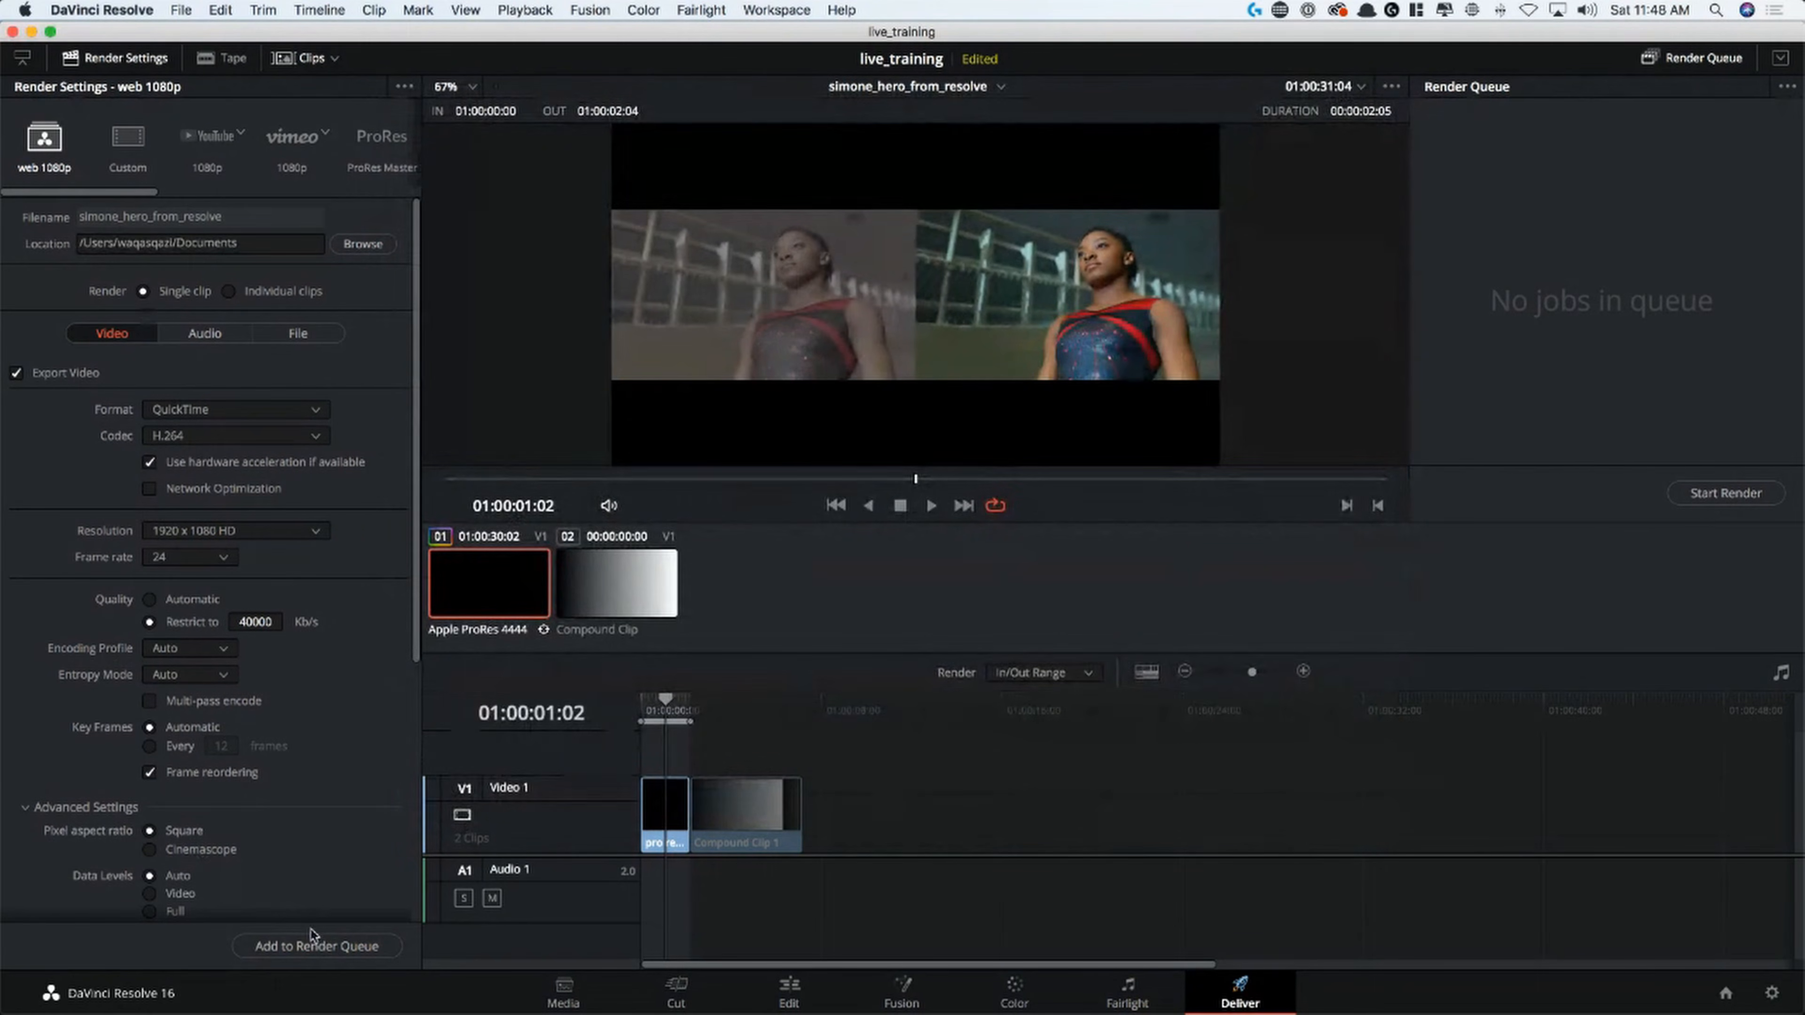
# Add the clip to the render queue and render the queued job
pyautogui.click(316, 946)
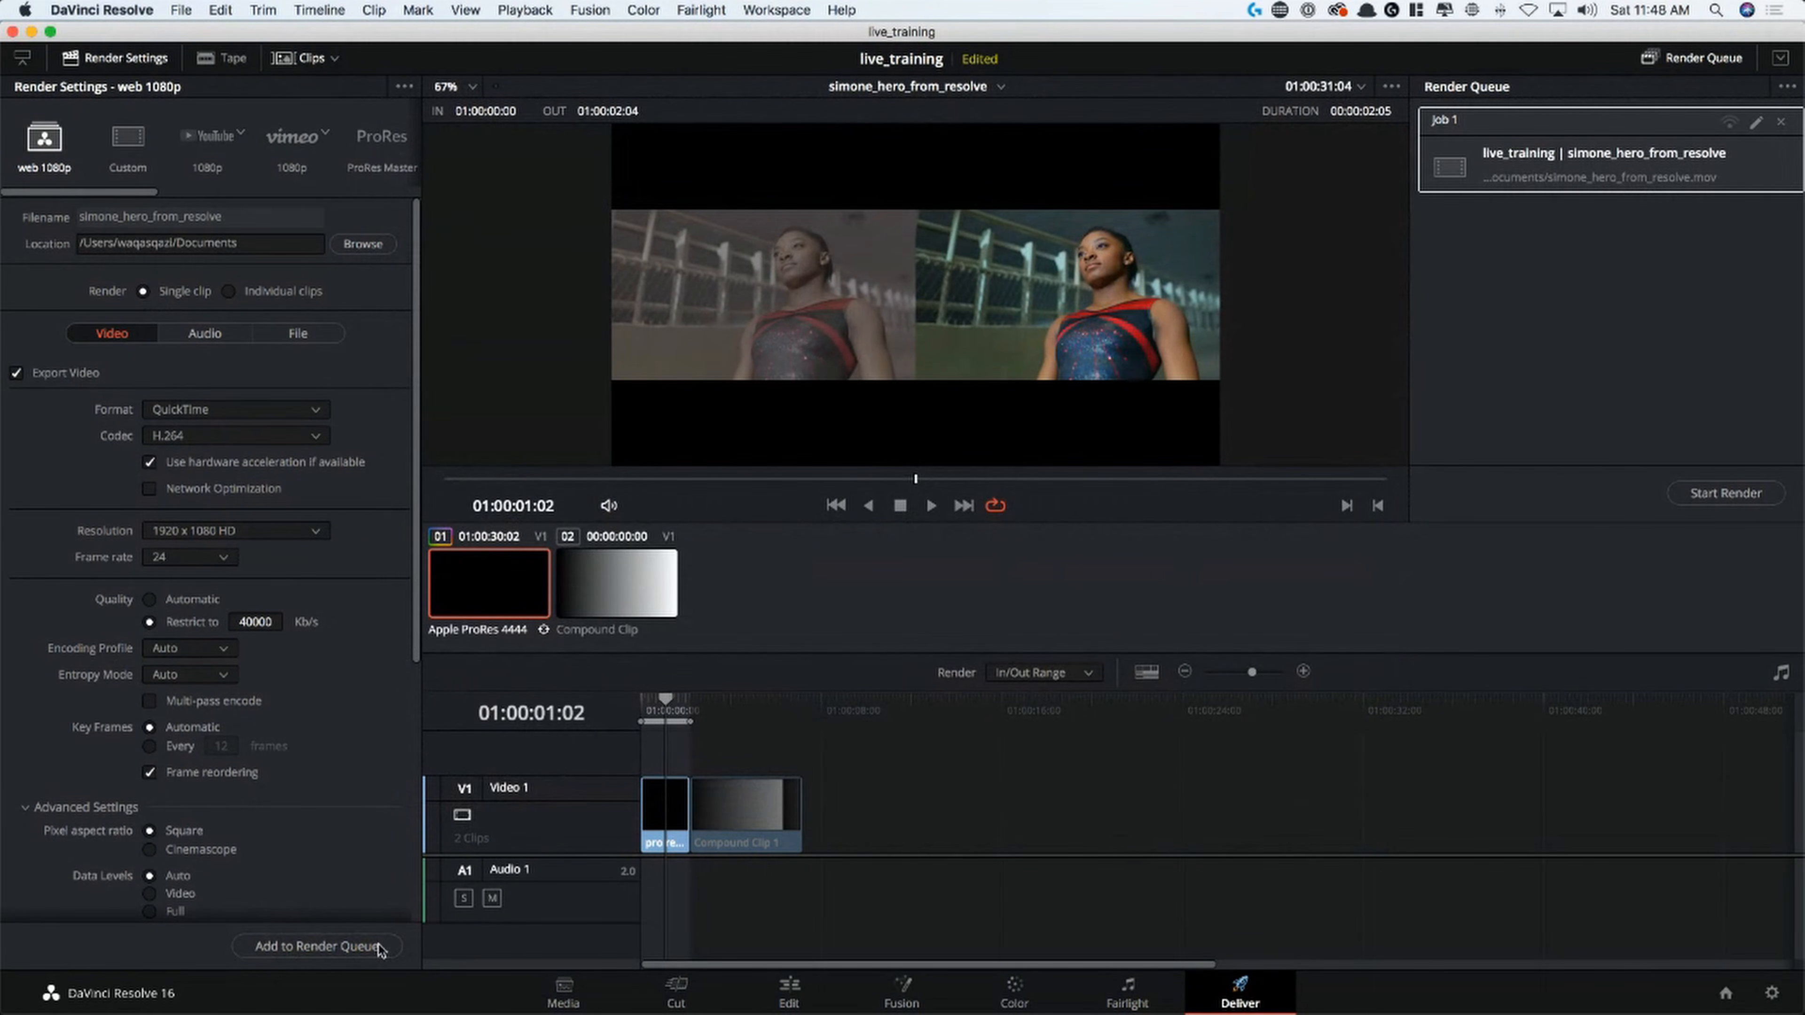
pyautogui.click(1659, 179)
pyautogui.click(1691, 491)
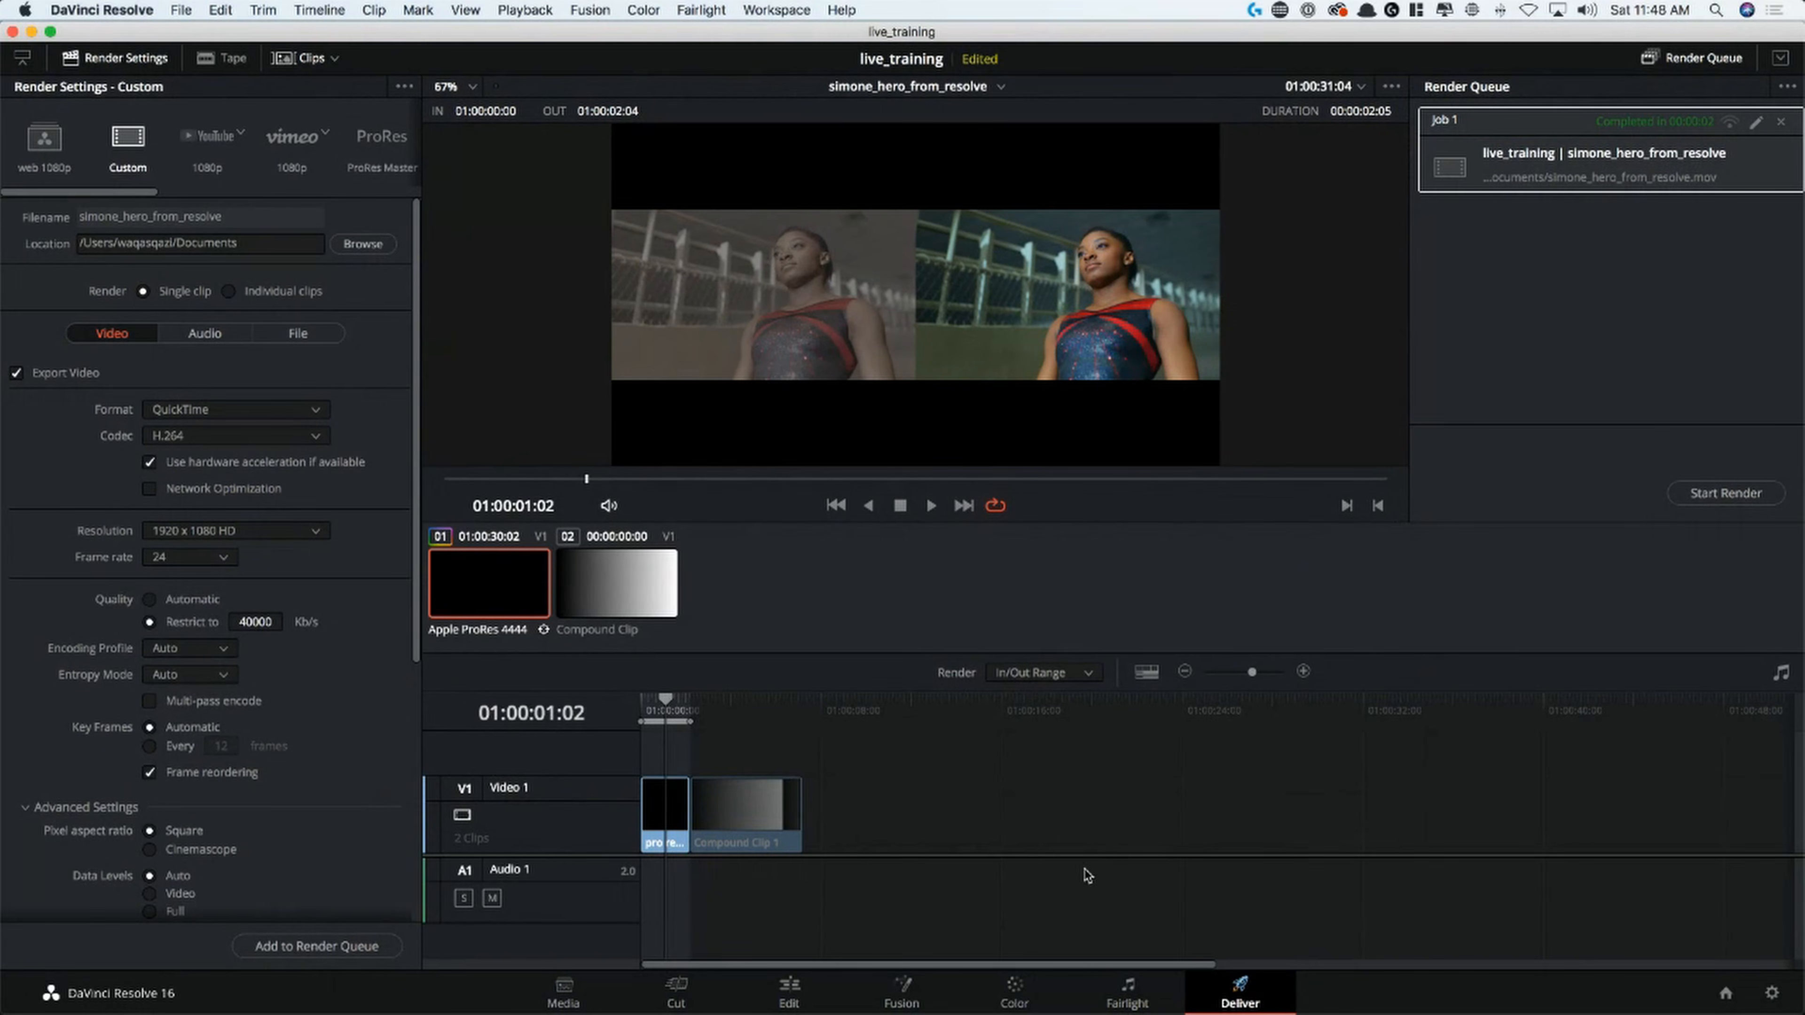
# Return to the Color page after the render
pyautogui.click(1027, 990)
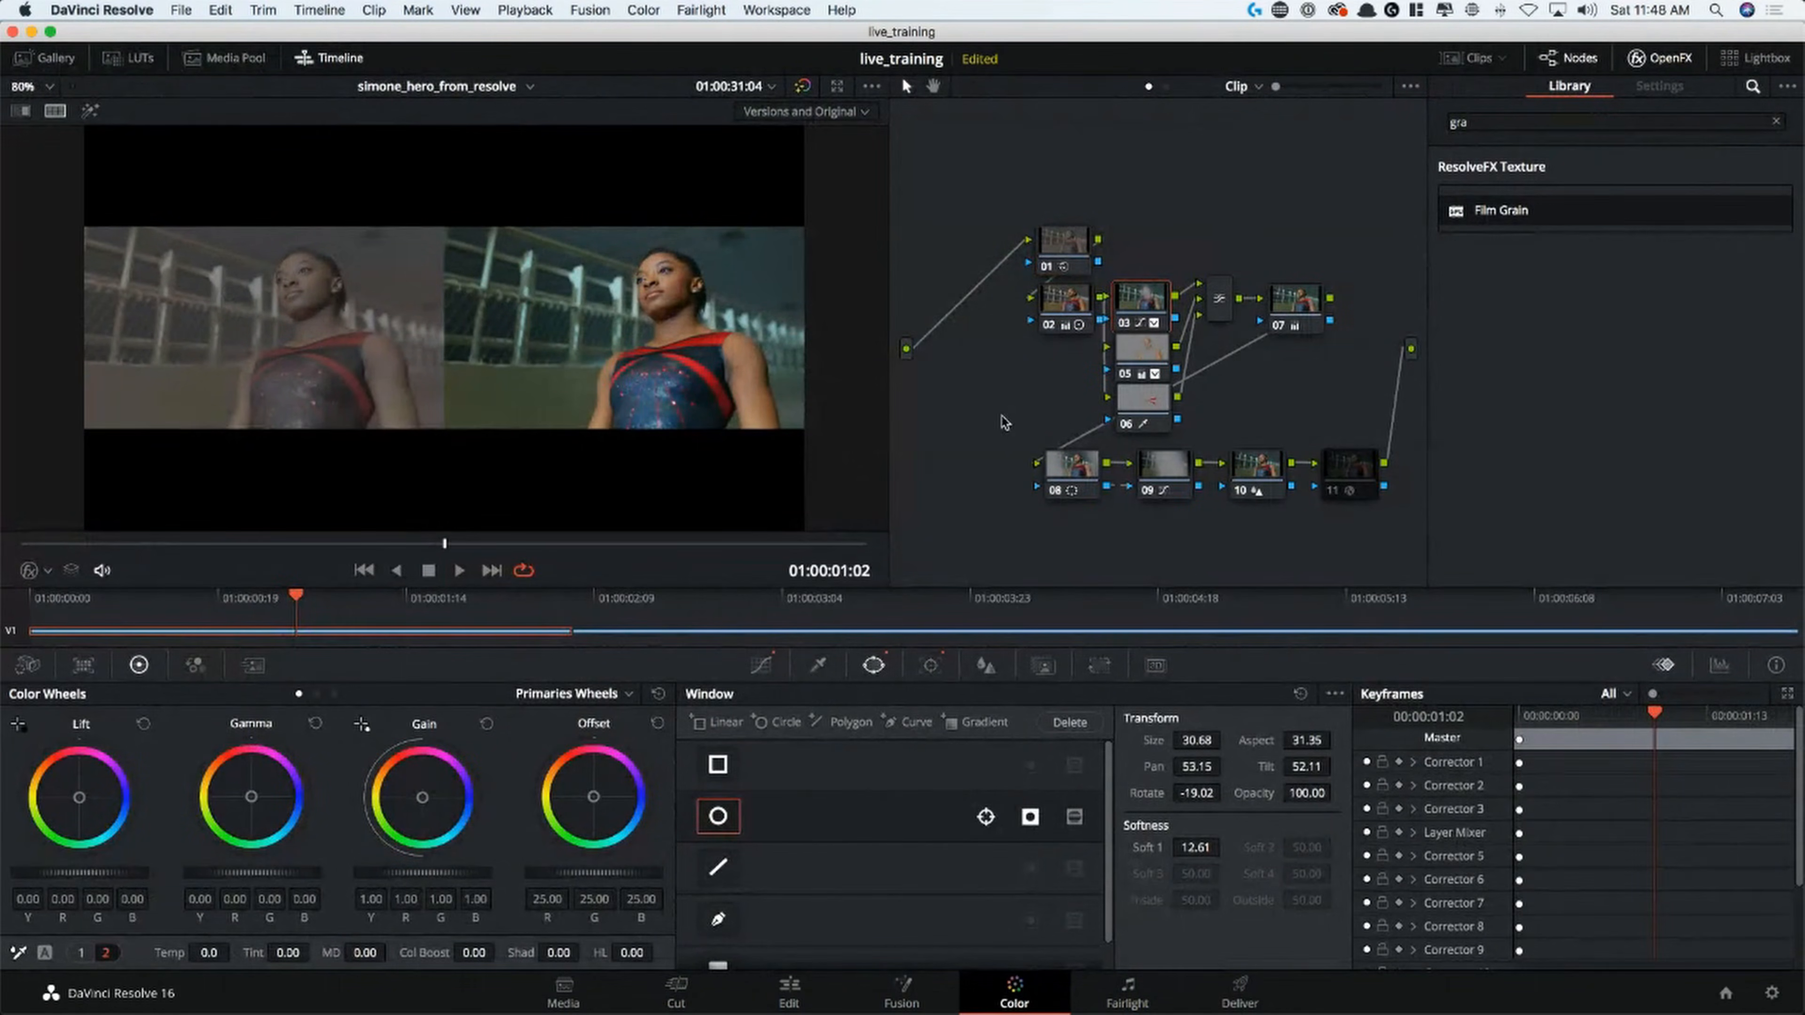
pyautogui.press('super+Tab')
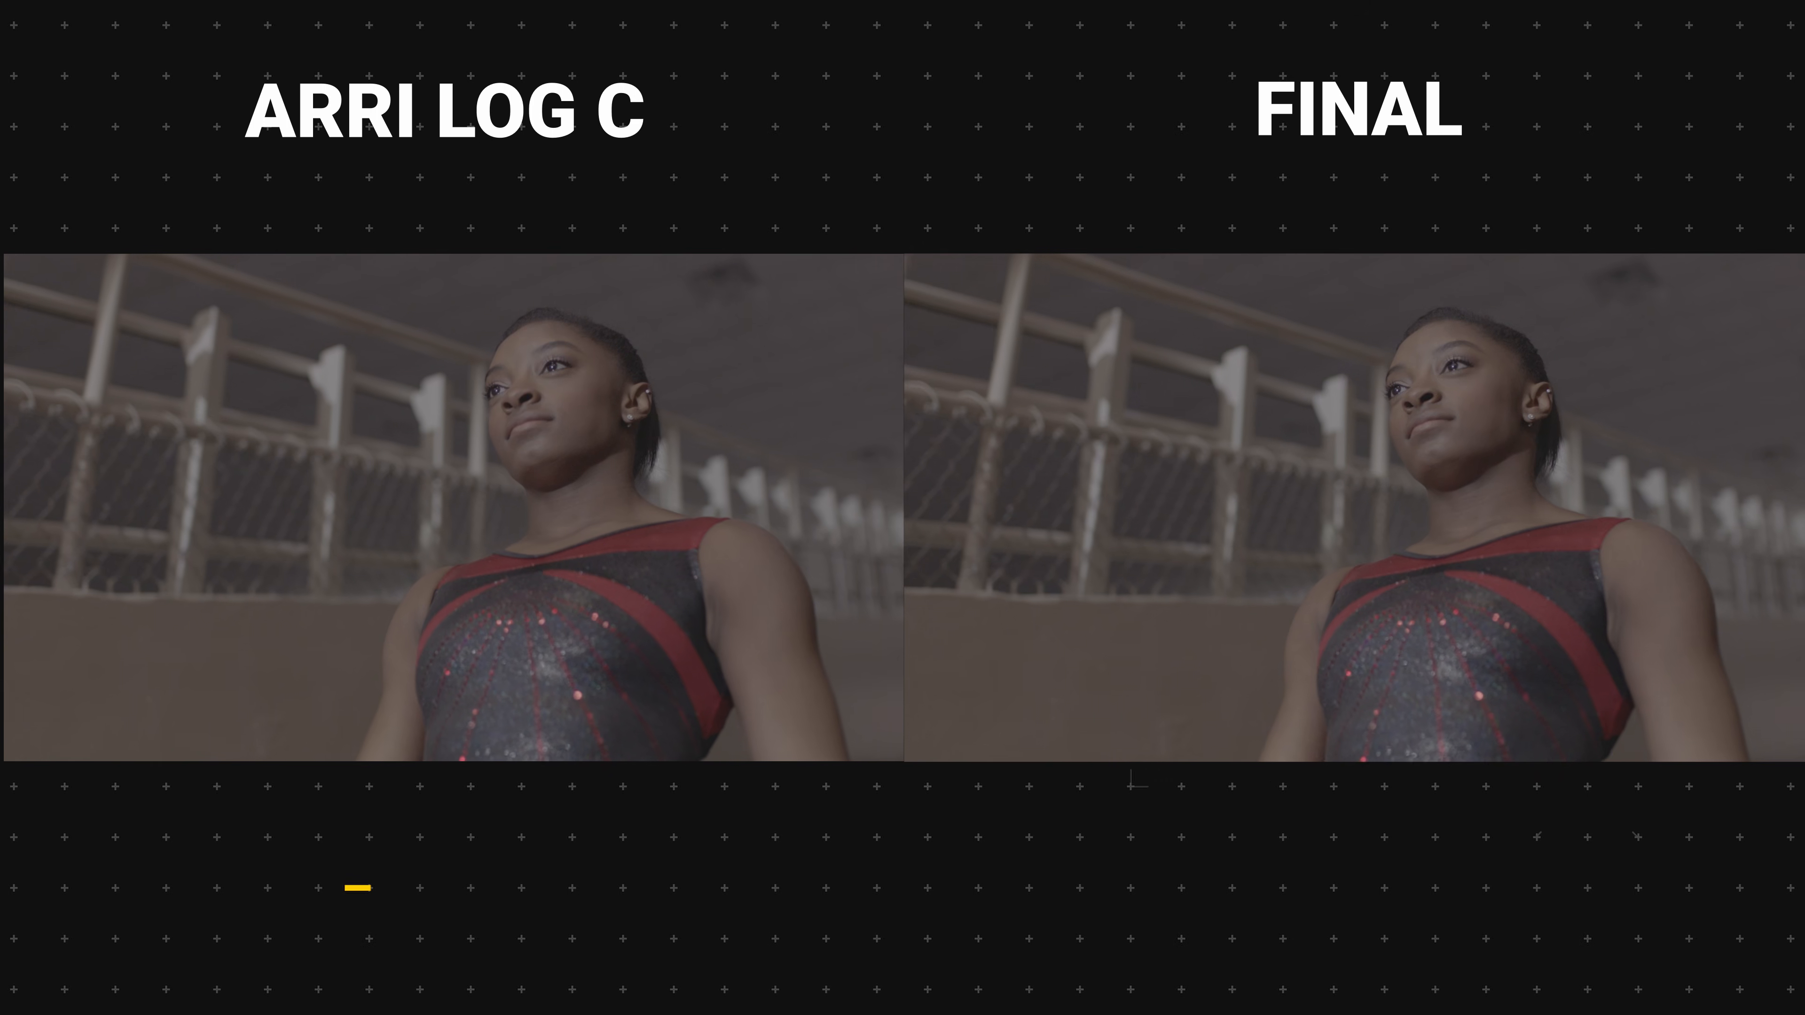